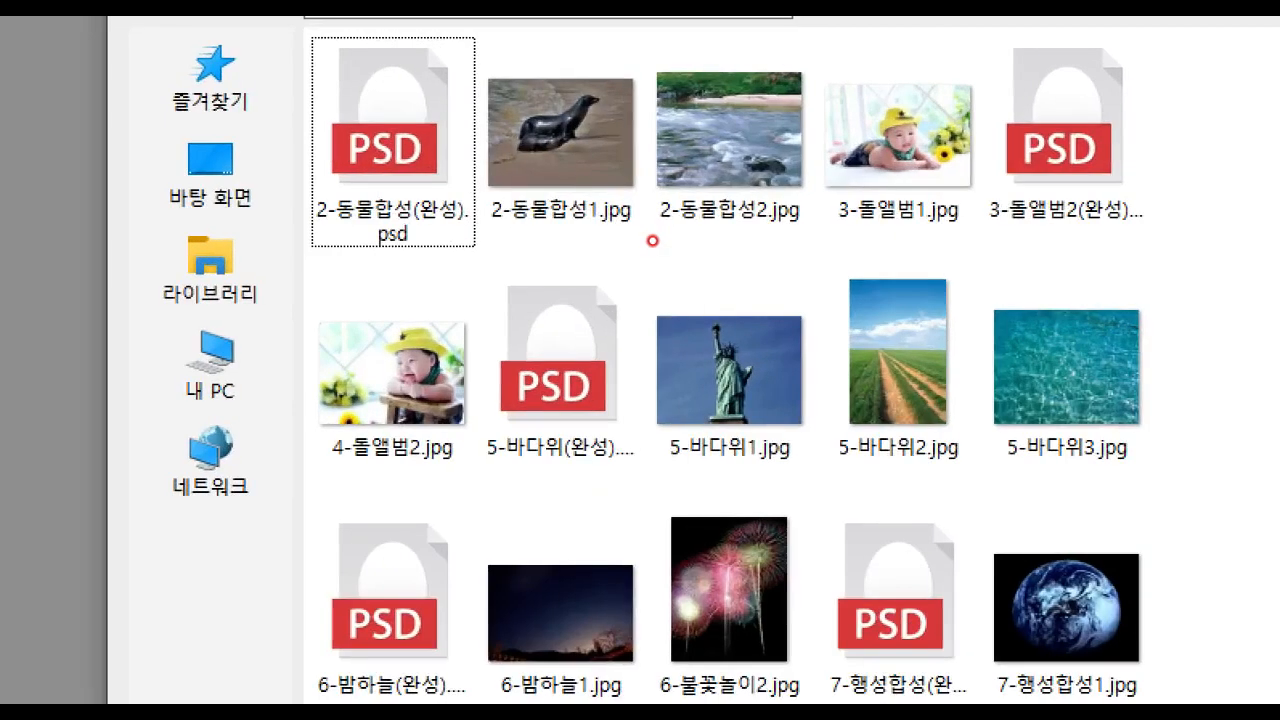
pyautogui.moveTo(538, 93)
pyautogui.mouseDown()
pyautogui.moveTo(547, 157)
pyautogui.moveTo(593, 101)
pyautogui.mouseUp()
pyautogui.moveTo(709, 110)
pyautogui.mouseDown()
pyautogui.moveTo(714, 153)
pyautogui.moveTo(783, 100)
pyautogui.mouseUp()
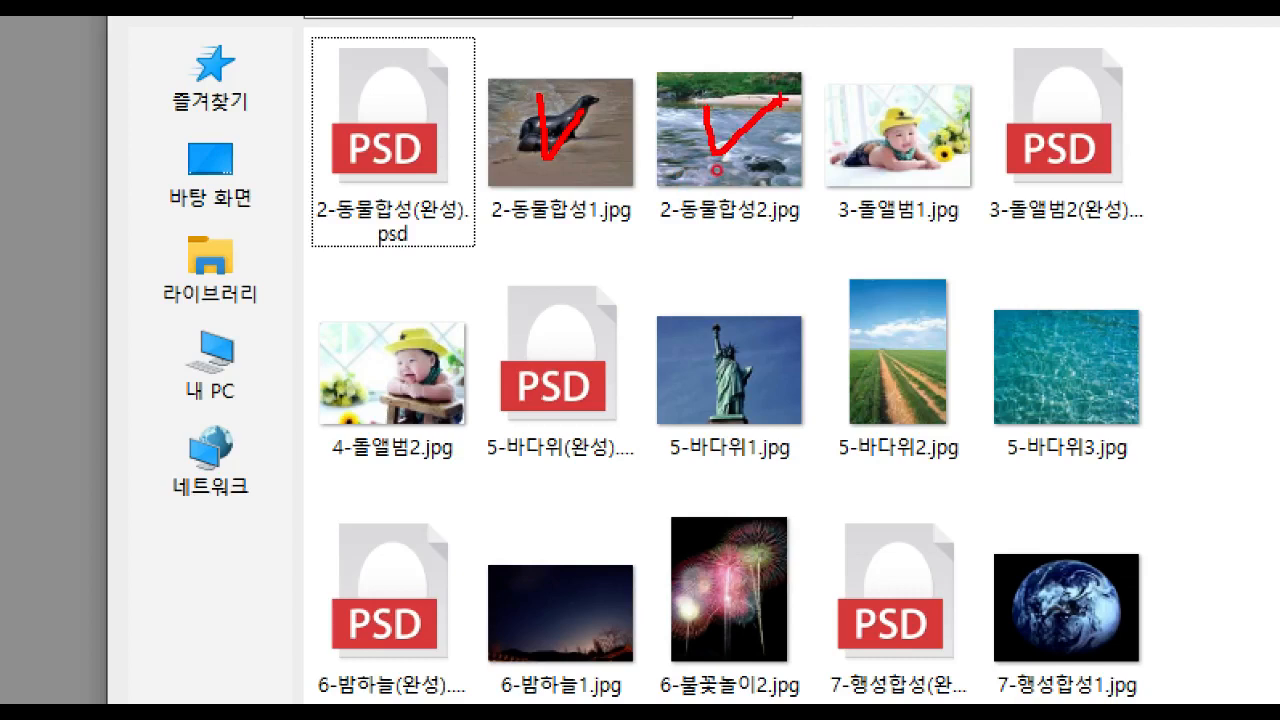
pyautogui.moveTo(815, 55)
pyautogui.mouseDown()
pyautogui.moveTo(844, 174)
pyautogui.moveTo(990, 245)
pyautogui.mouseUp()
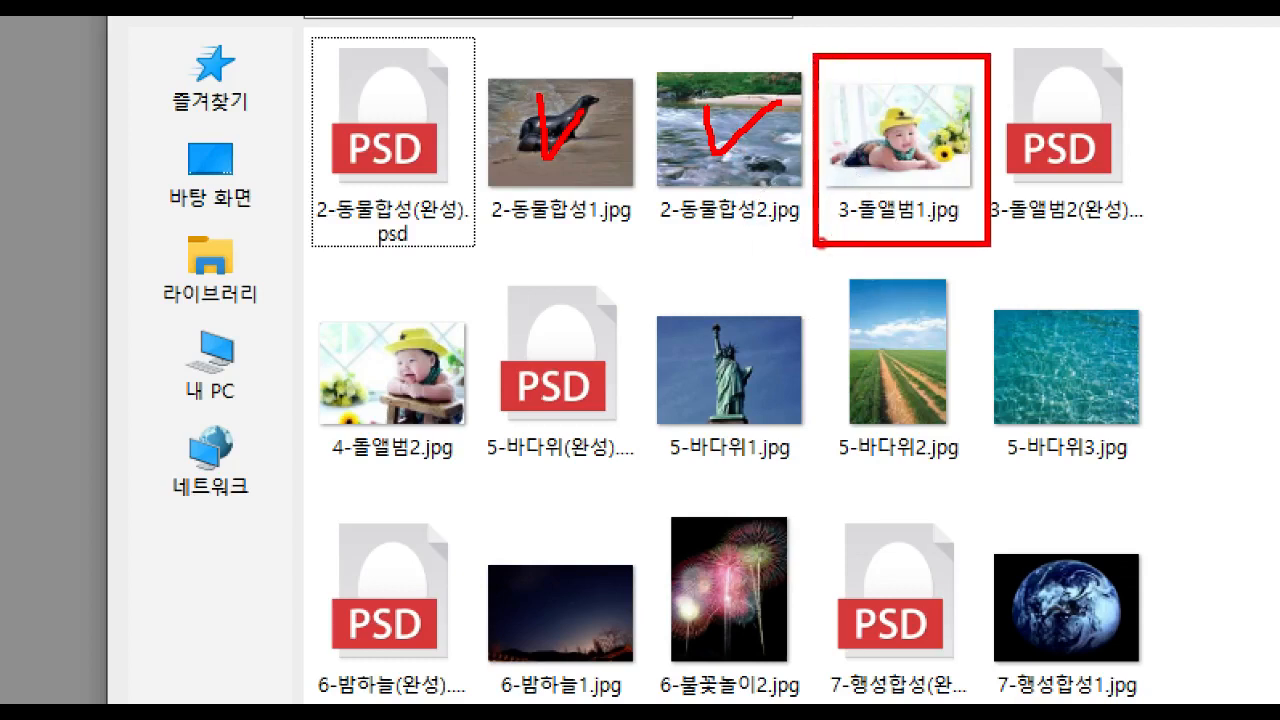
pyautogui.moveTo(292, 297)
pyautogui.mouseDown()
pyautogui.moveTo(412, 398)
pyautogui.moveTo(488, 490)
pyautogui.mouseUp()
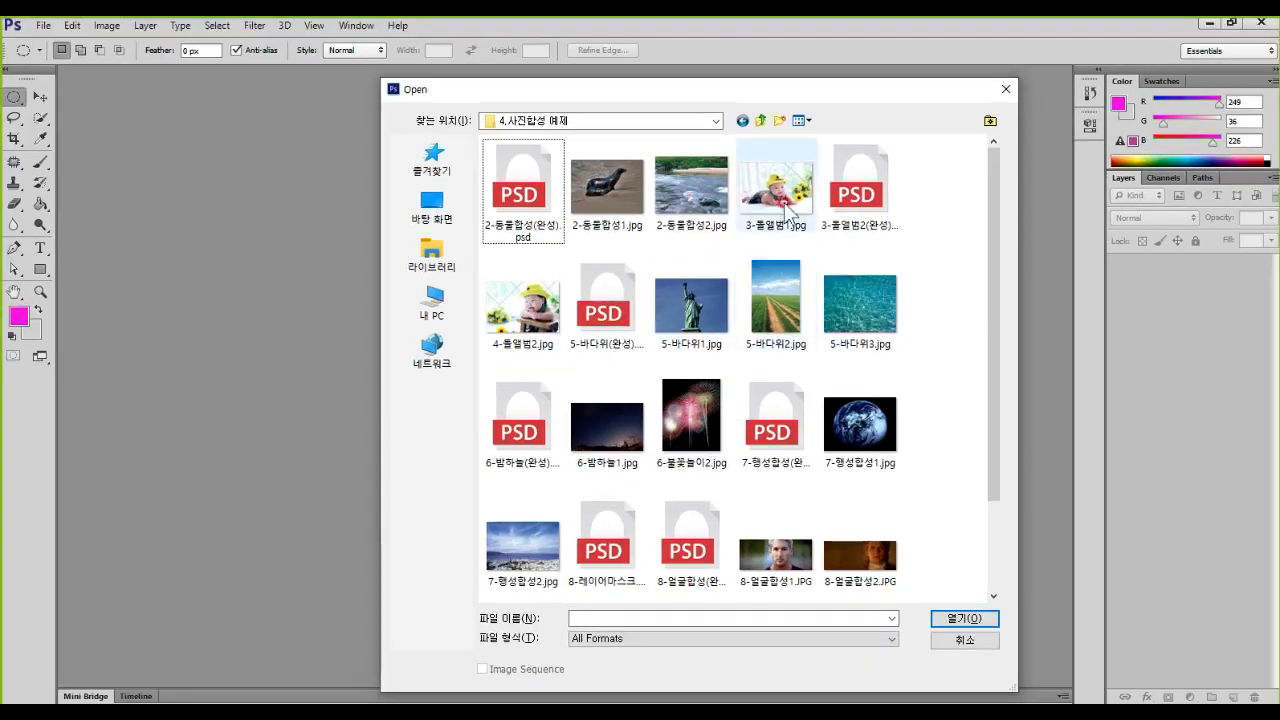
# Step: Open 3-돌앨범1.jpg, 4-돌앨범2.jpg and 3-돌앨범2(완성).psd together from the 4.사진합성 예제 folder
pyautogui.click(880, 160)
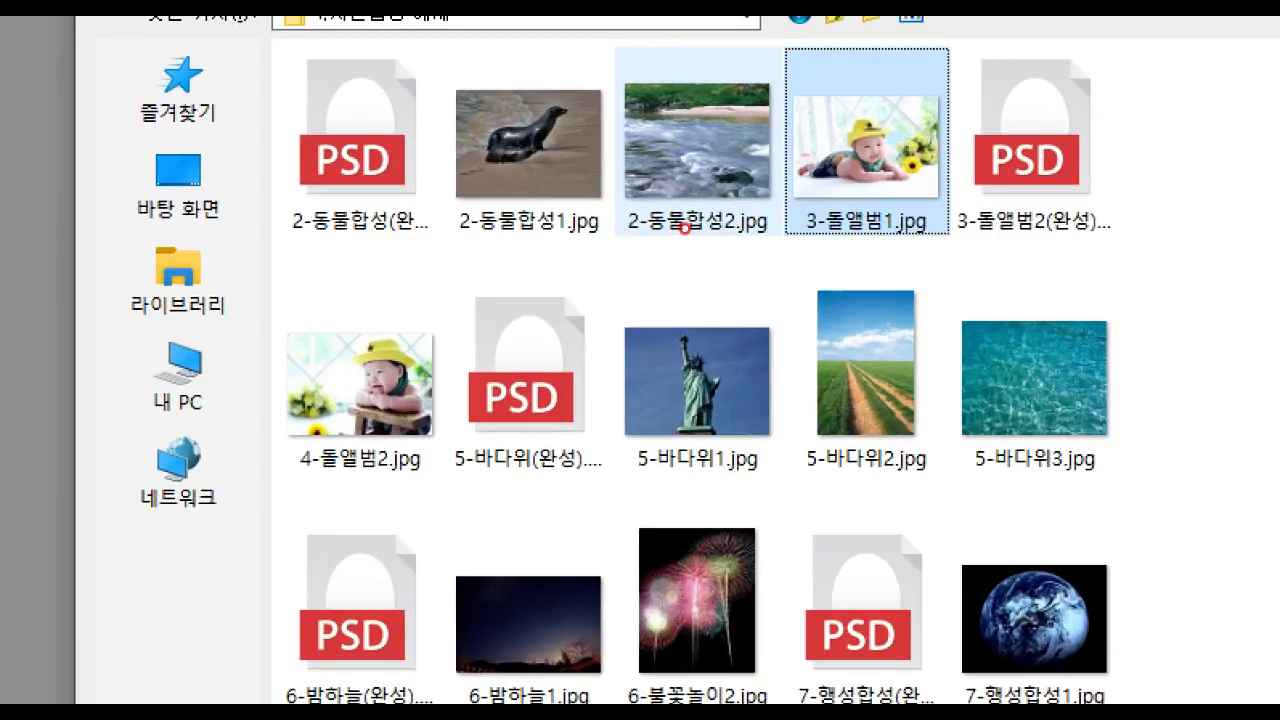
pyautogui.moveTo(258, 296)
pyautogui.mouseDown()
pyautogui.moveTo(392, 468)
pyautogui.moveTo(456, 505)
pyautogui.mouseUp()
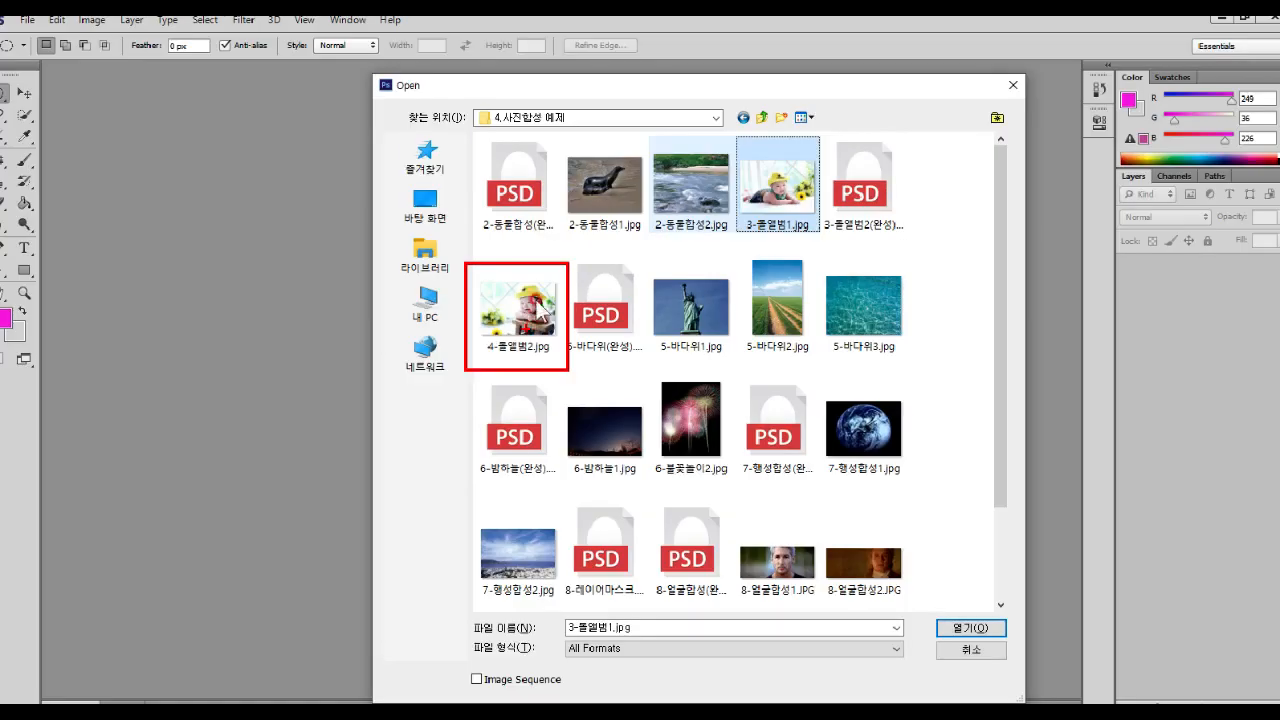
pyautogui.keyDown('ctrl'); pyautogui.click(358, 385); pyautogui.keyUp('ctrl')
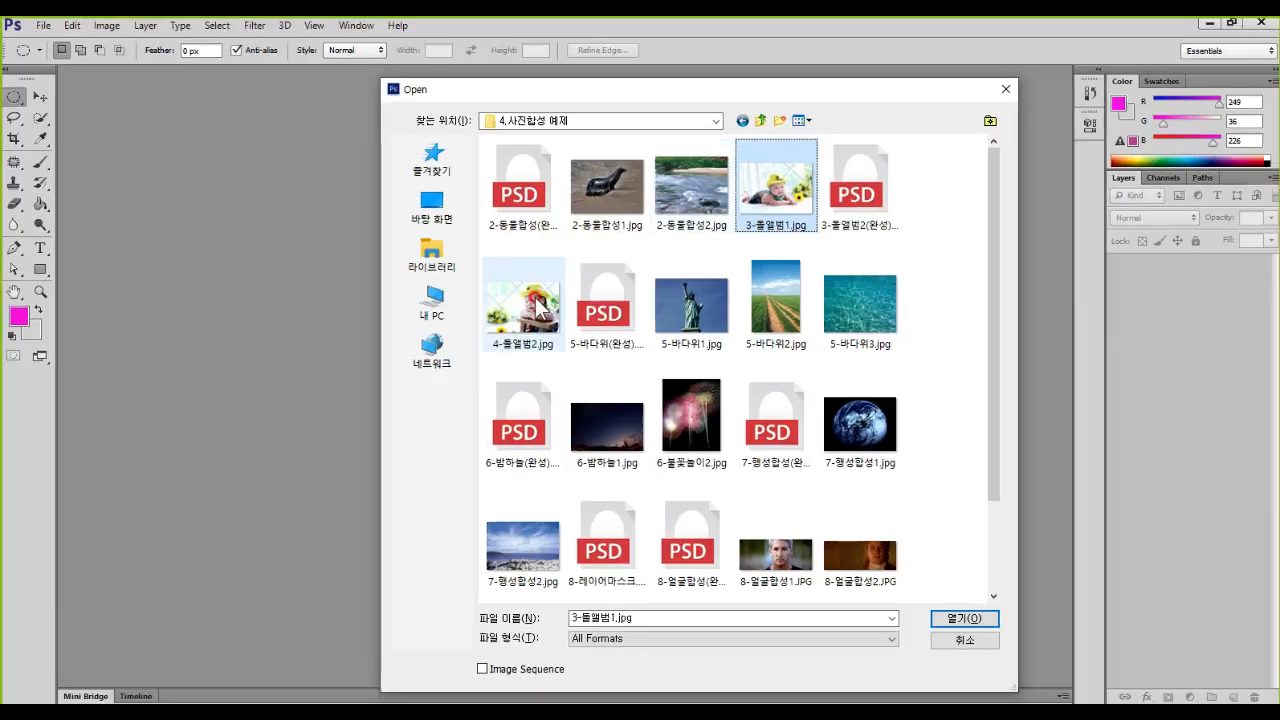
pyautogui.keyDown('ctrl'); pyautogui.click(878, 212); pyautogui.keyUp('ctrl')
pyautogui.click(965, 619)
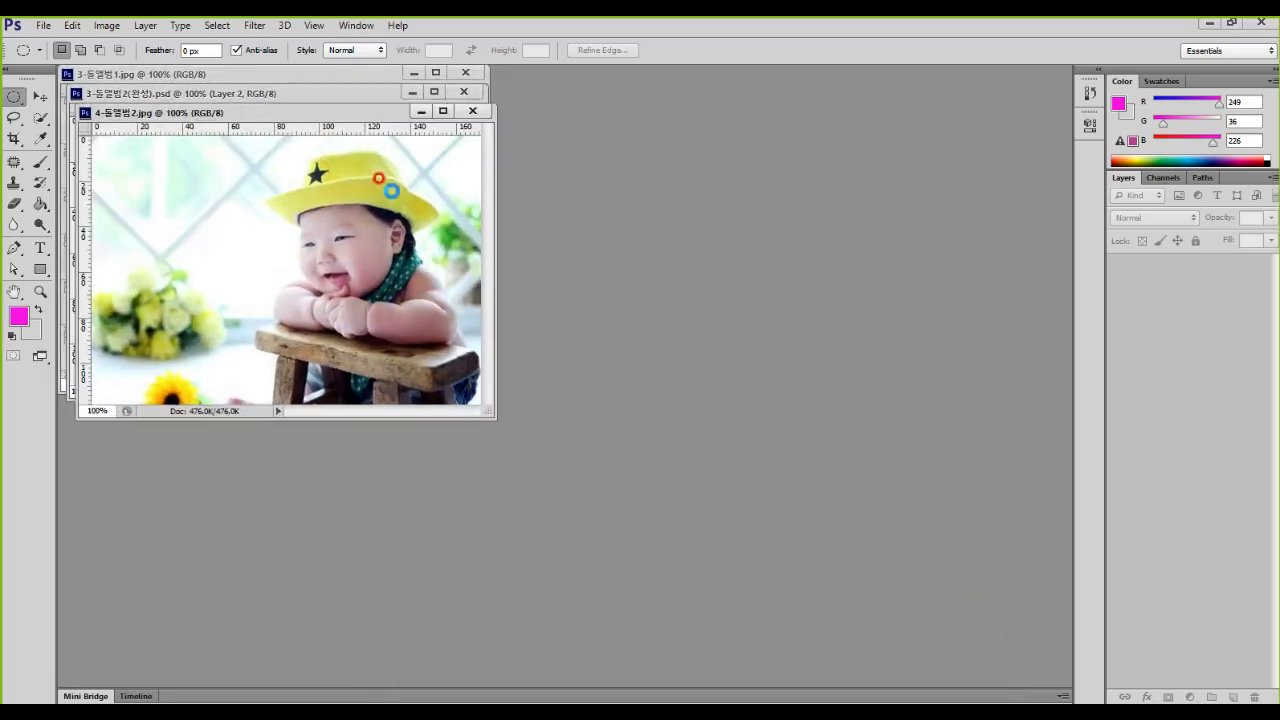
# Step: Move the 3-돌앨범2(완성).psd window clear of the other images, enlarge it and zoom in to 146%
pyautogui.moveTo(345, 91); pyautogui.dragTo(909, 100)
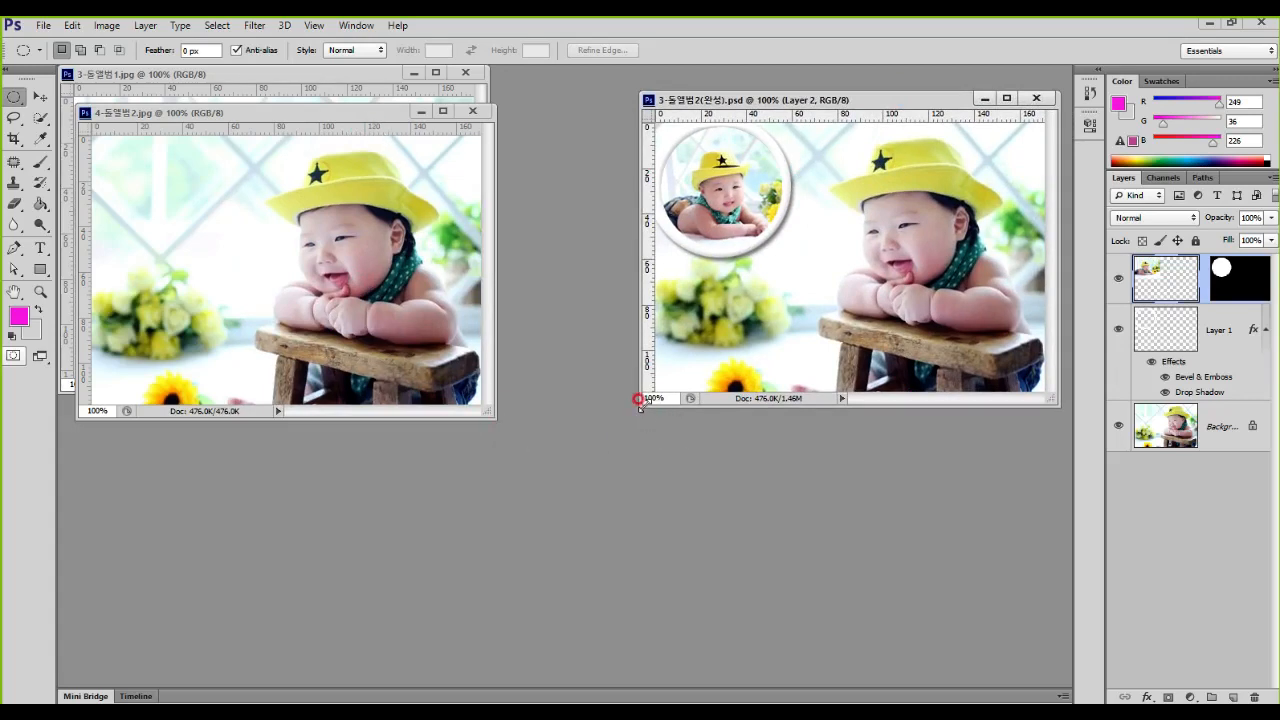
pyautogui.moveTo(640, 406); pyautogui.dragTo(440, 612)
pyautogui.scroll(4, 677, 443)
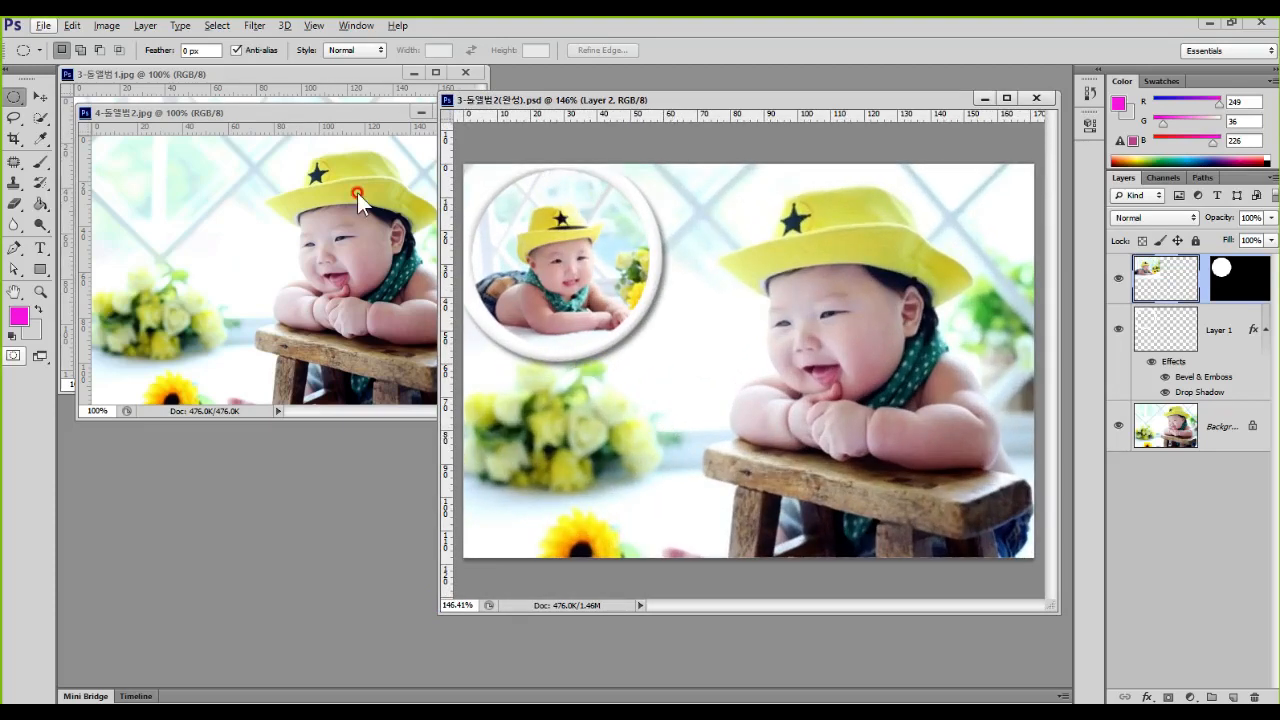
# Step: Compare the baby photos 4-돌앨범2.jpg and 3-돌앨범1.jpg with the circular inset in the finished composite
pyautogui.click(348, 116)
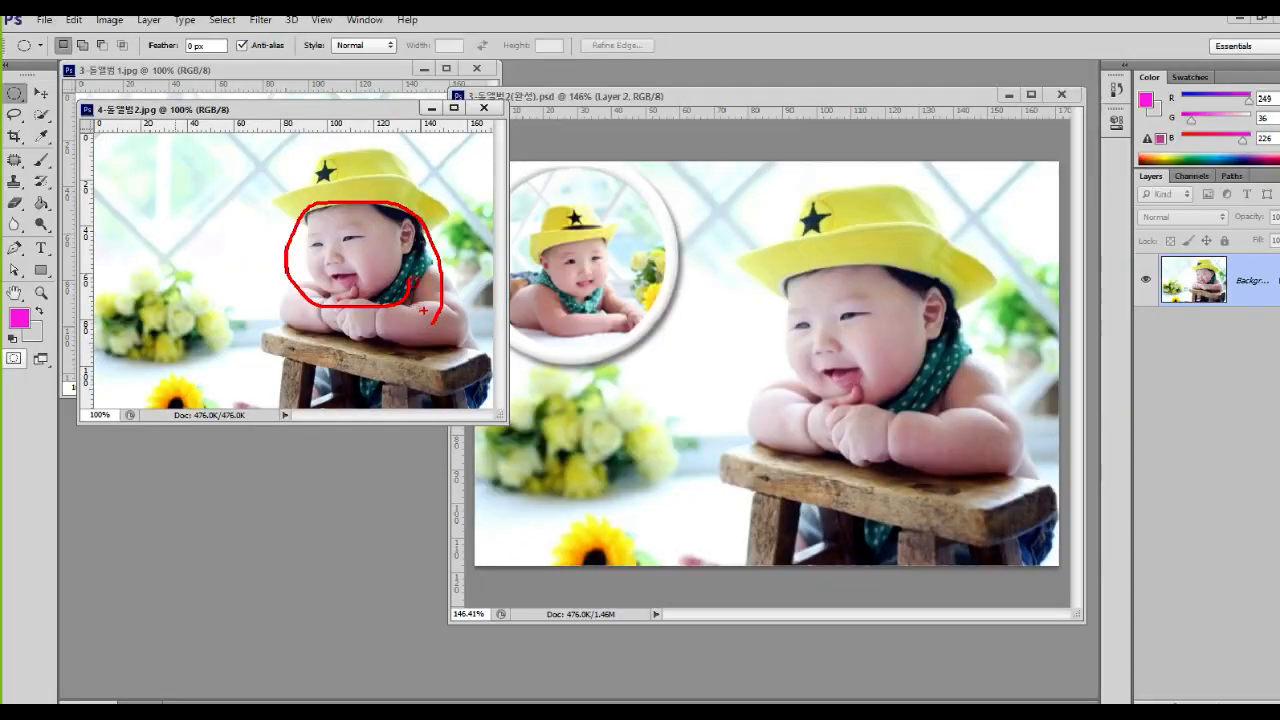
pyautogui.press('Escape')
pyautogui.click(336, 74)
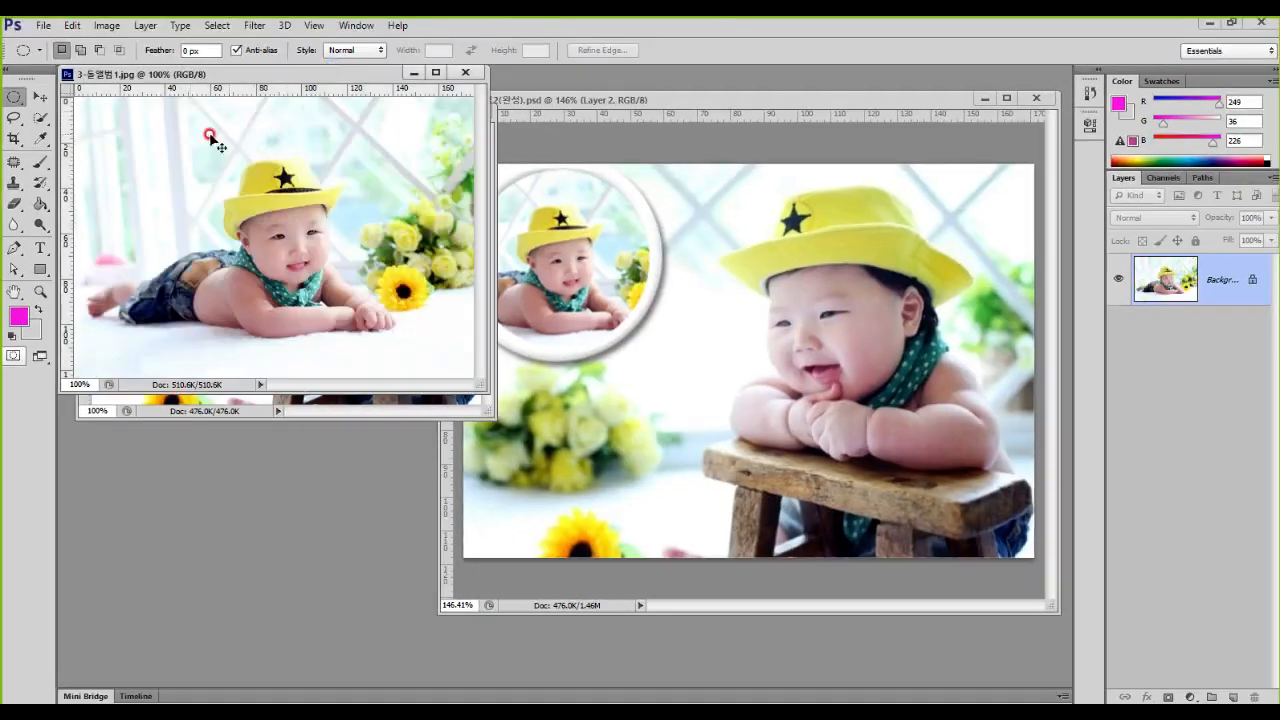
pyautogui.moveTo(343, 233)
pyautogui.mouseDown()
pyautogui.moveTo(337, 269)
pyautogui.moveTo(218, 232)
pyautogui.moveTo(323, 172)
pyautogui.moveTo(358, 236)
pyautogui.mouseUp()
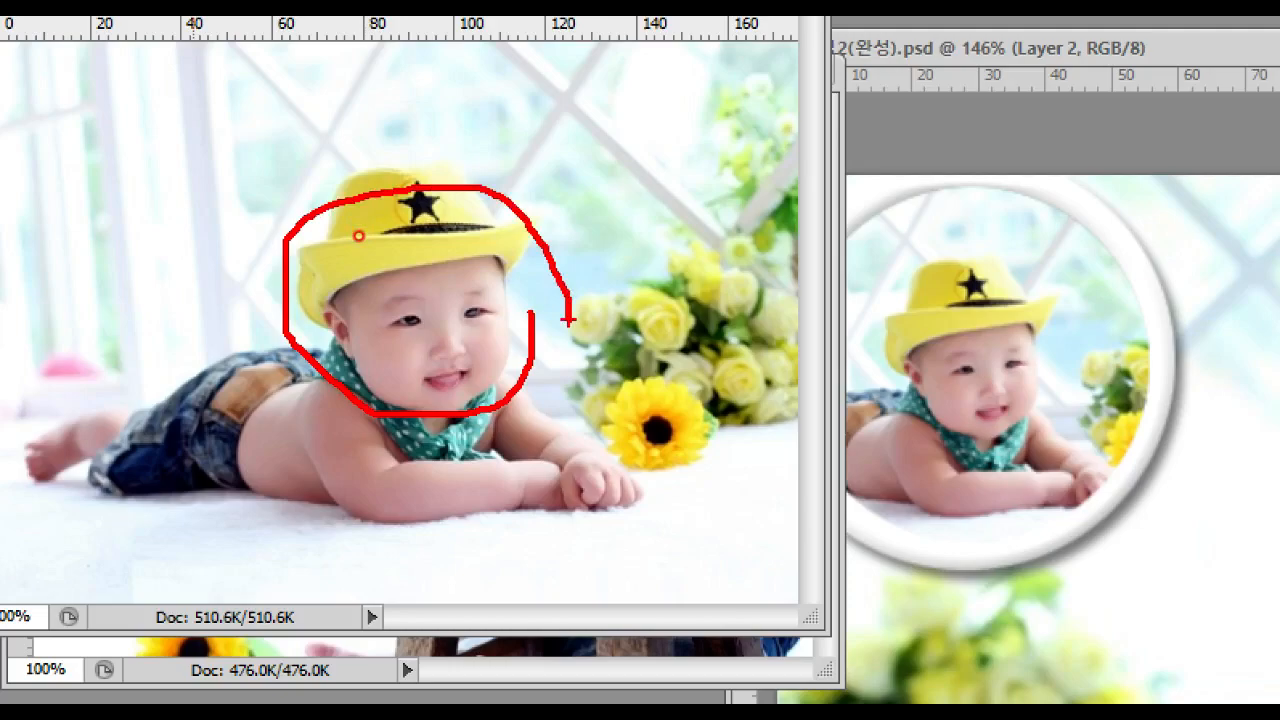
pyautogui.press('Escape')
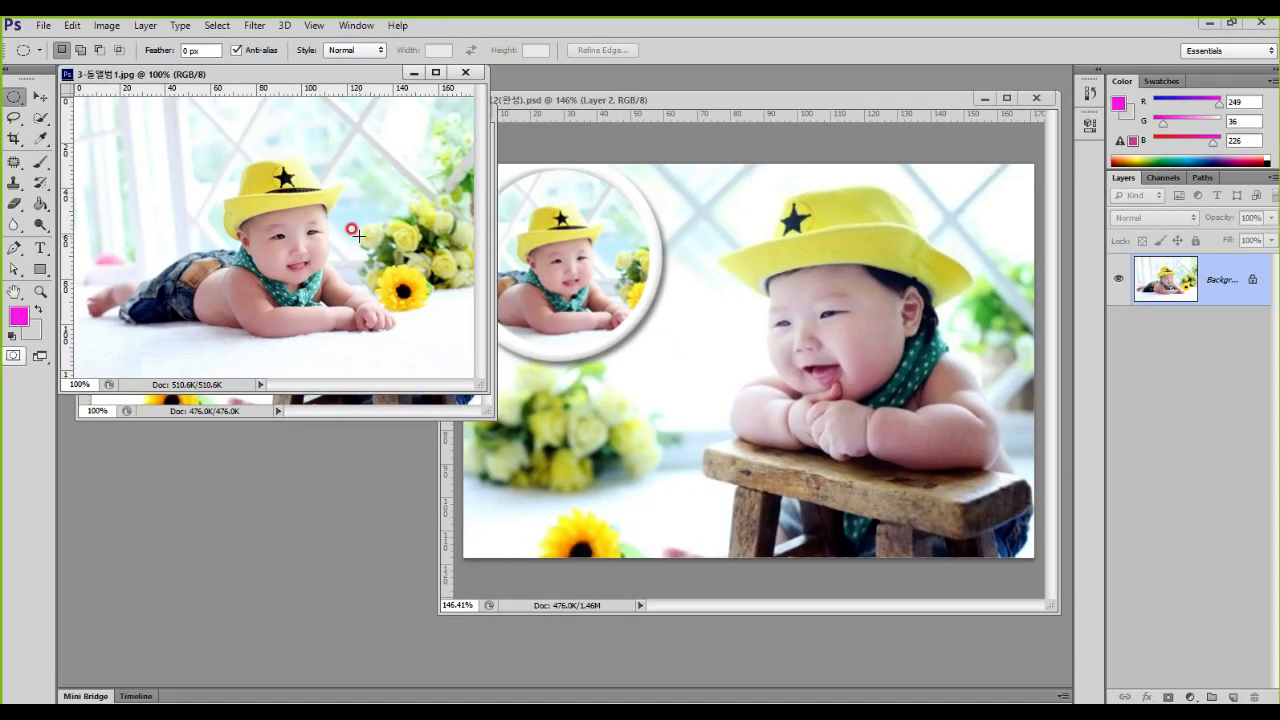
pyautogui.click(683, 108)
pyautogui.moveTo(695, 298)
pyautogui.mouseDown()
pyautogui.moveTo(496, 390)
pyautogui.moveTo(416, 309)
pyautogui.moveTo(470, 156)
pyautogui.moveTo(659, 130)
pyautogui.moveTo(715, 321)
pyautogui.moveTo(690, 347)
pyautogui.mouseUp()
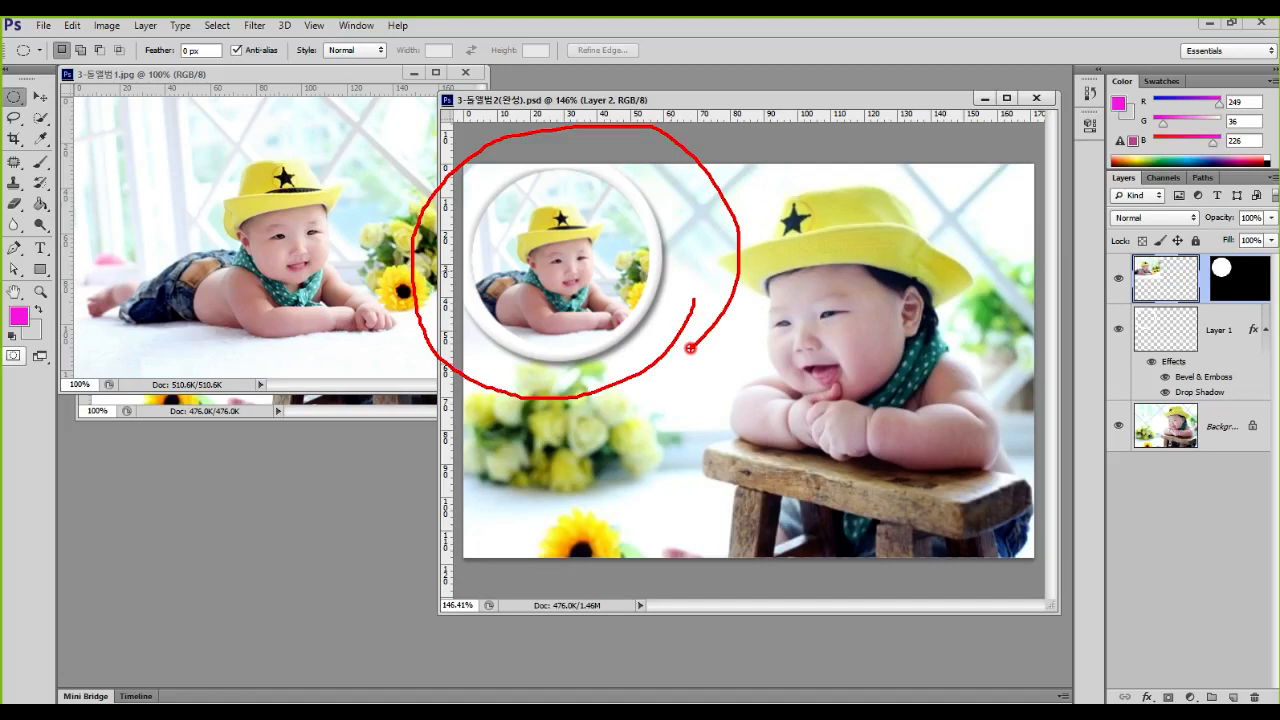
pyautogui.press('Escape')
# Step: Arrange 3-돌앨범1.jpg over the finished composite and 4-돌앨범2.jpg beside it, enlarging the 4-돌앨범2.jpg window beyond its image
pyautogui.moveTo(330, 76); pyautogui.dragTo(805, 283)
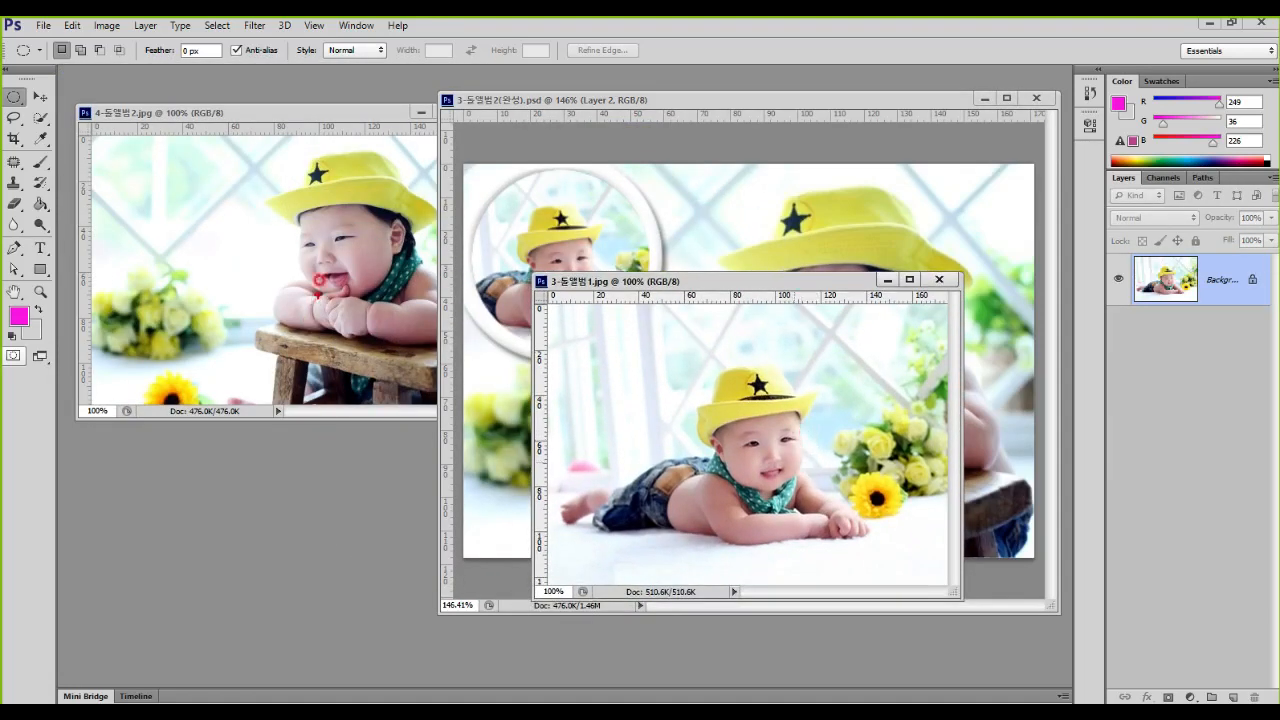
pyautogui.click(305, 111)
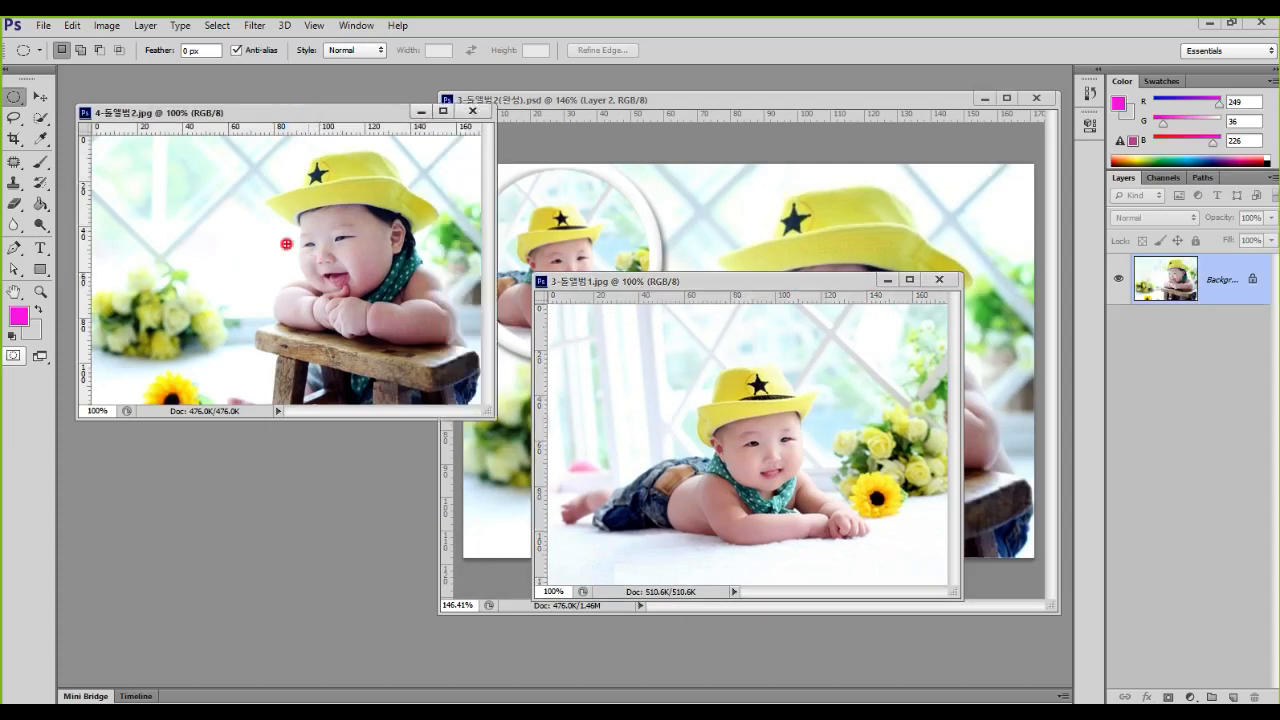
pyautogui.moveTo(826, 489)
pyautogui.mouseDown()
pyautogui.moveTo(656, 478)
pyautogui.moveTo(724, 350)
pyautogui.moveTo(818, 508)
pyautogui.moveTo(674, 488)
pyautogui.moveTo(212, 272)
pyautogui.moveTo(193, 249)
pyautogui.moveTo(191, 277)
pyautogui.mouseUp()
pyautogui.moveTo(127, 157)
pyautogui.mouseDown()
pyautogui.moveTo(185, 224)
pyautogui.moveTo(197, 150)
pyautogui.moveTo(114, 153)
pyautogui.mouseUp()
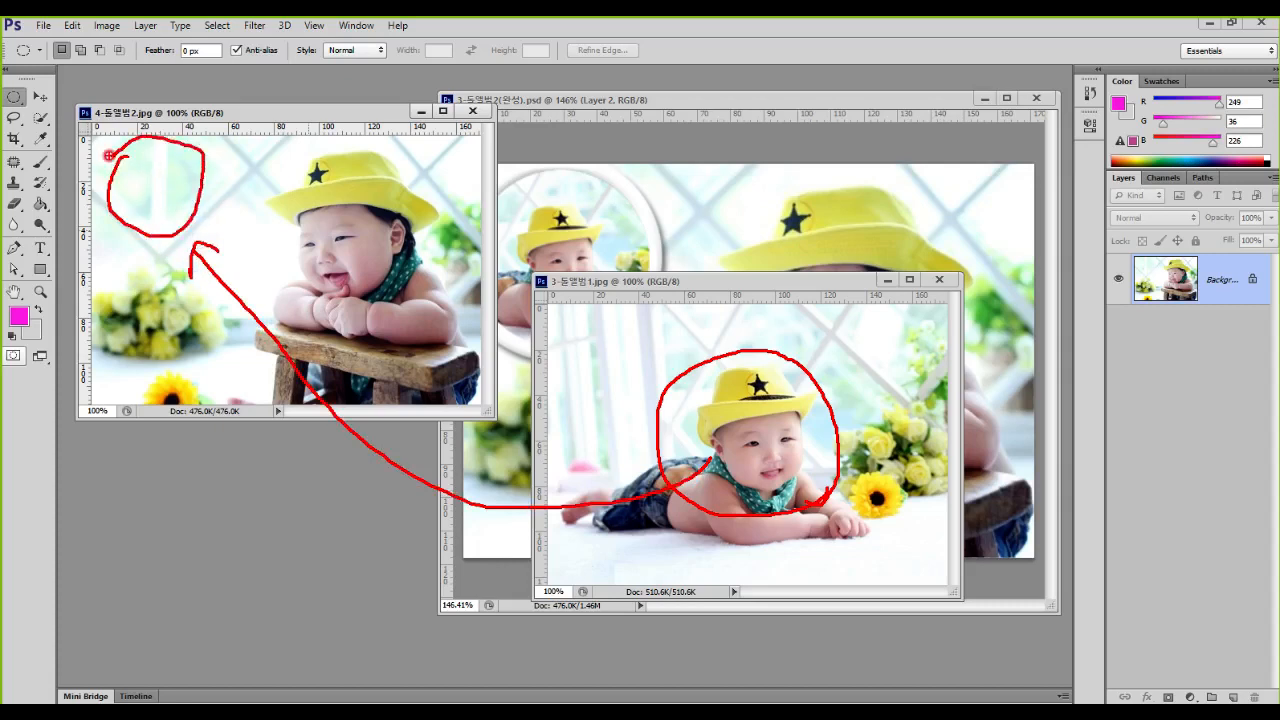
pyautogui.press('Escape')
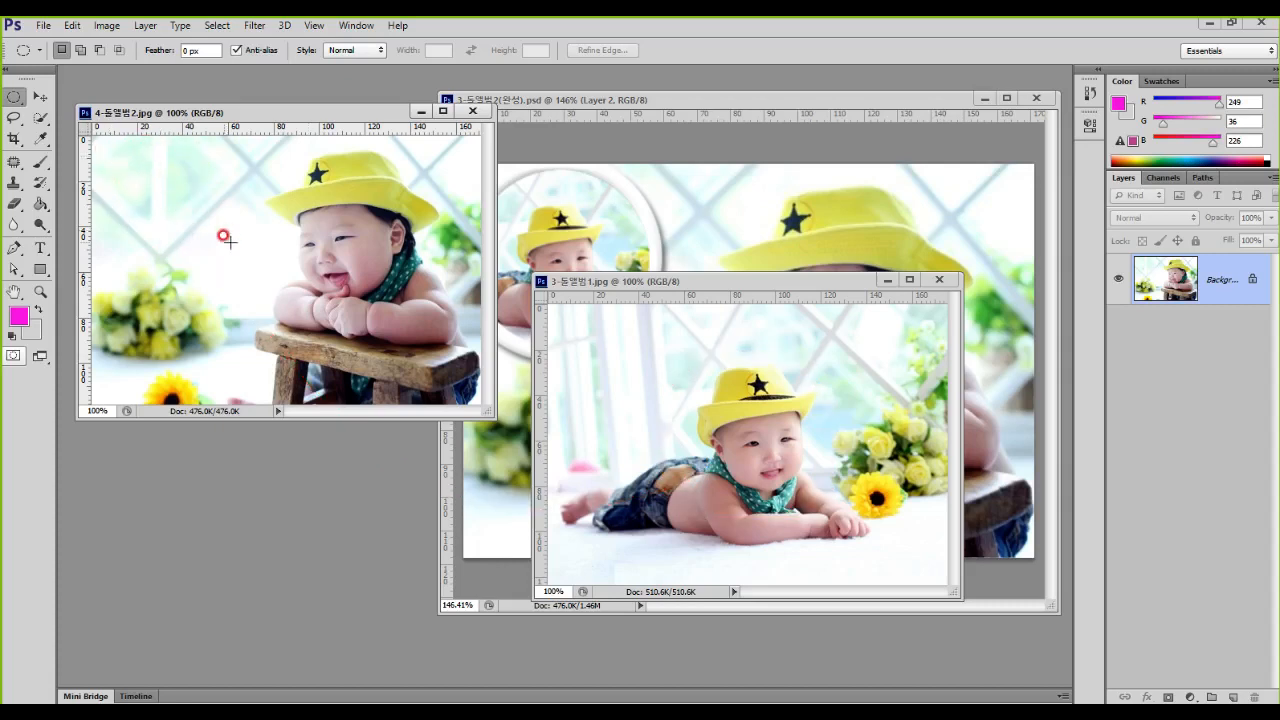
pyautogui.moveTo(323, 113); pyautogui.dragTo(368, 85)
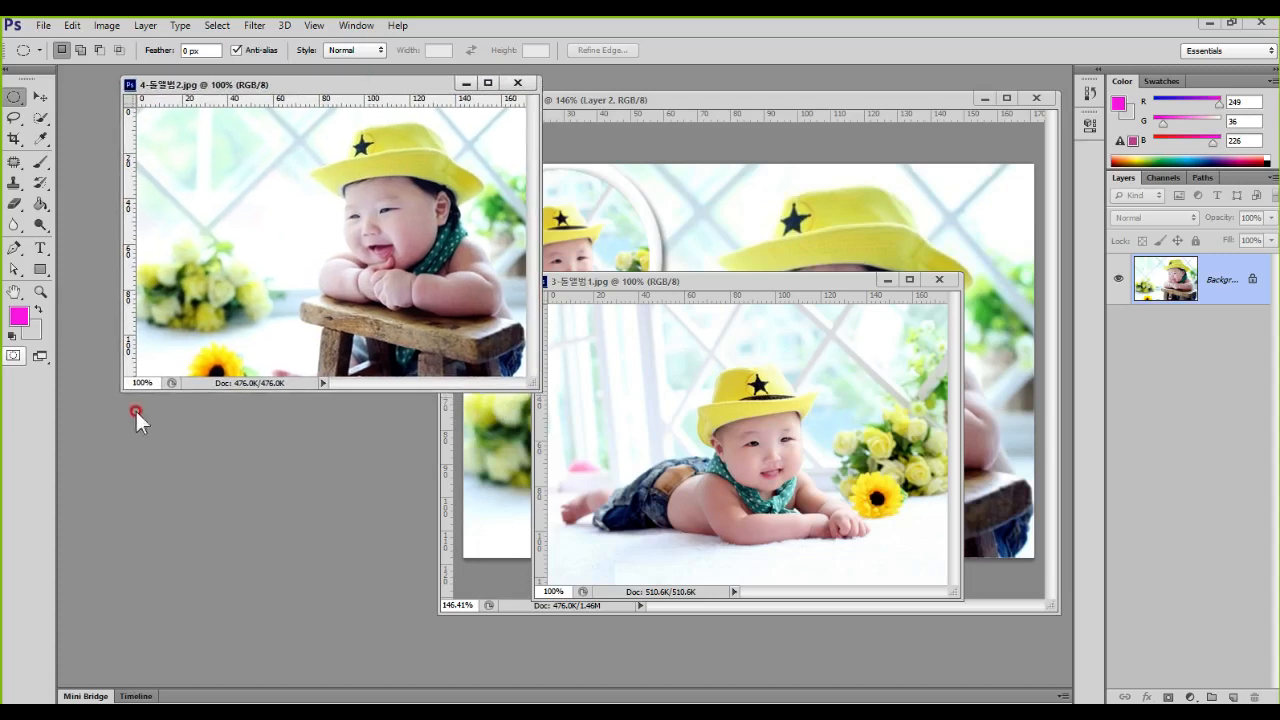
pyautogui.moveTo(119, 390); pyautogui.dragTo(57, 457)
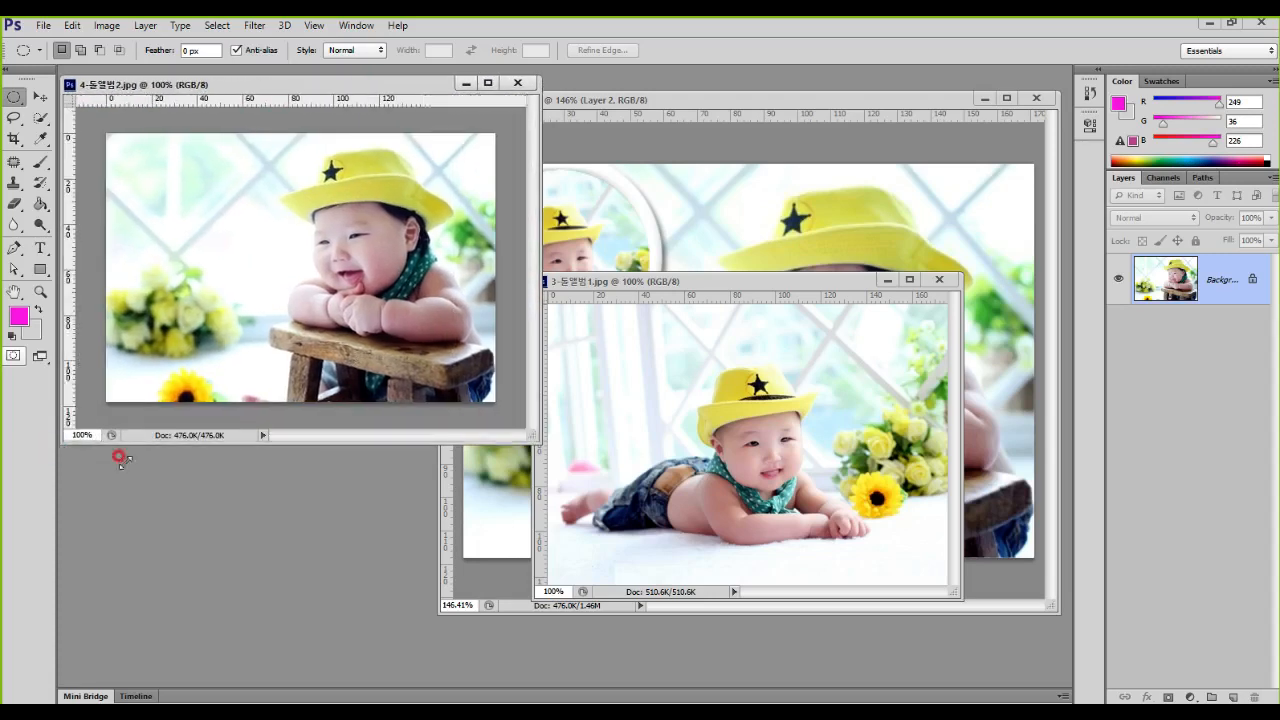
# Step: Select a circular area around the baby's head and shoulders in 3-돌앨범1.jpg and copy it to a new layer
pyautogui.click(790, 280)
pyautogui.moveTo(820, 500)
pyautogui.mouseDown()
pyautogui.moveTo(636, 468)
pyautogui.moveTo(780, 345)
pyautogui.moveTo(826, 485)
pyautogui.mouseUp()
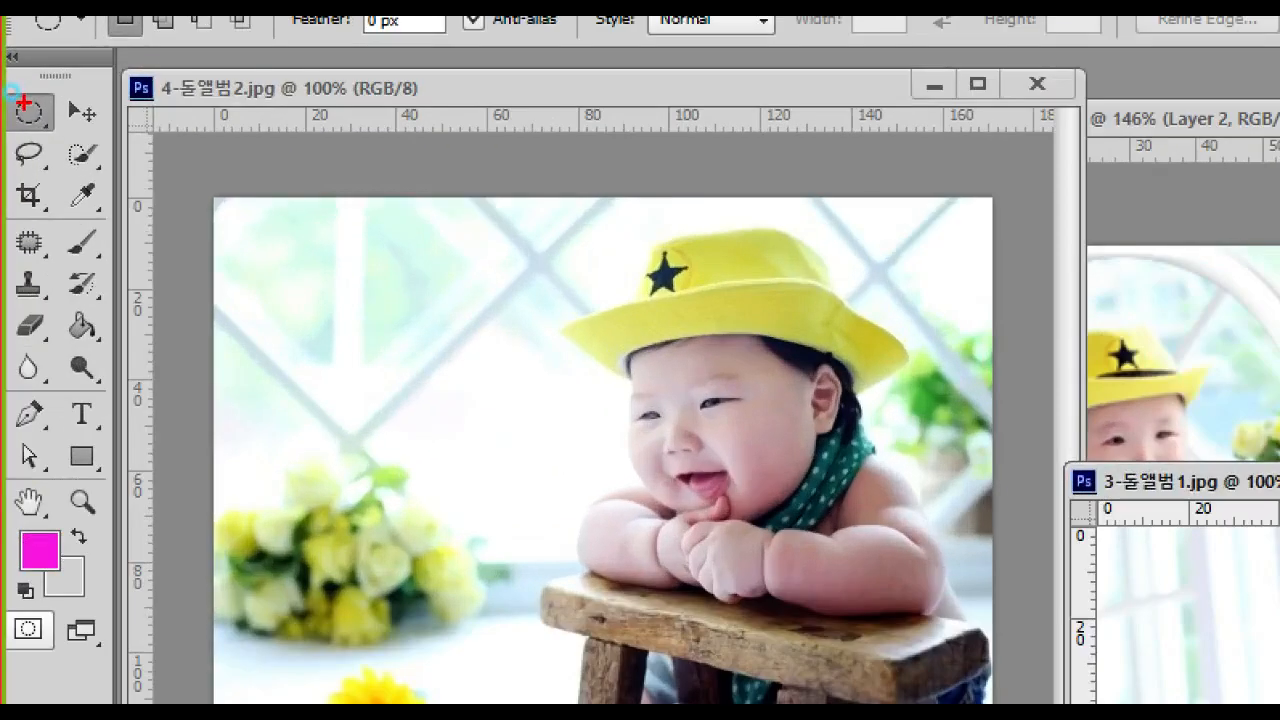
pyautogui.moveTo(10, 98); pyautogui.dragTo(67, 136)
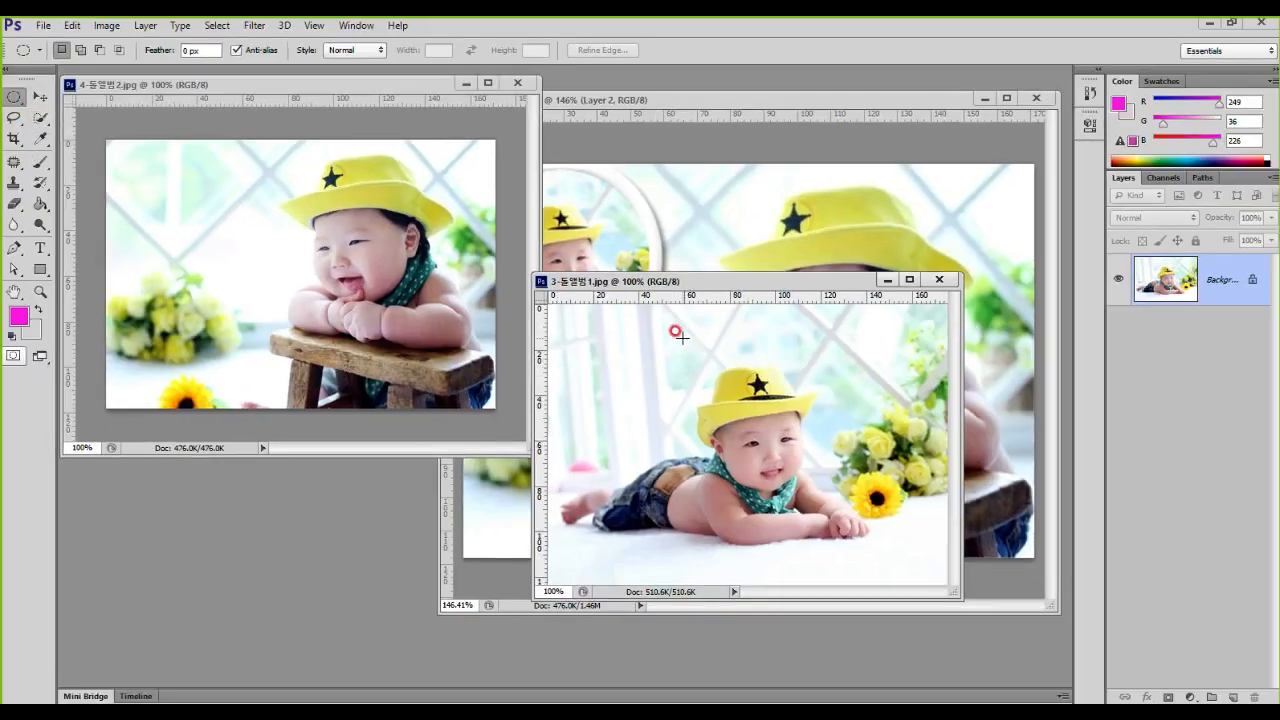
pyautogui.moveTo(680, 336); pyautogui.dragTo(920, 515)
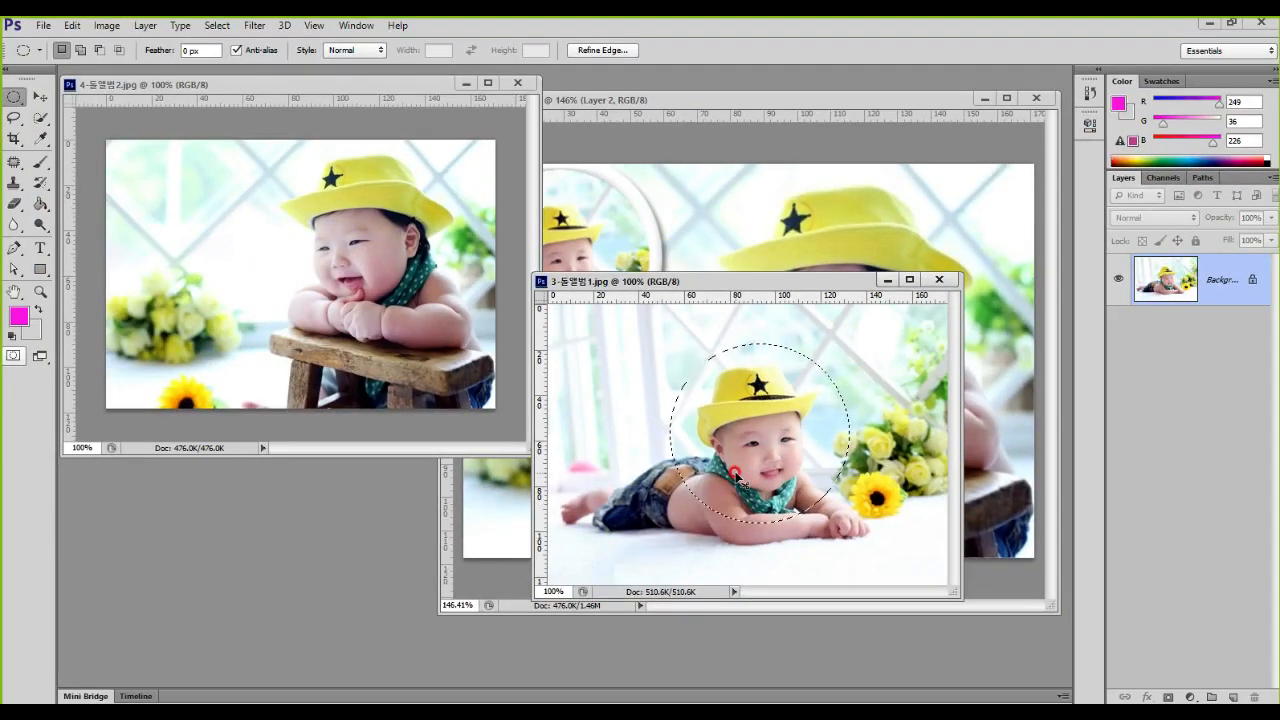
pyautogui.hotkey('ctrl', 'j')
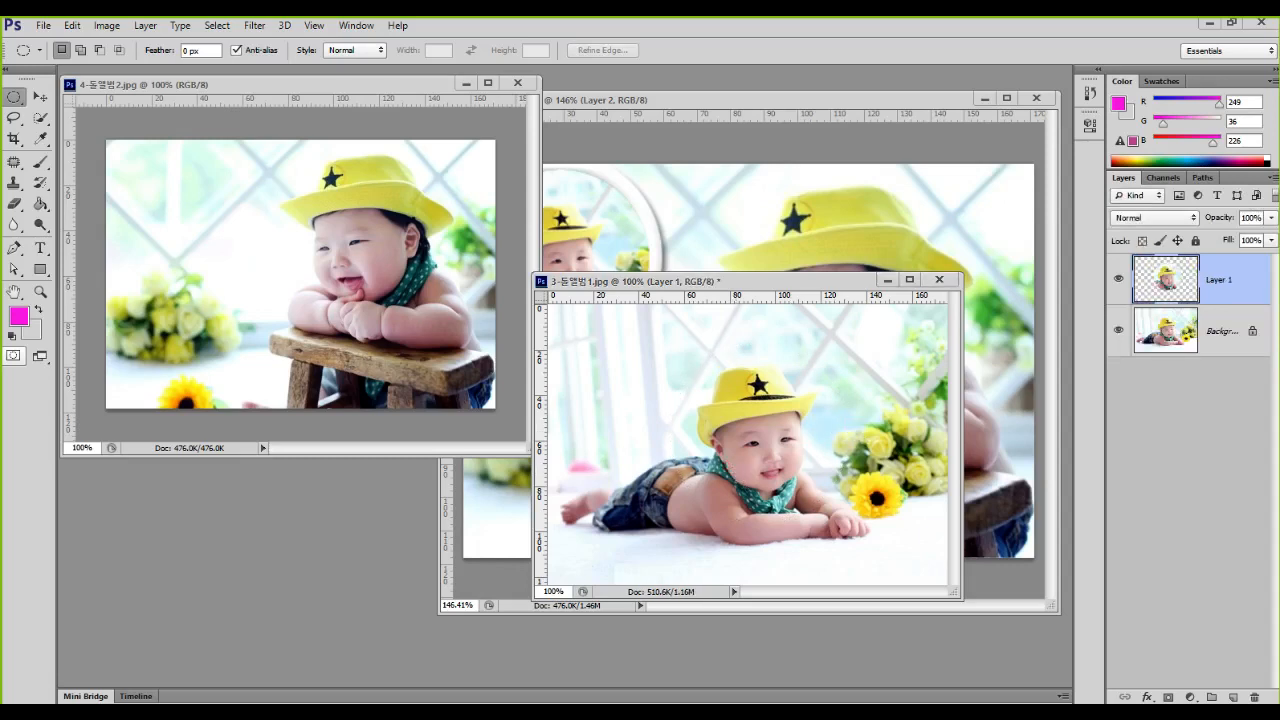
# Step: Move the circular baby cutout from its layer in 3-돌앨범1.jpg onto the upper-left area of the 4-돌앨범2.jpg photo
pyautogui.click(1197, 397)
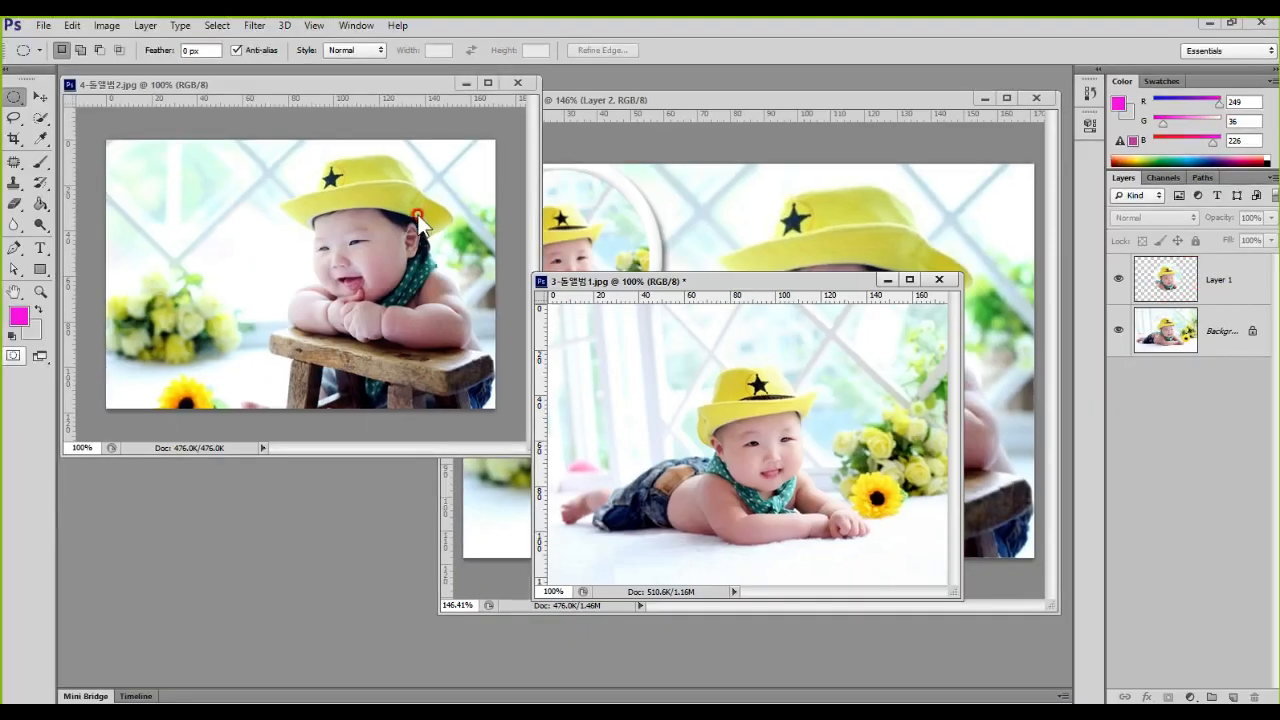
pyautogui.click(40, 96)
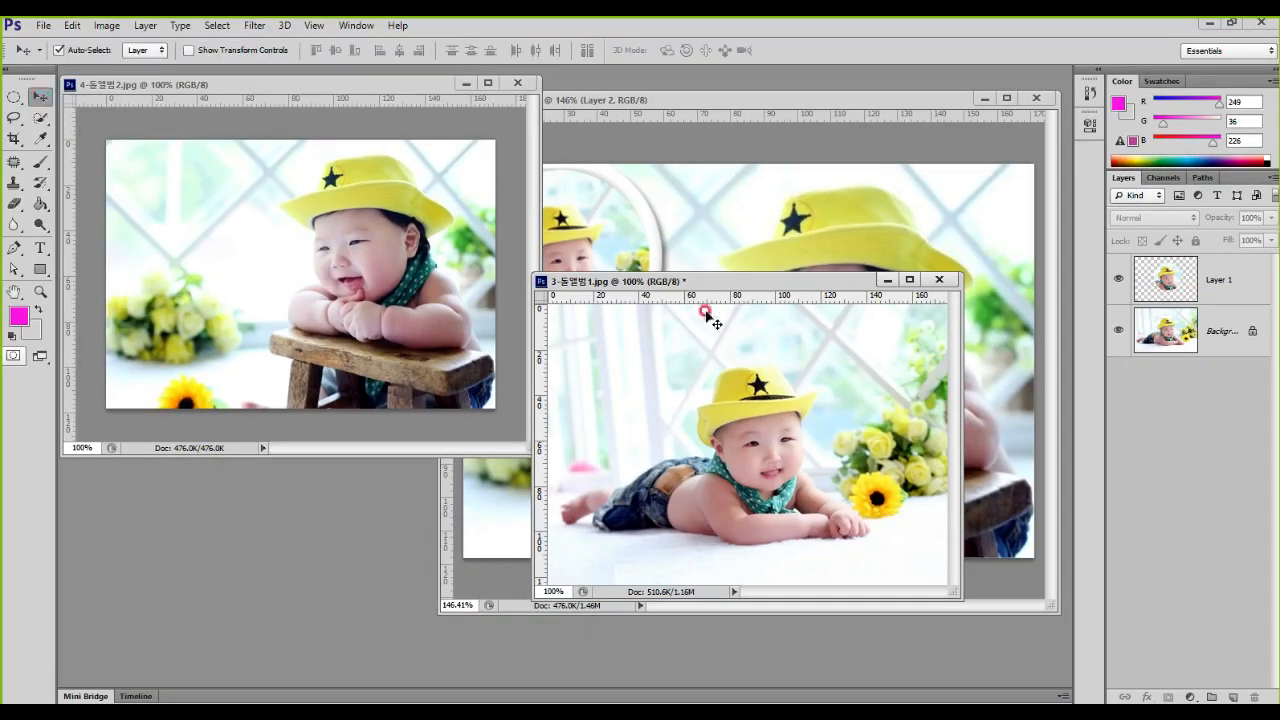
pyautogui.moveTo(1165, 283); pyautogui.dragTo(217, 217)
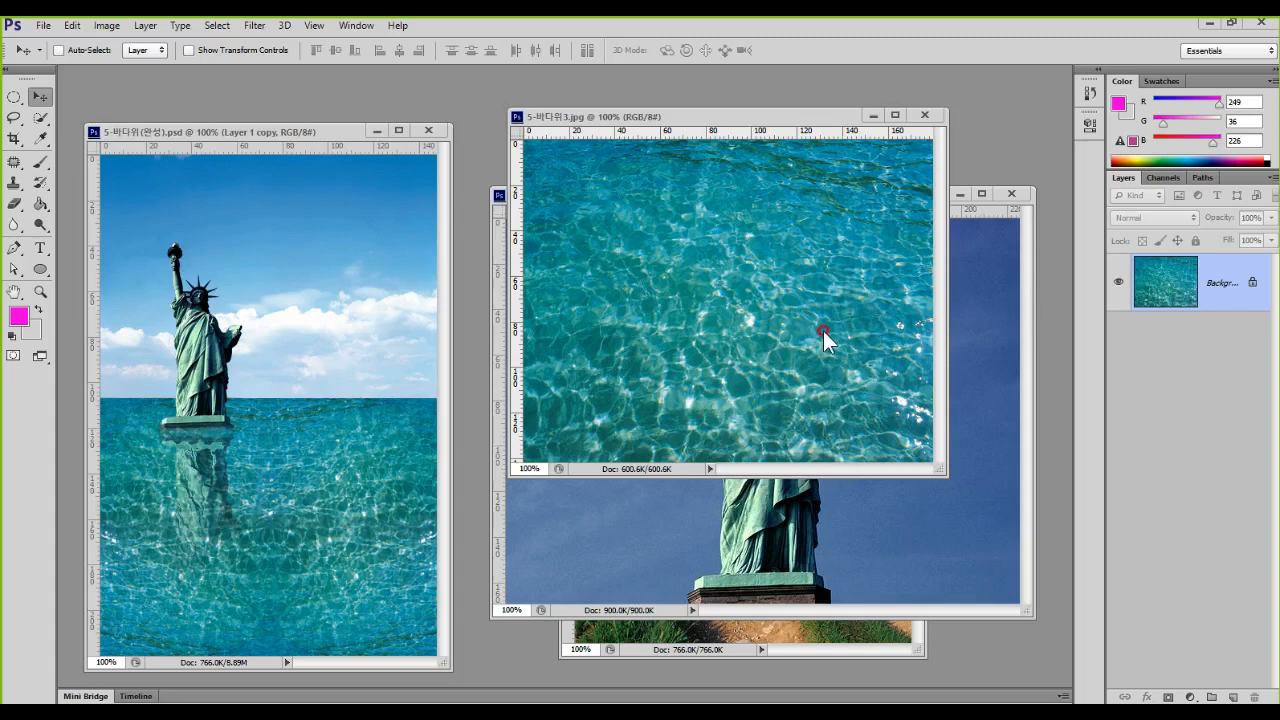
# Step: Examine the road, statue and water source photos against the finished 5-바다위(완성).psd composite
pyautogui.click(795, 630)
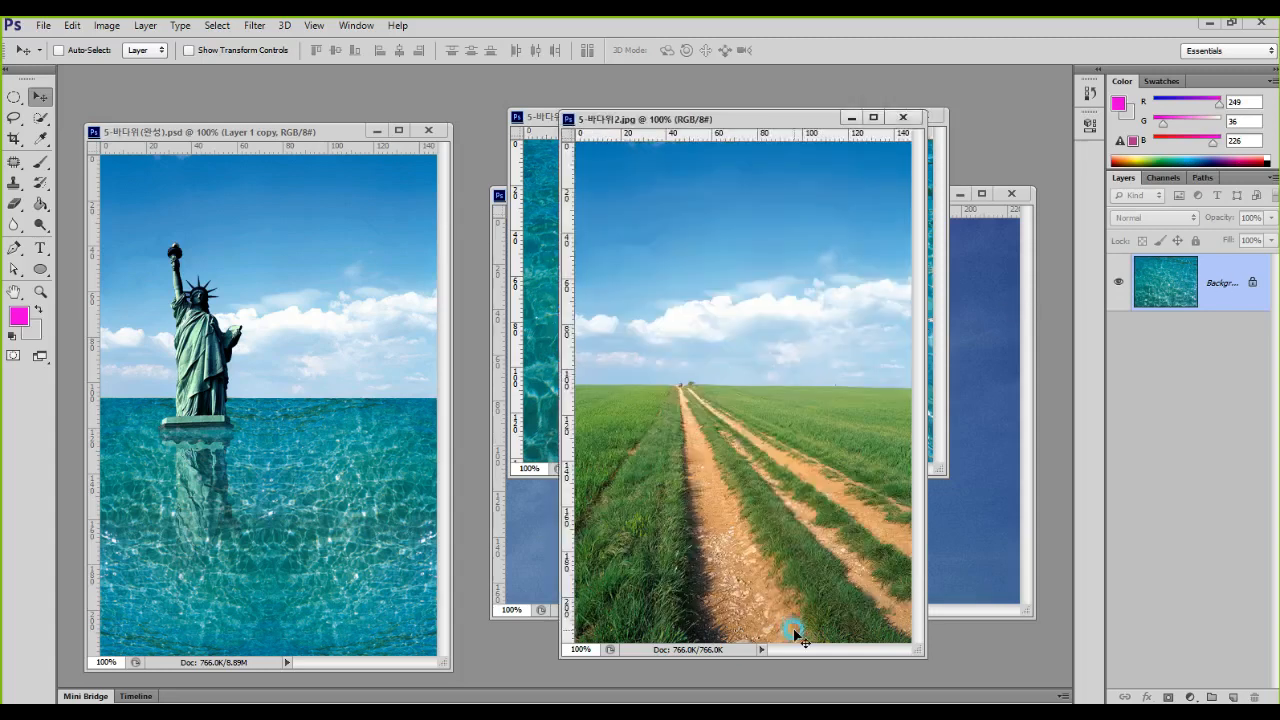
pyautogui.click(971, 410)
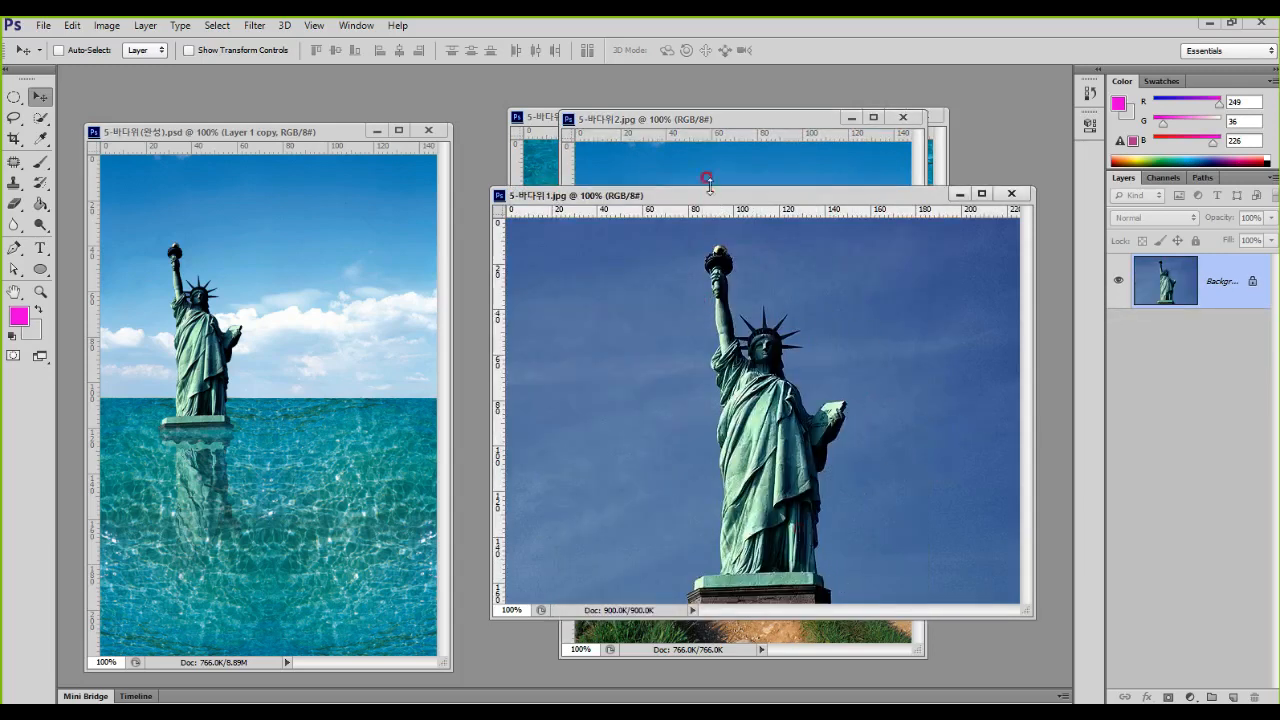
pyautogui.click(648, 178)
pyautogui.click(541, 168)
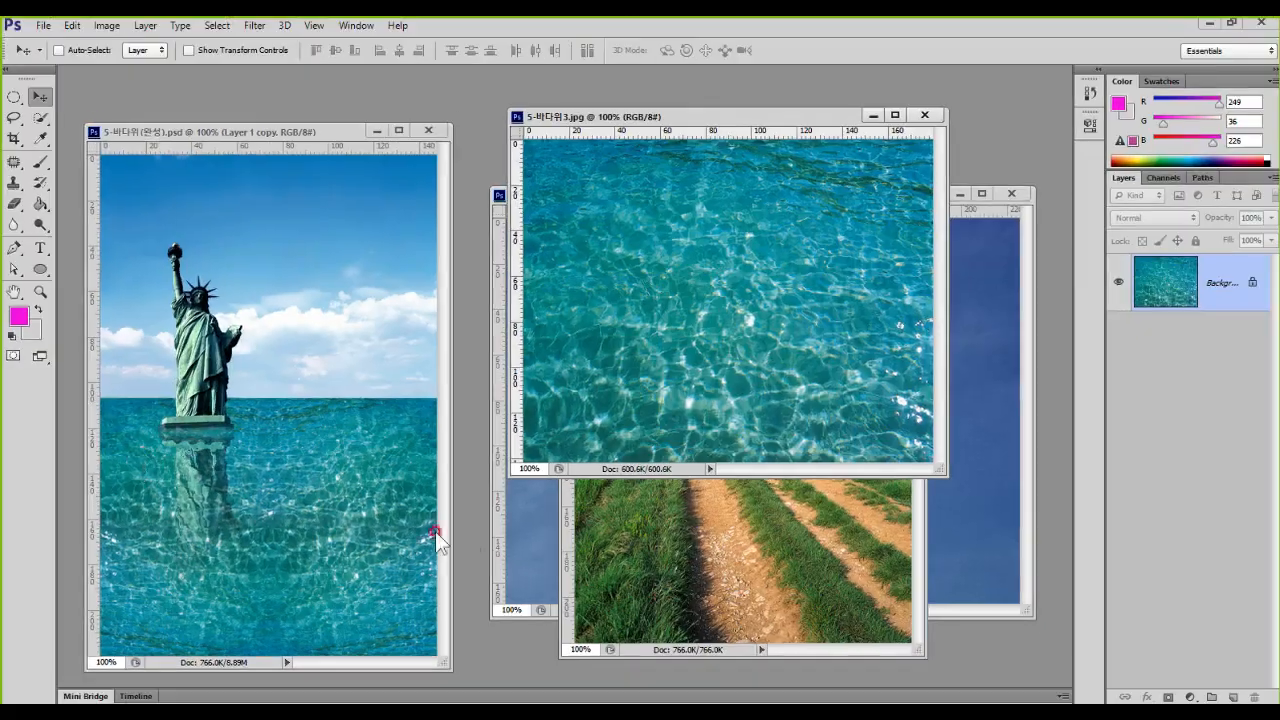
pyautogui.click(720, 532)
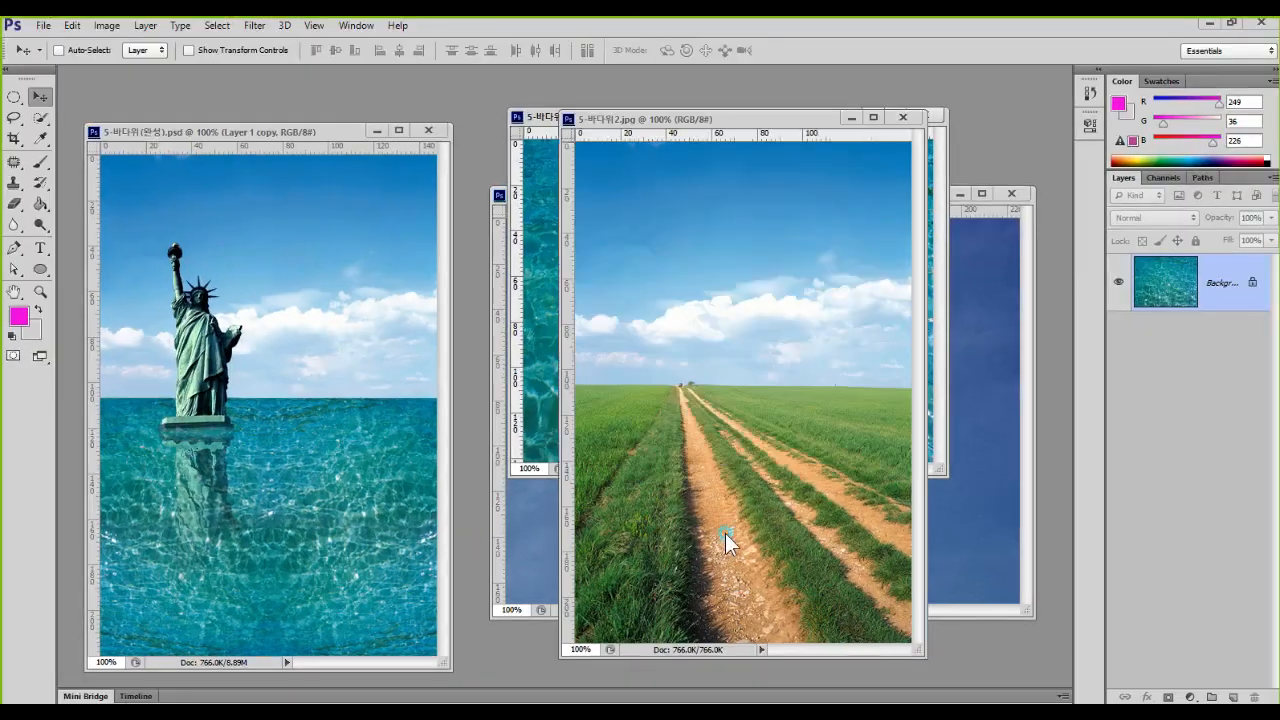
# Step: Move the 5-바다위2.jpg window clear of the other photos, enlarge it and zoom in to 133%
pyautogui.moveTo(803, 116)
pyautogui.mouseDown()
pyautogui.moveTo(657, 114)
pyautogui.moveTo(470, 66)
pyautogui.moveTo(443, 93)
pyautogui.mouseUp()
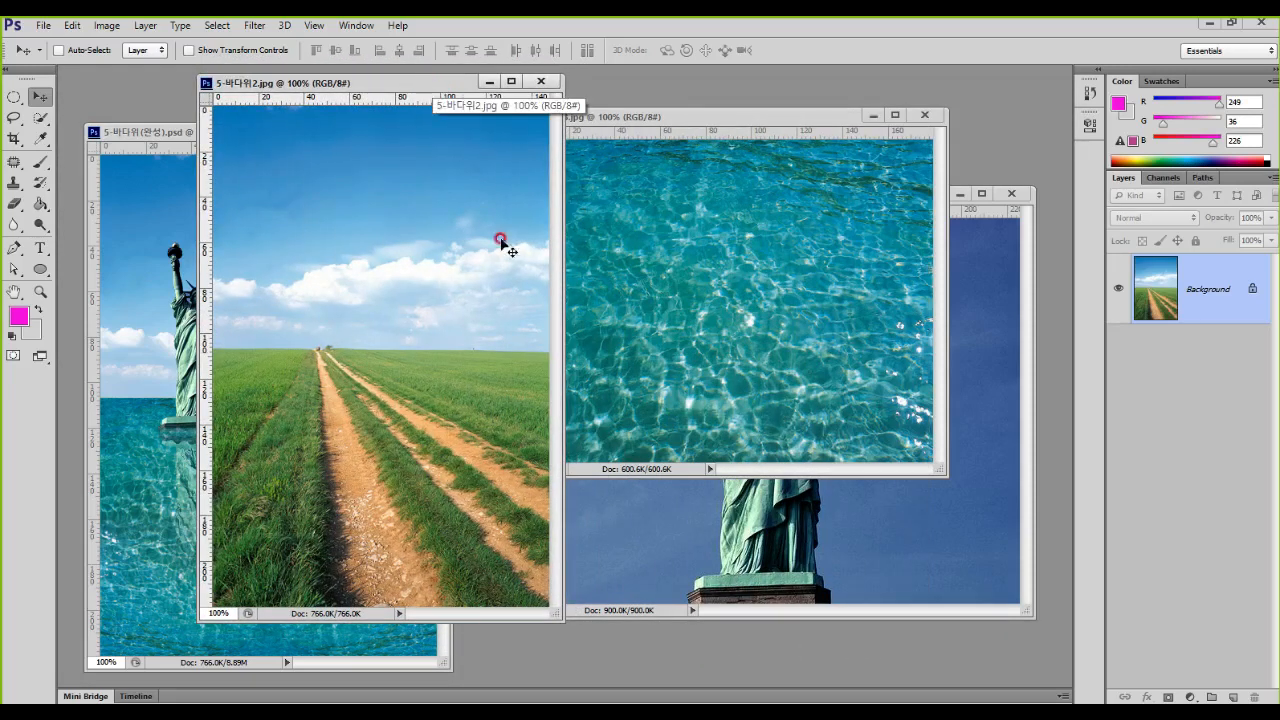
pyautogui.moveTo(561, 620); pyautogui.dragTo(805, 686)
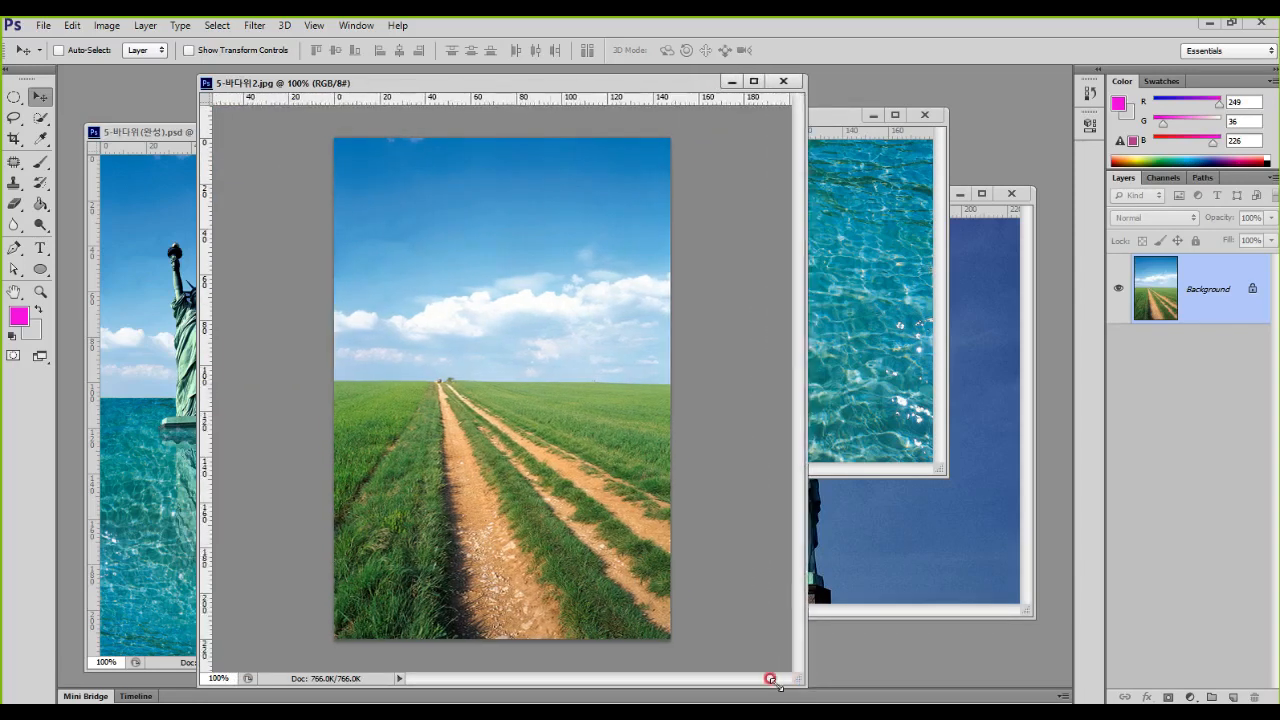
pyautogui.moveTo(198, 386); pyautogui.dragTo(121, 387)
pyautogui.scroll(3, 452, 386)
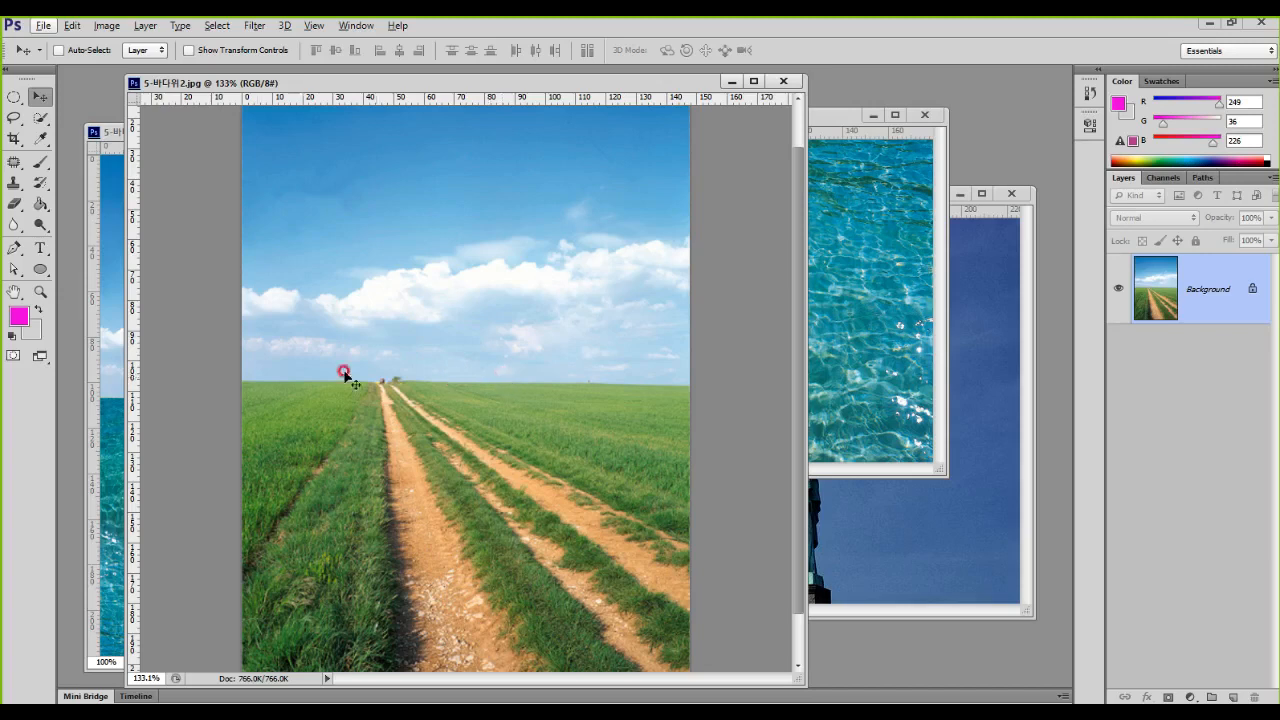
# Step: Bring the finished 5-바다위(완성).psd composite and the 5-바다위3.jpg water photo to the front
pyautogui.click(114, 264)
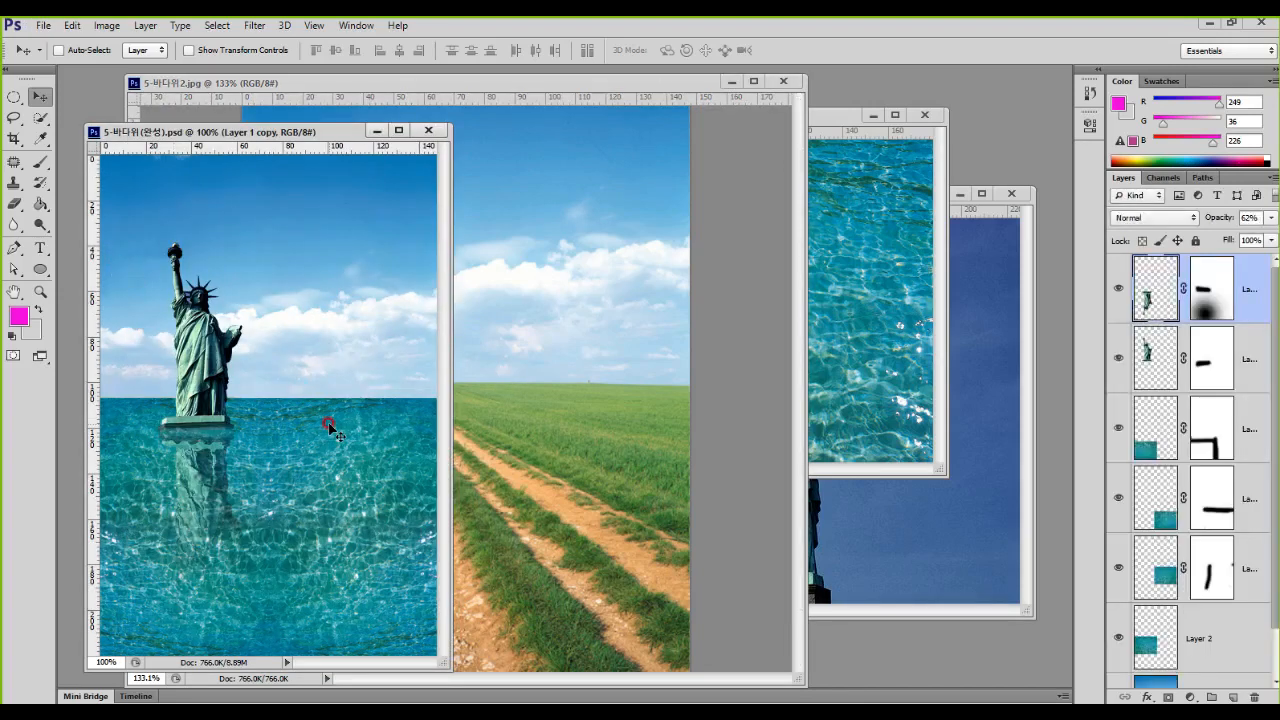
pyautogui.click(836, 315)
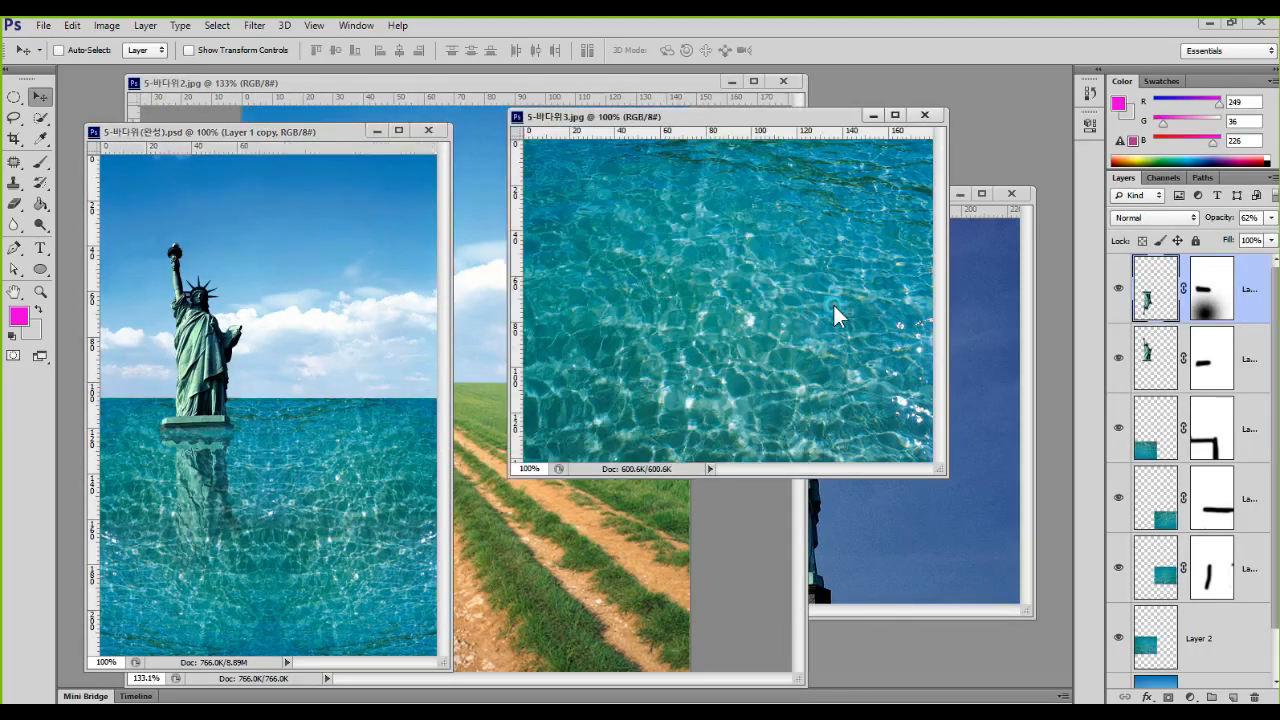
# Step: Copy the water photo from 5-바다위3.jpg into the 5-바다위2.jpg road photo as a new layer
pyautogui.click(837, 315)
pyautogui.moveTo(742, 243); pyautogui.dragTo(262, 507)
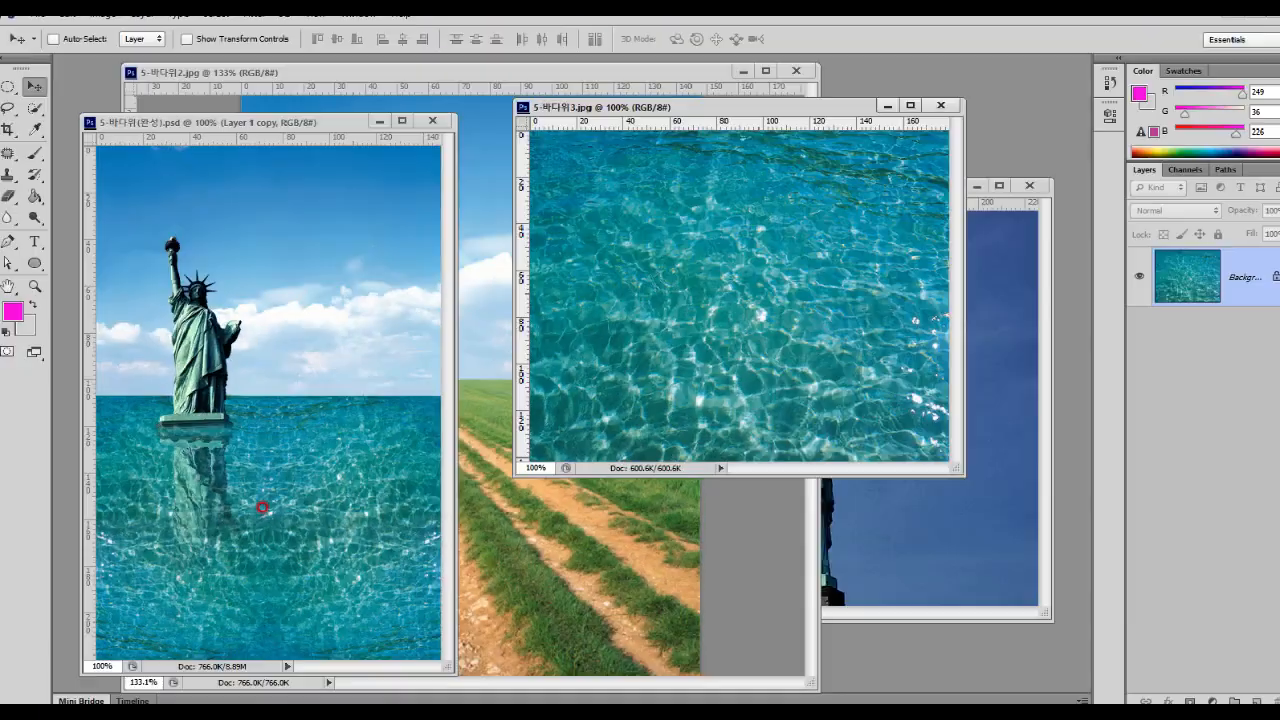
pyautogui.click(484, 290)
pyautogui.click(885, 237)
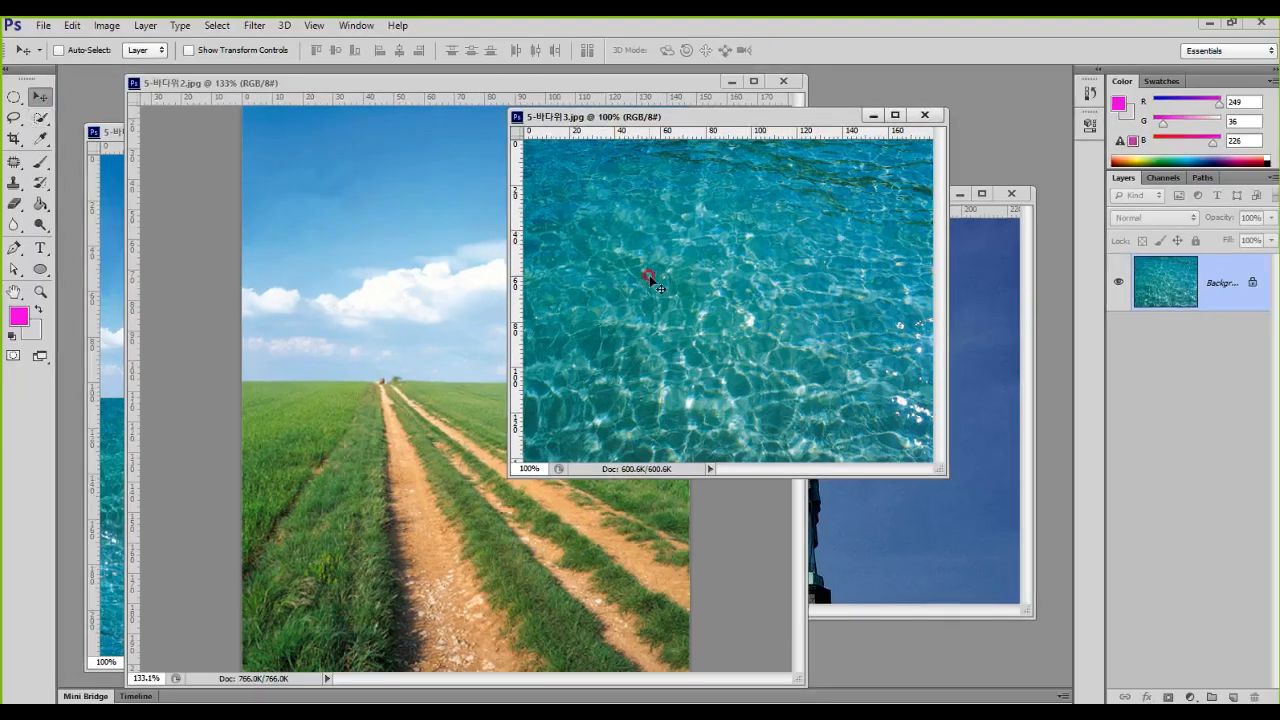
pyautogui.moveTo(667, 290); pyautogui.dragTo(420, 428)
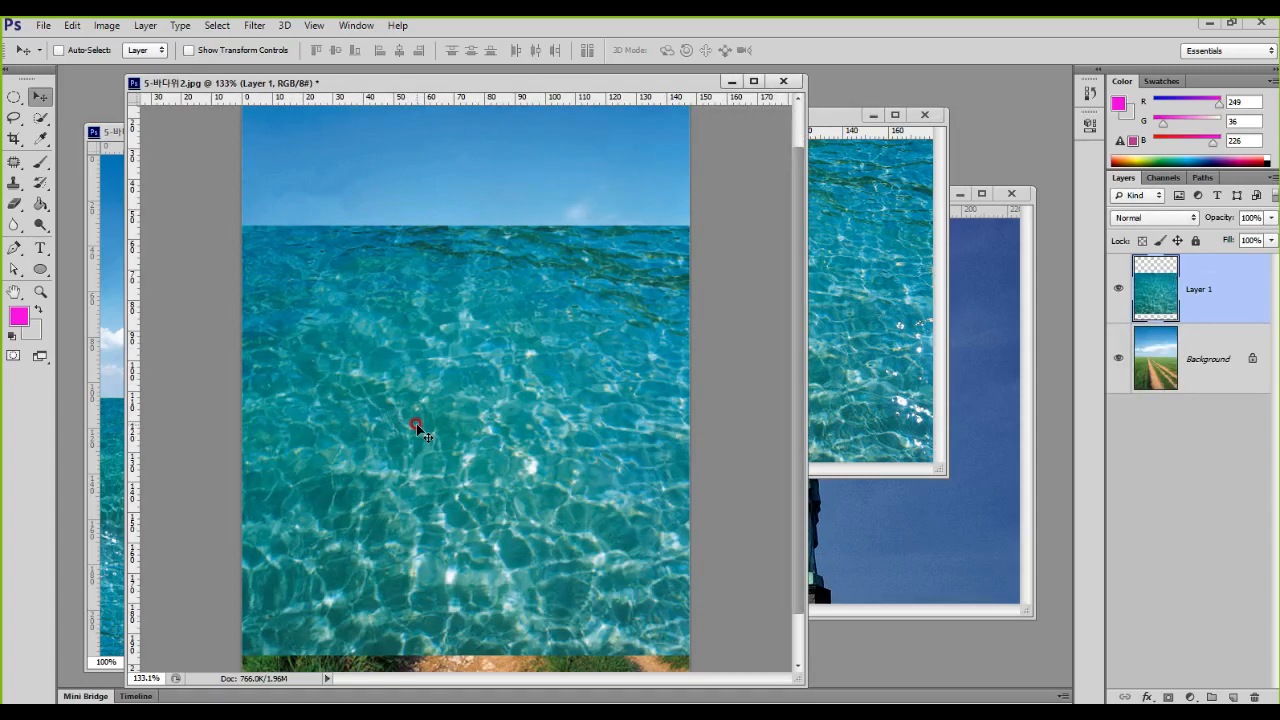
# Step: Scale the water layer to about 82% so it spans the photo's width, and lower its top edge to the horizon
pyautogui.hotkey('ctrl', 't')
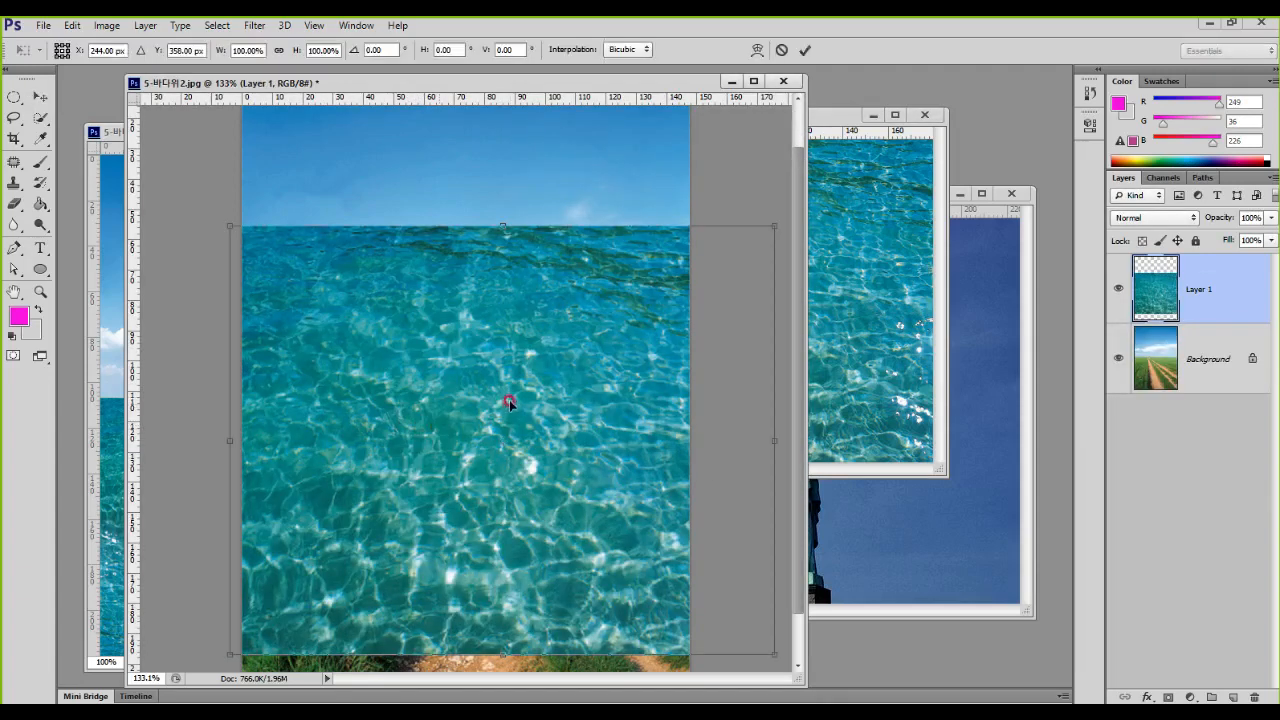
pyautogui.moveTo(766, 226); pyautogui.dragTo(686, 295)
pyautogui.moveTo(504, 376); pyautogui.dragTo(509, 366)
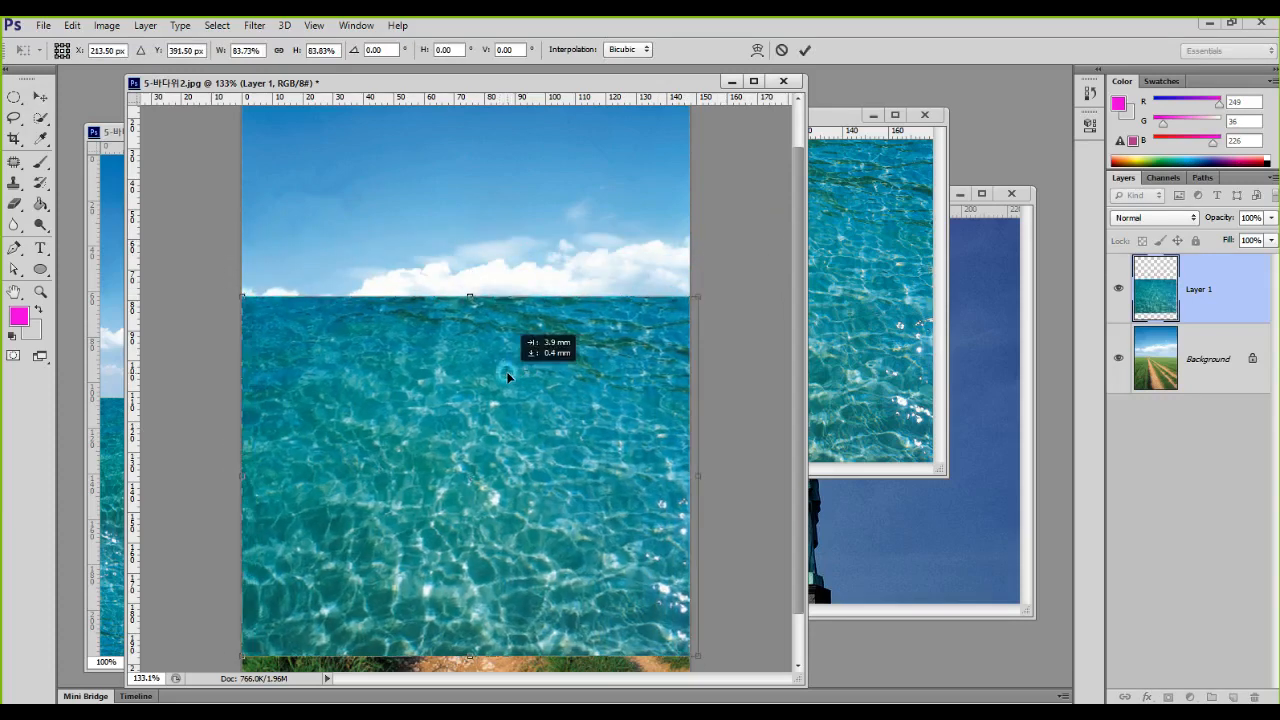
pyautogui.moveTo(690, 305); pyautogui.dragTo(687, 303)
pyautogui.moveTo(551, 423)
pyautogui.mouseDown()
pyautogui.moveTo(553, 490)
pyautogui.moveTo(551, 444)
pyautogui.mouseUp()
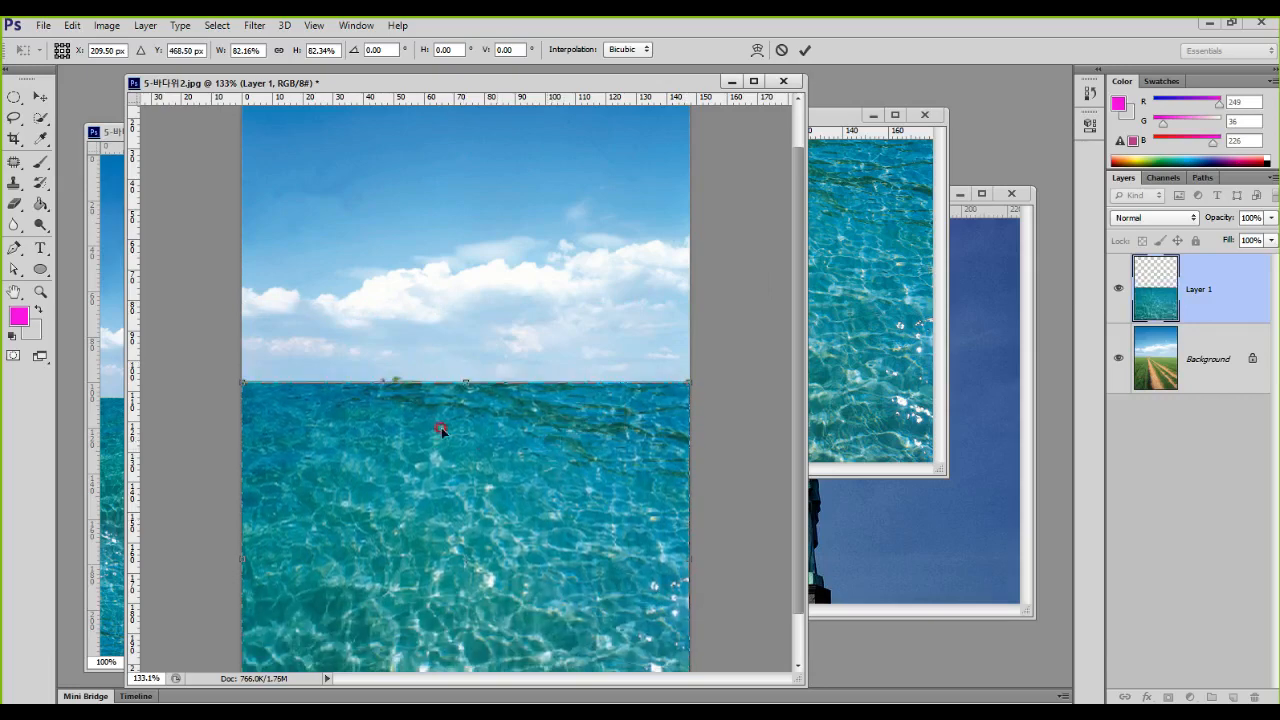
# Step: Shrink the water layer to about 40% and place it against the photo's left edge with its top on the horizon
pyautogui.moveTo(326, 349)
pyautogui.mouseDown()
pyautogui.moveTo(404, 302)
pyautogui.moveTo(671, 271)
pyautogui.moveTo(806, 289)
pyautogui.moveTo(871, 271)
pyautogui.mouseUp()
pyautogui.moveTo(685, 380); pyautogui.dragTo(460, 563)
pyautogui.moveTo(406, 596); pyautogui.dragTo(404, 422)
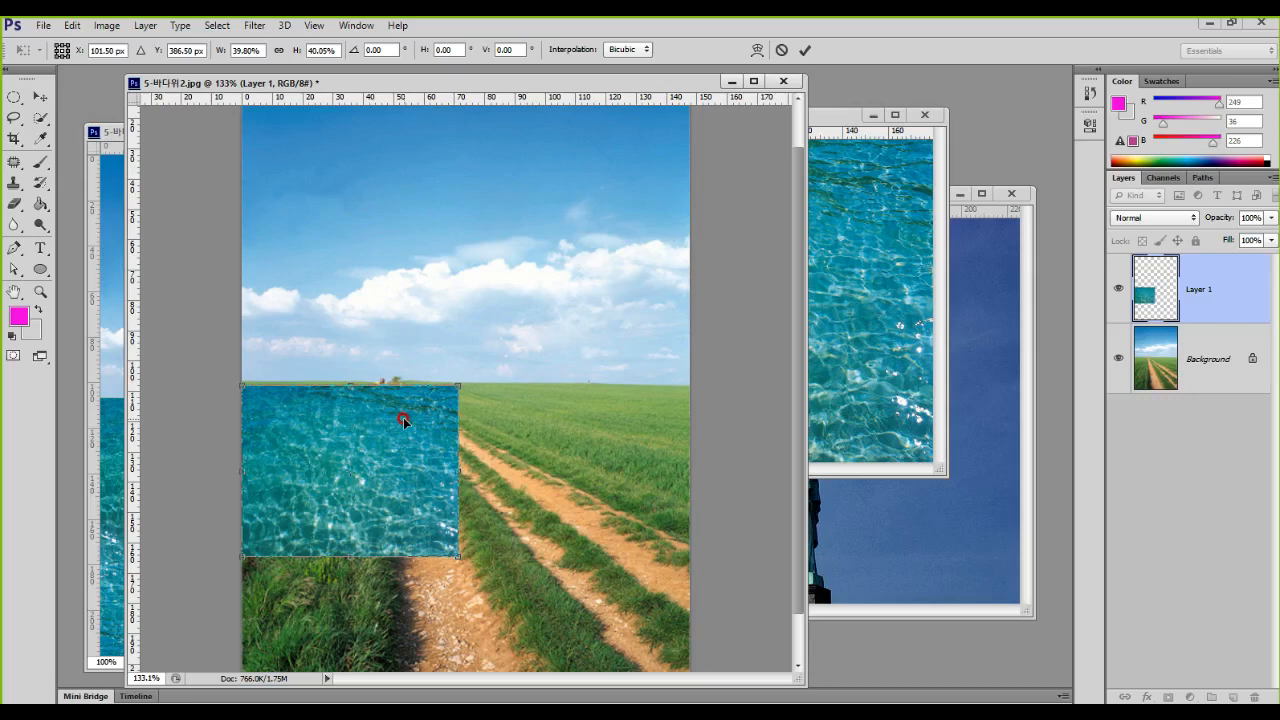
pyautogui.press('Return')
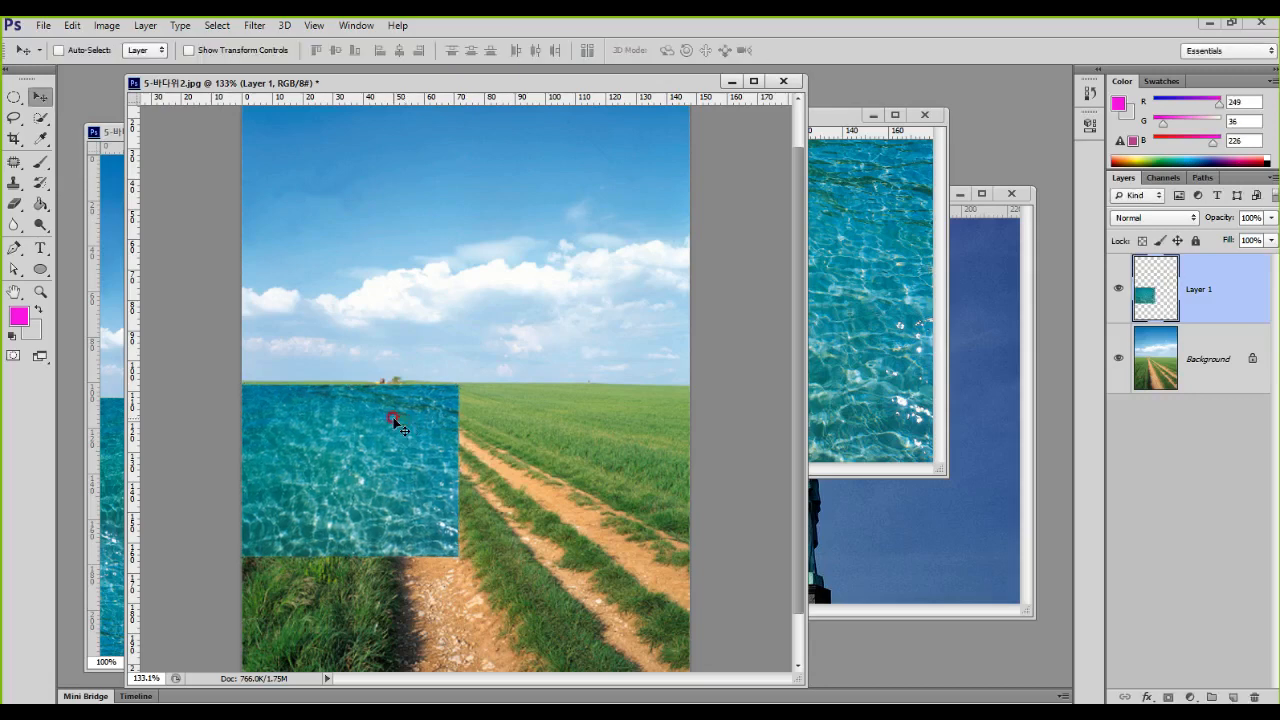
pyautogui.moveTo(380, 452); pyautogui.dragTo(379, 448)
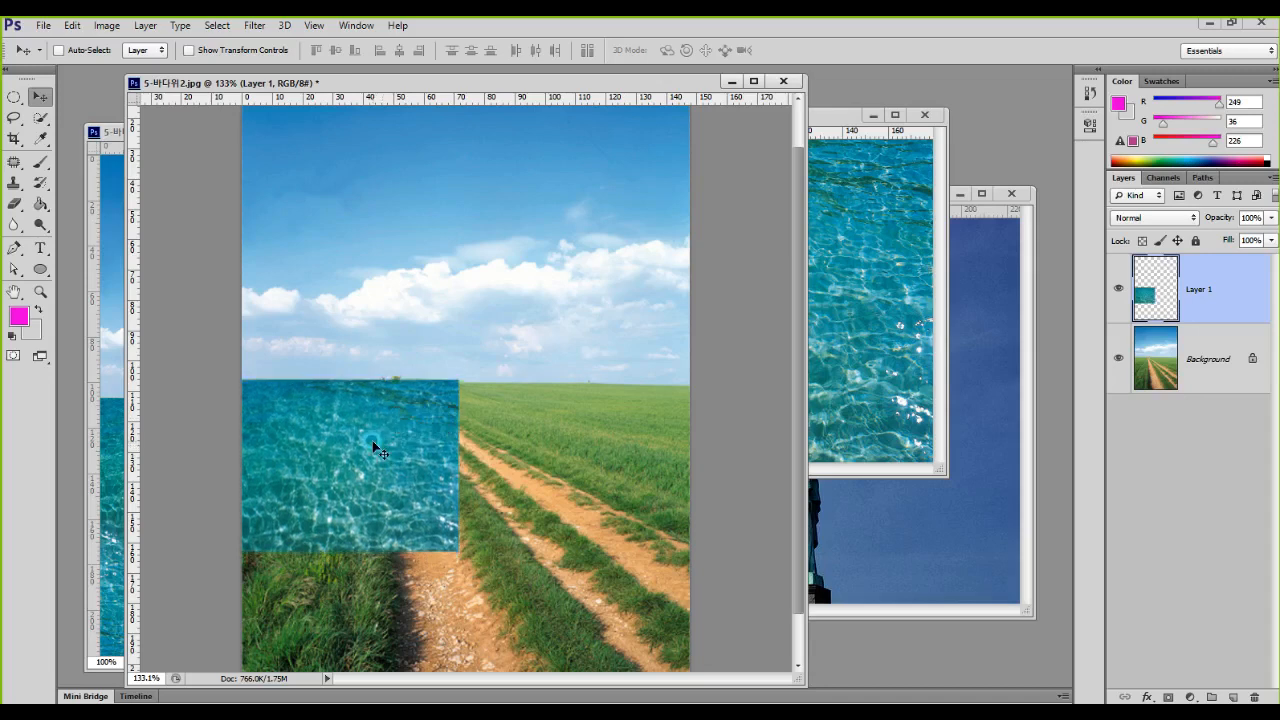
pyautogui.keyDown('ctrl'); pyautogui.click(371, 443); pyautogui.keyUp('ctrl')
# Step: Try to cover the remaining width with a duplicate of the water tile beside the original, and undo the duplicate
pyautogui.scroll(-2, 372, 446)
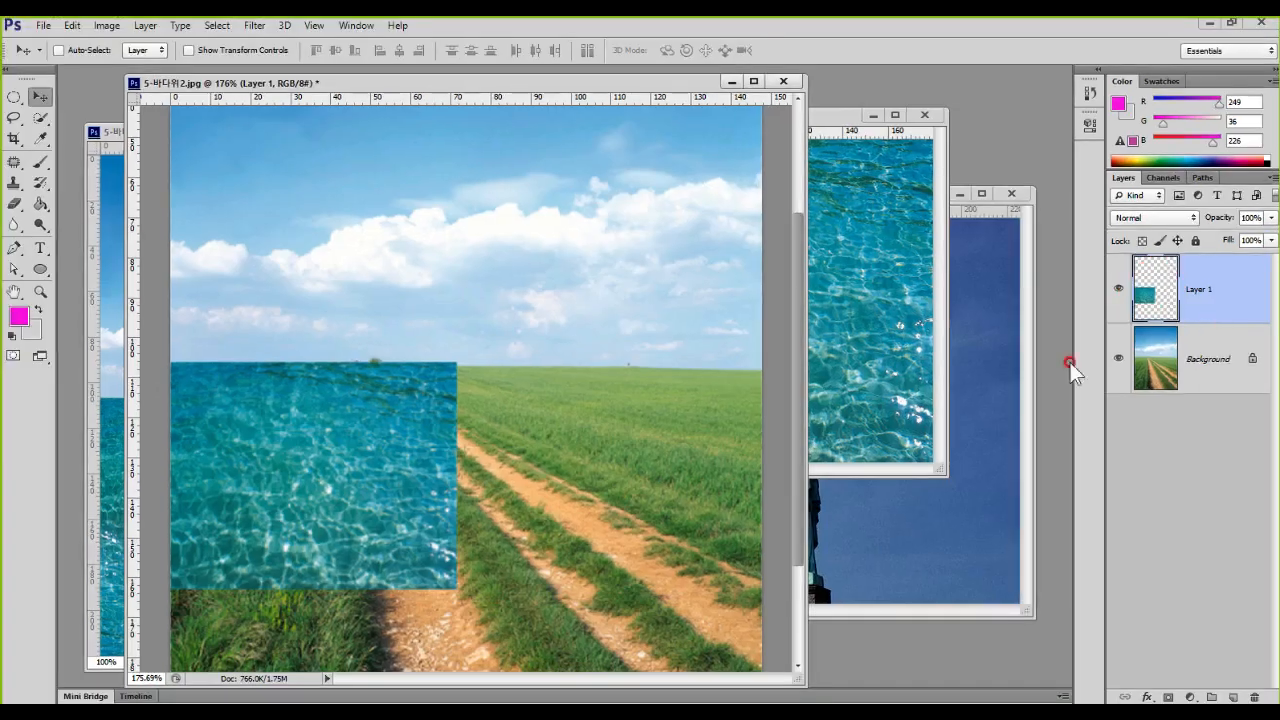
pyautogui.moveTo(347, 421); pyautogui.dragTo(615, 457)
pyautogui.keyDown('alt'); pyautogui.click(615, 455); pyautogui.keyUp('alt')
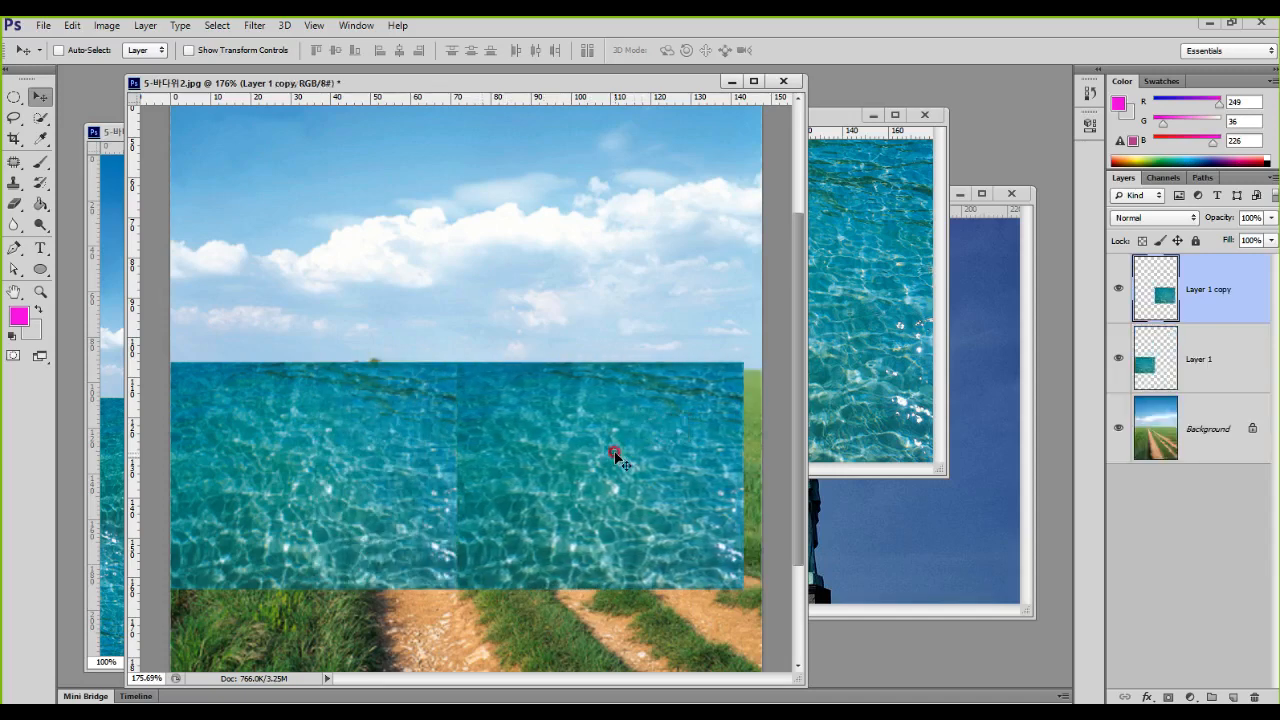
pyautogui.hotkey('ctrl', 'z')
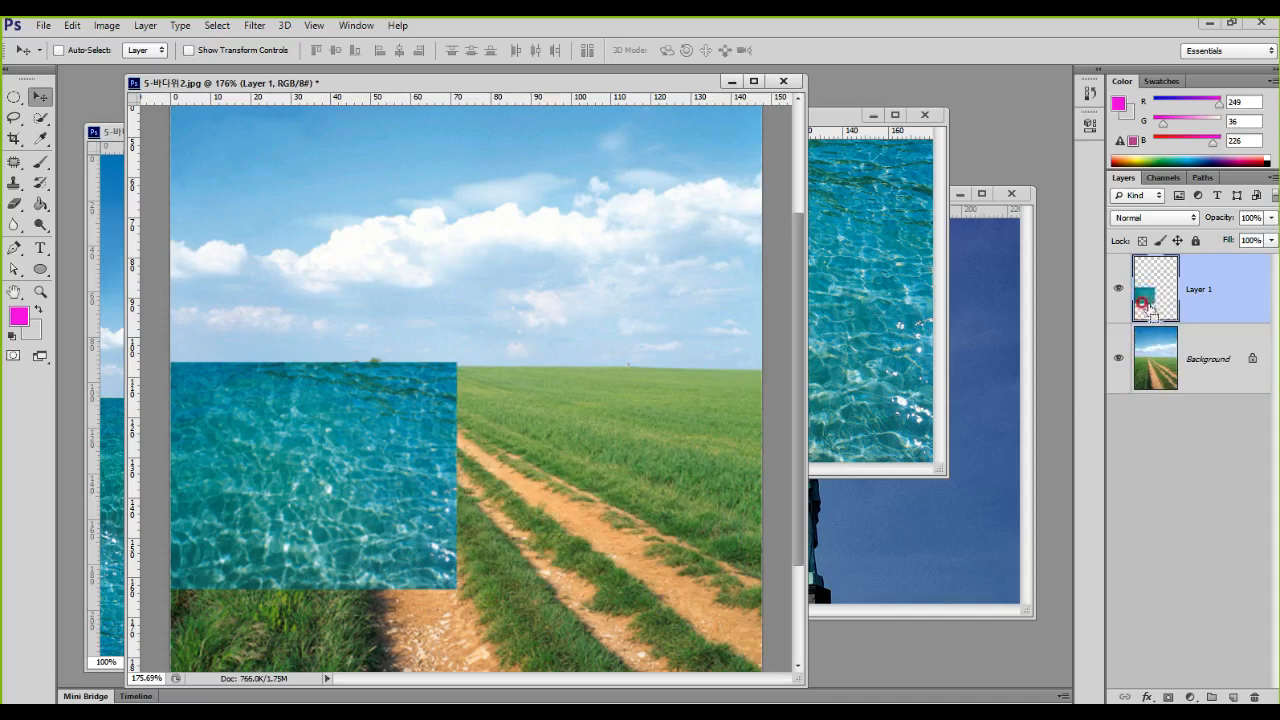
# Step: Enlarge the water tile slightly from its upper-right corner and place a duplicate beside it to cover the remaining width
pyautogui.hotkey('ctrl', 't')
pyautogui.moveTo(457, 362); pyautogui.dragTo(482, 341)
pyautogui.press('Return')
pyautogui.moveTo(410, 398); pyautogui.dragTo(664, 409)
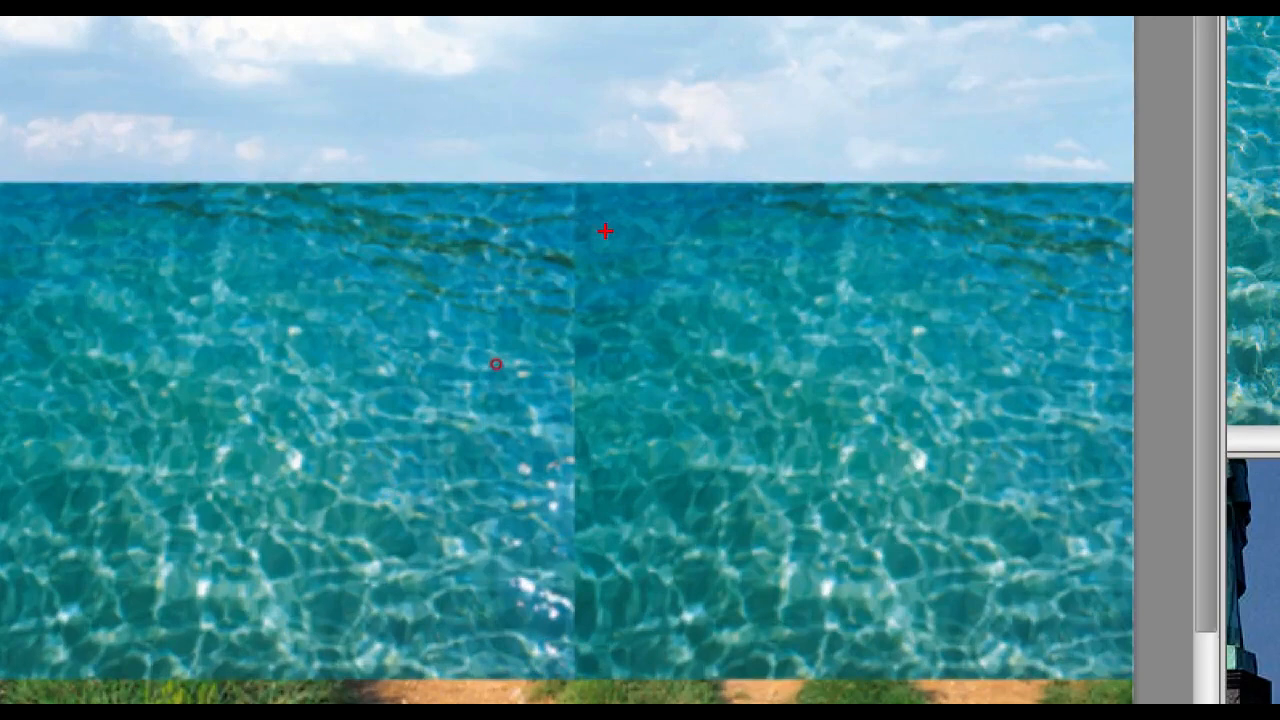
# Step: Examine the vertical seam where the two water tiles meet and the transform bounds of the duplicate
pyautogui.moveTo(484, 355); pyautogui.dragTo(482, 545)
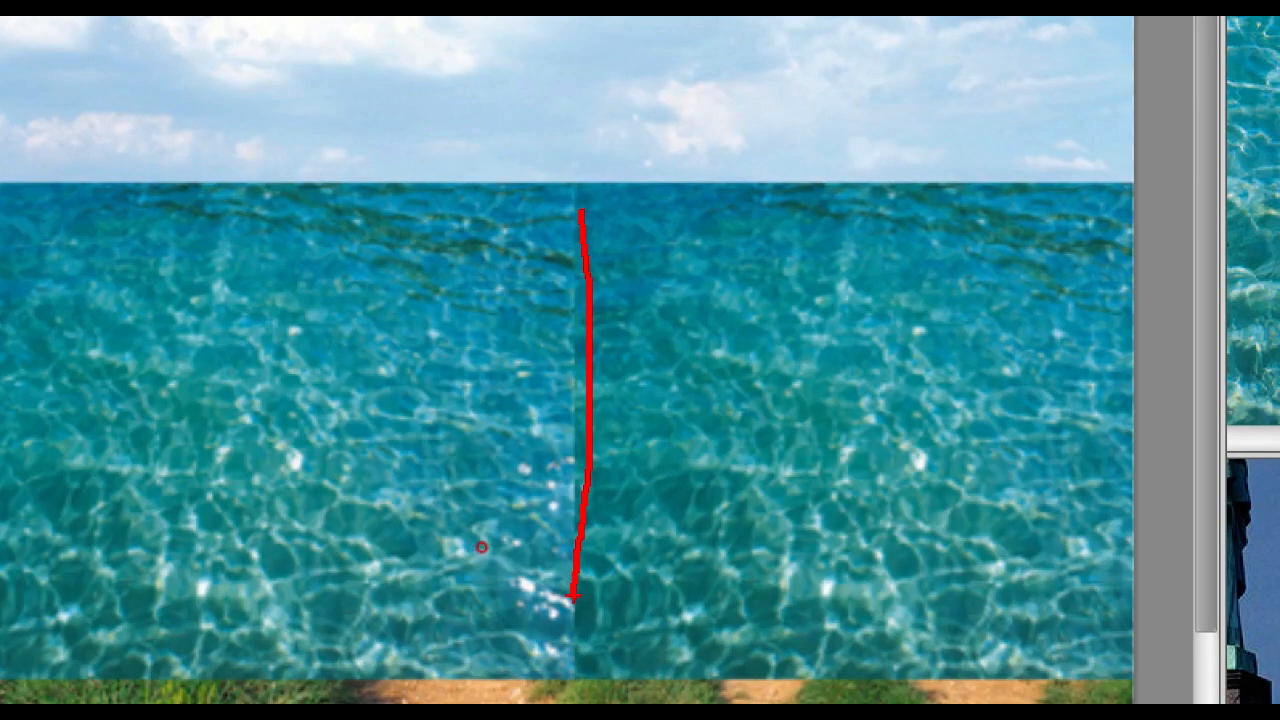
pyautogui.press('Escape')
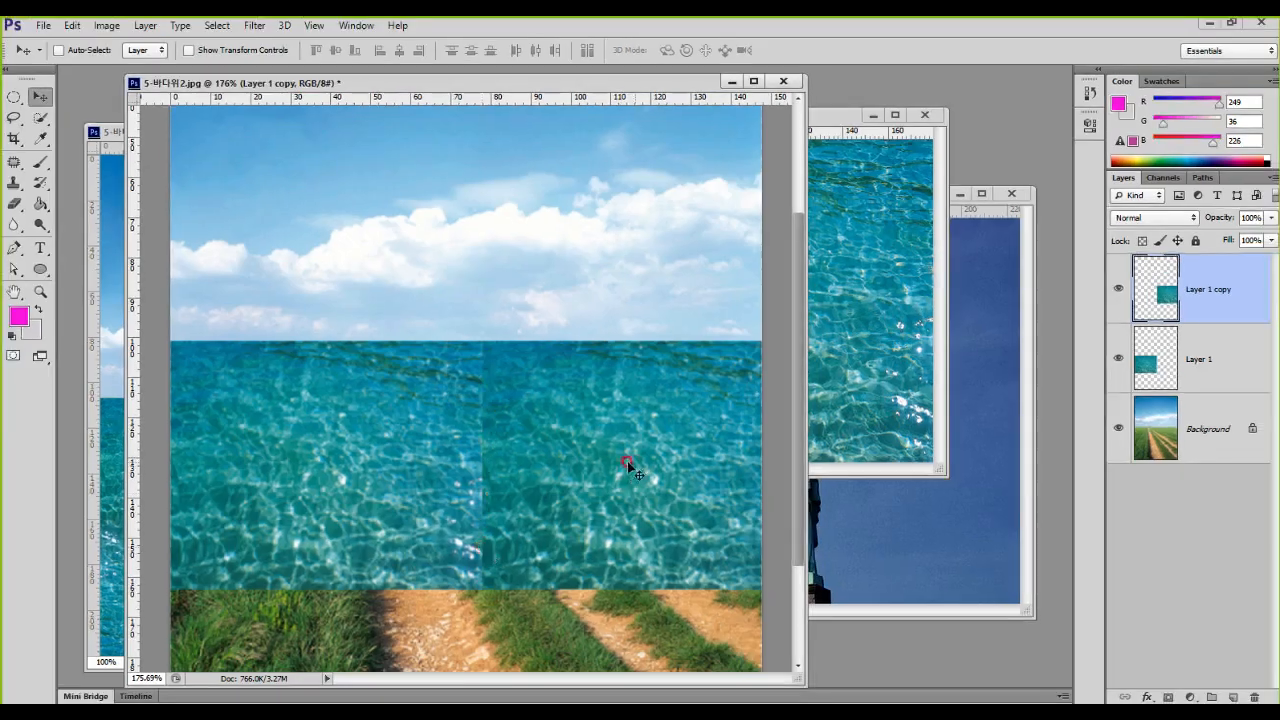
pyautogui.scroll(-2, 656, 523)
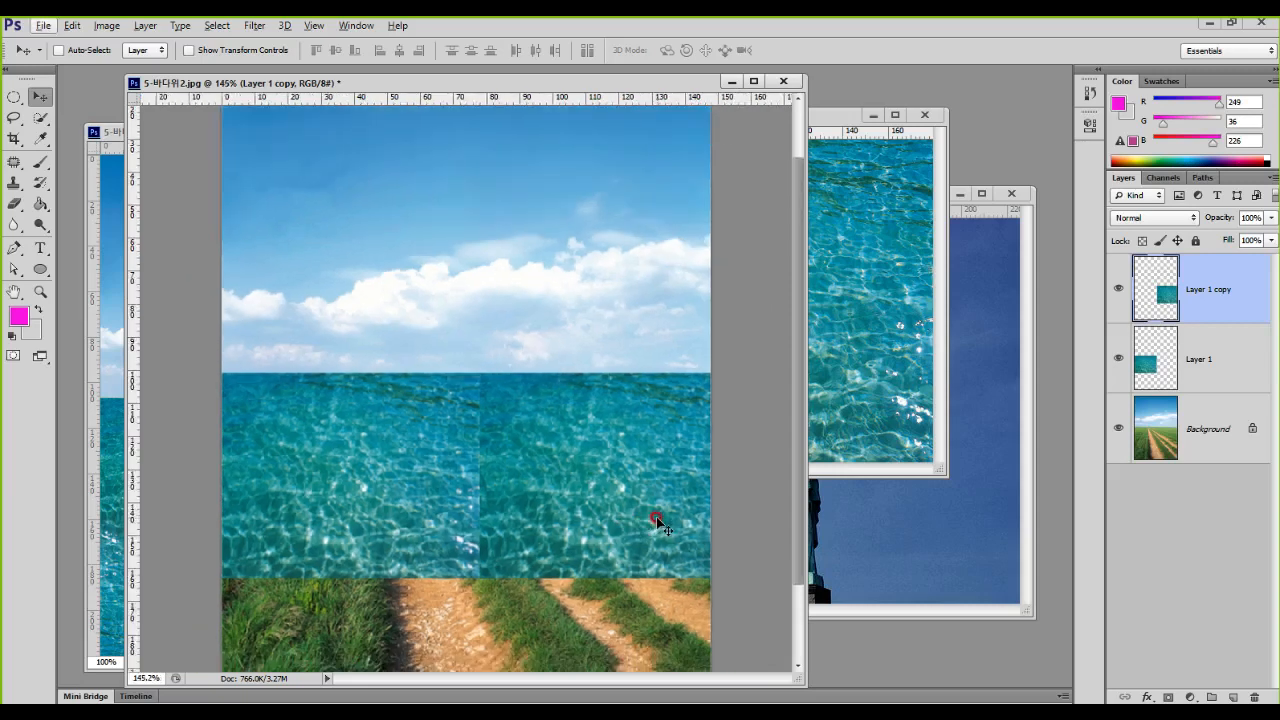
pyautogui.hotkey('ctrl', 't')
pyautogui.moveTo(748, 586); pyautogui.dragTo(701, 556)
pyautogui.press('Return')
pyautogui.hotkey('ctrl', 't')
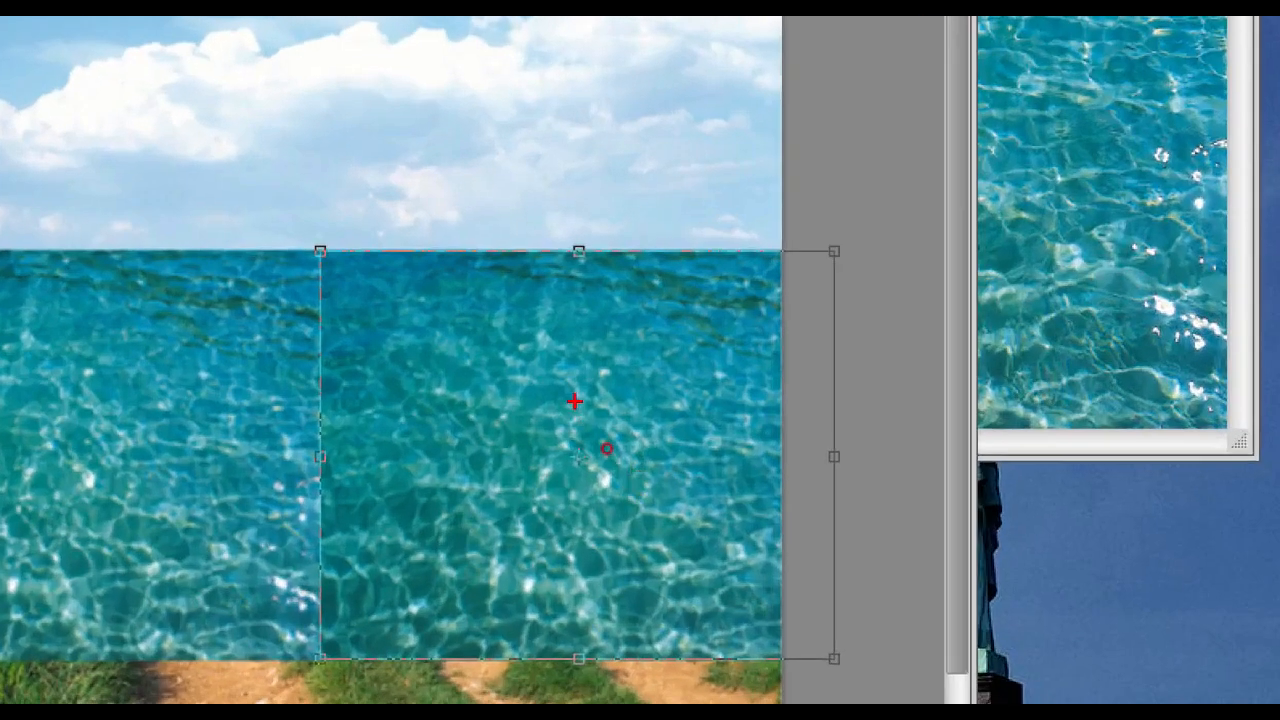
pyautogui.moveTo(571, 388)
pyautogui.mouseDown()
pyautogui.moveTo(585, 446)
pyautogui.moveTo(656, 385)
pyautogui.mouseUp()
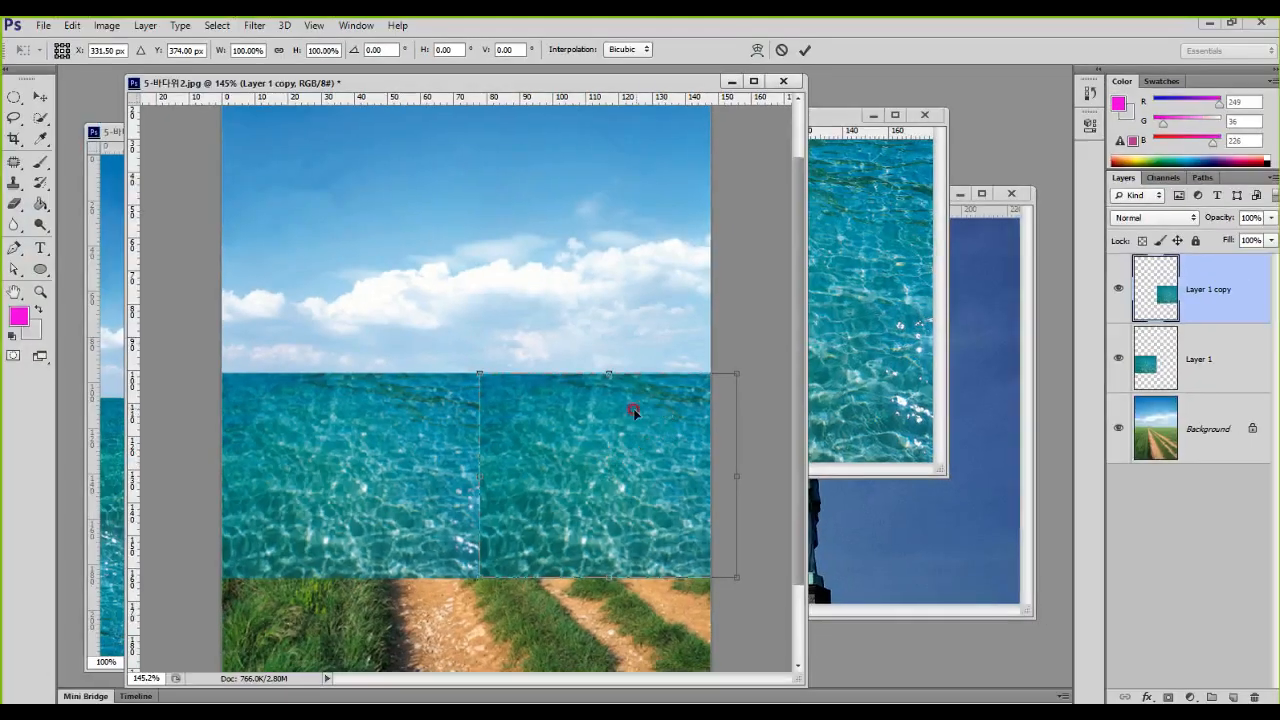
# Step: Examine the Flip Horizontal and Flip Vertical transform options for the duplicated water tile, and leave the transform without applying it
pyautogui.rightClick(633, 411)
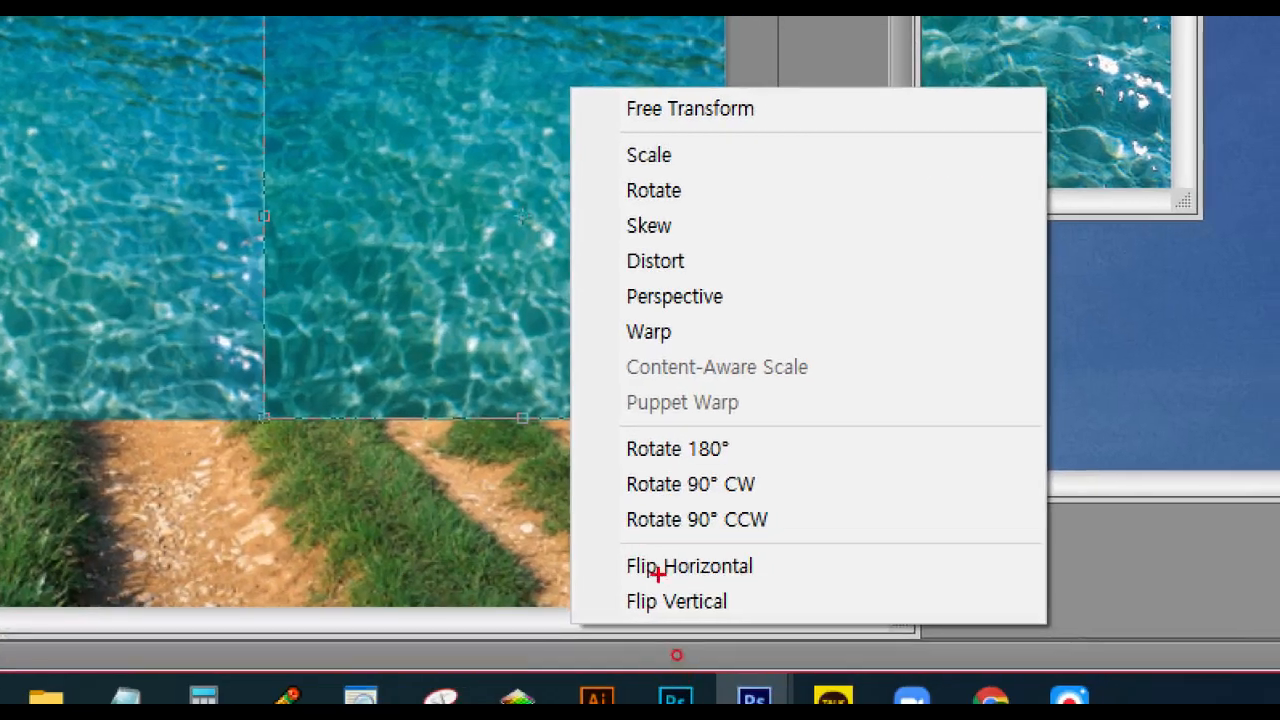
pyautogui.moveTo(591, 541); pyautogui.dragTo(773, 630)
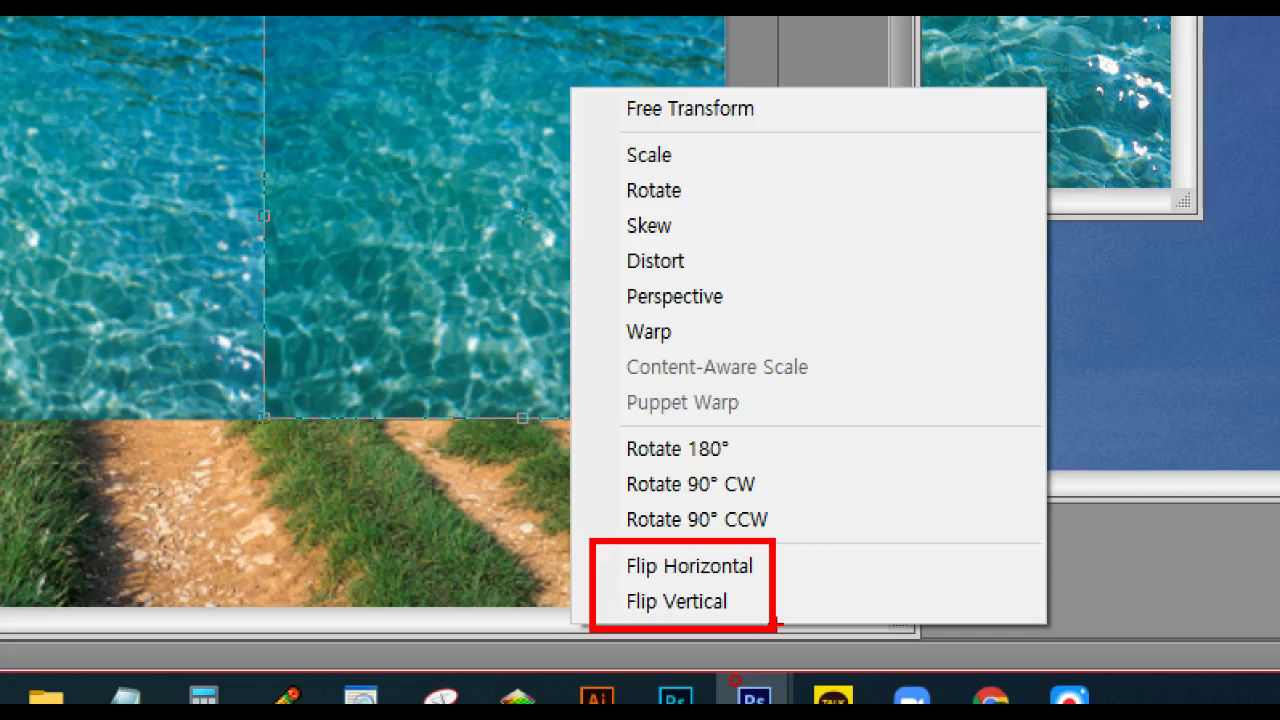
pyautogui.moveTo(742, 604)
pyautogui.mouseDown()
pyautogui.moveTo(748, 630)
pyautogui.moveTo(762, 600)
pyautogui.mouseUp()
pyautogui.moveTo(410, 88); pyautogui.dragTo(385, 456)
pyautogui.moveTo(290, 238)
pyautogui.mouseDown()
pyautogui.moveTo(265, 220)
pyautogui.moveTo(592, 279)
pyautogui.moveTo(540, 296)
pyautogui.mouseUp()
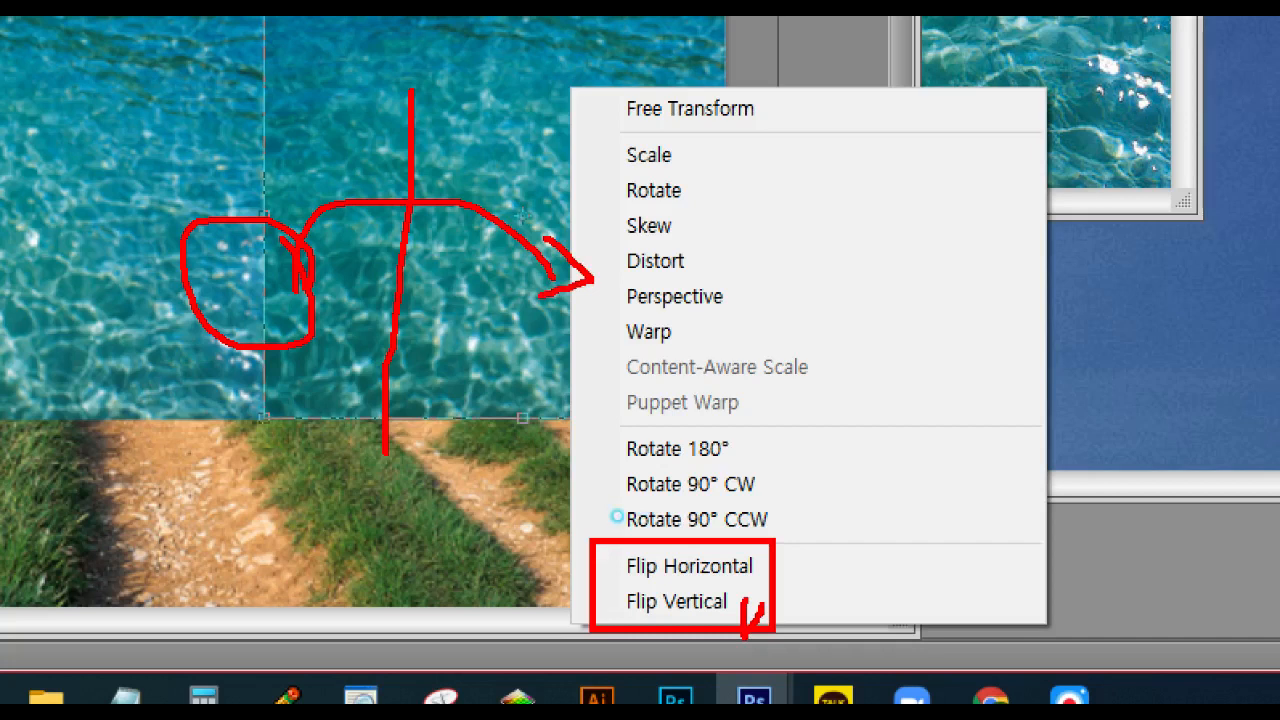
pyautogui.click(698, 574)
pyautogui.moveTo(62, 425); pyautogui.dragTo(710, 498)
pyautogui.moveTo(300, 340)
pyautogui.mouseDown()
pyautogui.moveTo(334, 256)
pyautogui.moveTo(302, 293)
pyautogui.mouseUp()
pyautogui.moveTo(270, 291)
pyautogui.mouseDown()
pyautogui.moveTo(150, 341)
pyautogui.moveTo(230, 499)
pyautogui.mouseUp()
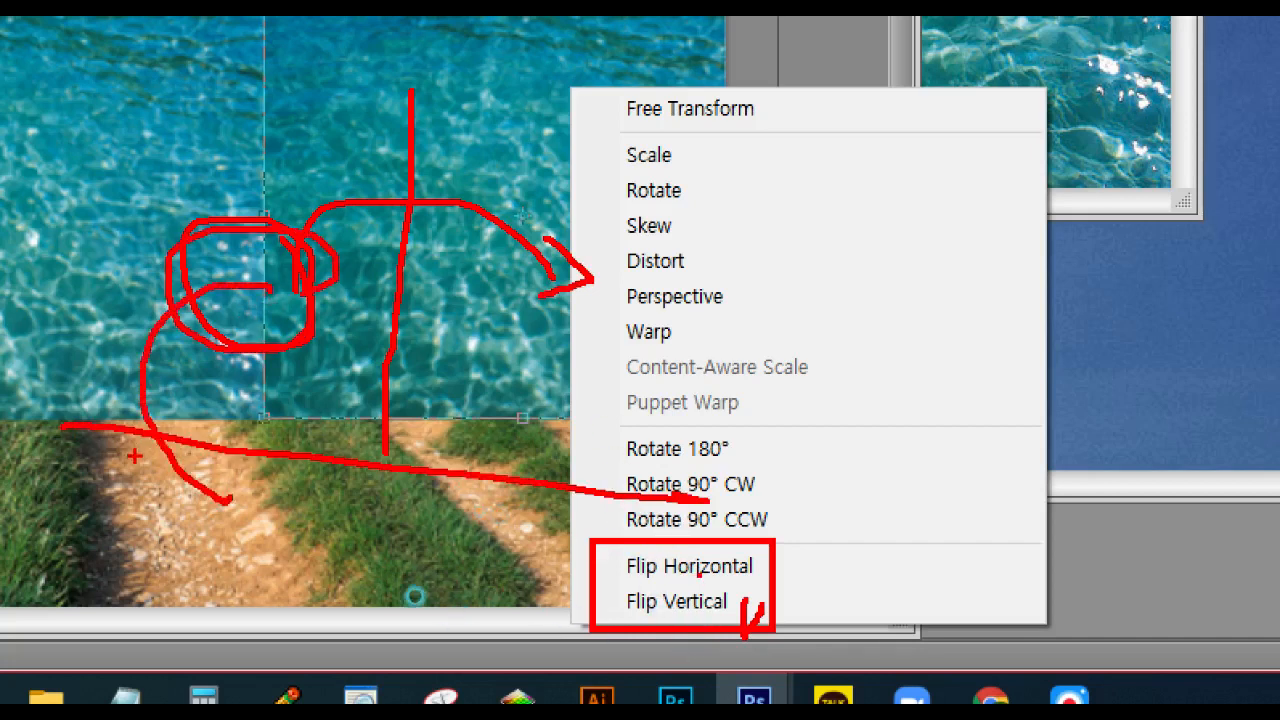
pyautogui.moveTo(135, 457)
pyautogui.mouseDown()
pyautogui.moveTo(190, 508)
pyautogui.moveTo(248, 434)
pyautogui.mouseUp()
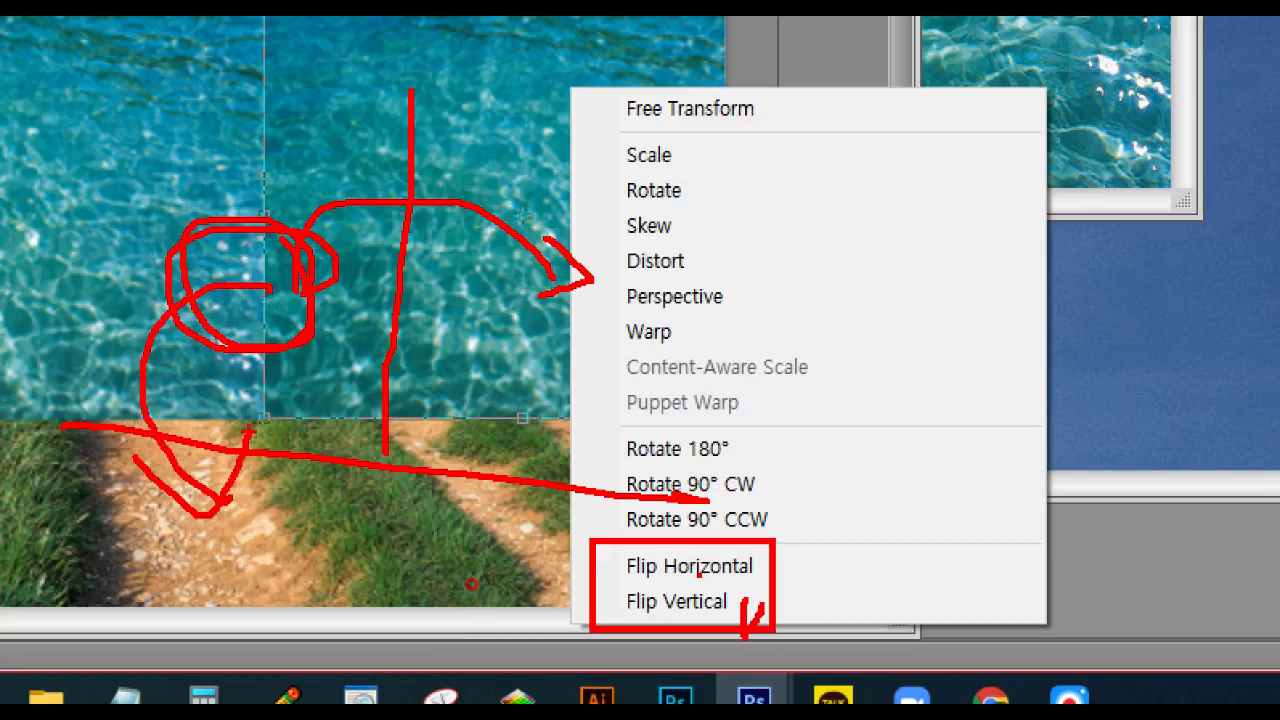
pyautogui.press('Escape')
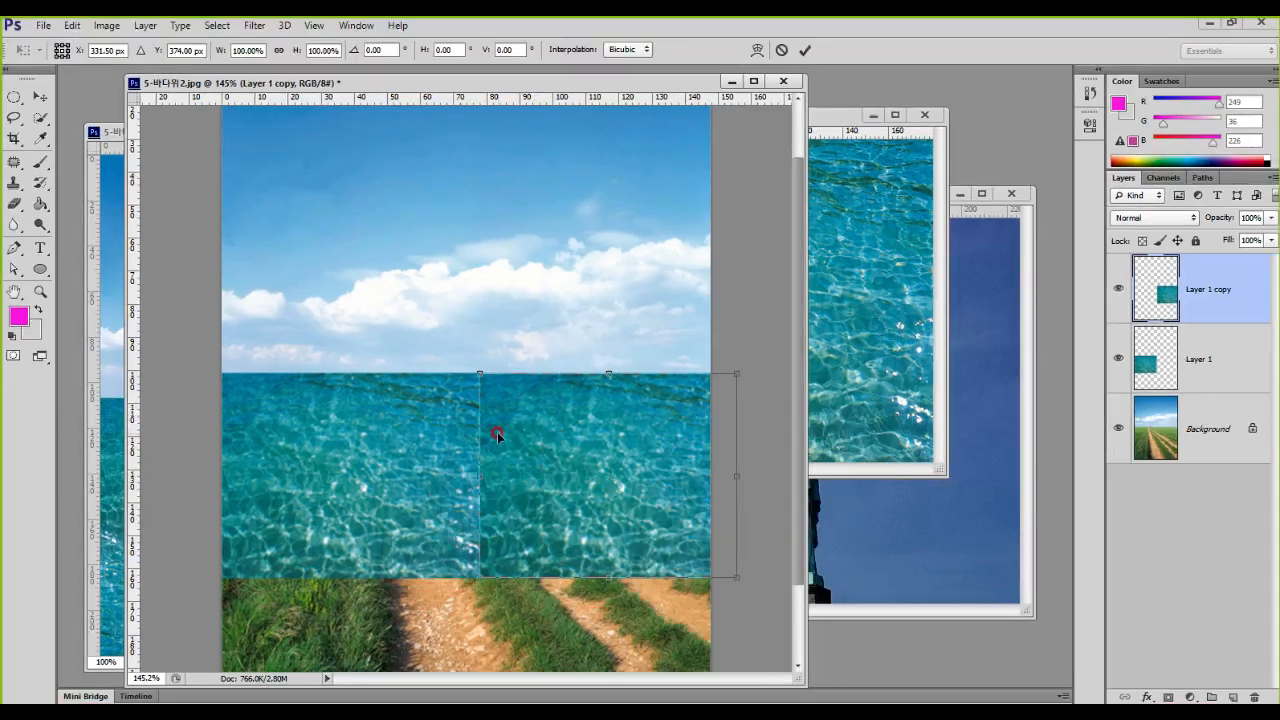
pyautogui.rightClick(591, 434)
pyautogui.hotkey('ctrl', '1')
pyautogui.moveTo(500, 320); pyautogui.dragTo(487, 625)
pyautogui.moveTo(645, 470)
pyautogui.mouseDown()
pyautogui.moveTo(650, 540)
pyautogui.moveTo(596, 553)
pyautogui.mouseUp()
pyautogui.moveTo(410, 495)
pyautogui.mouseDown()
pyautogui.moveTo(409, 529)
pyautogui.moveTo(462, 527)
pyautogui.mouseUp()
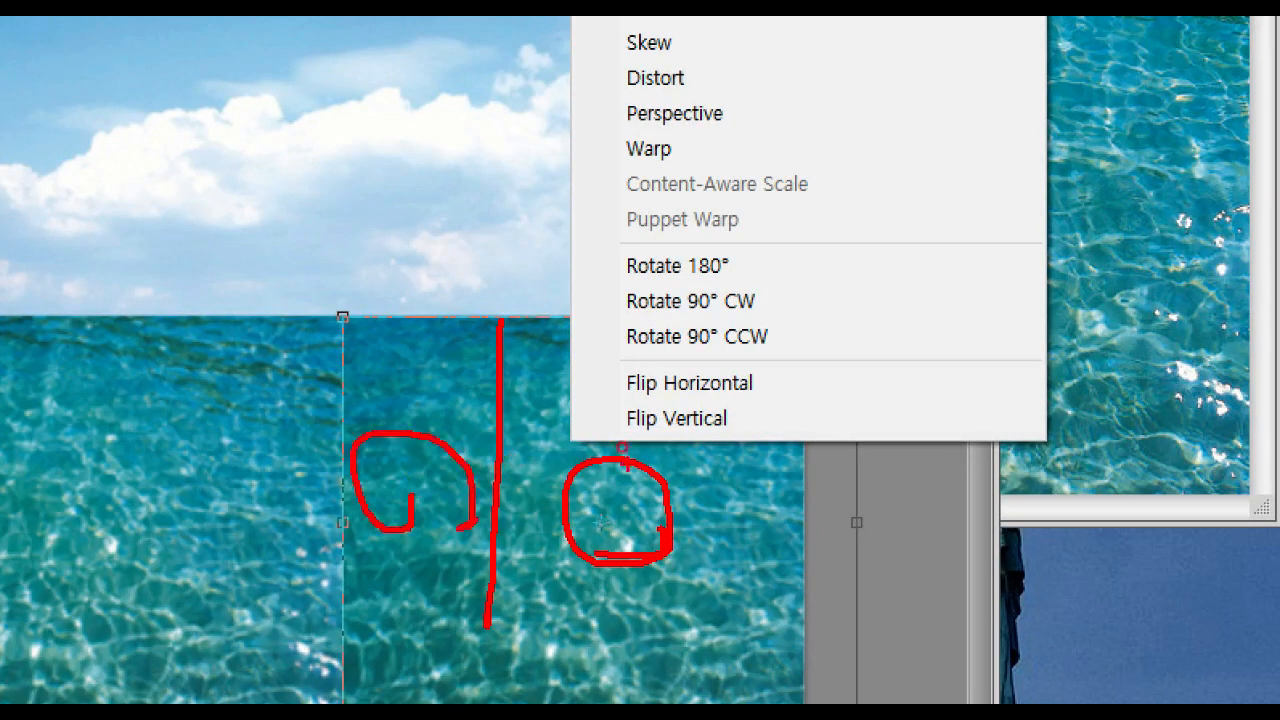
pyautogui.moveTo(584, 402); pyautogui.dragTo(743, 458)
pyautogui.press('Escape')
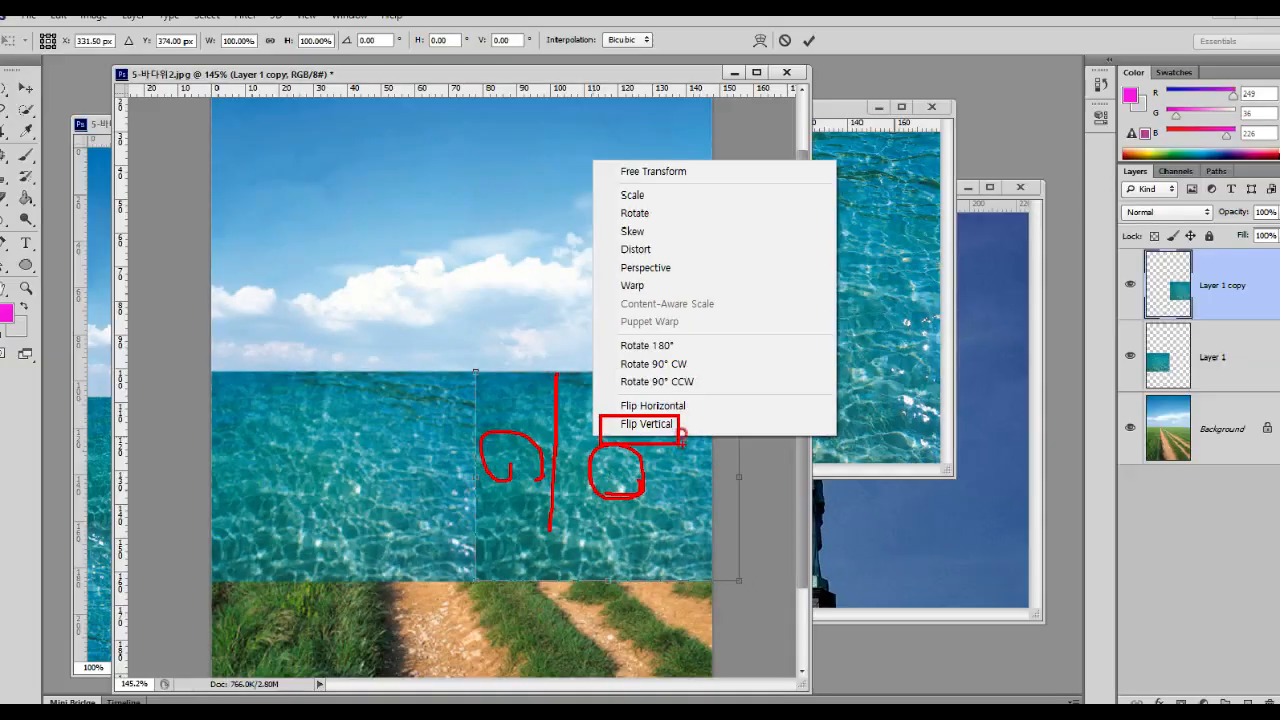
pyautogui.click(682, 425)
pyautogui.rightClick(681, 430)
pyautogui.click(674, 464)
pyautogui.press('Escape')
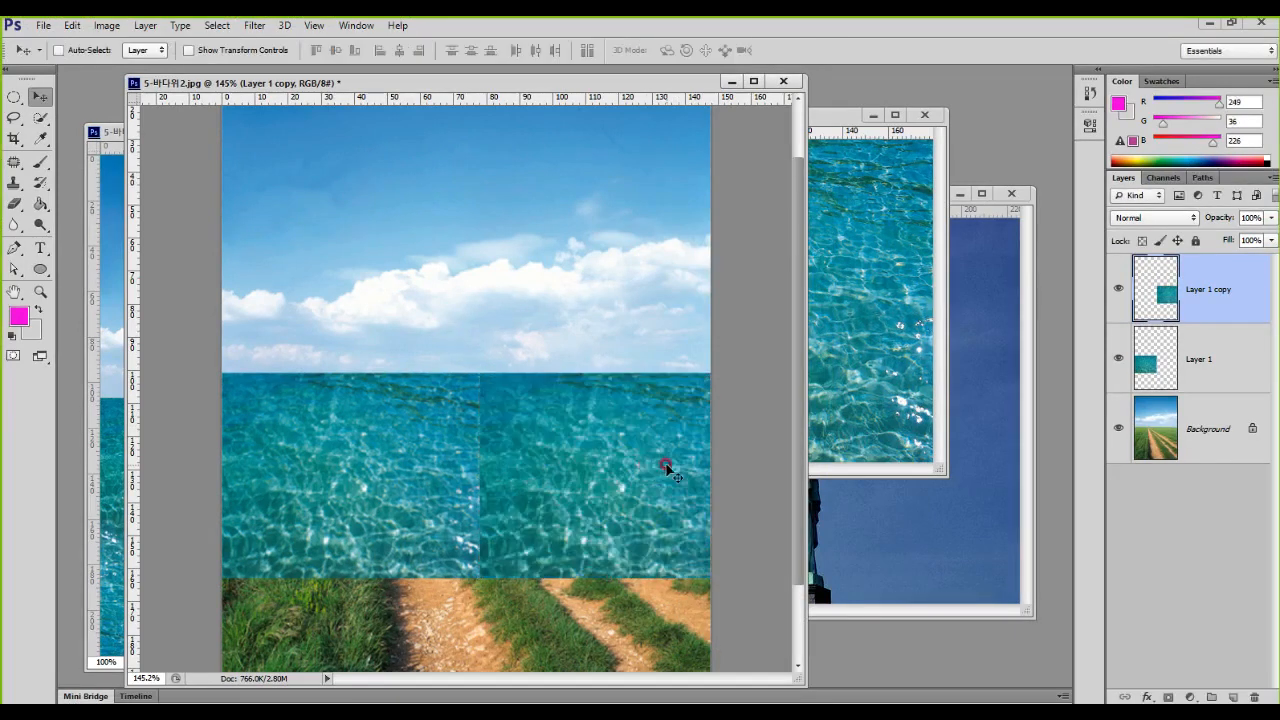
# Step: Flip the duplicated water tile vertically, and flip it back to its original orientation
pyautogui.hotkey('ctrl', 't')
pyautogui.rightClick(605, 447)
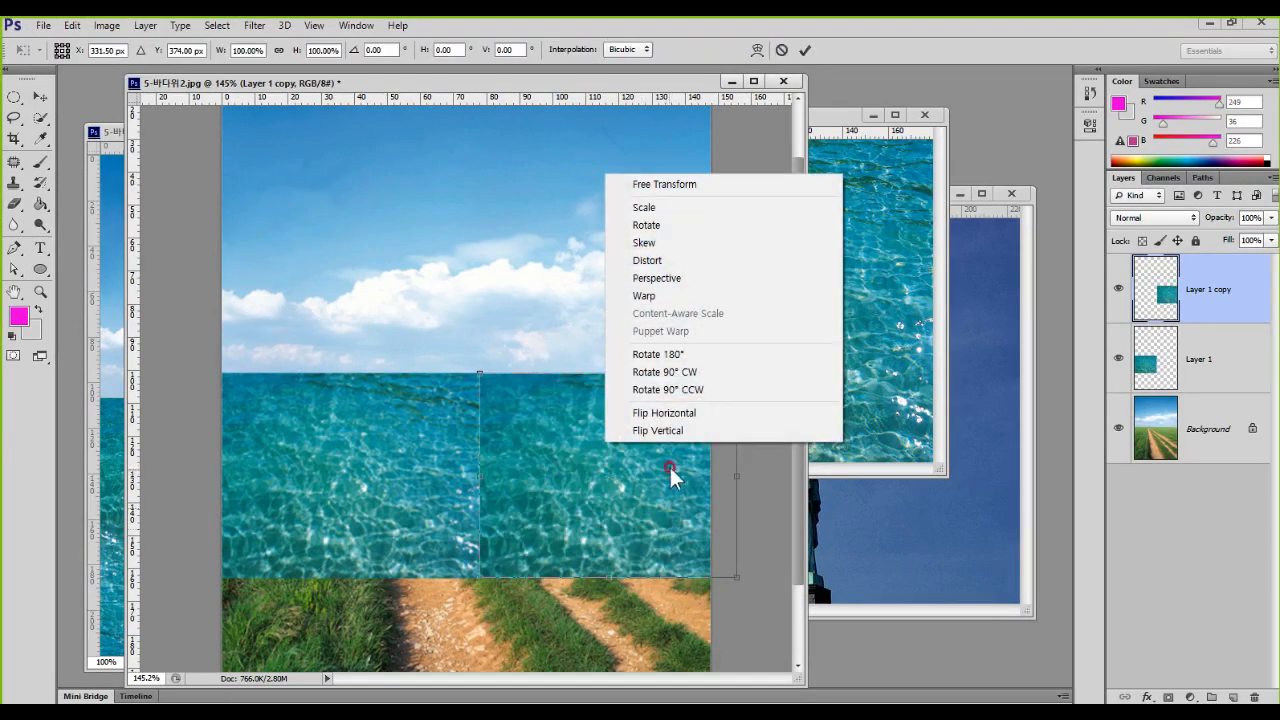
pyautogui.click(677, 434)
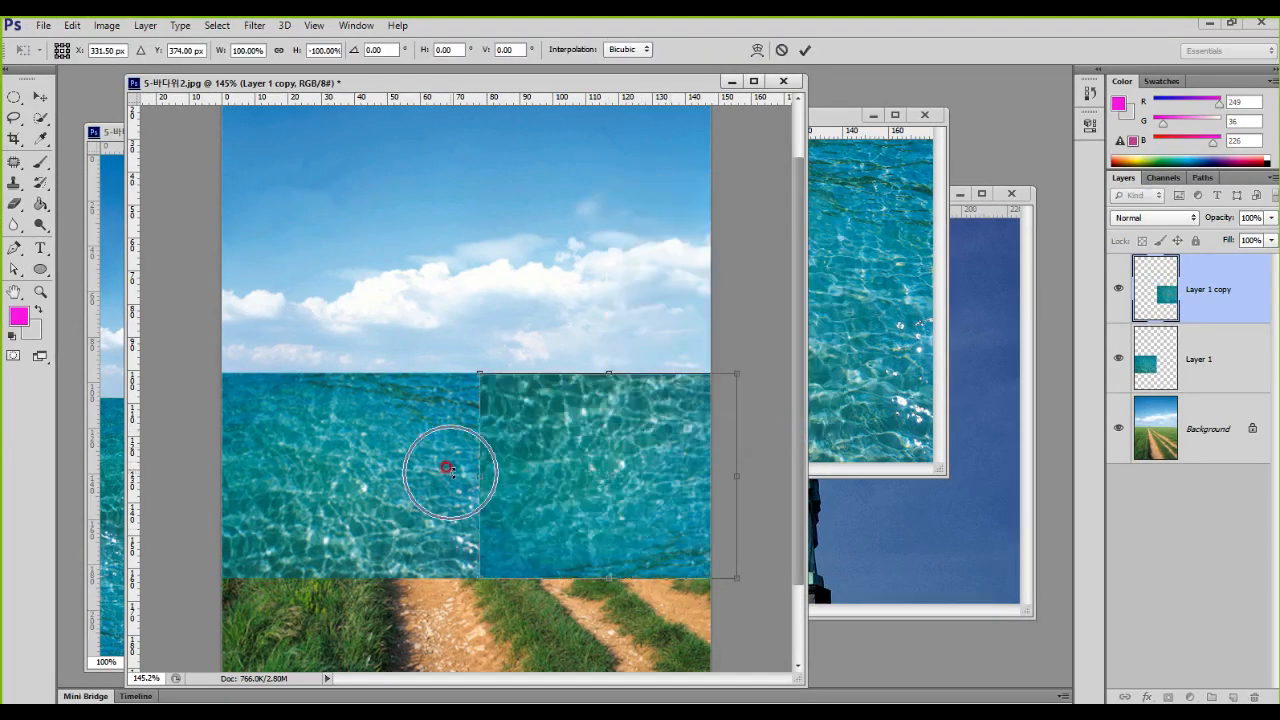
pyautogui.rightClick(598, 454)
pyautogui.click(649, 445)
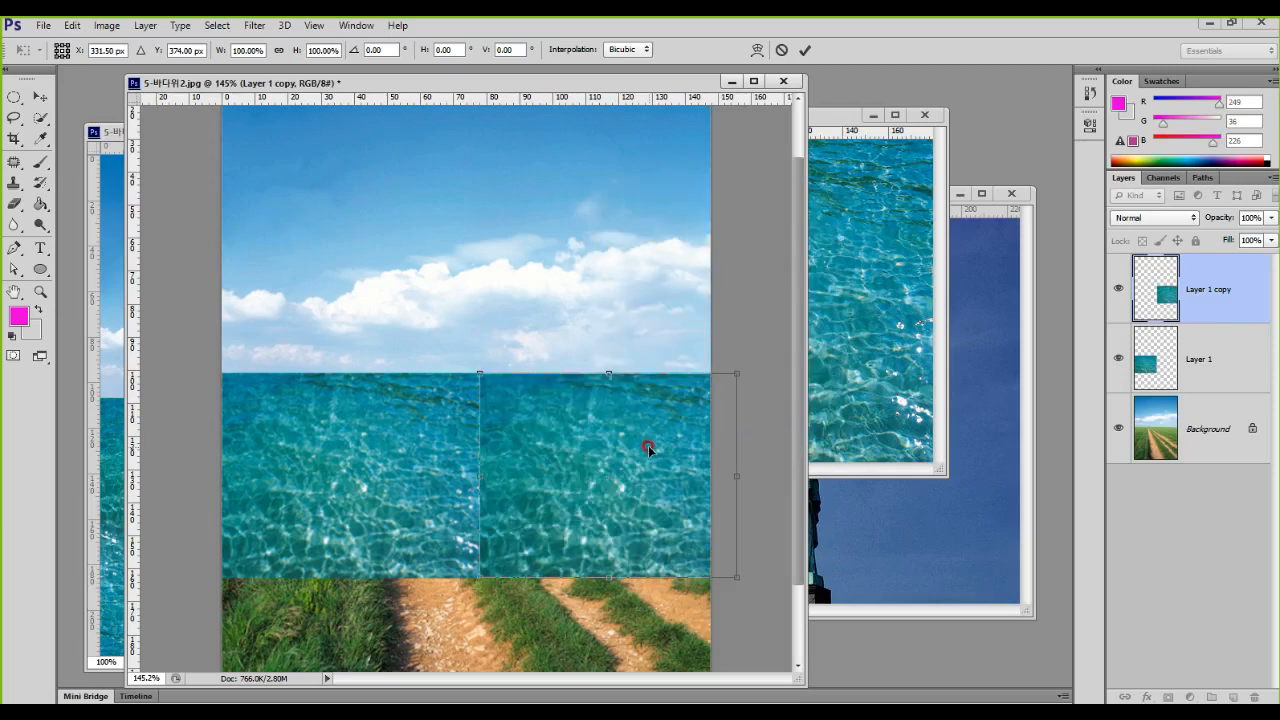
# Step: Flip the duplicated water tile horizontally so it mirrors its neighbour, and apply the transform
pyautogui.rightClick(599, 407)
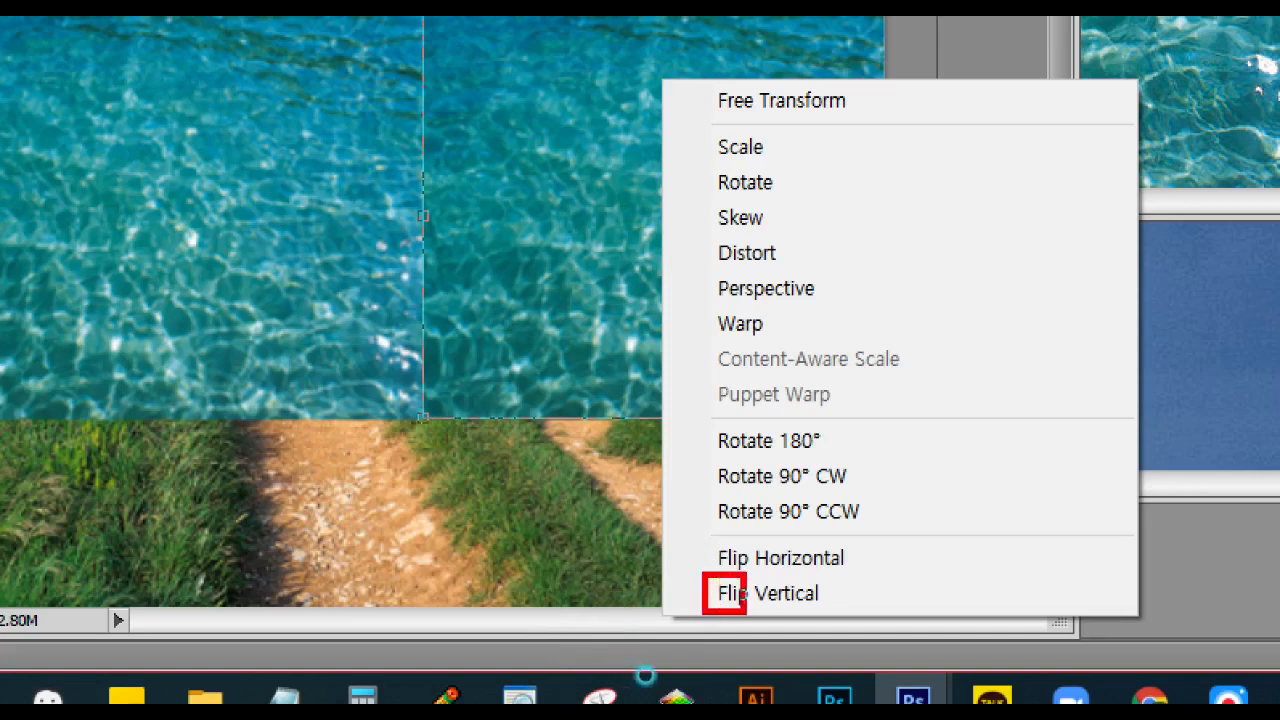
pyautogui.moveTo(549, 200); pyautogui.dragTo(549, 418)
pyautogui.moveTo(535, 253)
pyautogui.mouseDown()
pyautogui.moveTo(551, 200)
pyautogui.moveTo(577, 260)
pyautogui.mouseUp()
pyautogui.moveTo(519, 372); pyautogui.dragTo(585, 394)
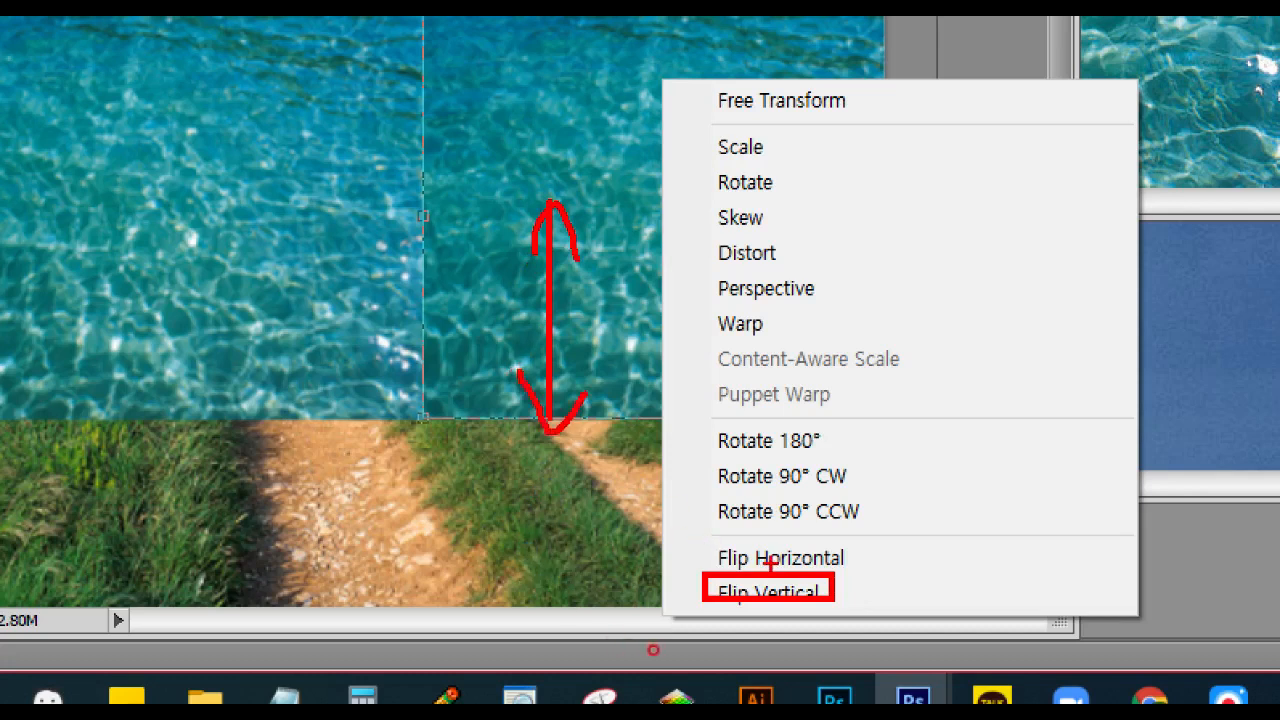
pyautogui.moveTo(412, 299)
pyautogui.mouseDown()
pyautogui.moveTo(642, 300)
pyautogui.moveTo(640, 289)
pyautogui.moveTo(606, 325)
pyautogui.mouseUp()
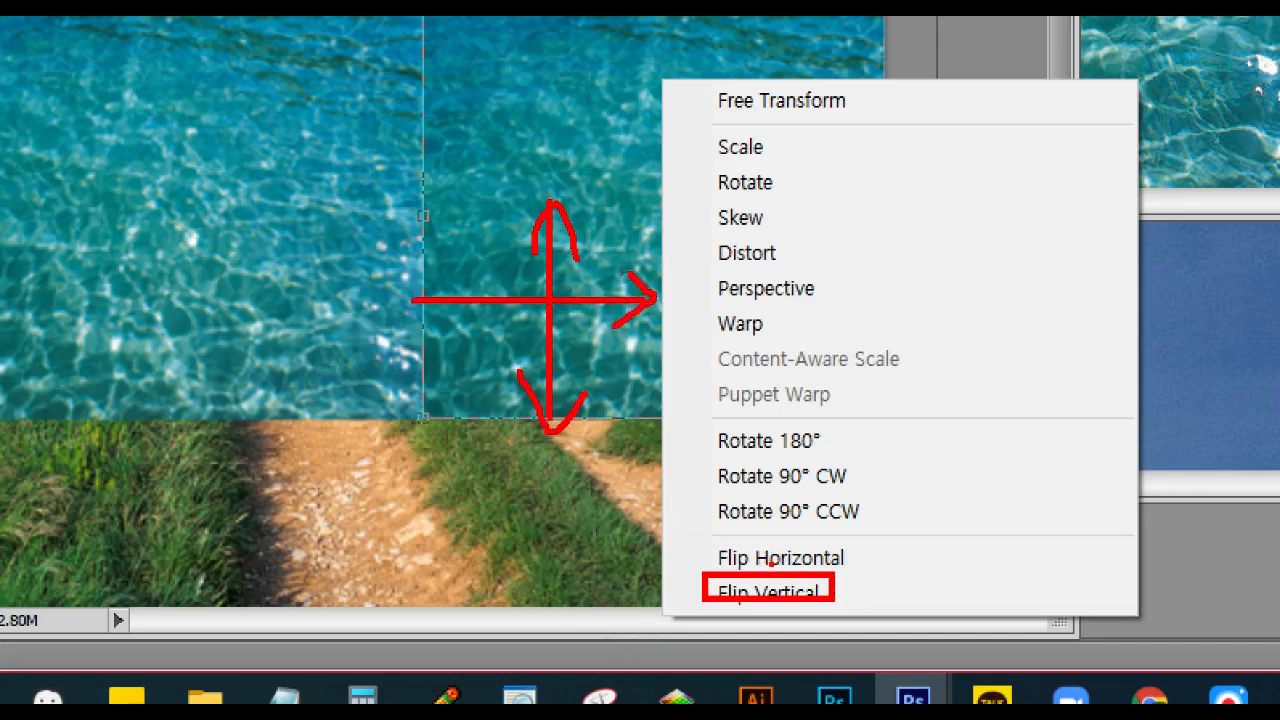
pyautogui.moveTo(440, 268); pyautogui.dragTo(445, 320)
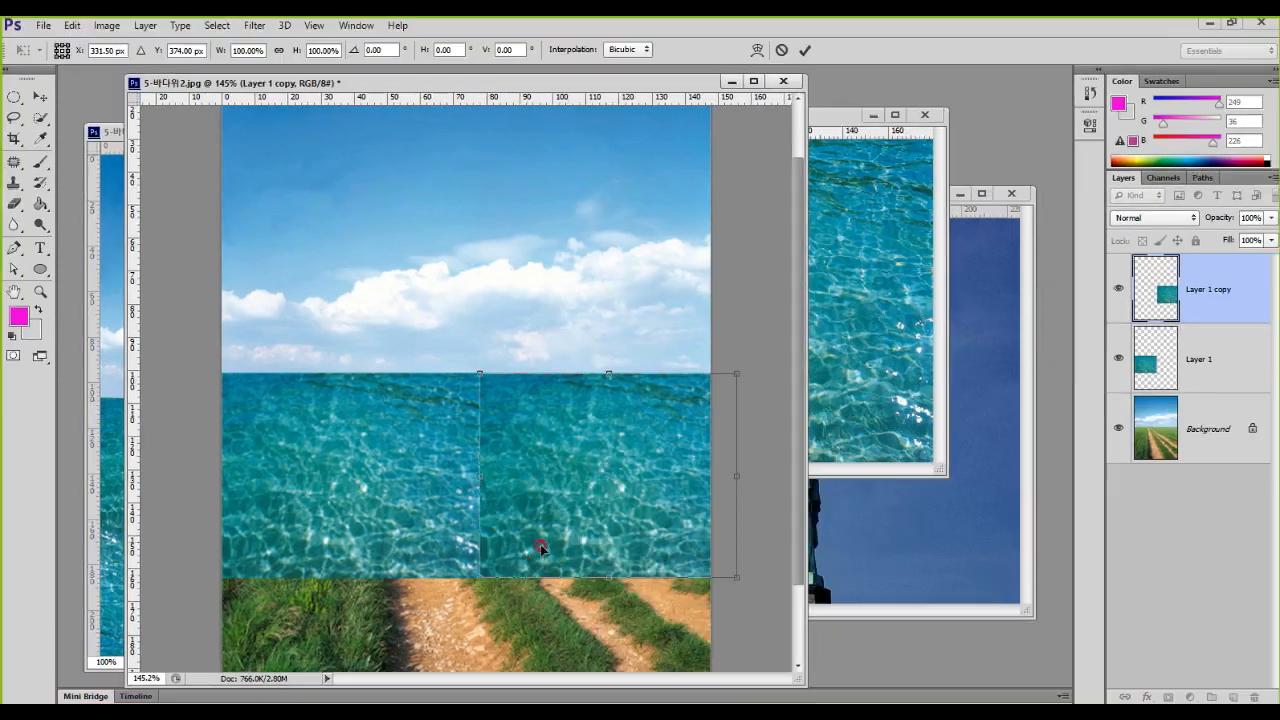
pyautogui.rightClick(674, 120)
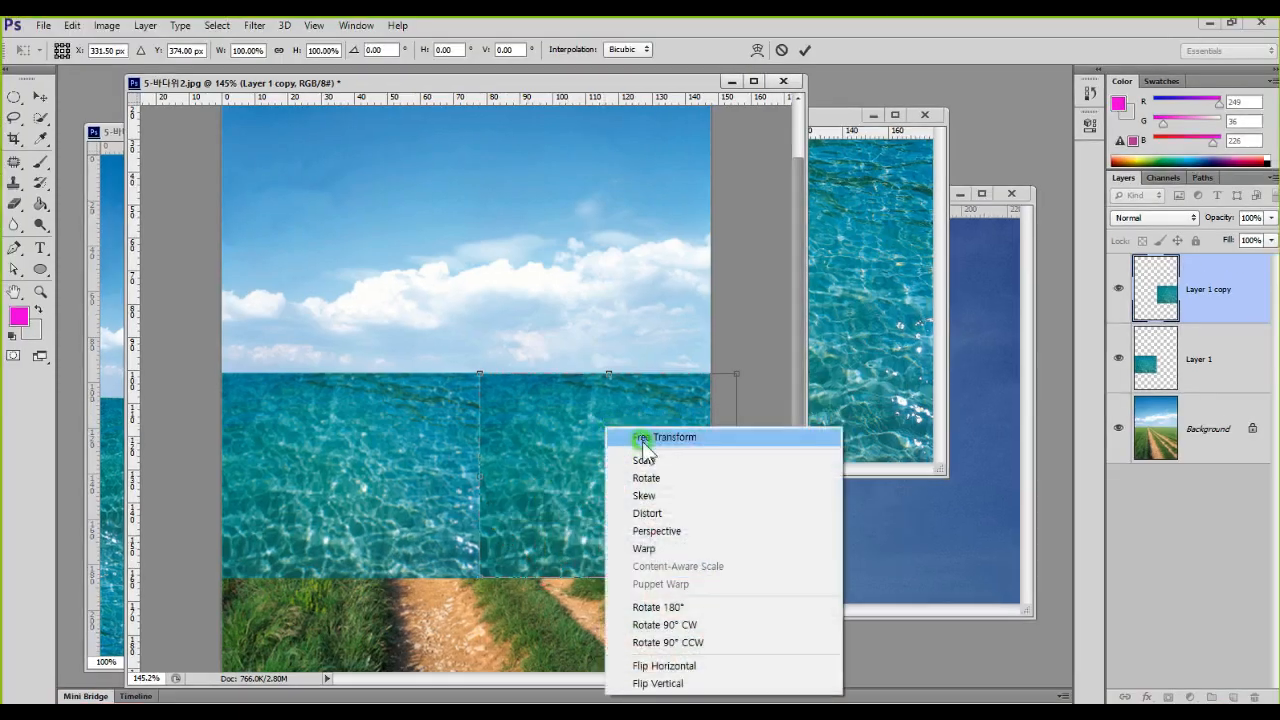
pyautogui.click(704, 665)
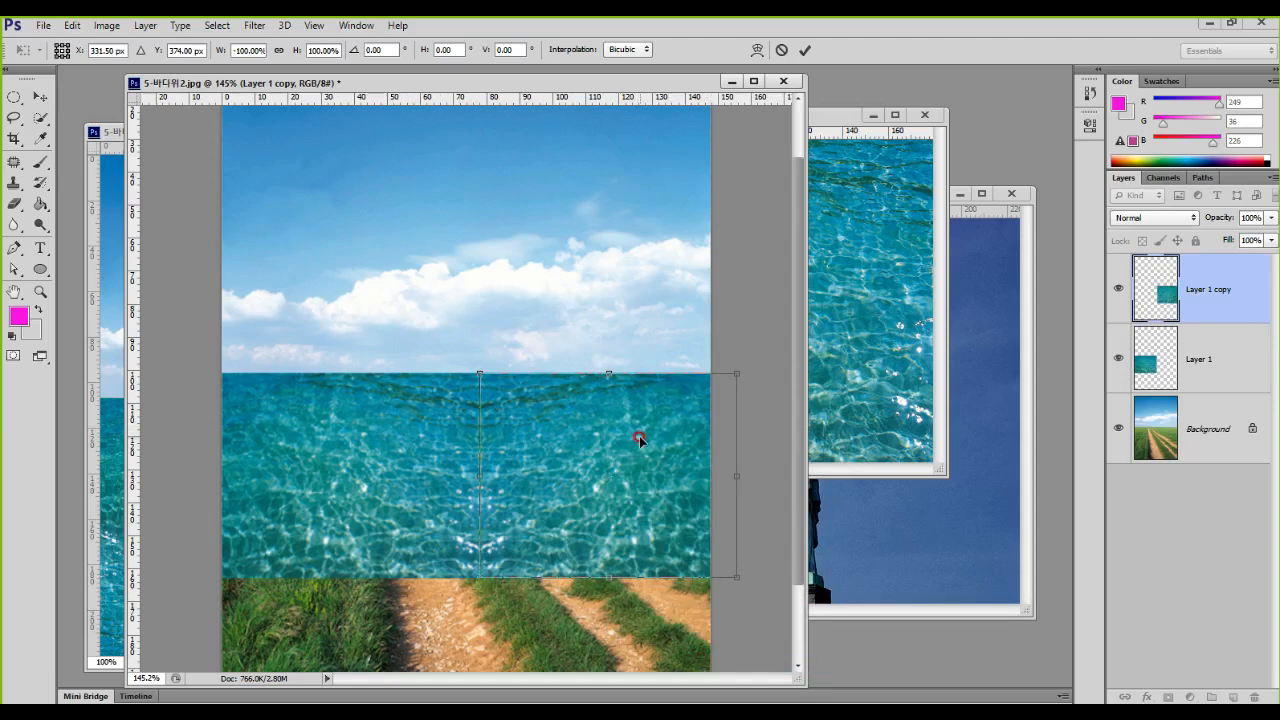
pyautogui.press('Return')
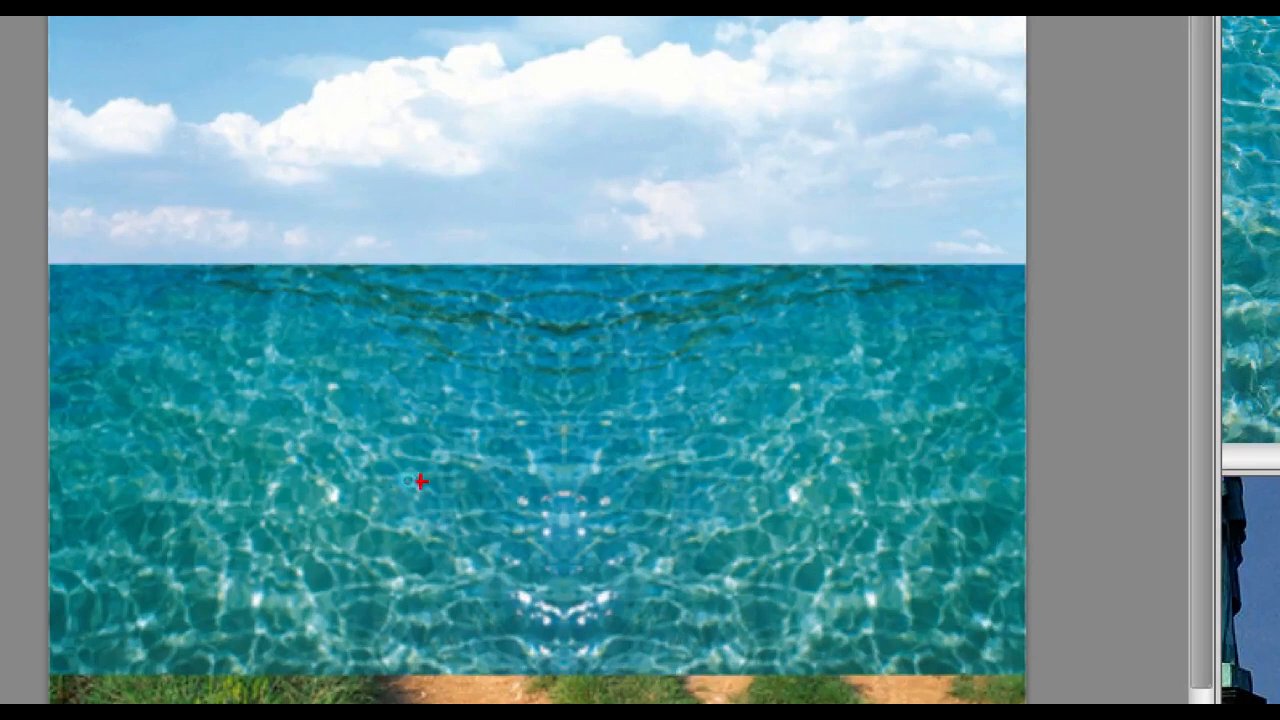
# Step: Examine the two mirrored water tiles on the canvas and their separate layers, Layer 1 and Layer 1 copy
pyautogui.moveTo(377, 440); pyautogui.dragTo(443, 438)
pyautogui.moveTo(520, 431); pyautogui.dragTo(583, 451)
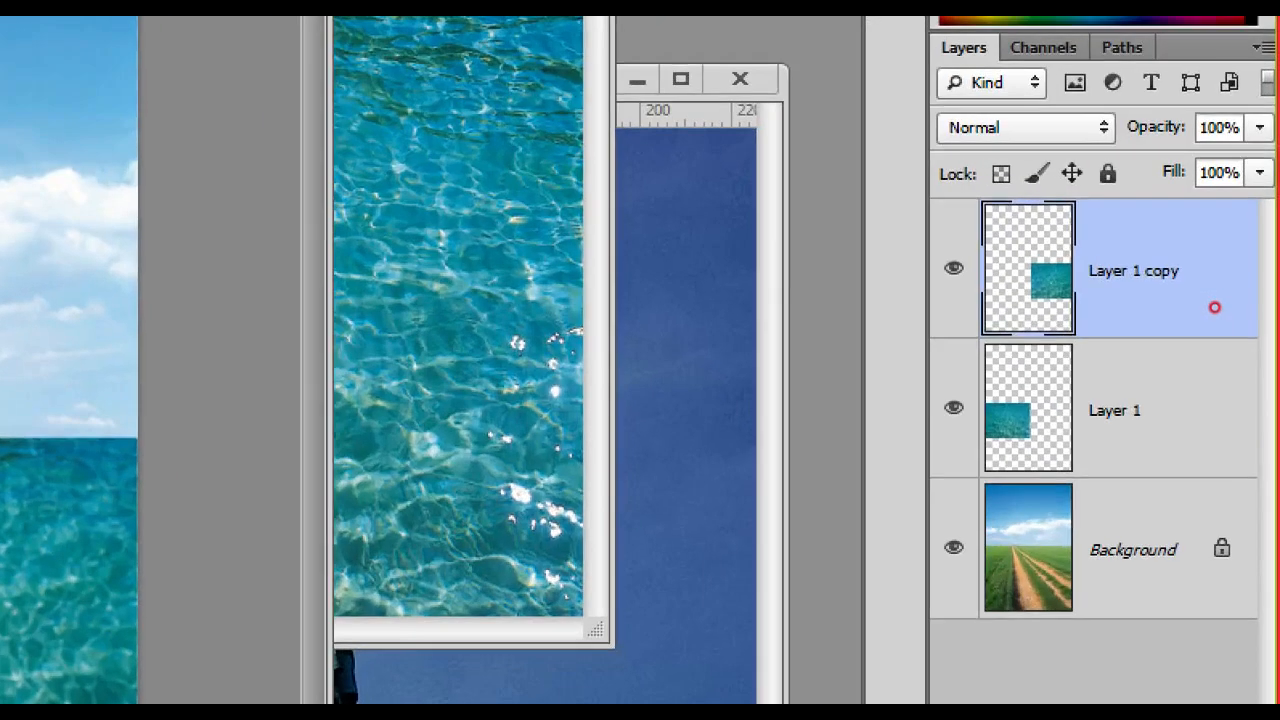
pyautogui.moveTo(1143, 252); pyautogui.dragTo(1178, 270)
pyautogui.moveTo(1140, 395)
pyautogui.mouseDown()
pyautogui.moveTo(1200, 400)
pyautogui.moveTo(1250, 372)
pyautogui.moveTo(1090, 228)
pyautogui.moveTo(1258, 338)
pyautogui.mouseUp()
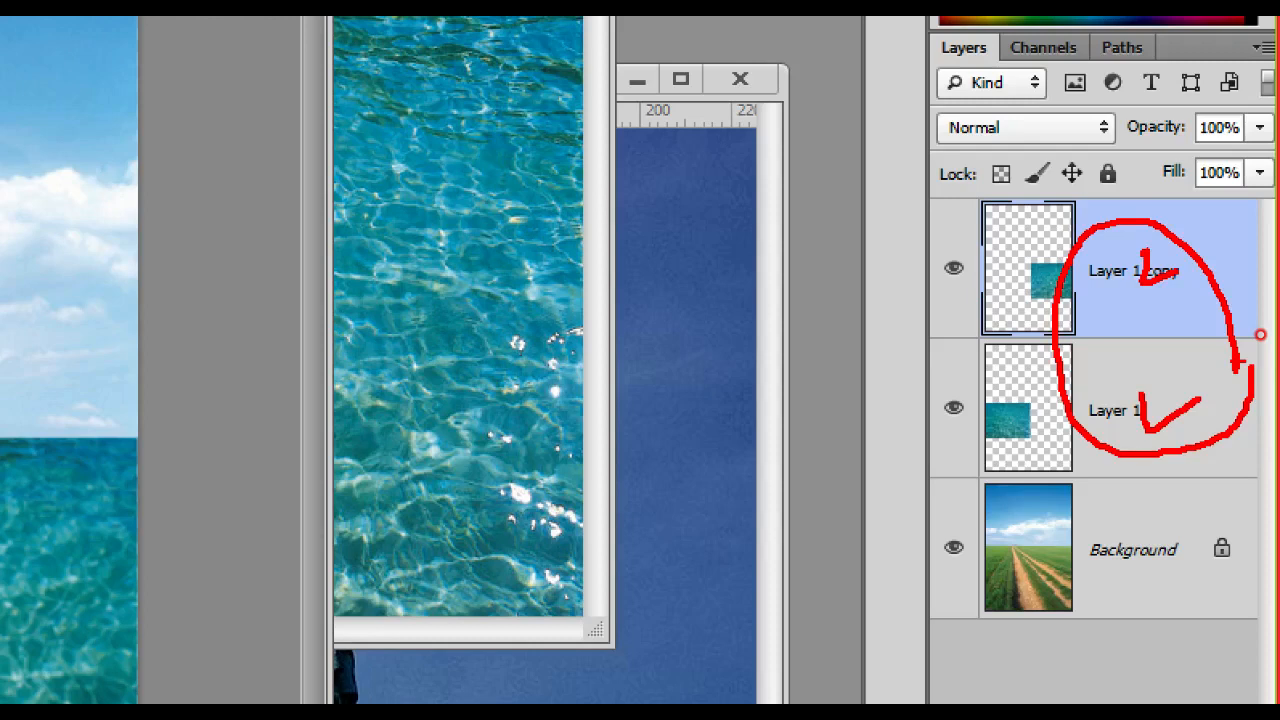
pyautogui.press('Escape')
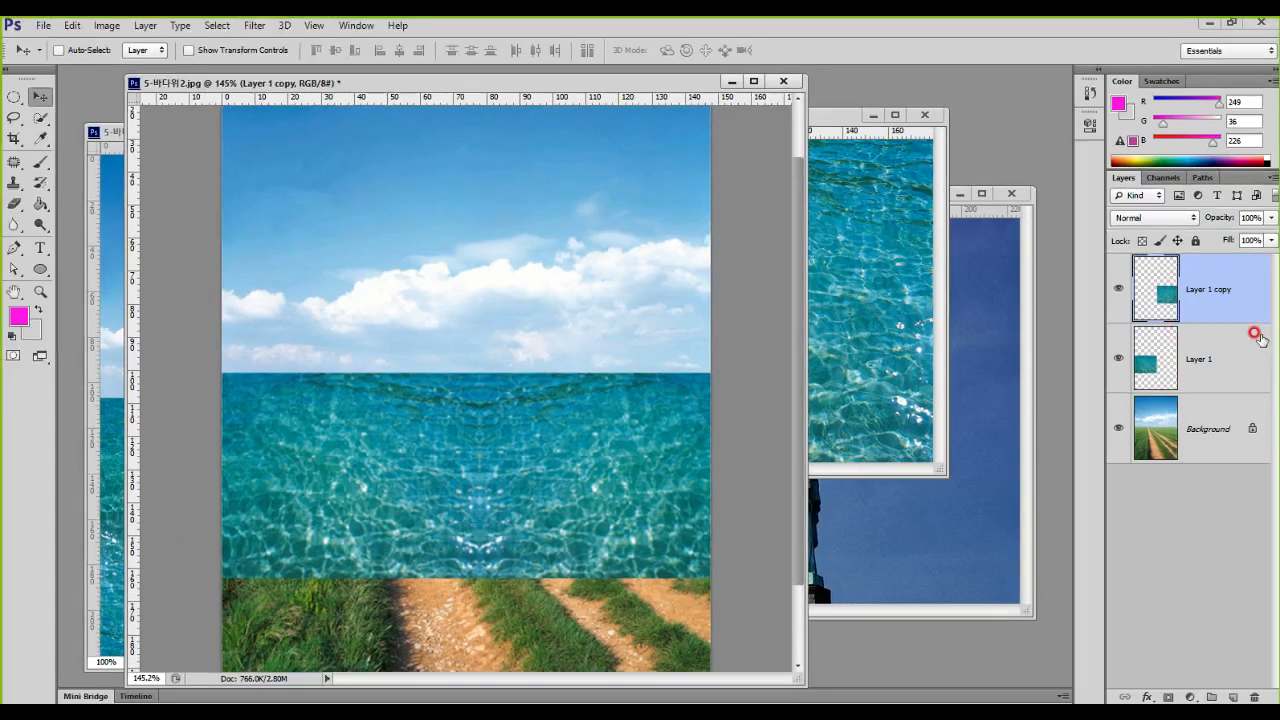
pyautogui.hotkey('ctrl', '1')
pyautogui.moveTo(1197, 286)
pyautogui.mouseDown()
pyautogui.moveTo(1204, 304)
pyautogui.moveTo(1222, 296)
pyautogui.mouseUp()
pyautogui.moveTo(1123, 390); pyautogui.dragTo(1175, 393)
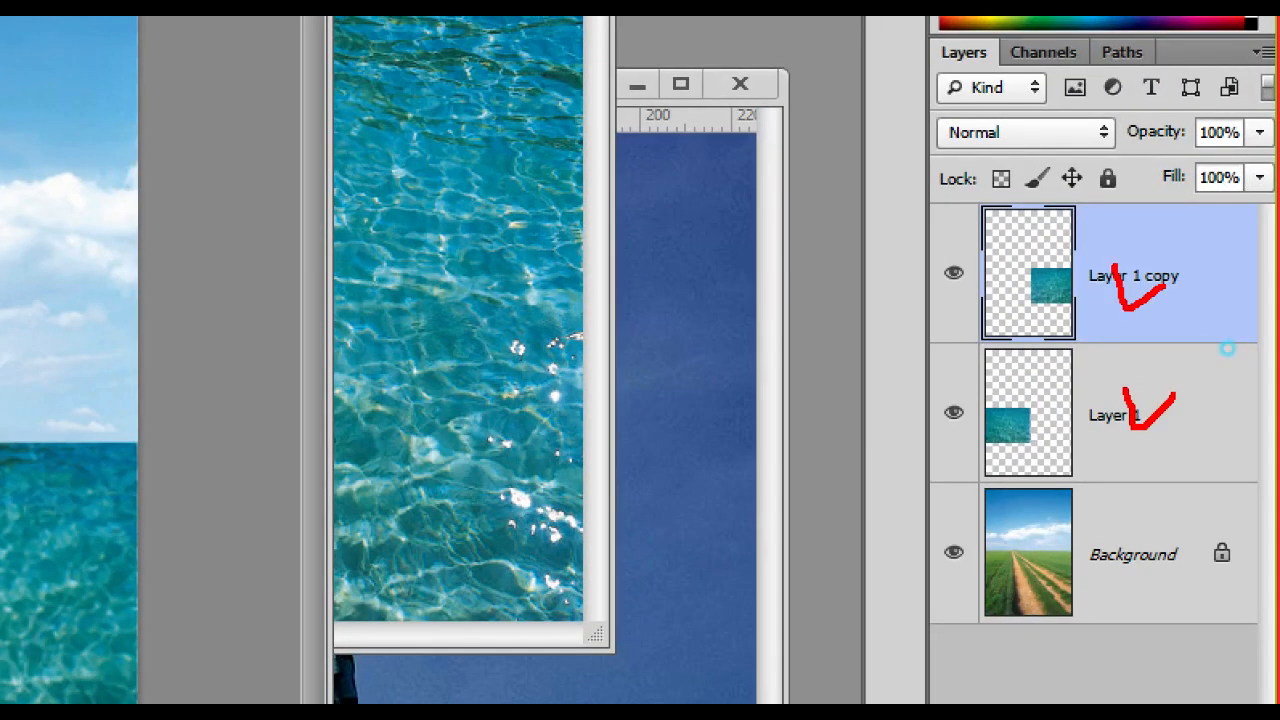
pyautogui.press('Escape')
# Step: Select Layer 1 copy and Layer 1 together and merge them into a single water layer
pyautogui.click(1210, 287)
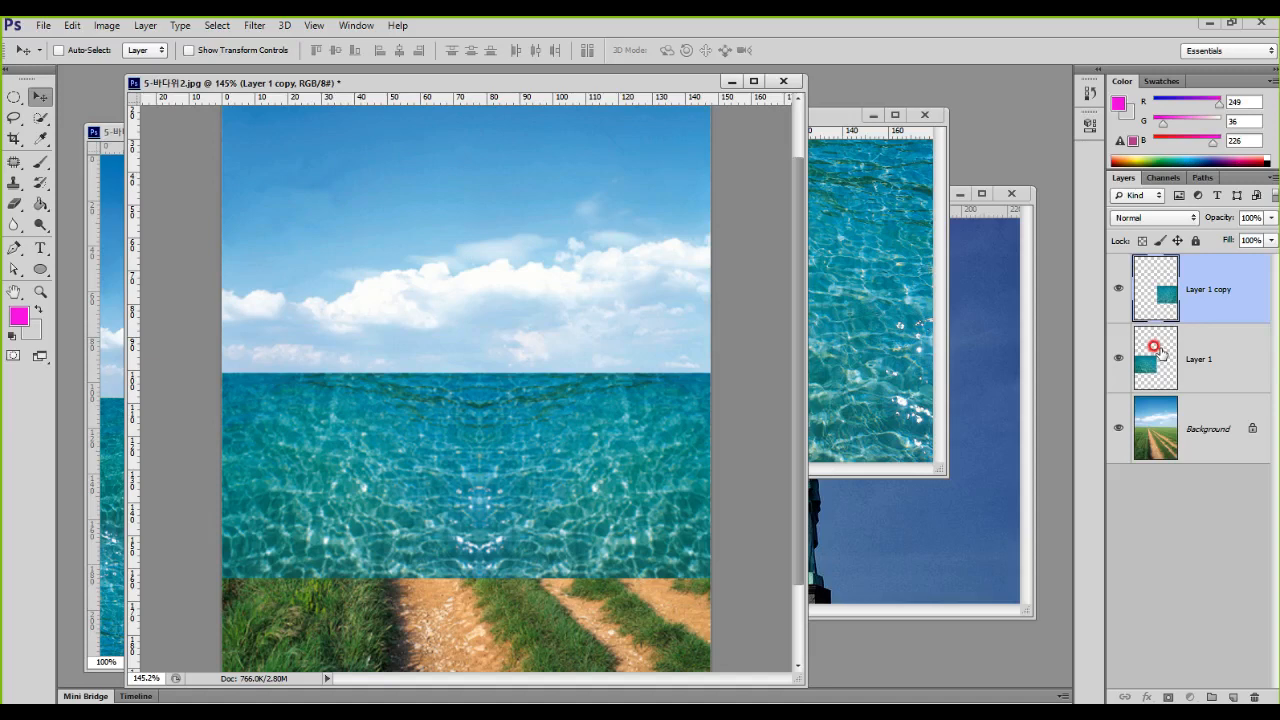
pyautogui.keyDown('shift'); pyautogui.click(1155, 350); pyautogui.keyUp('shift')
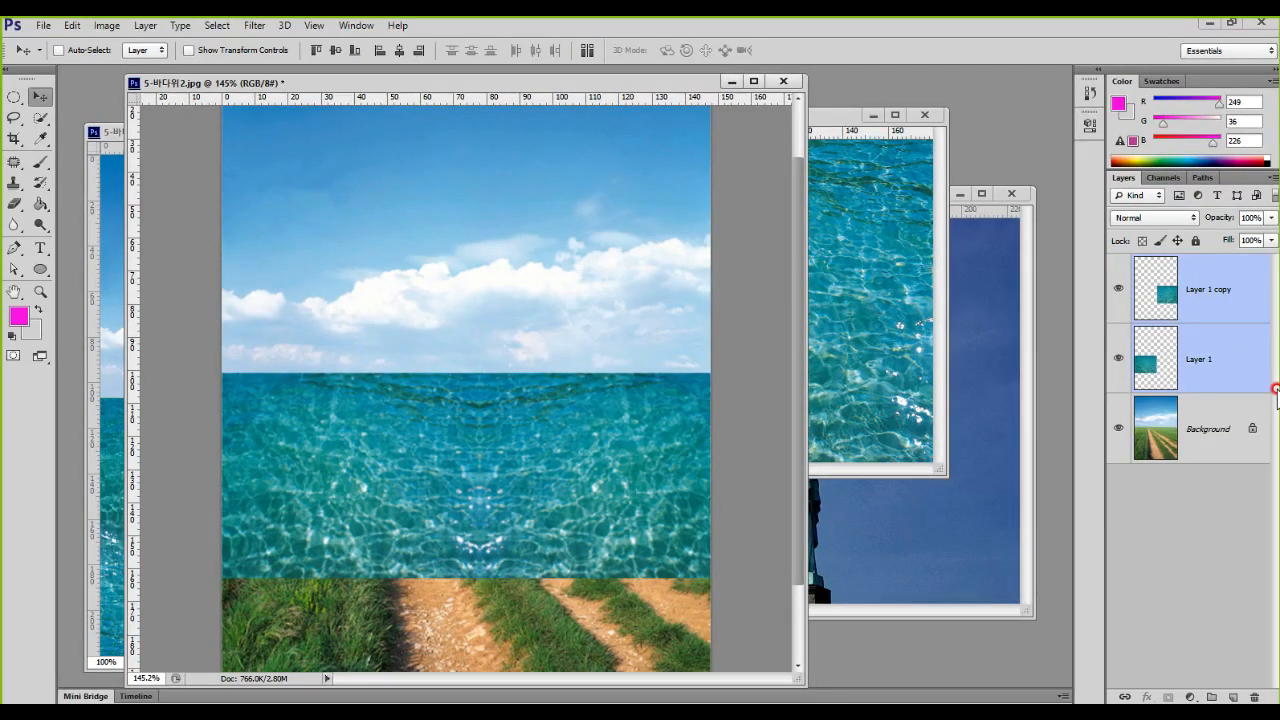
pyautogui.rightClick(1215, 290)
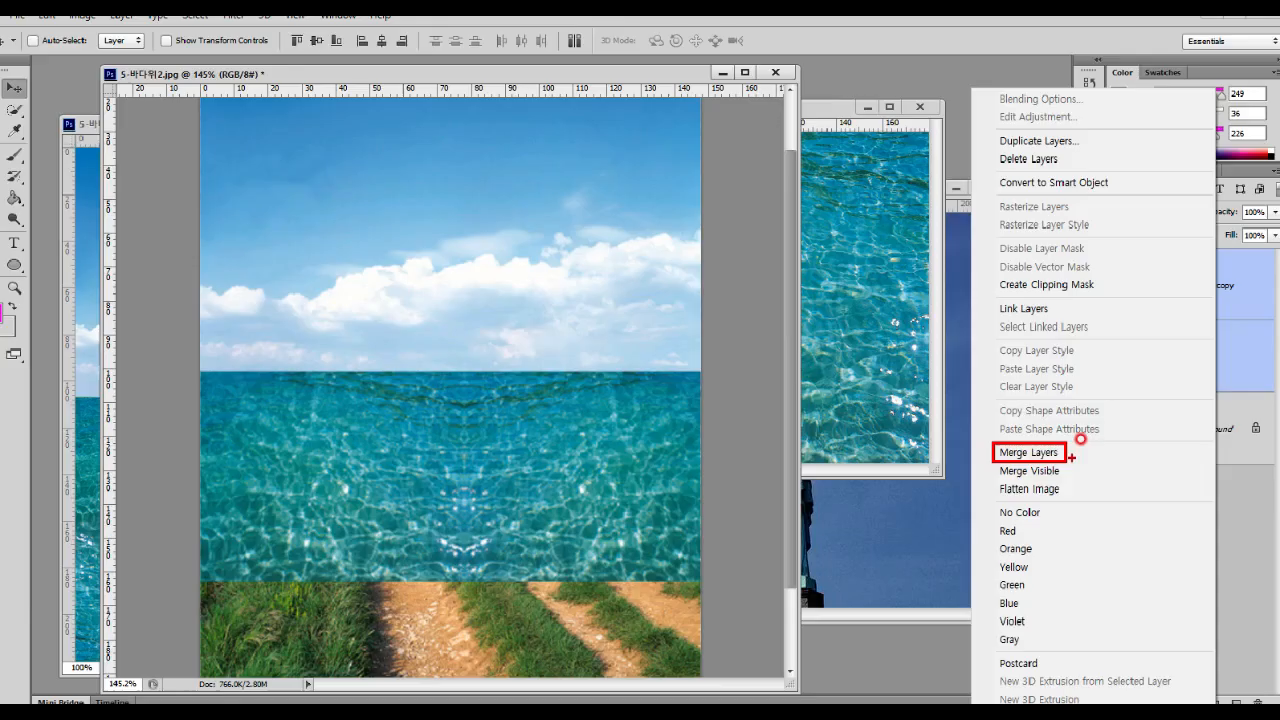
pyautogui.click(1067, 461)
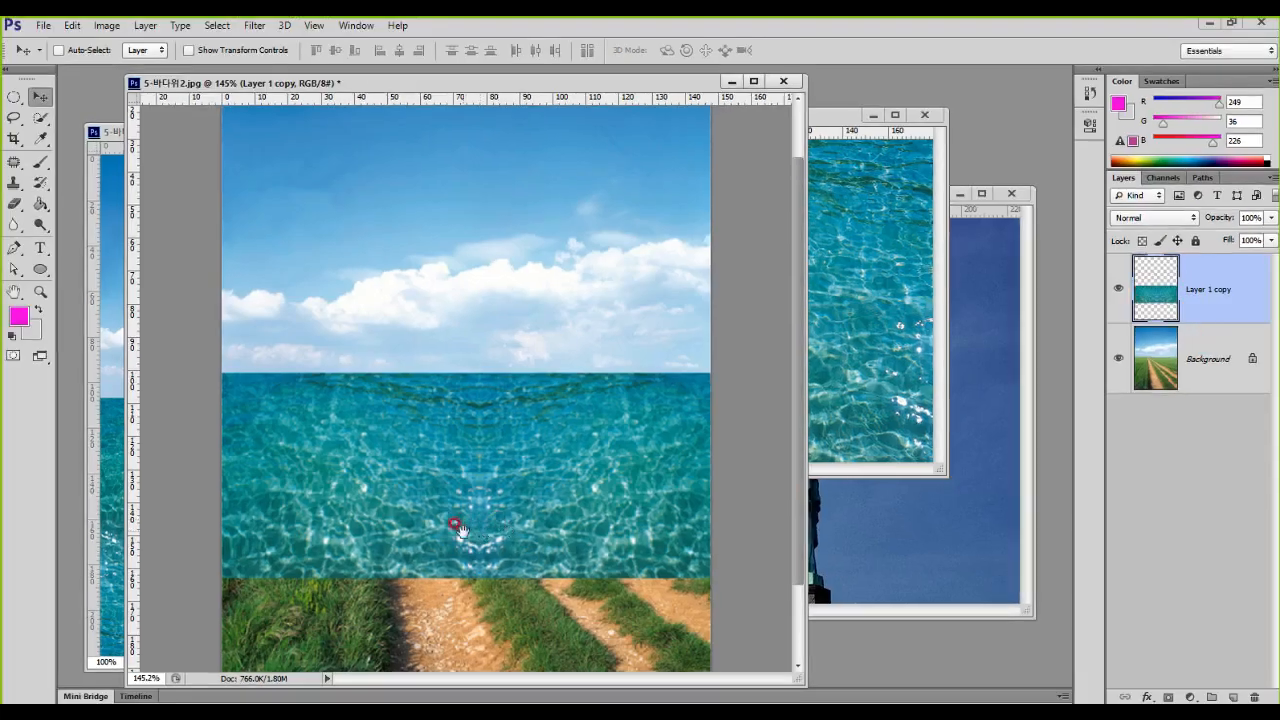
# Step: Duplicate the merged water strip and place the copy directly below it to cover the remaining road and grass
pyautogui.moveTo(480, 452); pyautogui.dragTo(512, 250)
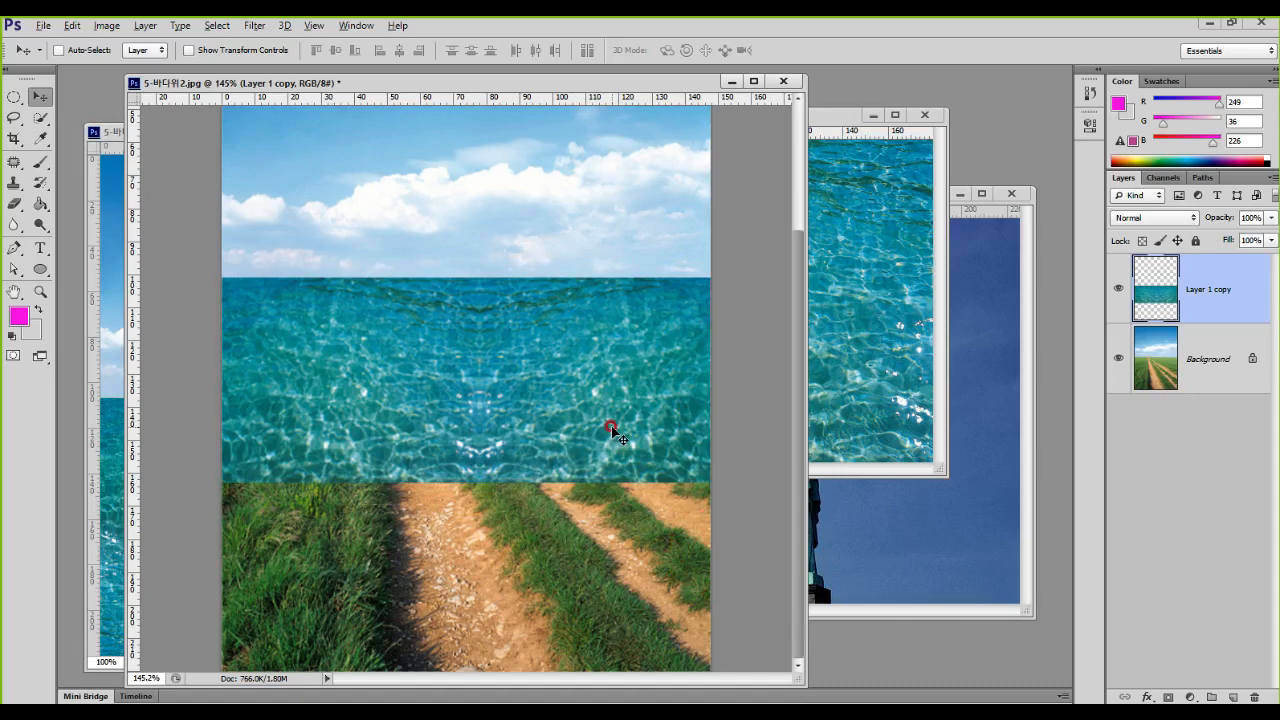
pyautogui.moveTo(512, 348); pyautogui.dragTo(465, 526)
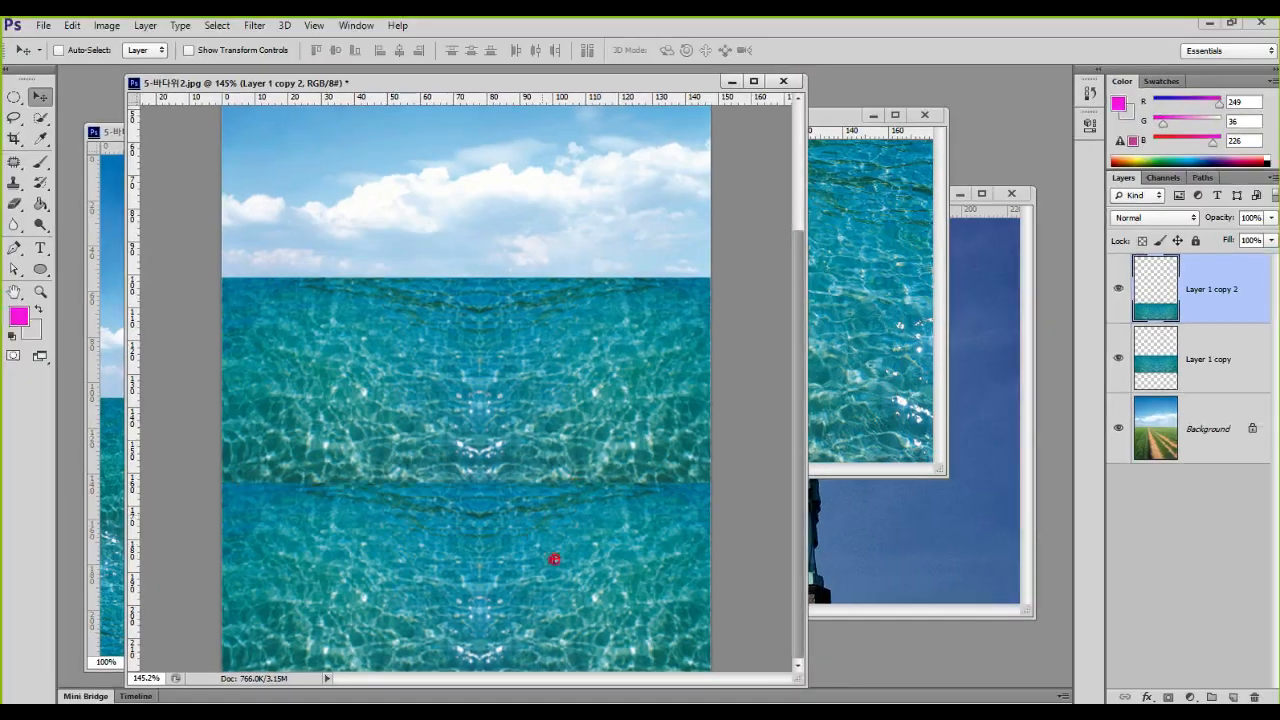
pyautogui.moveTo(554, 559); pyautogui.dragTo(556, 551)
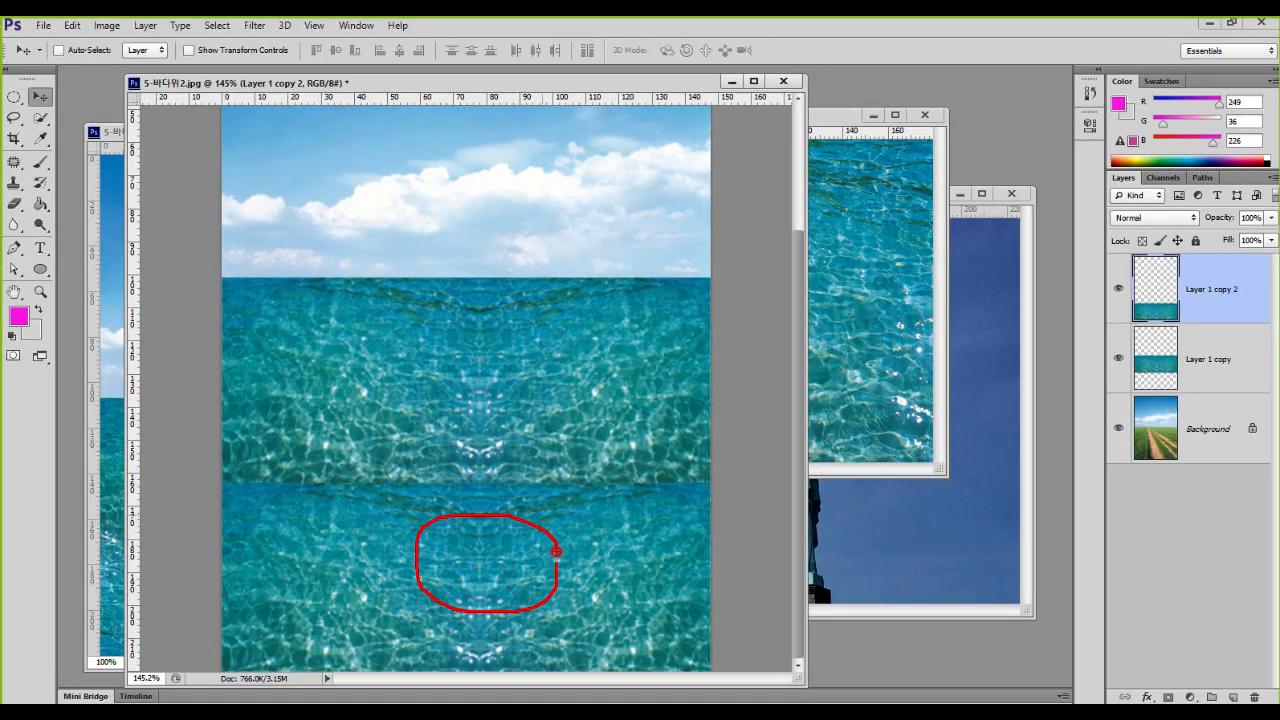
pyautogui.rightClick(556, 551)
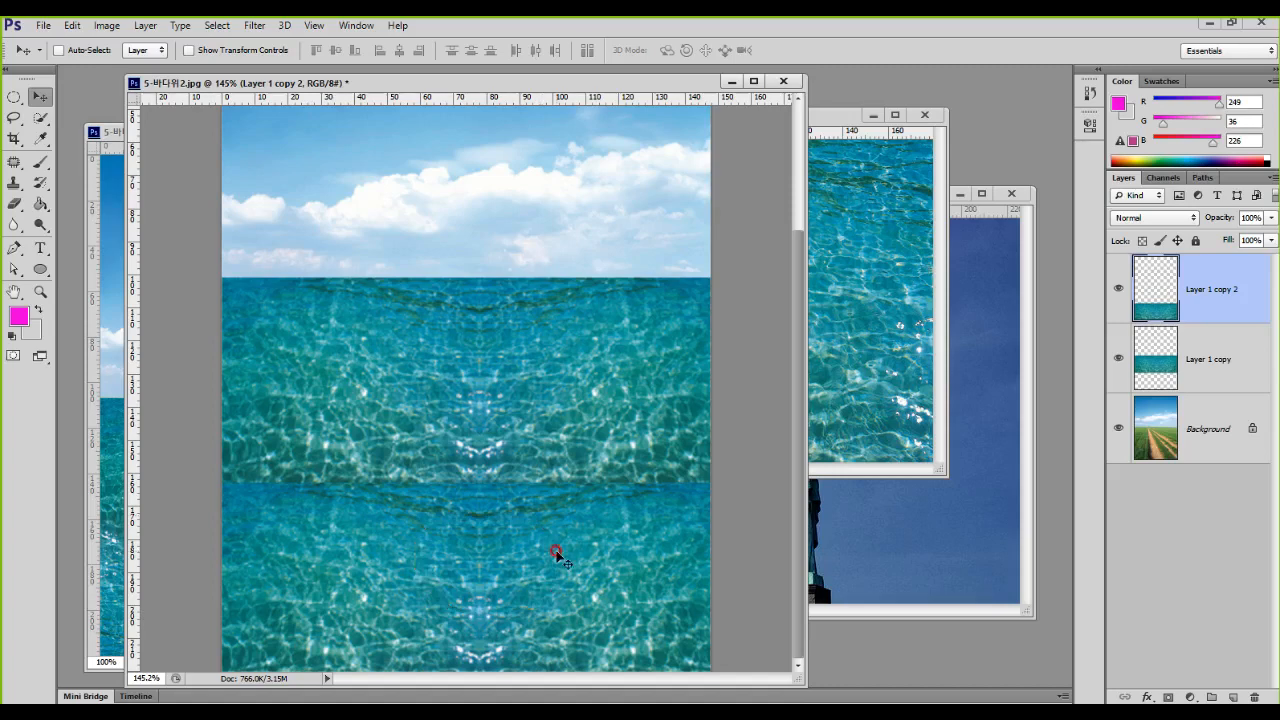
# Step: Flip the lower water strip vertically so it mirrors the strip above, and apply the transform
pyautogui.hotkey('ctrl', 't')
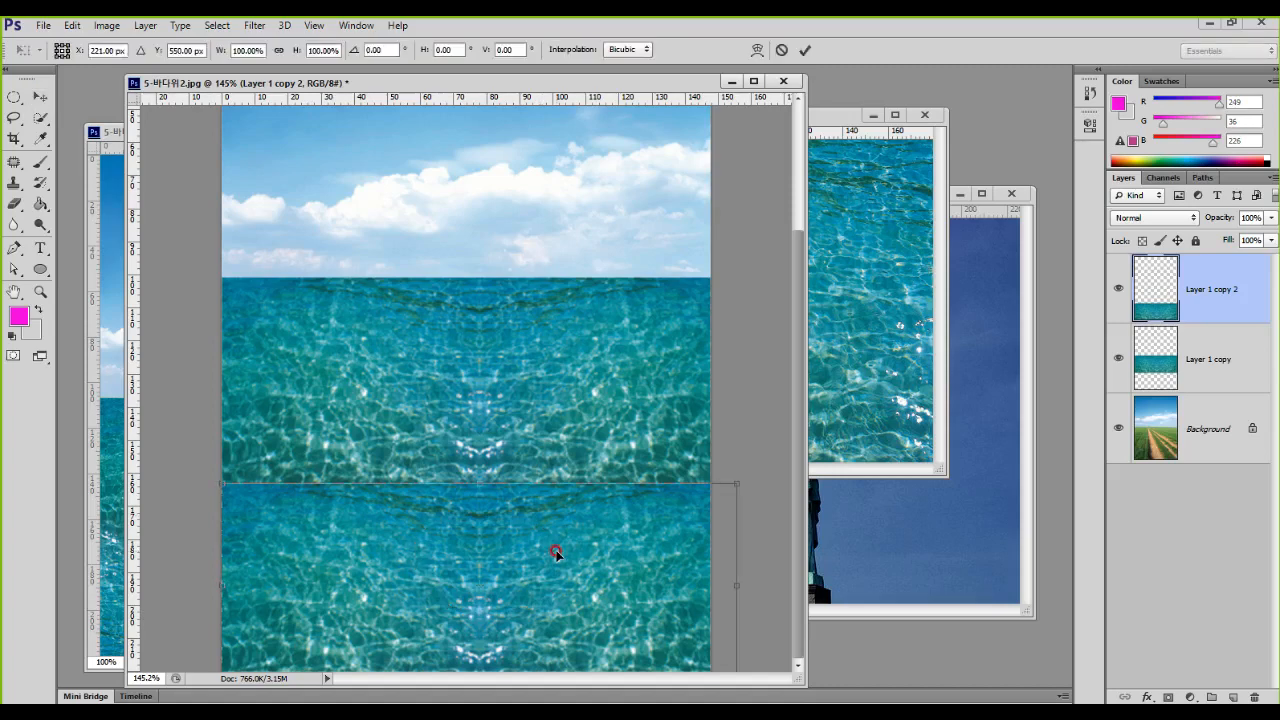
pyautogui.rightClick(511, 583)
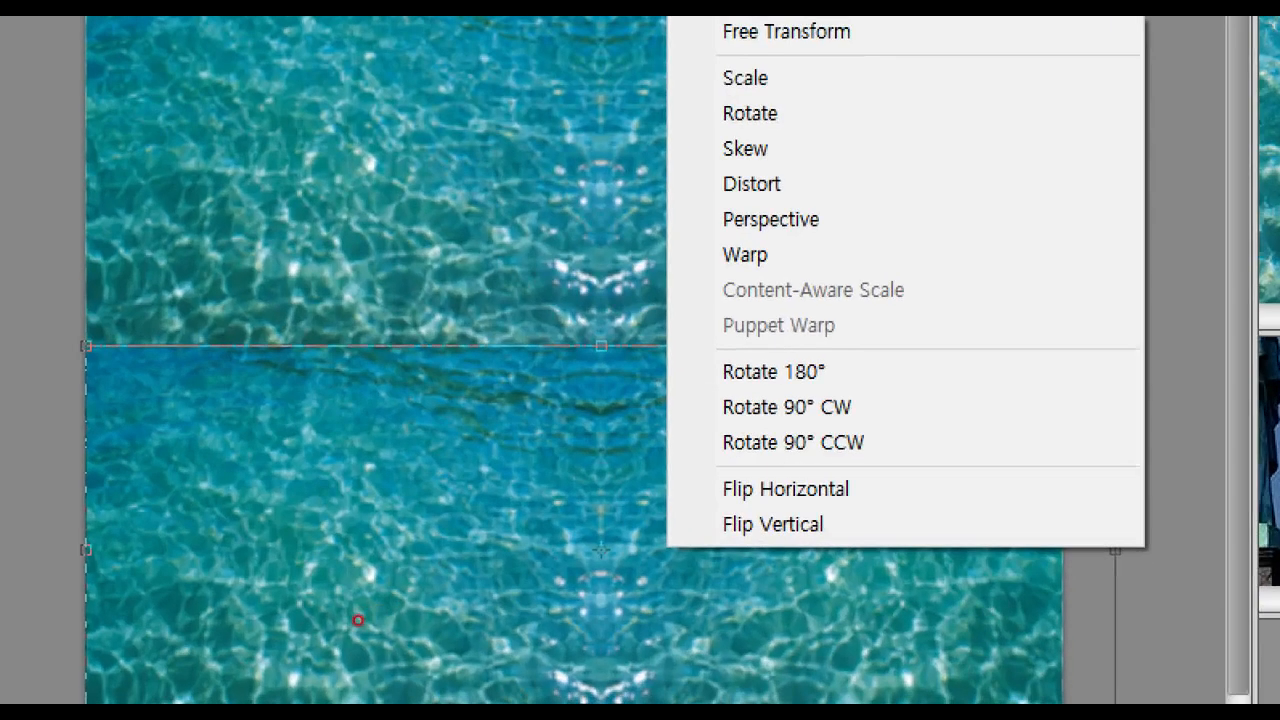
pyautogui.moveTo(680, 494); pyautogui.dragTo(841, 552)
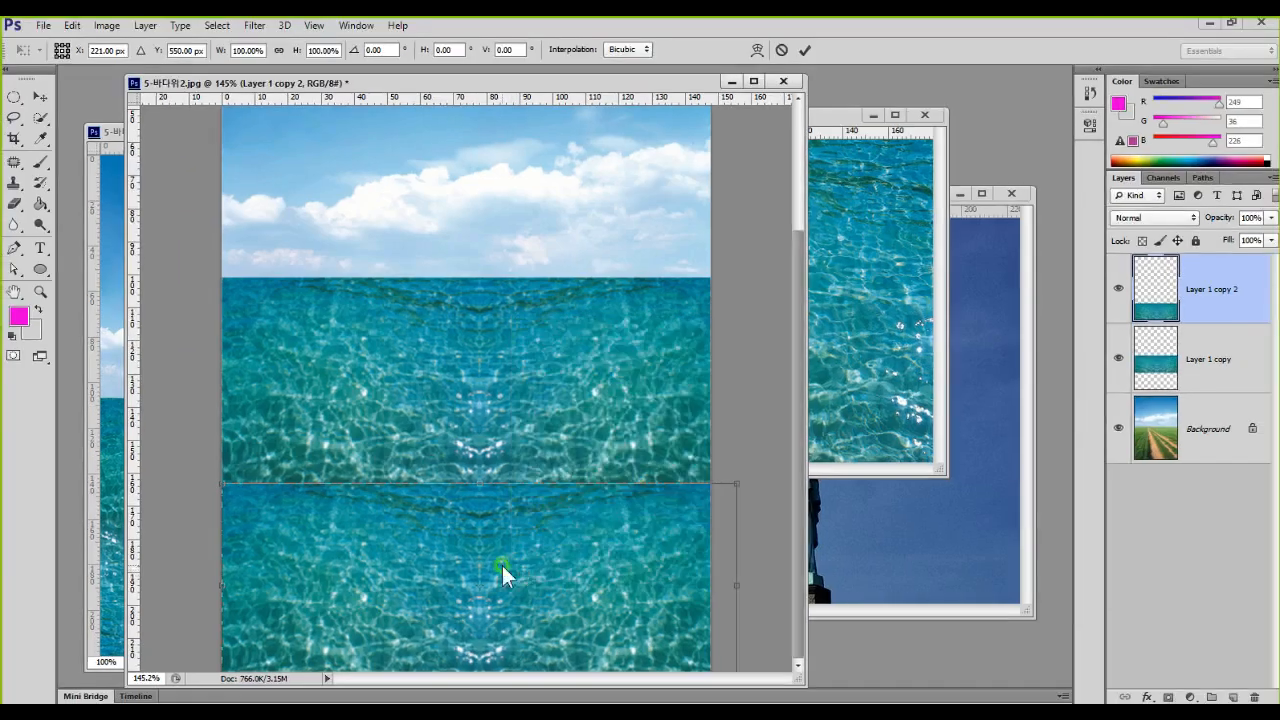
pyautogui.rightClick(502, 565)
pyautogui.click(574, 555)
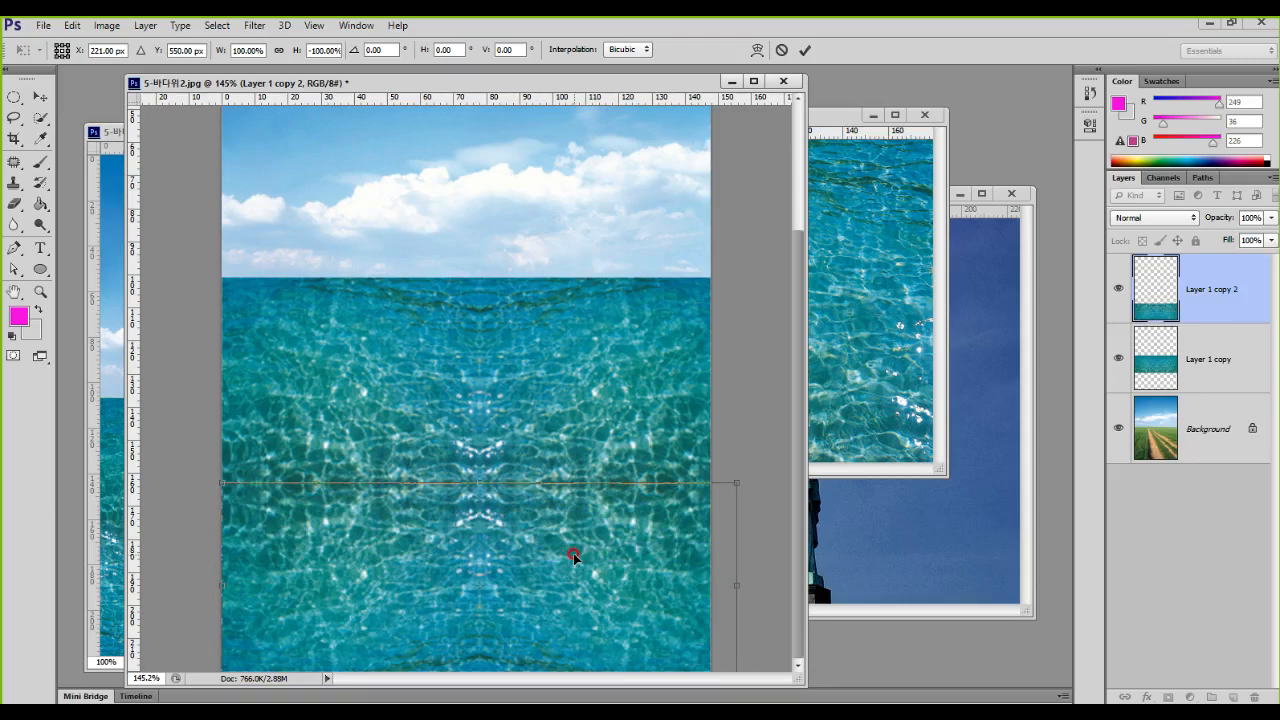
pyautogui.press('Return')
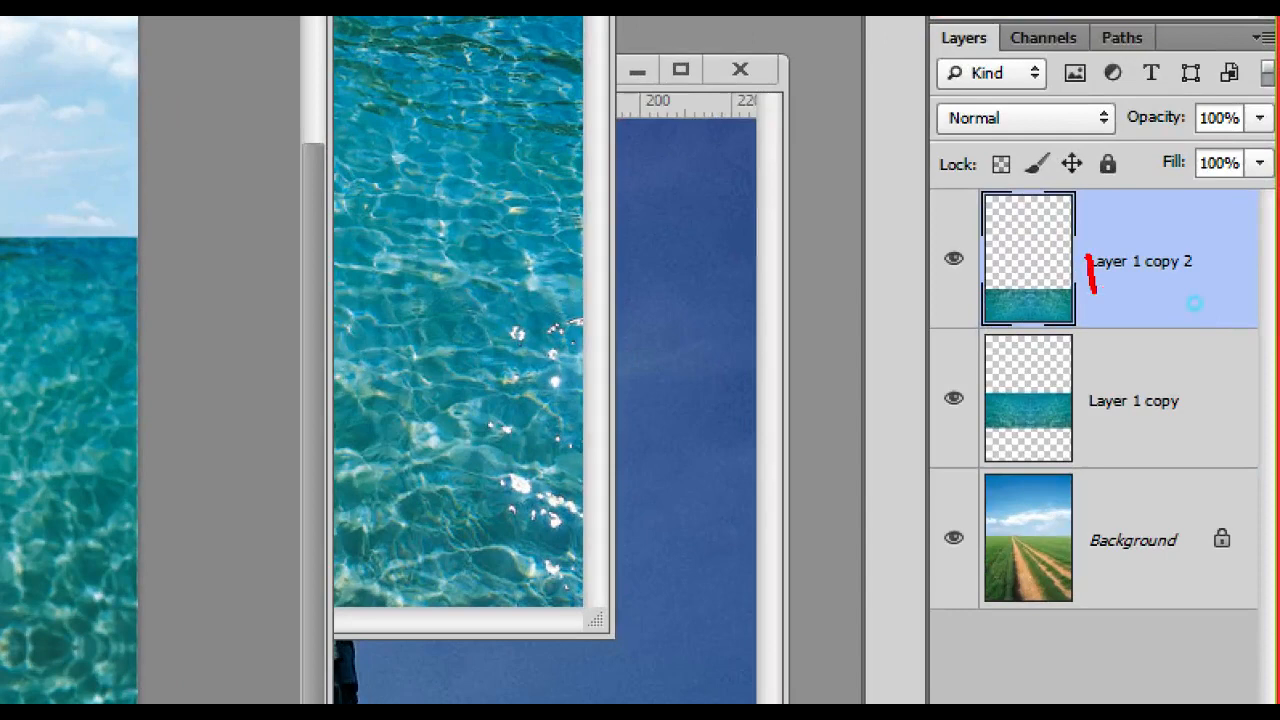
# Step: Select Layer 1 copy 2 and Layer 1 copy together and merge both water strips into one layer
pyautogui.moveTo(1095, 292); pyautogui.dragTo(1152, 267)
pyautogui.moveTo(1132, 371)
pyautogui.mouseDown()
pyautogui.moveTo(1133, 412)
pyautogui.moveTo(1196, 390)
pyautogui.mouseUp()
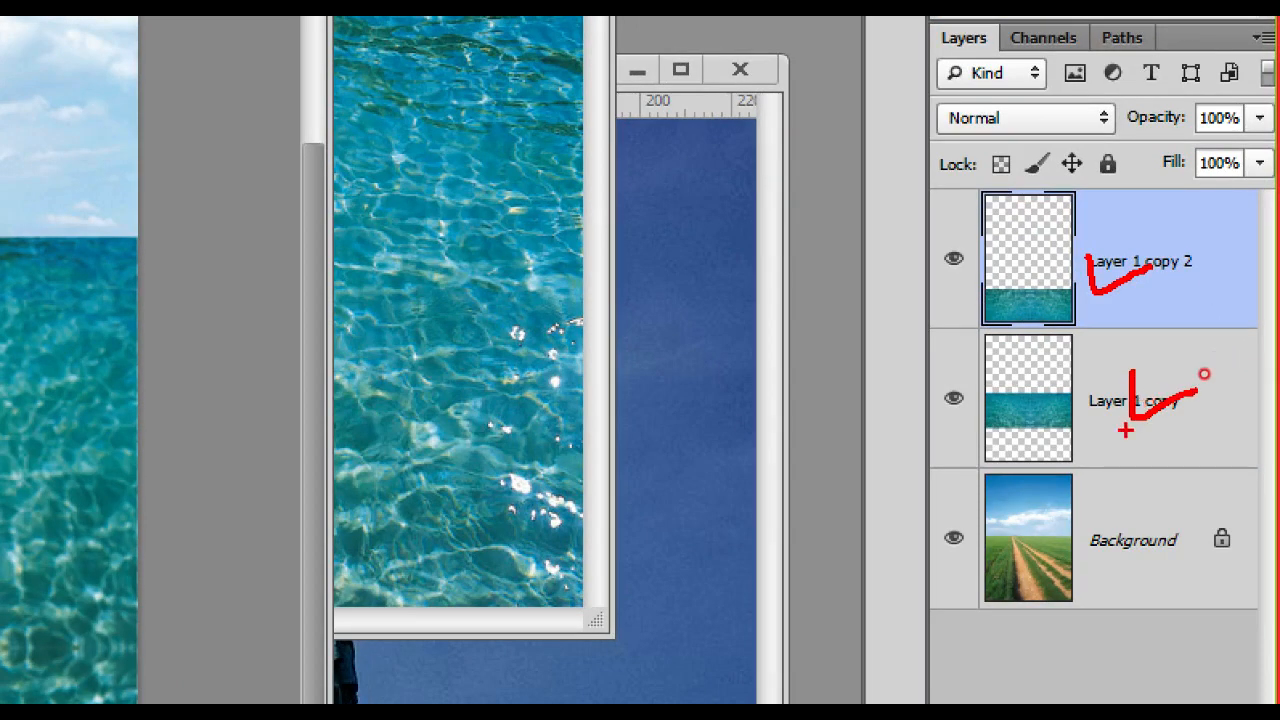
pyautogui.press('Escape')
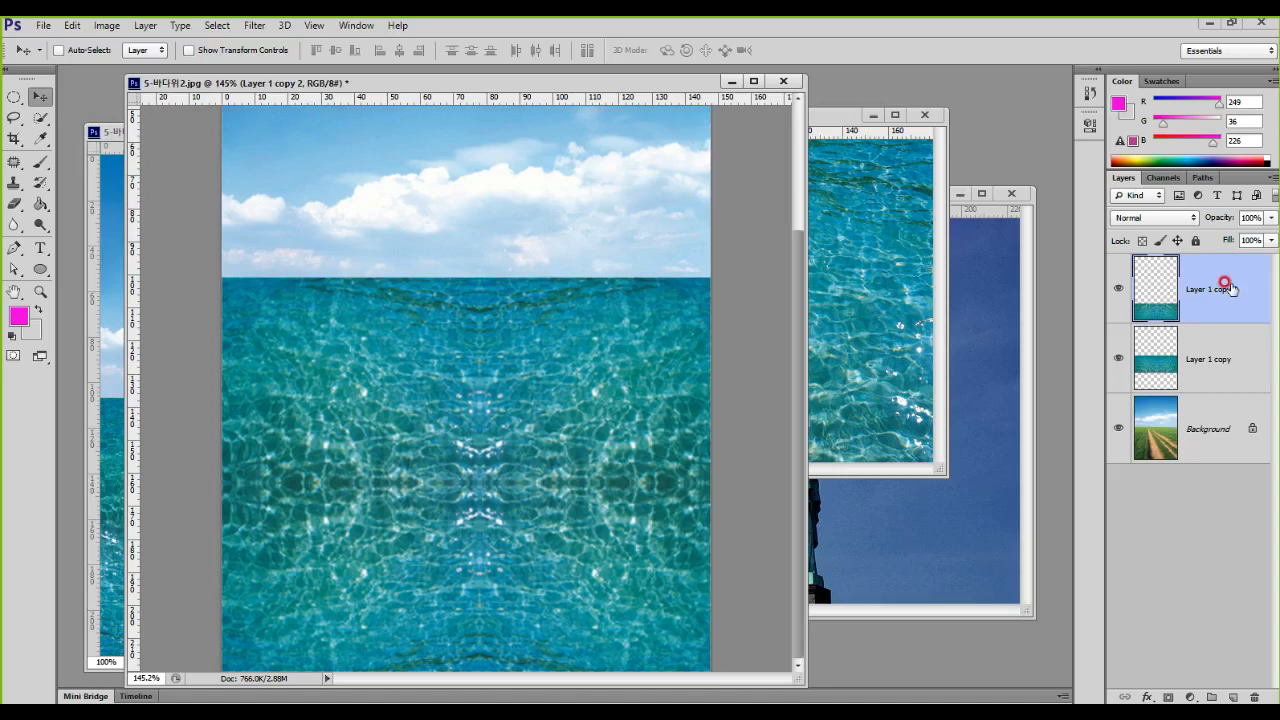
pyautogui.keyDown('shift'); pyautogui.click(1200, 343); pyautogui.keyUp('shift')
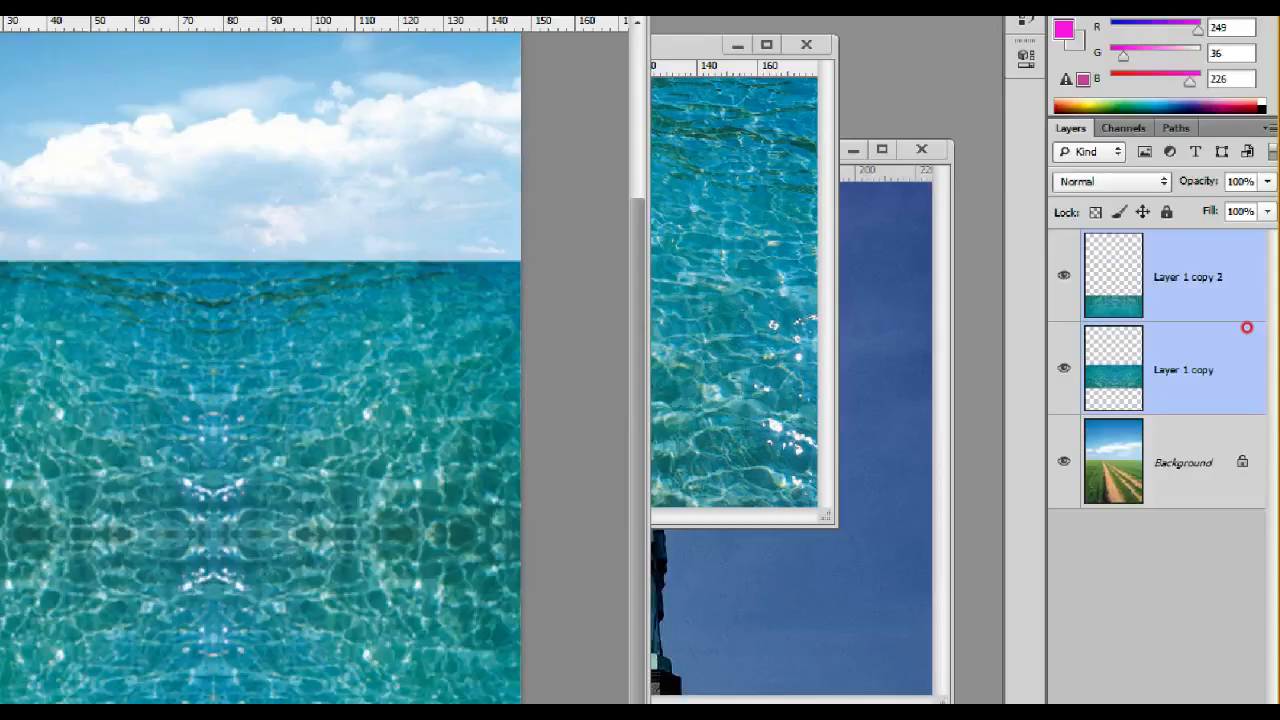
pyautogui.click(1247, 328)
pyautogui.moveTo(1079, 228)
pyautogui.mouseDown()
pyautogui.moveTo(1201, 401)
pyautogui.moveTo(1279, 423)
pyautogui.mouseUp()
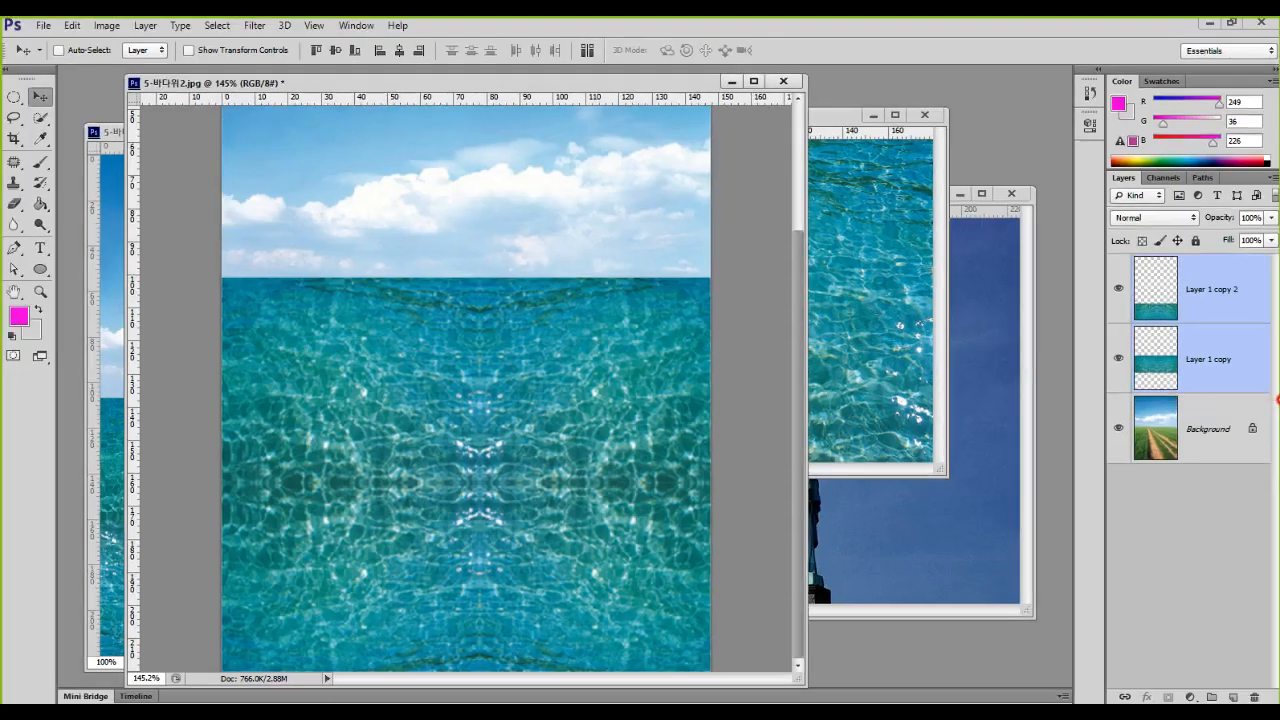
pyautogui.hotkey('ctrl', 'e')
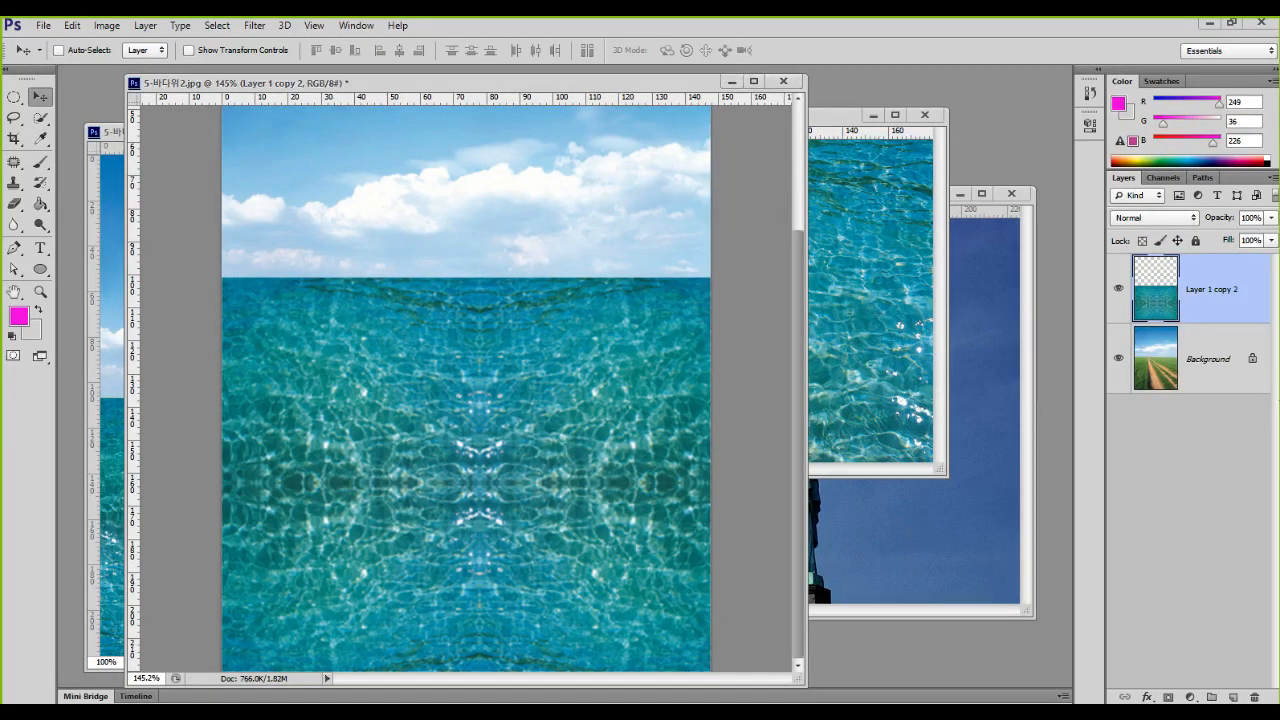
# Step: Compare the whole water composite with the finished Statue of Liberty image and the statue source photo 5-바다위1.jpg
pyautogui.click(1206, 356)
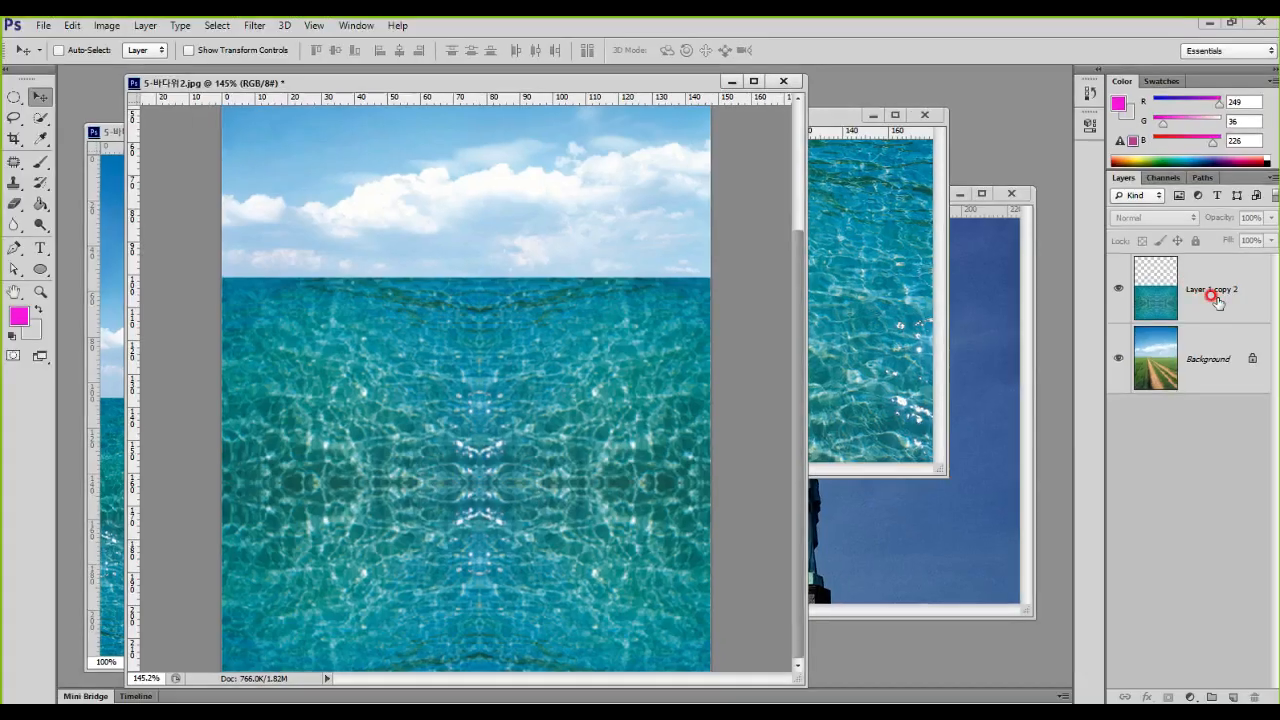
pyautogui.scroll(-3, 440, 370)
pyautogui.scroll(1, 437, 366)
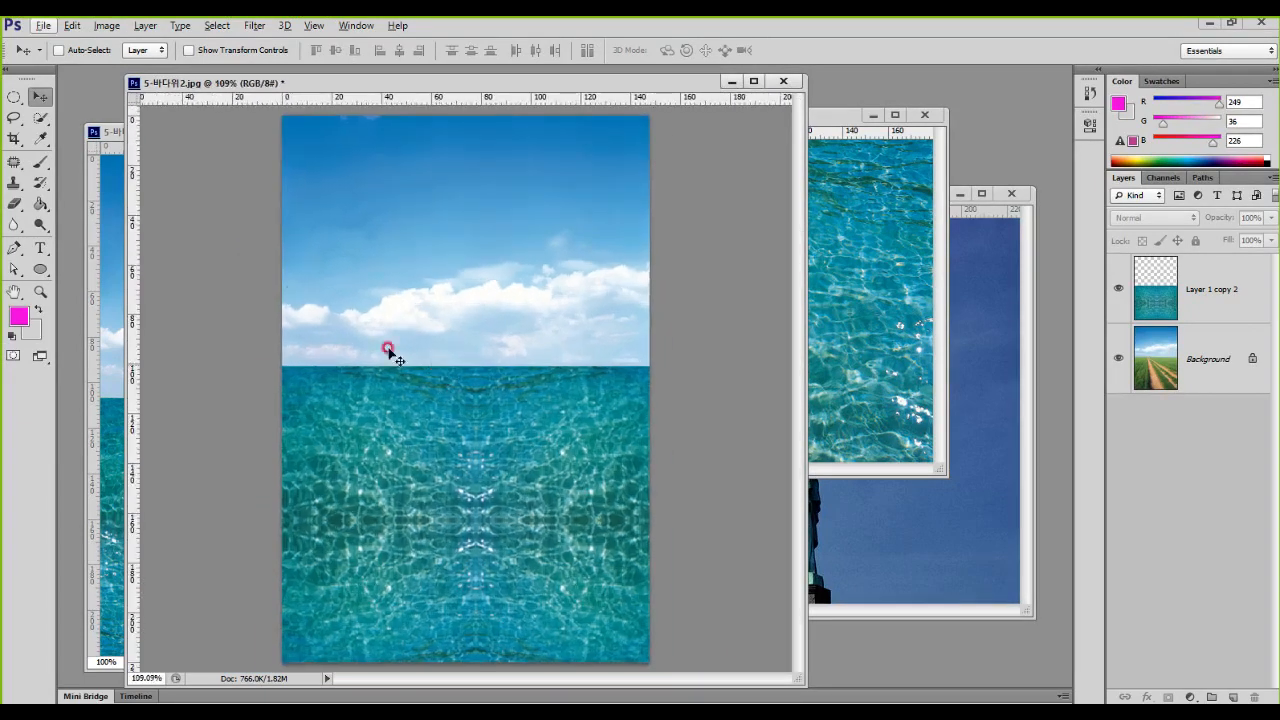
pyautogui.click(116, 185)
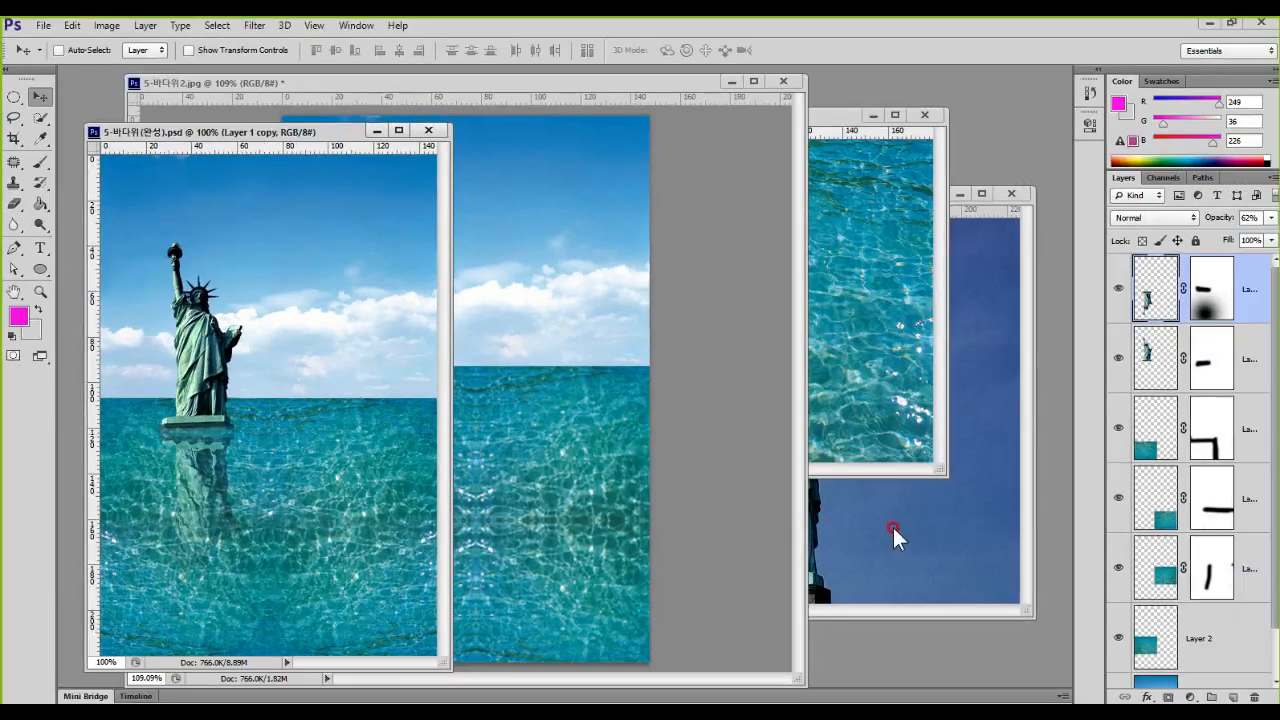
pyautogui.click(893, 527)
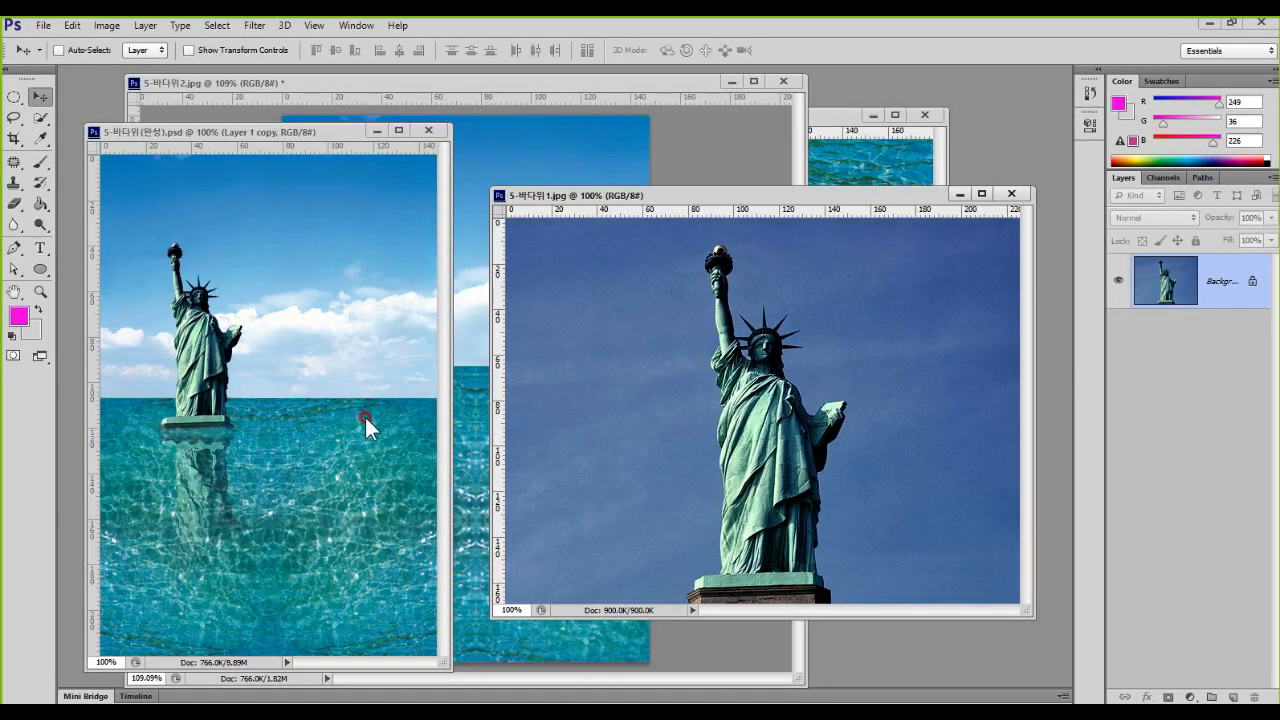
# Step: Delete the merged water layer from 5-바다위2.jpg and bring the water photo 5-바다위3.jpg to the front
pyautogui.click(678, 166)
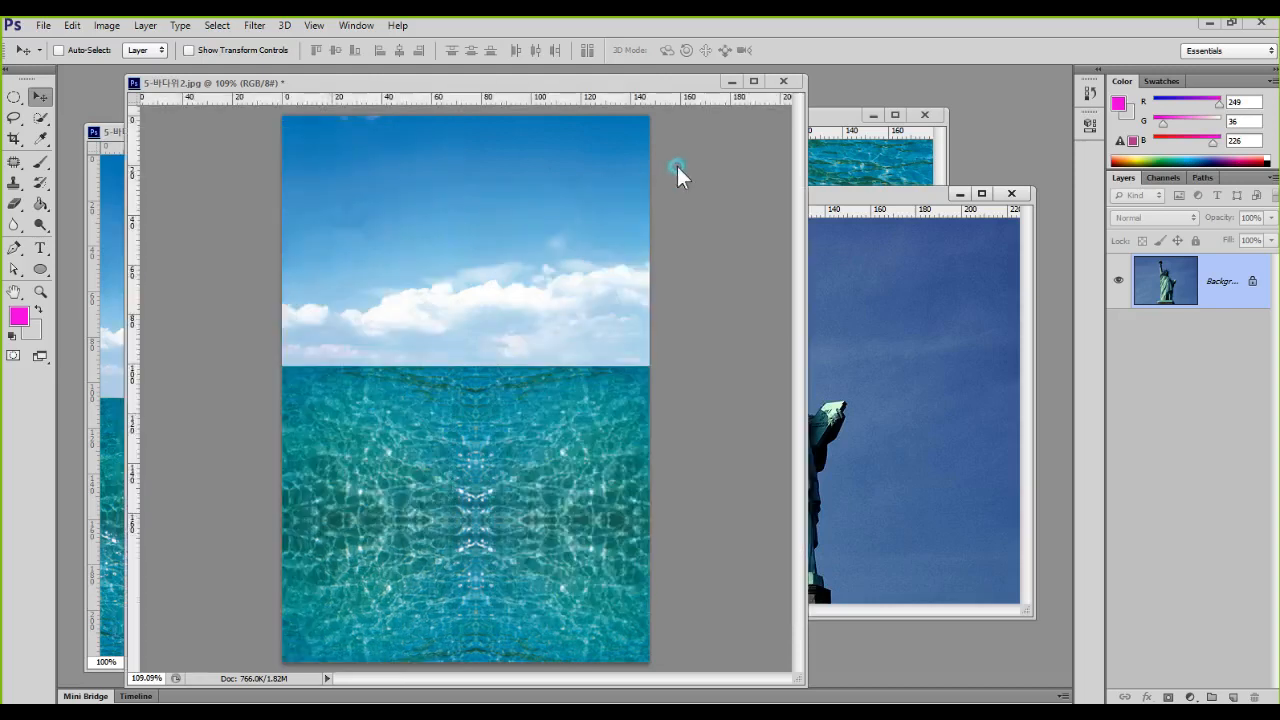
pyautogui.moveTo(1156, 312); pyautogui.dragTo(1254, 697)
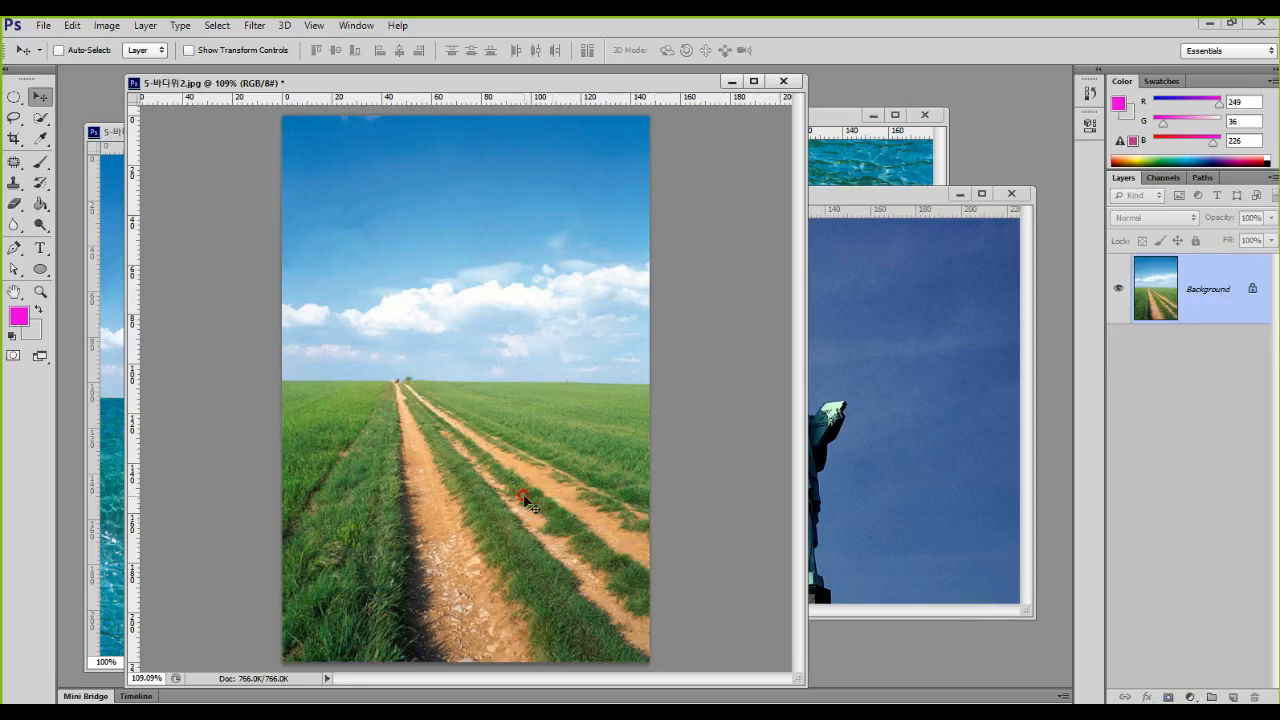
pyautogui.click(866, 168)
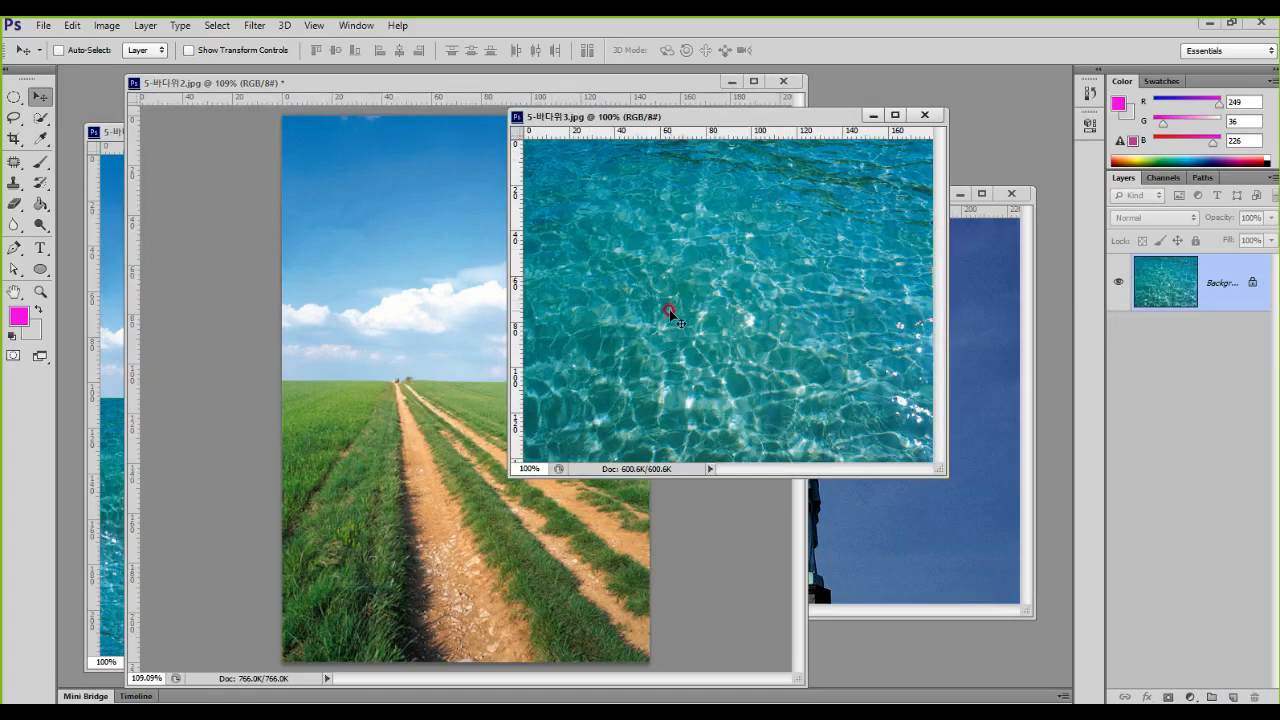
# Step: Copy the water photo 5-바다위3.jpg into 5-바다위2.jpg as a new layer and position it over the road
pyautogui.moveTo(646, 286)
pyautogui.mouseDown()
pyautogui.moveTo(678, 318)
pyautogui.moveTo(566, 318)
pyautogui.moveTo(471, 410)
pyautogui.moveTo(518, 418)
pyautogui.mouseUp()
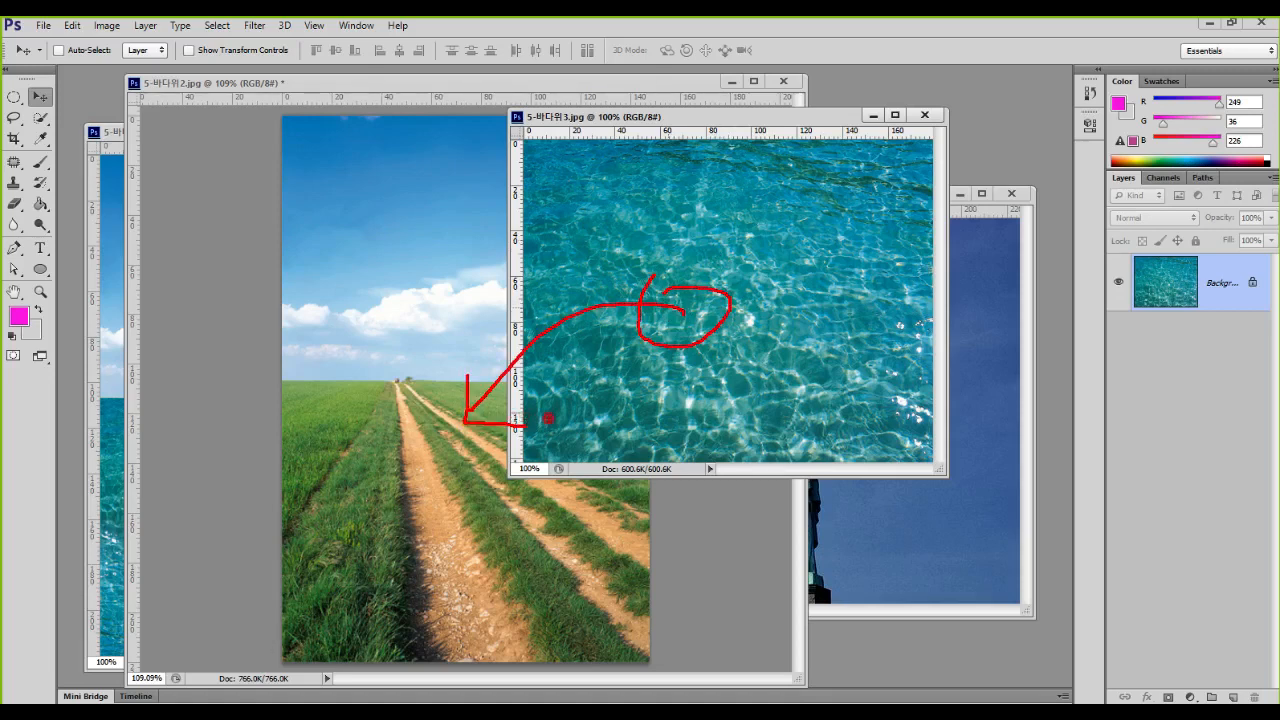
pyautogui.press('Escape')
pyautogui.moveTo(694, 360); pyautogui.dragTo(456, 442)
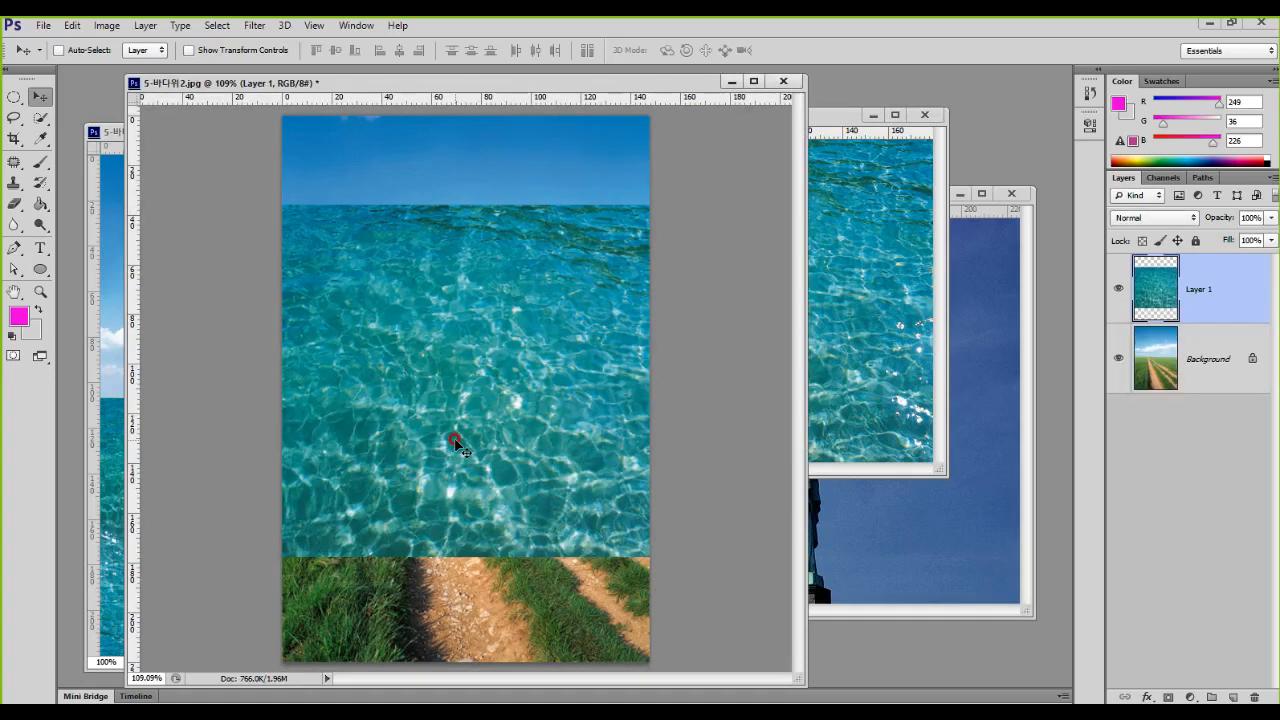
pyautogui.moveTo(491, 386); pyautogui.dragTo(438, 408)
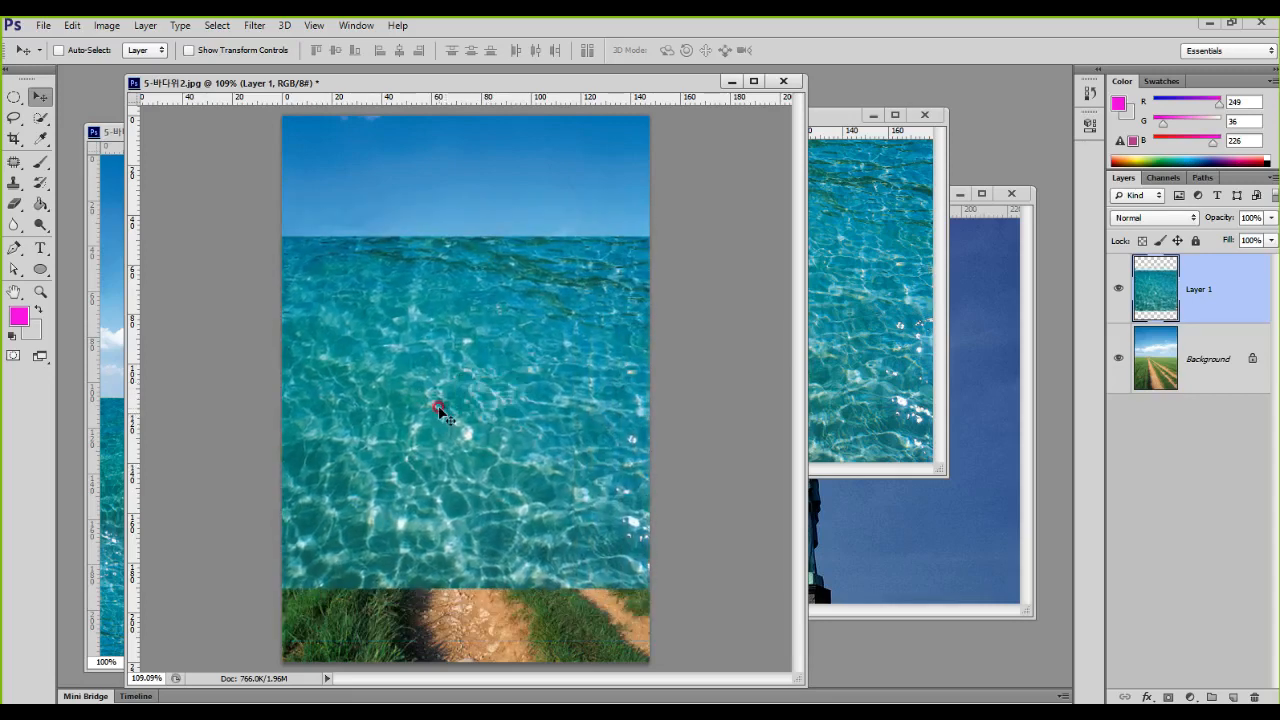
# Step: Scale the water layer to about 44.5%, place it at the photo's left edge just below the horizon, and apply the transform
pyautogui.hotkey('ctrl', 't')
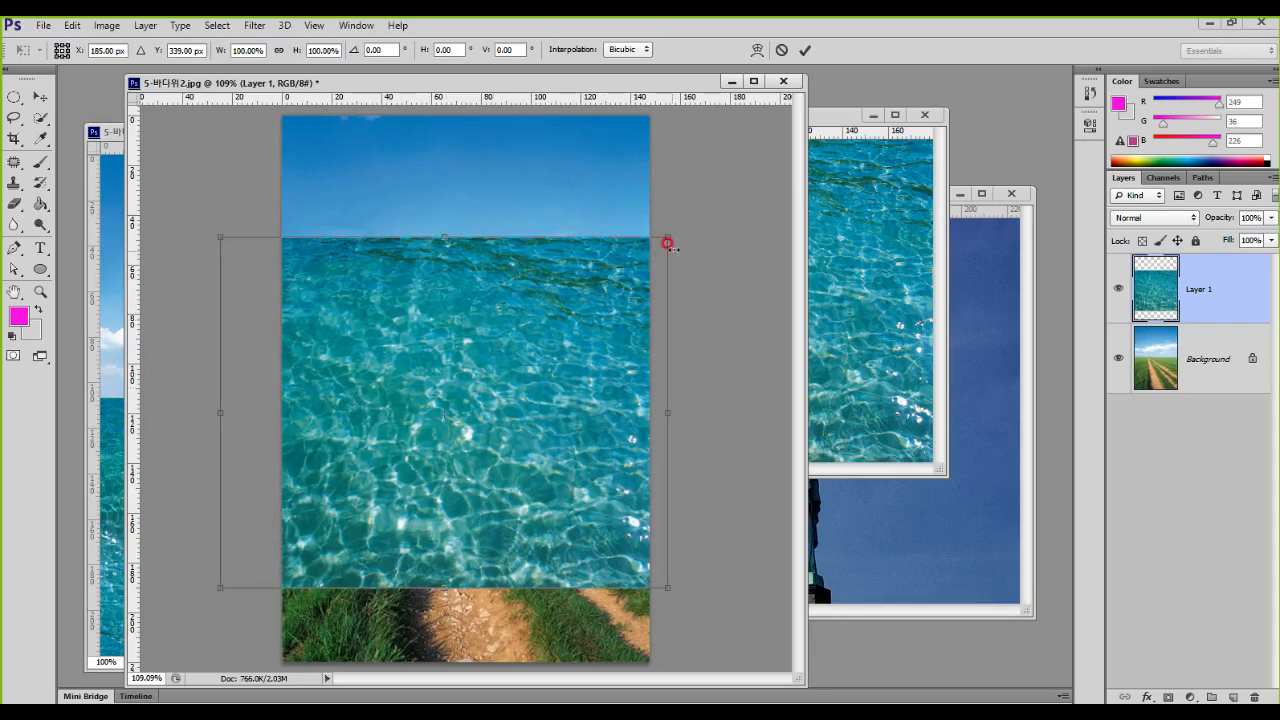
pyautogui.moveTo(669, 231); pyautogui.dragTo(443, 395)
pyautogui.moveTo(381, 440); pyautogui.dragTo(442, 426)
pyautogui.moveTo(509, 392); pyautogui.dragTo(481, 416)
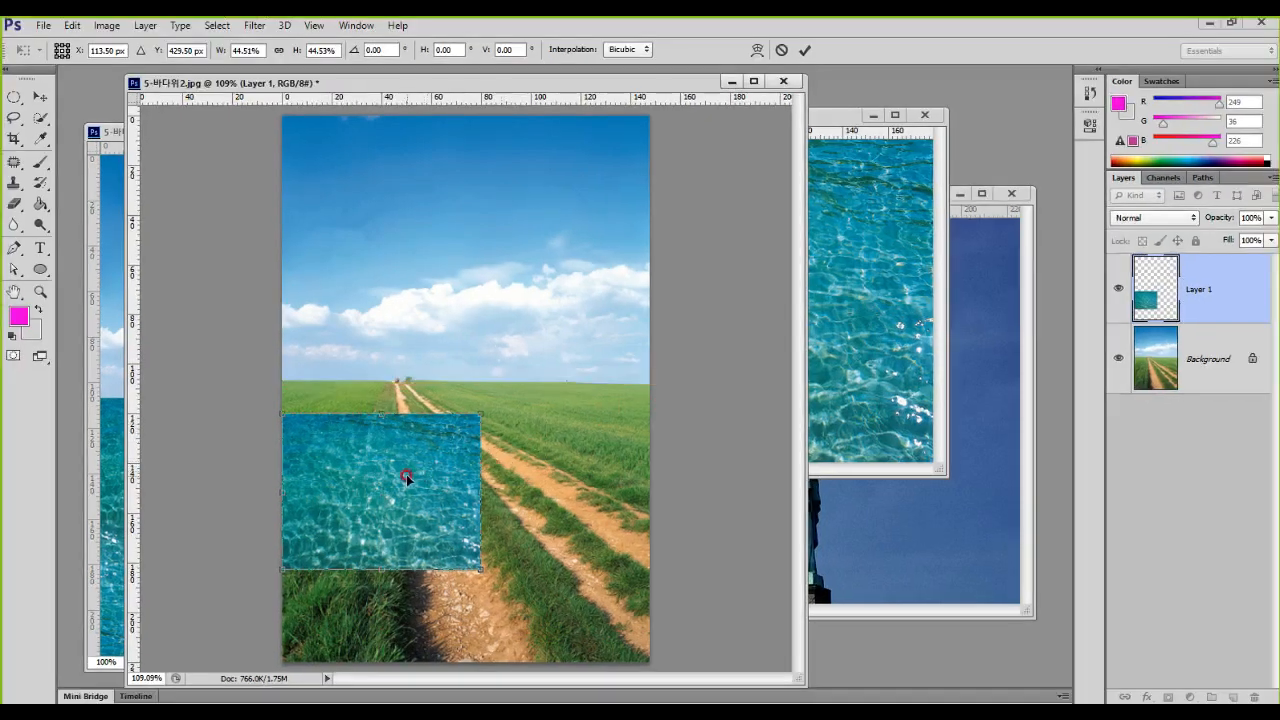
pyautogui.moveTo(406, 477); pyautogui.dragTo(405, 440)
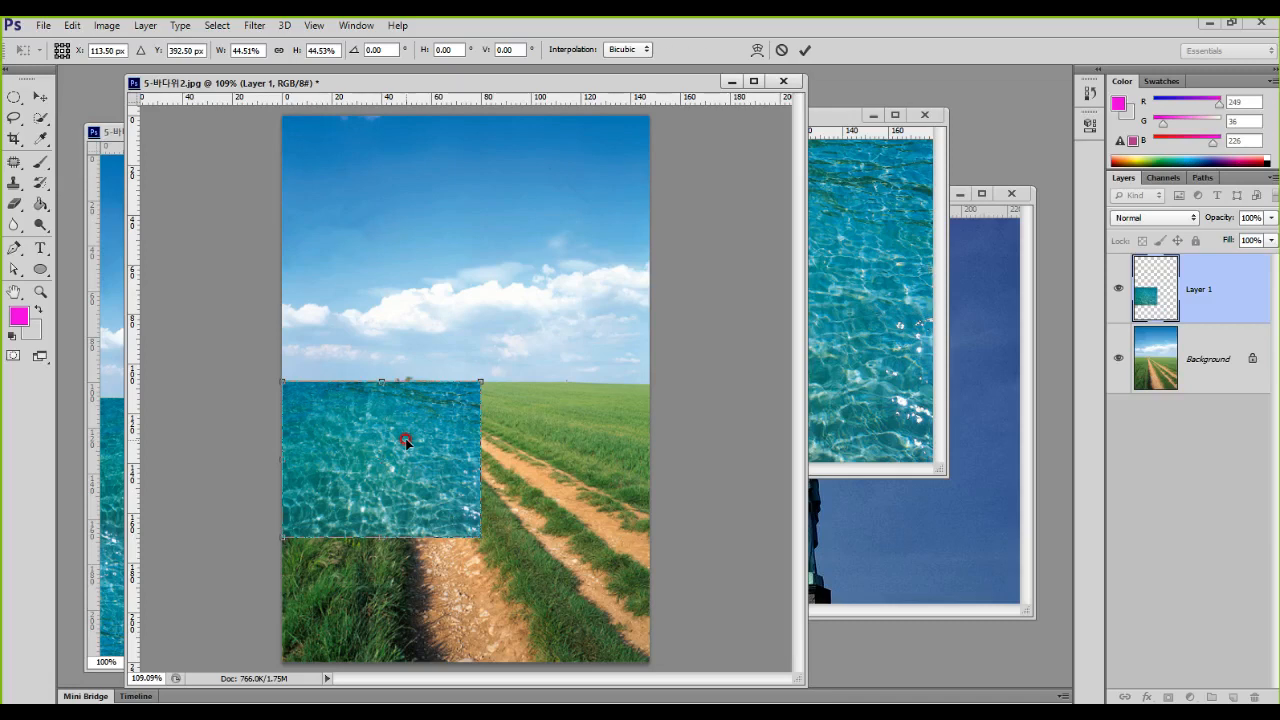
pyautogui.press('Return')
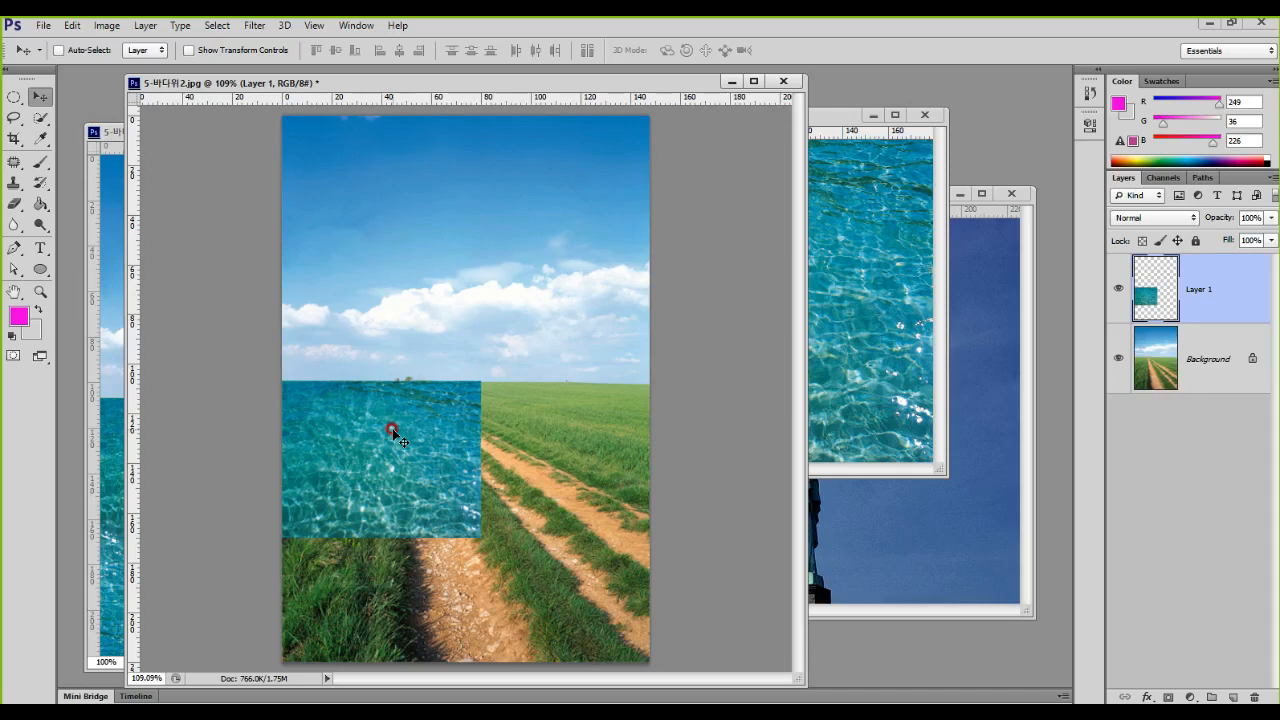
# Step: Duplicate the water tile and place the copy directly to its right so the two tiles span the photo's width
pyautogui.moveTo(481, 376)
pyautogui.mouseDown()
pyautogui.moveTo(544, 531)
pyautogui.moveTo(697, 534)
pyautogui.mouseUp()
pyautogui.moveTo(381, 463); pyautogui.dragTo(573, 482)
pyautogui.click(573, 482)
pyautogui.hotkey('ctrl', '1')
pyautogui.click(389, 491)
pyautogui.moveTo(430, 340); pyautogui.dragTo(473, 342)
pyautogui.moveTo(688, 346); pyautogui.dragTo(733, 378)
pyautogui.moveTo(751, 318)
pyautogui.mouseDown()
pyautogui.moveTo(798, 397)
pyautogui.moveTo(886, 374)
pyautogui.mouseUp()
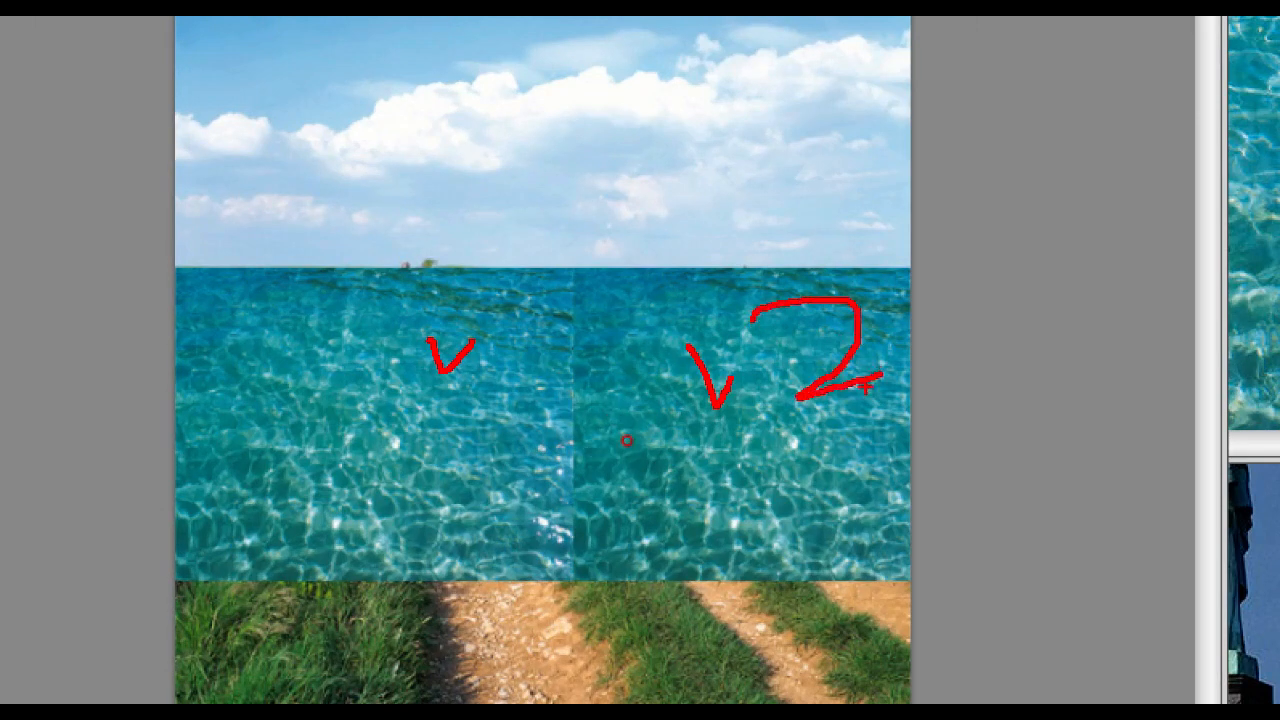
pyautogui.press('Escape')
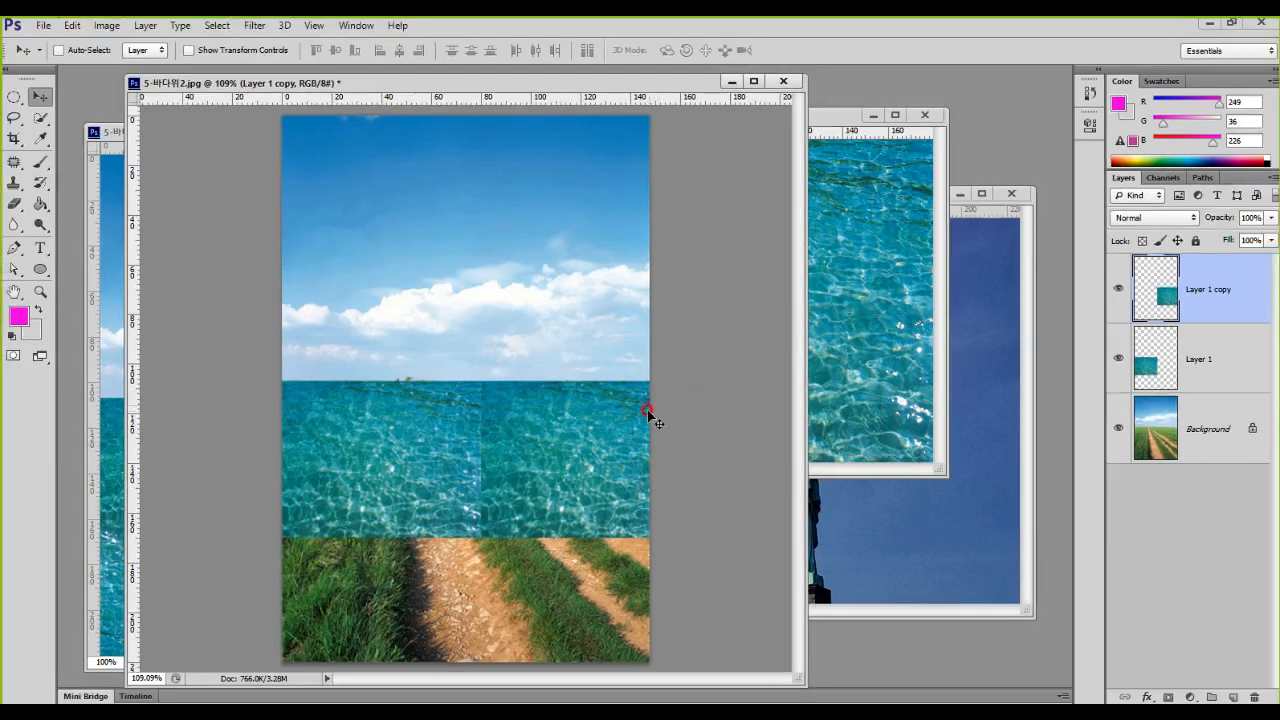
# Step: Flip the right-hand water tile, Layer 1 copy, horizontally so it mirrors the left tile, and apply the transform
pyautogui.hotkey('ctrl', '1')
pyautogui.moveTo(1030, 214)
pyautogui.mouseDown()
pyautogui.moveTo(1206, 362)
pyautogui.moveTo(1252, 362)
pyautogui.mouseUp()
pyautogui.moveTo(1168, 266); pyautogui.dragTo(1214, 276)
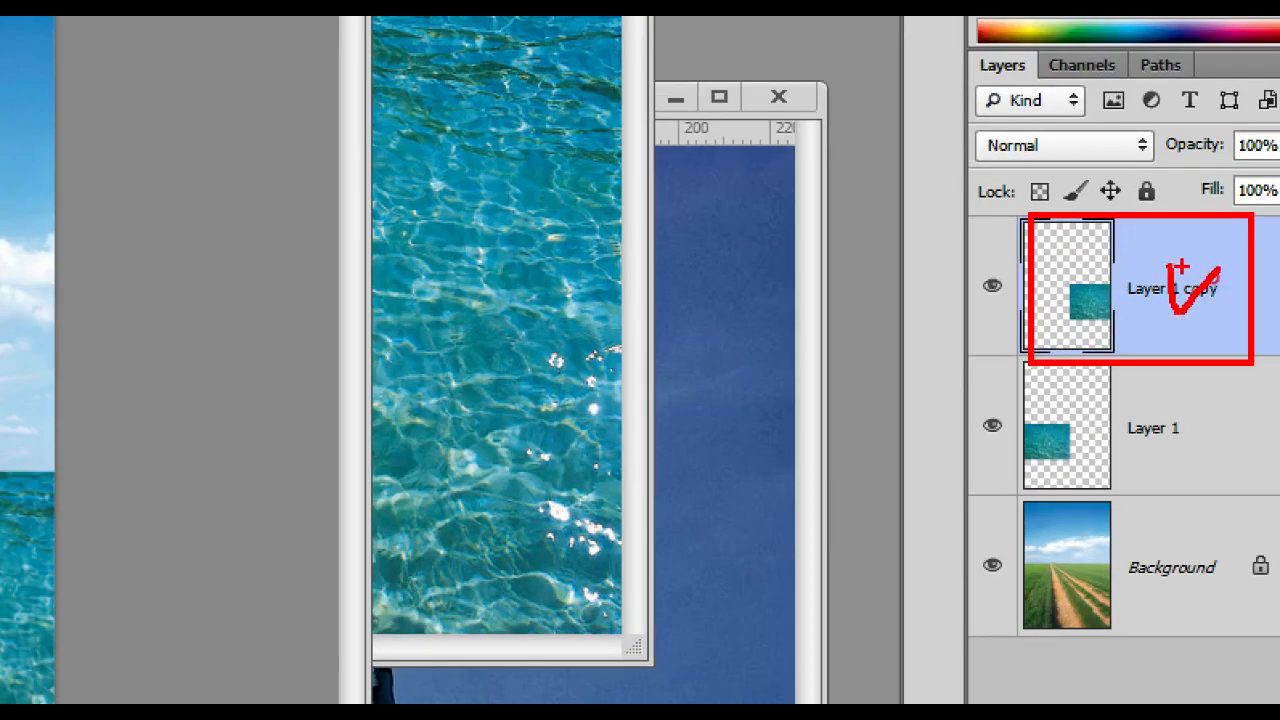
pyautogui.press('Escape')
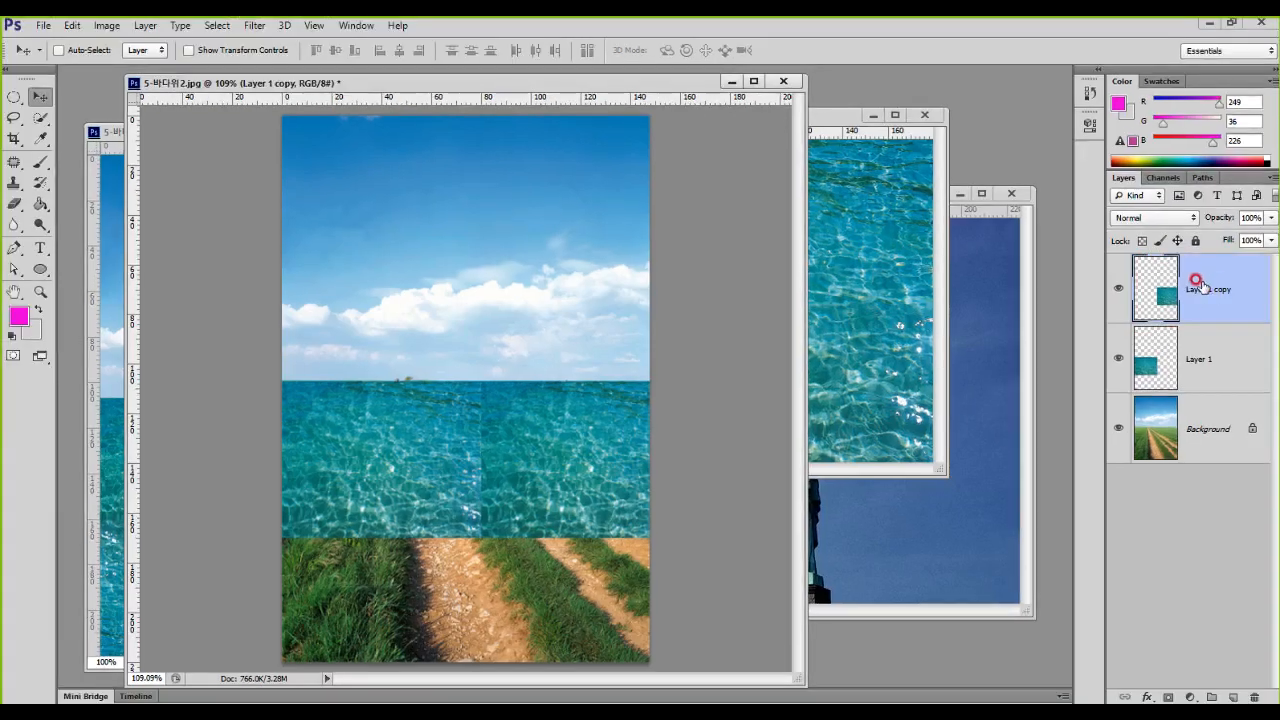
pyautogui.hotkey('ctrl', 't')
pyautogui.hotkey('ctrl', '1')
pyautogui.click(560, 504)
pyautogui.moveTo(351, 195)
pyautogui.mouseDown()
pyautogui.moveTo(400, 333)
pyautogui.moveTo(934, 640)
pyautogui.moveTo(911, 623)
pyautogui.mouseUp()
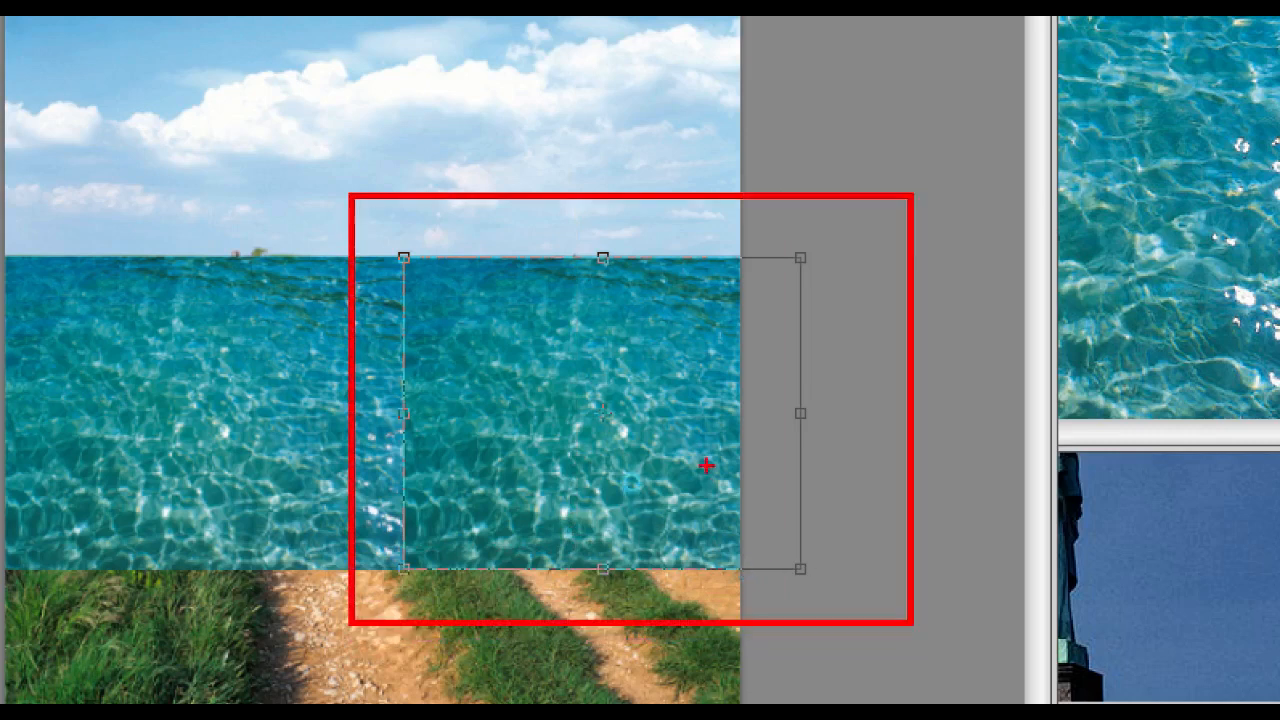
pyautogui.moveTo(662, 373); pyautogui.dragTo(750, 374)
pyautogui.press('Escape')
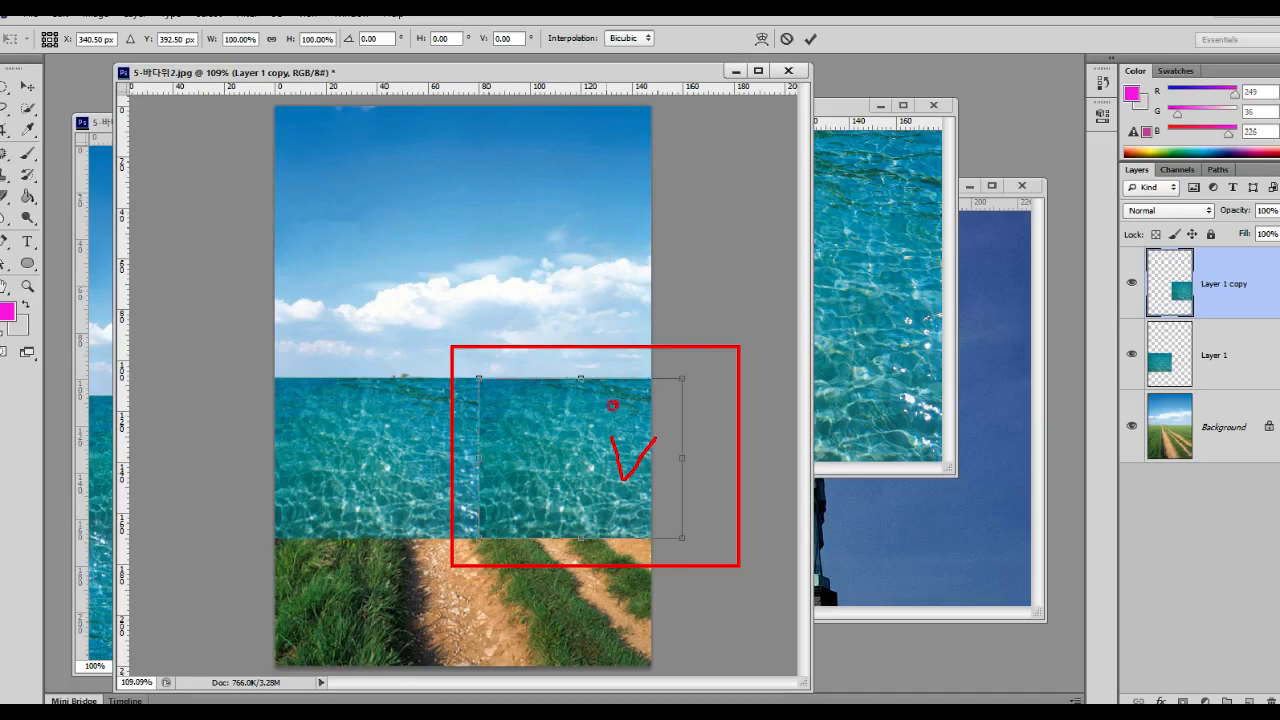
pyautogui.rightClick(608, 430)
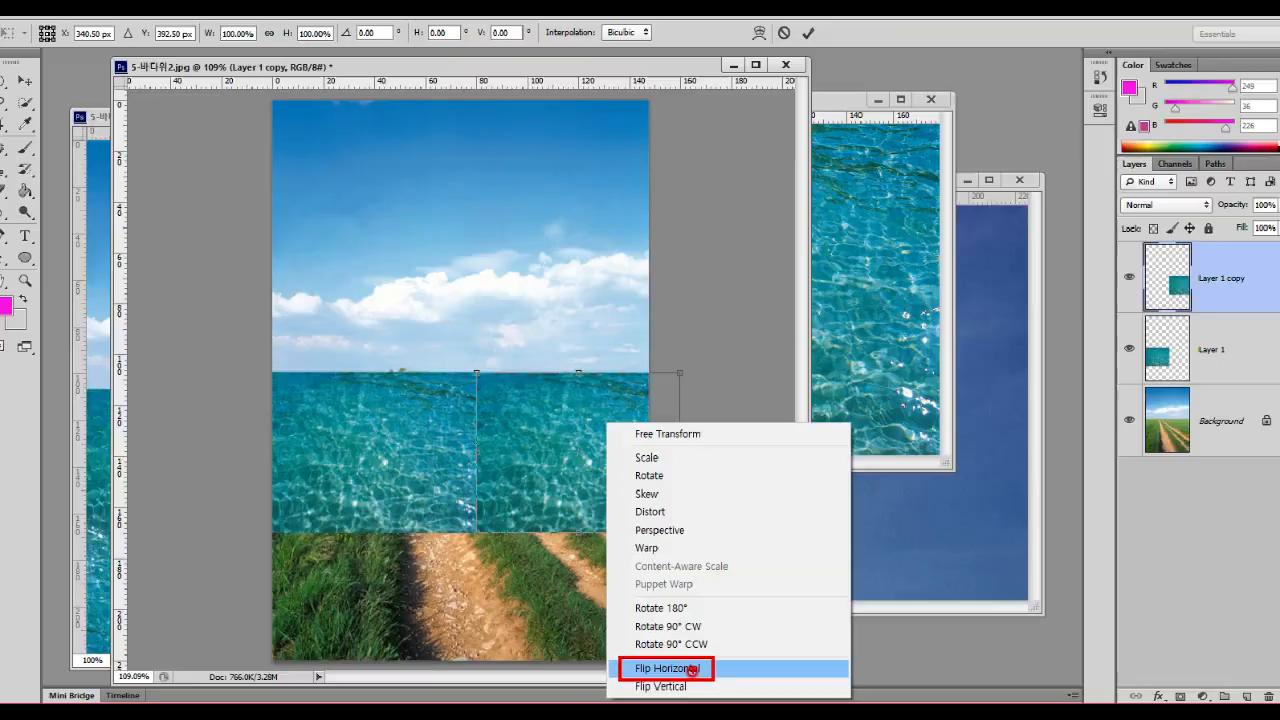
pyautogui.click(700, 603)
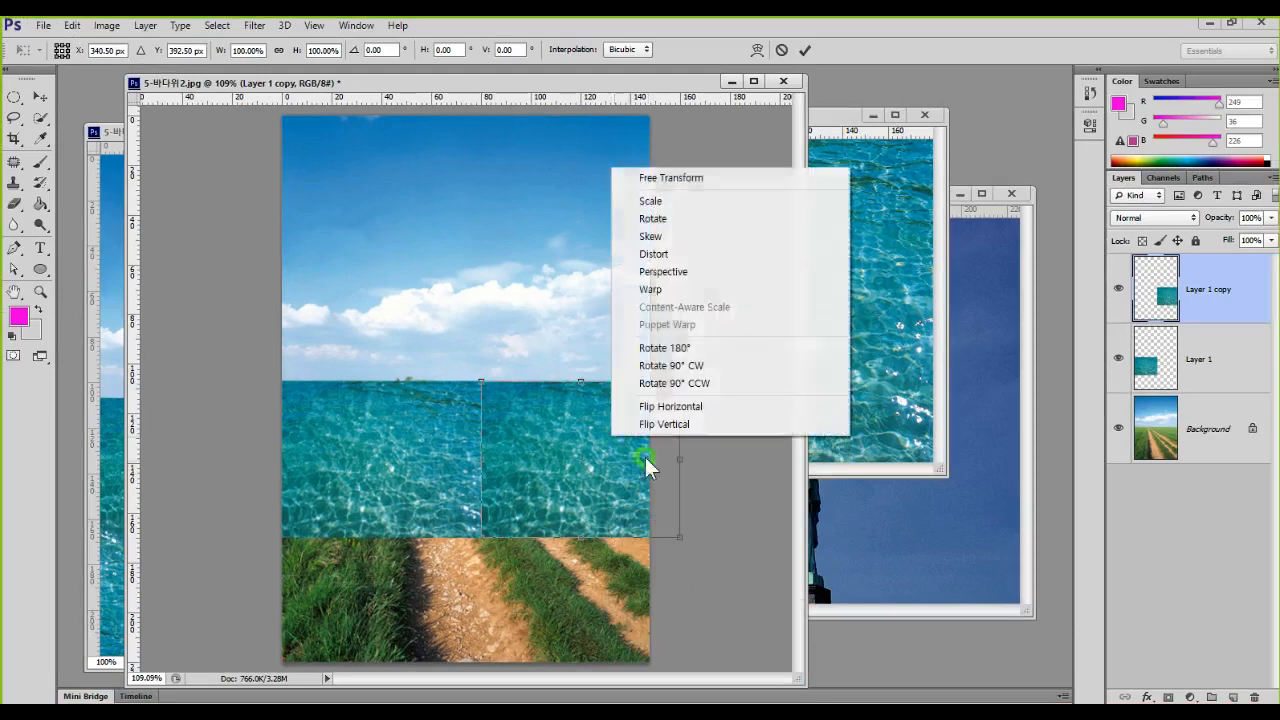
pyautogui.click(688, 421)
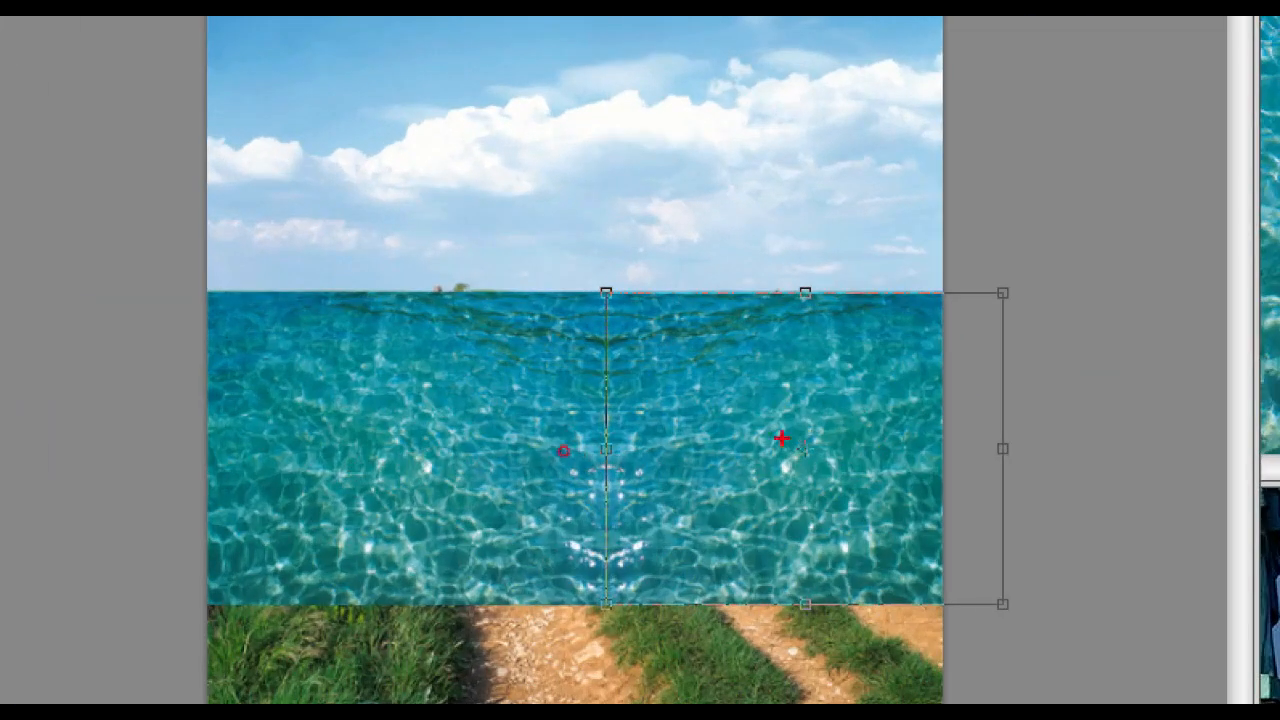
pyautogui.moveTo(762, 408)
pyautogui.mouseDown()
pyautogui.moveTo(794, 491)
pyautogui.moveTo(910, 496)
pyautogui.mouseUp()
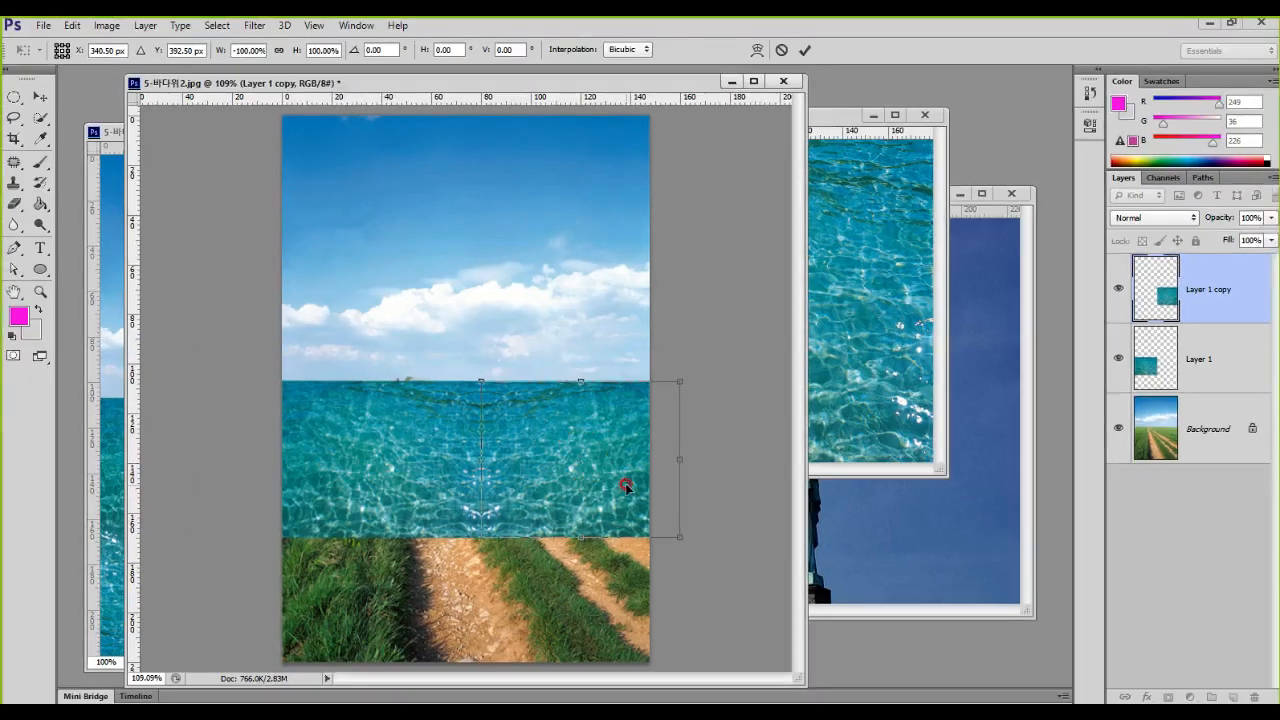
pyautogui.press('Return')
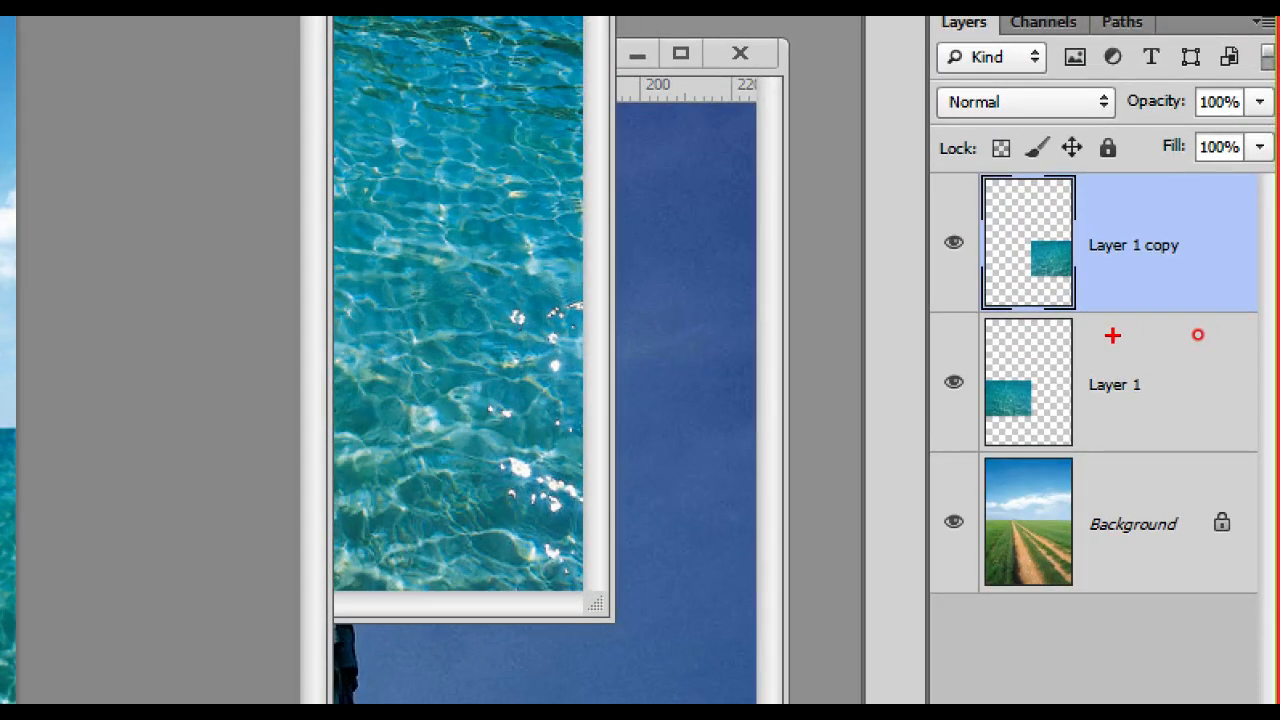
# Step: Select Layer 1 copy and Layer 1 together and merge the two water tiles into one layer
pyautogui.moveTo(1048, 237)
pyautogui.mouseDown()
pyautogui.moveTo(1080, 250)
pyautogui.moveTo(1105, 225)
pyautogui.mouseUp()
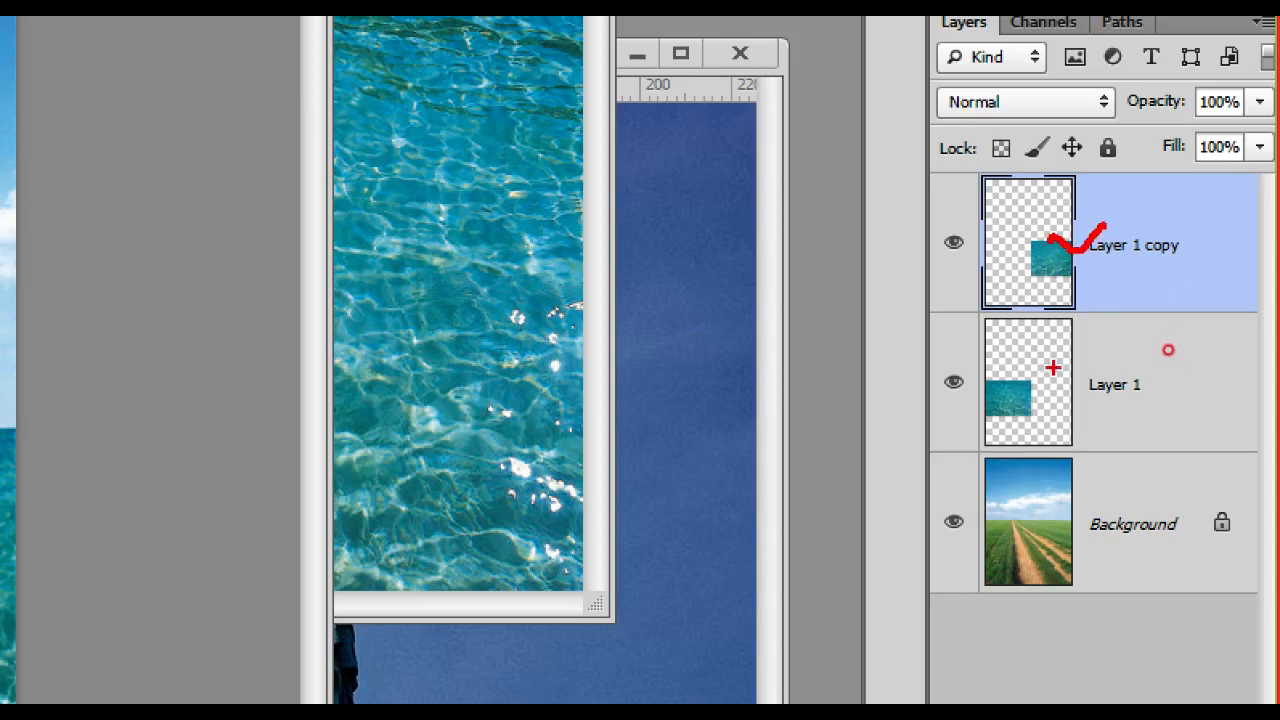
pyautogui.moveTo(1053, 375); pyautogui.dragTo(1112, 342)
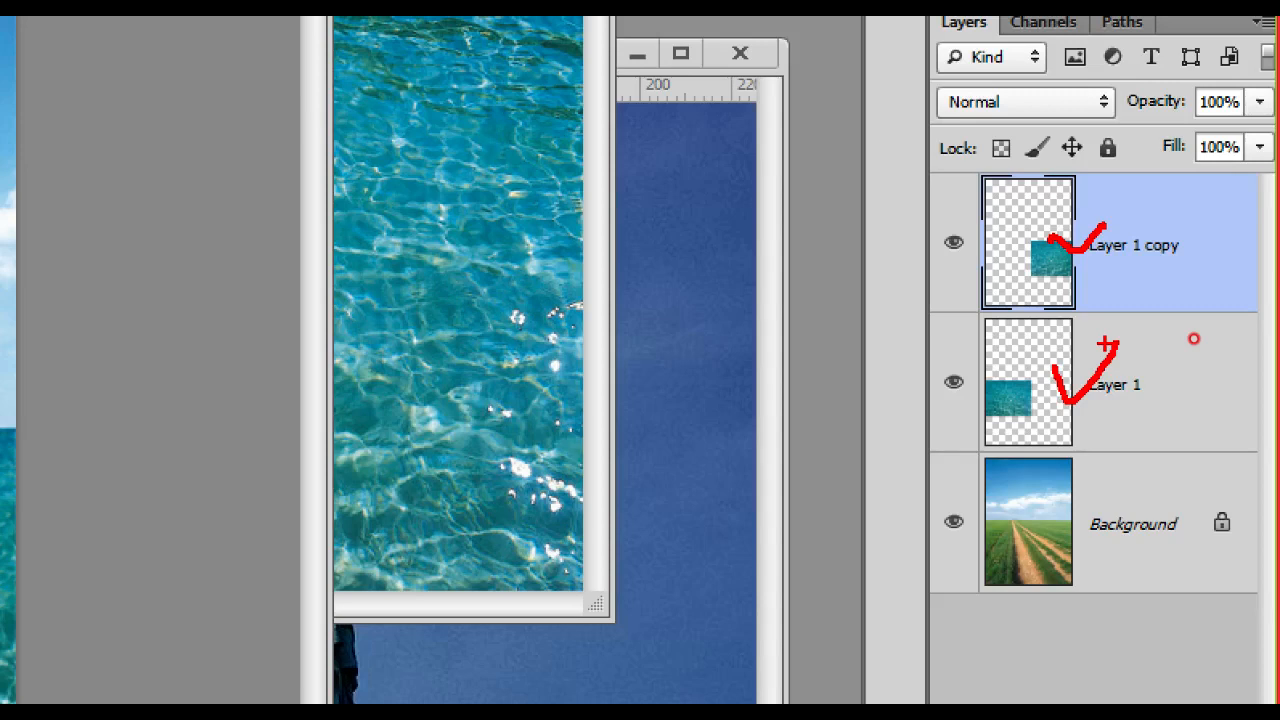
pyautogui.press('e')
pyautogui.moveTo(1055, 231); pyautogui.dragTo(1112, 228)
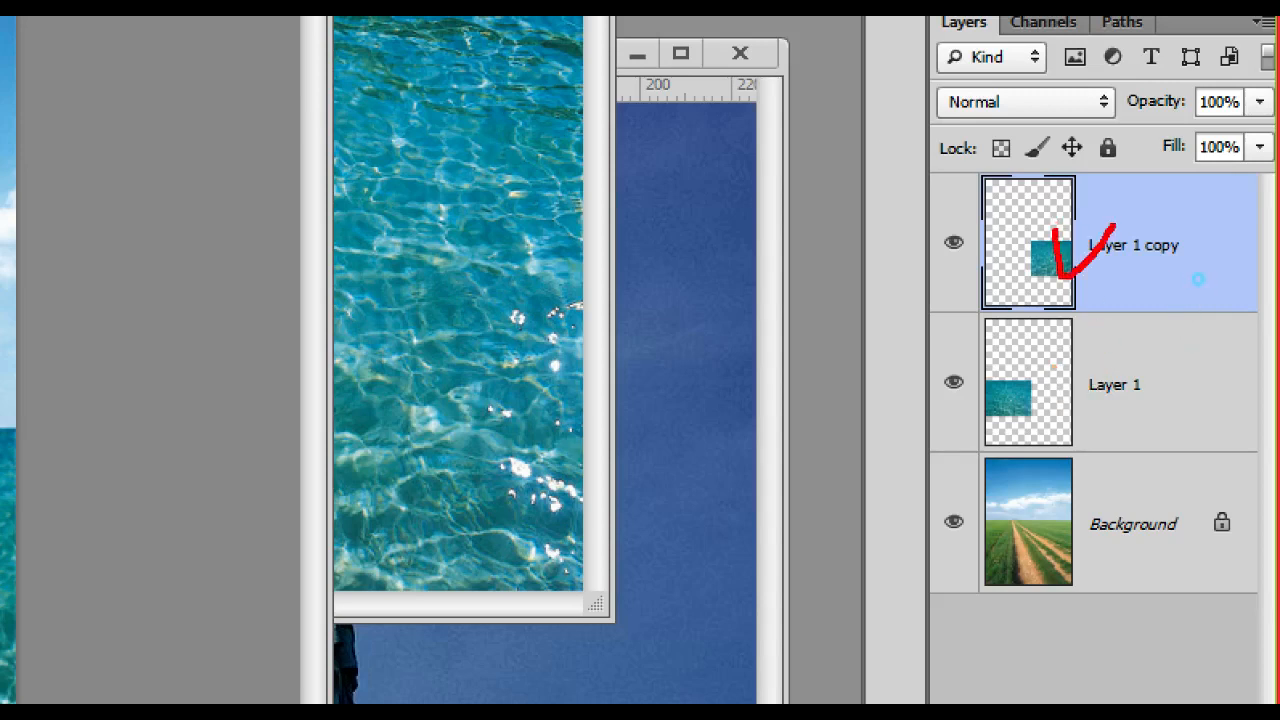
pyautogui.moveTo(1063, 383); pyautogui.dragTo(1108, 377)
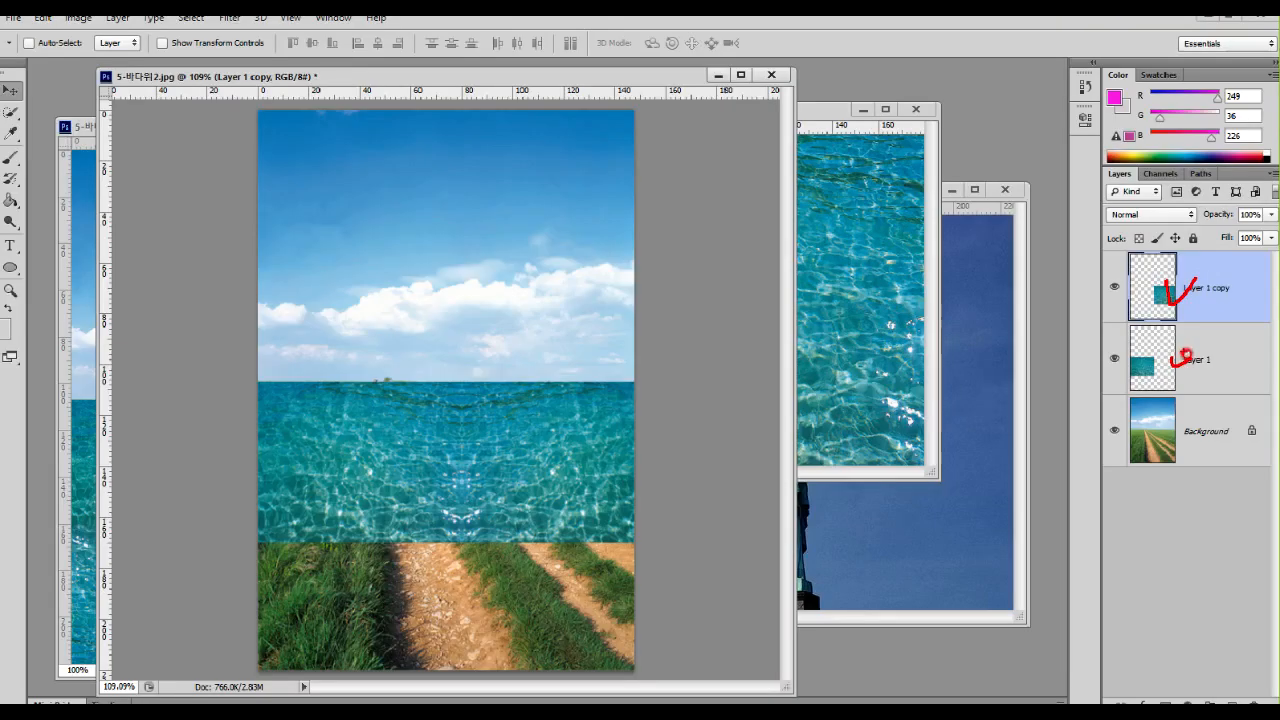
pyautogui.keyDown('shift'); pyautogui.click(1192, 358); pyautogui.keyUp('shift')
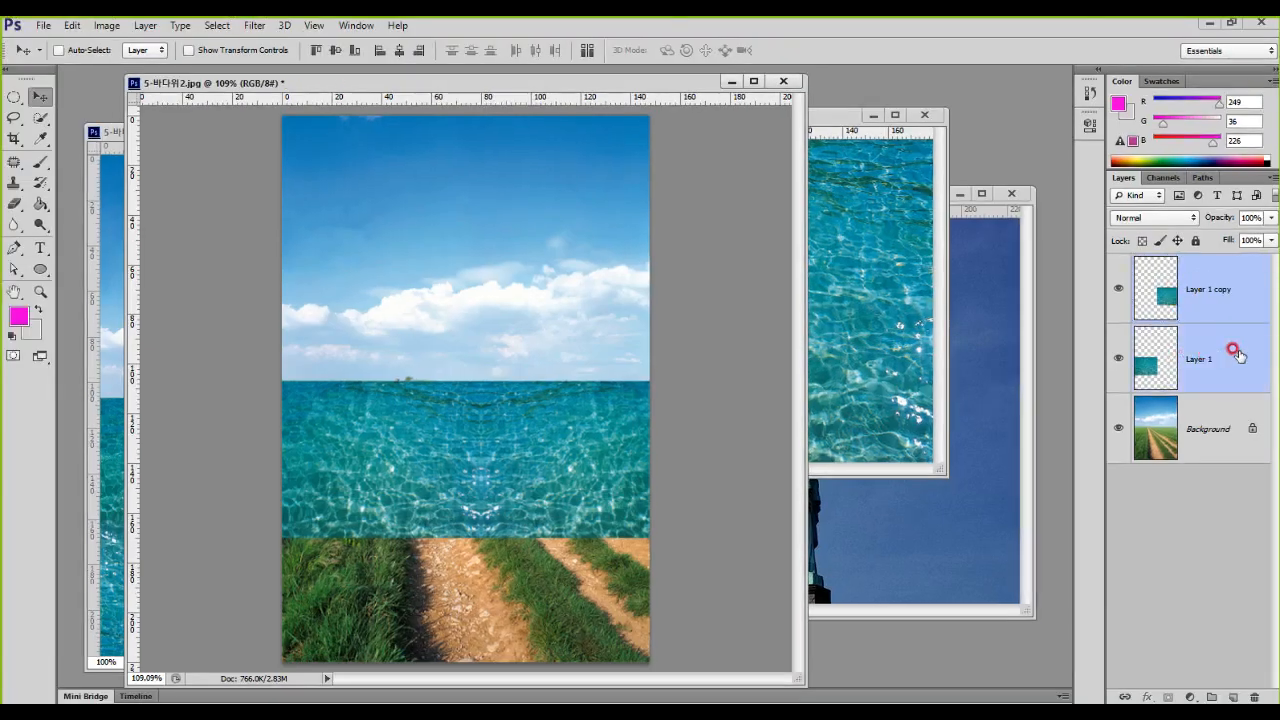
pyautogui.moveTo(963, 175)
pyautogui.mouseDown()
pyautogui.moveTo(1000, 280)
pyautogui.moveTo(1200, 434)
pyautogui.moveTo(1275, 468)
pyautogui.mouseUp()
pyautogui.hotkey('ctrl', 'e')
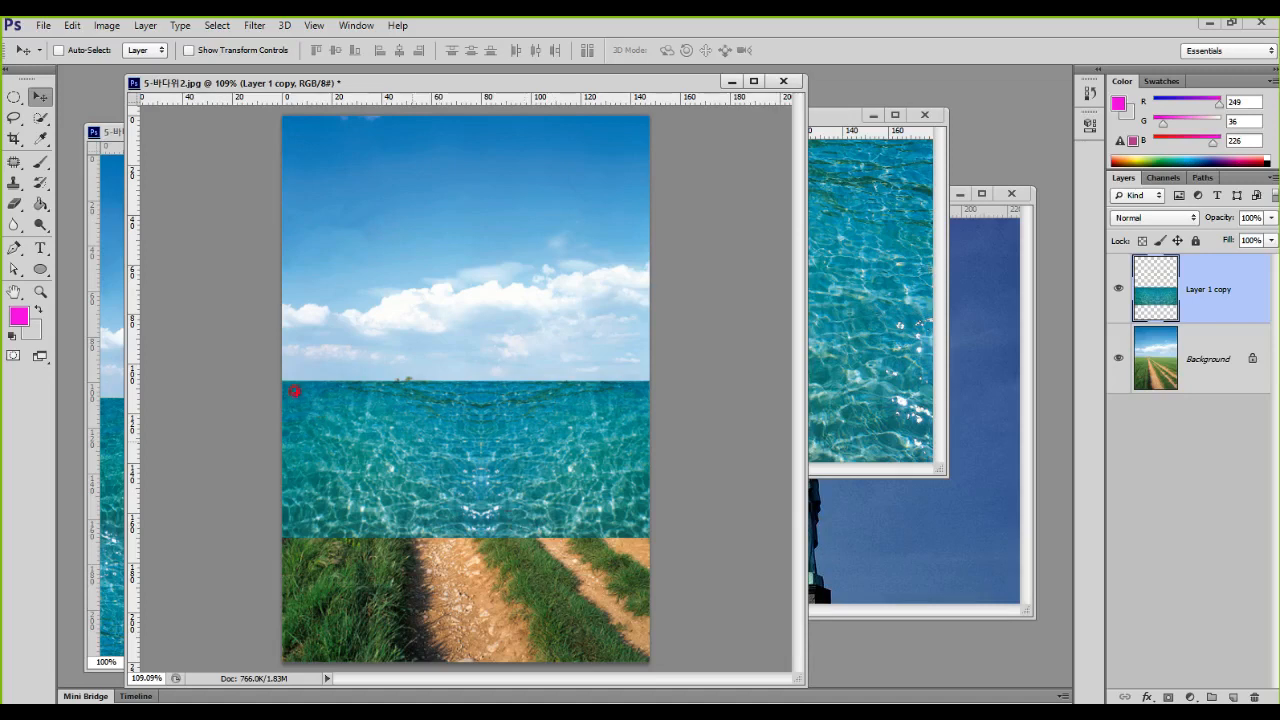
# Step: Duplicate the merged water strip and place the copy directly below it to cover the remaining road and grass
pyautogui.moveTo(260, 371)
pyautogui.mouseDown()
pyautogui.moveTo(293, 432)
pyautogui.moveTo(499, 519)
pyautogui.moveTo(683, 532)
pyautogui.mouseUp()
pyautogui.moveTo(642, 482)
pyautogui.mouseDown()
pyautogui.moveTo(702, 496)
pyautogui.moveTo(638, 580)
pyautogui.moveTo(640, 560)
pyautogui.moveTo(635, 586)
pyautogui.moveTo(688, 596)
pyautogui.mouseUp()
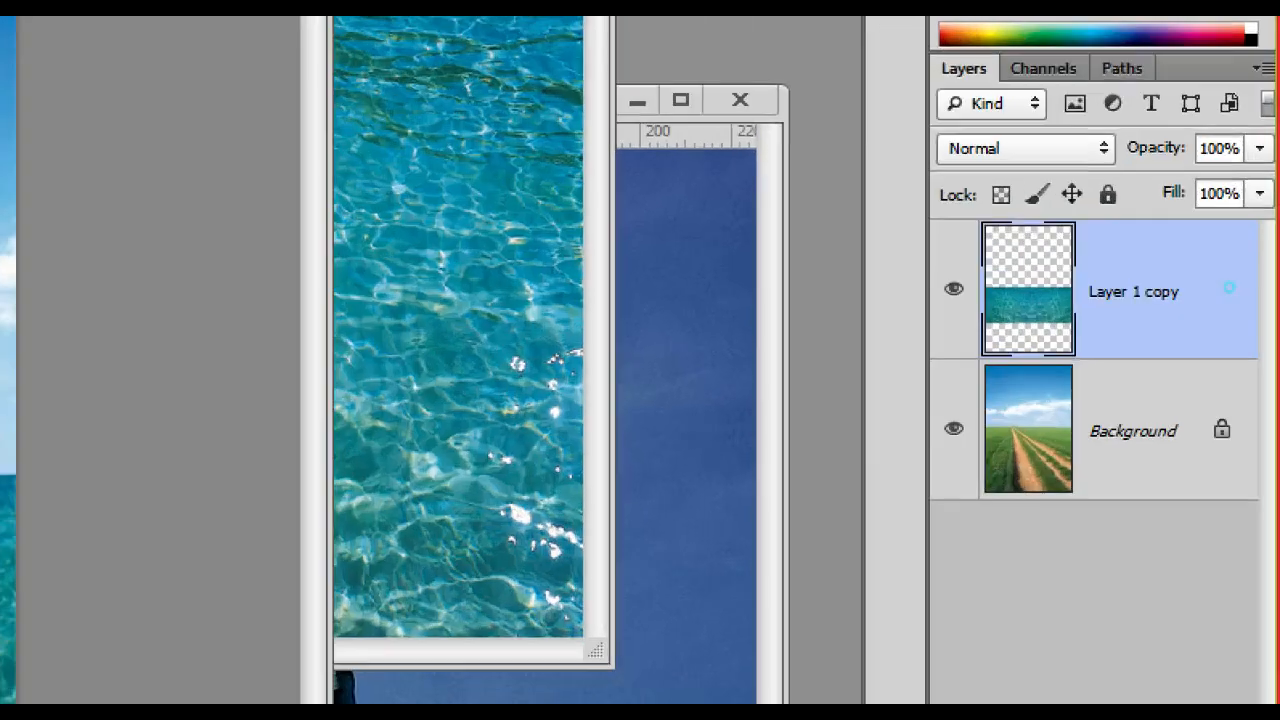
pyautogui.moveTo(1119, 261)
pyautogui.mouseDown()
pyautogui.moveTo(1128, 310)
pyautogui.moveTo(1180, 258)
pyautogui.mouseUp()
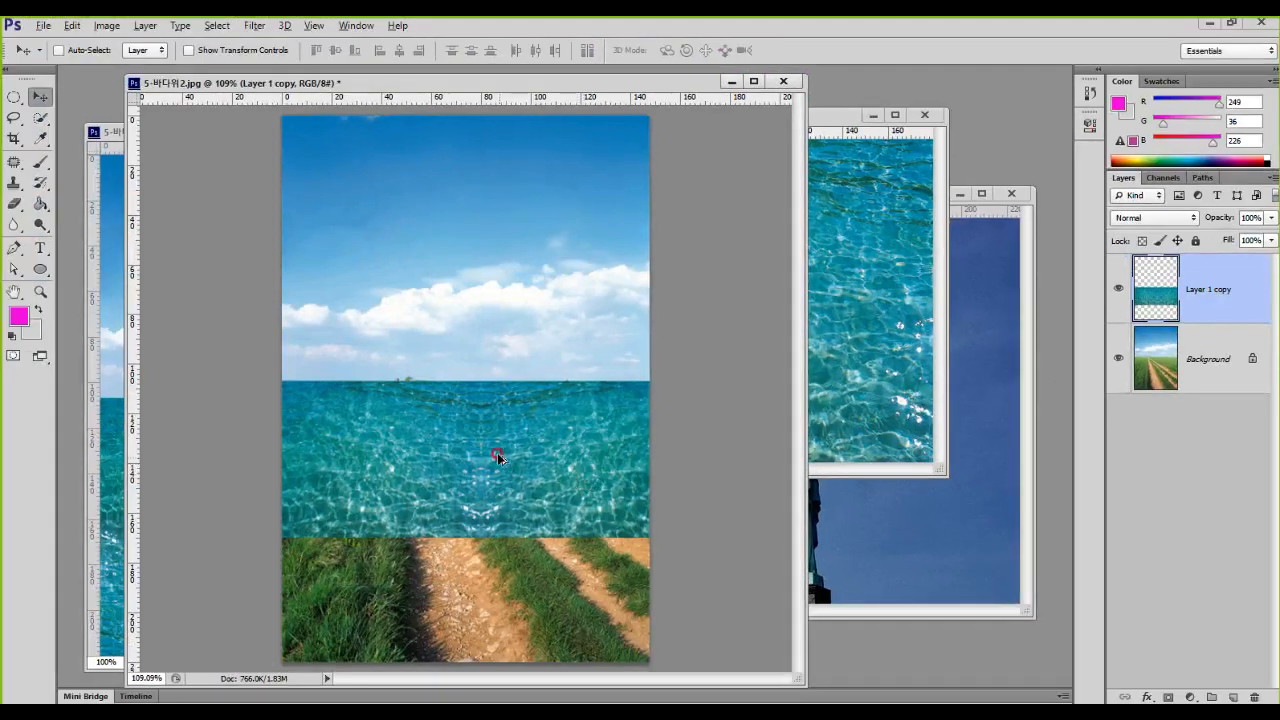
pyautogui.moveTo(498, 456); pyautogui.dragTo(488, 597)
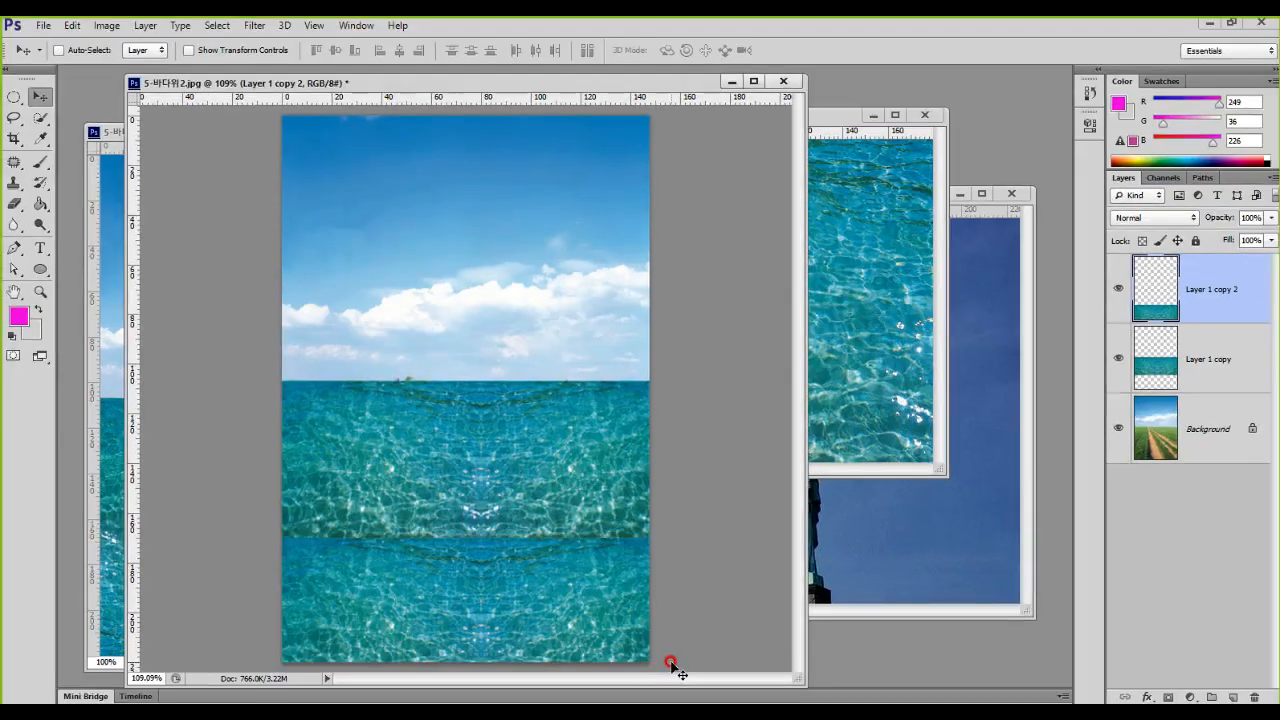
# Step: Flip the duplicated lower strip, Layer 1 copy 2, vertically to mirror the upper one and apply the transform
pyautogui.hotkey('ctrl', 't')
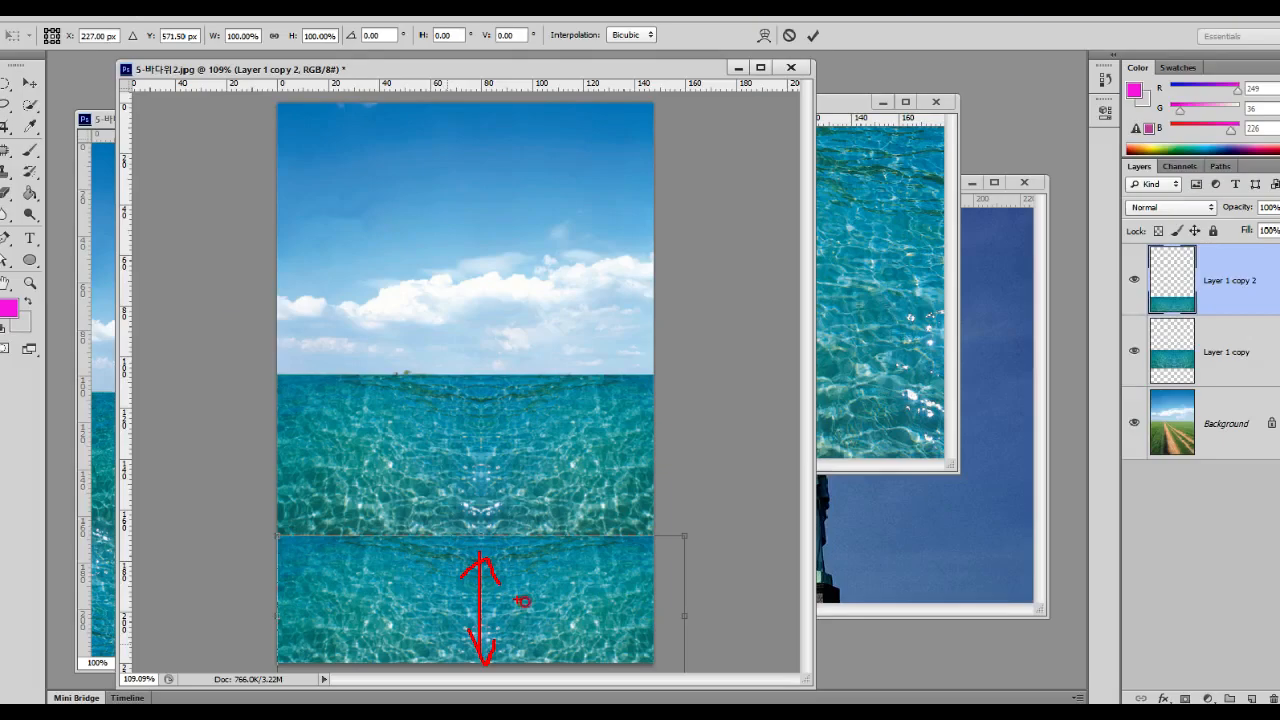
pyautogui.rightClick(715, 565)
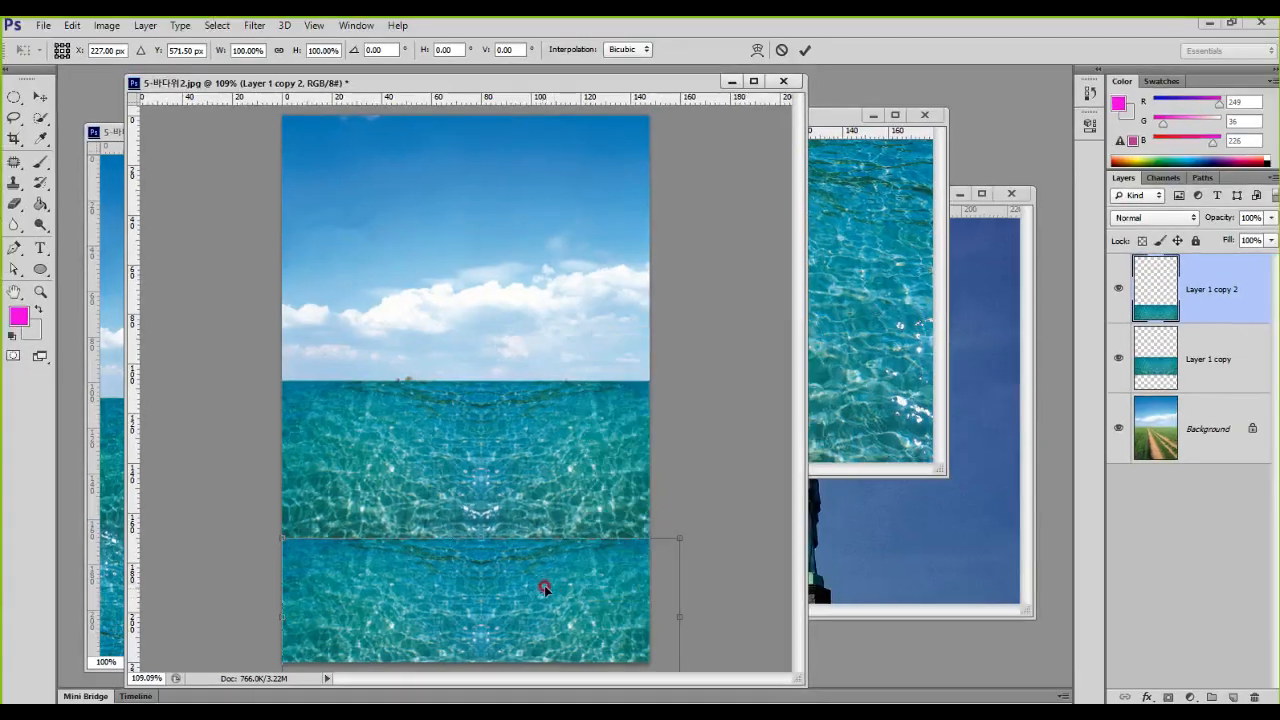
pyautogui.rightClick(541, 585)
pyautogui.click(597, 573)
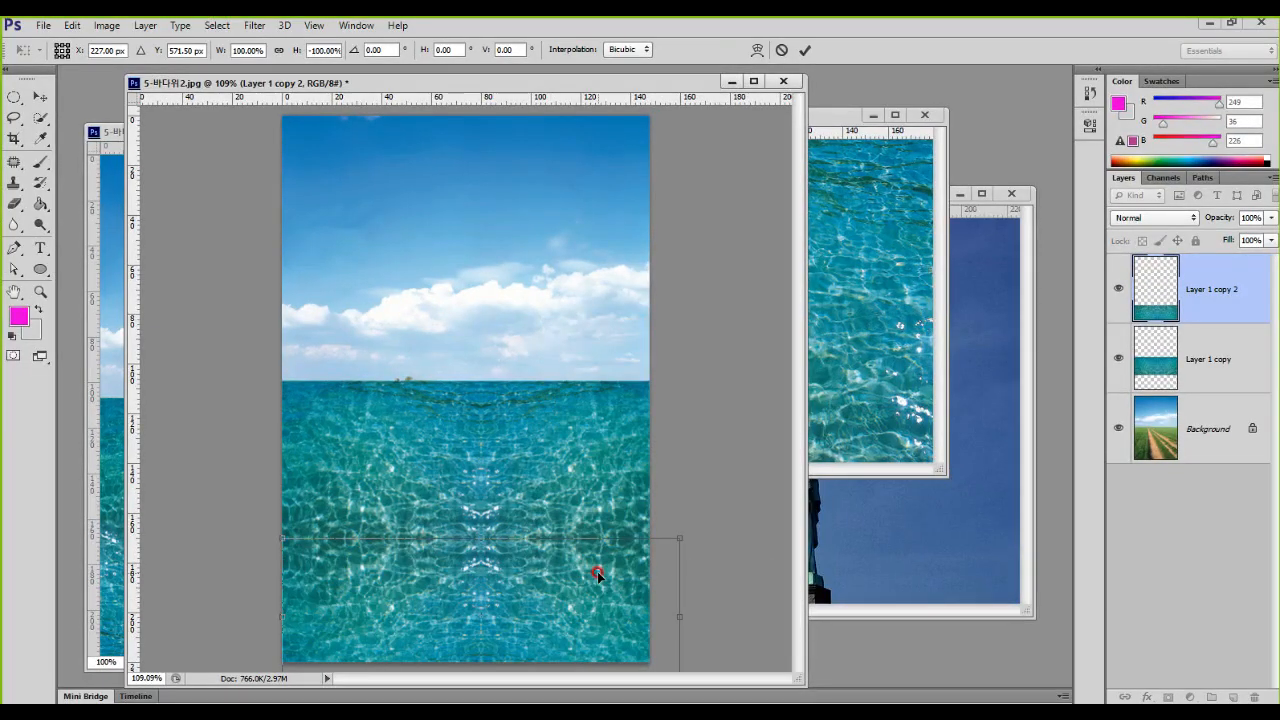
pyautogui.press('Return')
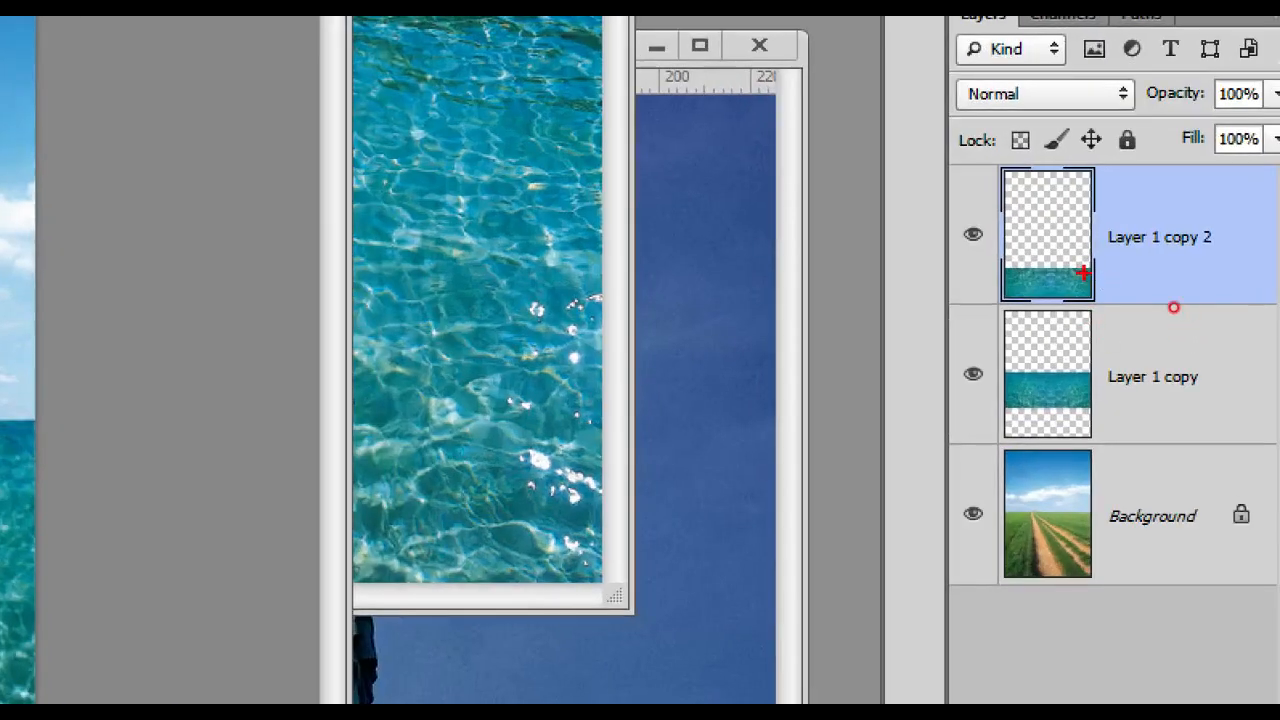
# Step: Merge the upper and lower water strips, Layer 1 copy and Layer 1 copy 2, into a single sea layer
pyautogui.moveTo(1040, 205)
pyautogui.mouseDown()
pyautogui.moveTo(988, 232)
pyautogui.moveTo(1000, 352)
pyautogui.moveTo(1052, 368)
pyautogui.moveTo(985, 384)
pyautogui.mouseUp()
pyautogui.moveTo(991, 216)
pyautogui.mouseDown()
pyautogui.moveTo(1041, 206)
pyautogui.moveTo(1004, 243)
pyautogui.mouseUp()
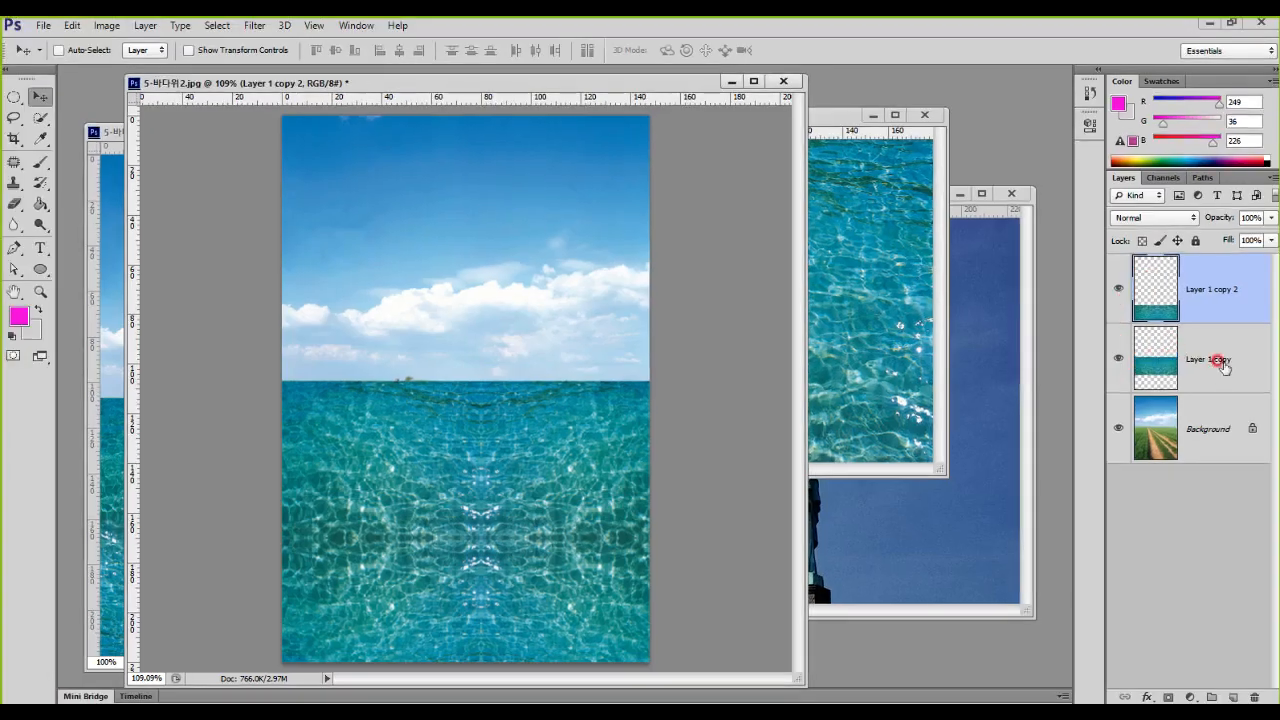
pyautogui.keyDown('shift'); pyautogui.click(1180, 371); pyautogui.keyUp('shift')
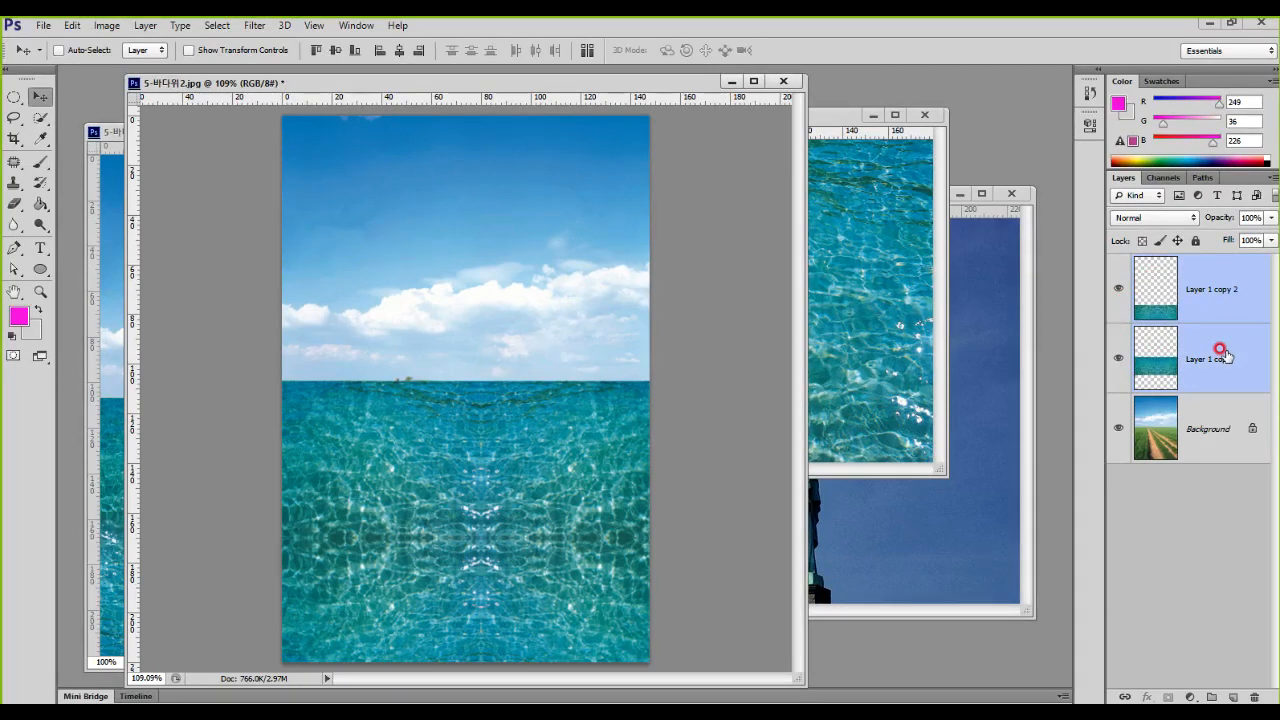
pyautogui.hotkey('ctrl', 'e')
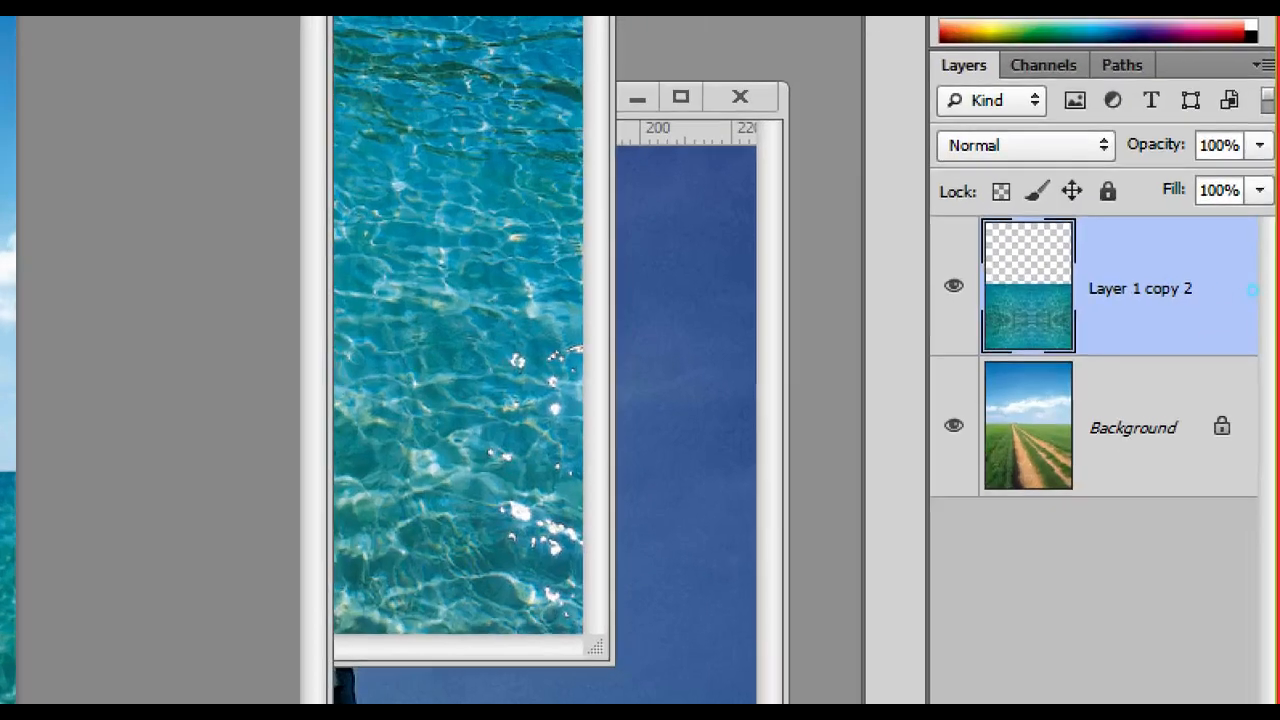
pyautogui.moveTo(1124, 248)
pyautogui.mouseDown()
pyautogui.moveTo(1188, 318)
pyautogui.moveTo(1270, 333)
pyautogui.mouseUp()
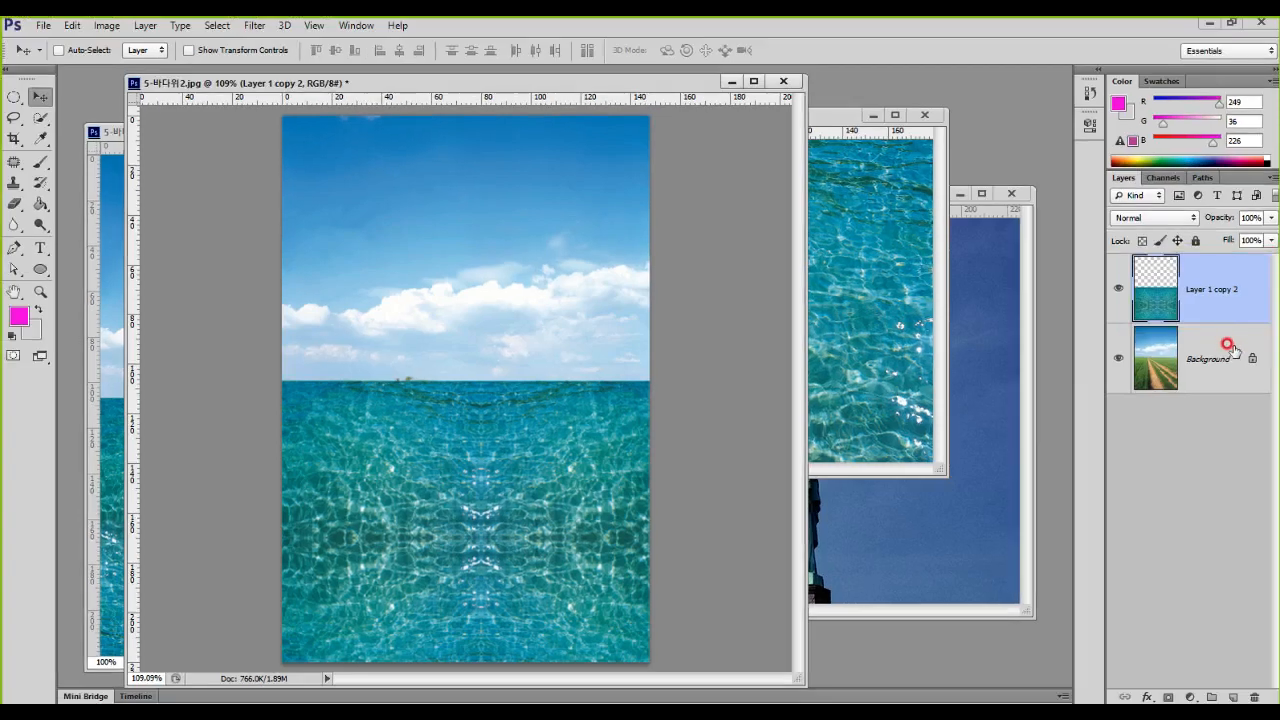
# Step: Copy the Statue of Liberty photo into 5-바다위2.jpg as a new layer above the merged sea layer
pyautogui.click(908, 516)
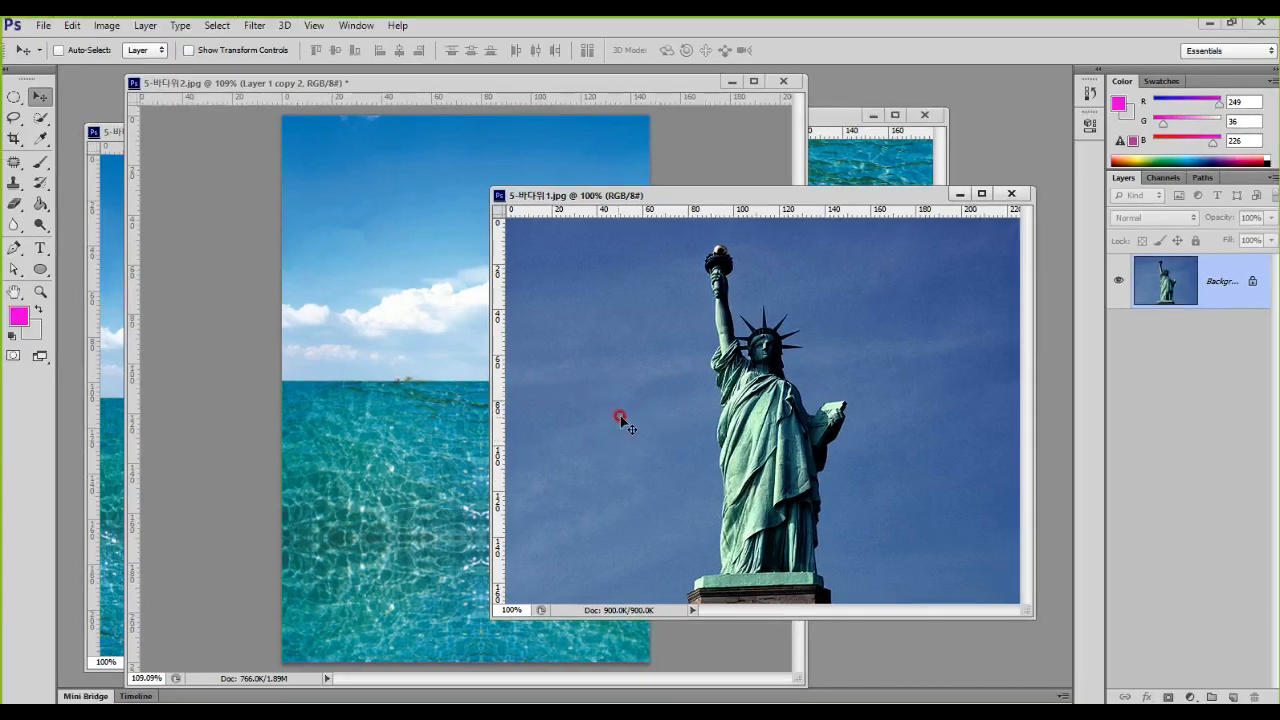
pyautogui.moveTo(620, 415); pyautogui.dragTo(454, 402)
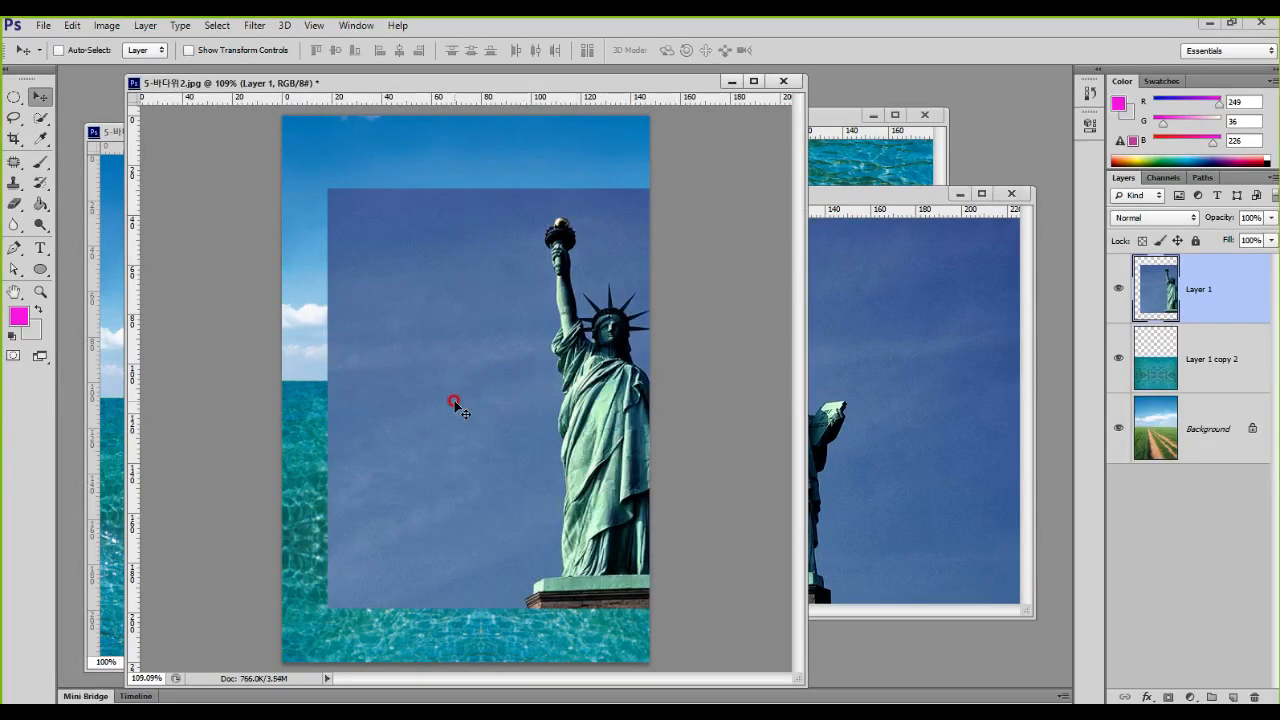
# Step: Undo the copied statue photo layer in 5-바다위2.jpg and bring 5-바다위1.jpg forward in an enlarged window
pyautogui.hotkey('ctrl', 'z')
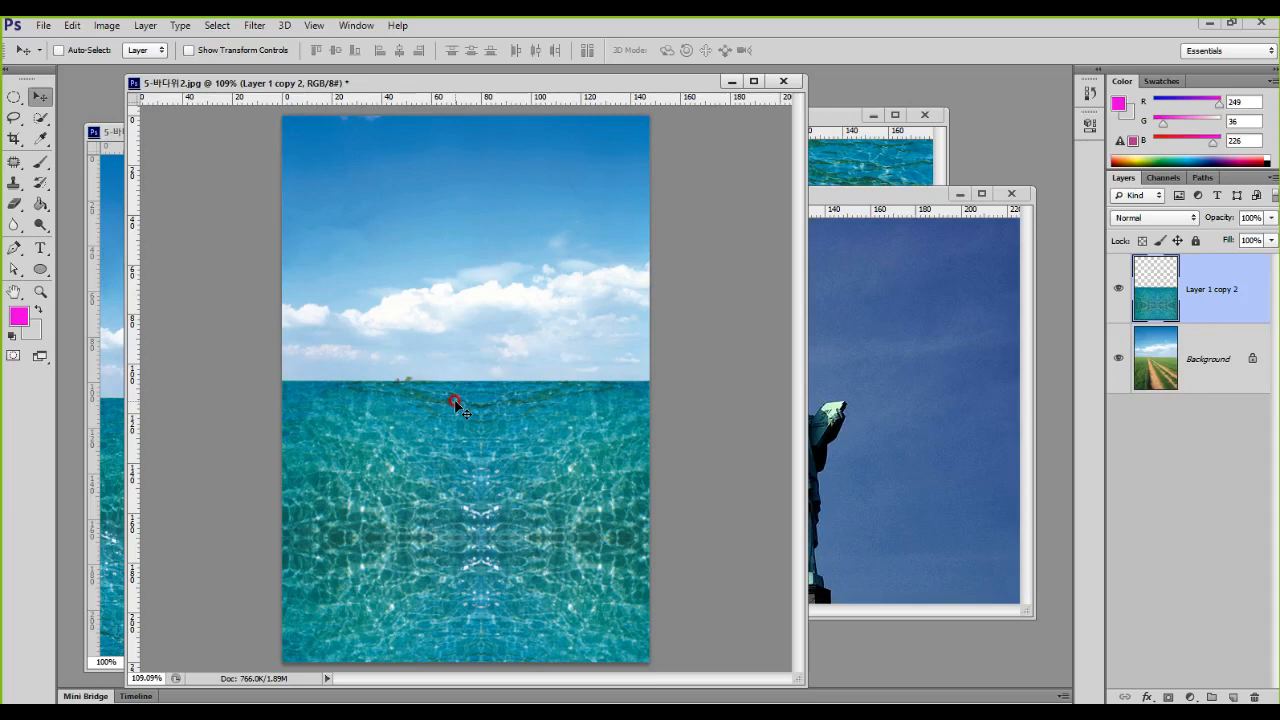
pyautogui.click(857, 376)
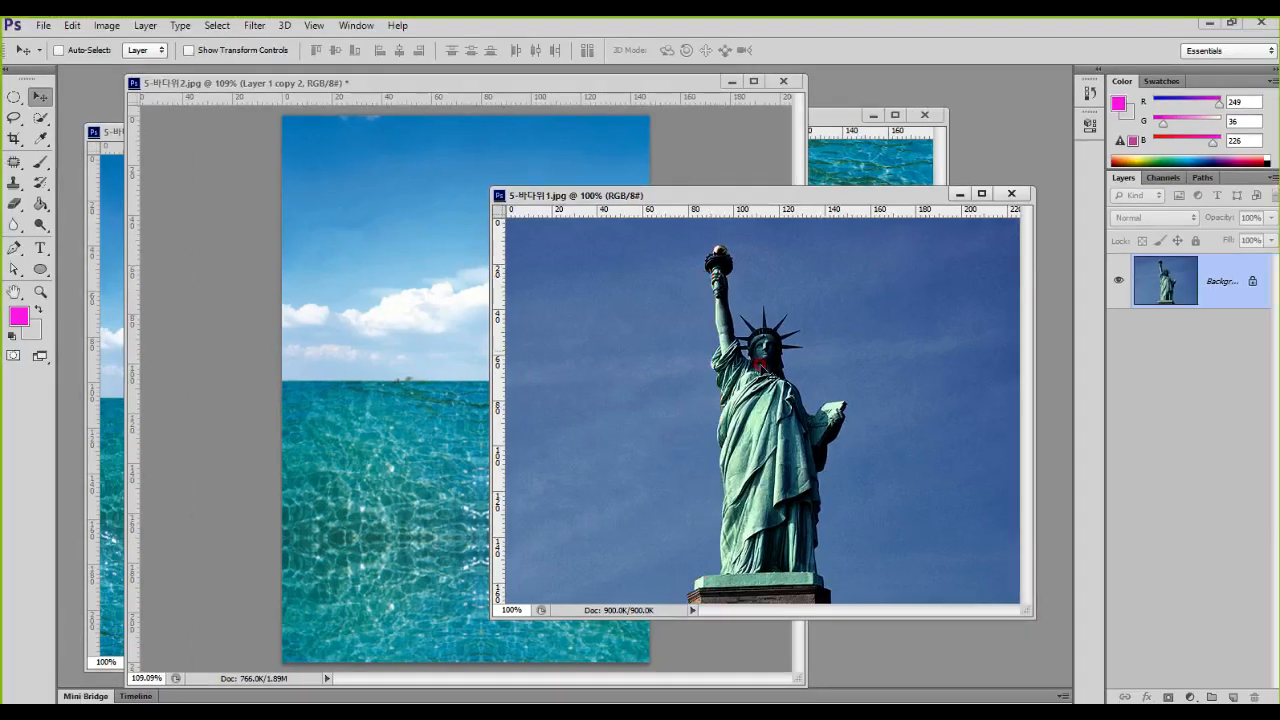
pyautogui.moveTo(843, 196); pyautogui.dragTo(885, 90)
pyautogui.moveTo(515, 513); pyautogui.dragTo(314, 698)
pyautogui.moveTo(282, 690); pyautogui.dragTo(182, 689)
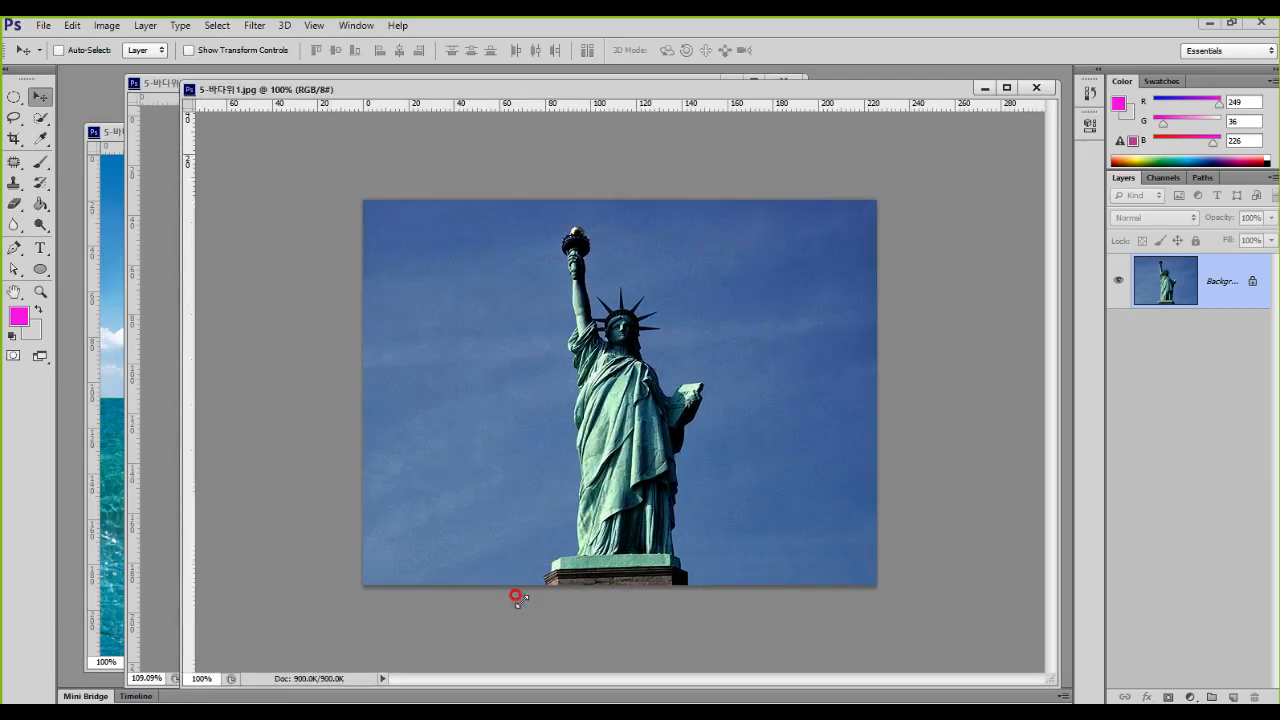
pyautogui.scroll(2, 600, 560)
pyautogui.scroll(1, 620, 546)
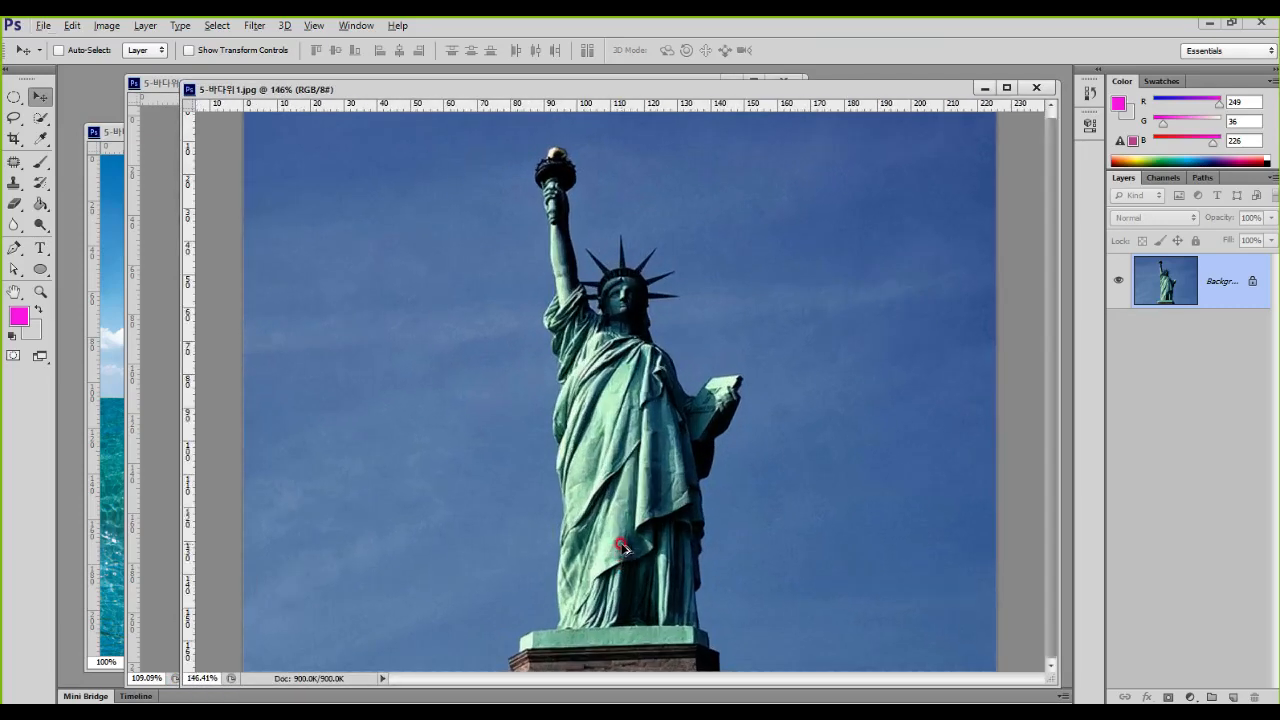
# Step: Select the statue's body, head and pedestal in 5-바다위1.jpg using the Quick Selection Tool with a brush size of 60
pyautogui.click(40, 118)
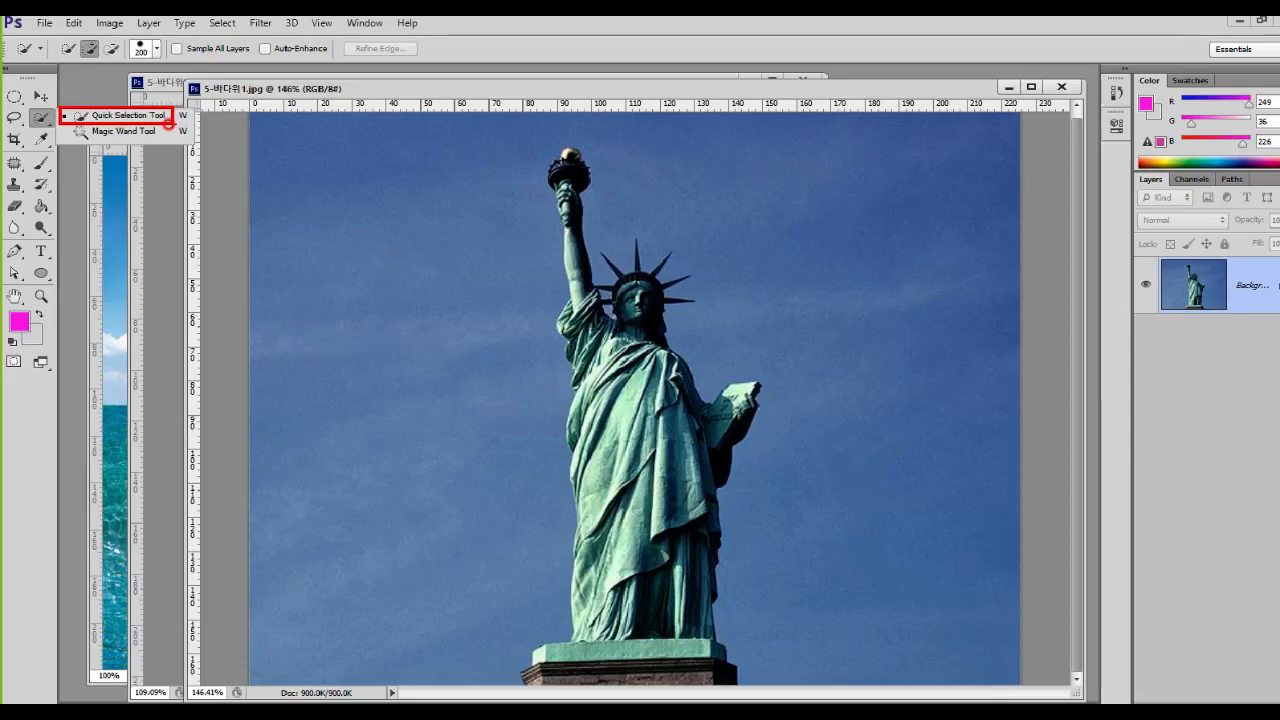
pyautogui.click(168, 121)
pyautogui.press('[')
pyautogui.press('[')
pyautogui.press('[')
pyautogui.press('[')
pyautogui.press('[')
pyautogui.press('[')
pyautogui.press('[')
pyautogui.press('[')
pyautogui.press('[')
pyautogui.press('[')
pyautogui.press(']')
pyautogui.press(']')
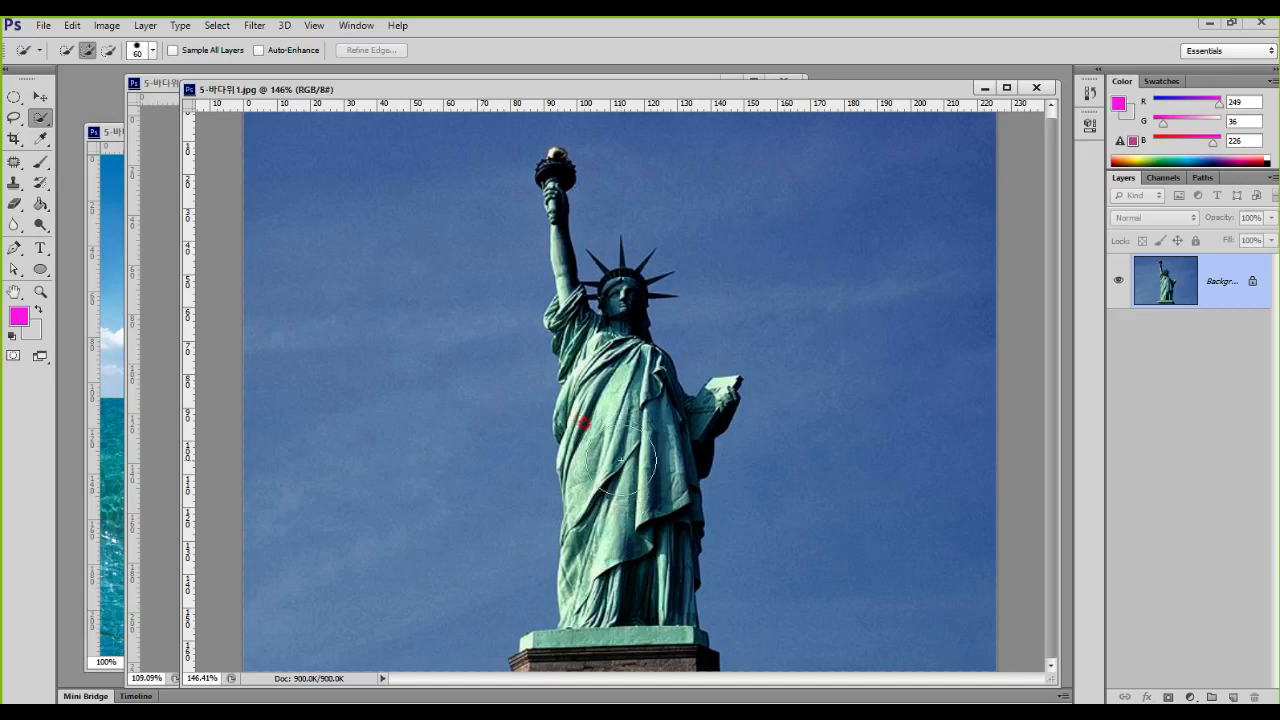
pyautogui.moveTo(615, 463)
pyautogui.mouseDown()
pyautogui.moveTo(590, 490)
pyautogui.moveTo(595, 605)
pyautogui.moveTo(617, 556)
pyautogui.moveTo(620, 440)
pyautogui.moveTo(605, 390)
pyautogui.moveTo(590, 420)
pyautogui.moveTo(652, 435)
pyautogui.moveTo(638, 405)
pyautogui.moveTo(585, 610)
pyautogui.moveTo(610, 500)
pyautogui.moveTo(575, 315)
pyautogui.moveTo(580, 330)
pyautogui.mouseUp()
# Step: Refine the selection edge at the pedestal's left corner using the Quick Selection Tool with brush size 10
pyautogui.press('[')
pyautogui.press('[')
pyautogui.press('[')
pyautogui.press('[')
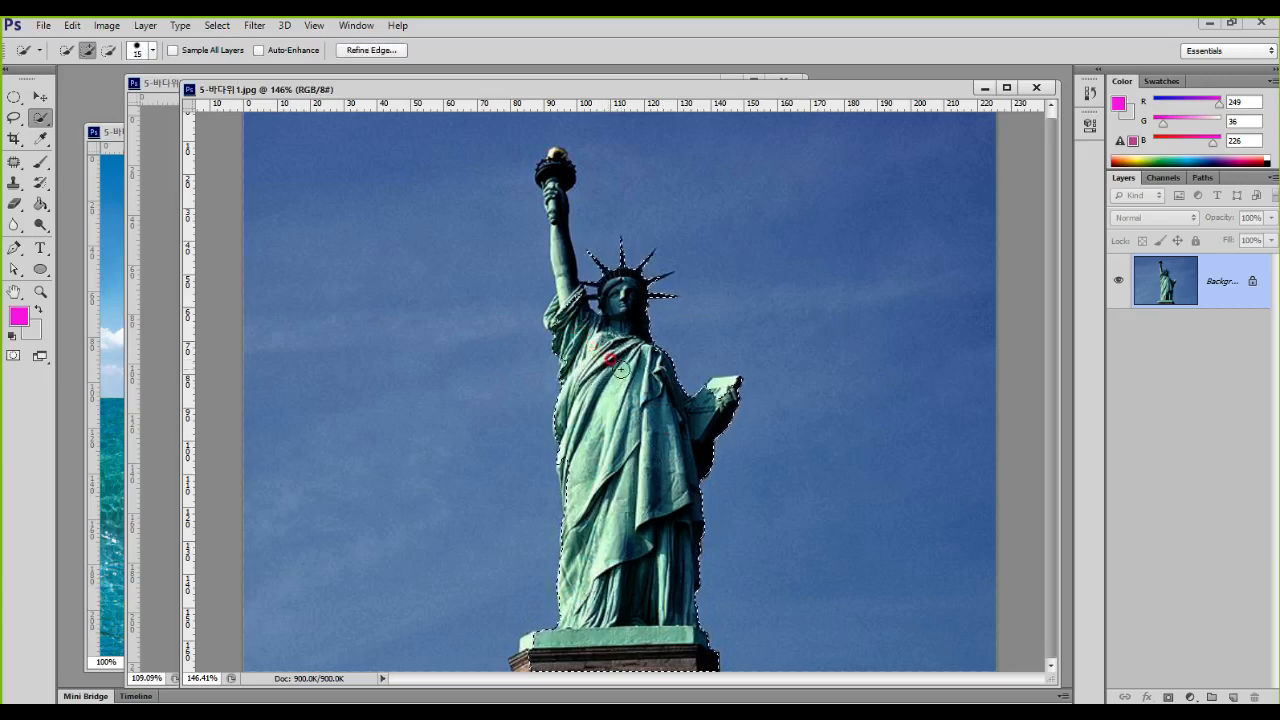
pyautogui.scroll(10, 542, 320)
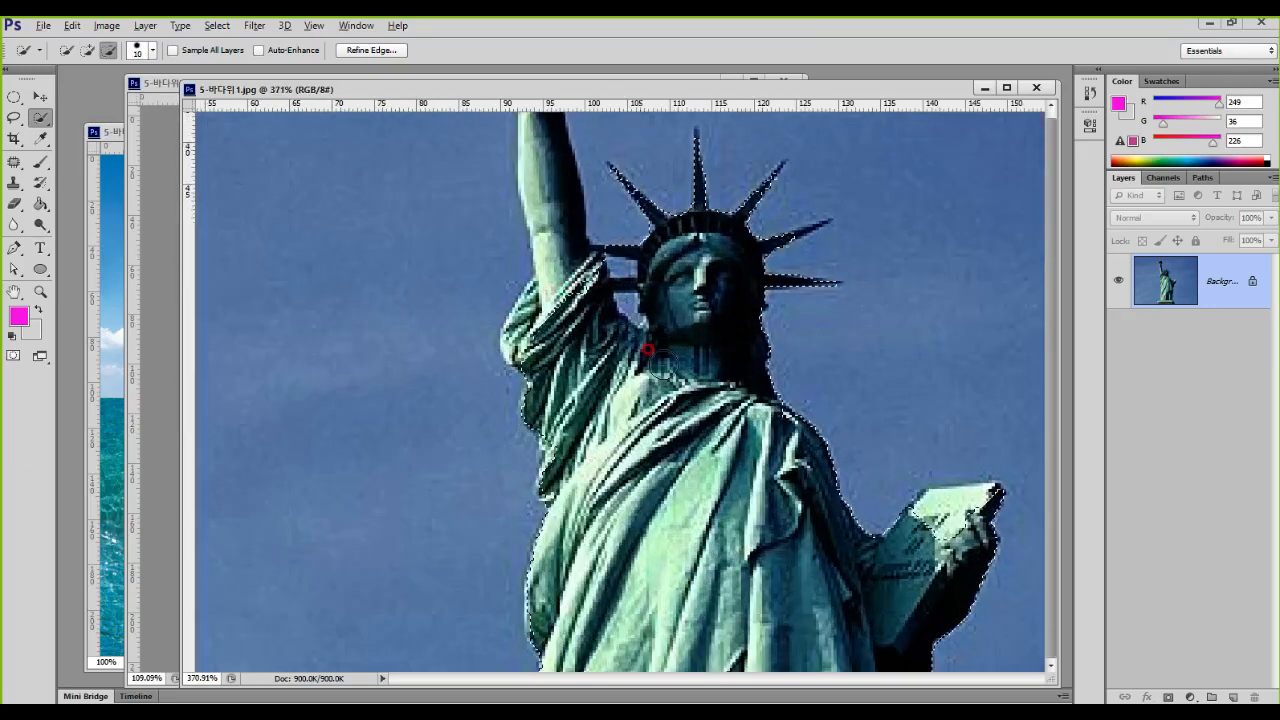
pyautogui.moveTo(675, 667)
pyautogui.mouseDown()
pyautogui.moveTo(705, 293)
pyautogui.moveTo(743, 123)
pyautogui.mouseUp()
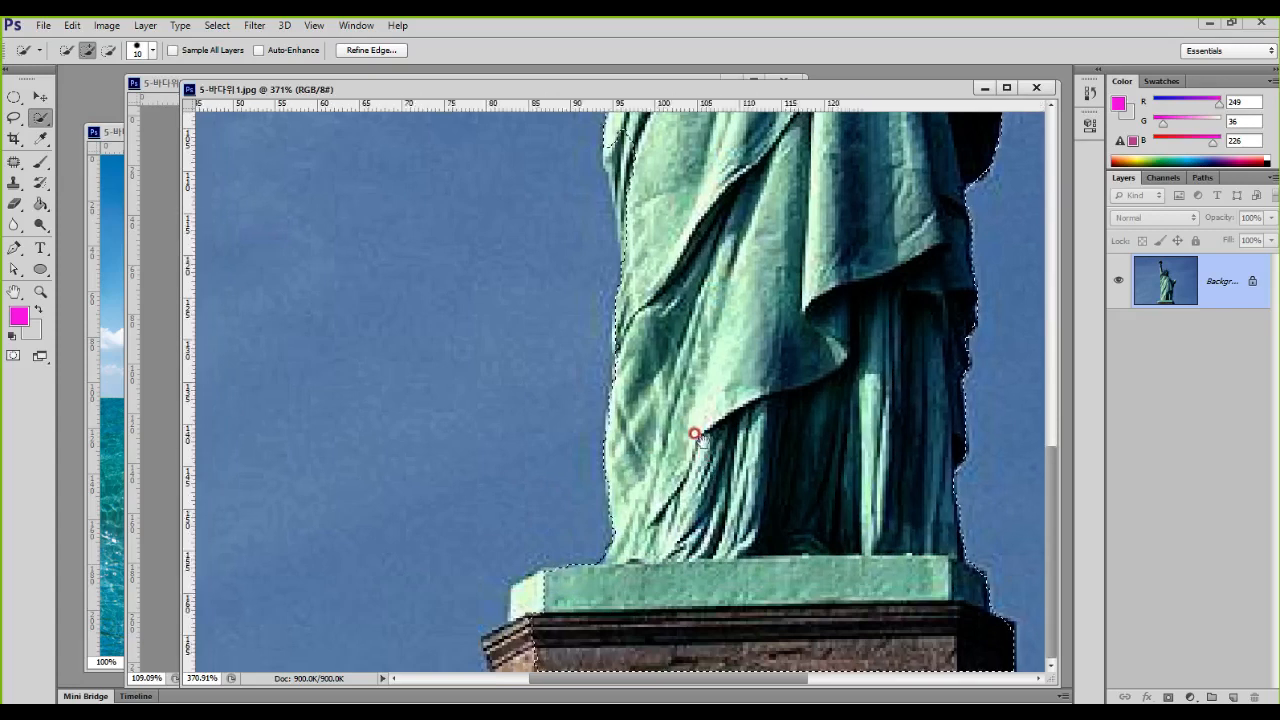
pyautogui.moveTo(622, 600)
pyautogui.mouseDown()
pyautogui.moveTo(534, 589)
pyautogui.moveTo(530, 618)
pyautogui.mouseUp()
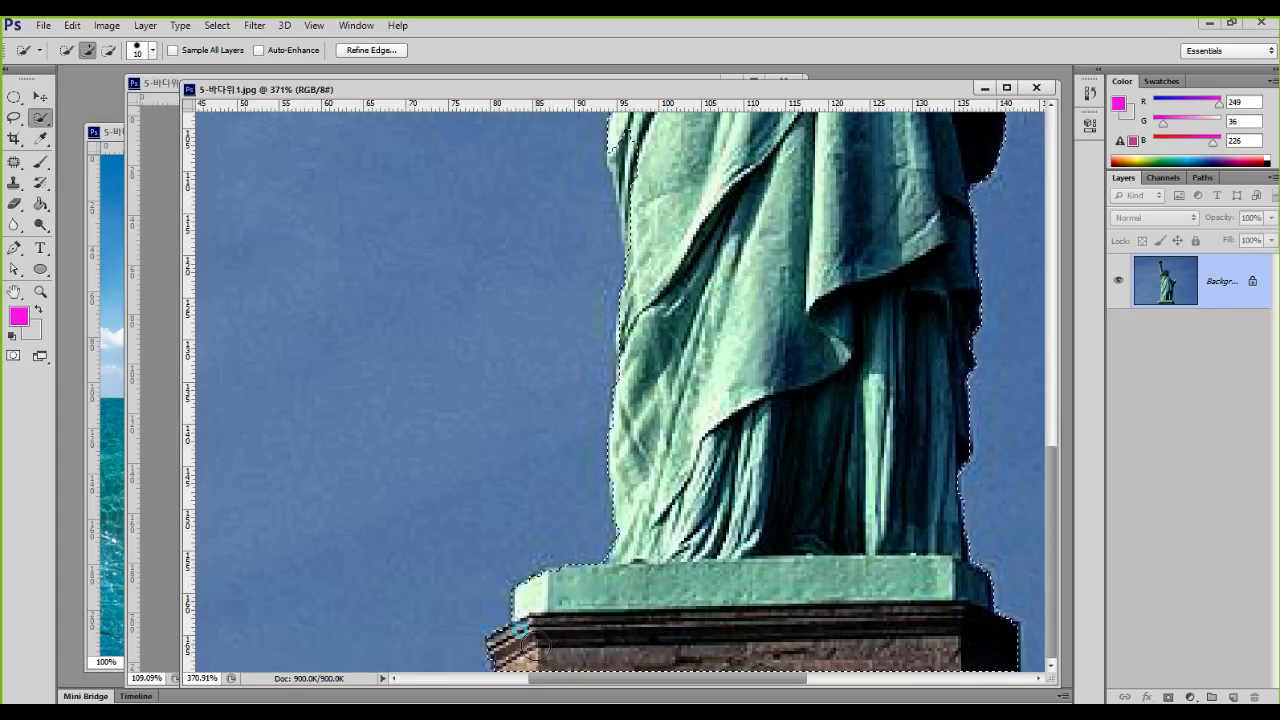
# Step: Add the statue's raised arm, hand and torch to the selection with a small Quick Selection brush
pyautogui.moveTo(778, 130); pyautogui.dragTo(688, 420)
pyautogui.moveTo(622, 190); pyautogui.dragTo(644, 305)
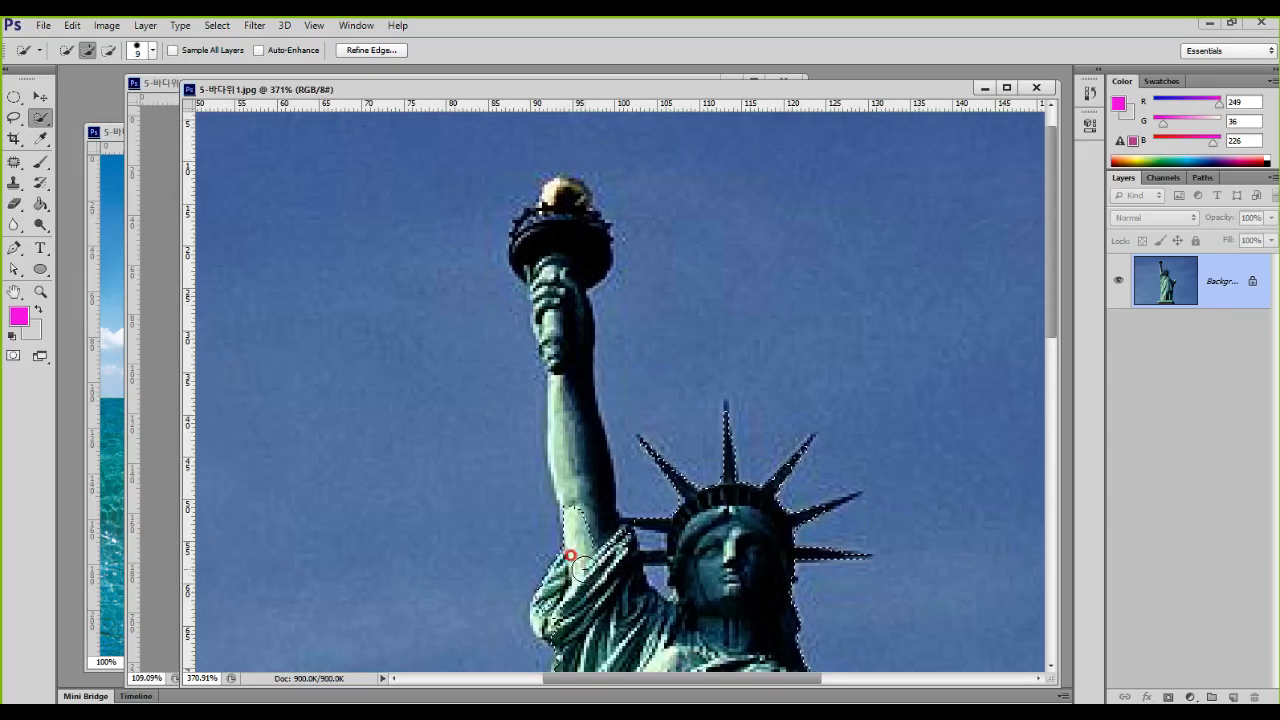
pyautogui.moveTo(553, 272)
pyautogui.mouseDown()
pyautogui.moveTo(548, 225)
pyautogui.moveTo(564, 193)
pyautogui.mouseUp()
pyautogui.moveTo(561, 301); pyautogui.dragTo(553, 328)
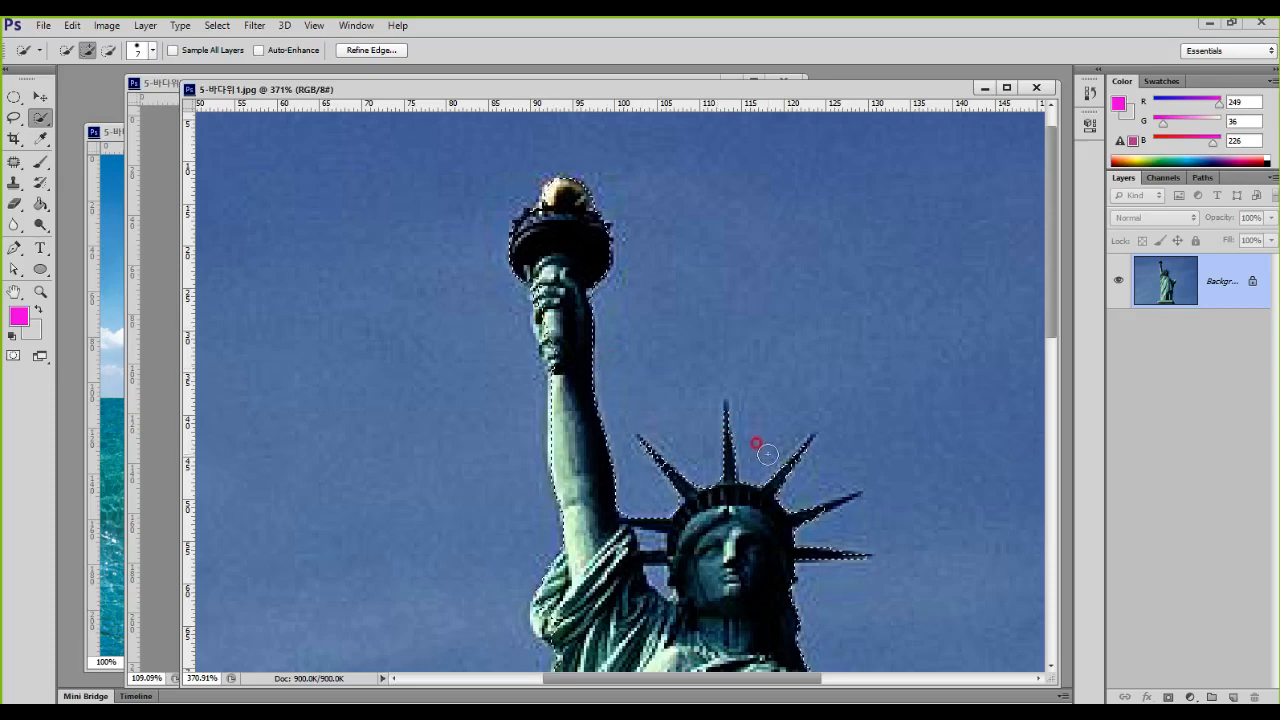
pyautogui.scroll(5, 866, 512)
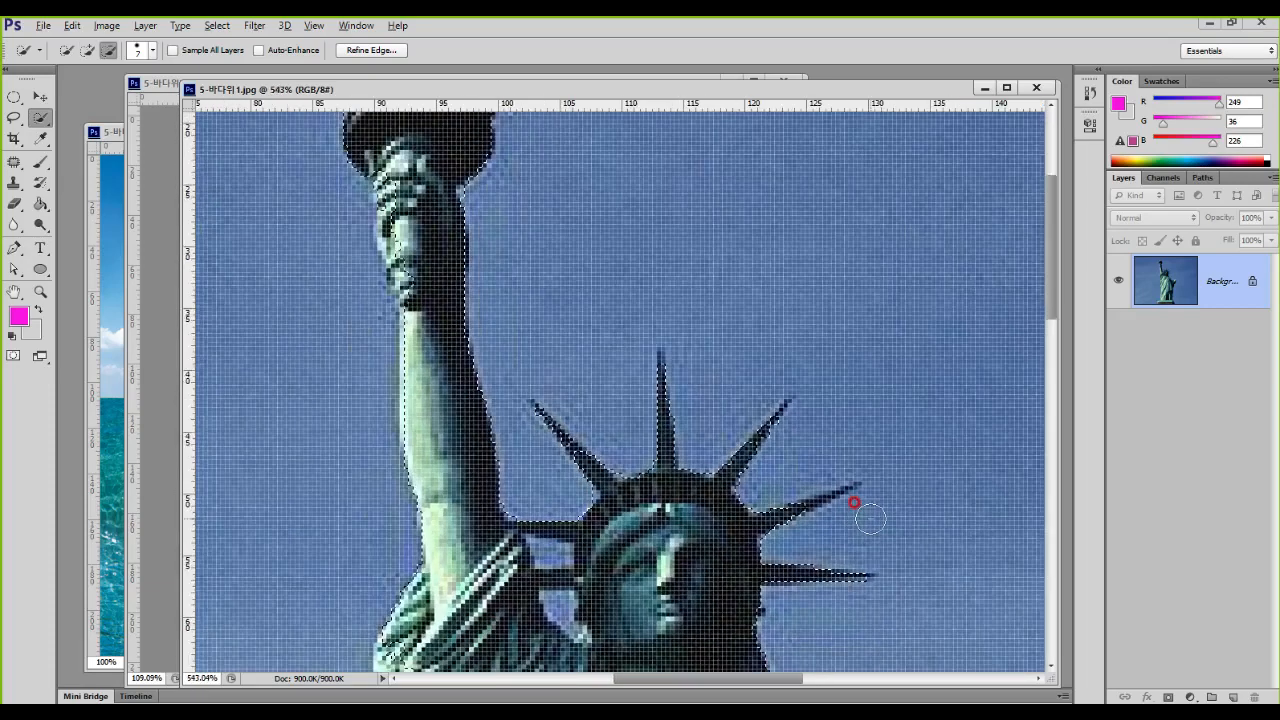
pyautogui.scroll(-1, 870, 518)
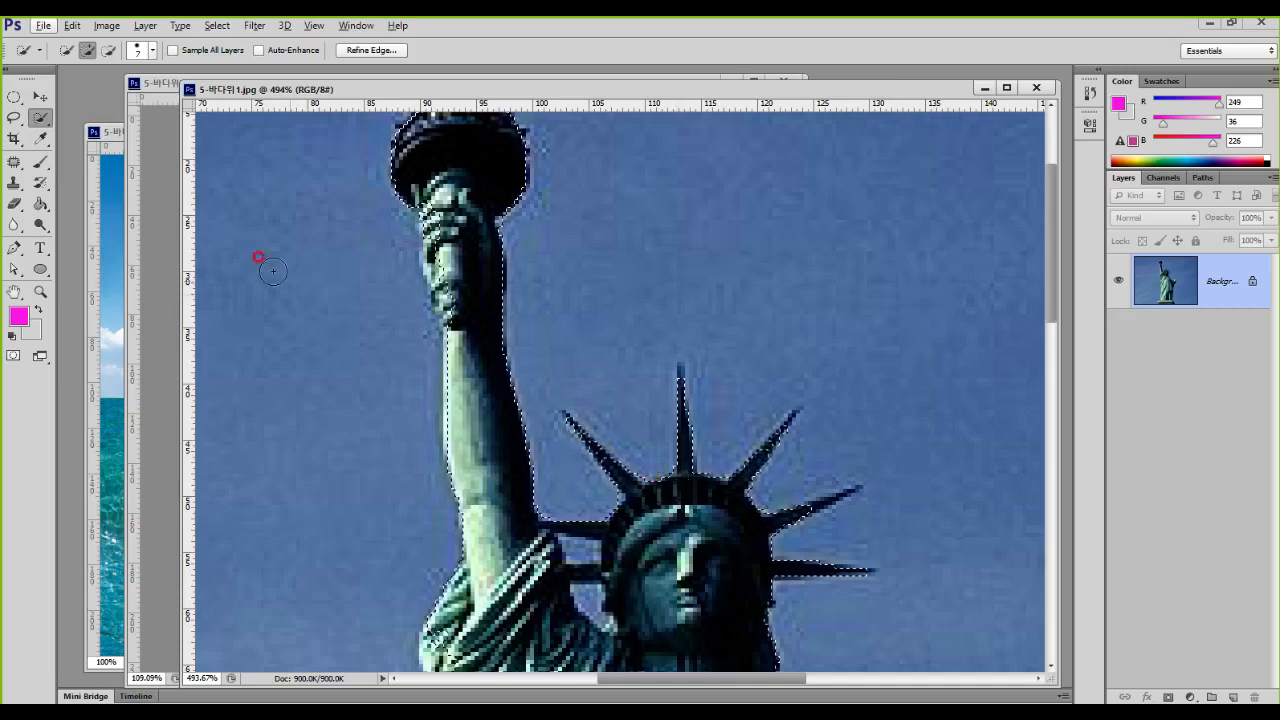
# Step: Add the missed edges of the torch flame and the raised hand to the selection with the Lasso Tool
pyautogui.click(13, 117)
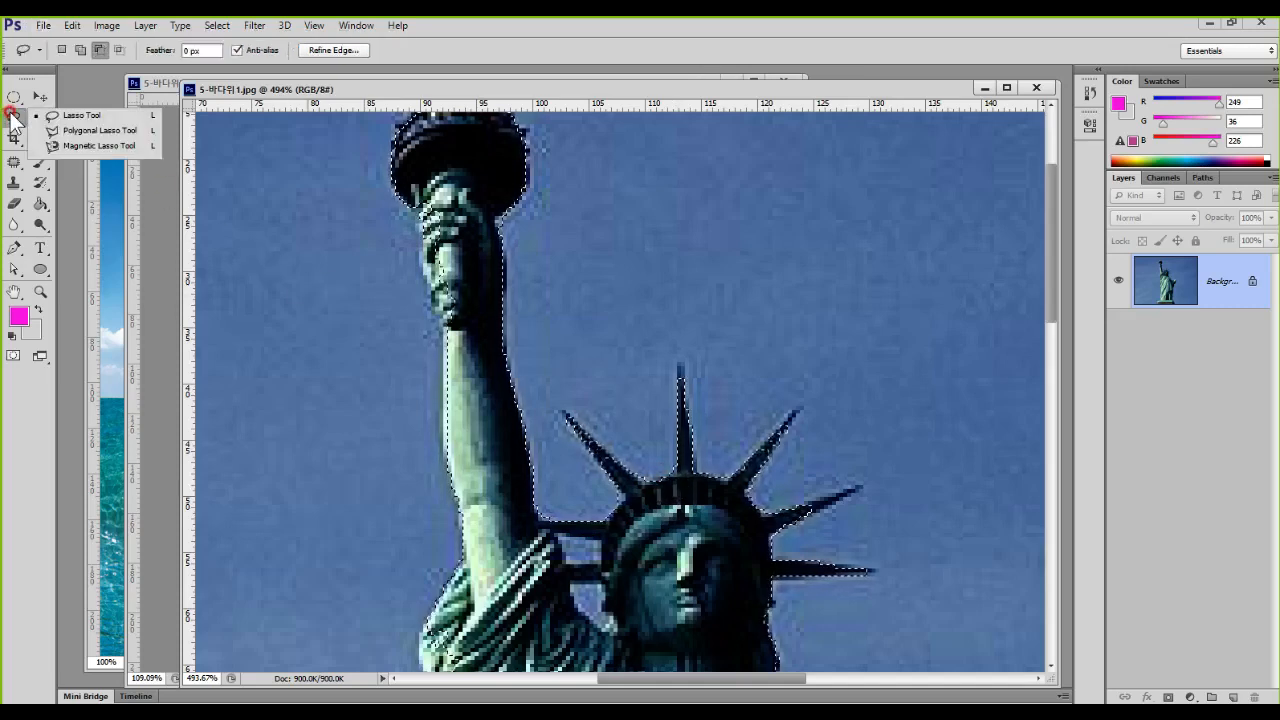
pyautogui.click(54, 116)
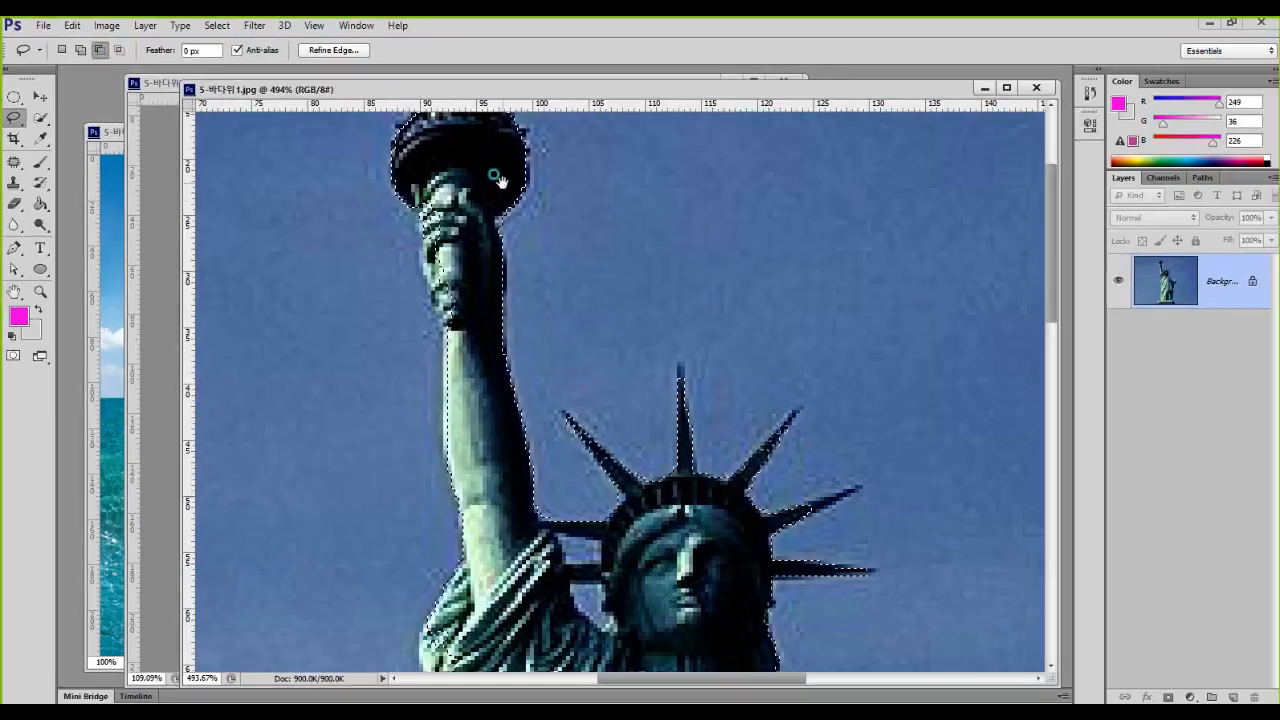
pyautogui.moveTo(990, 340); pyautogui.dragTo(1000, 504)
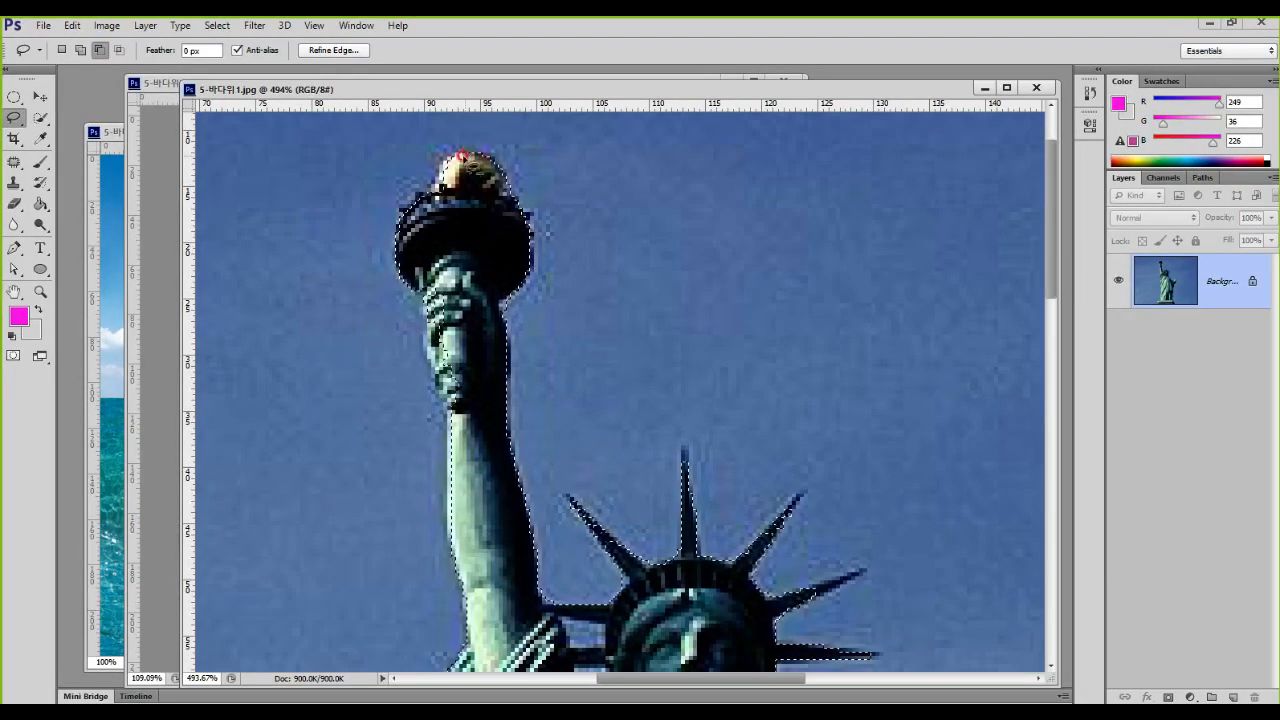
pyautogui.press('shift')
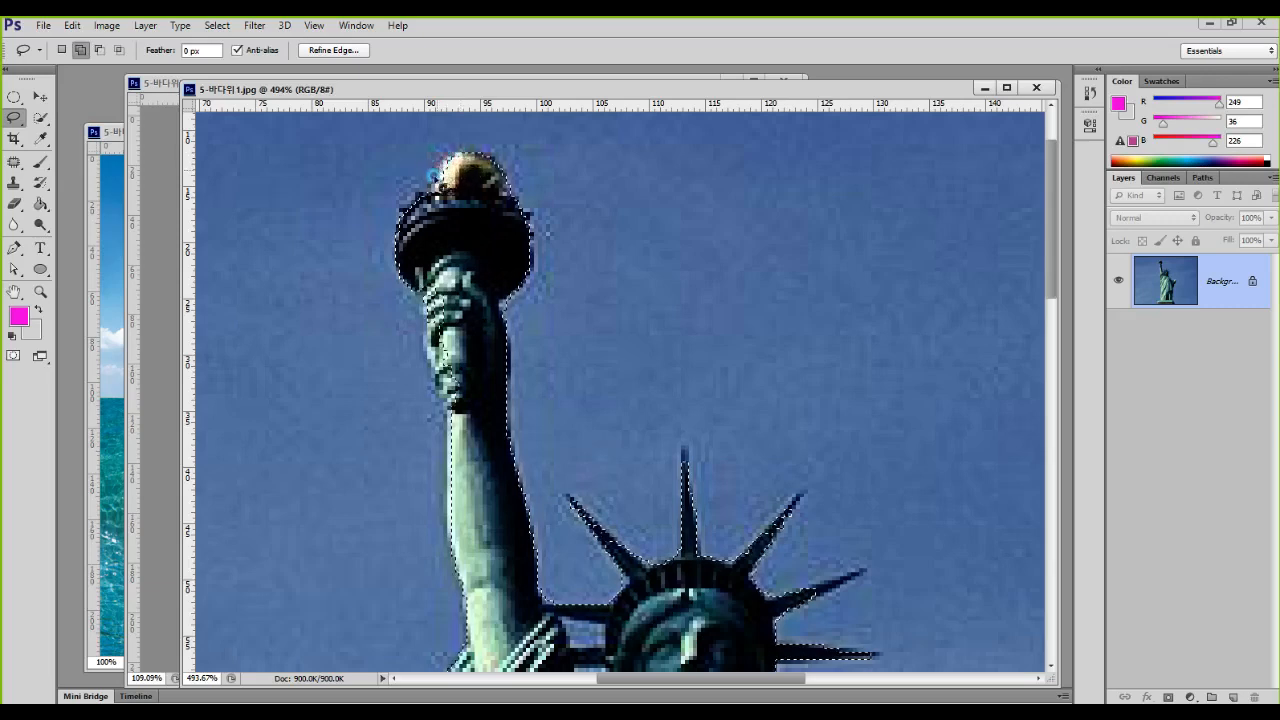
pyautogui.moveTo(478, 193); pyautogui.dragTo(440, 200)
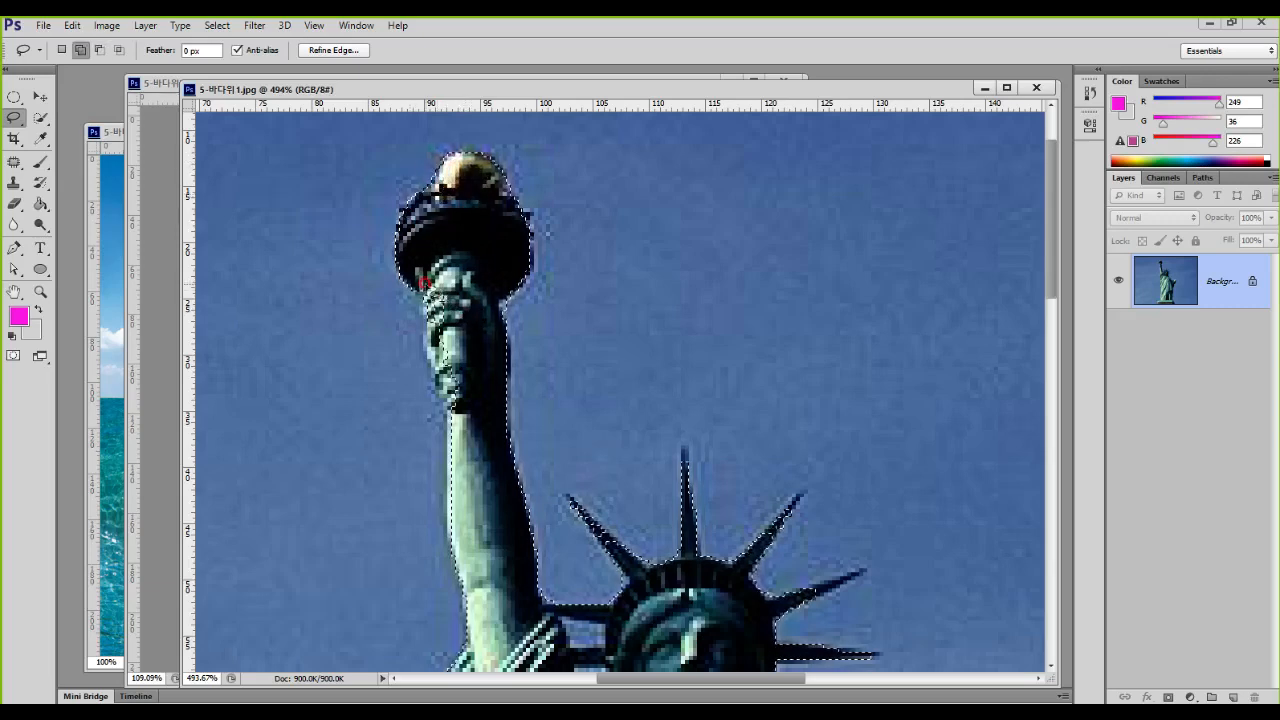
pyautogui.moveTo(434, 384)
pyautogui.mouseDown()
pyautogui.moveTo(473, 354)
pyautogui.moveTo(455, 267)
pyautogui.moveTo(430, 290)
pyautogui.mouseUp()
# Step: Subtract the sky gap between raised arm and face, and add the missed sleeve edges using the Lasso Tool
pyautogui.moveTo(585, 403); pyautogui.dragTo(563, 230)
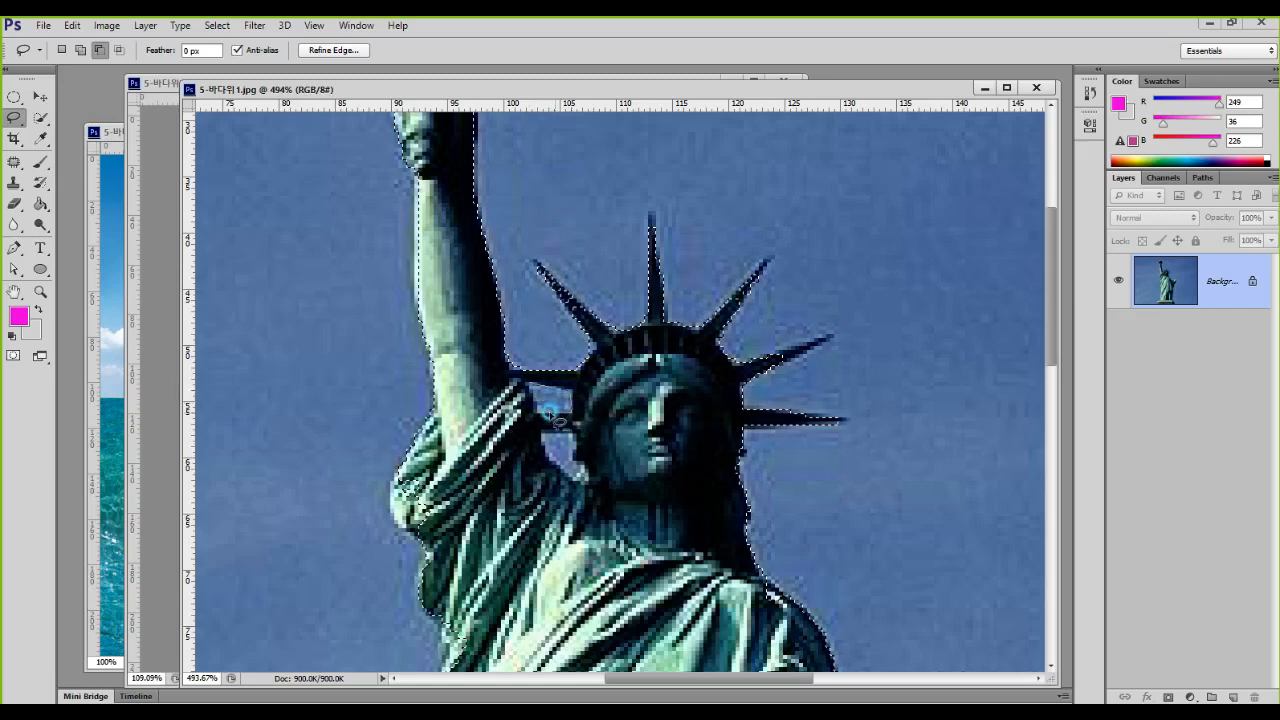
pyautogui.moveTo(530, 400)
pyautogui.mouseDown()
pyautogui.moveTo(563, 457)
pyautogui.moveTo(546, 430)
pyautogui.moveTo(578, 442)
pyautogui.moveTo(585, 482)
pyautogui.moveTo(551, 460)
pyautogui.moveTo(544, 430)
pyautogui.moveTo(585, 470)
pyautogui.mouseUp()
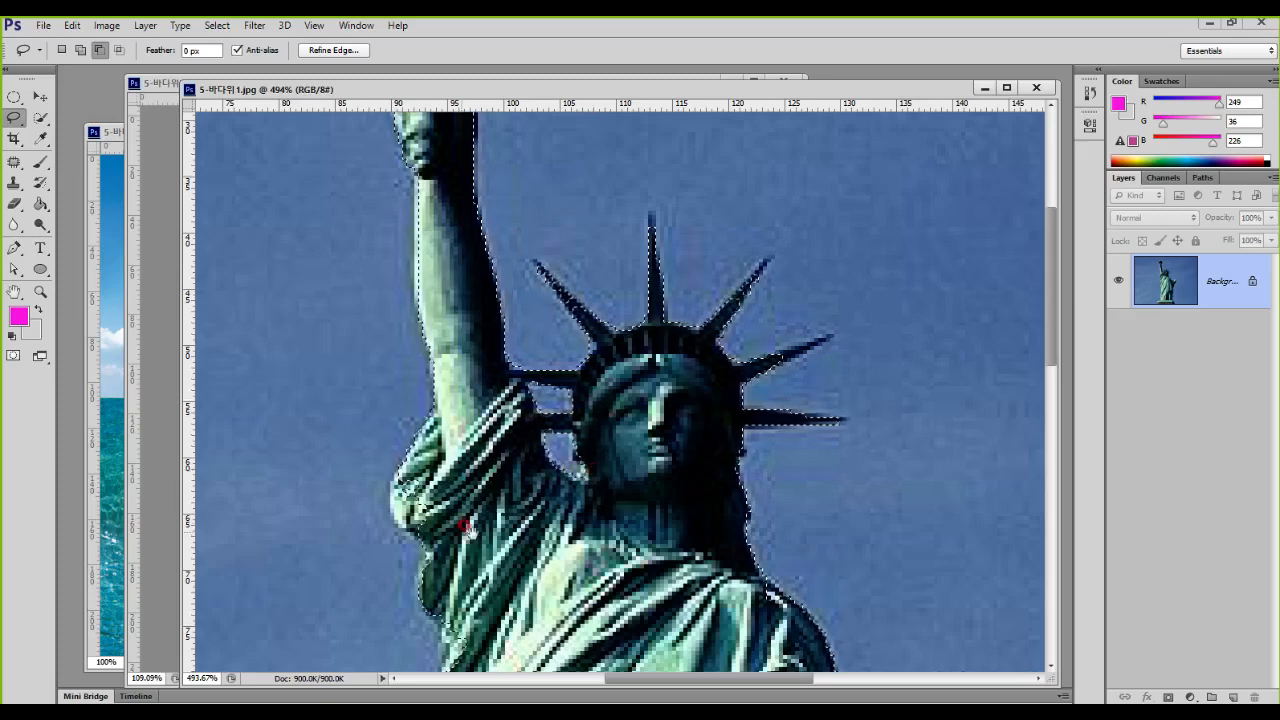
pyautogui.moveTo(450, 524); pyautogui.dragTo(459, 414)
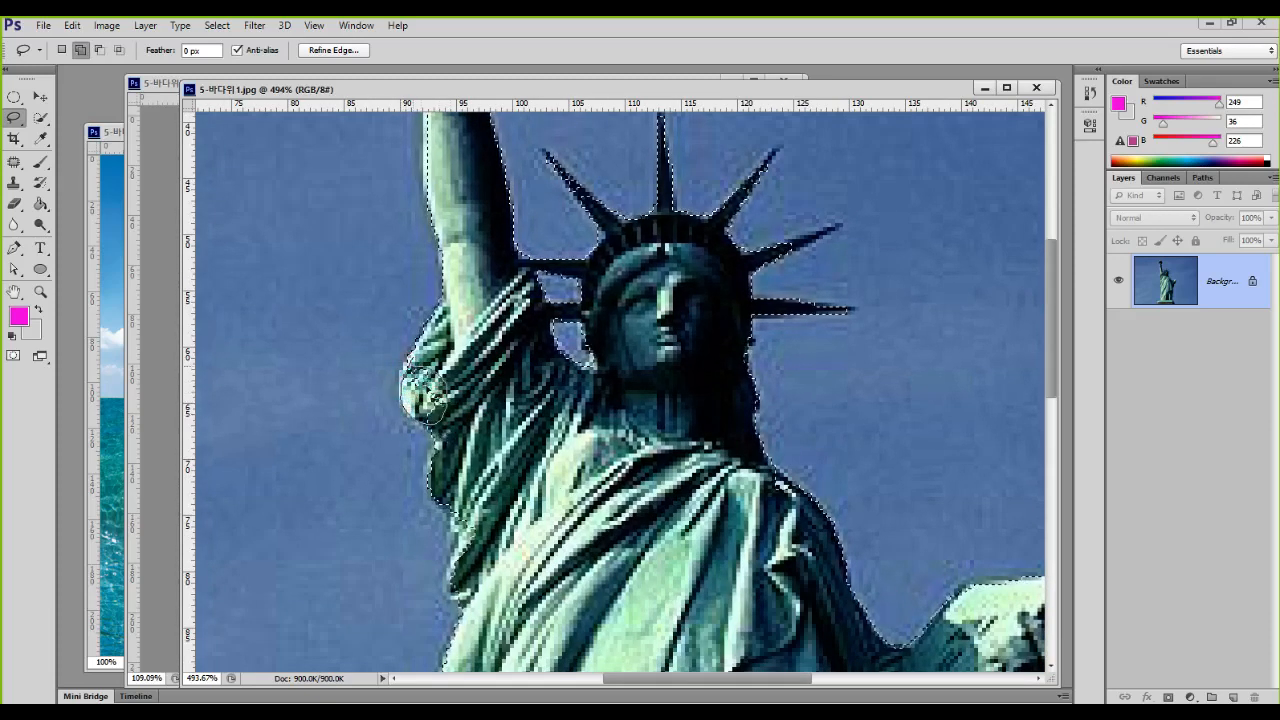
pyautogui.moveTo(432, 368); pyautogui.dragTo(426, 362)
pyautogui.moveTo(536, 553); pyautogui.dragTo(508, 420)
pyautogui.moveTo(426, 374); pyautogui.dragTo(420, 418)
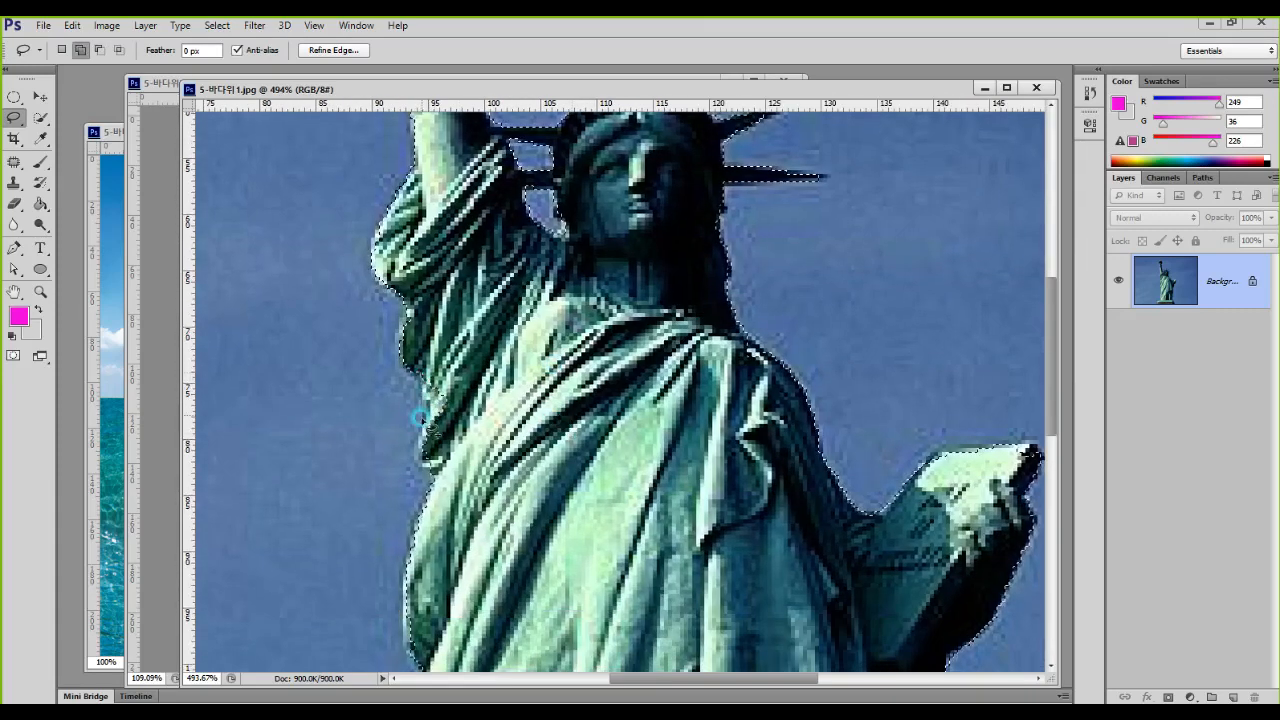
pyautogui.moveTo(441, 476); pyautogui.dragTo(441, 386)
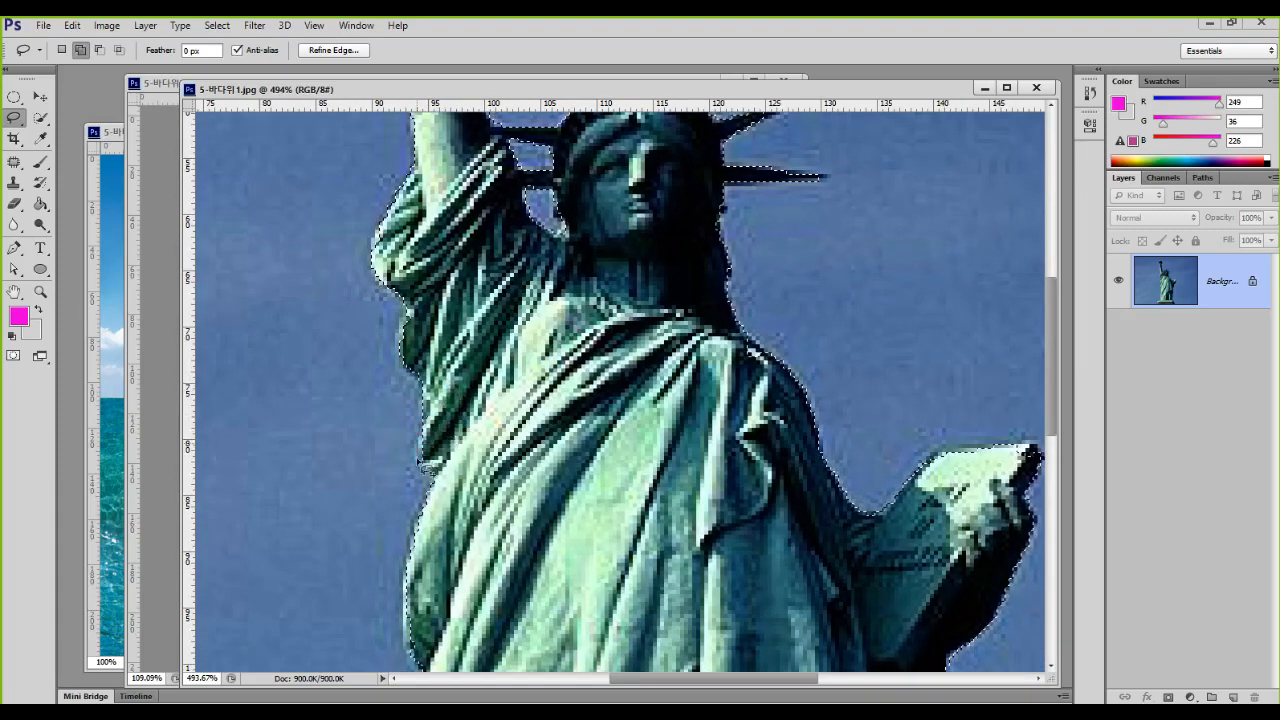
# Step: Add the missed upper corner of the statue's tablet to the selection and check the outline along the robe
pyautogui.moveTo(833, 468); pyautogui.dragTo(720, 308)
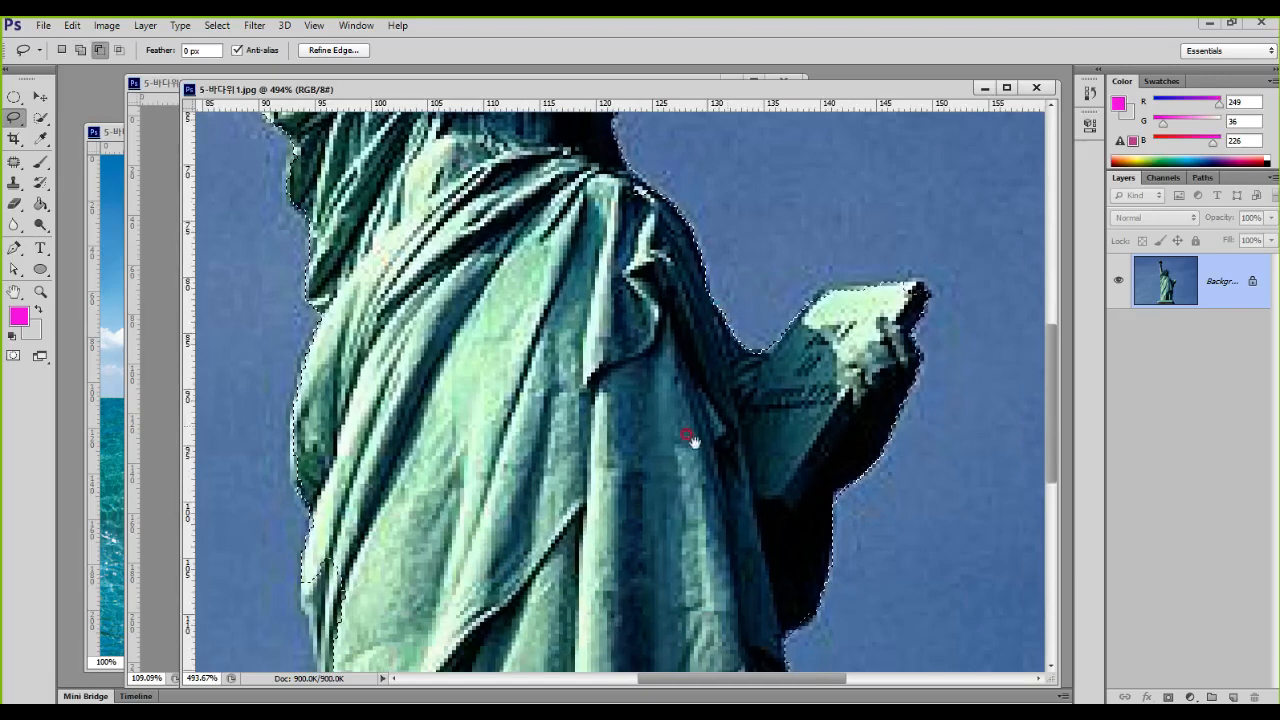
pyautogui.moveTo(909, 320)
pyautogui.mouseDown()
pyautogui.moveTo(903, 296)
pyautogui.moveTo(925, 292)
pyautogui.moveTo(906, 294)
pyautogui.mouseUp()
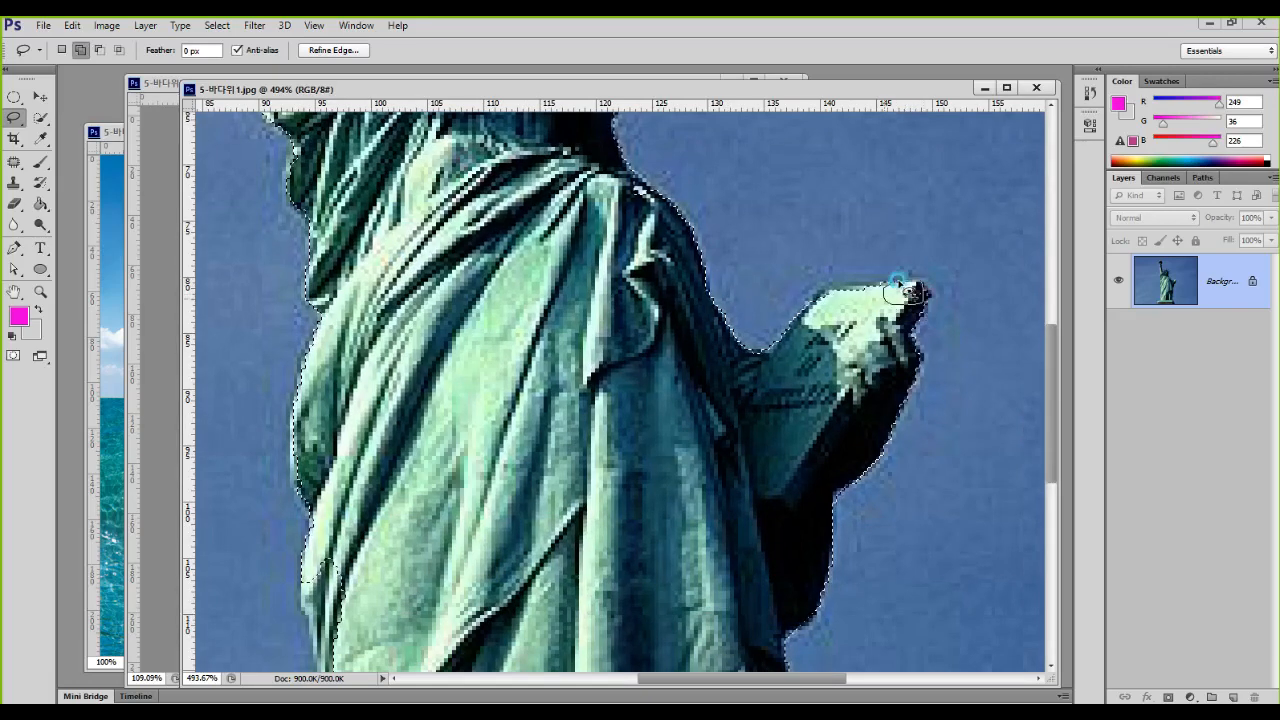
pyautogui.moveTo(600, 480); pyautogui.dragTo(683, 230)
pyautogui.moveTo(683, 508); pyautogui.dragTo(707, 428)
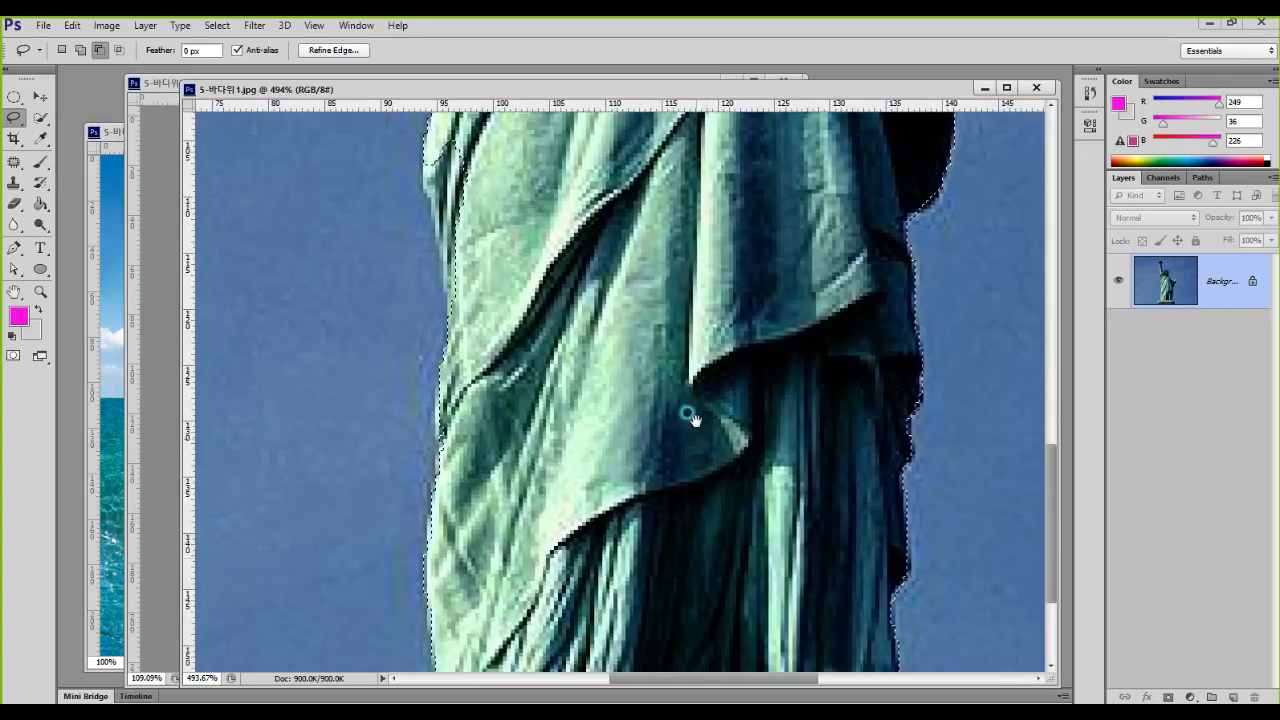
pyautogui.moveTo(710, 562); pyautogui.dragTo(698, 377)
pyautogui.moveTo(687, 188); pyautogui.dragTo(726, 580)
pyautogui.moveTo(728, 160); pyautogui.dragTo(735, 620)
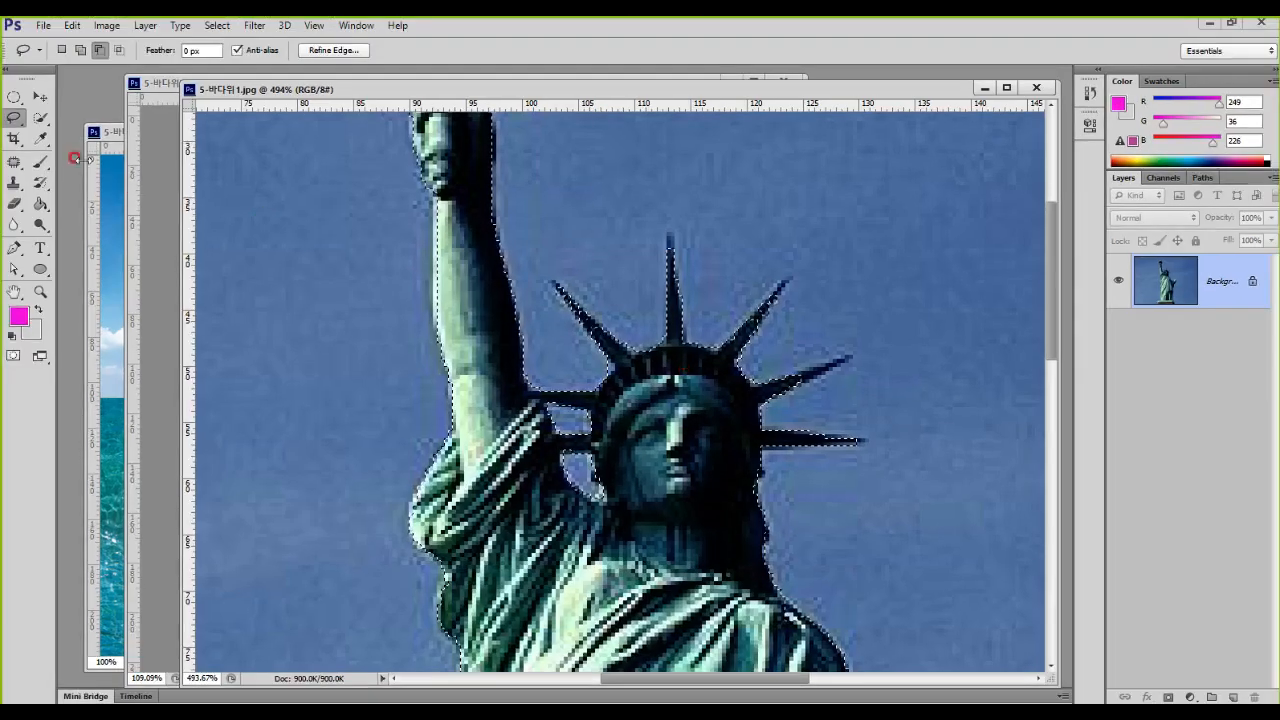
# Step: Correct the selection along the crown's upper-right spike with the Polygonal Lasso Tool
pyautogui.rightClick(16, 119)
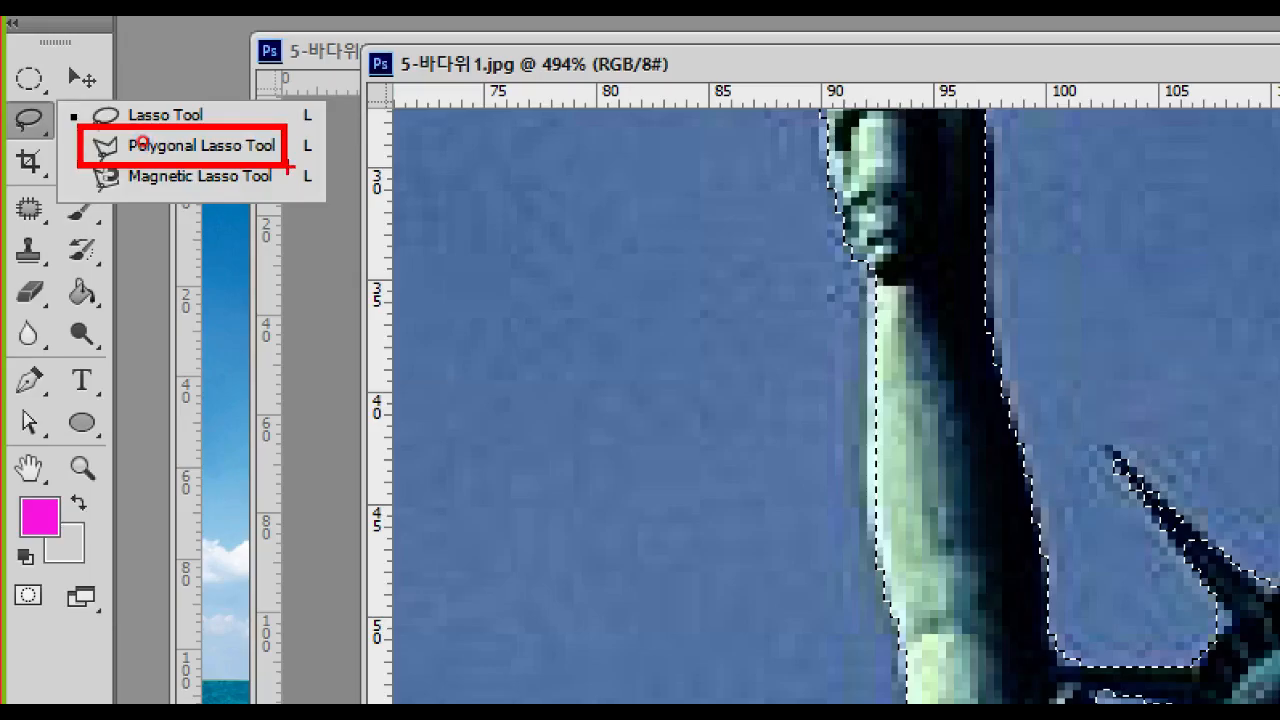
pyautogui.click(143, 145)
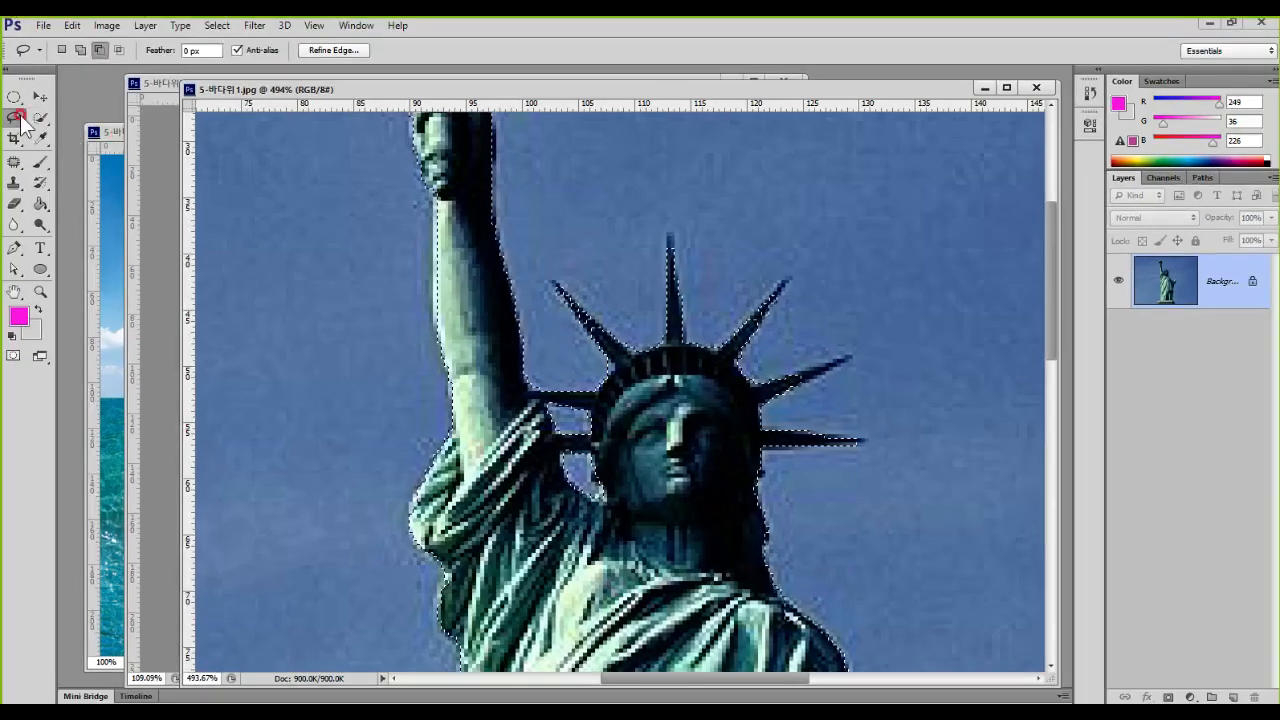
pyautogui.rightClick(22, 118)
pyautogui.click(104, 130)
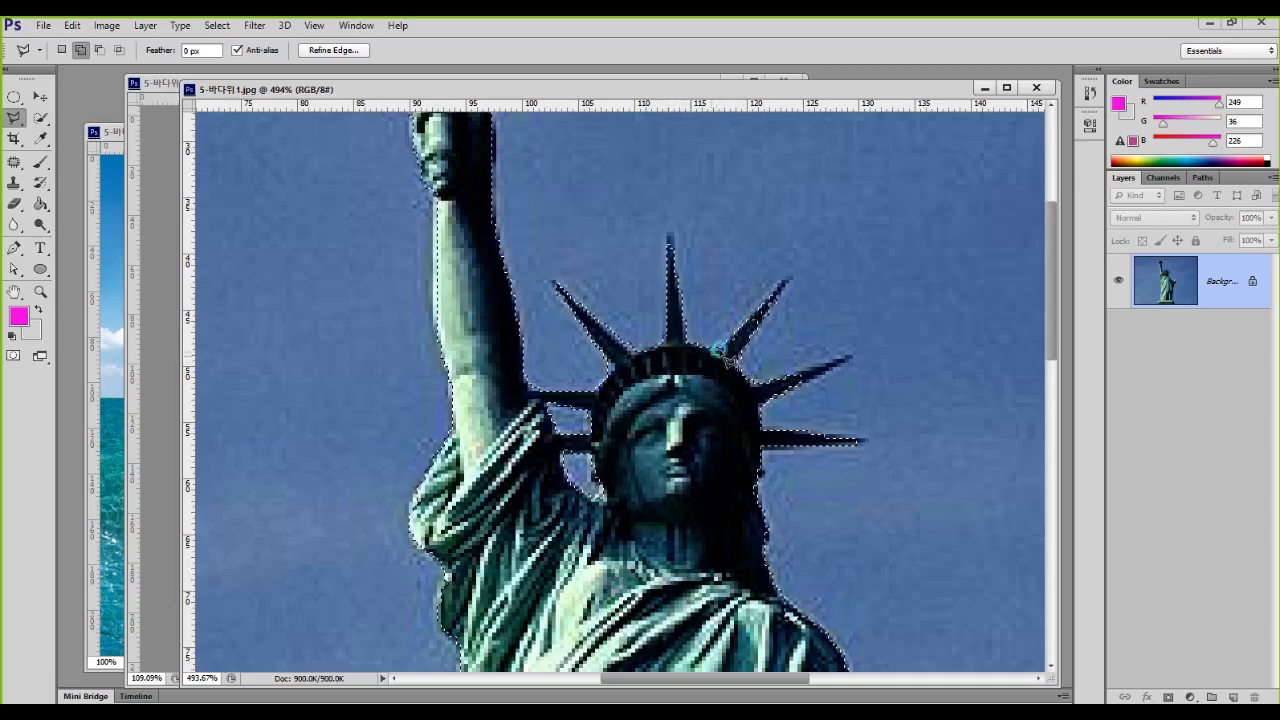
pyautogui.click(738, 365)
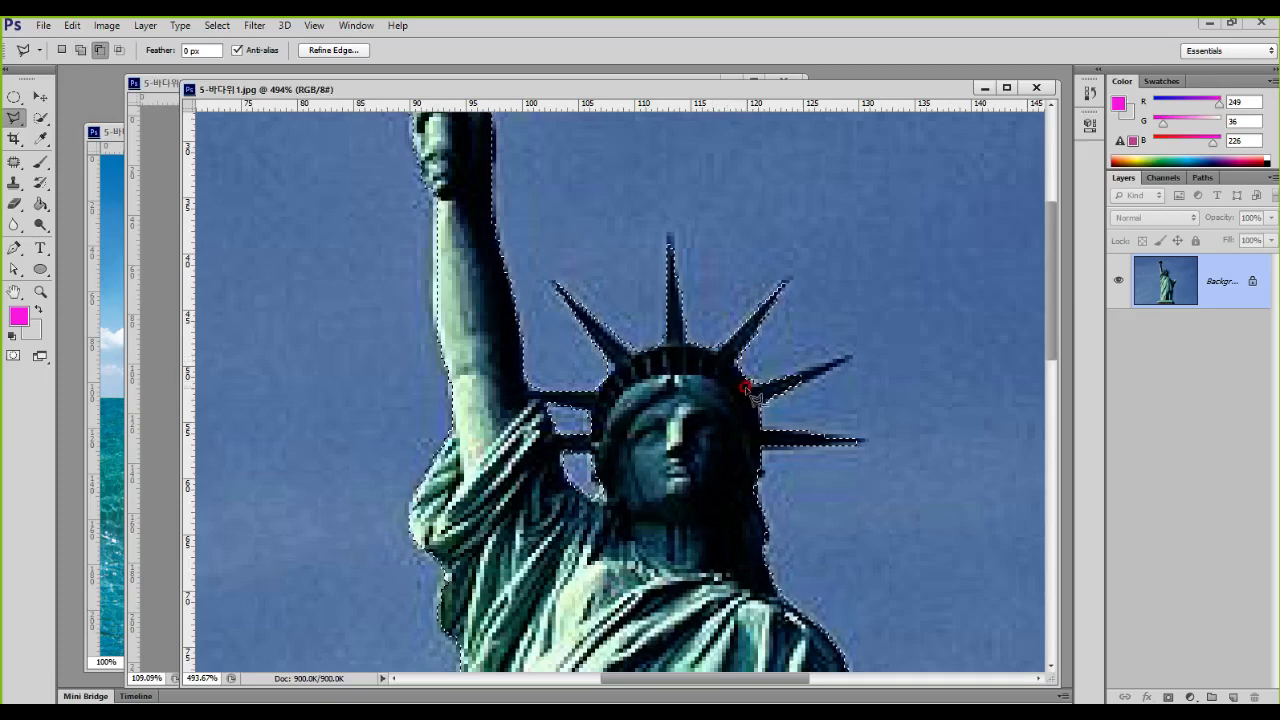
pyautogui.click(743, 387)
pyautogui.click(848, 357)
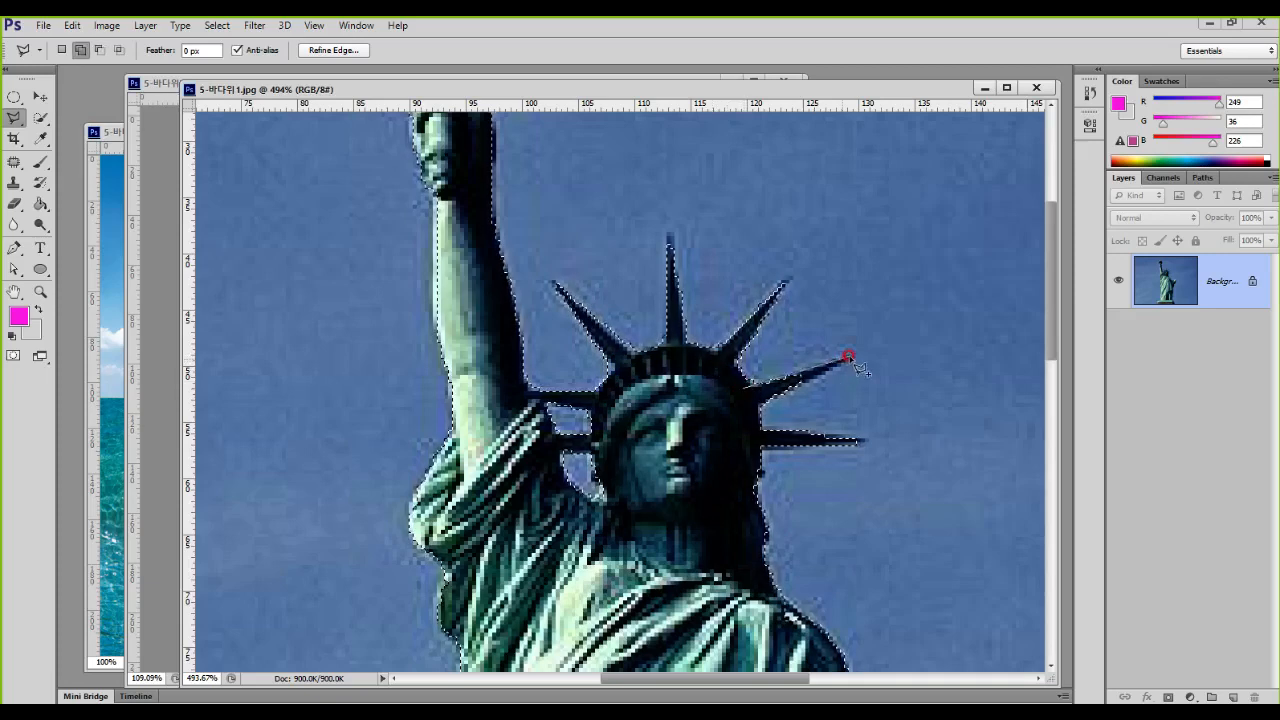
pyautogui.click(745, 388)
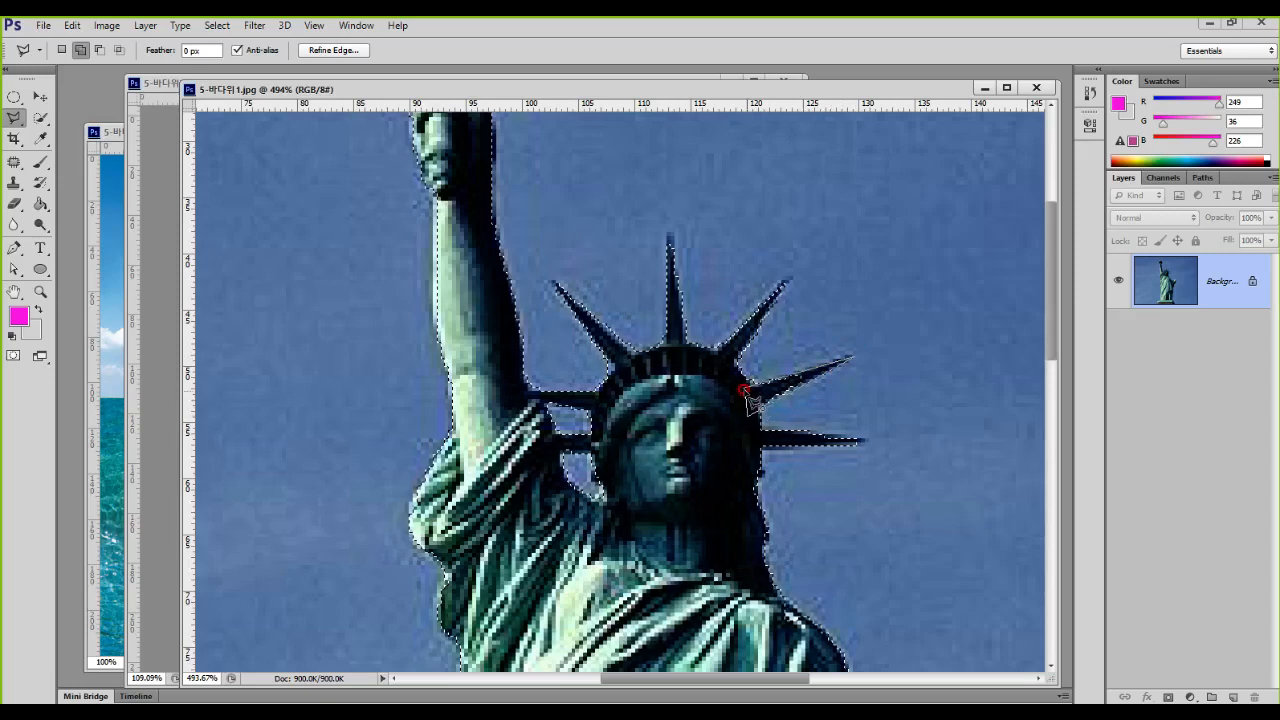
pyautogui.scroll(-4, 748, 396)
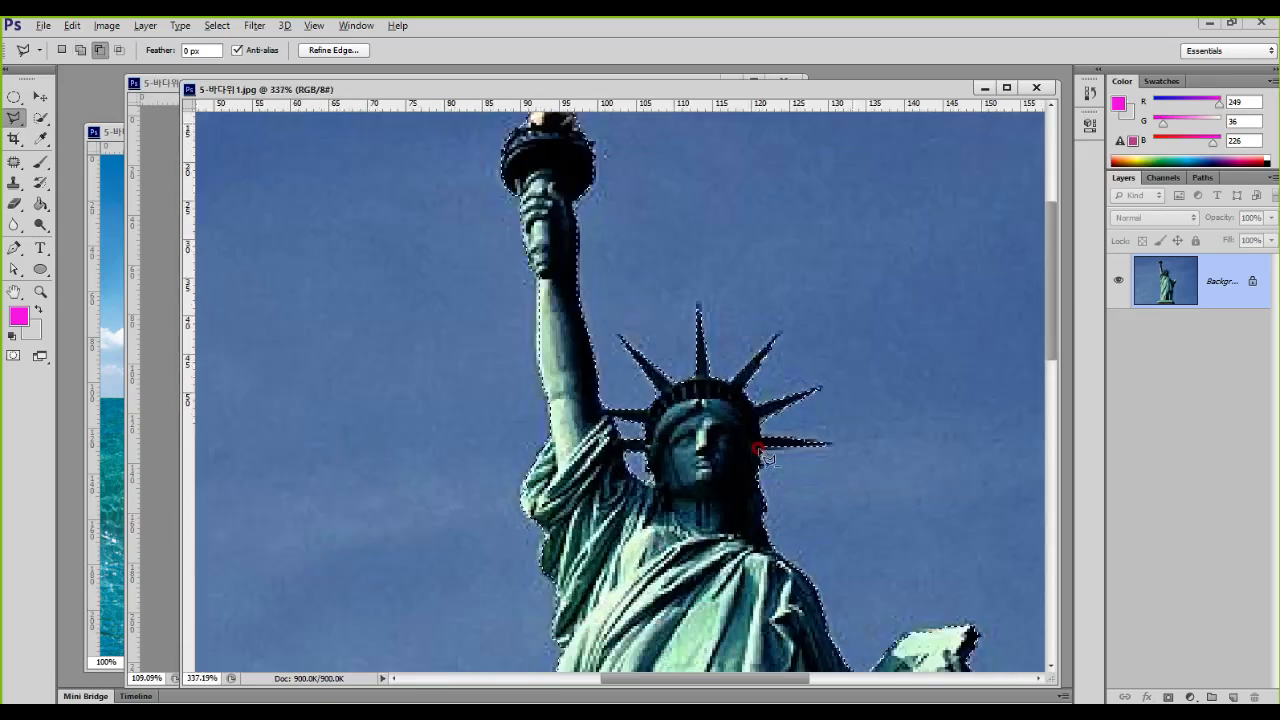
pyautogui.scroll(-2, 762, 447)
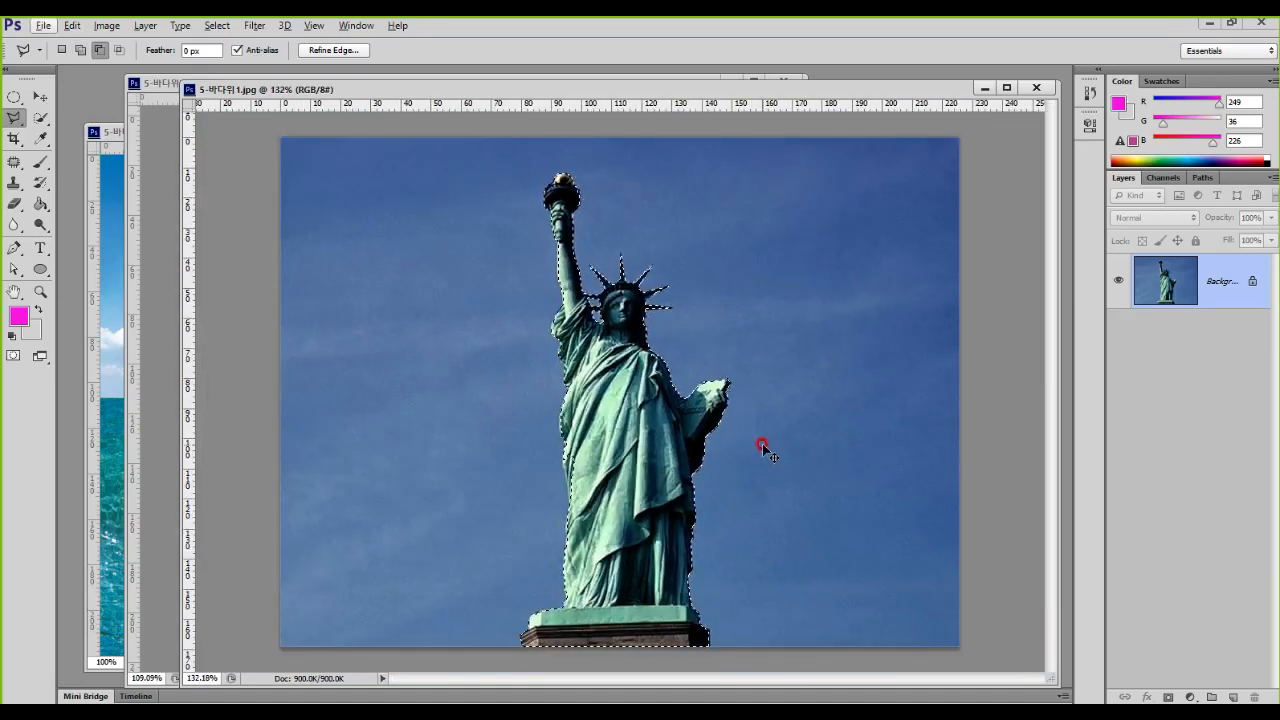
# Step: Copy the selected statue to its own layer and bring that layer into the sea image 5-바다위2.jpg
pyautogui.hotkey('ctrl', 'j')
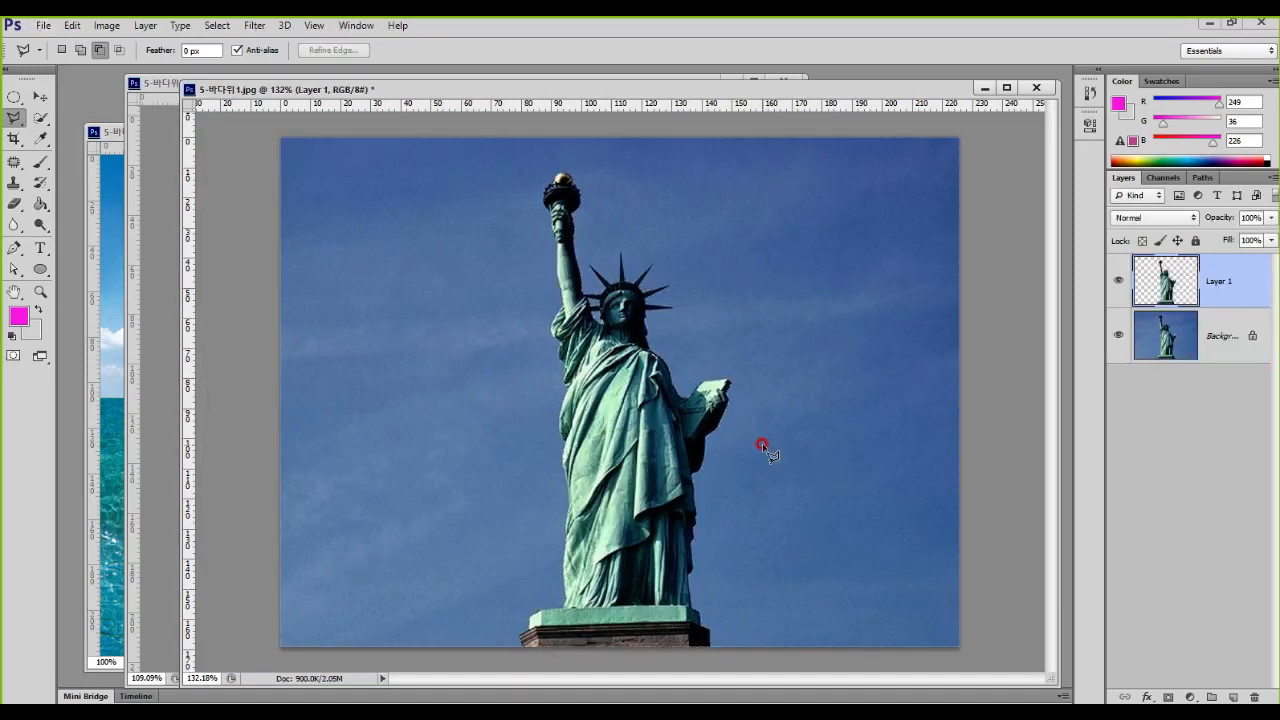
pyautogui.click(40, 96)
pyautogui.click(90, 180)
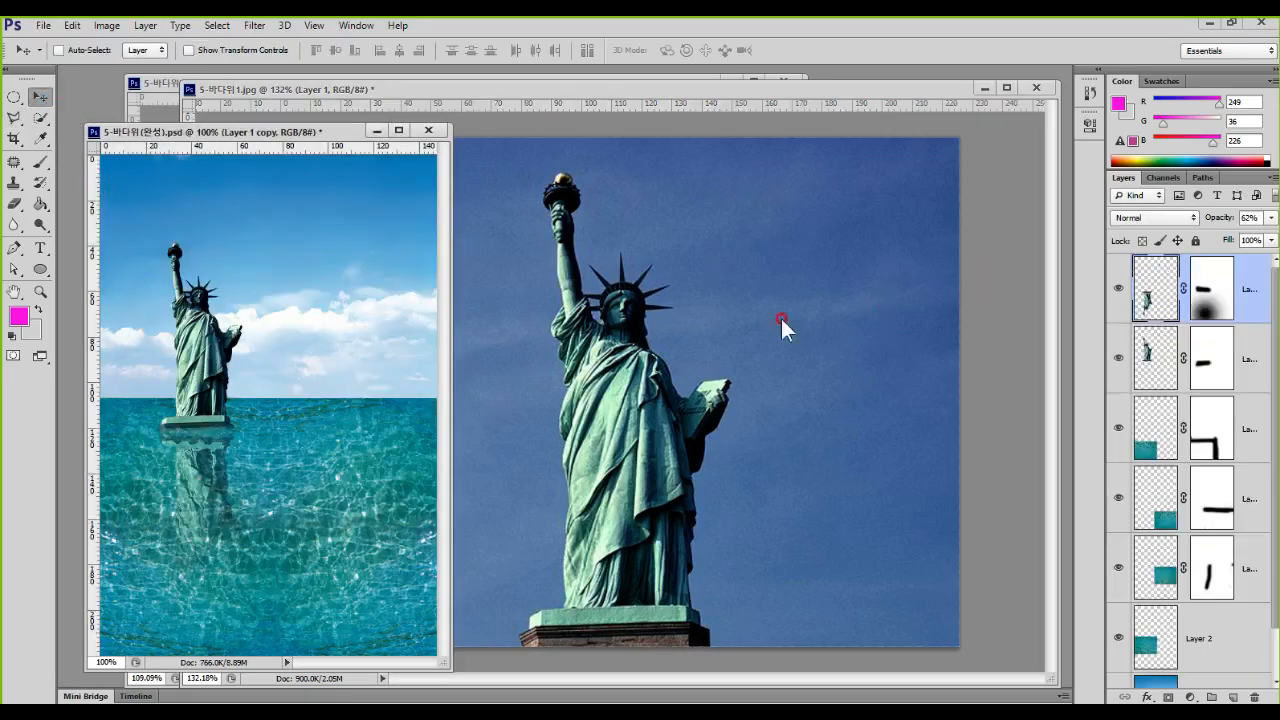
pyautogui.click(815, 304)
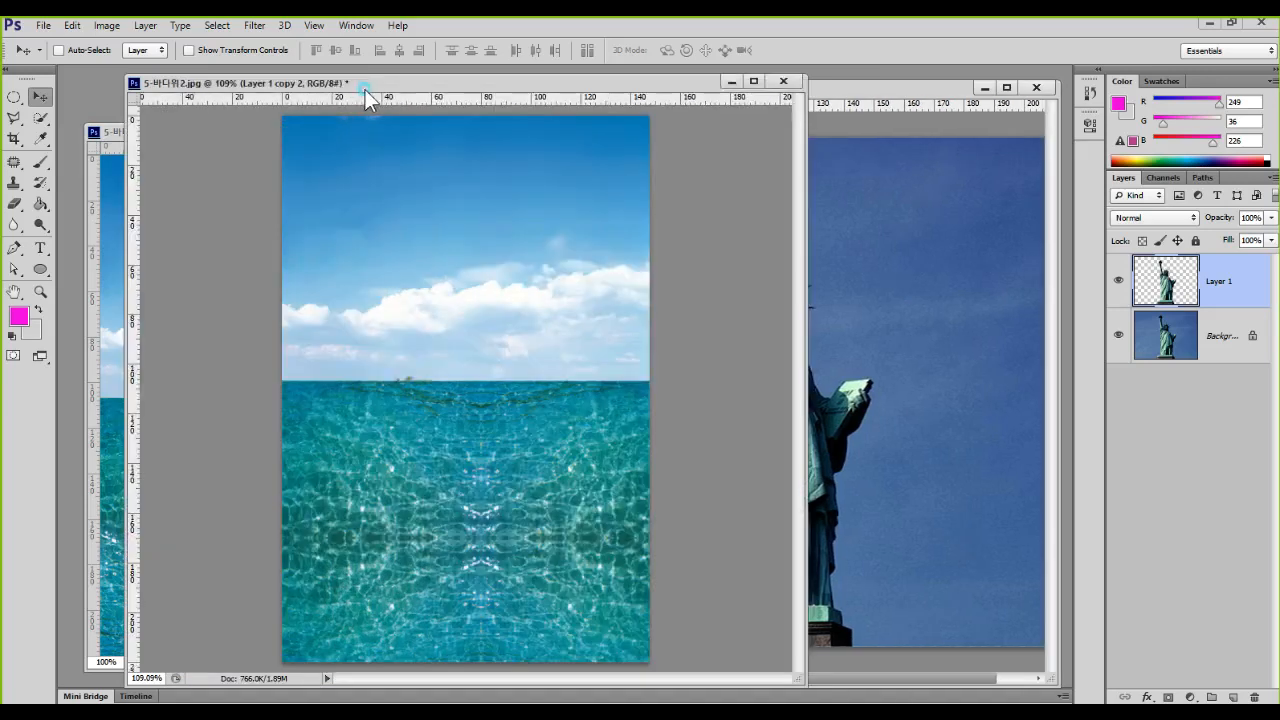
pyautogui.click(1050, 272)
pyautogui.moveTo(1155, 278); pyautogui.dragTo(357, 394)
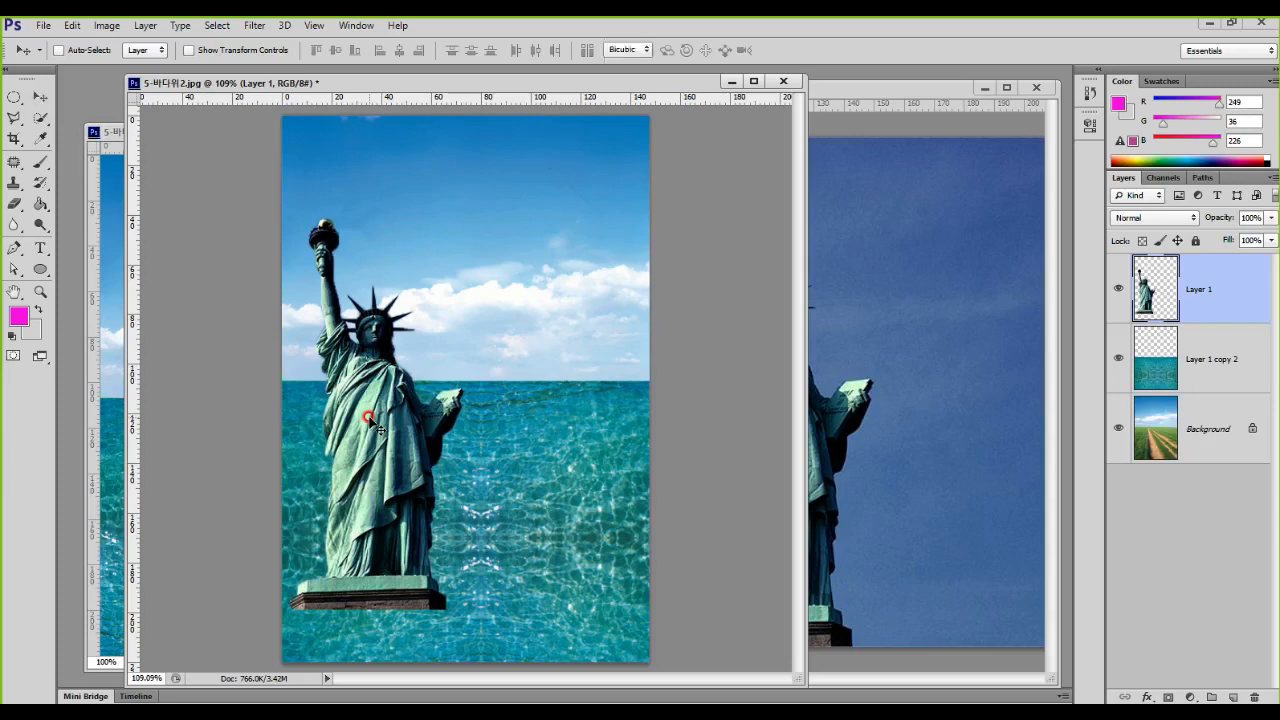
# Step: Scale the statue to about 65% and place it standing in the sea on the left half of the image
pyautogui.hotkey('ctrl', 't')
pyautogui.moveTo(372, 423); pyautogui.dragTo(409, 332)
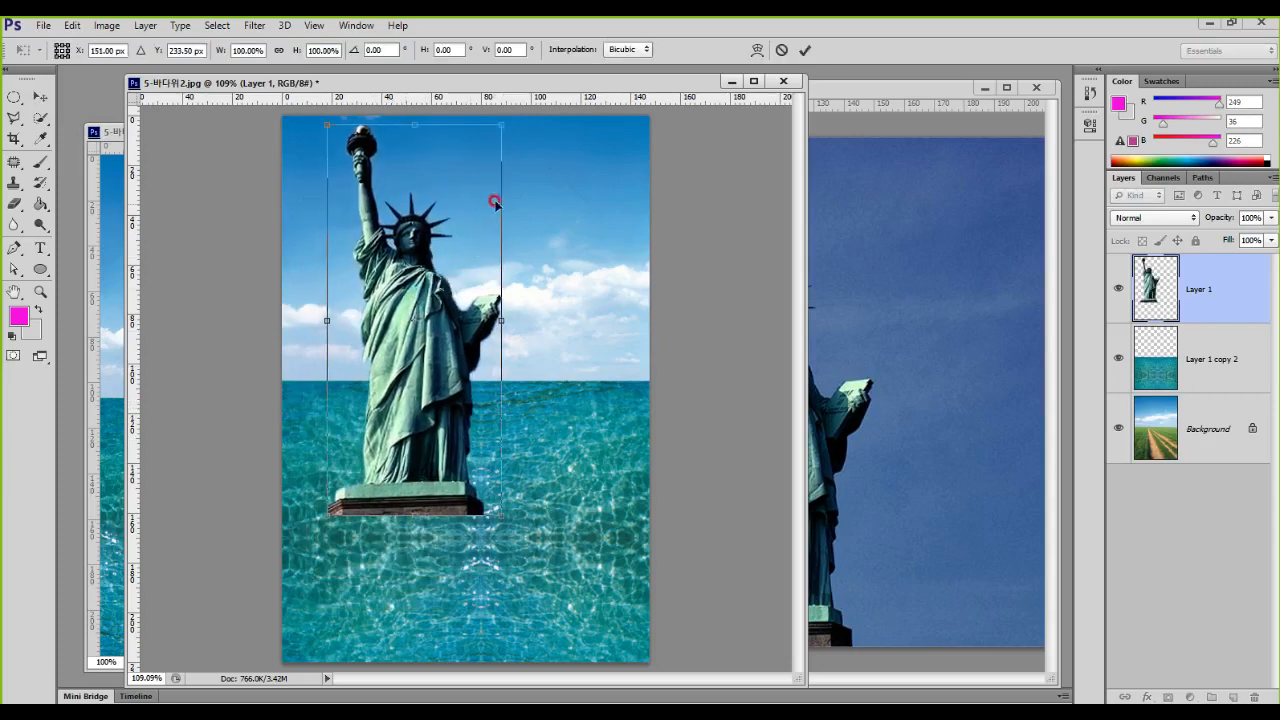
pyautogui.moveTo(500, 121); pyautogui.dragTo(438, 262)
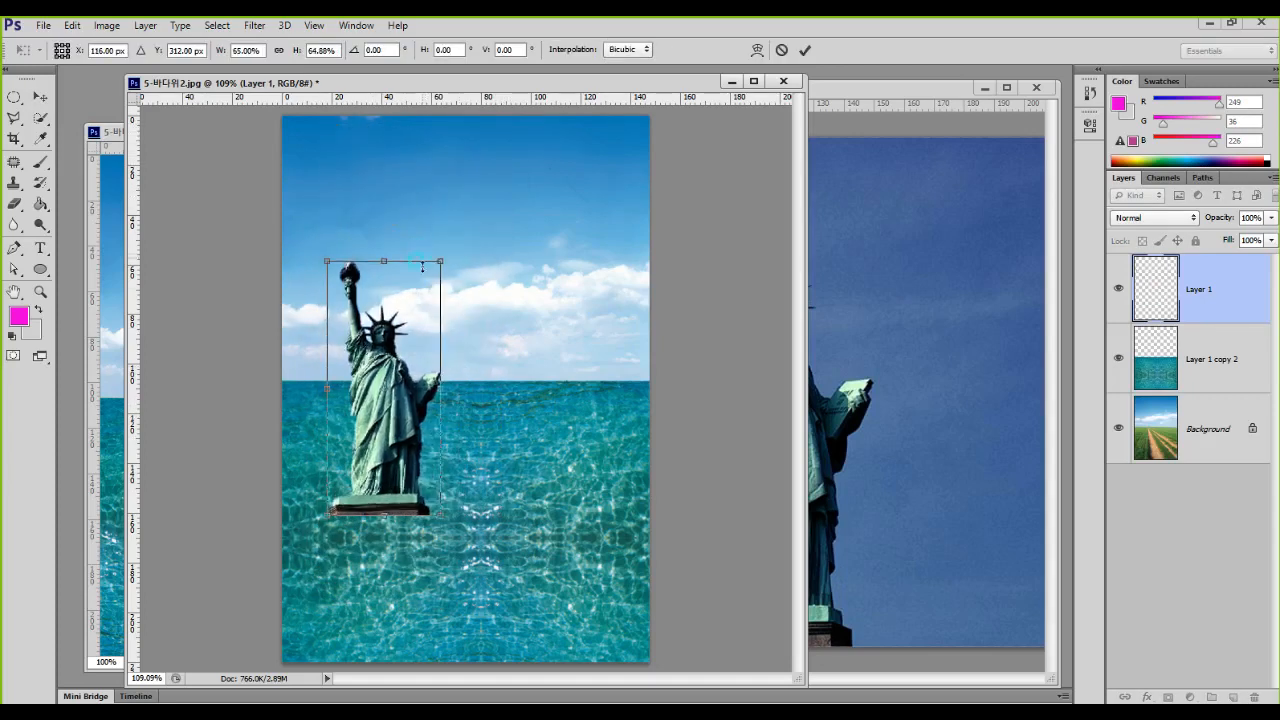
pyautogui.moveTo(392, 398)
pyautogui.mouseDown()
pyautogui.moveTo(392, 345)
pyautogui.moveTo(387, 385)
pyautogui.mouseUp()
pyautogui.press('Return')
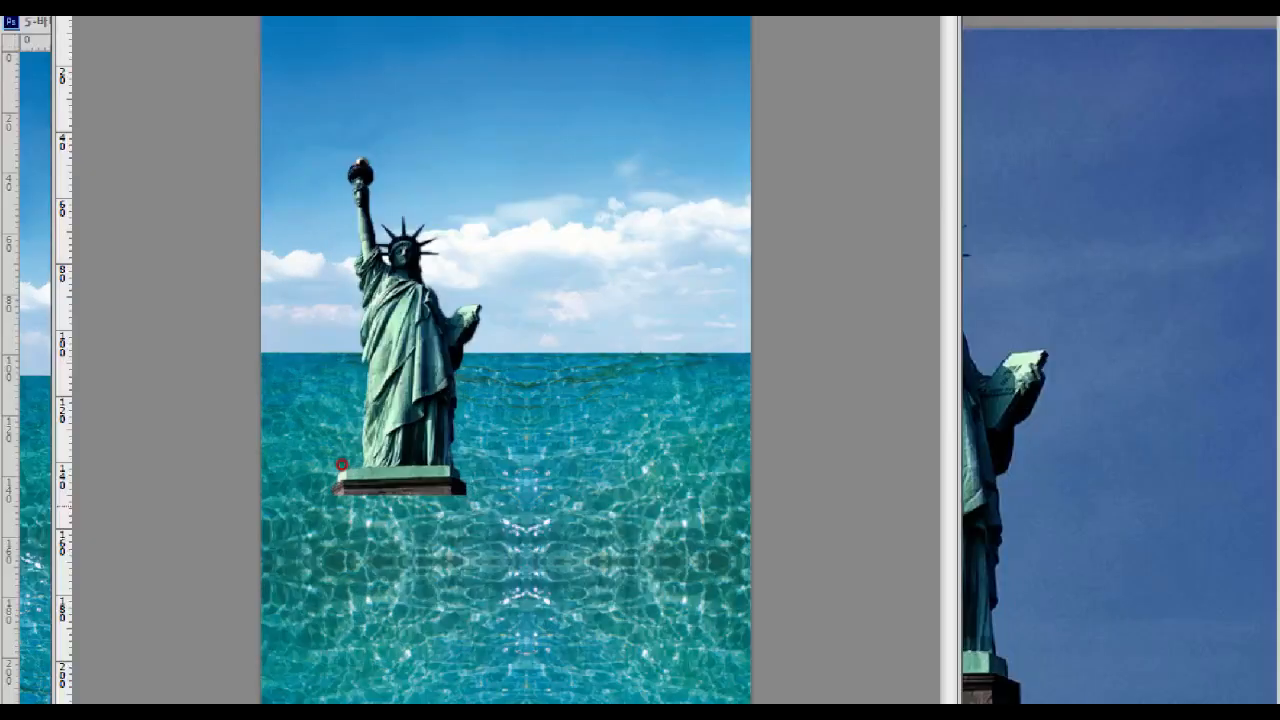
pyautogui.moveTo(543, 580)
pyautogui.mouseDown()
pyautogui.moveTo(323, 585)
pyautogui.moveTo(497, 486)
pyautogui.moveTo(527, 622)
pyautogui.mouseUp()
pyautogui.press('e')
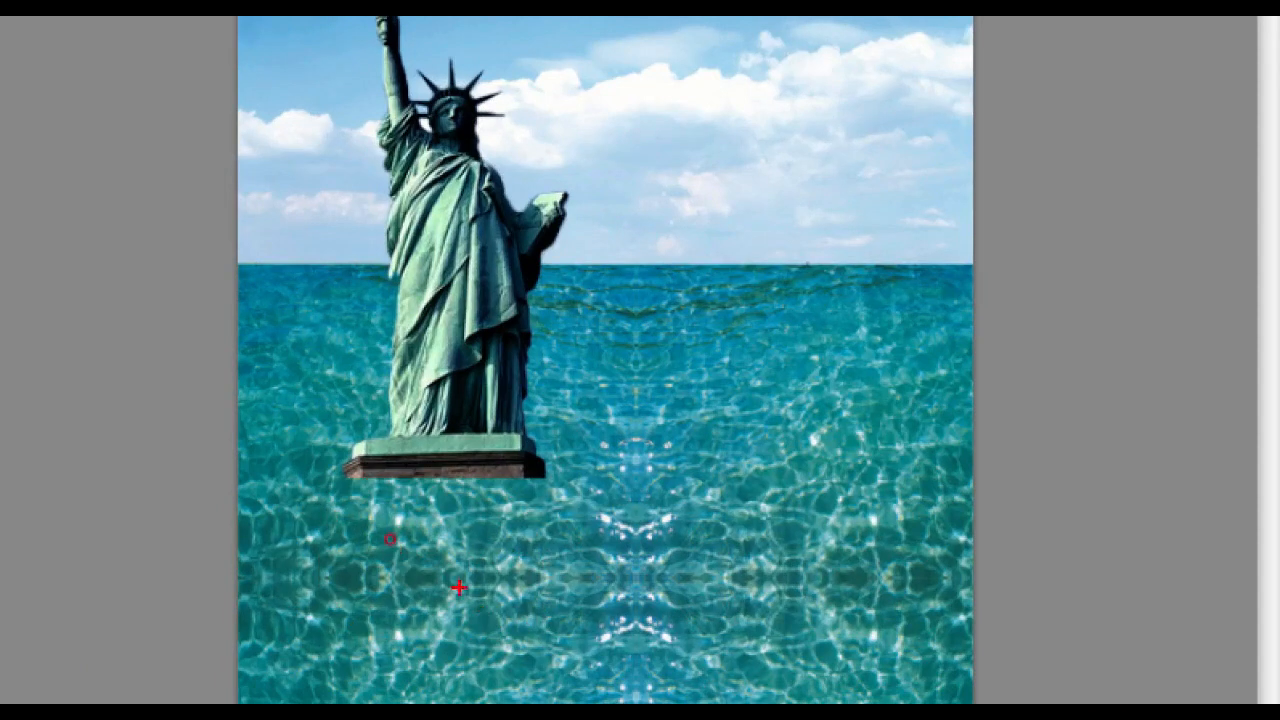
pyautogui.moveTo(312, 452); pyautogui.dragTo(637, 517)
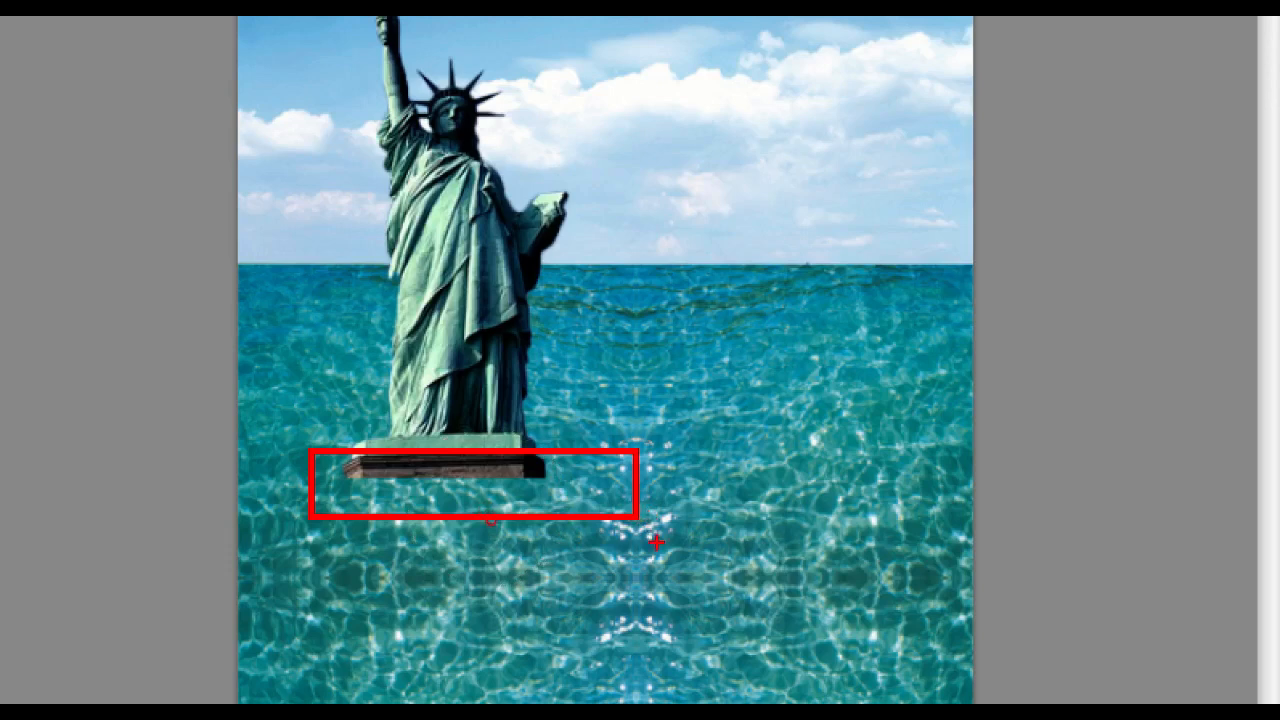
pyautogui.press('Escape')
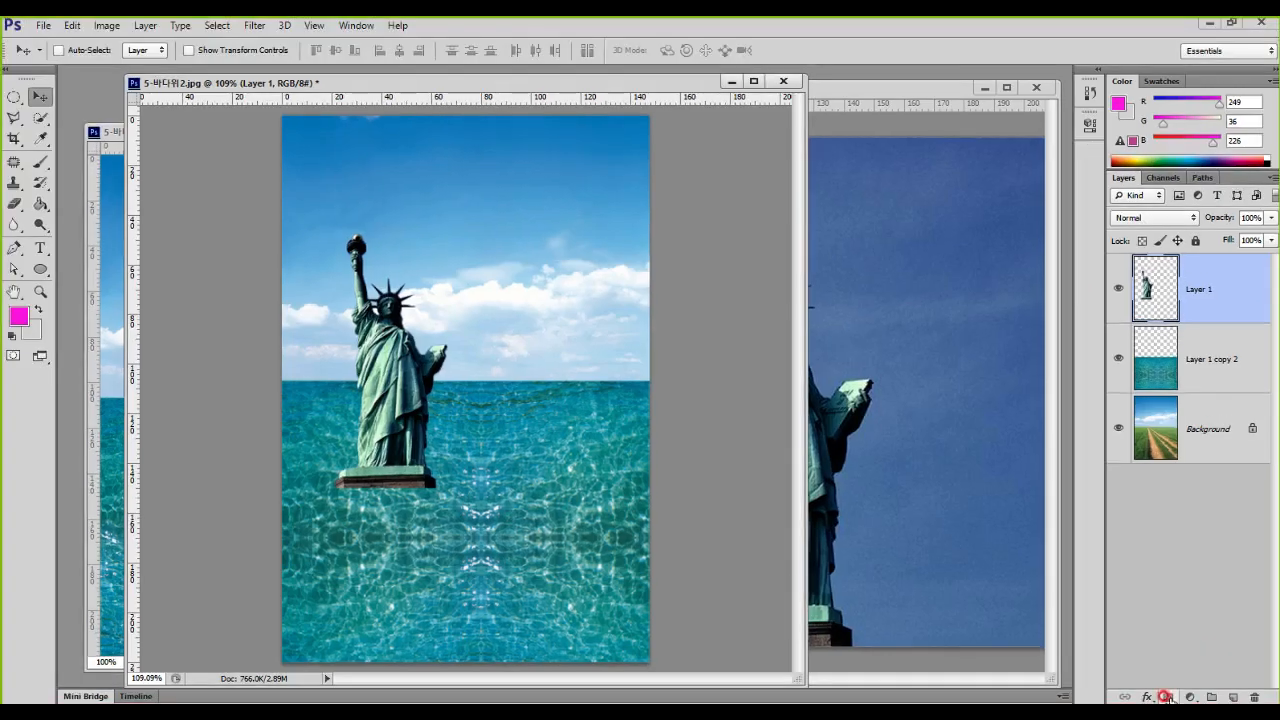
# Step: Add a layer mask to the statue layer and set up the Brush Tool with black as the foreground colour
pyautogui.click(1165, 697)
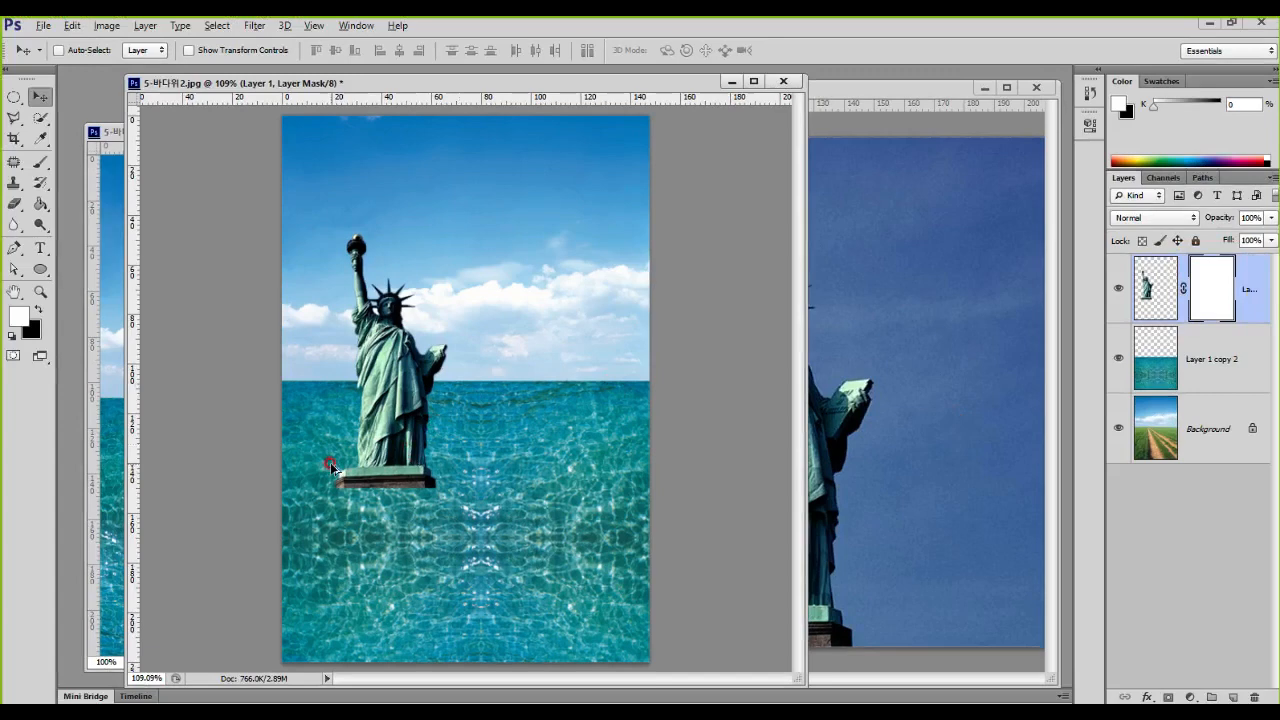
pyautogui.scroll(4, 332, 467)
pyautogui.scroll(2, 332, 467)
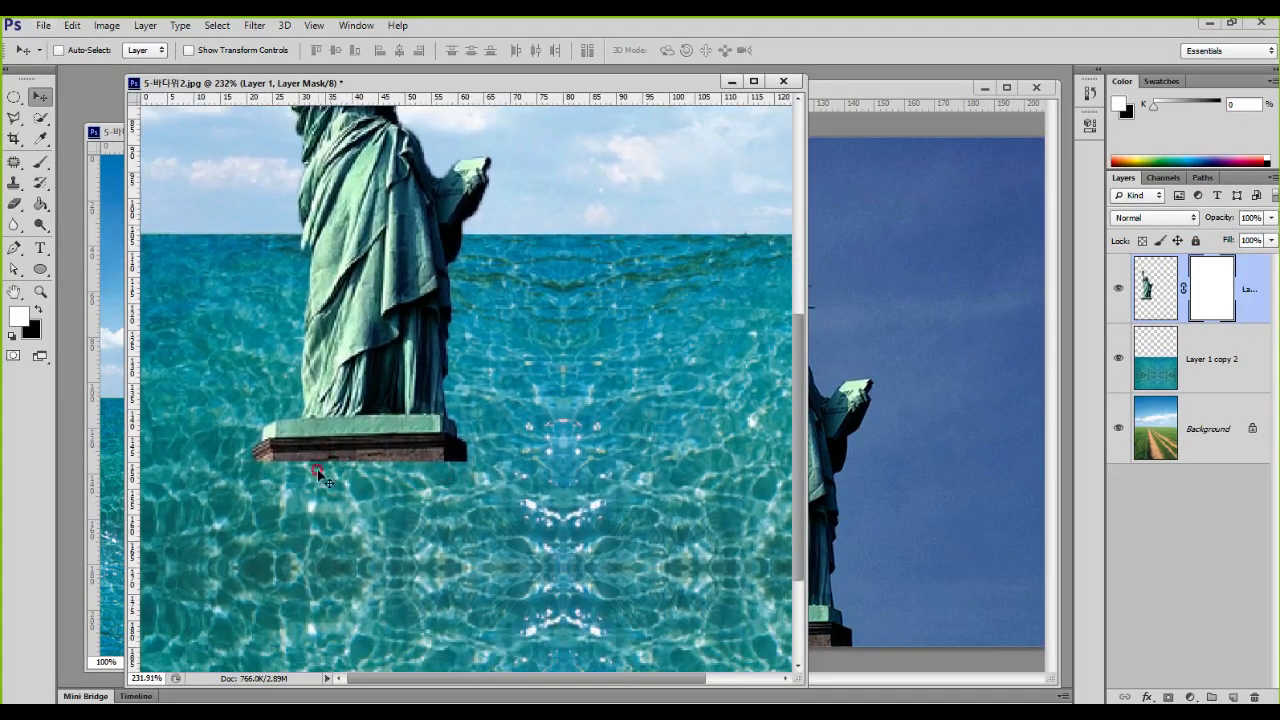
pyautogui.click(40, 160)
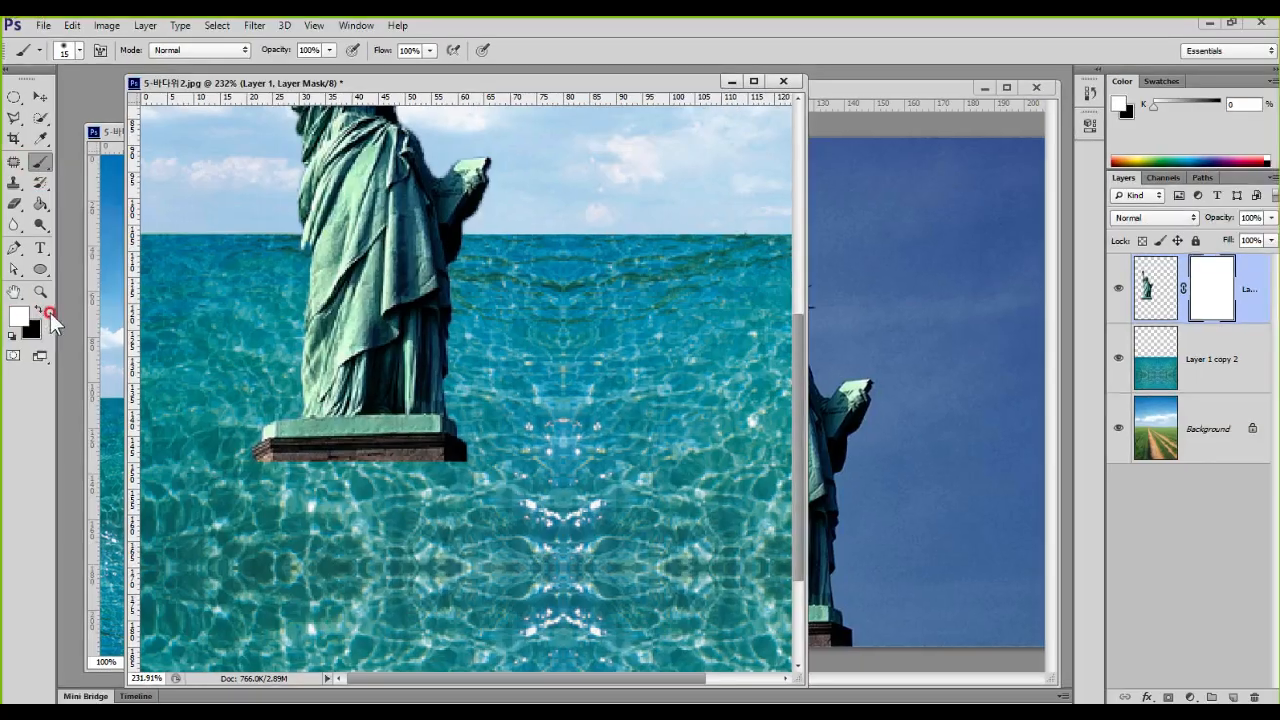
pyautogui.click(43, 310)
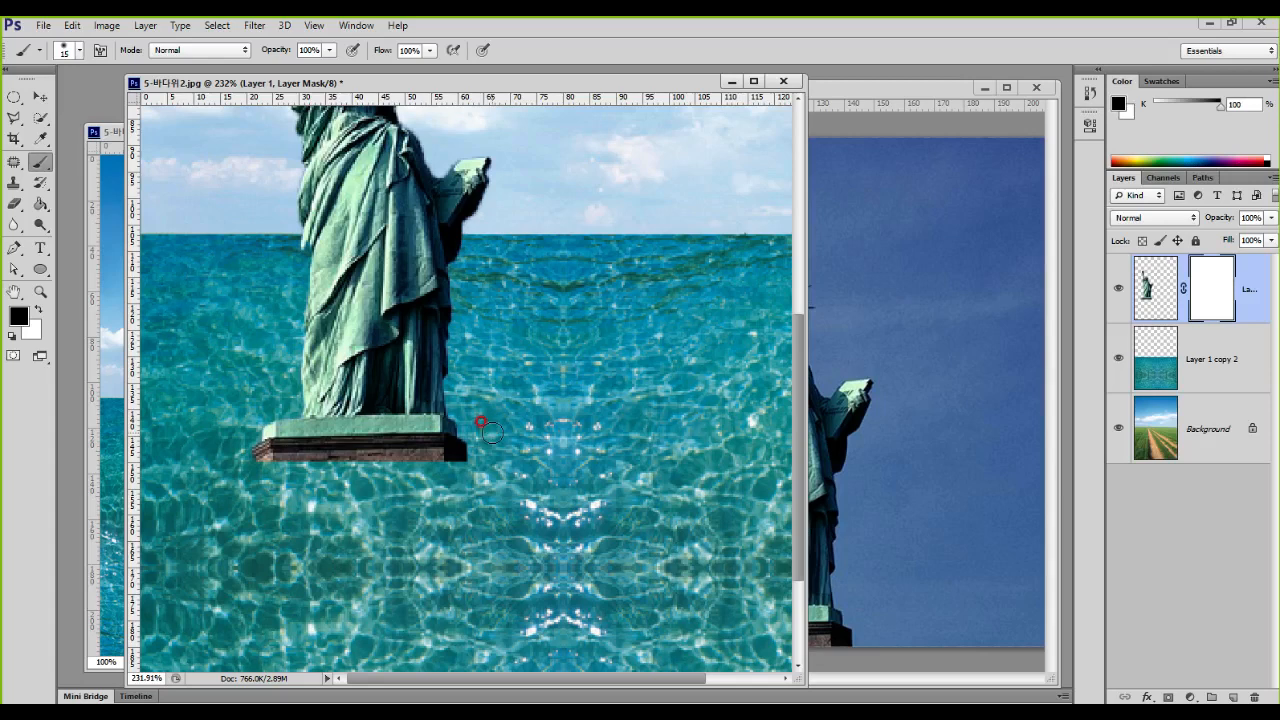
# Step: Try to paint out the statue's pedestal on the layer mask with a size 35 brush
pyautogui.press(']')
pyautogui.press(']')
pyautogui.press(']')
pyautogui.press(']')
pyautogui.press(']')
pyautogui.press(']')
pyautogui.press(']')
pyautogui.press(']')
pyautogui.press(']')
pyautogui.press(']')
pyautogui.press(']')
pyautogui.press(']')
pyautogui.press('[')
pyautogui.press('[')
pyautogui.press('[')
pyautogui.press('[')
pyautogui.press('[')
pyautogui.press('[')
pyautogui.press('[')
pyautogui.press('[')
pyautogui.moveTo(470, 432); pyautogui.dragTo(254, 444)
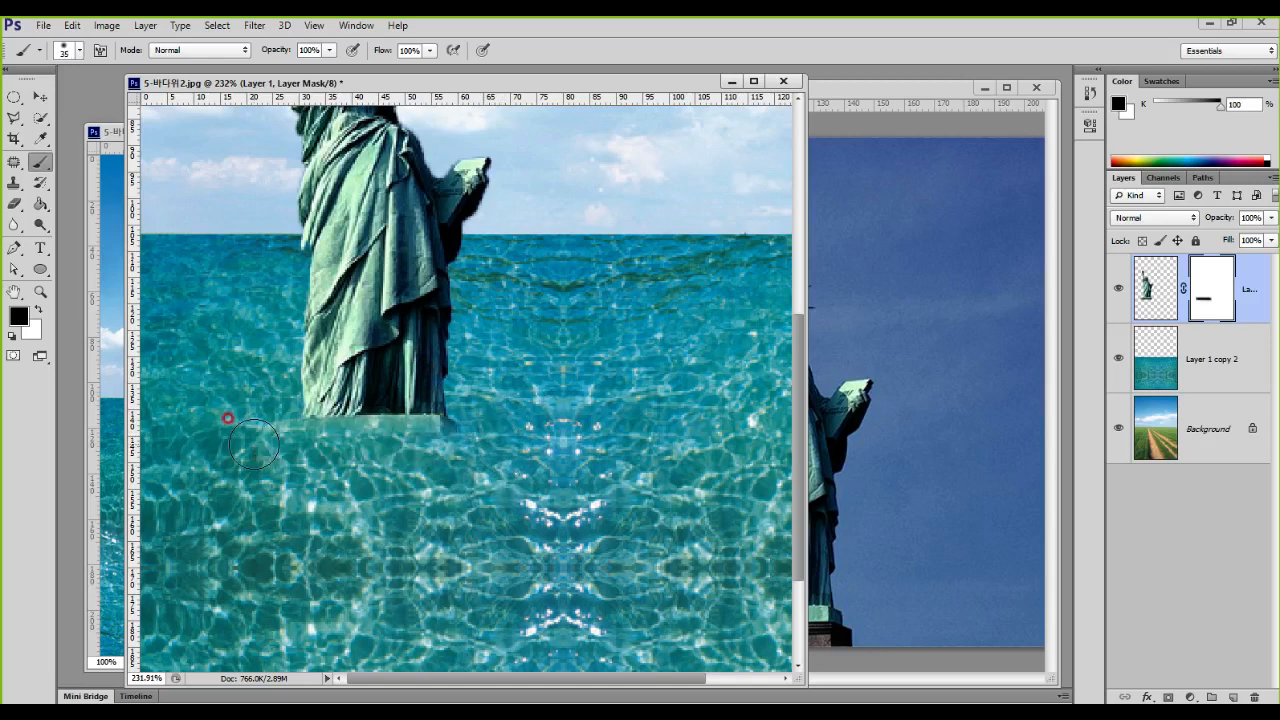
pyautogui.hotkey('ctrl', 'z')
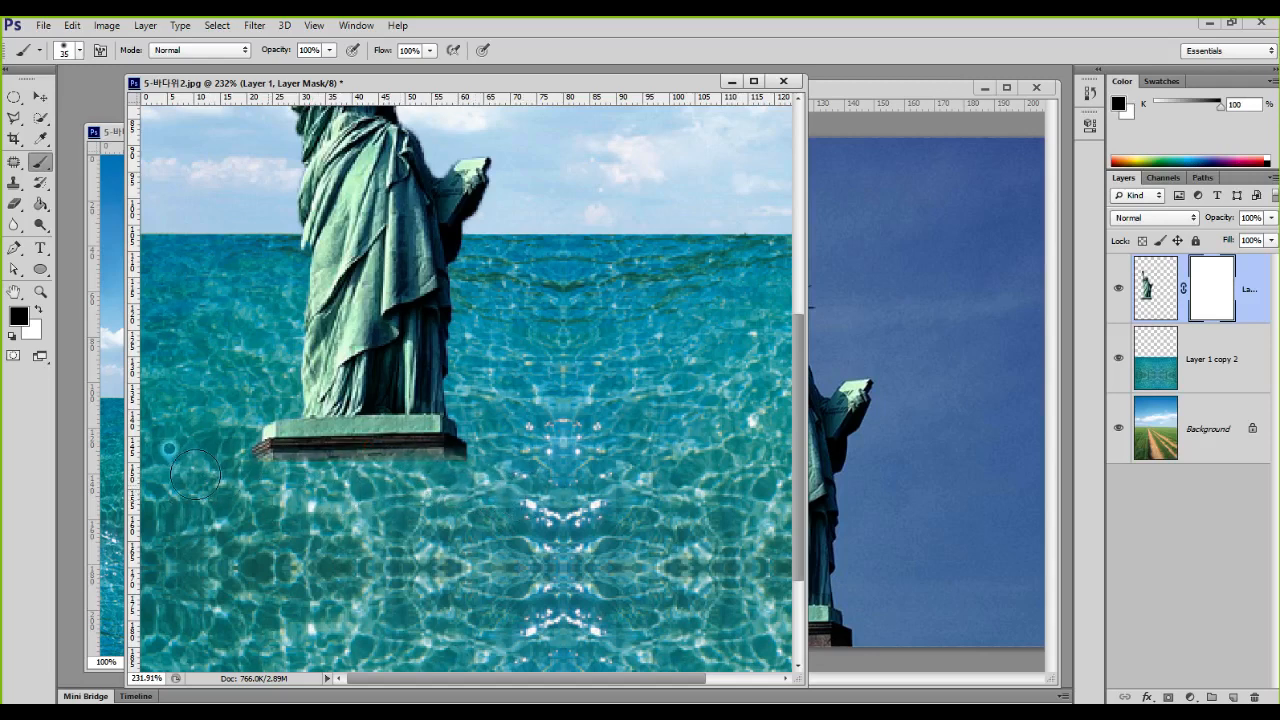
# Step: Fade the brown lower part of the pedestal into the water by painting black on the statue's layer mask, enlarging the brush to 50
pyautogui.moveTo(184, 461); pyautogui.dragTo(498, 466)
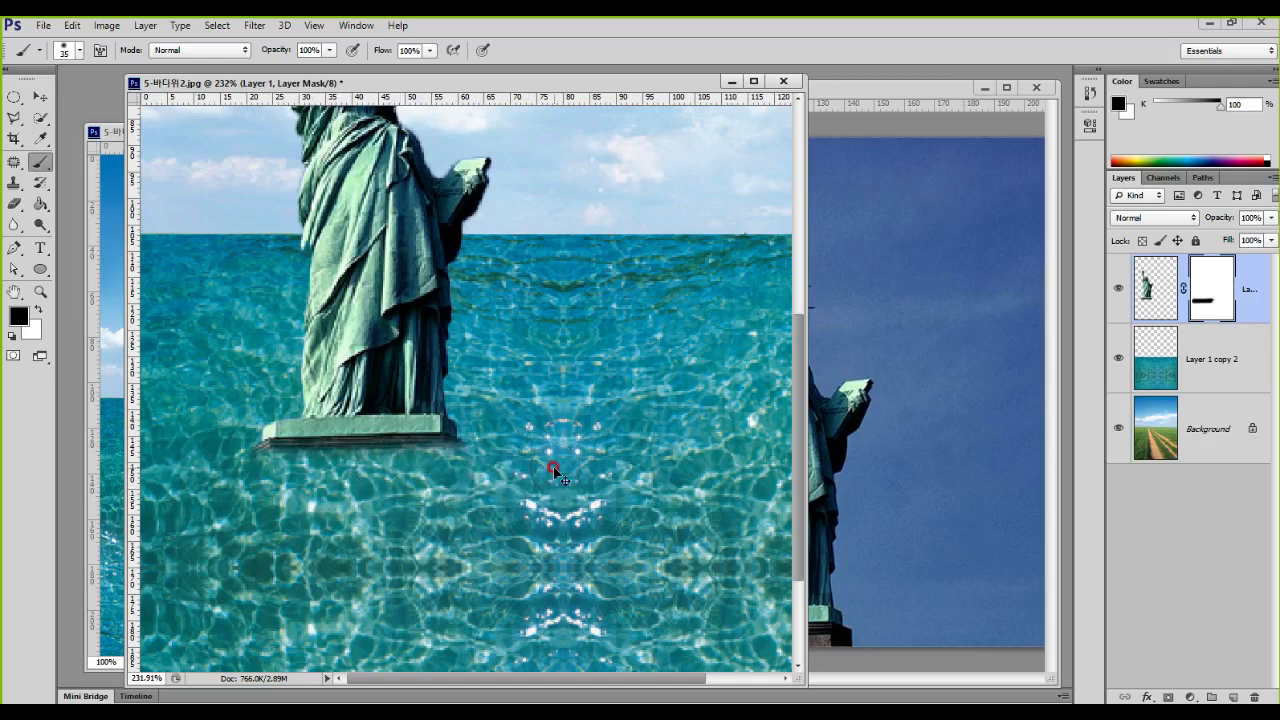
pyautogui.hotkey('ctrl', 'z')
pyautogui.moveTo(229, 459)
pyautogui.mouseDown()
pyautogui.moveTo(548, 476)
pyautogui.moveTo(563, 498)
pyautogui.moveTo(550, 509)
pyautogui.moveTo(376, 493)
pyautogui.moveTo(229, 503)
pyautogui.moveTo(503, 497)
pyautogui.moveTo(283, 506)
pyautogui.moveTo(223, 467)
pyautogui.moveTo(231, 452)
pyautogui.moveTo(226, 464)
pyautogui.moveTo(448, 504)
pyautogui.moveTo(505, 450)
pyautogui.mouseUp()
pyautogui.press(']')
pyautogui.press(']')
pyautogui.press(']')
pyautogui.scroll(-3, 500, 445)
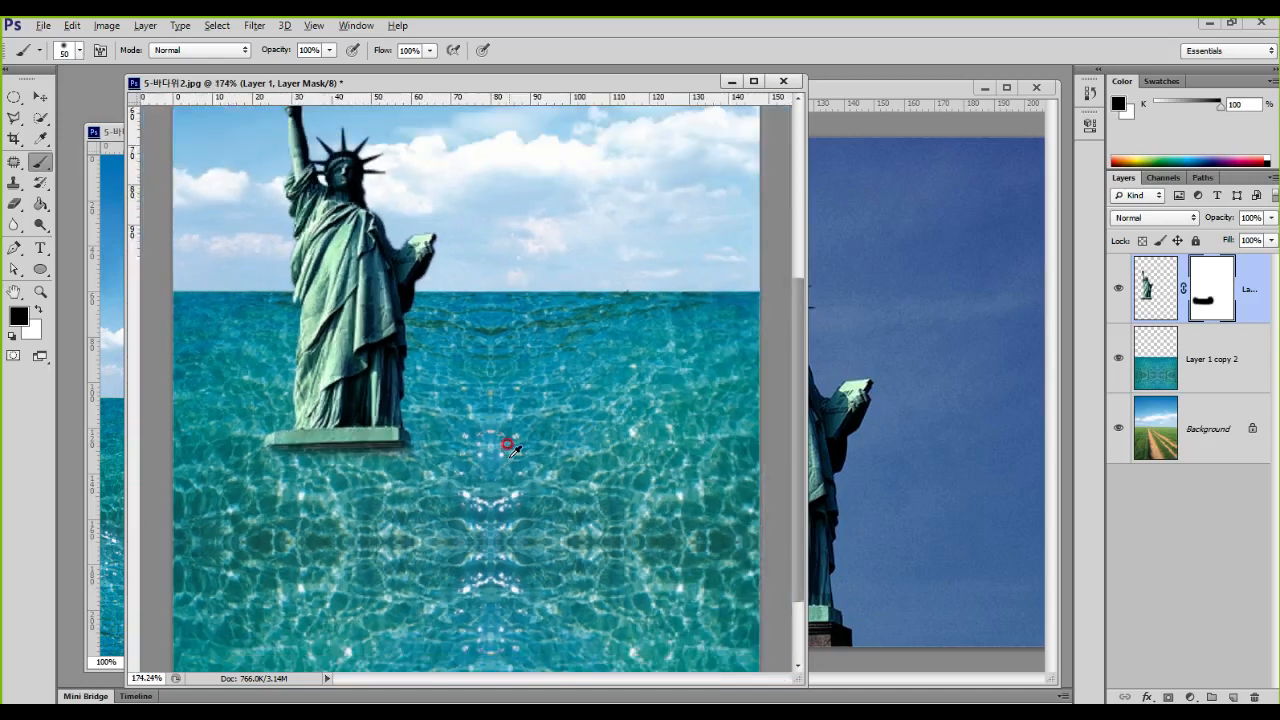
pyautogui.scroll(-1, 484, 432)
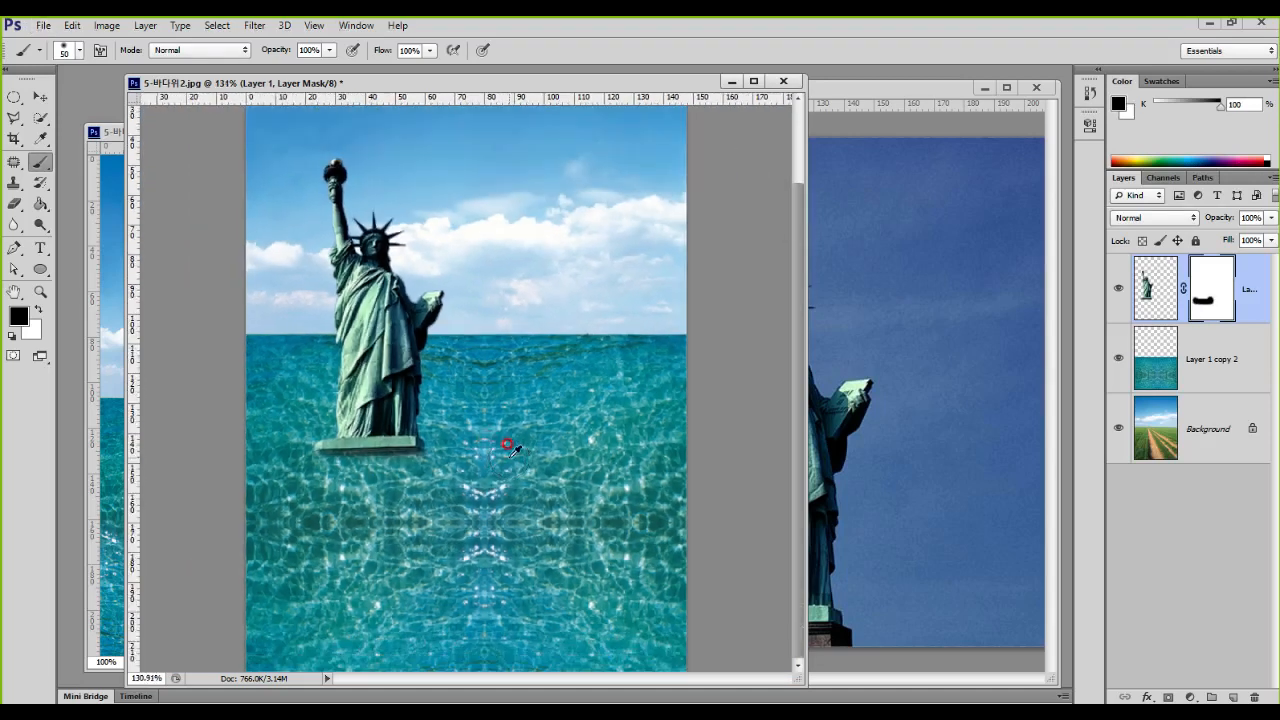
# Step: Target the statue layer's image instead of its mask and duplicate the statue slightly lower with the Move Tool
pyautogui.click(1140, 280)
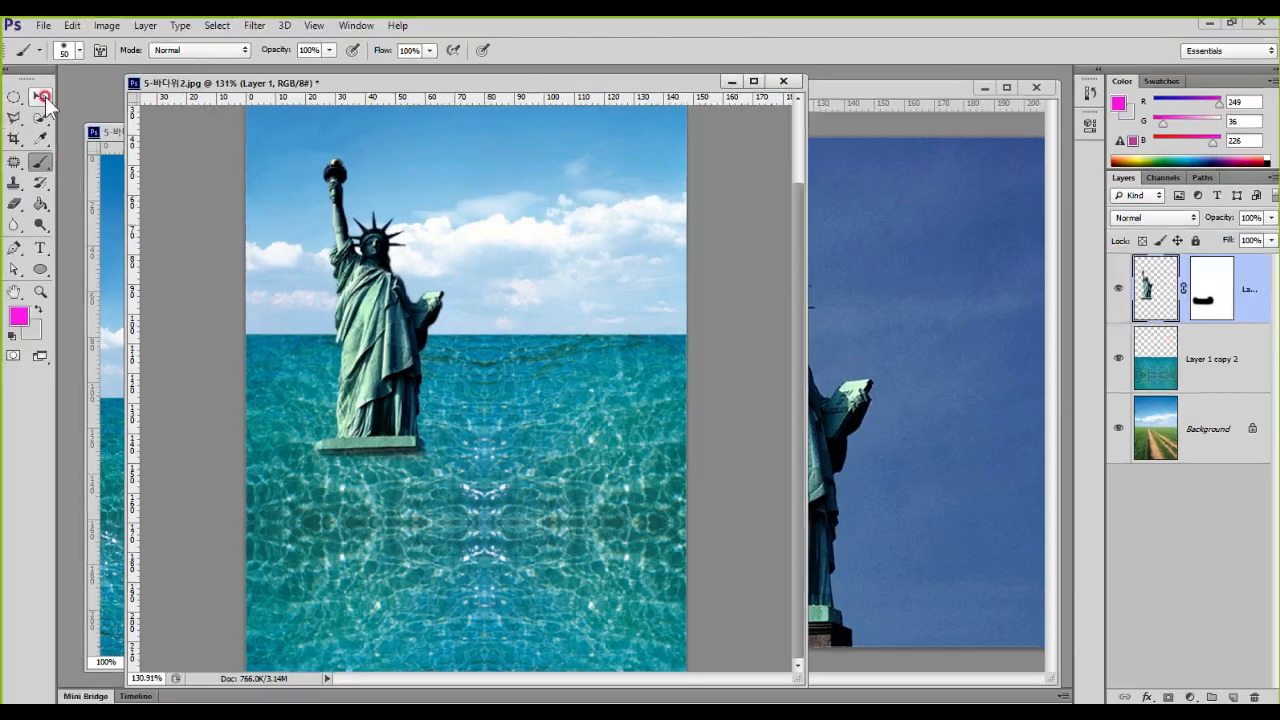
pyautogui.click(41, 97)
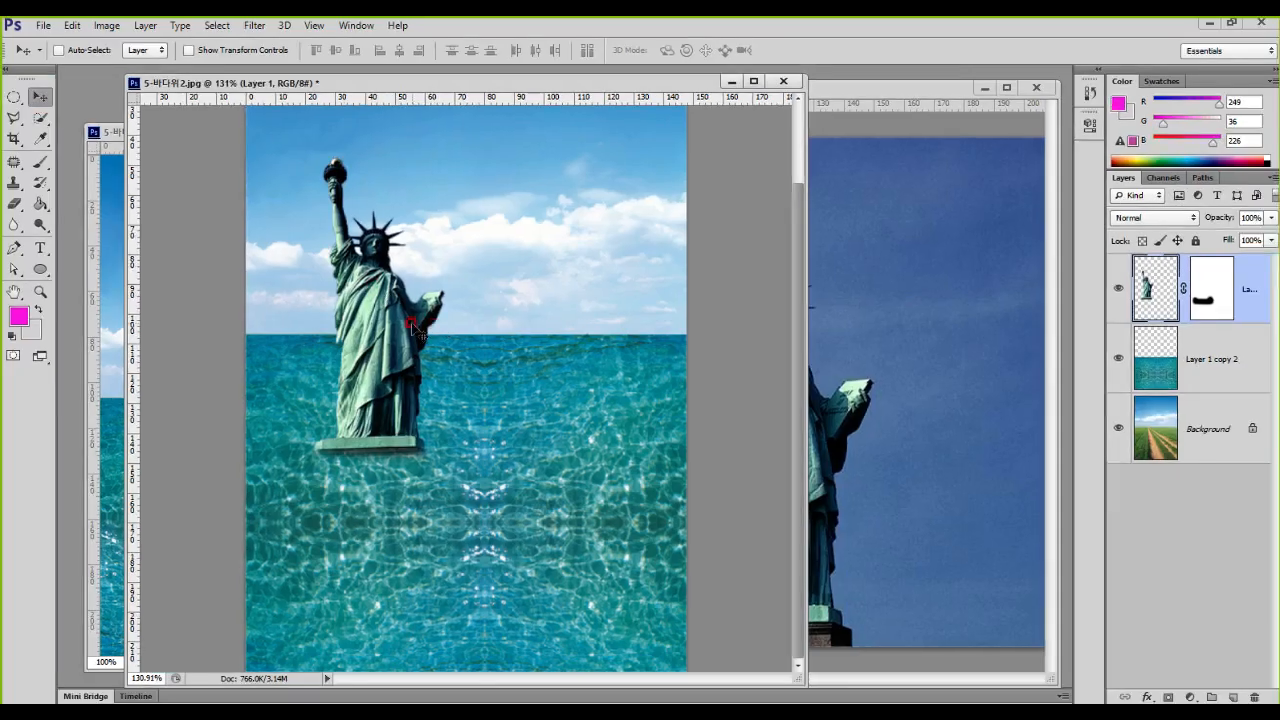
pyautogui.moveTo(415, 327); pyautogui.dragTo(392, 412)
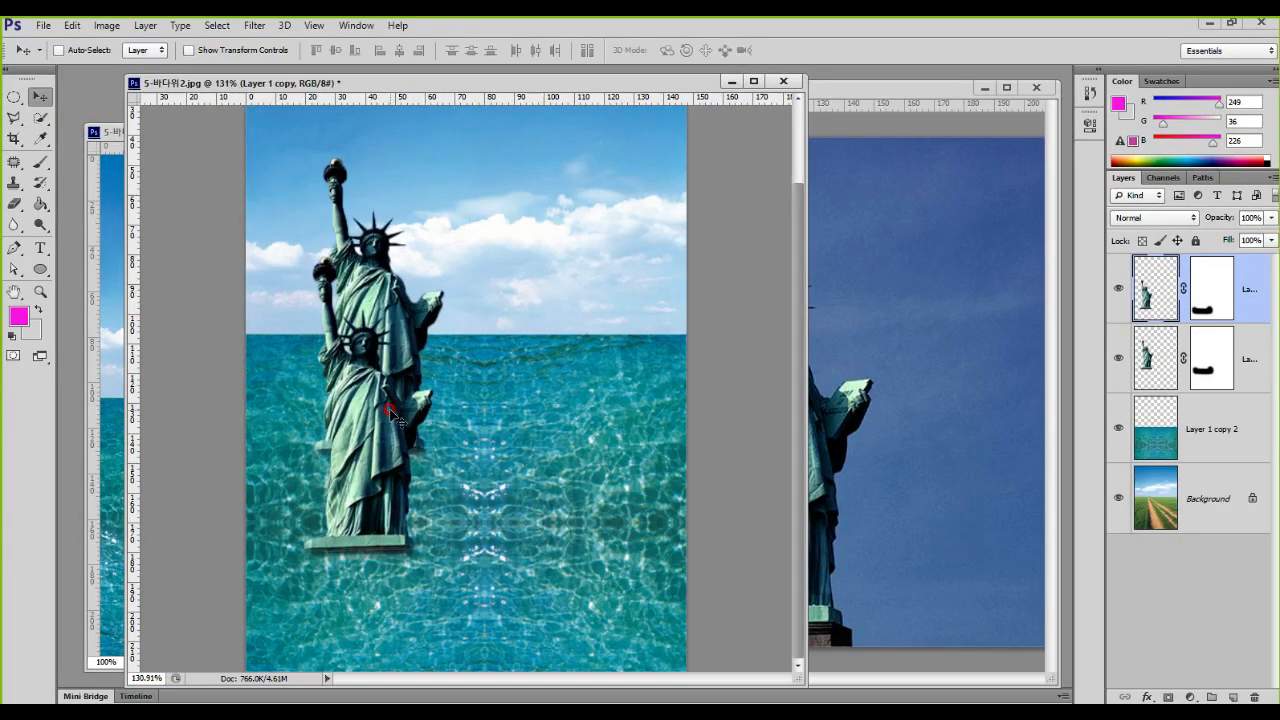
# Step: Flip the duplicated statue vertically with Free Transform
pyautogui.hotkey('ctrl', 't')
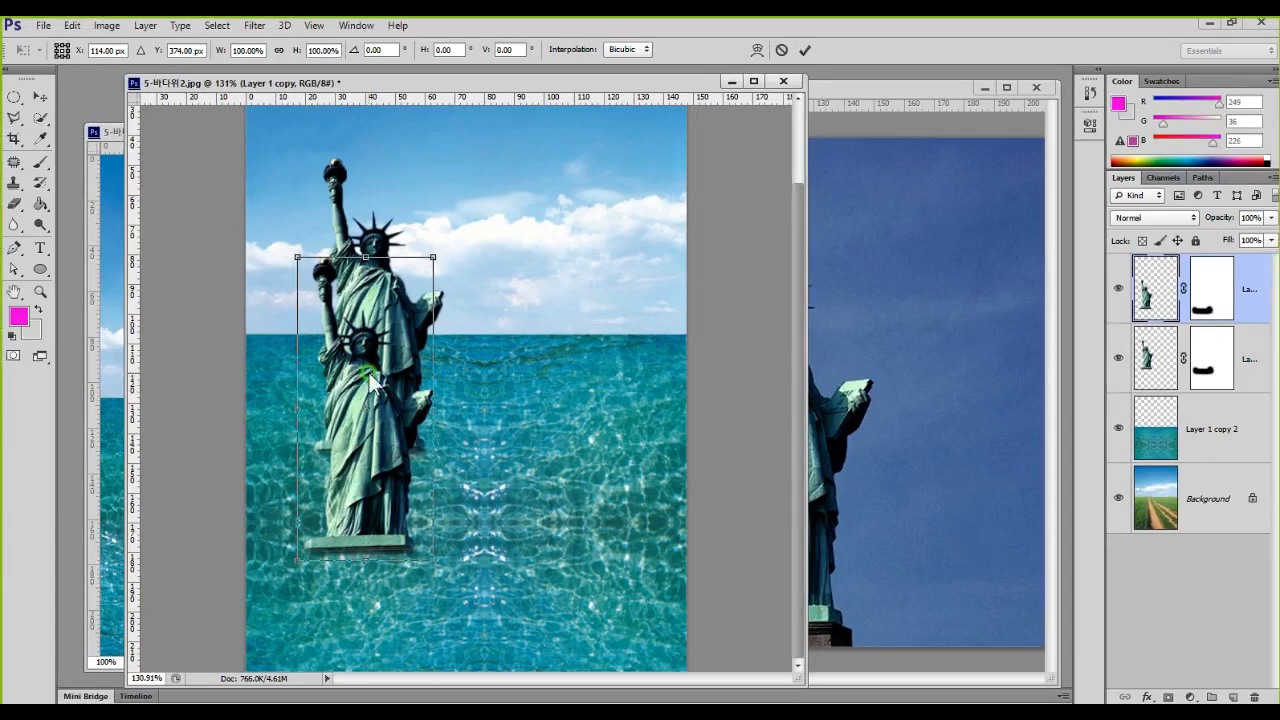
pyautogui.rightClick(368, 375)
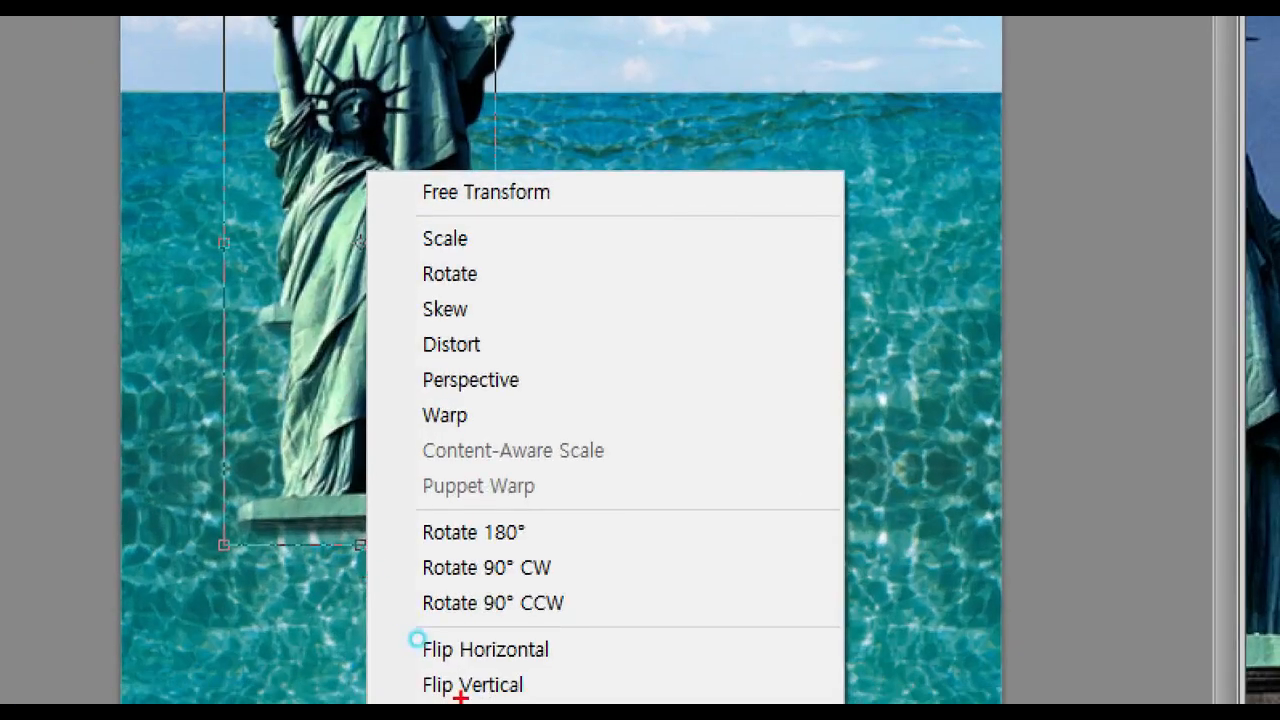
pyautogui.moveTo(390, 627)
pyautogui.mouseDown()
pyautogui.moveTo(395, 667)
pyautogui.moveTo(557, 705)
pyautogui.mouseUp()
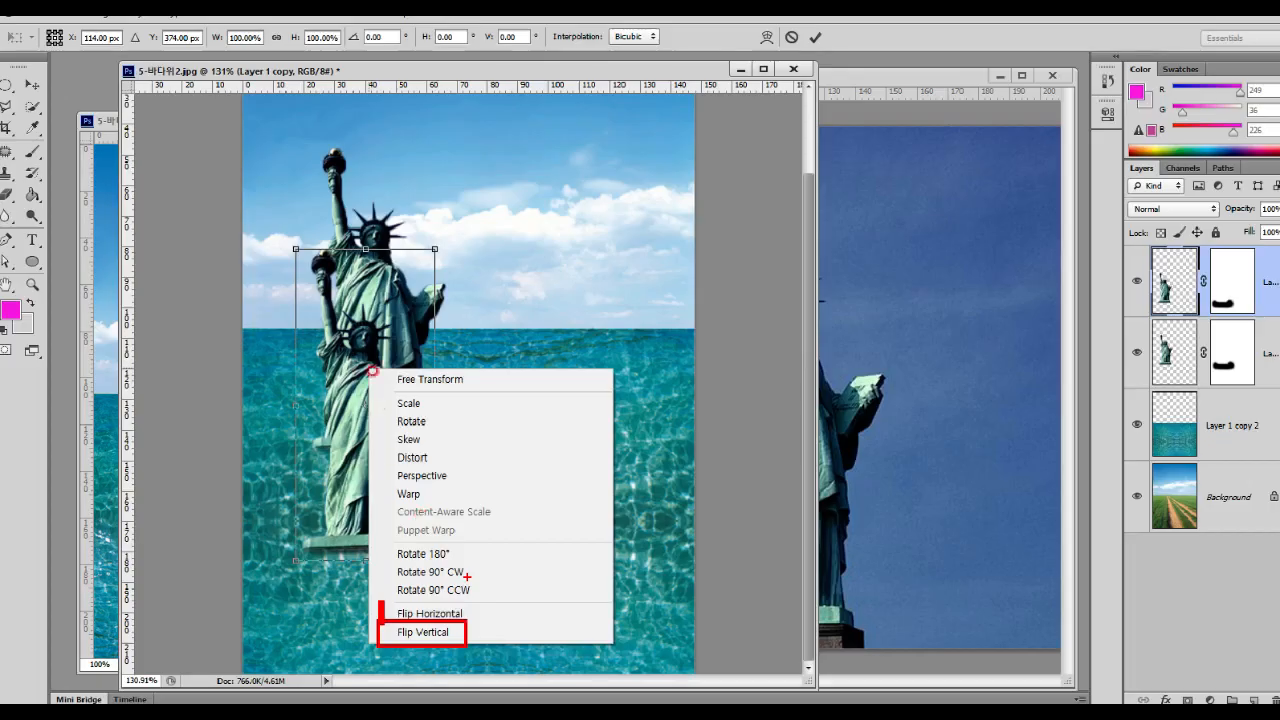
pyautogui.click(472, 684)
pyautogui.rightClick(359, 322)
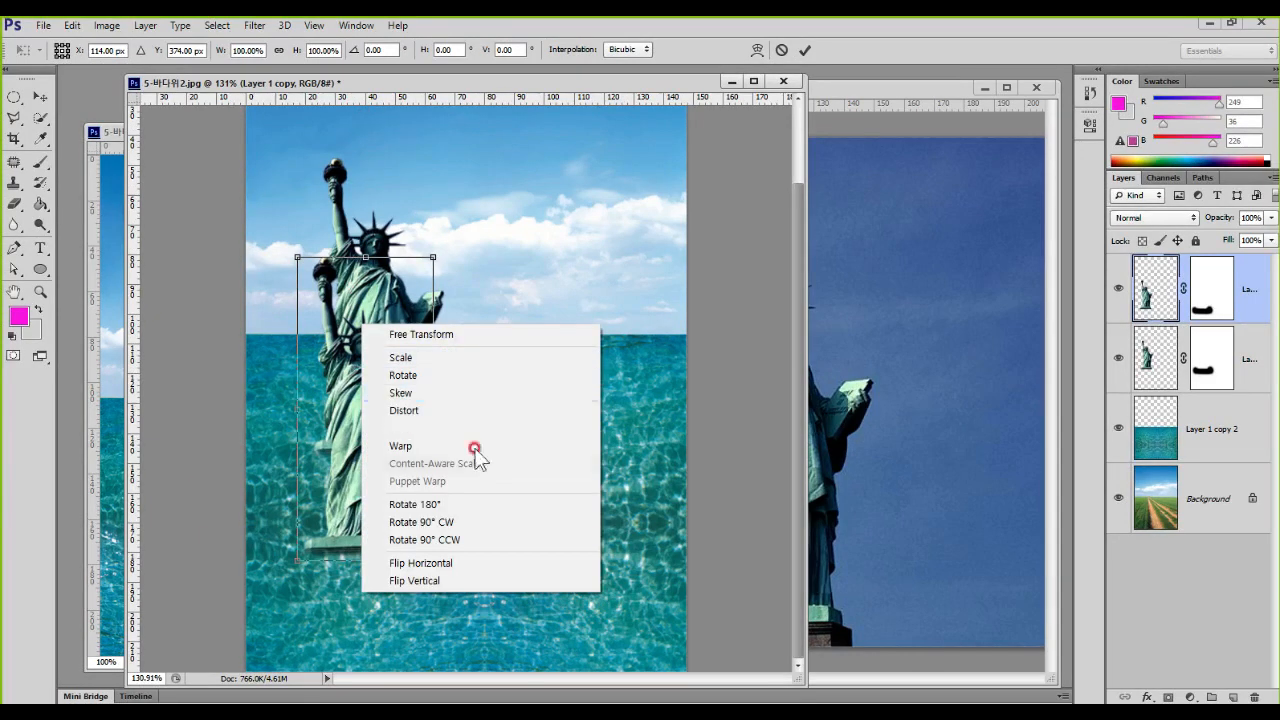
pyautogui.click(466, 580)
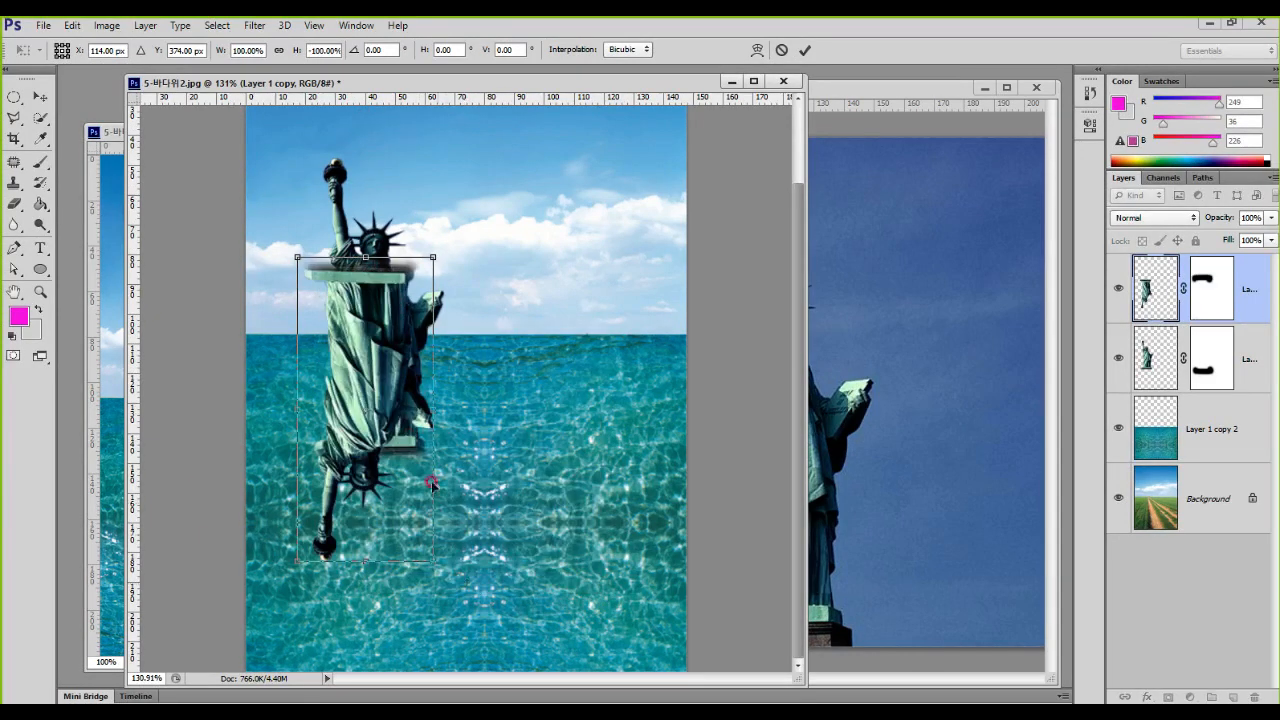
# Step: Squash the flipped statue's height to about 82% and align it base to base beneath the upright statue
pyautogui.moveTo(365, 257); pyautogui.dragTo(364, 312)
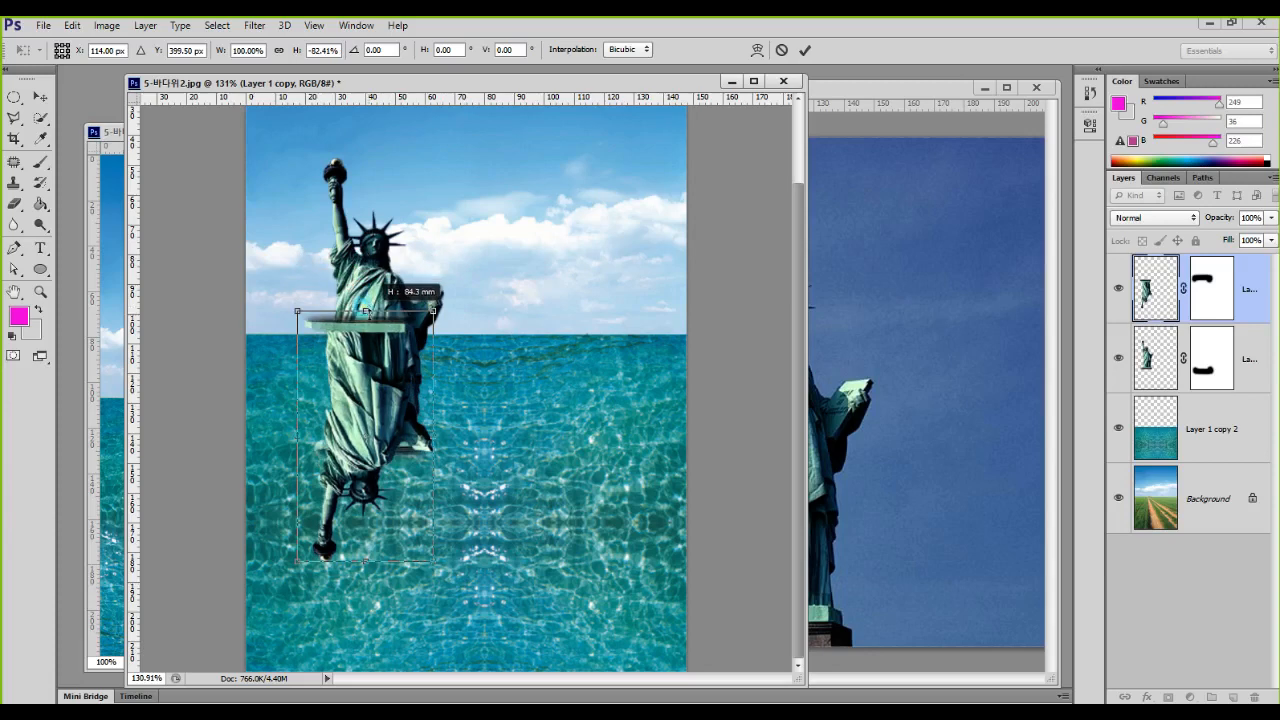
pyautogui.moveTo(376, 364); pyautogui.dragTo(386, 517)
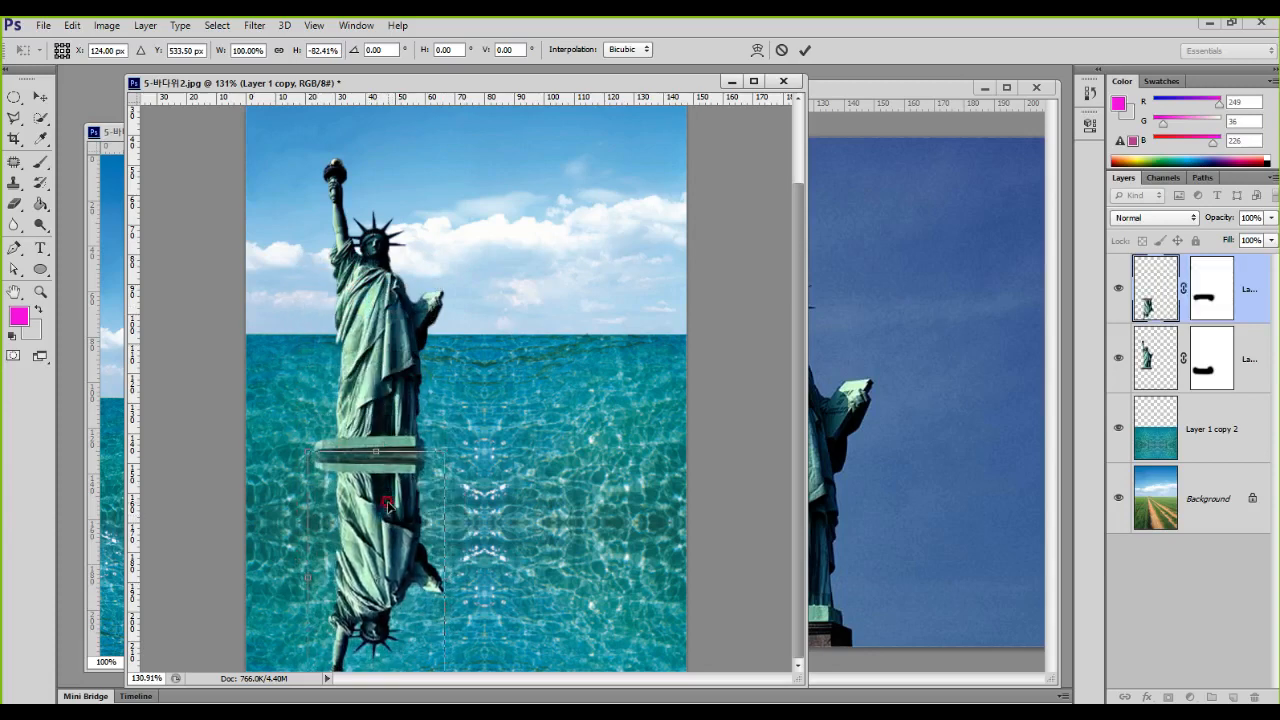
pyautogui.press('Return')
pyautogui.hotkey('ctrl', '1')
pyautogui.moveTo(488, 640)
pyautogui.mouseDown()
pyautogui.moveTo(341, 608)
pyautogui.moveTo(410, 479)
pyautogui.moveTo(537, 558)
pyautogui.moveTo(469, 648)
pyautogui.mouseUp()
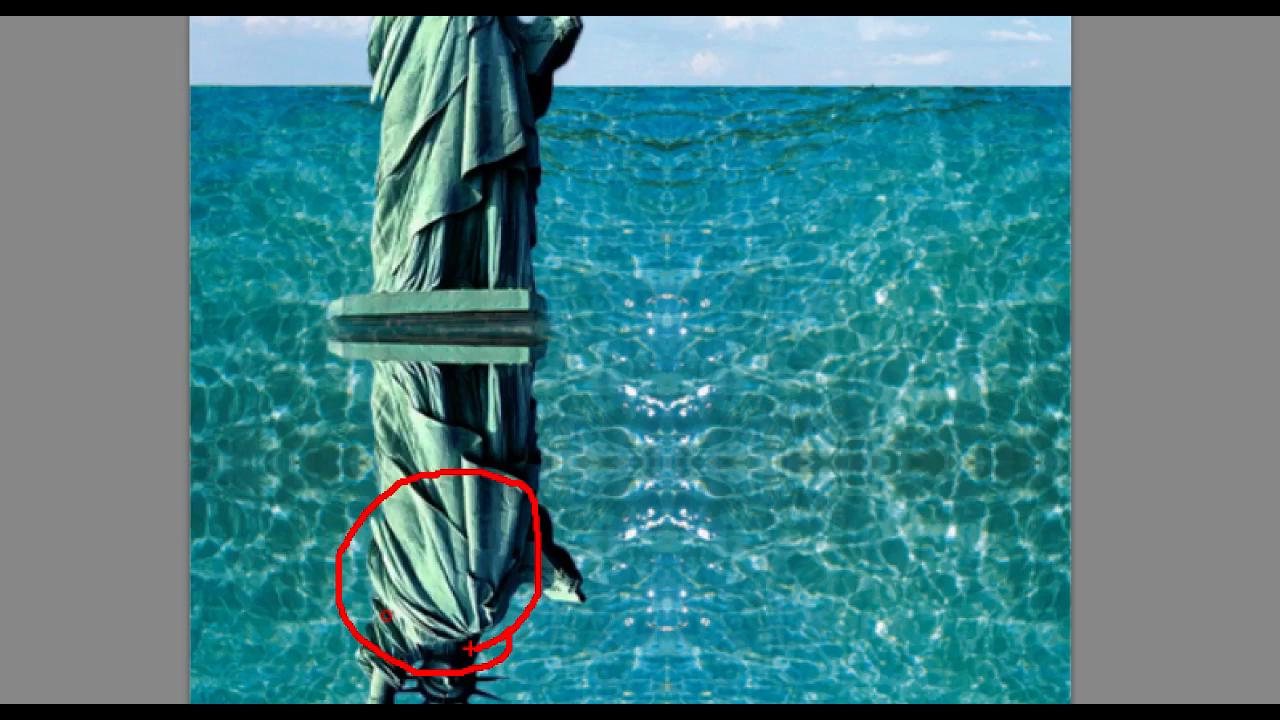
pyautogui.press('Escape')
pyautogui.hotkey('ctrl', '1')
pyautogui.click(1056, 297)
pyautogui.moveTo(1062, 312)
pyautogui.mouseDown()
pyautogui.moveTo(1066, 343)
pyautogui.moveTo(957, 318)
pyautogui.moveTo(1072, 348)
pyautogui.mouseUp()
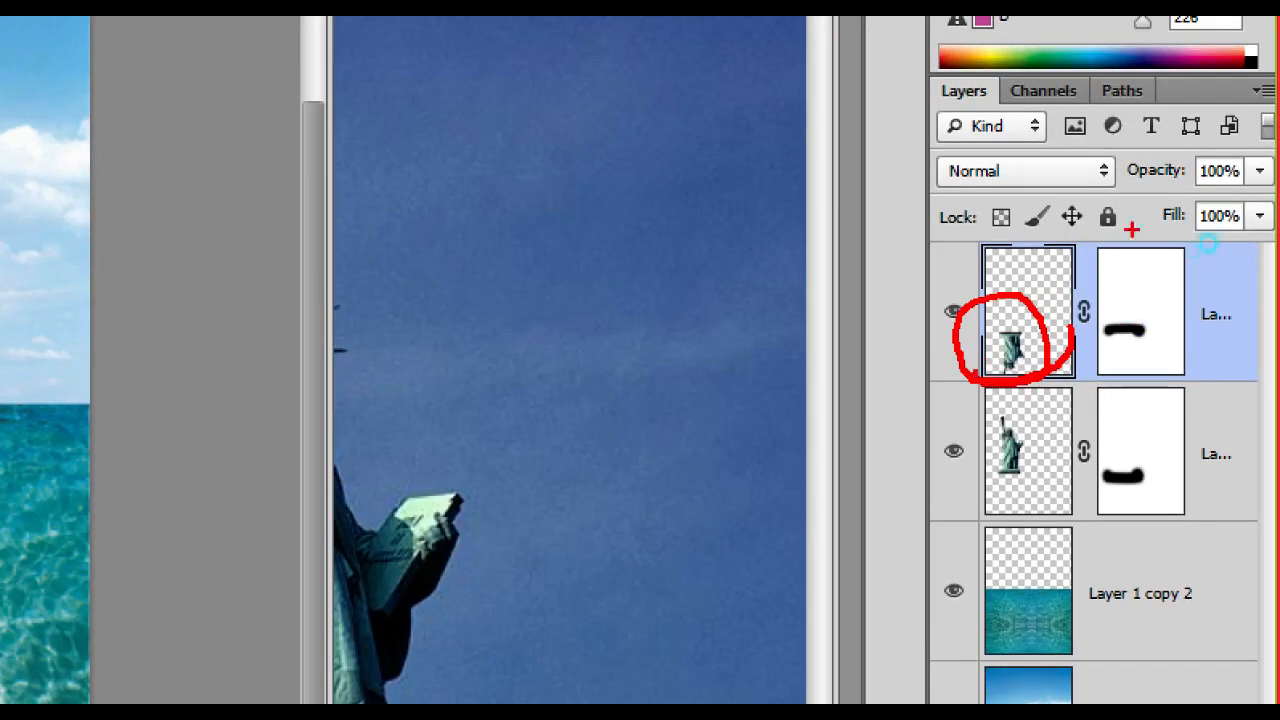
pyautogui.moveTo(1122, 145); pyautogui.dragTo(1266, 208)
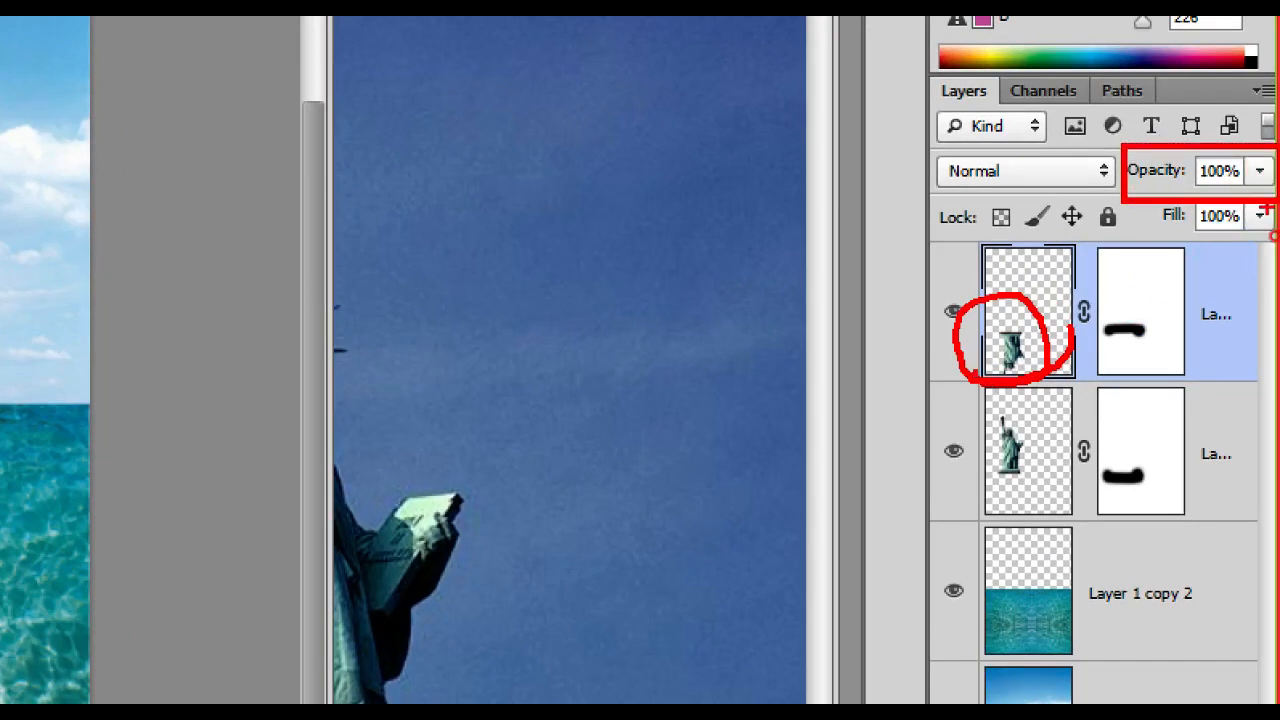
pyautogui.press('Escape')
# Step: Lower the opacity of the flipped statue layer to 40%
pyautogui.doubleClick(1245, 217)
pyautogui.write('50')
pyautogui.press('Return')
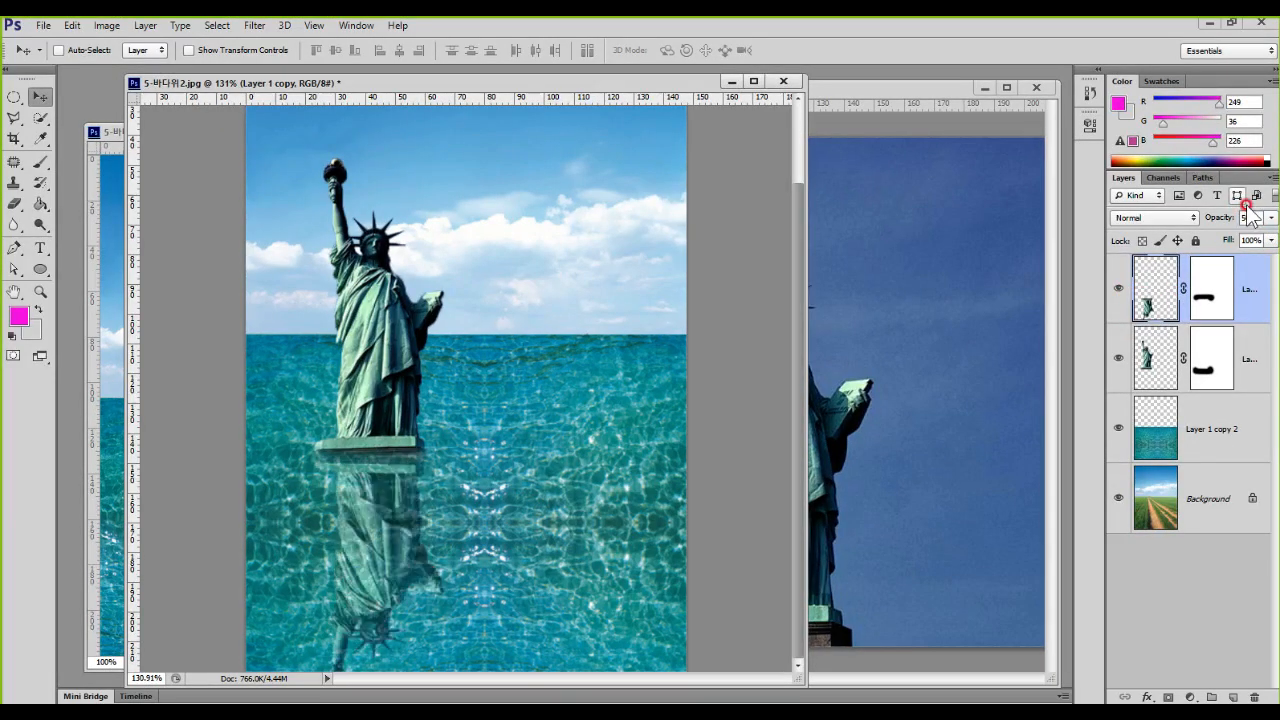
pyautogui.doubleClick(1247, 216)
pyautogui.write('30')
pyautogui.click(1238, 208)
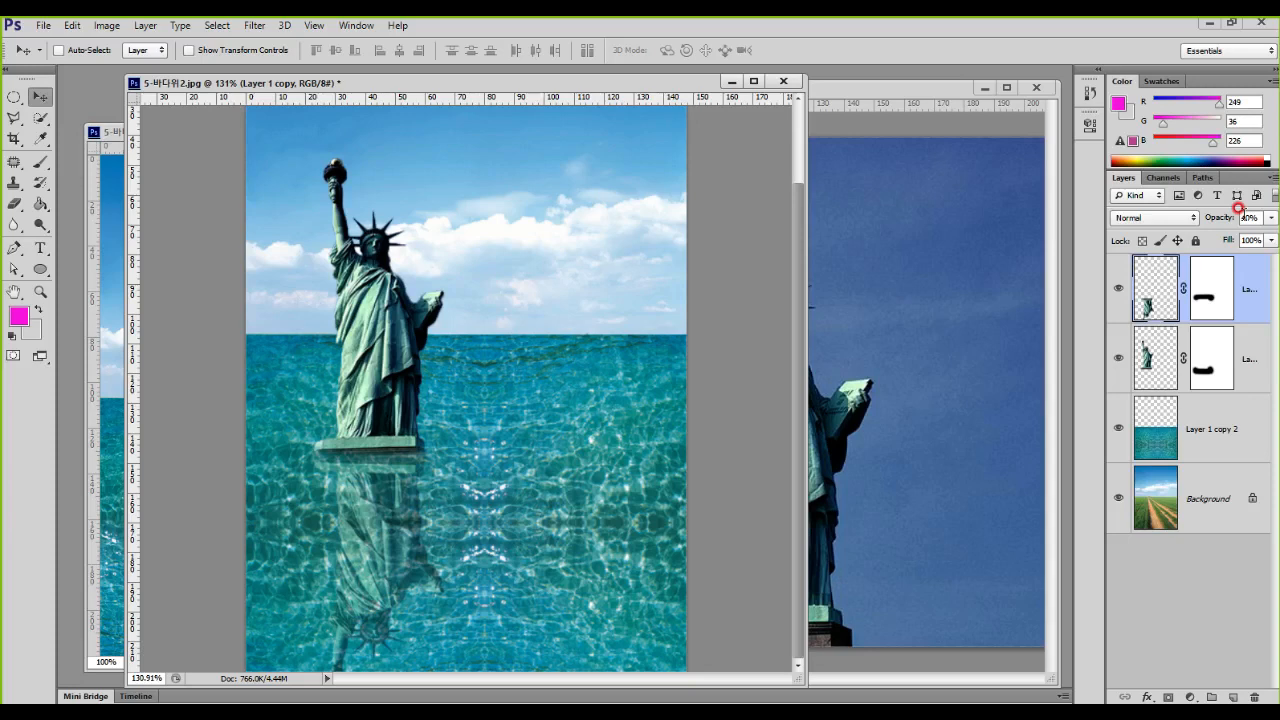
pyautogui.click(1240, 217)
pyautogui.click(392, 503)
# Step: Shorten the reflection's height to about 59% with Free Transform, keeping its base against the statue's pedestal
pyautogui.hotkey('ctrl', 't')
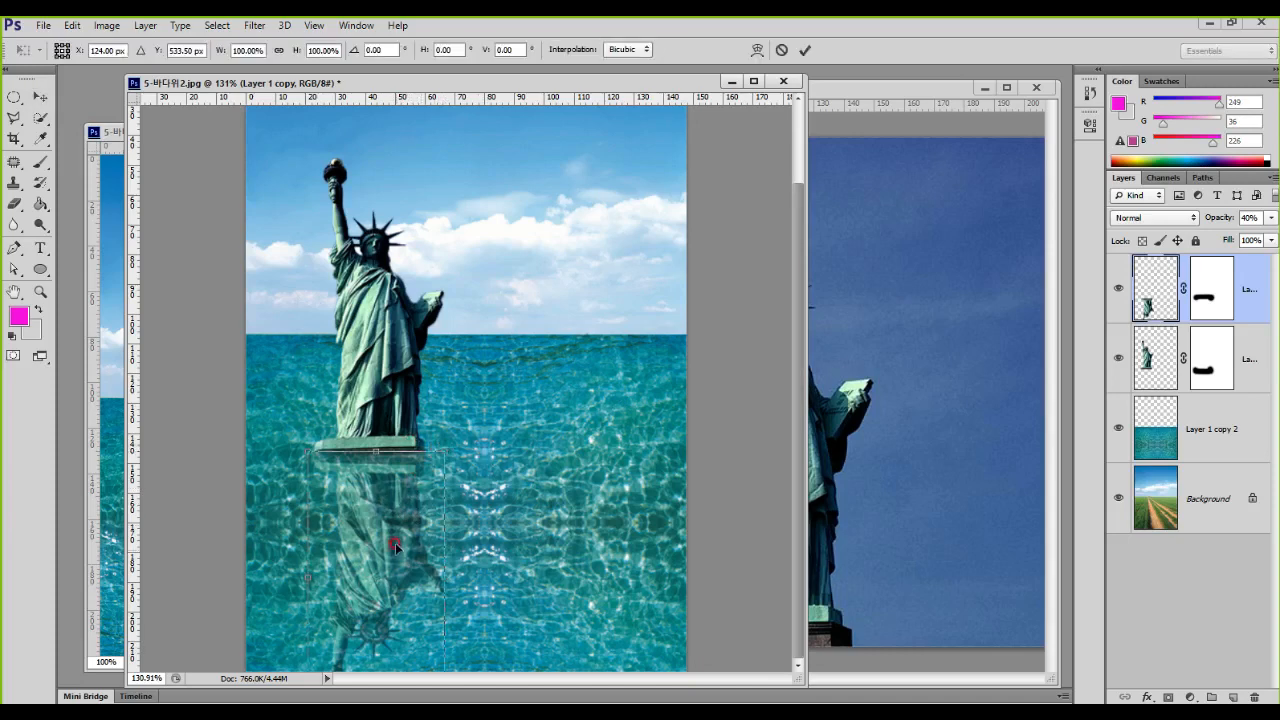
pyautogui.moveTo(376, 450); pyautogui.dragTo(373, 500)
pyautogui.moveTo(366, 450); pyautogui.dragTo(372, 484)
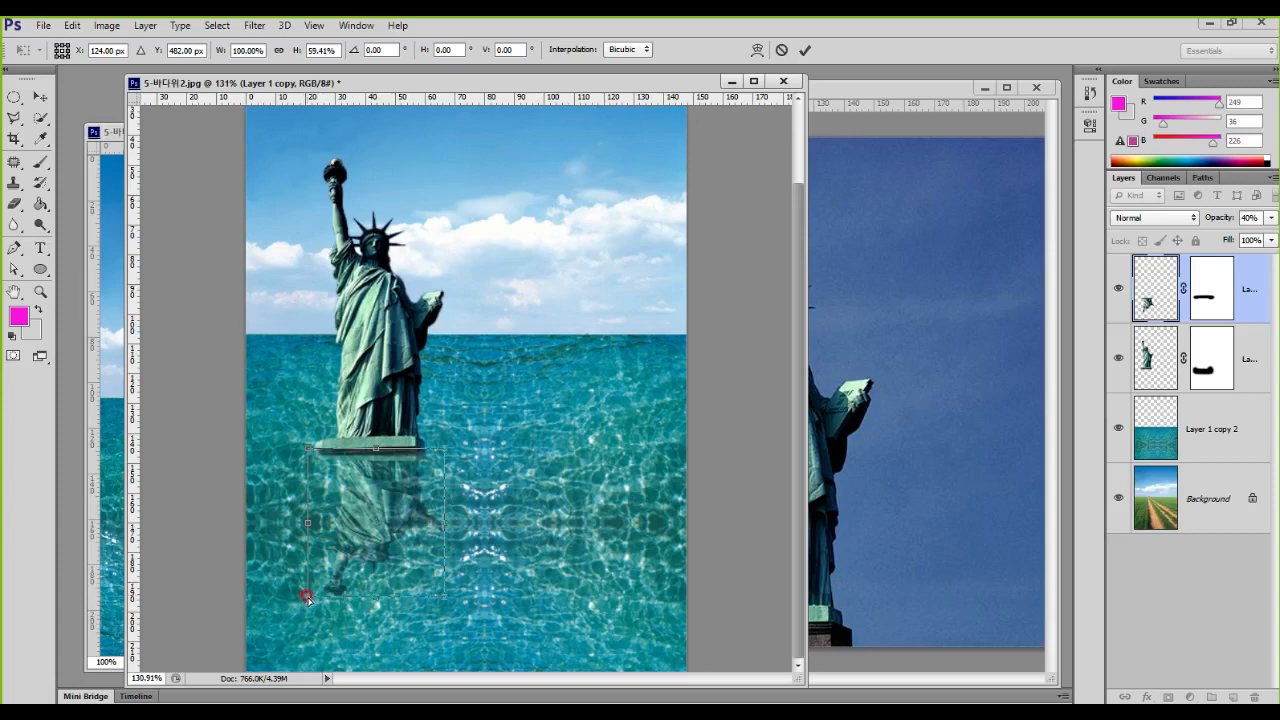
# Step: Pull the reflection's two lower corners outward and down so it widens toward the viewer, and apply the transformation
pyautogui.moveTo(305, 600); pyautogui.dragTo(212, 668)
pyautogui.moveTo(443, 596); pyautogui.dragTo(510, 696)
pyautogui.doubleClick(498, 600)
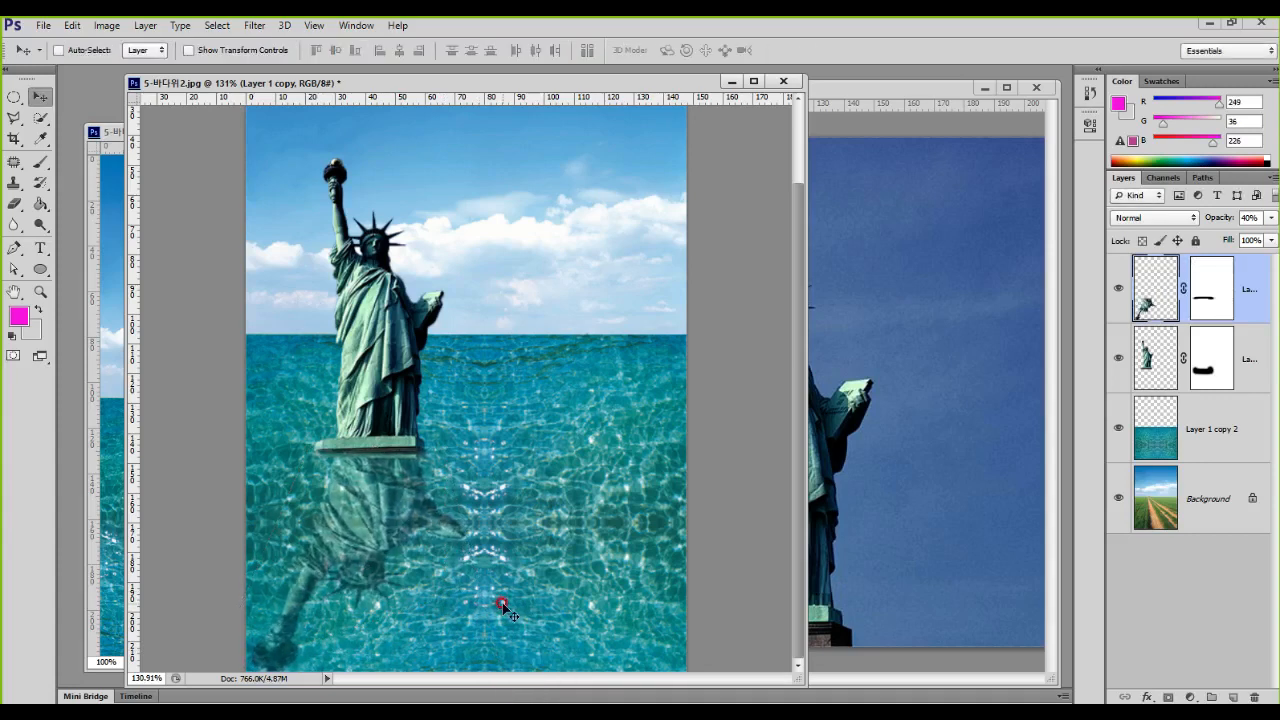
pyautogui.scroll(-3, 581, 446)
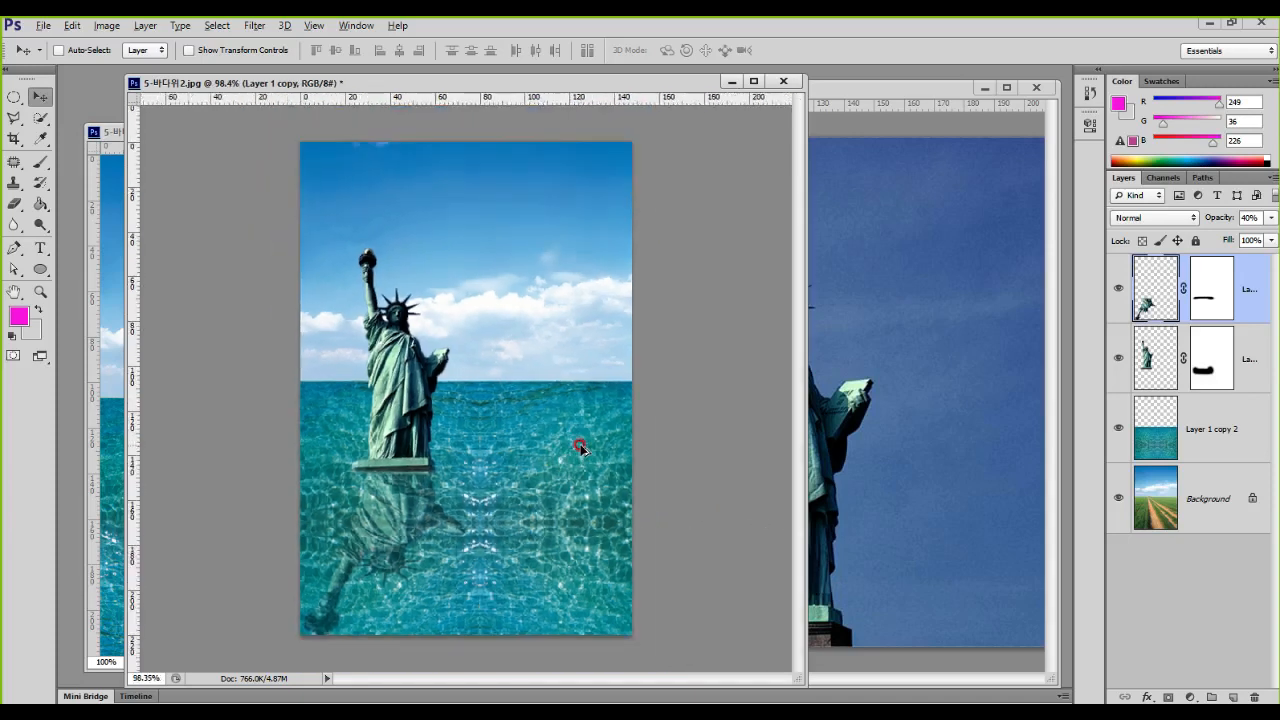
pyautogui.scroll(1, 581, 446)
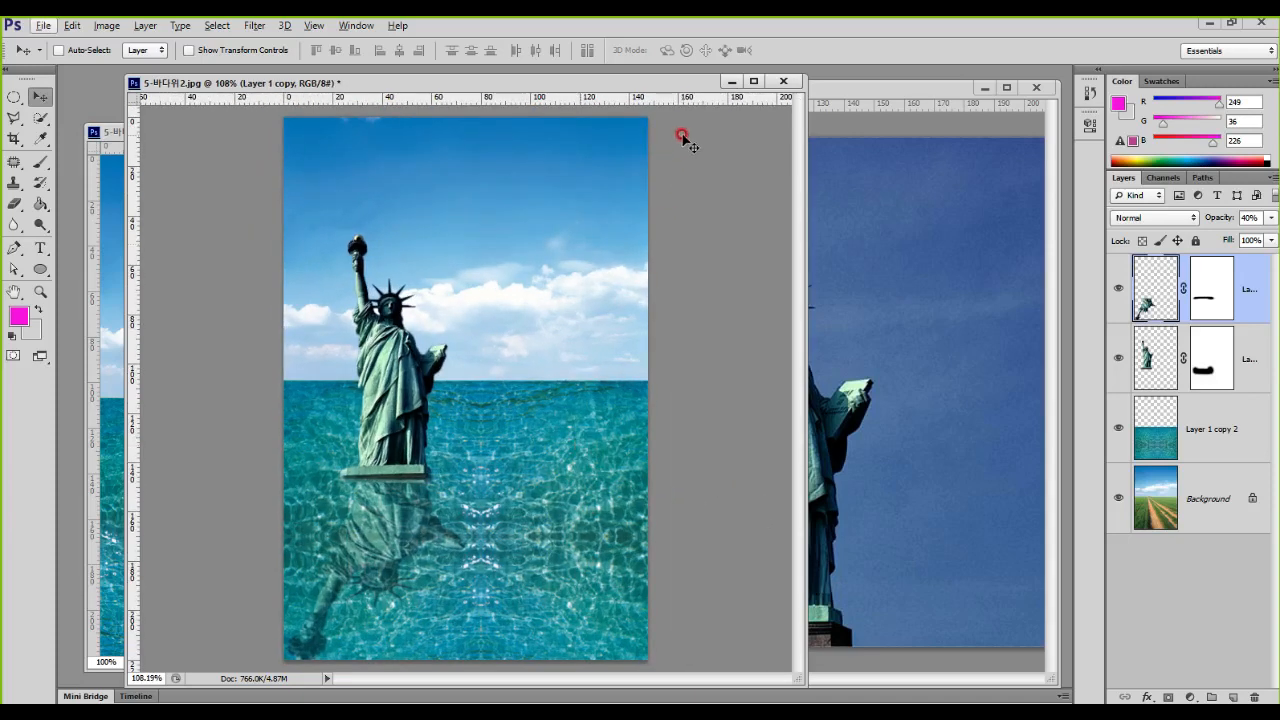
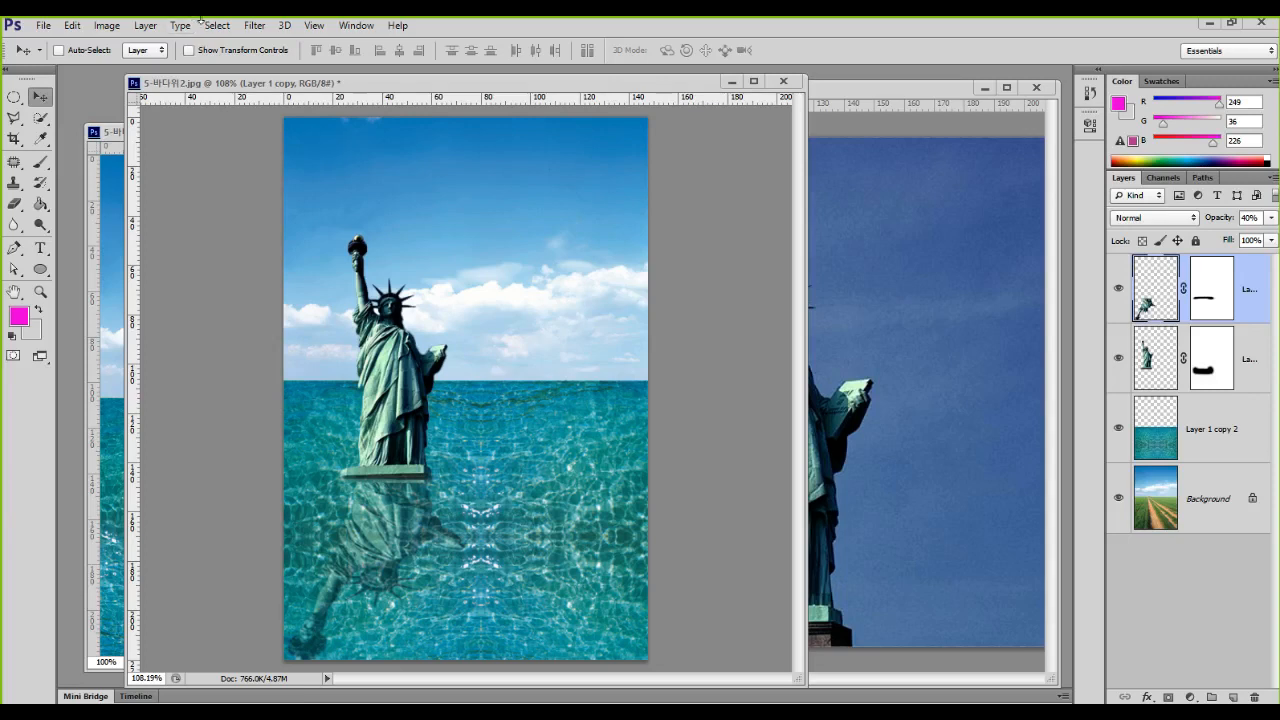
# Step: Distort the reflection layer with the Ripple filter at an amount of 142% and Medium size
pyautogui.click(258, 26)
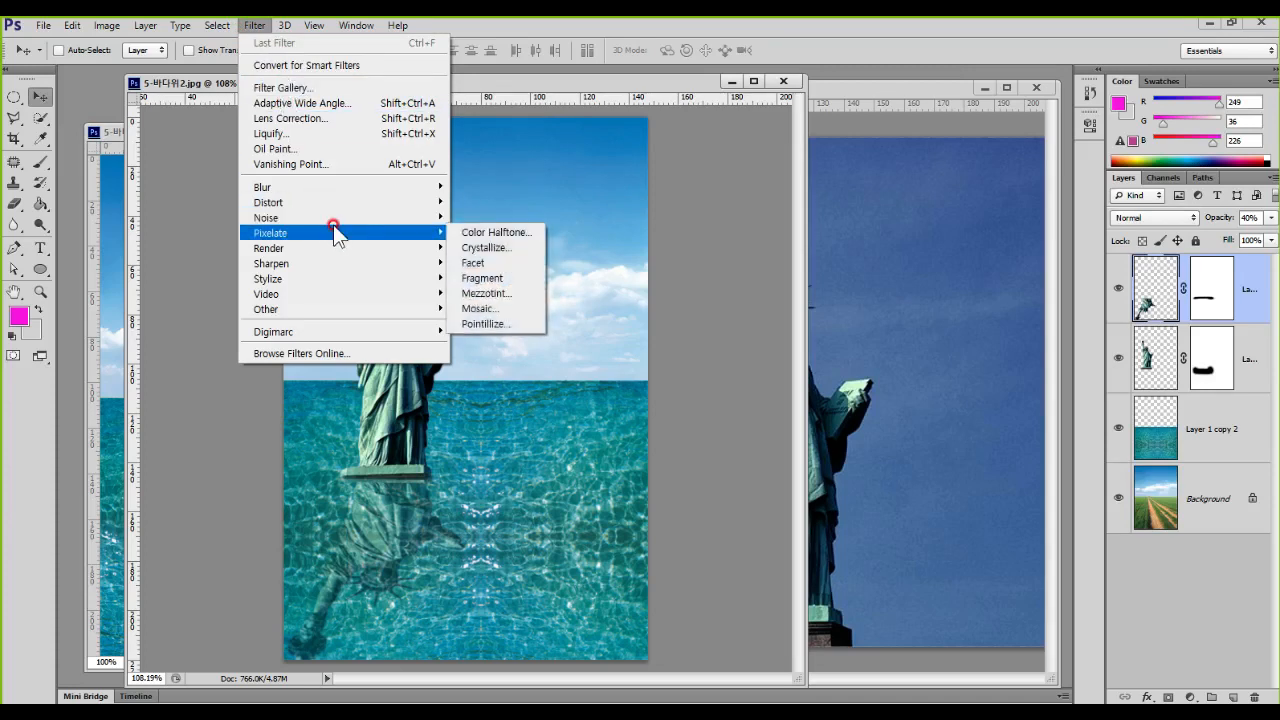
pyautogui.moveTo(360, 238)
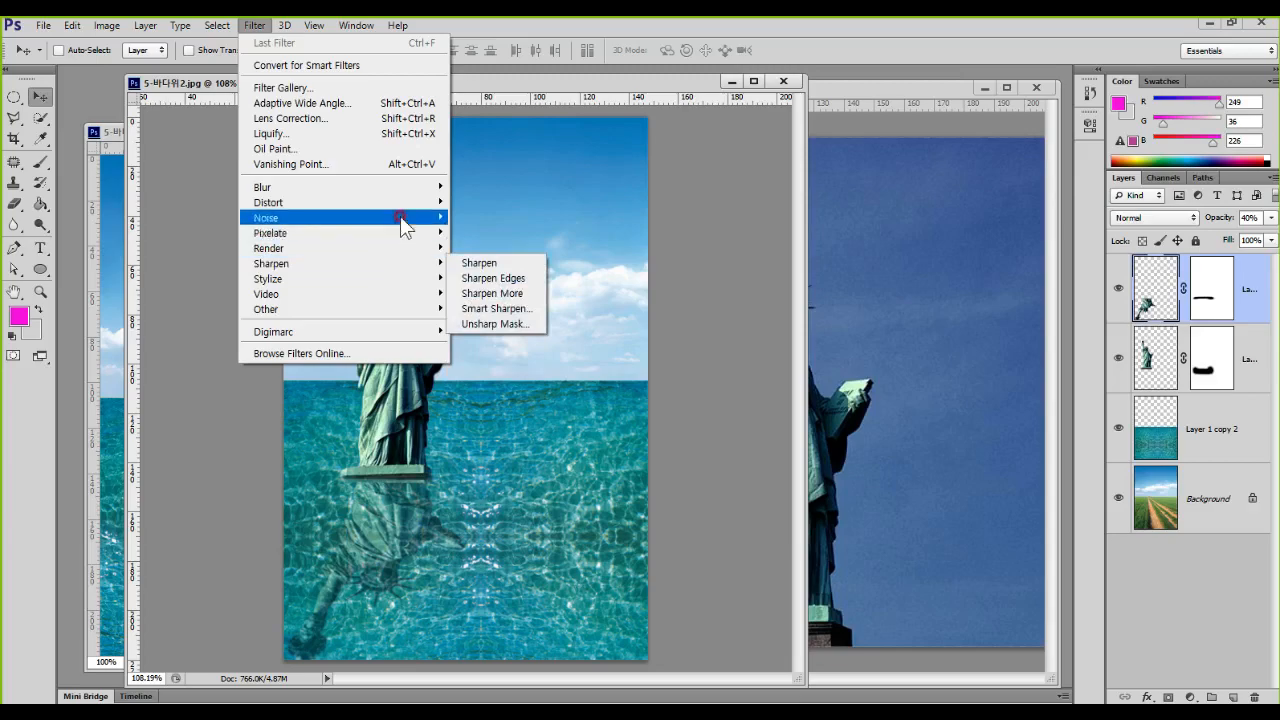
pyautogui.moveTo(403, 209)
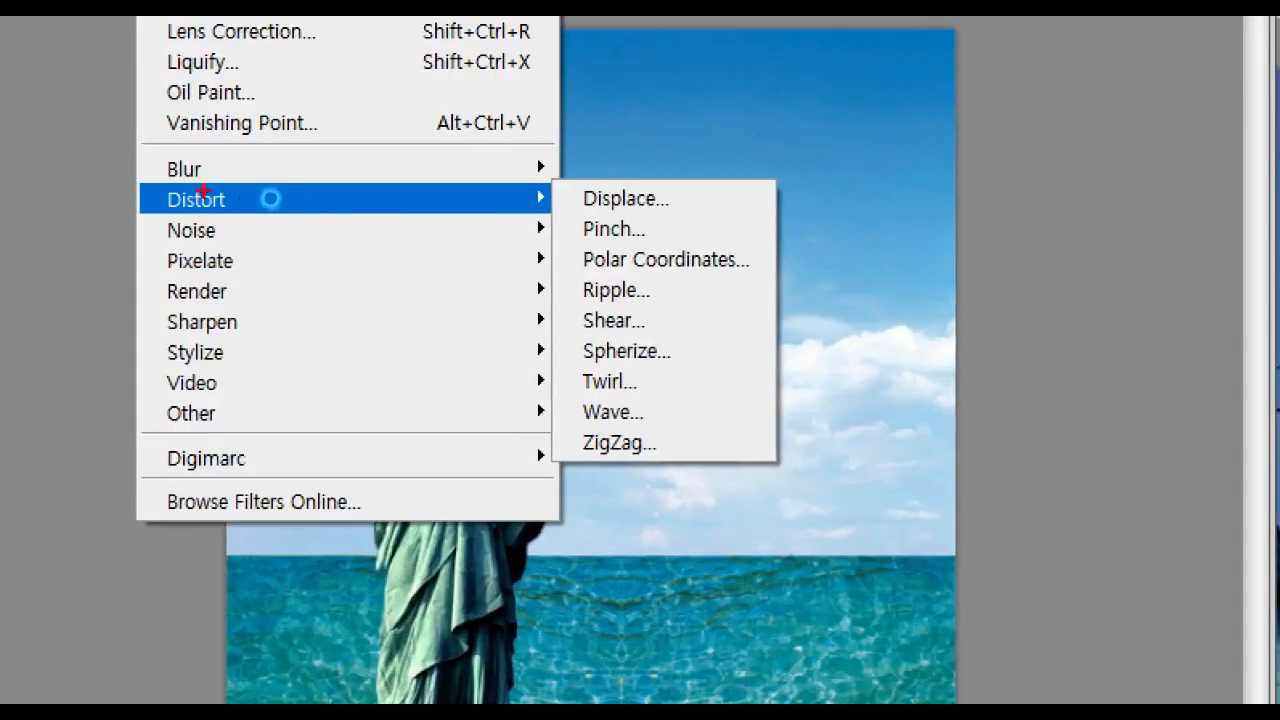
pyautogui.moveTo(117, 170); pyautogui.dragTo(270, 223)
pyautogui.rightClick(270, 223)
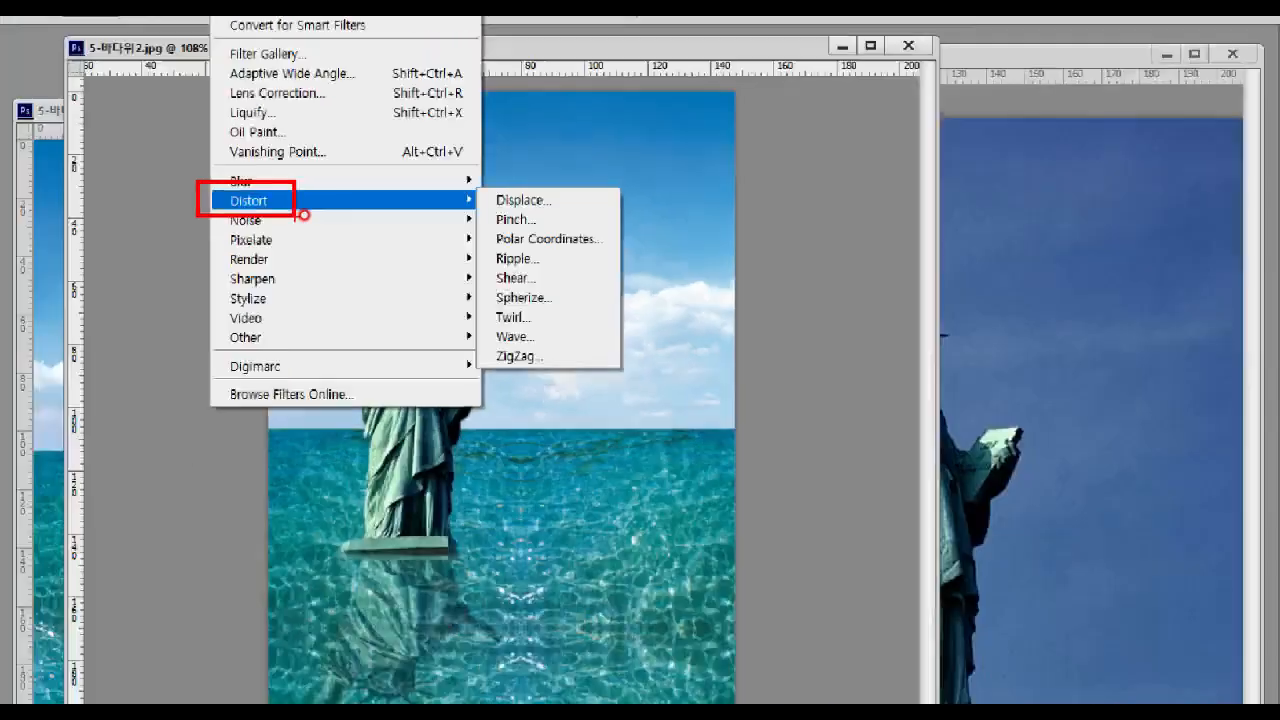
pyautogui.click(254, 25)
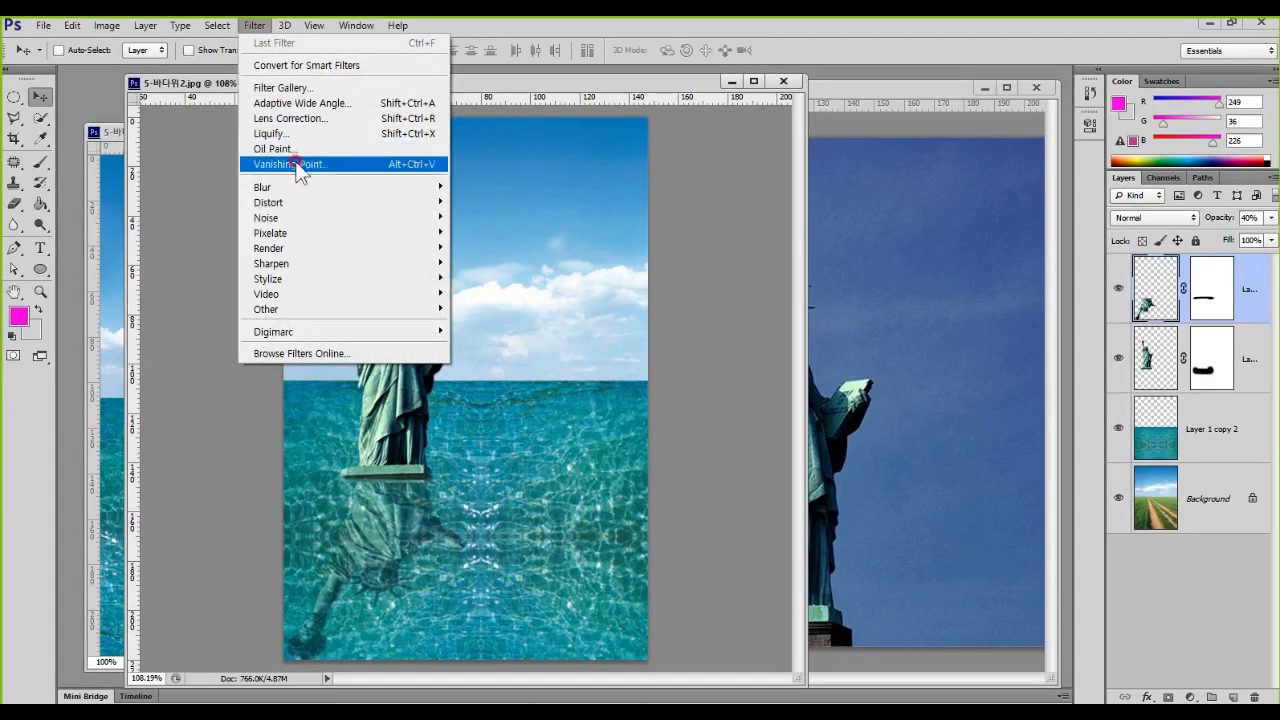
pyautogui.moveTo(301, 203)
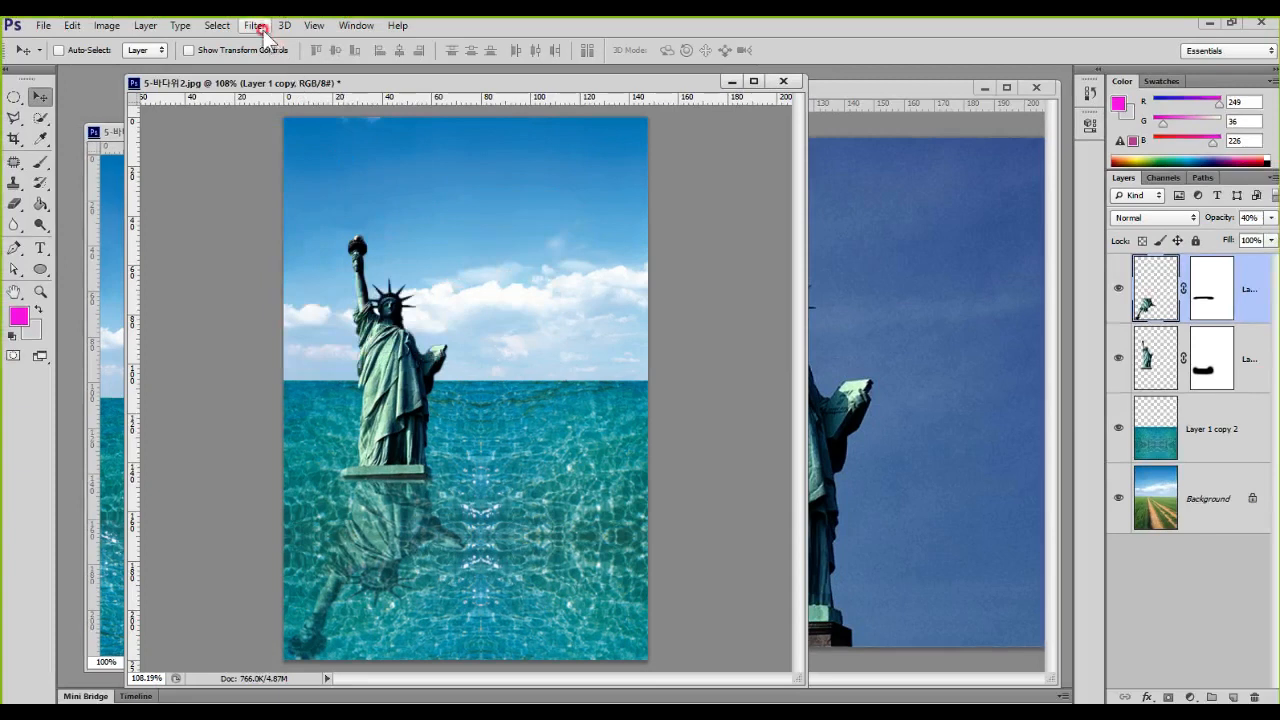
pyautogui.click(254, 25)
pyautogui.moveTo(337, 212)
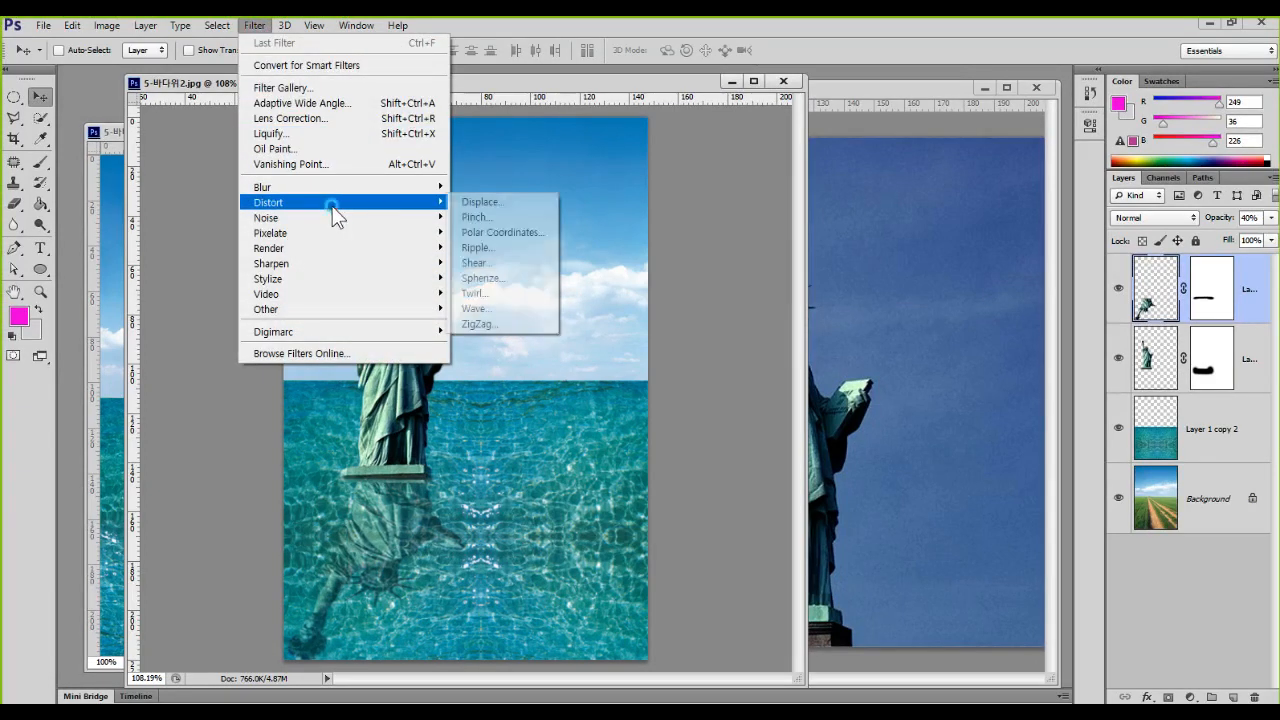
pyautogui.click(470, 248)
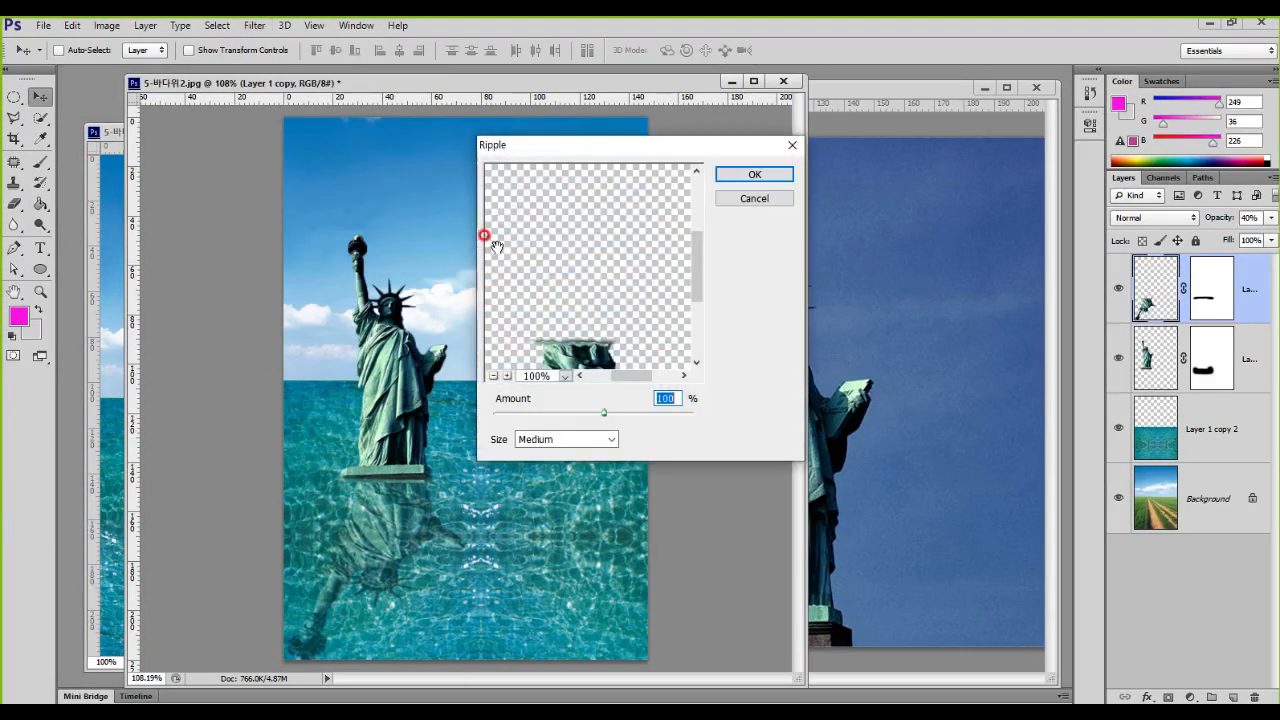
pyautogui.moveTo(612, 295); pyautogui.dragTo(589, 204)
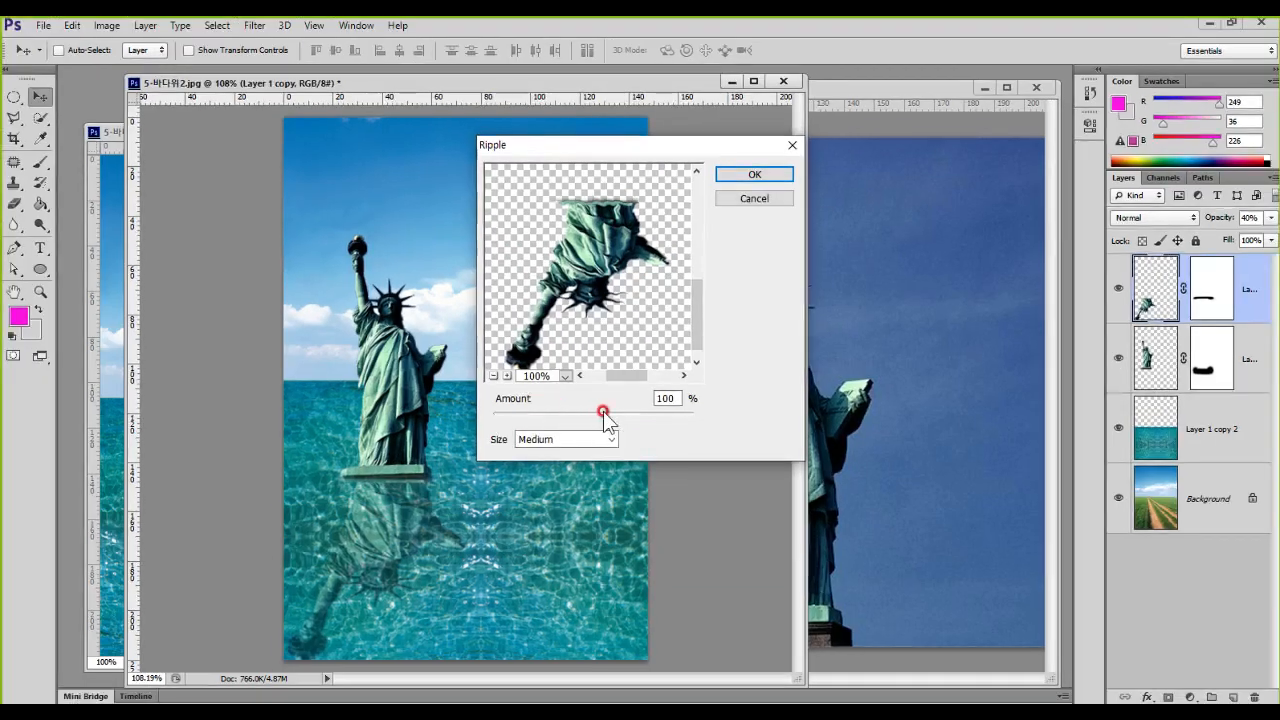
pyautogui.moveTo(619, 498); pyautogui.dragTo(640, 498)
pyautogui.moveTo(616, 414)
pyautogui.mouseDown()
pyautogui.moveTo(568, 414)
pyautogui.moveTo(623, 414)
pyautogui.moveTo(589, 414)
pyautogui.moveTo(610, 413)
pyautogui.mouseUp()
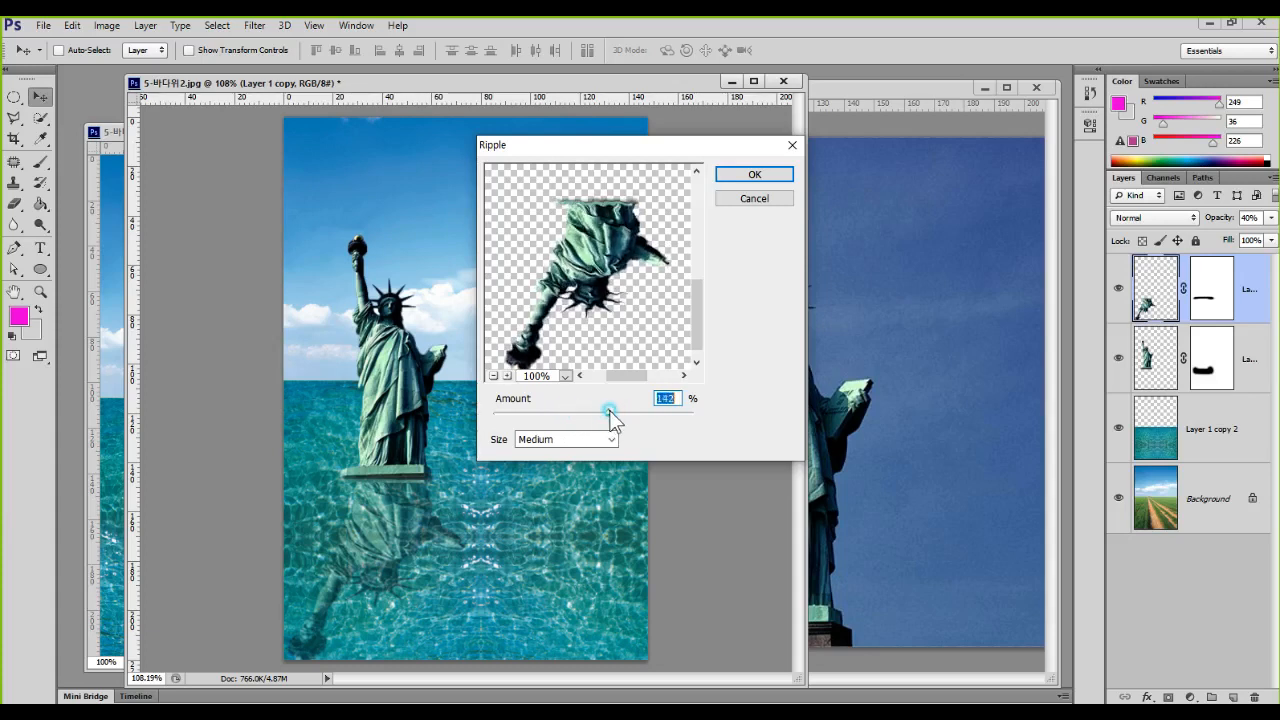
pyautogui.click(755, 175)
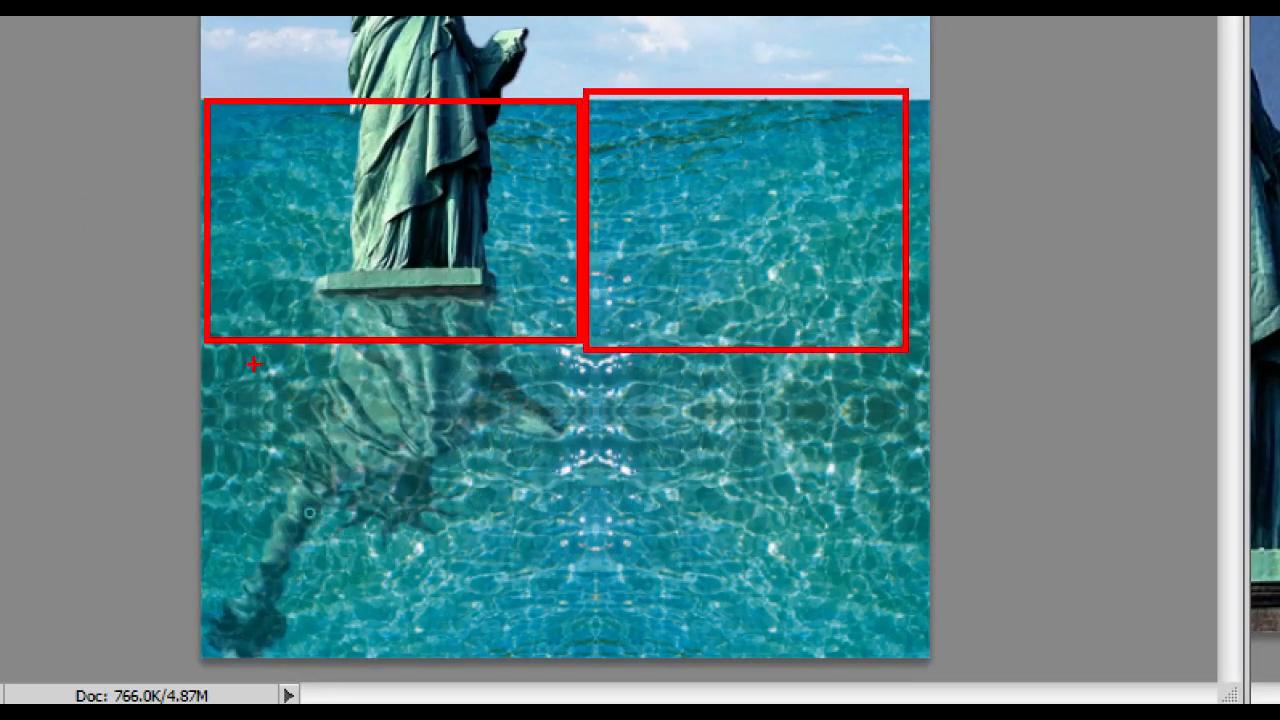
pyautogui.moveTo(609, 374); pyautogui.dragTo(930, 632)
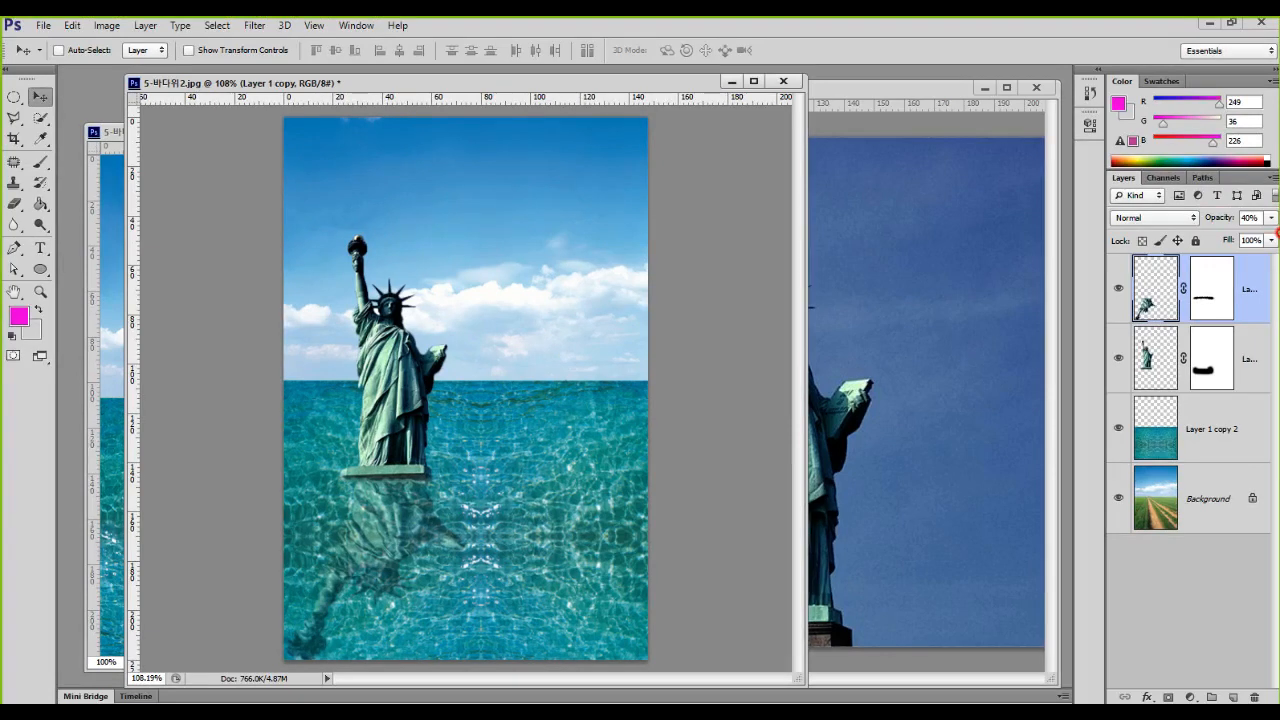
# Step: Close all the open statue and sea documents without saving their changes
pyautogui.click(783, 81)
pyautogui.click(652, 287)
pyautogui.click(1036, 88)
pyautogui.click(640, 287)
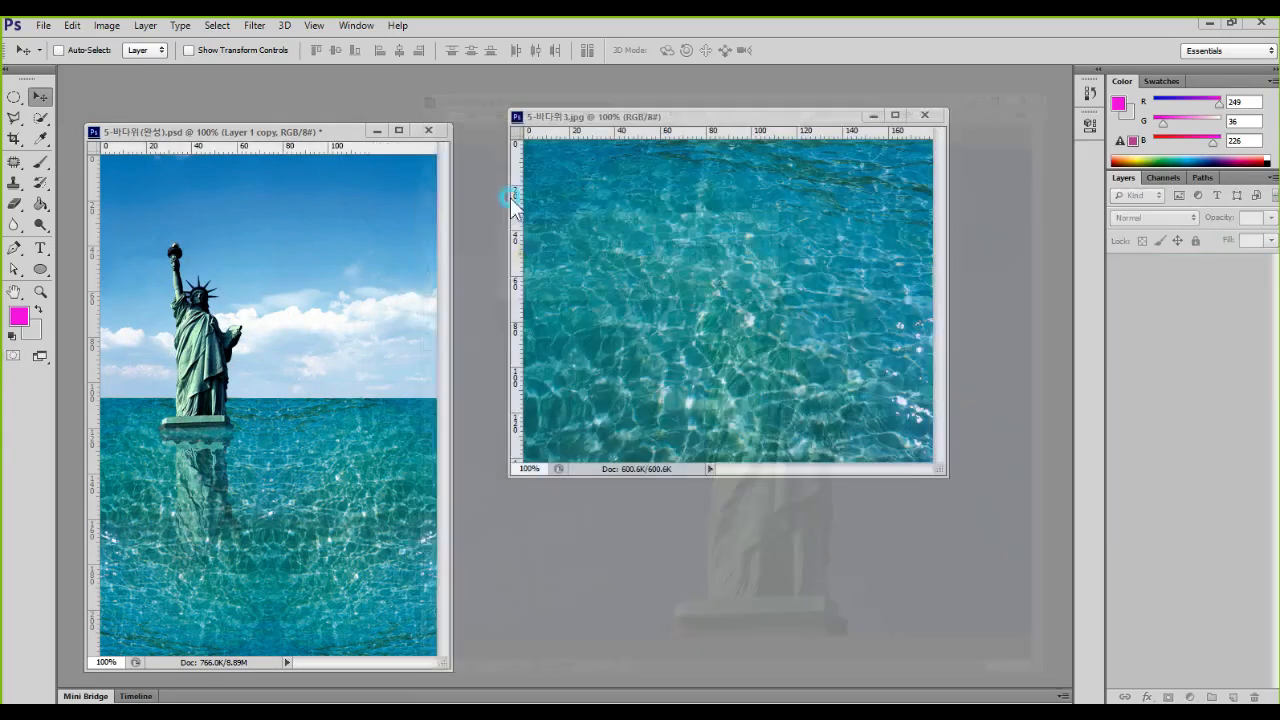
pyautogui.click(428, 131)
pyautogui.click(663, 286)
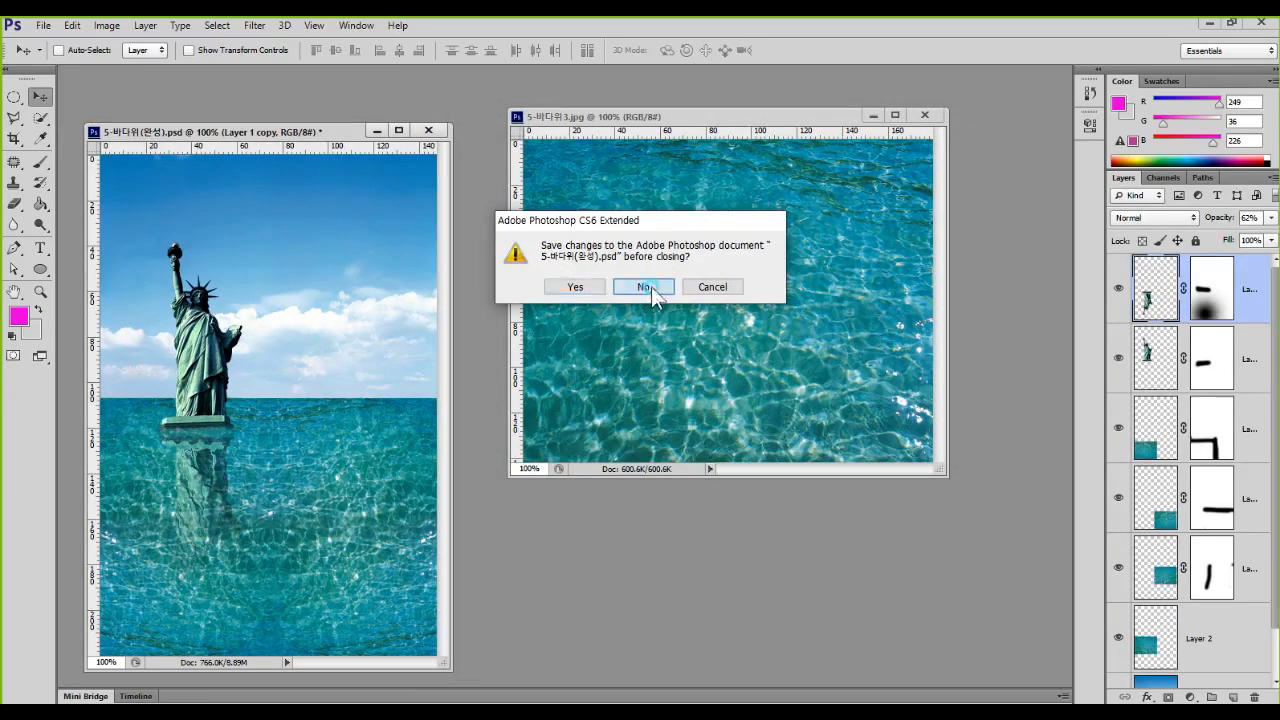
pyautogui.click(924, 115)
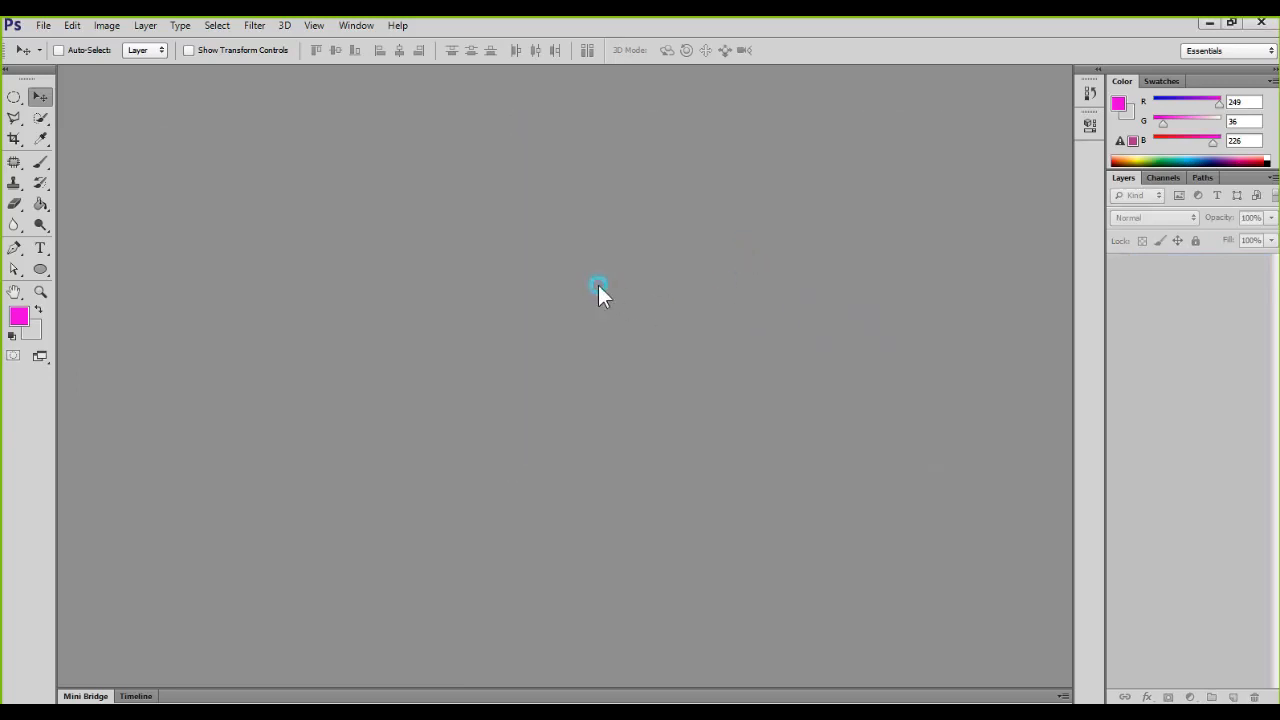
# Step: Open 8-얼굴합성(완성).psd, 8-얼굴합성1.JPG and 8-얼굴합성2.JPG together from the 4.사진합성 예제 folder
pyautogui.doubleClick(598, 285)
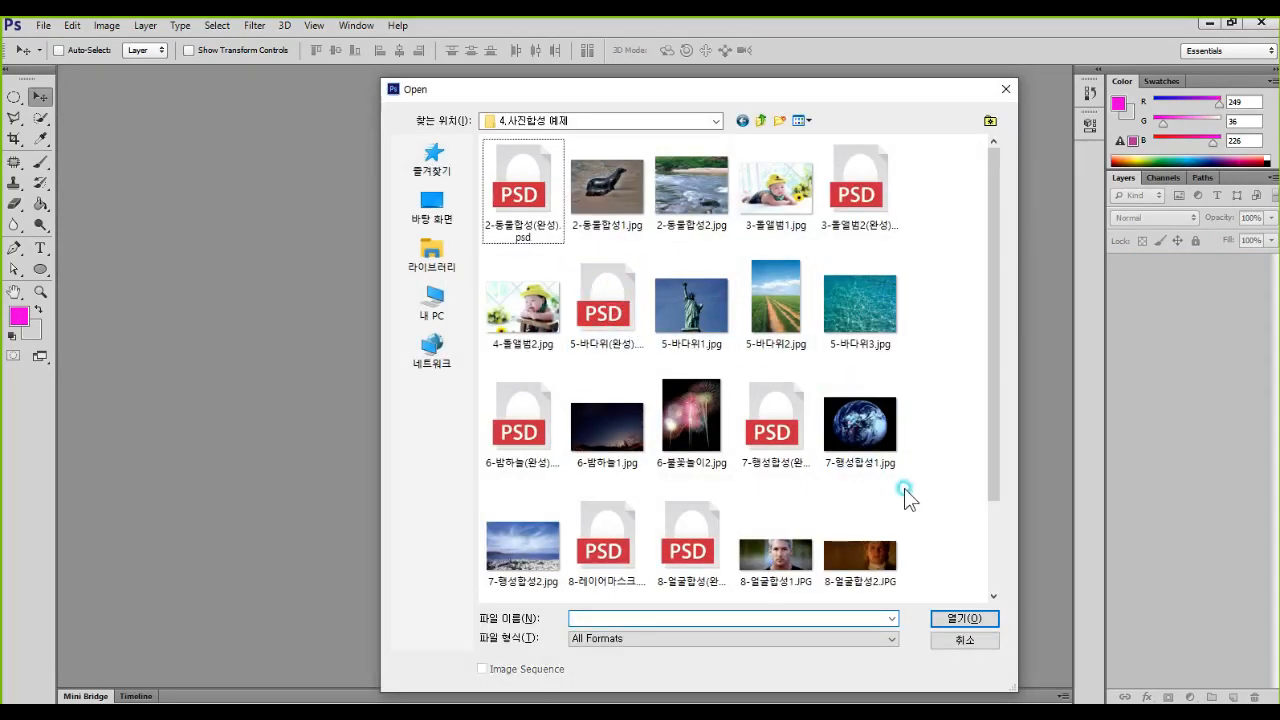
pyautogui.scroll(-1, 904, 488)
pyautogui.click(778, 440)
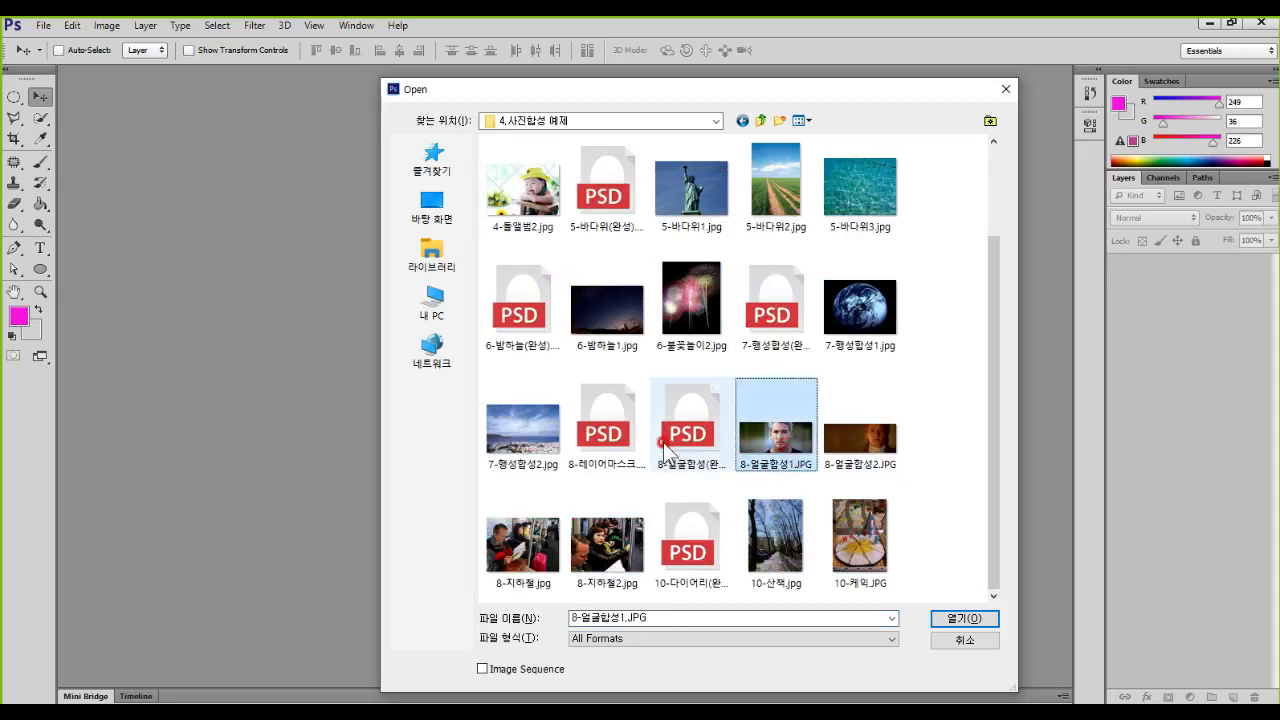
pyautogui.click(700, 440)
pyautogui.keyDown('shift'); pyautogui.click(862, 465); pyautogui.keyUp('shift')
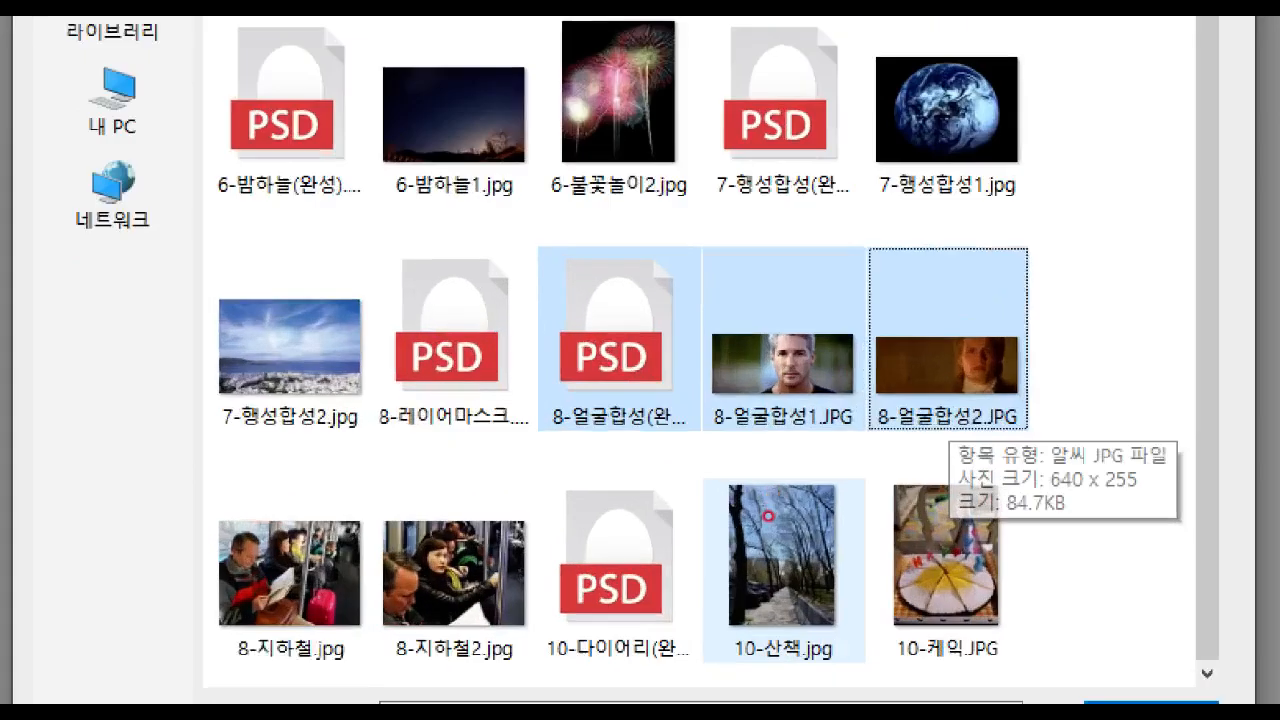
pyautogui.moveTo(784, 294); pyautogui.dragTo(812, 318)
pyautogui.moveTo(930, 300); pyautogui.dragTo(975, 318)
pyautogui.moveTo(698, 242)
pyautogui.mouseDown()
pyautogui.moveTo(849, 400)
pyautogui.moveTo(1037, 430)
pyautogui.mouseUp()
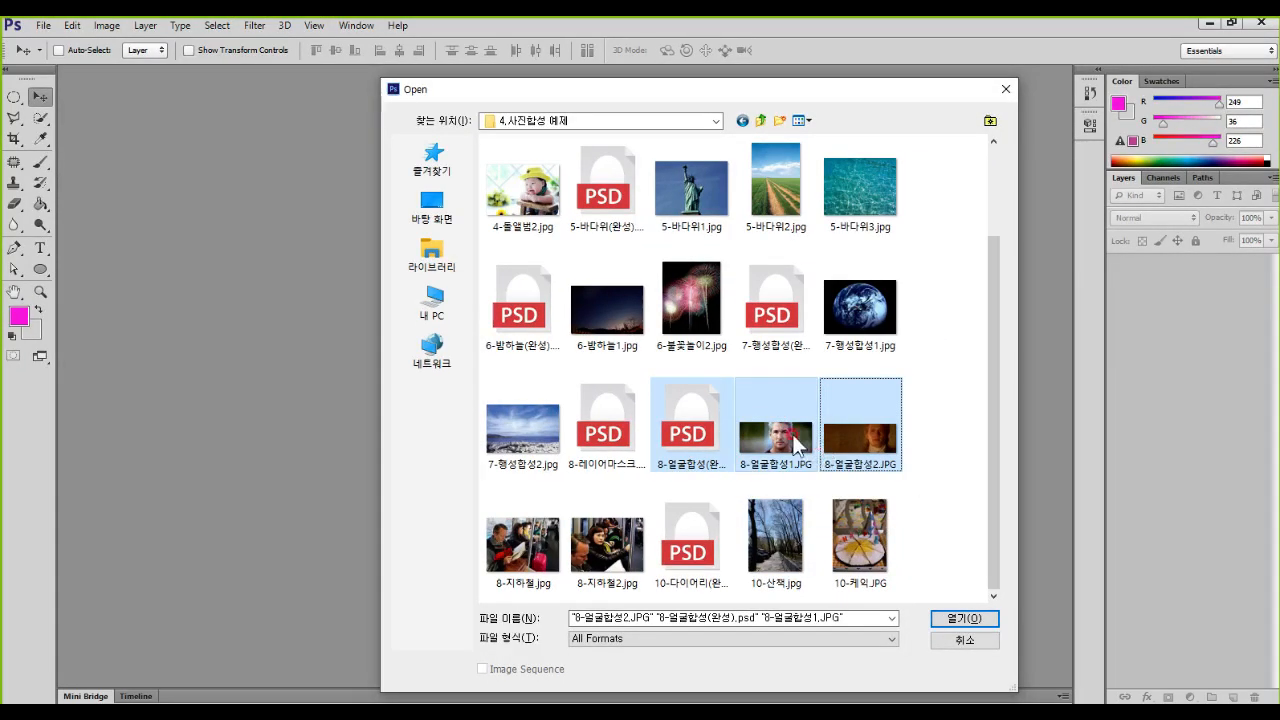
pyautogui.click(975, 620)
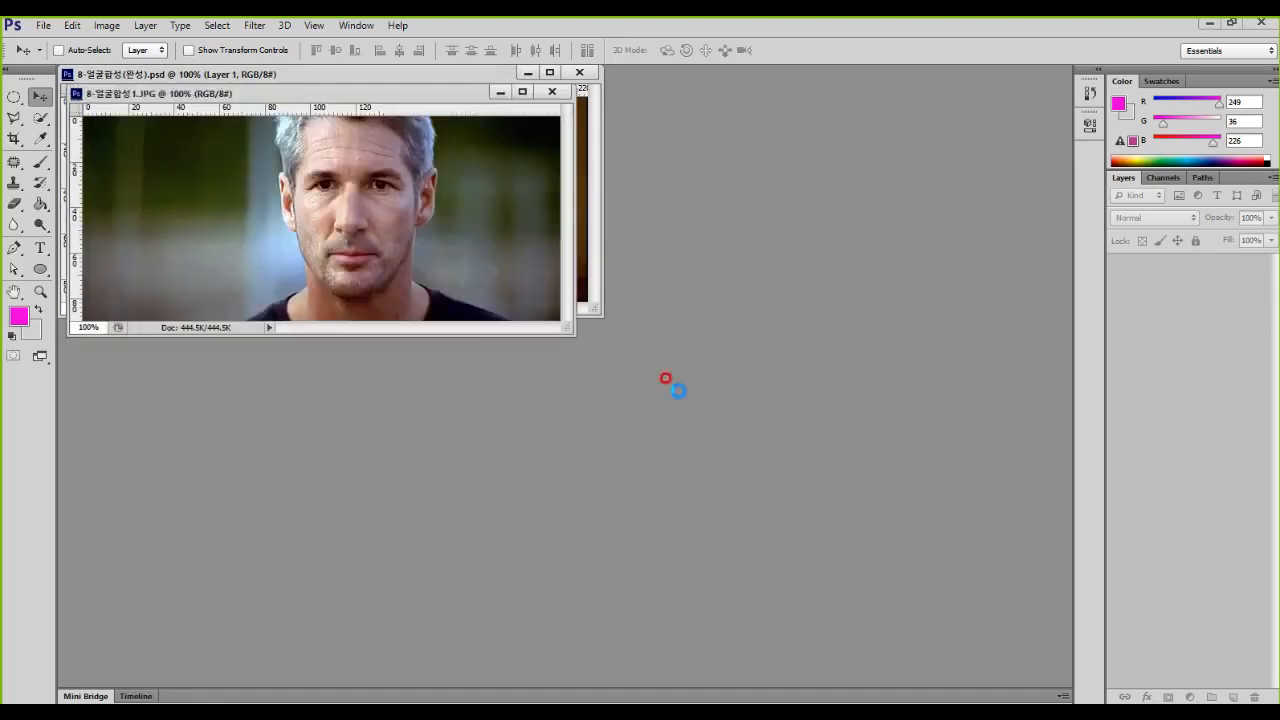
# Step: Arrange the document windows so the finished composite and both source portraits can be seen at once
pyautogui.moveTo(445, 113); pyautogui.dragTo(849, 401)
pyautogui.moveTo(440, 91); pyautogui.dragTo(483, 147)
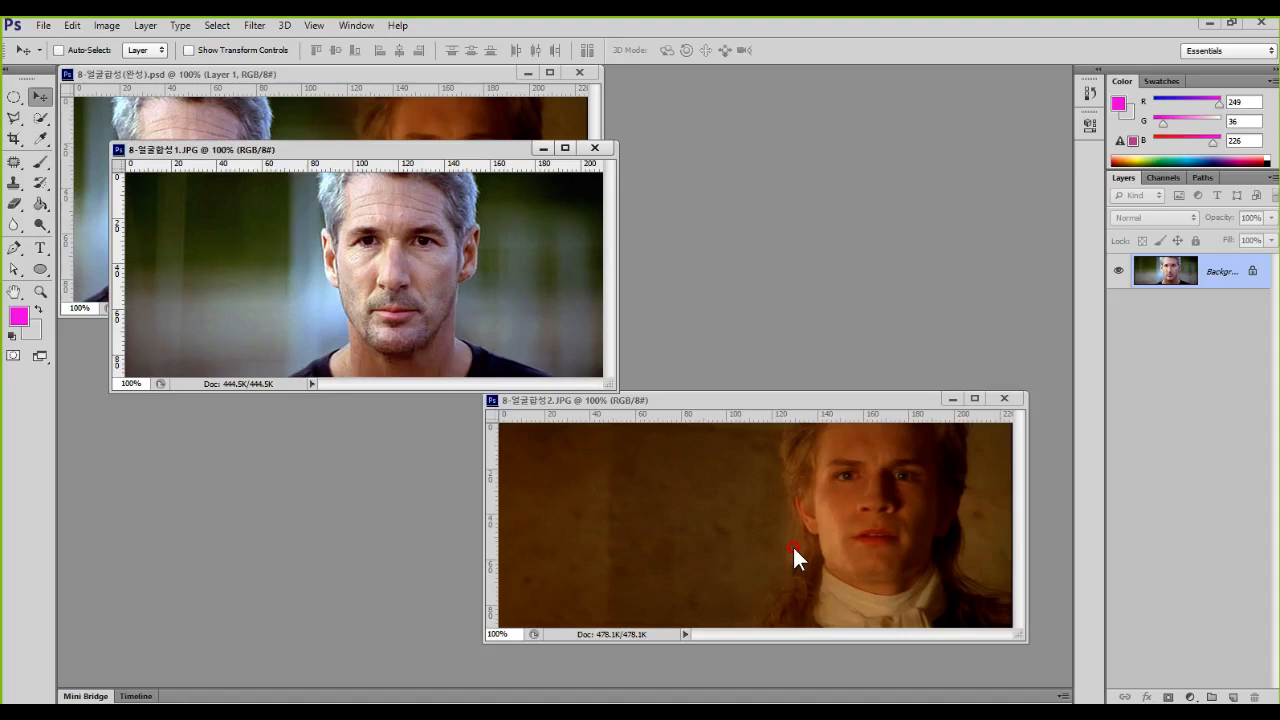
pyautogui.moveTo(454, 146); pyautogui.dragTo(875, 156)
# Step: Examine how the finished portrait composite blends its two photos and how the top layer's mask is built
pyautogui.click(487, 80)
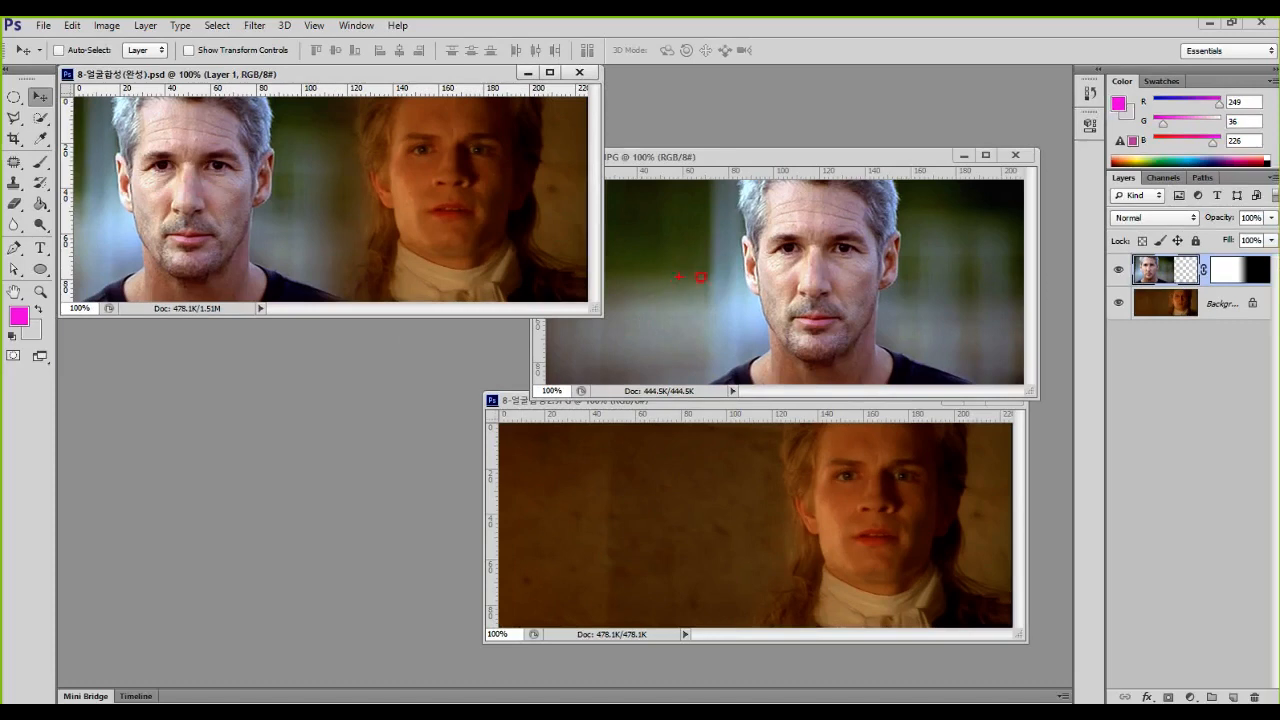
pyautogui.moveTo(889, 277)
pyautogui.mouseDown()
pyautogui.moveTo(753, 329)
pyautogui.moveTo(879, 287)
pyautogui.moveTo(810, 323)
pyautogui.moveTo(340, 397)
pyautogui.moveTo(215, 241)
pyautogui.moveTo(252, 255)
pyautogui.moveTo(185, 295)
pyautogui.mouseUp()
pyautogui.moveTo(1017, 570)
pyautogui.mouseDown()
pyautogui.moveTo(740, 465)
pyautogui.moveTo(901, 564)
pyautogui.moveTo(810, 555)
pyautogui.moveTo(489, 340)
pyautogui.moveTo(488, 244)
pyautogui.moveTo(448, 274)
pyautogui.moveTo(548, 309)
pyautogui.mouseUp()
pyautogui.press('Escape')
pyautogui.moveTo(370, 224); pyautogui.dragTo(335, 321)
pyautogui.moveTo(413, 478)
pyautogui.mouseDown()
pyautogui.moveTo(270, 385)
pyautogui.moveTo(510, 260)
pyautogui.mouseUp()
pyautogui.press('Escape')
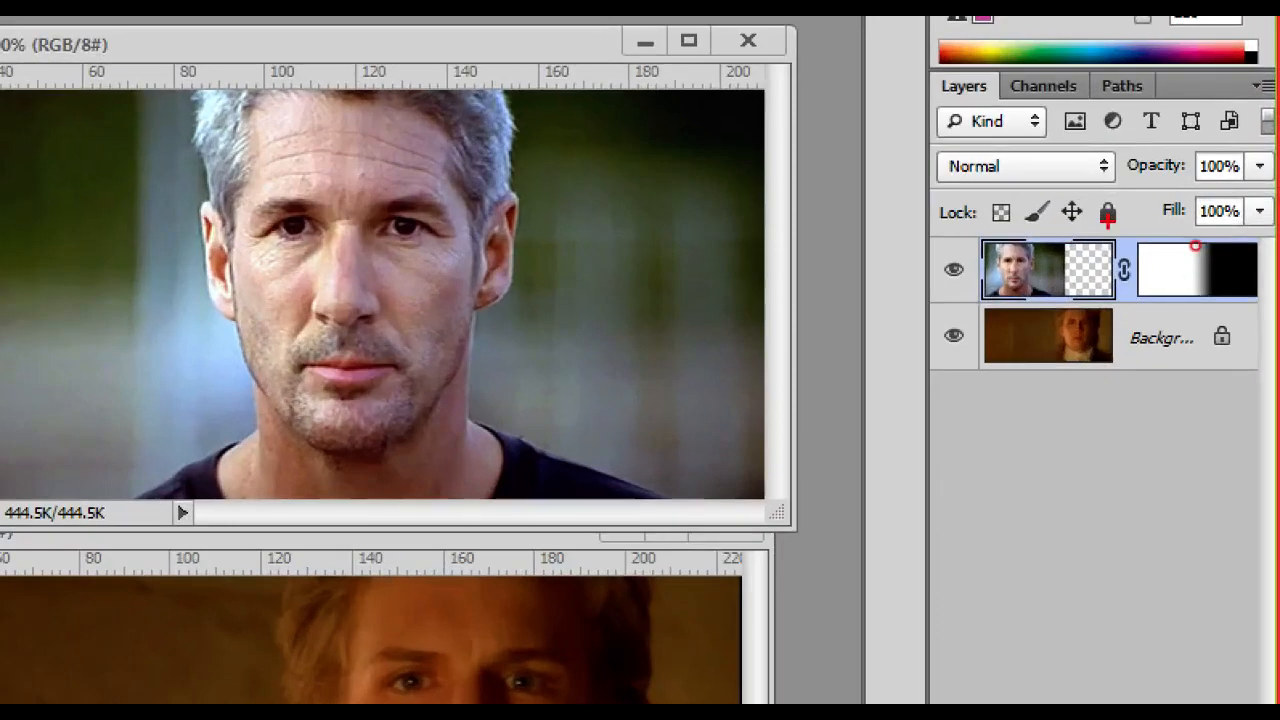
pyautogui.moveTo(1196, 246)
pyautogui.mouseDown()
pyautogui.moveTo(1277, 284)
pyautogui.moveTo(1279, 320)
pyautogui.mouseUp()
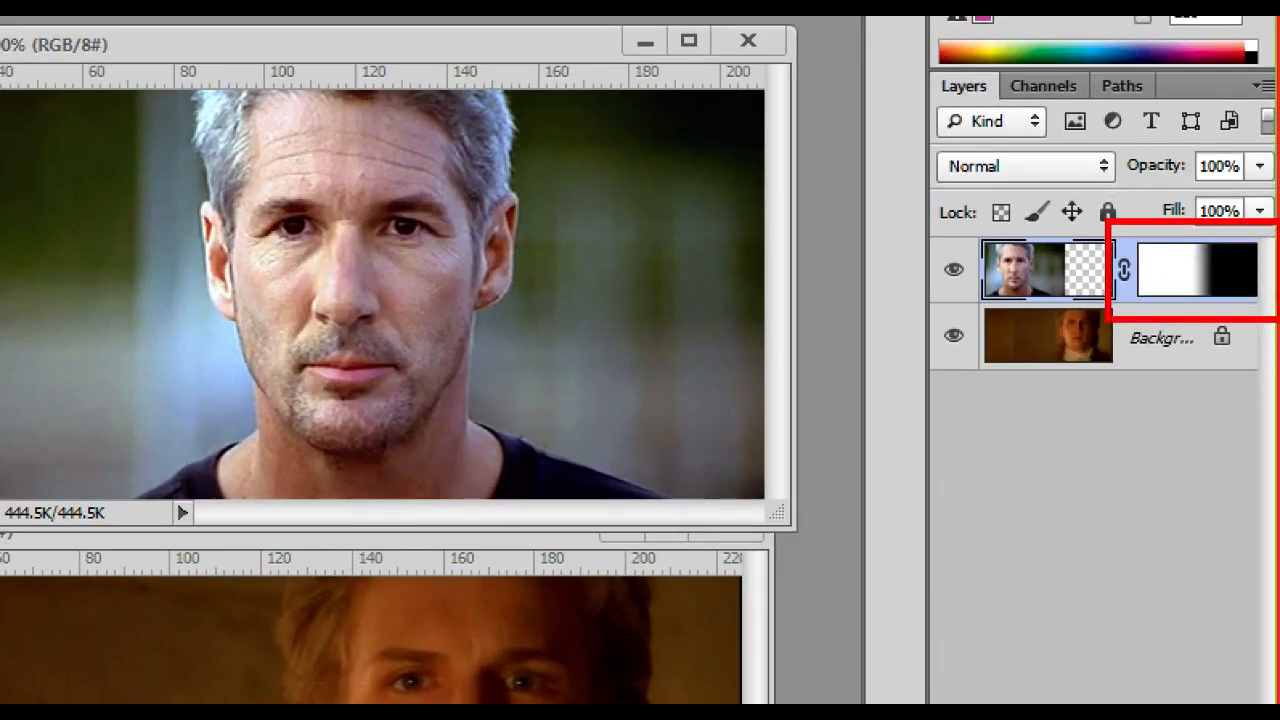
pyautogui.click(1153, 273)
pyautogui.moveTo(1008, 252)
pyautogui.mouseDown()
pyautogui.moveTo(996, 292)
pyautogui.moveTo(1006, 286)
pyautogui.mouseUp()
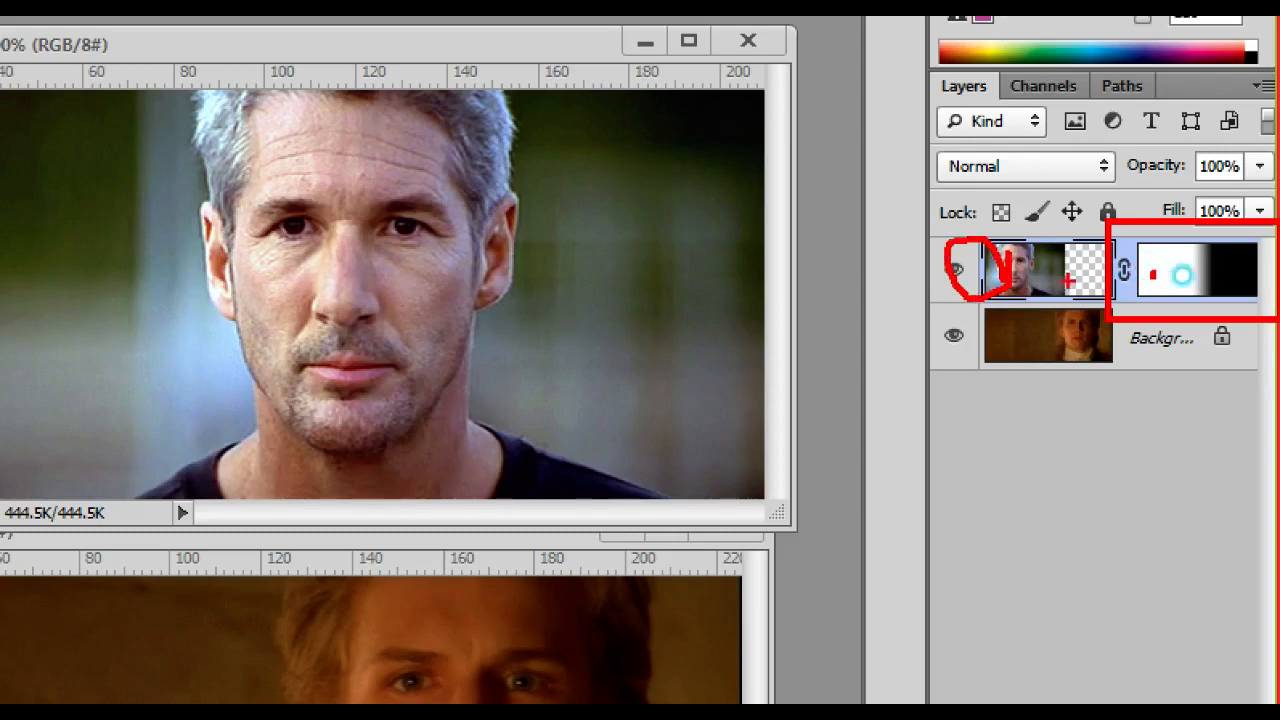
pyautogui.moveTo(1264, 272)
pyautogui.mouseDown()
pyautogui.moveTo(1250, 281)
pyautogui.moveTo(1258, 258)
pyautogui.moveTo(1266, 280)
pyautogui.mouseUp()
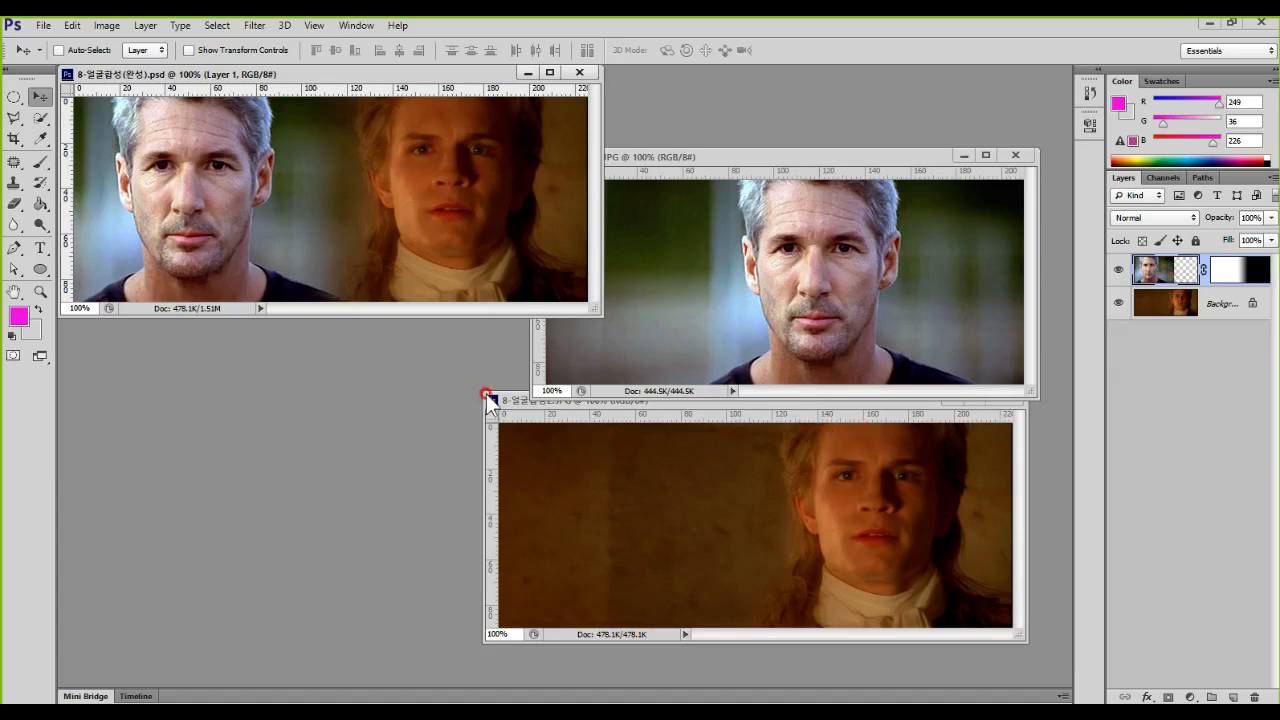
# Step: Enlarge the 8-얼굴합성2.JPG document window and magnify its image to 133%
pyautogui.moveTo(478, 384); pyautogui.dragTo(97, 248)
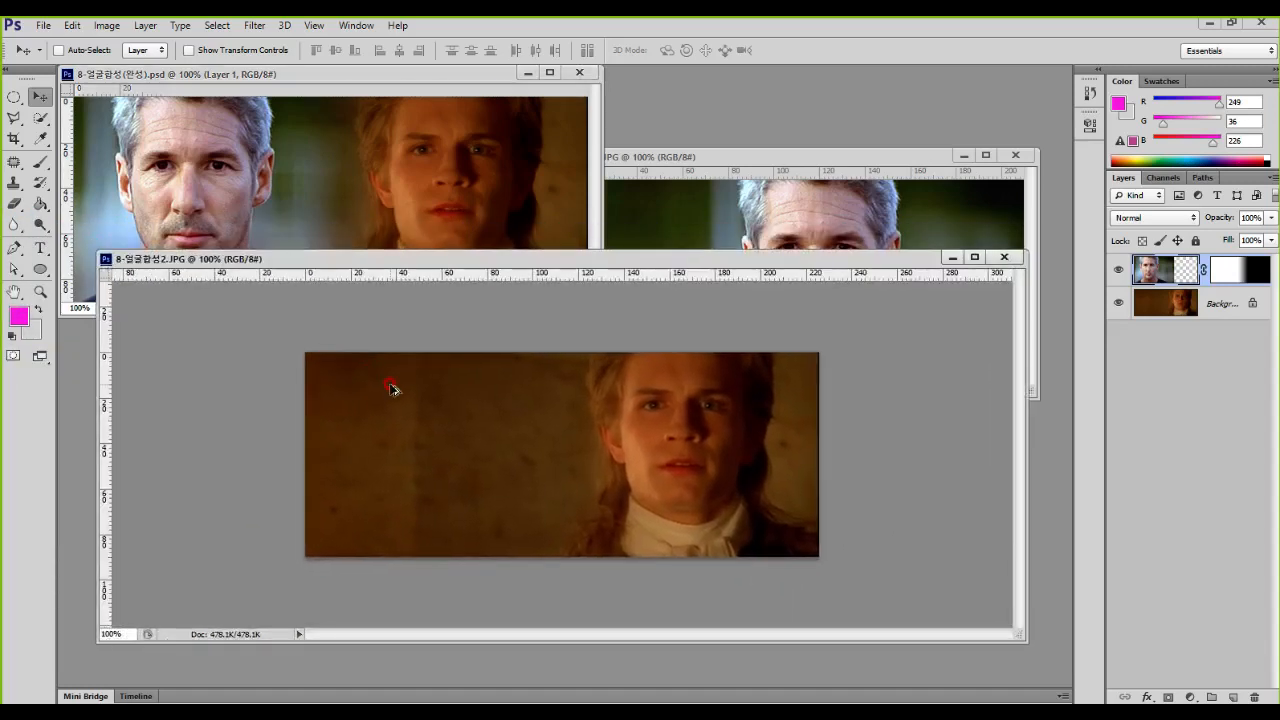
pyautogui.scroll(1, 430, 392)
pyautogui.scroll(1, 432, 394)
pyautogui.moveTo(494, 498)
pyautogui.mouseDown()
pyautogui.moveTo(219, 505)
pyautogui.moveTo(474, 490)
pyautogui.mouseUp()
pyautogui.moveTo(760, 222)
pyautogui.mouseDown()
pyautogui.moveTo(407, 349)
pyautogui.moveTo(391, 418)
pyautogui.mouseUp()
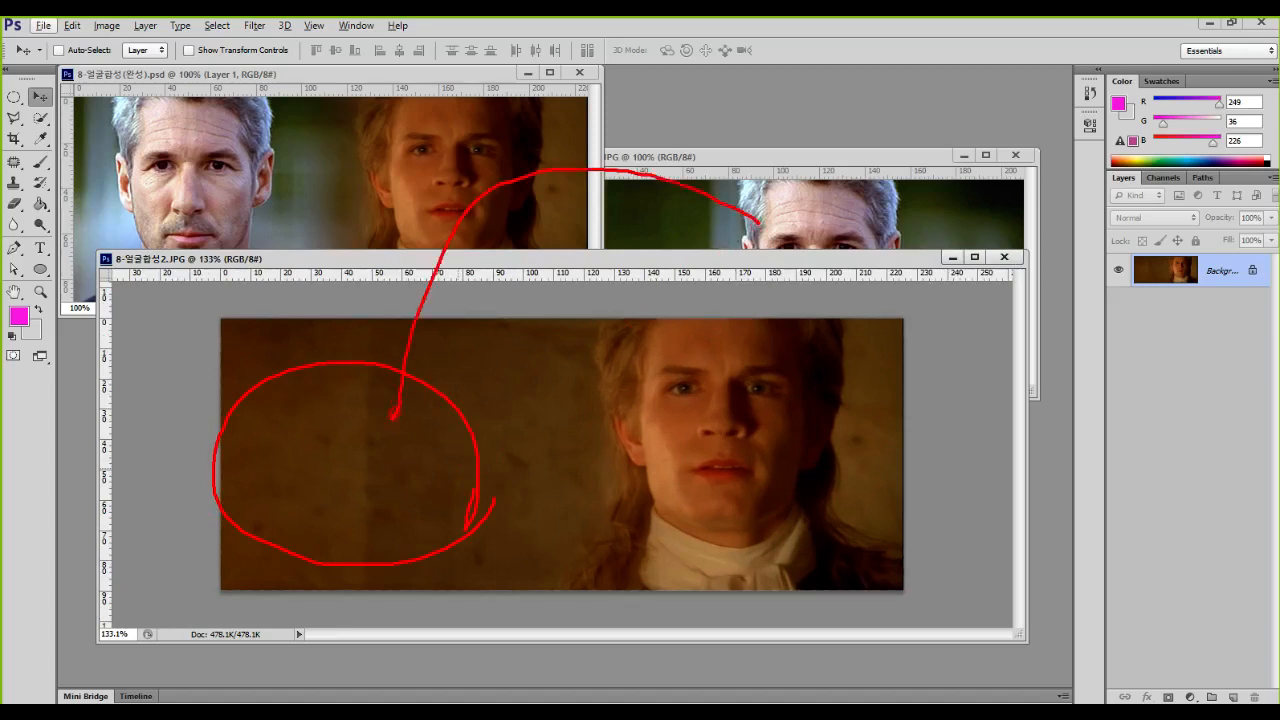
pyautogui.press('Escape')
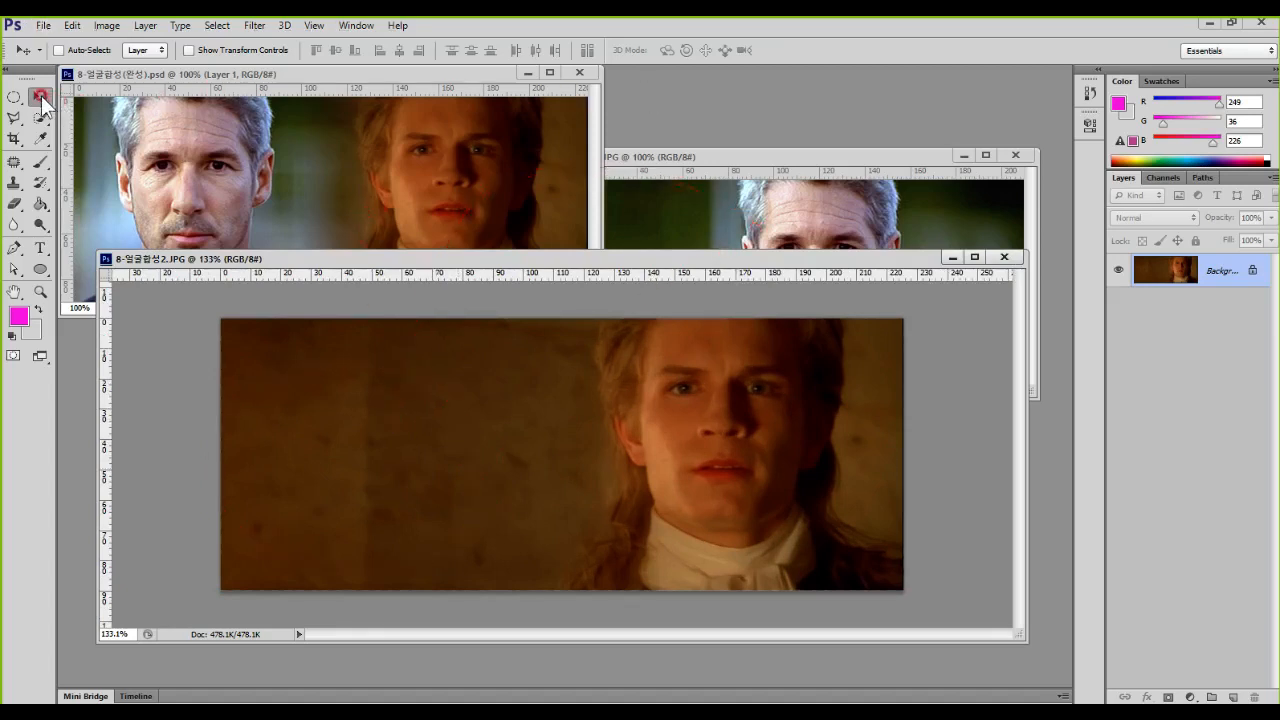
# Step: Copy the grey-haired man's photo from 8-얼굴합성1.JPG with the Move tool onto the empty left part of 8-얼굴합성2.JPG
pyautogui.hotkey('ctrl', '1')
pyautogui.moveTo(121, 122)
pyautogui.mouseDown()
pyautogui.moveTo(47, 116)
pyautogui.moveTo(65, 122)
pyautogui.mouseUp()
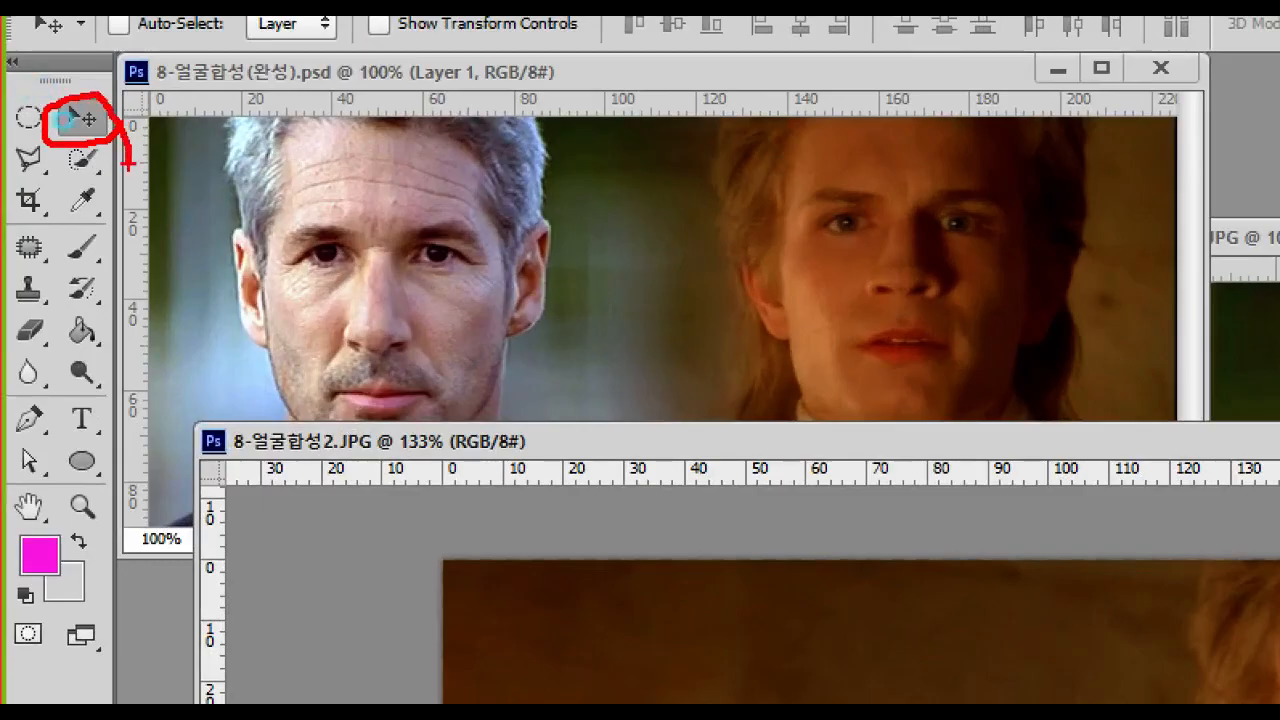
pyautogui.press('Escape')
pyautogui.click(763, 224)
pyautogui.moveTo(763, 230); pyautogui.dragTo(415, 424)
# Step: Add a white layer mask to the grey-haired man's layer and keep the mask targeted for editing
pyautogui.moveTo(662, 311); pyautogui.dragTo(664, 632)
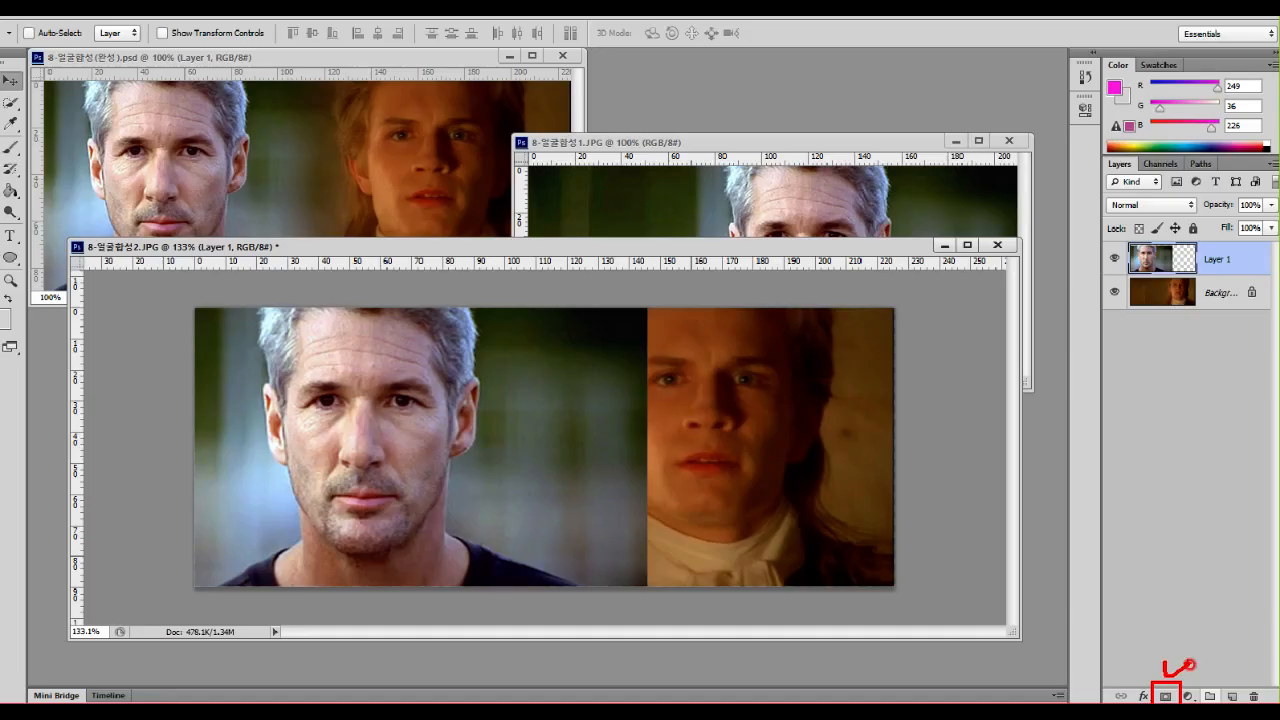
pyautogui.click(1053, 657)
pyautogui.click(1235, 272)
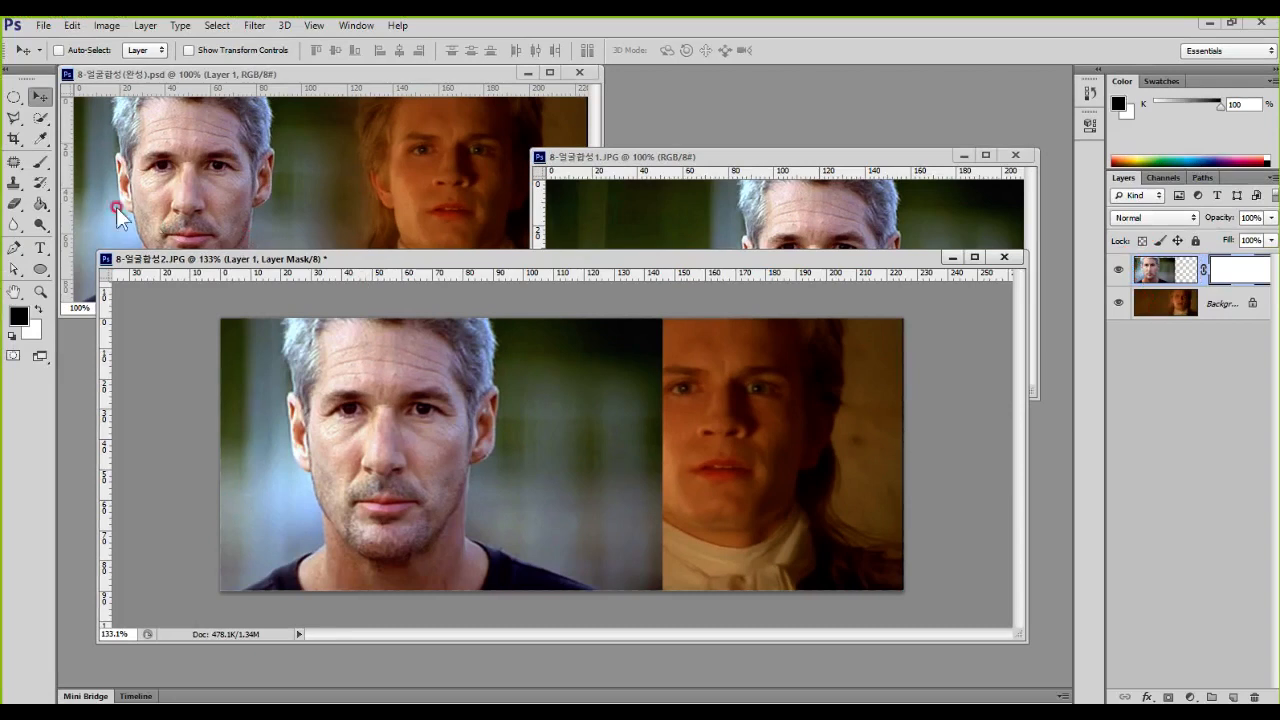
# Step: Paint black on the mask with a size 50 Brush along the photo's right edge to blend it into the other portrait
pyautogui.click(43, 163)
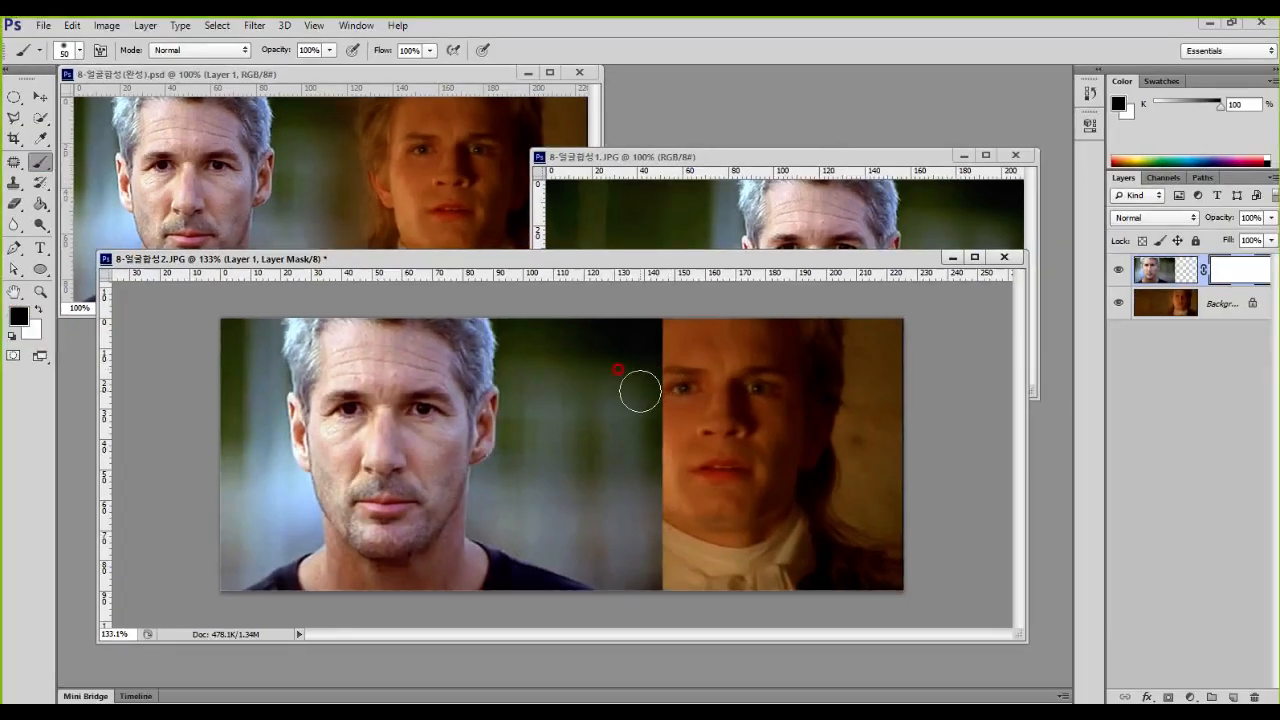
pyautogui.moveTo(603, 381)
pyautogui.mouseDown()
pyautogui.moveTo(640, 334)
pyautogui.moveTo(623, 600)
pyautogui.moveTo(658, 377)
pyautogui.moveTo(645, 340)
pyautogui.moveTo(632, 600)
pyautogui.moveTo(637, 300)
pyautogui.moveTo(609, 551)
pyautogui.moveTo(580, 414)
pyautogui.moveTo(560, 591)
pyautogui.moveTo(591, 322)
pyautogui.mouseUp()
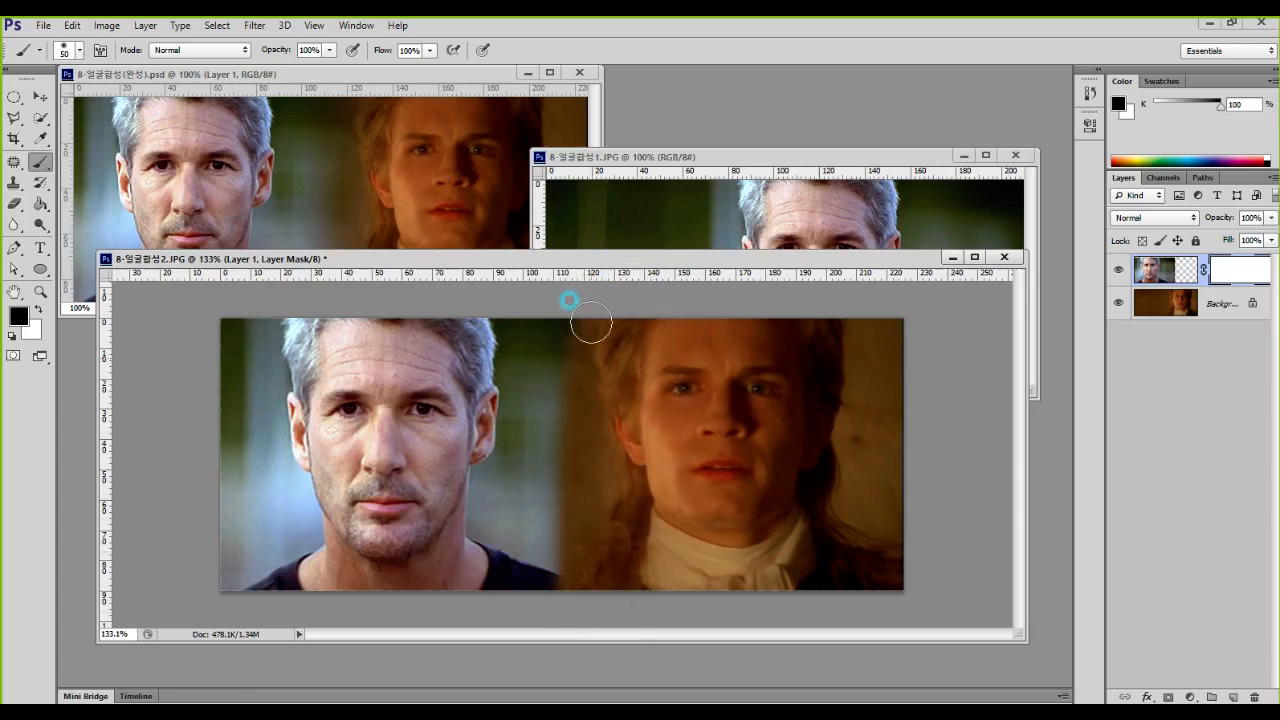
pyautogui.hotkey('ctrl', '1')
pyautogui.click(500, 517)
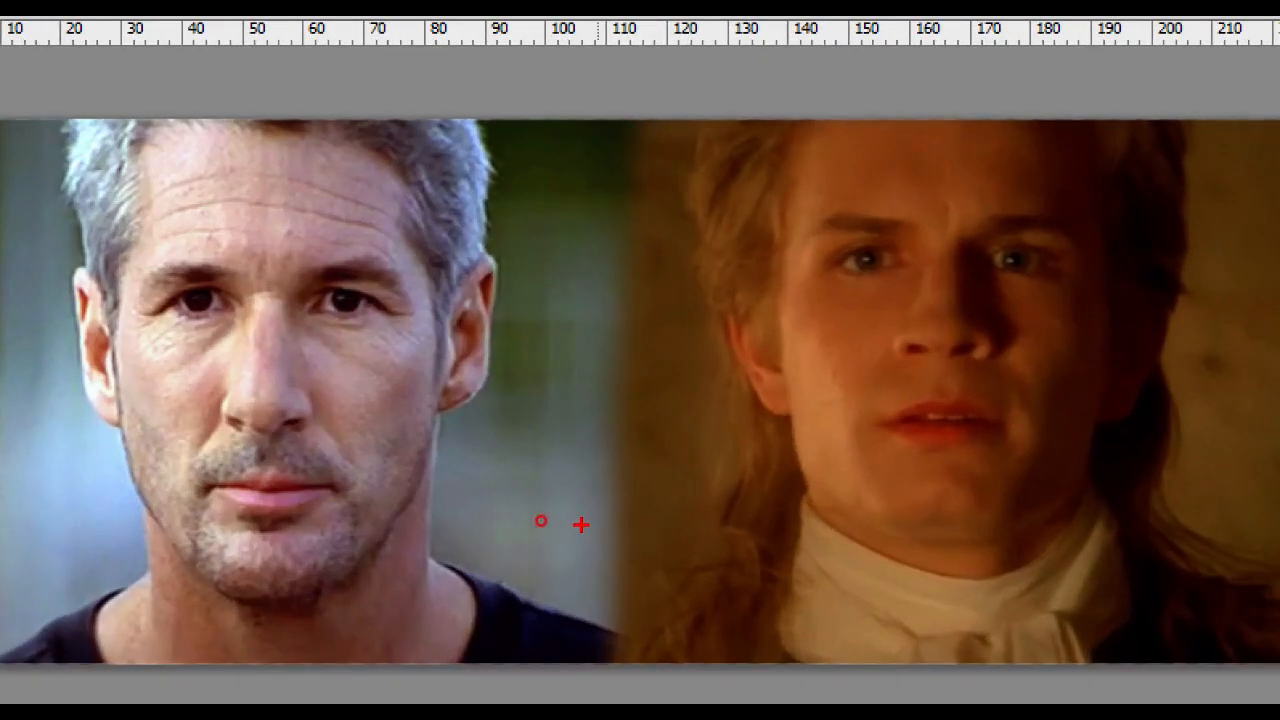
# Step: Undo the black painting on the grey-haired man's layer mask and enlarge the Brush to 300 px
pyautogui.press('Escape')
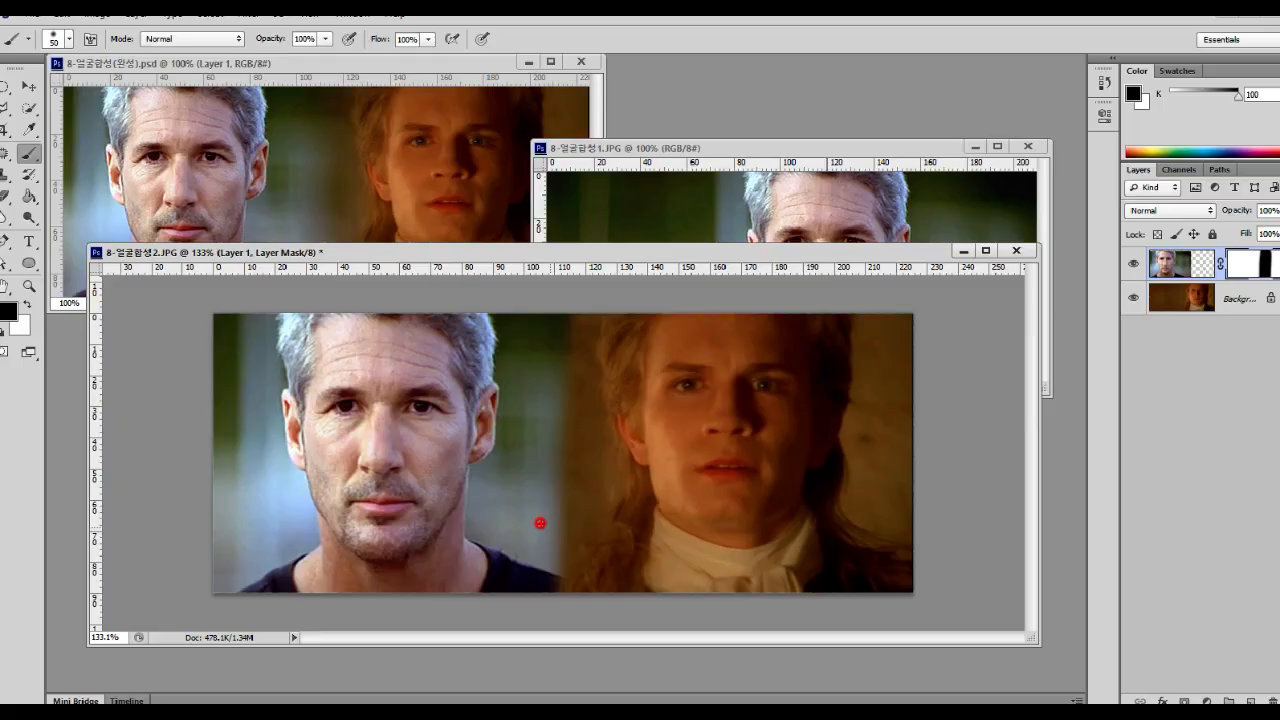
pyautogui.hotkey('ctrl', 'z')
pyautogui.scroll(-3, 672, 511)
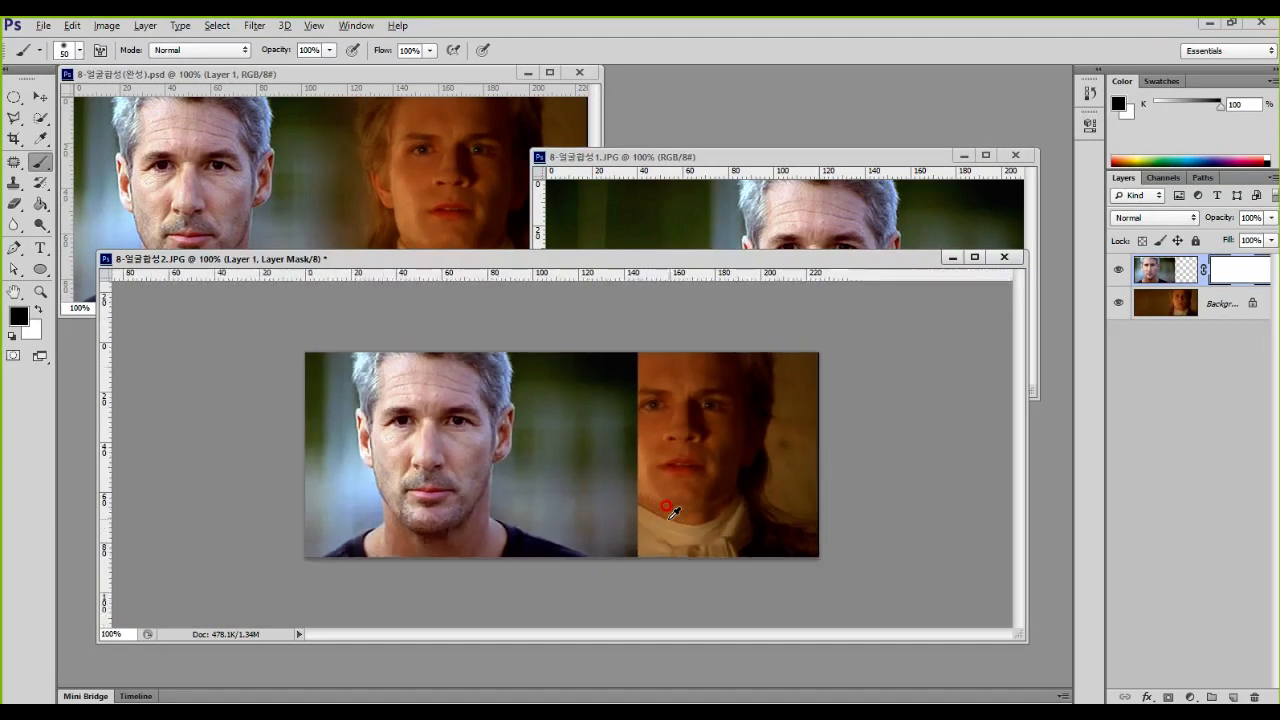
pyautogui.press(']')
pyautogui.press(']')
pyautogui.press(']')
pyautogui.press(']')
pyautogui.press(']')
pyautogui.press(']')
pyautogui.press(']')
pyautogui.press(']')
pyautogui.press(']')
pyautogui.press(']')
pyautogui.press(']')
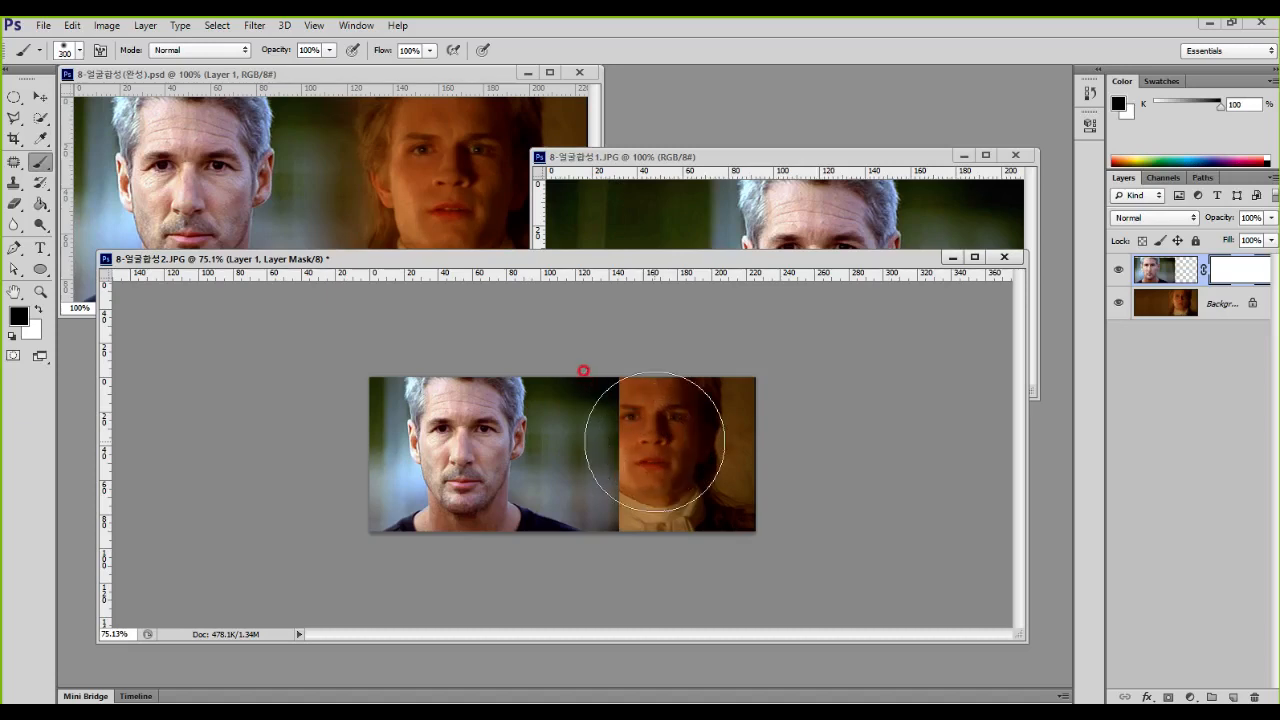
# Step: Check the soft brush's size, hardness and tip in the brush preset settings
pyautogui.moveTo(700, 362)
pyautogui.mouseDown()
pyautogui.moveTo(659, 362)
pyautogui.moveTo(579, 426)
pyautogui.moveTo(582, 513)
pyautogui.moveTo(649, 554)
pyautogui.moveTo(725, 539)
pyautogui.moveTo(755, 466)
pyautogui.moveTo(726, 382)
pyautogui.moveTo(662, 352)
pyautogui.mouseUp()
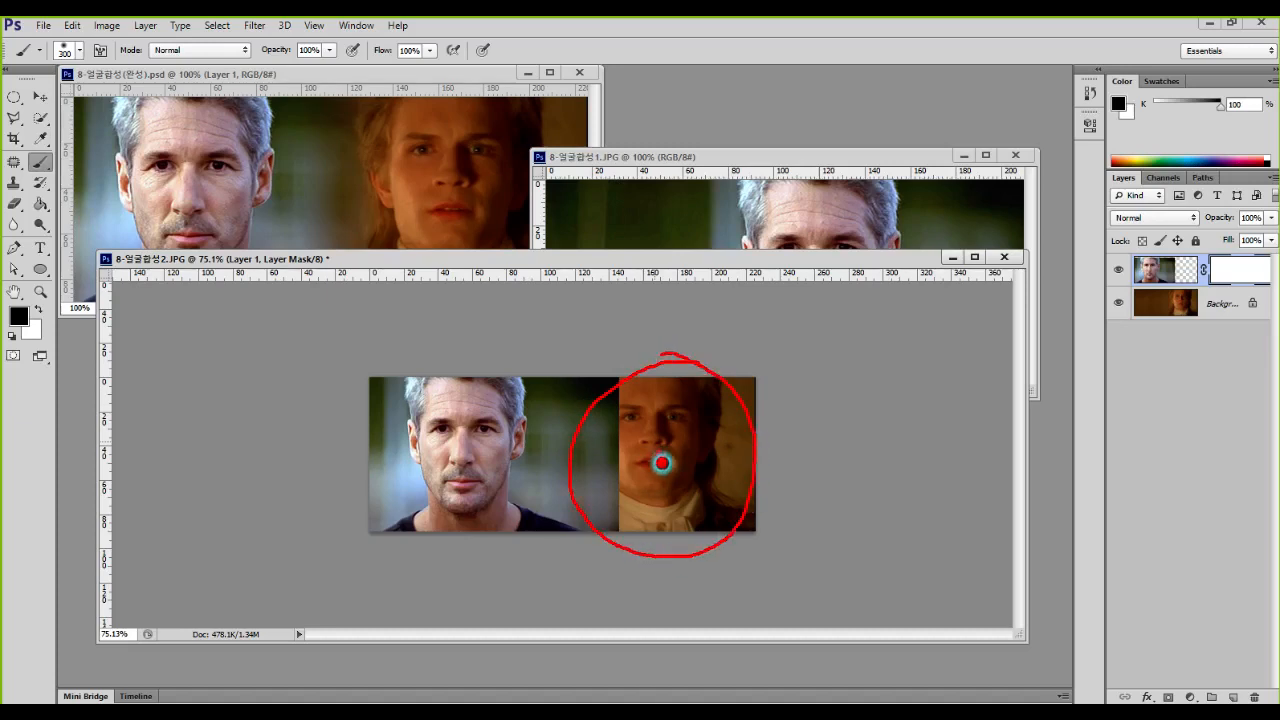
pyautogui.moveTo(628, 461)
pyautogui.mouseDown()
pyautogui.moveTo(563, 457)
pyautogui.moveTo(574, 437)
pyautogui.moveTo(557, 458)
pyautogui.moveTo(574, 479)
pyautogui.mouseUp()
pyautogui.press('Escape')
pyautogui.click(65, 50)
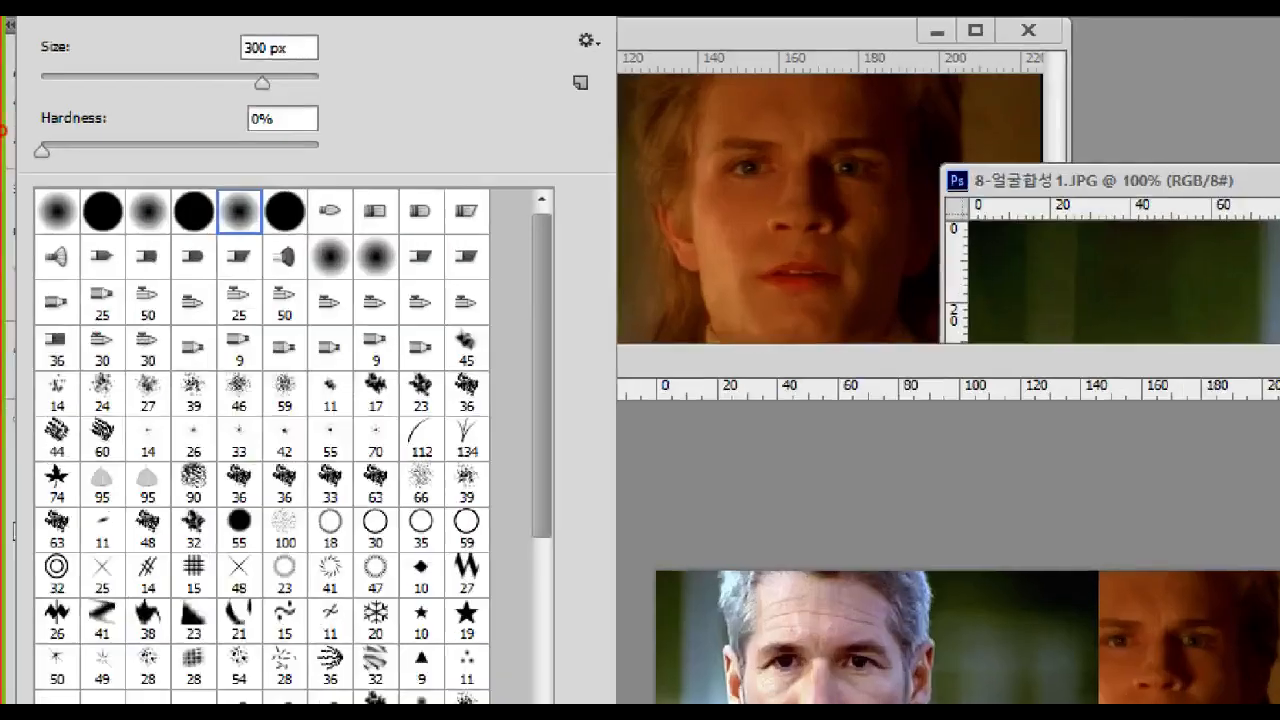
pyautogui.moveTo(217, 188)
pyautogui.mouseDown()
pyautogui.moveTo(270, 246)
pyautogui.moveTo(308, 249)
pyautogui.mouseUp()
pyautogui.moveTo(331, 166)
pyautogui.mouseDown()
pyautogui.moveTo(355, 190)
pyautogui.moveTo(408, 168)
pyautogui.mouseUp()
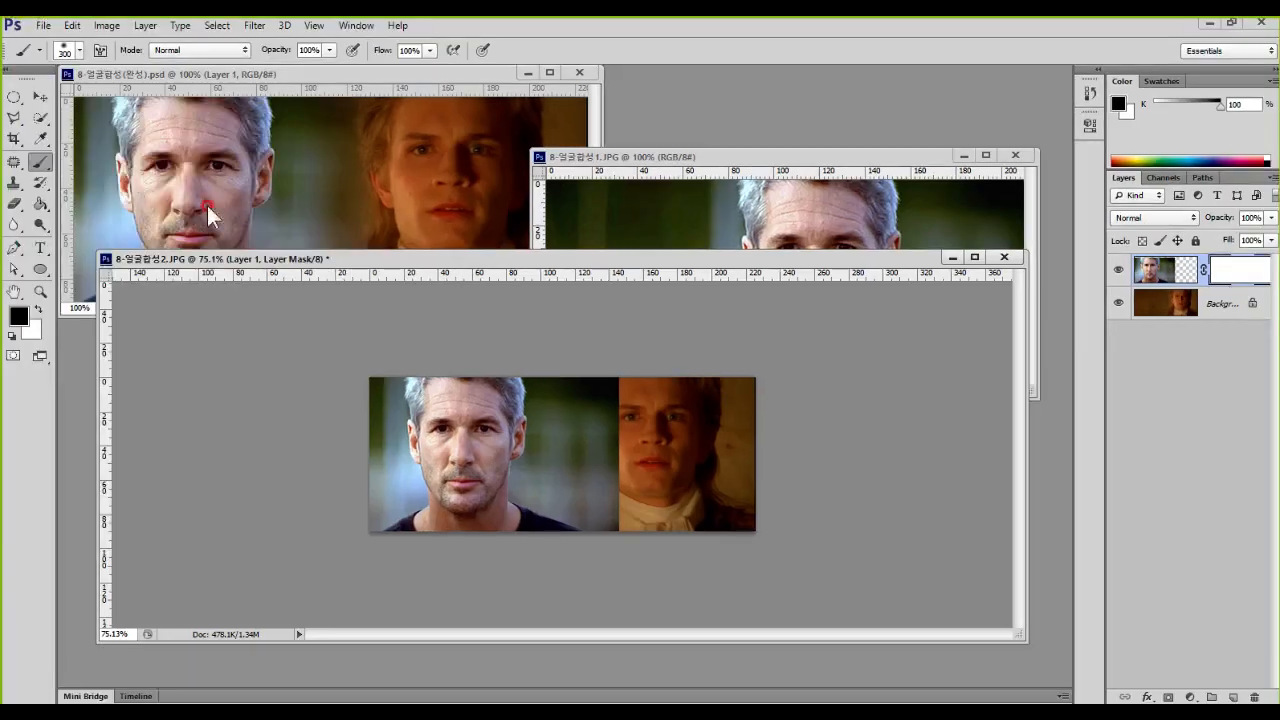
# Step: Try painting black on the mask with the 300 px soft brush down the seam between the portraits, and undo it
pyautogui.moveTo(608, 376)
pyautogui.mouseDown()
pyautogui.moveTo(548, 380)
pyautogui.moveTo(523, 441)
pyautogui.moveTo(548, 497)
pyautogui.mouseUp()
pyautogui.moveTo(654, 483)
pyautogui.mouseDown()
pyautogui.moveTo(670, 420)
pyautogui.moveTo(591, 363)
pyautogui.mouseUp()
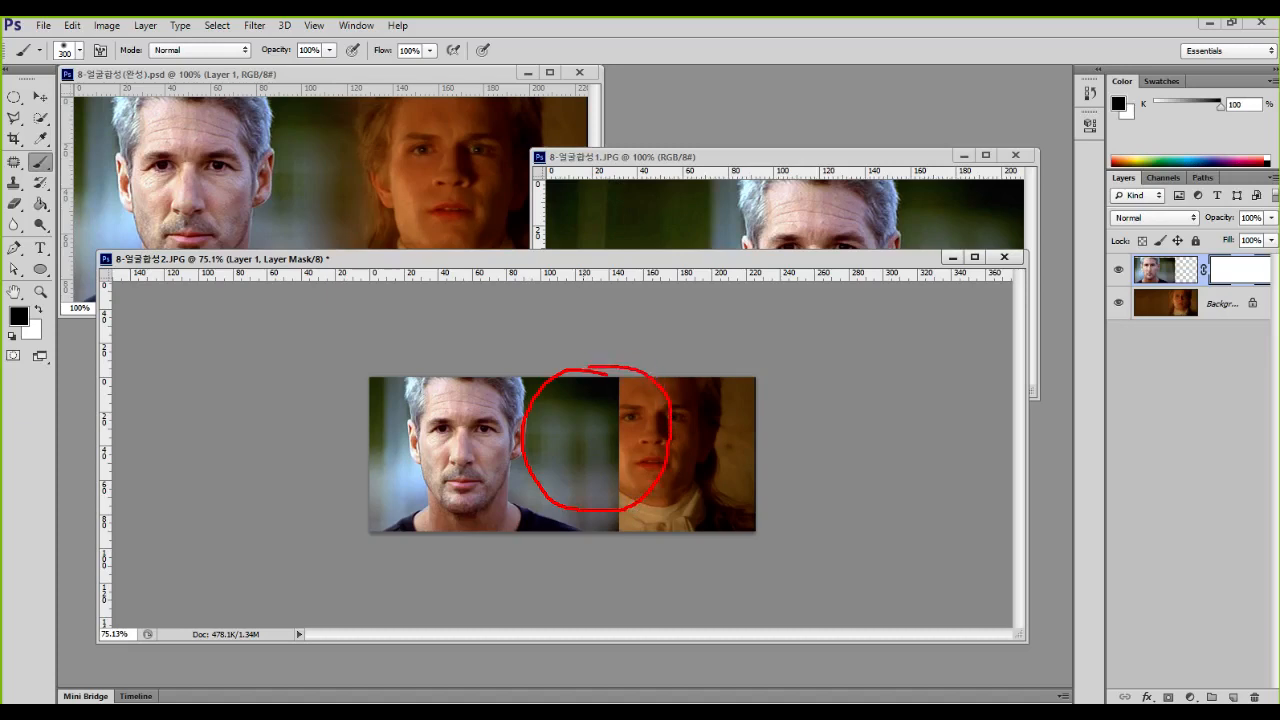
pyautogui.moveTo(604, 432); pyautogui.dragTo(593, 440)
pyautogui.moveTo(584, 319); pyautogui.dragTo(586, 536)
pyautogui.moveTo(608, 356)
pyautogui.mouseDown()
pyautogui.moveTo(579, 400)
pyautogui.moveTo(600, 458)
pyautogui.mouseUp()
pyautogui.moveTo(617, 454); pyautogui.dragTo(597, 513)
pyautogui.moveTo(542, 416); pyautogui.dragTo(523, 438)
pyautogui.press('Escape')
pyautogui.moveTo(621, 371); pyautogui.dragTo(632, 655)
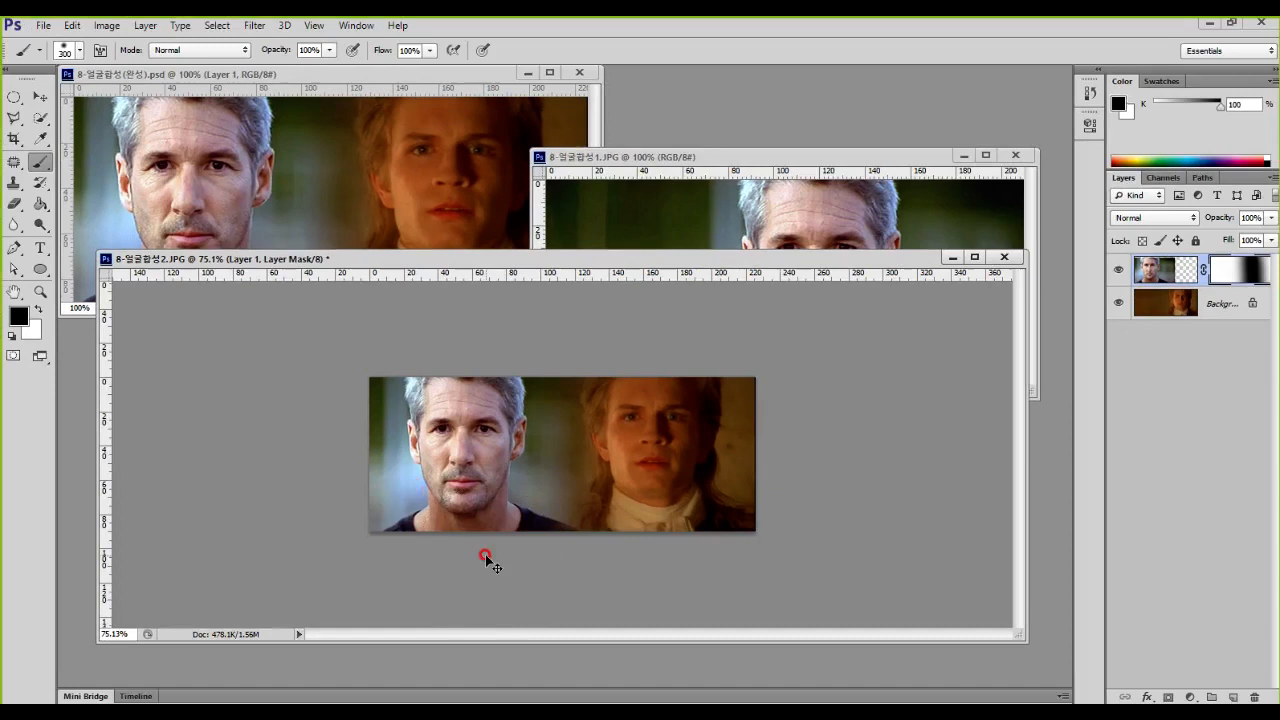
pyautogui.hotkey('ctrl', 'z')
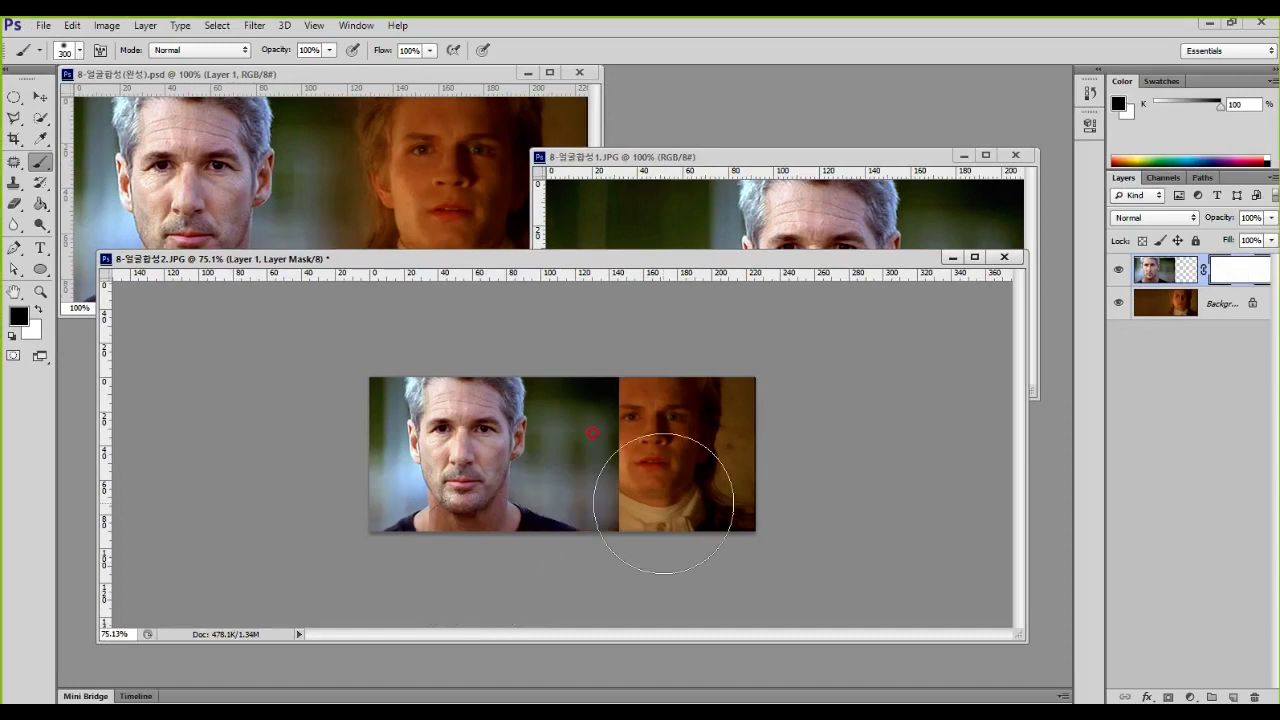
# Step: Try painting black over the seam on the mask with an 800 px brush, and undo it
pyautogui.press(']')
pyautogui.press(']')
pyautogui.press(']')
pyautogui.press(']')
pyautogui.press(']')
pyautogui.moveTo(712, 450)
pyautogui.mouseDown()
pyautogui.moveTo(726, 480)
pyautogui.moveTo(742, 457)
pyautogui.moveTo(782, 535)
pyautogui.moveTo(801, 478)
pyautogui.moveTo(826, 571)
pyautogui.mouseUp()
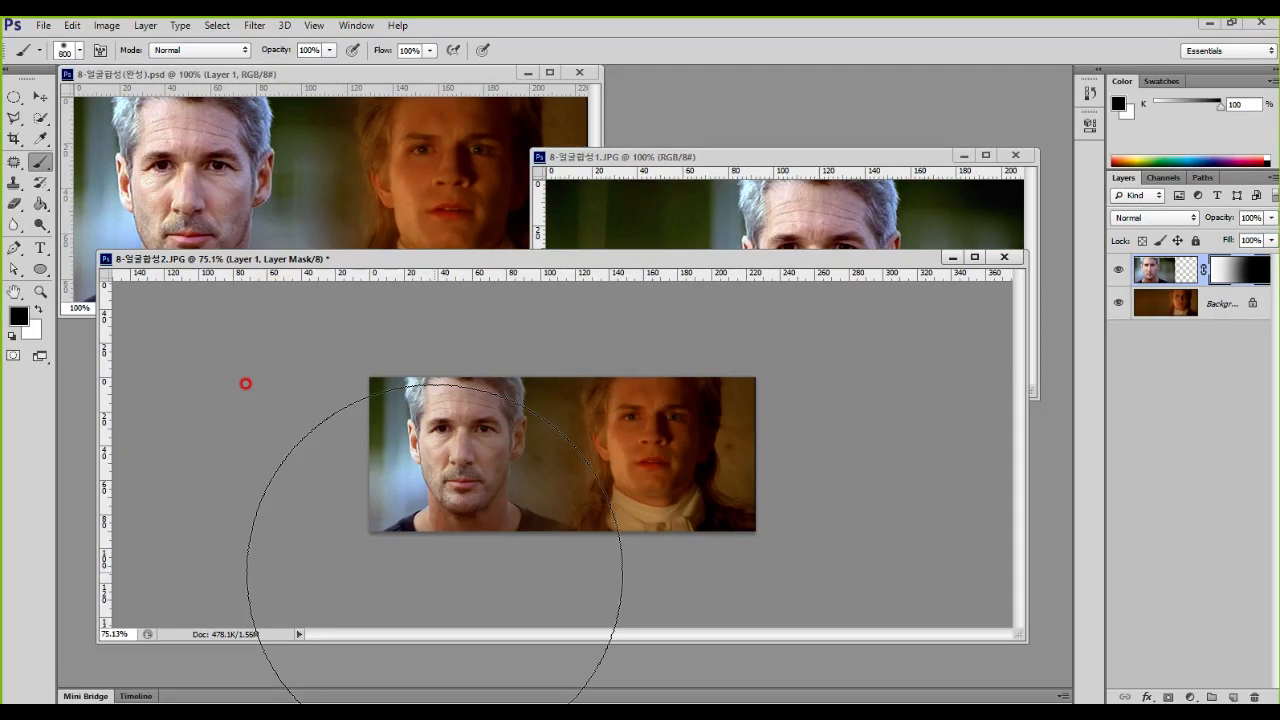
pyautogui.hotkey('ctrl', 'z')
# Step: Reduce the brush to 400 px and paint black on the mask down the seam between the two portraits
pyautogui.press('[')
pyautogui.press('[')
pyautogui.press('[')
pyautogui.press('[')
pyautogui.moveTo(689, 448); pyautogui.dragTo(687, 385)
pyautogui.moveTo(591, 289)
pyautogui.mouseDown()
pyautogui.moveTo(594, 434)
pyautogui.moveTo(583, 434)
pyautogui.moveTo(548, 614)
pyautogui.mouseUp()
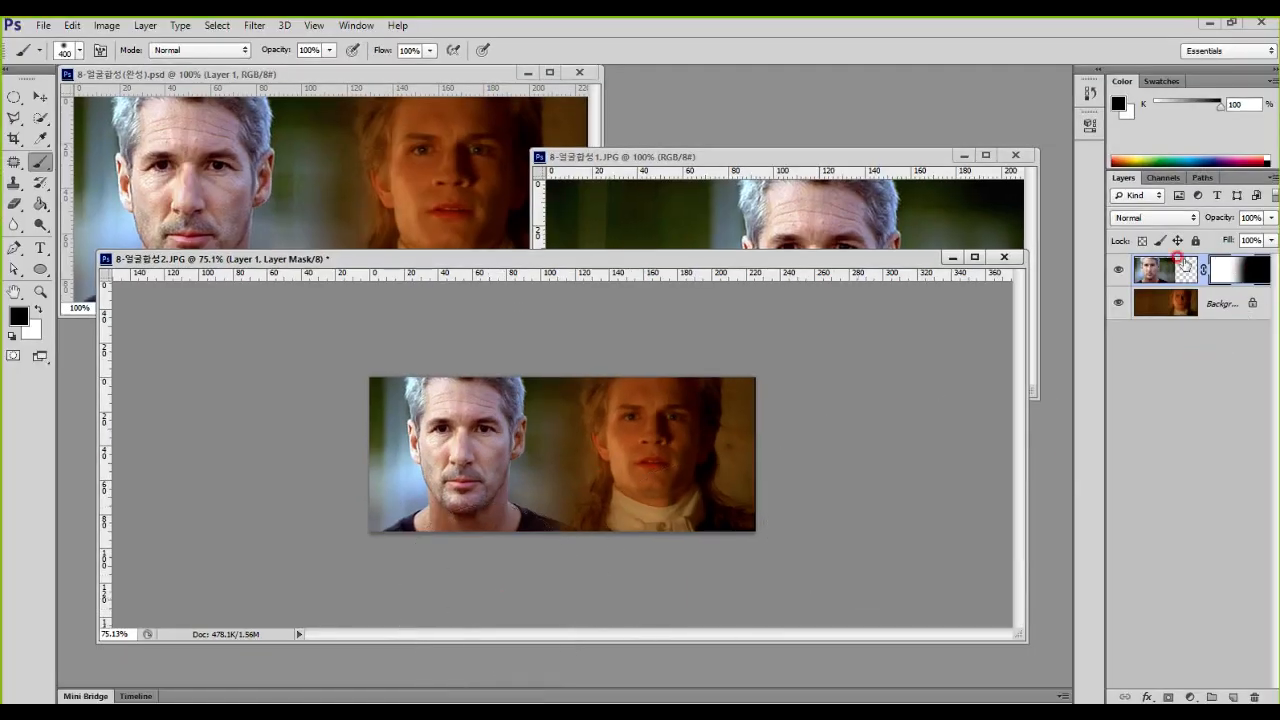
# Step: Delete the masked layer and copy the grey-haired man's photo again from 8-얼굴합성1.JPG onto the left part of 8-얼굴합성2.JPG
pyautogui.moveTo(1182, 262); pyautogui.dragTo(1238, 696)
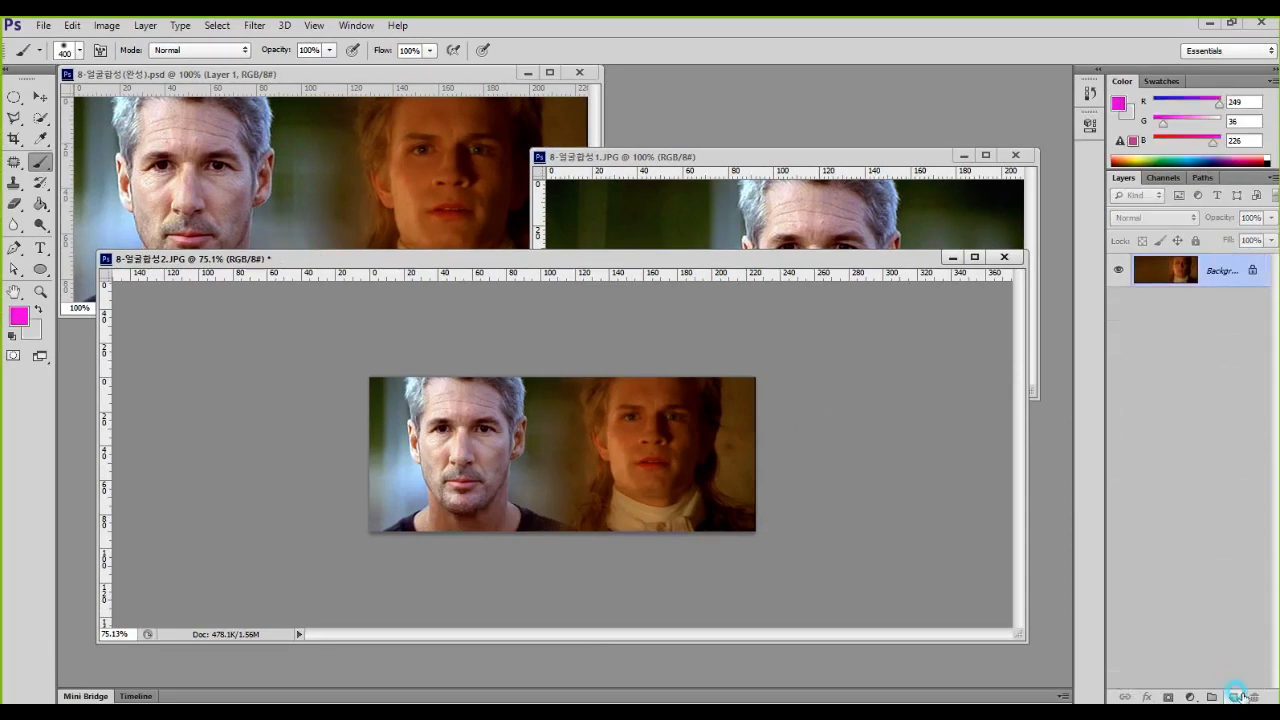
pyautogui.scroll(6, 718, 482)
pyautogui.press('alt')
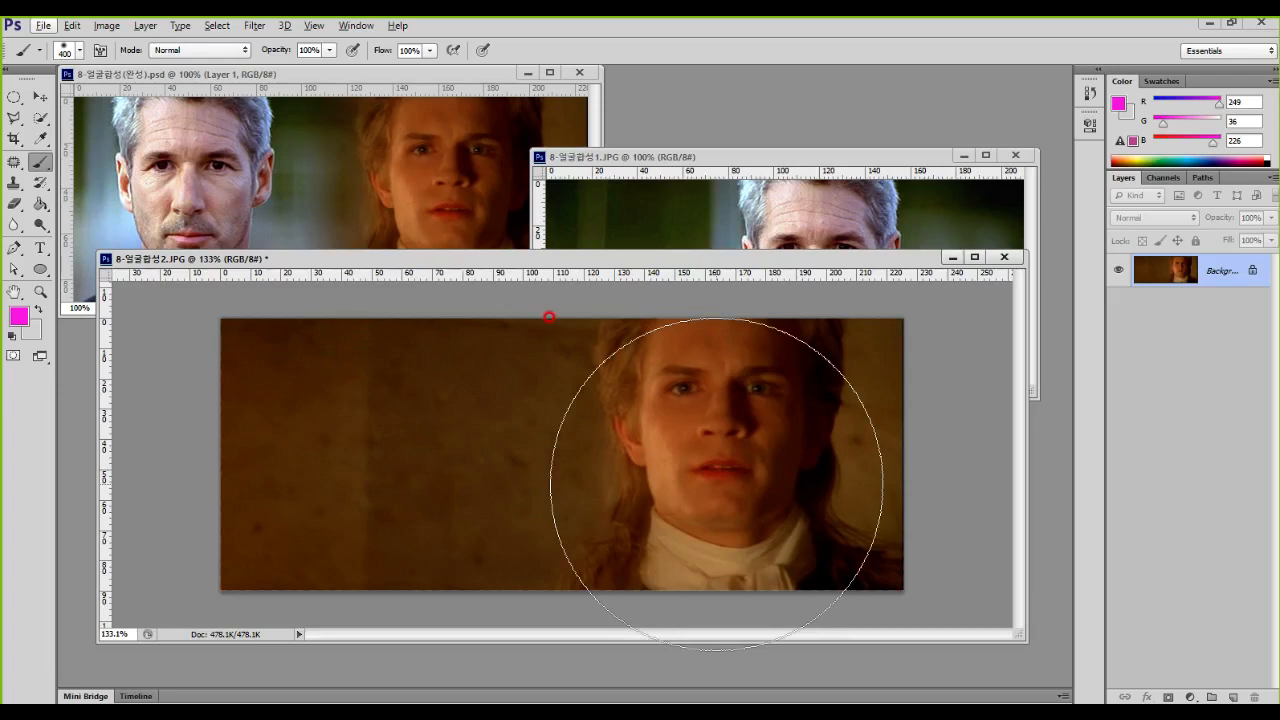
pyautogui.press('v')
pyautogui.hotkey('alt', 'v')
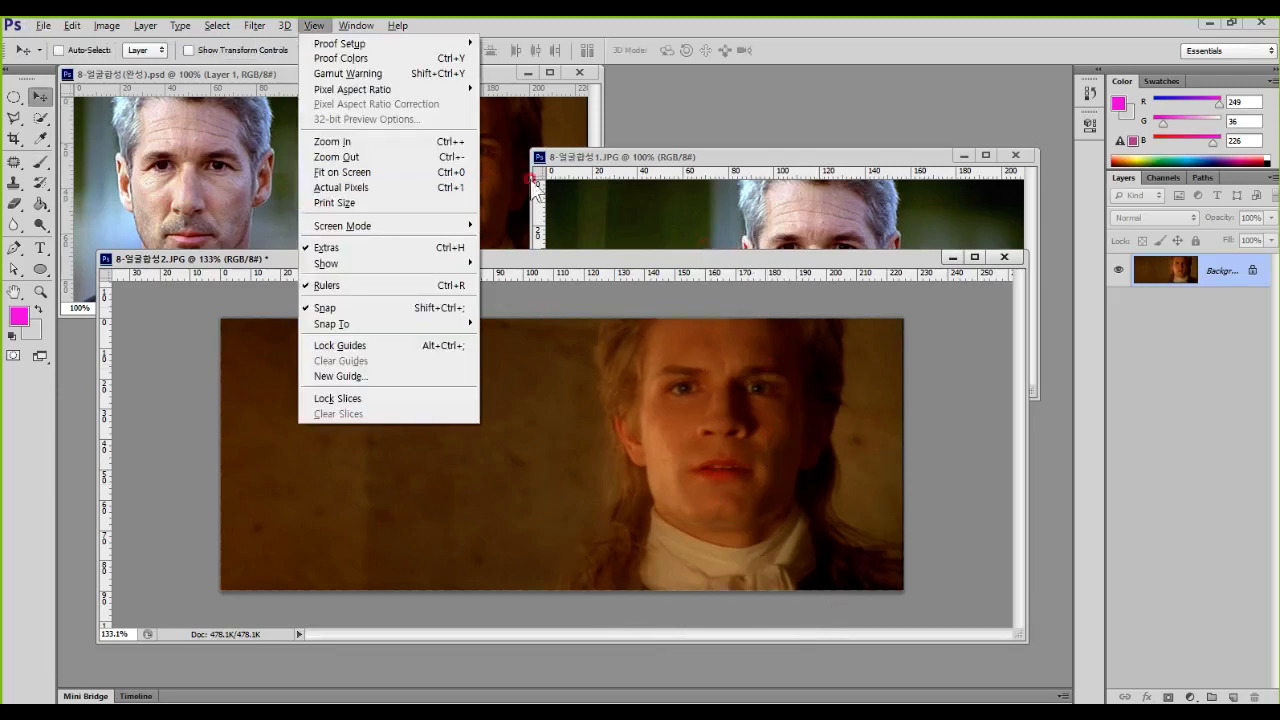
pyautogui.click(761, 216)
pyautogui.moveTo(798, 268); pyautogui.dragTo(400, 421)
pyautogui.moveTo(470, 403); pyautogui.dragTo(462, 439)
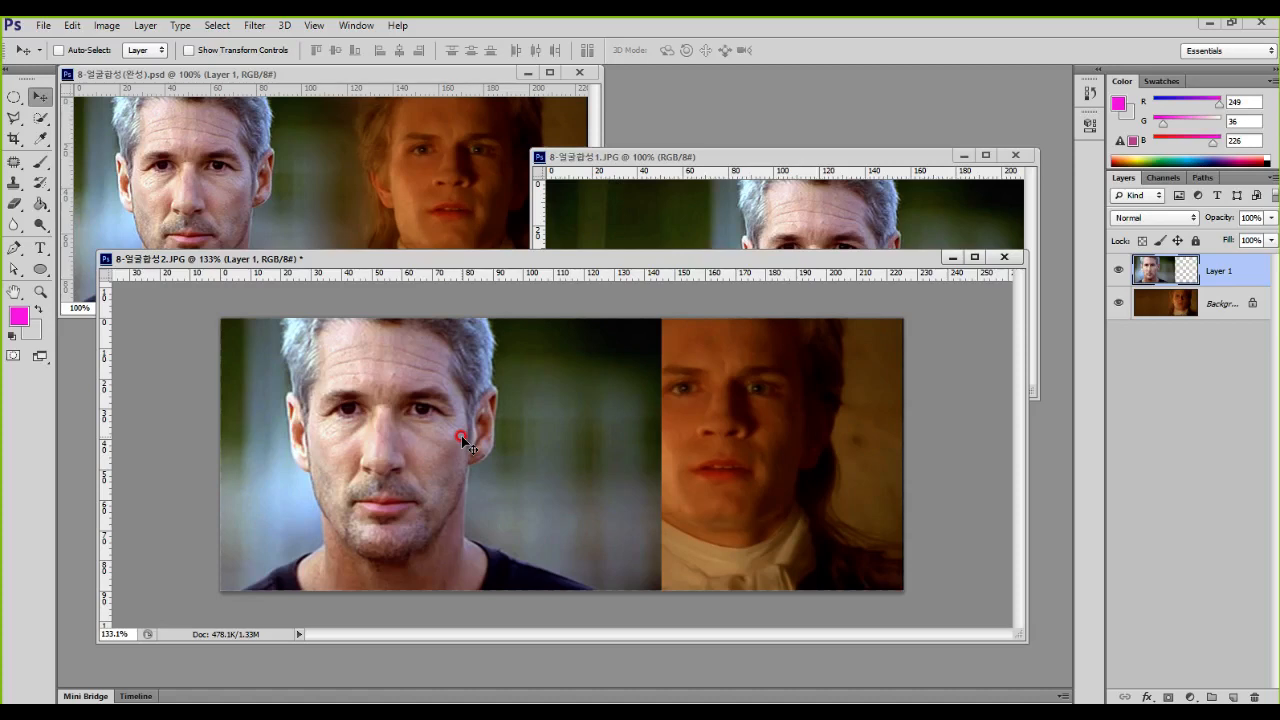
# Step: Activate the Brush tool and add a white layer mask to the grey-haired man's Layer 1
pyautogui.moveTo(591, 307); pyautogui.dragTo(684, 621)
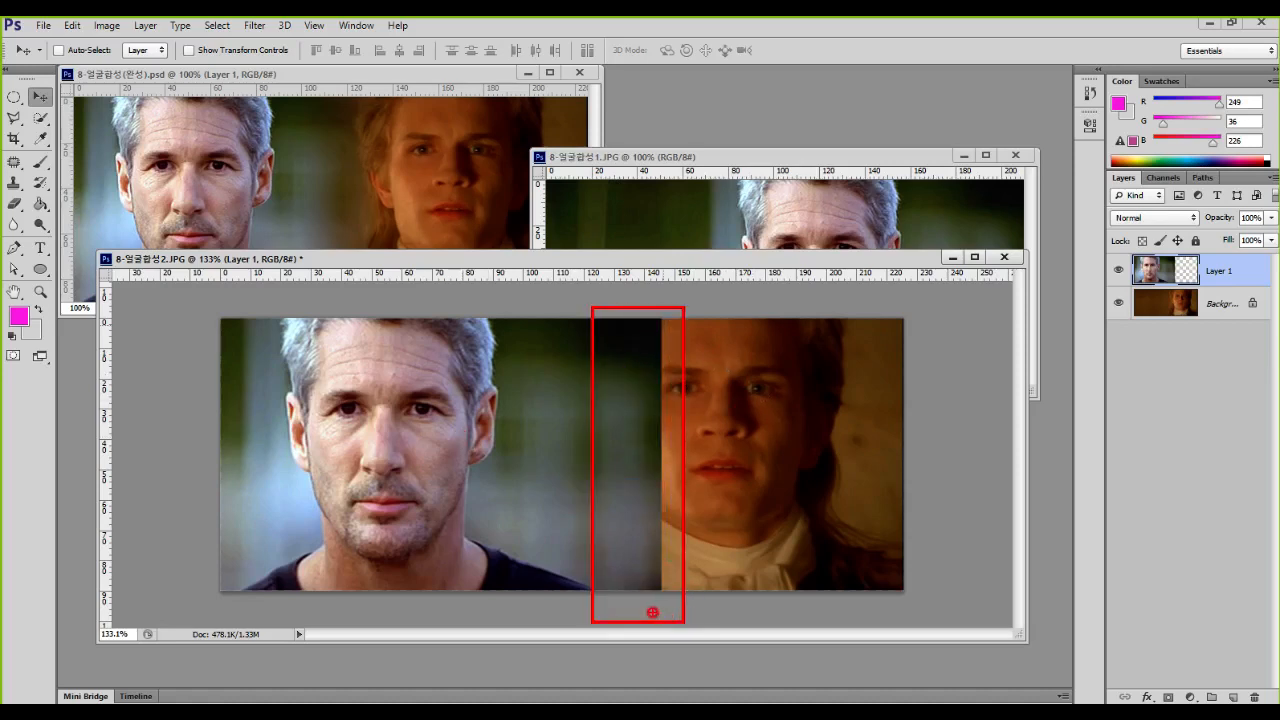
pyautogui.press('Escape')
pyautogui.press('b')
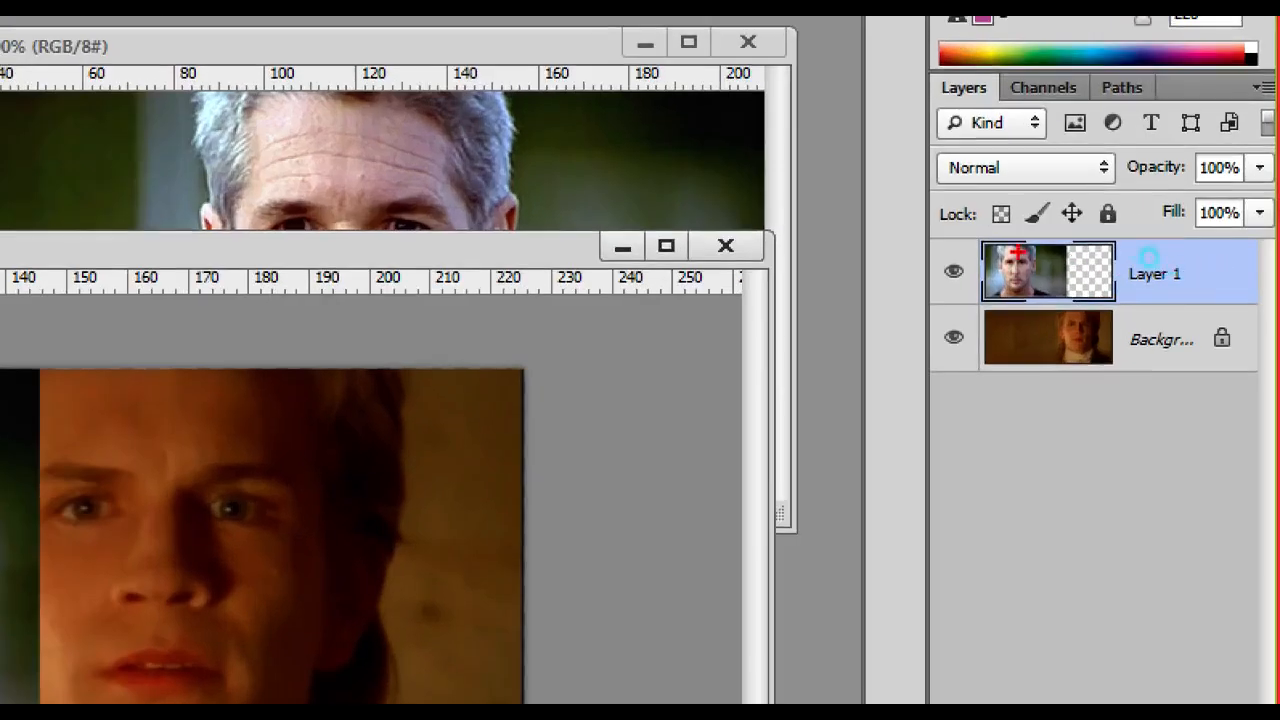
pyautogui.moveTo(952, 228)
pyautogui.mouseDown()
pyautogui.moveTo(986, 272)
pyautogui.moveTo(1270, 314)
pyautogui.mouseUp()
pyautogui.moveTo(1116, 248)
pyautogui.mouseDown()
pyautogui.moveTo(1125, 291)
pyautogui.moveTo(1162, 252)
pyautogui.mouseUp()
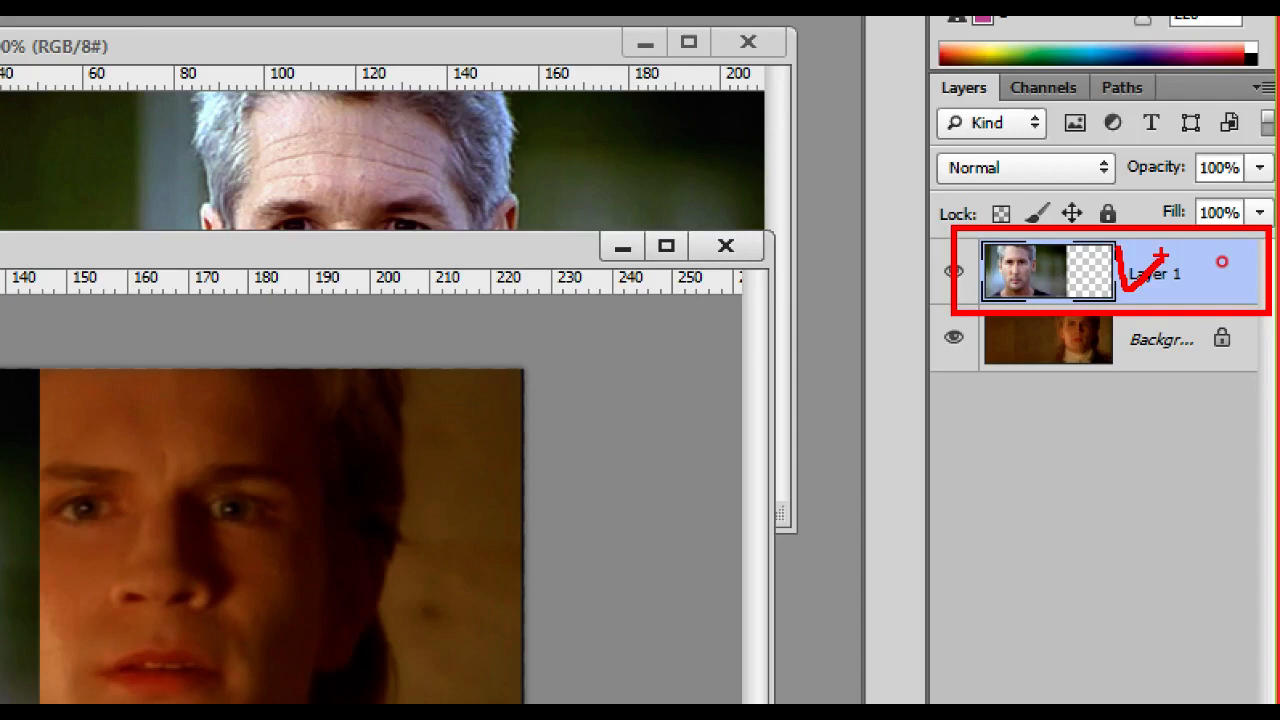
pyautogui.press('Escape')
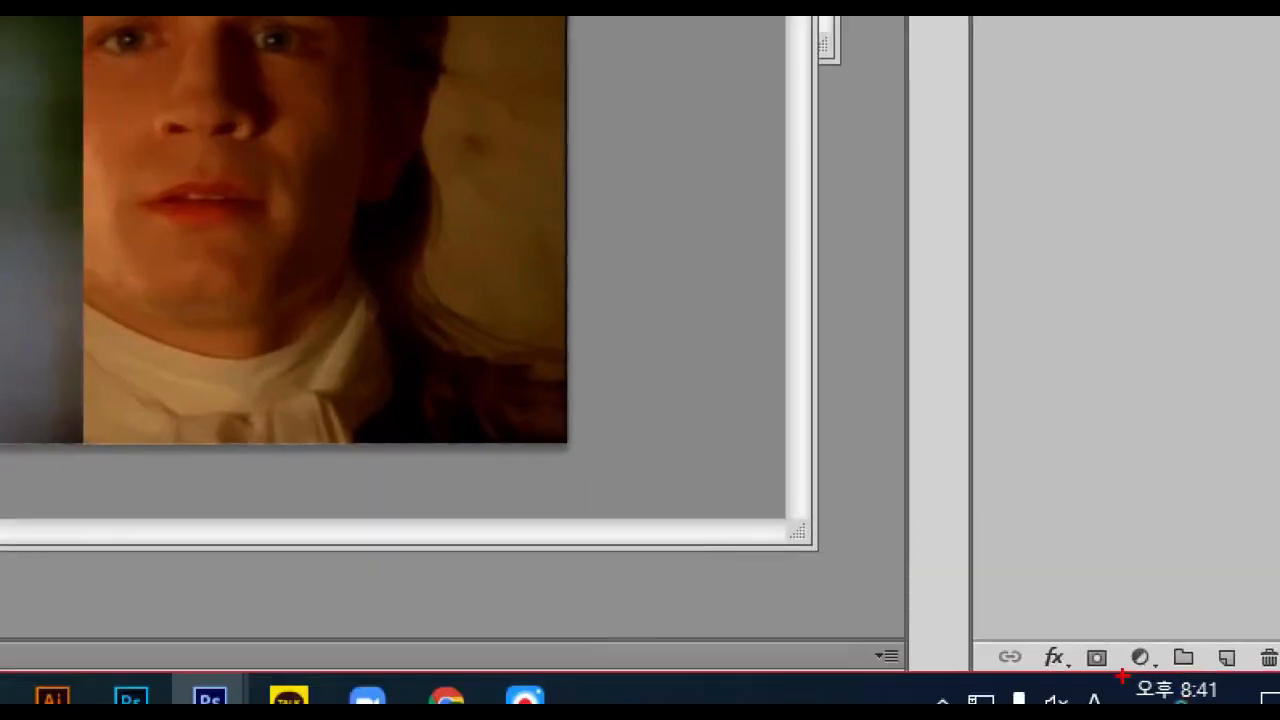
pyautogui.moveTo(1066, 626); pyautogui.dragTo(1131, 689)
pyautogui.moveTo(1103, 611); pyautogui.dragTo(1104, 561)
pyautogui.moveTo(1065, 606); pyautogui.dragTo(1028, 583)
pyautogui.moveTo(1133, 612); pyautogui.dragTo(1174, 576)
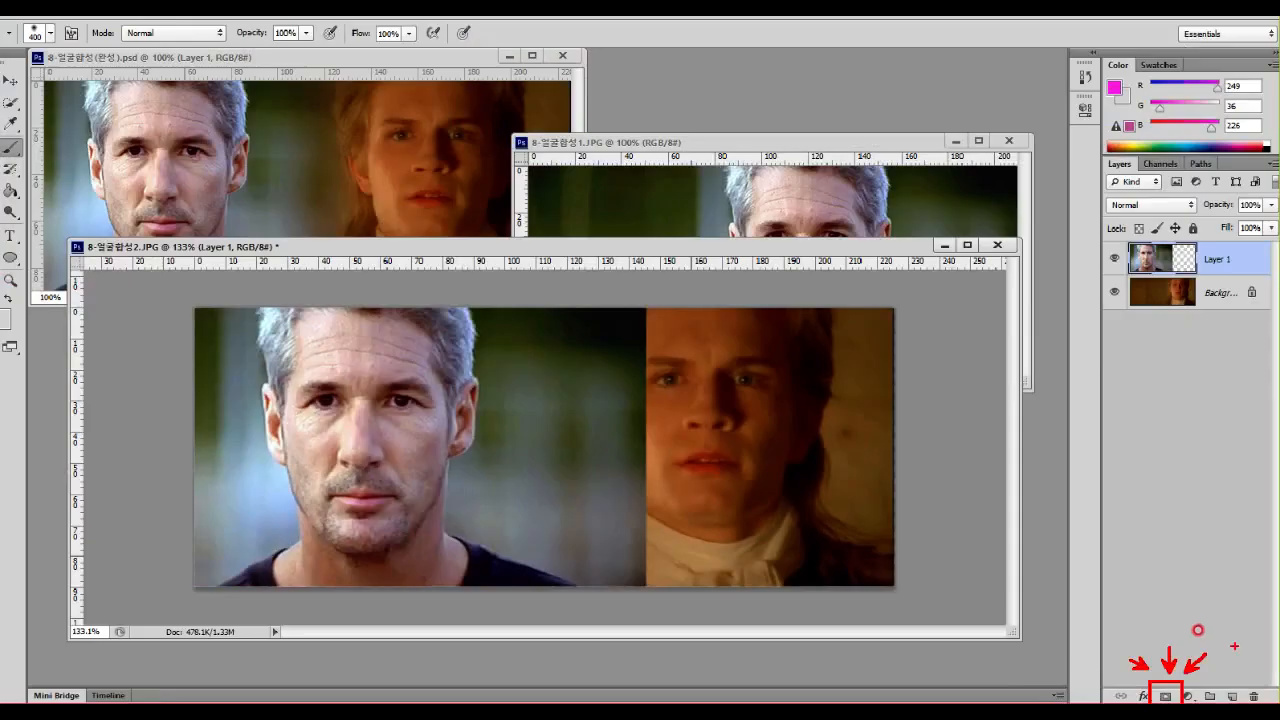
pyautogui.click(1097, 657)
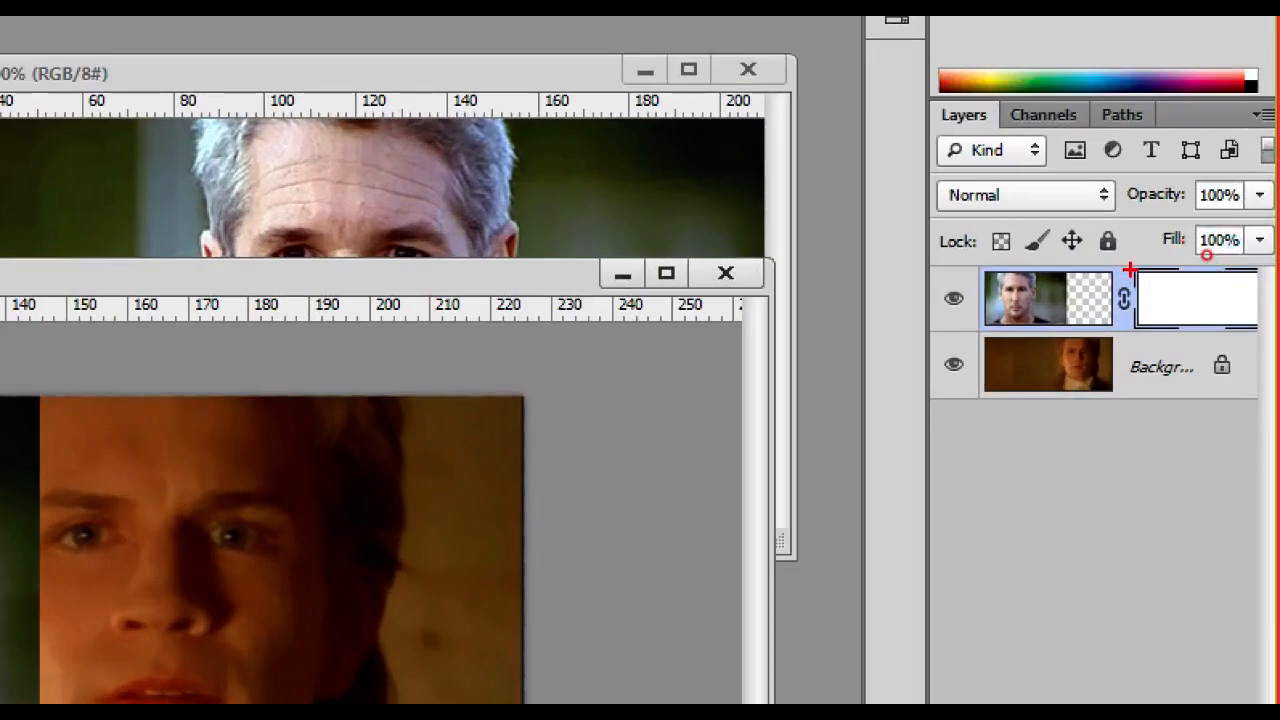
pyautogui.moveTo(1206, 253); pyautogui.dragTo(1263, 290)
pyautogui.moveTo(1243, 340); pyautogui.dragTo(1267, 340)
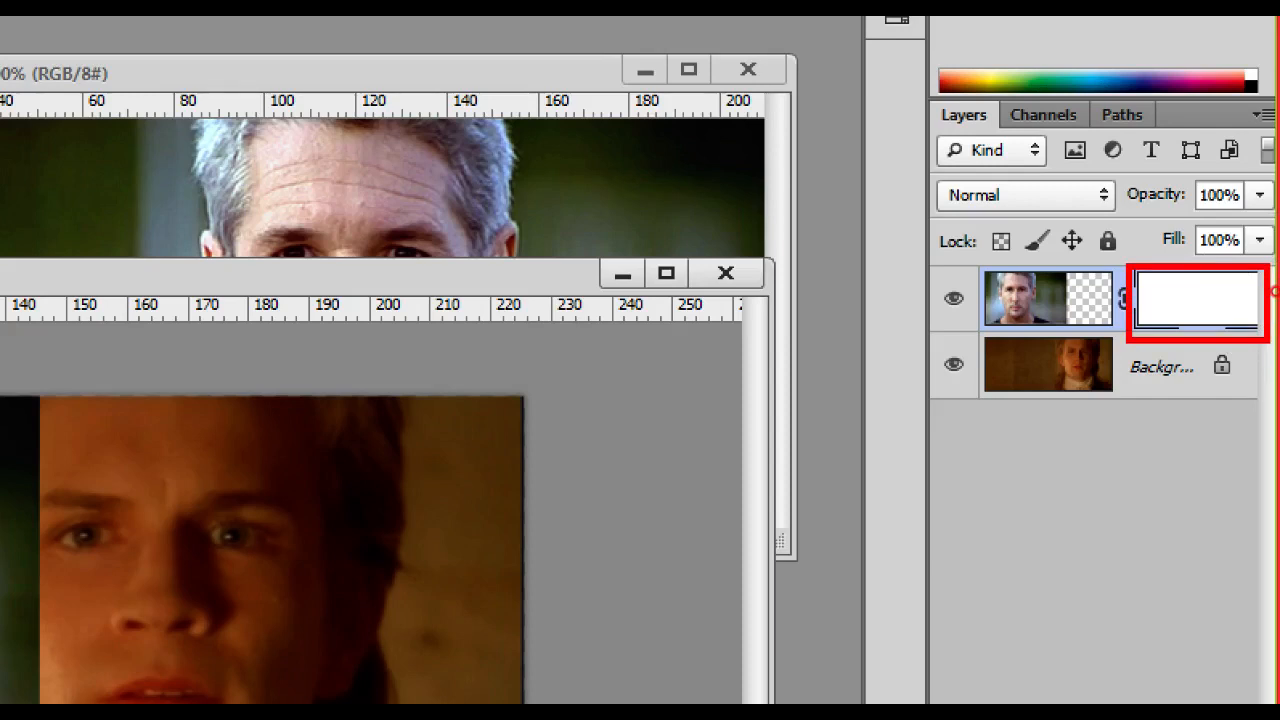
pyautogui.moveTo(1183, 282); pyautogui.dragTo(1246, 262)
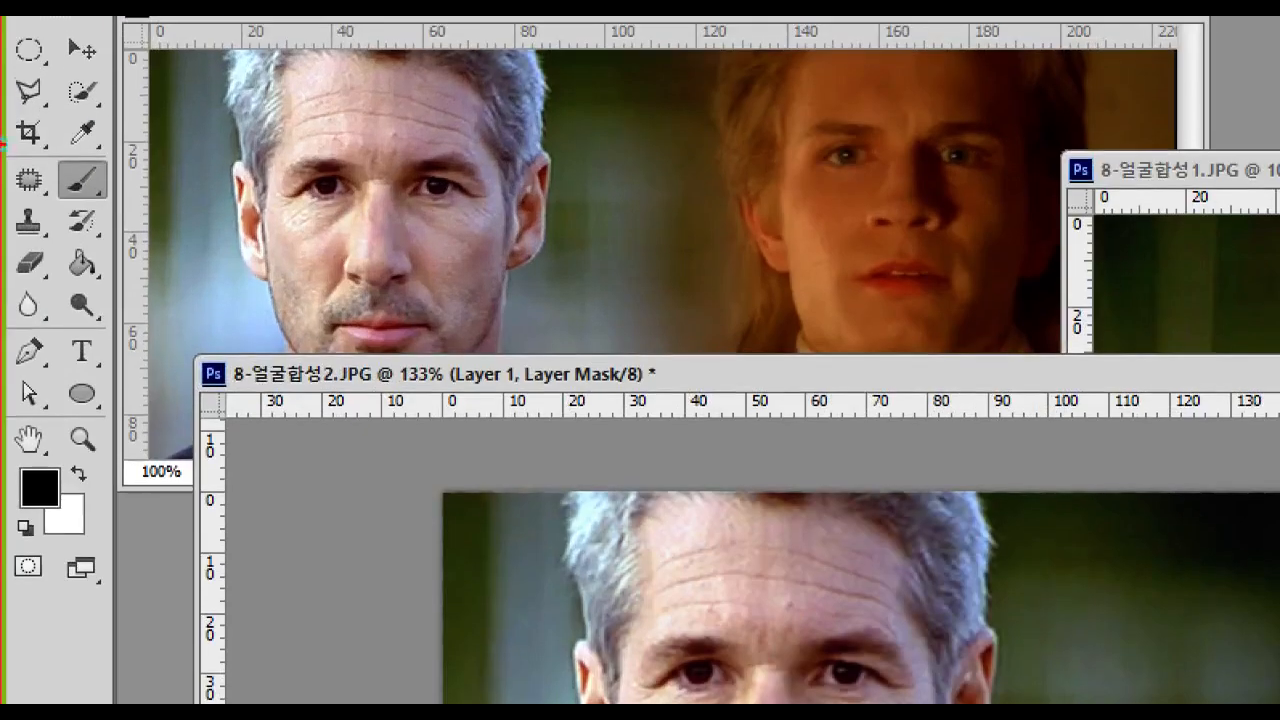
pyautogui.moveTo(48, 142)
pyautogui.mouseDown()
pyautogui.moveTo(48, 172)
pyautogui.moveTo(60, 143)
pyautogui.mouseUp()
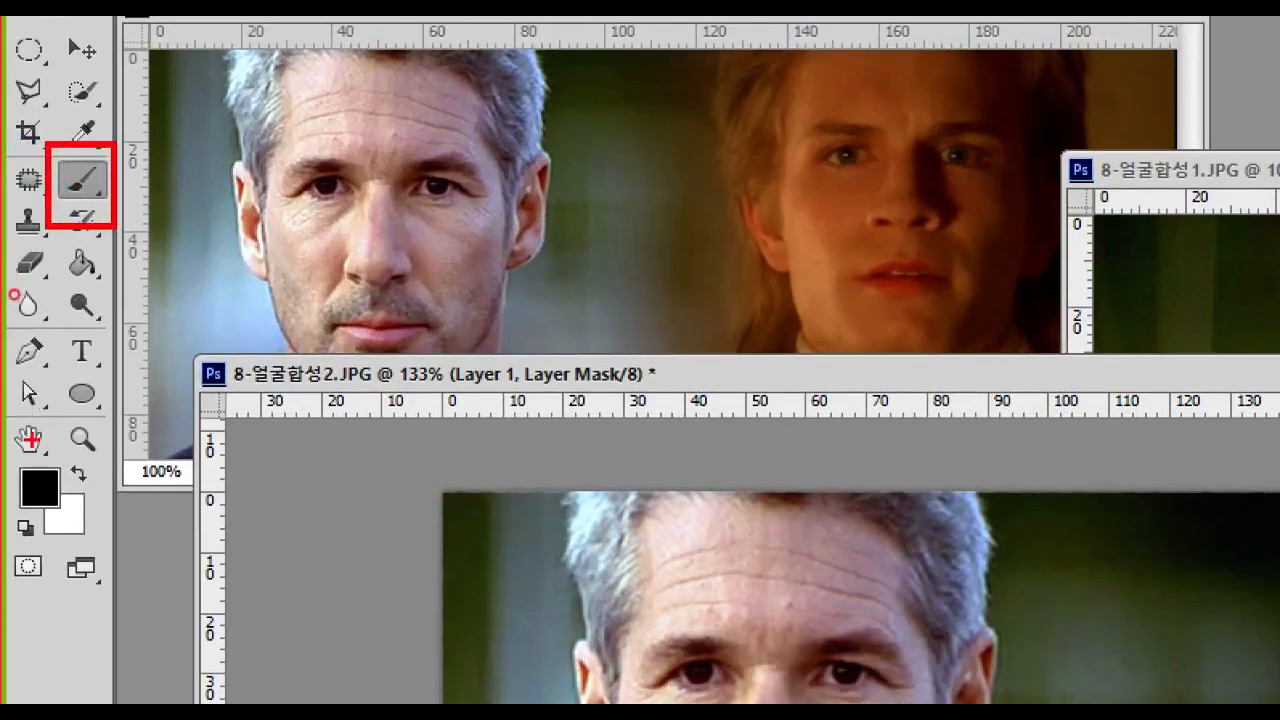
pyautogui.moveTo(10, 456)
pyautogui.mouseDown()
pyautogui.moveTo(68, 504)
pyautogui.moveTo(12, 522)
pyautogui.moveTo(44, 524)
pyautogui.mouseUp()
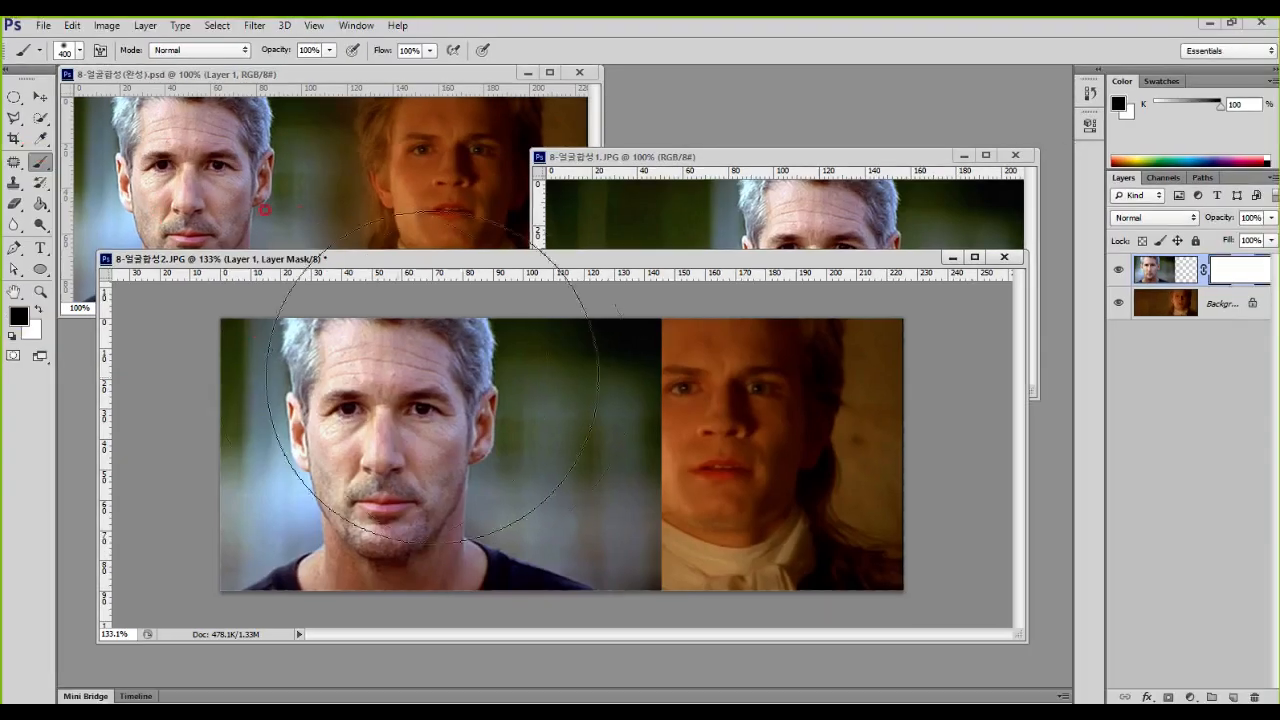
# Step: Paint black on the mask with the 400 px soft brush along the photo's right edge to blend both portraits
pyautogui.scroll(-2, 674, 443)
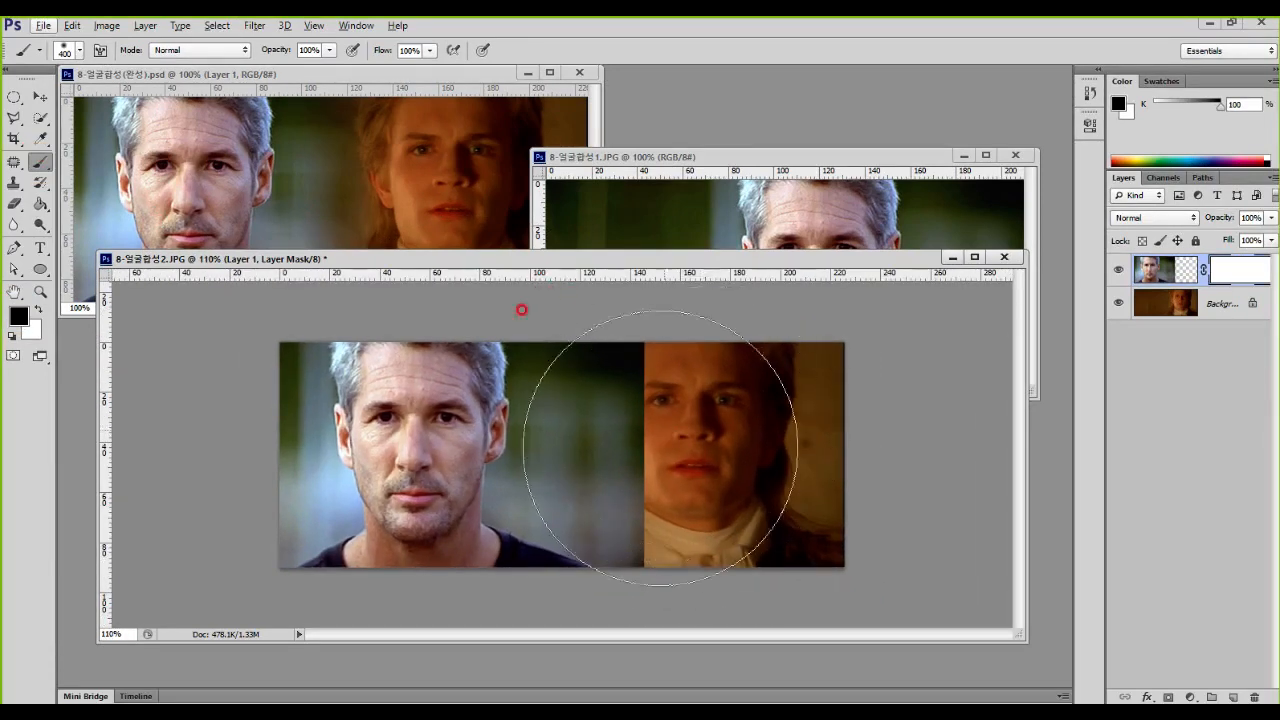
pyautogui.scroll(-4, 714, 433)
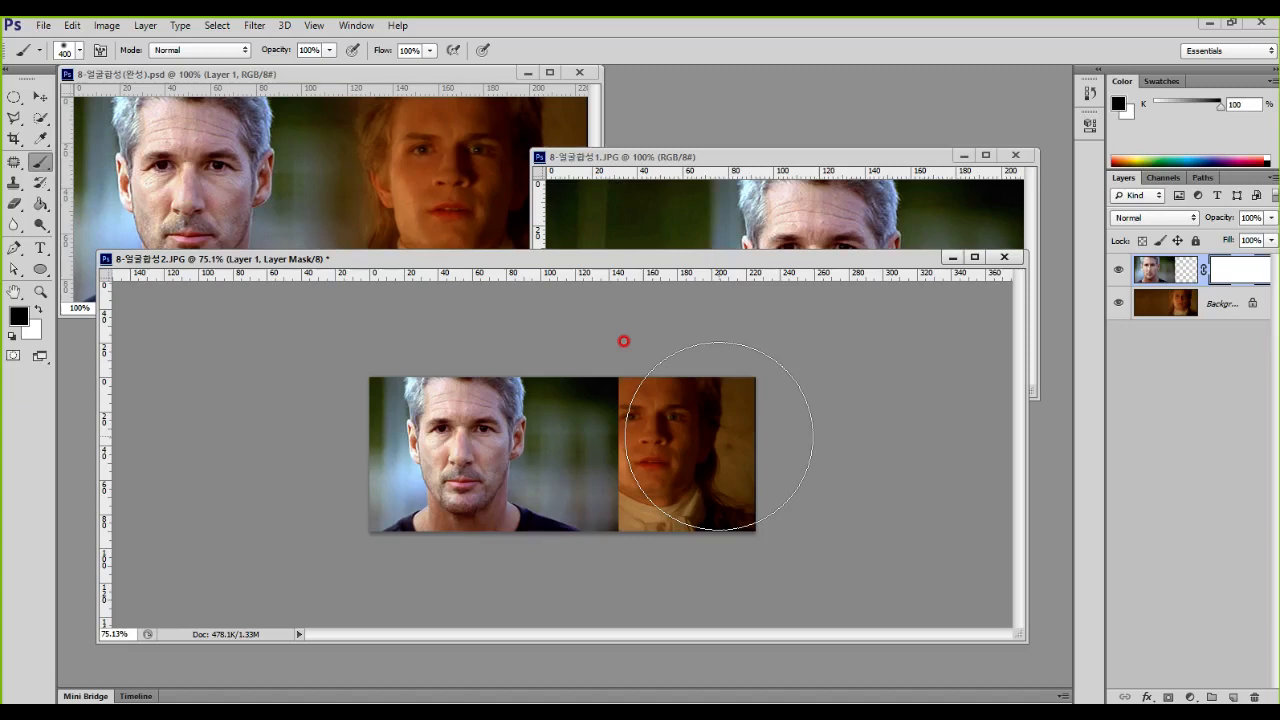
pyautogui.moveTo(719, 436)
pyautogui.mouseDown()
pyautogui.moveTo(688, 378)
pyautogui.moveTo(699, 567)
pyautogui.moveTo(701, 347)
pyautogui.moveTo(698, 605)
pyautogui.moveTo(683, 434)
pyautogui.moveTo(680, 577)
pyautogui.mouseUp()
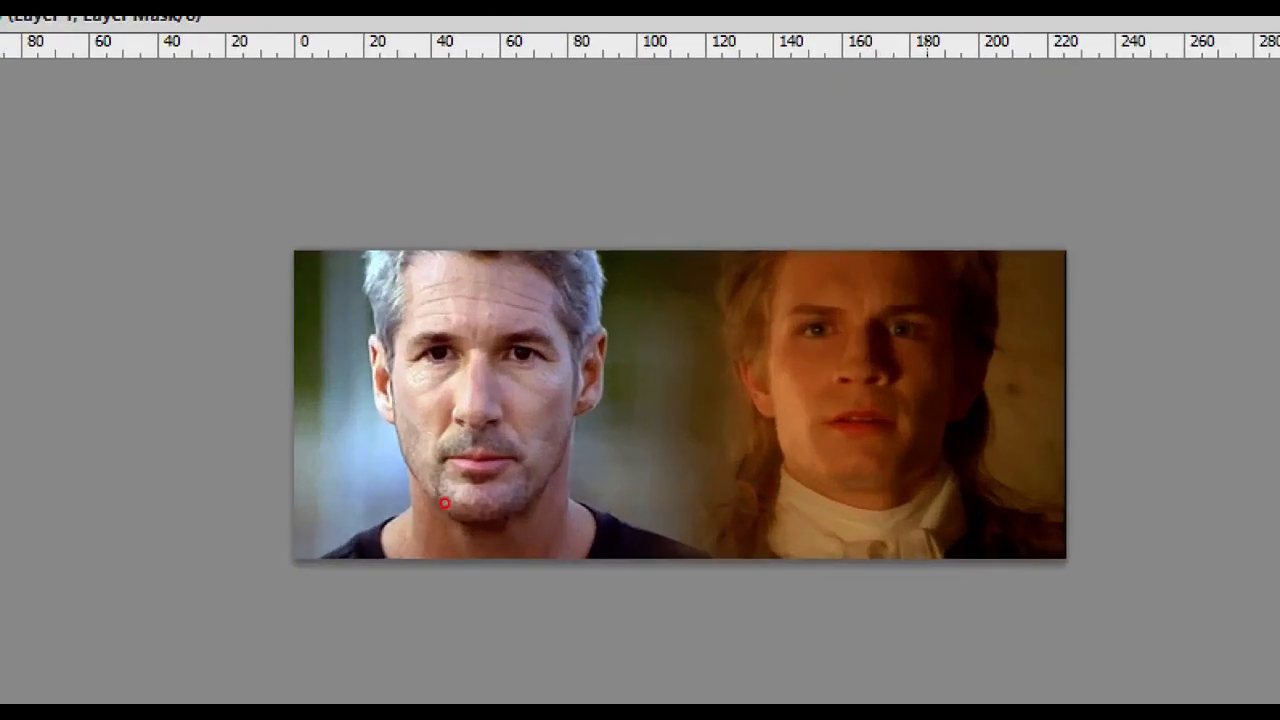
pyautogui.moveTo(456, 350); pyautogui.dragTo(517, 347)
pyautogui.moveTo(795, 350)
pyautogui.mouseDown()
pyautogui.moveTo(825, 447)
pyautogui.moveTo(912, 372)
pyautogui.mouseUp()
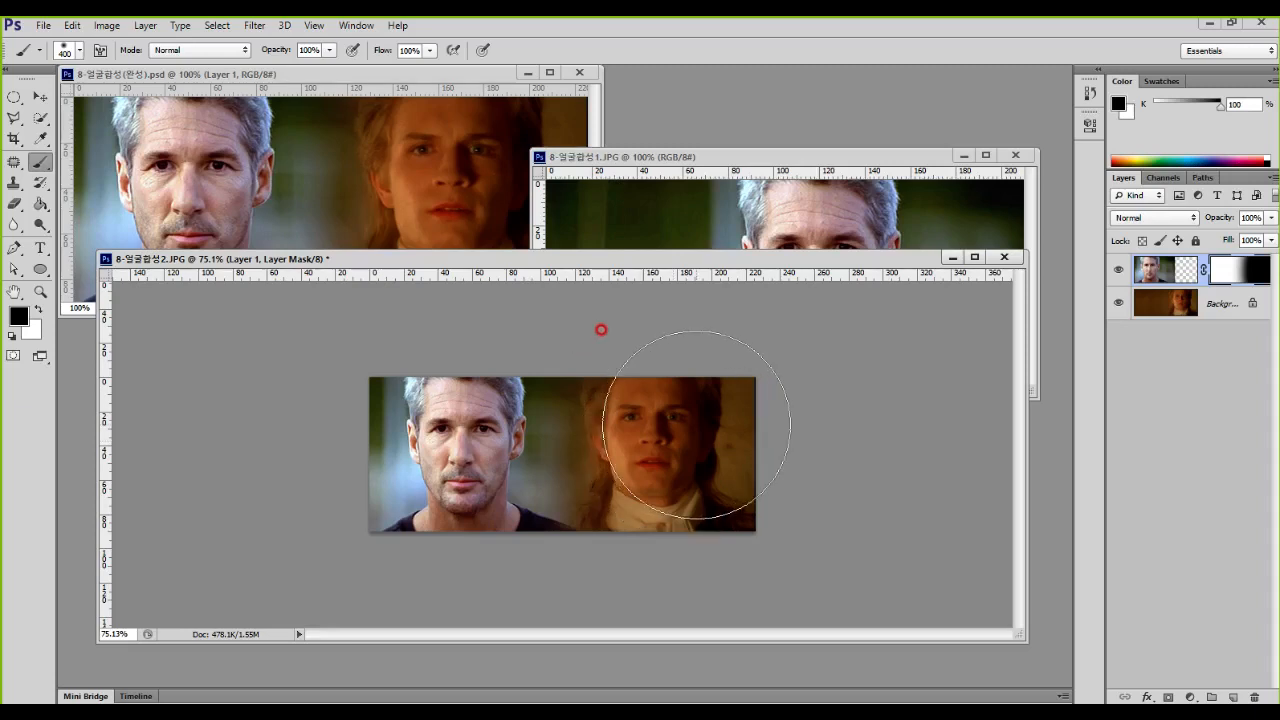
# Step: Close 8-얼굴합성2.JPG, 8-얼굴합성1.JPG and 8-얼굴합성(완성).psd without saving changes
pyautogui.click(1008, 257)
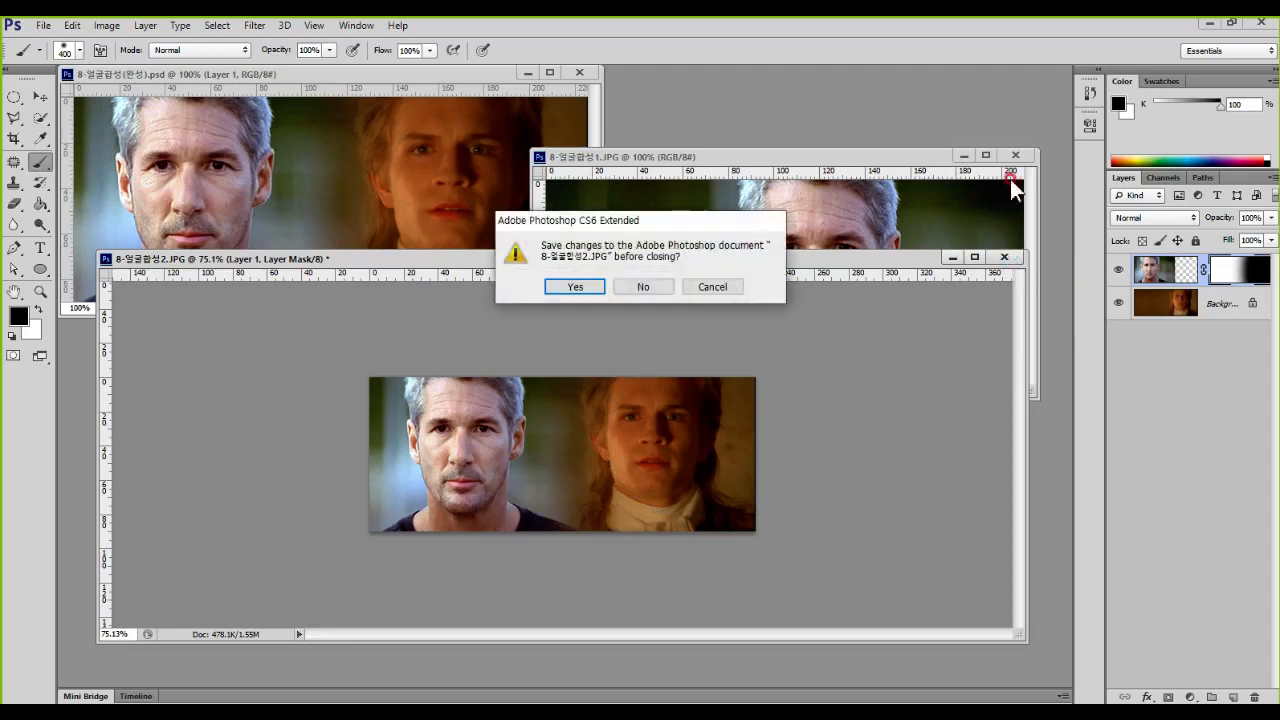
pyautogui.click(650, 284)
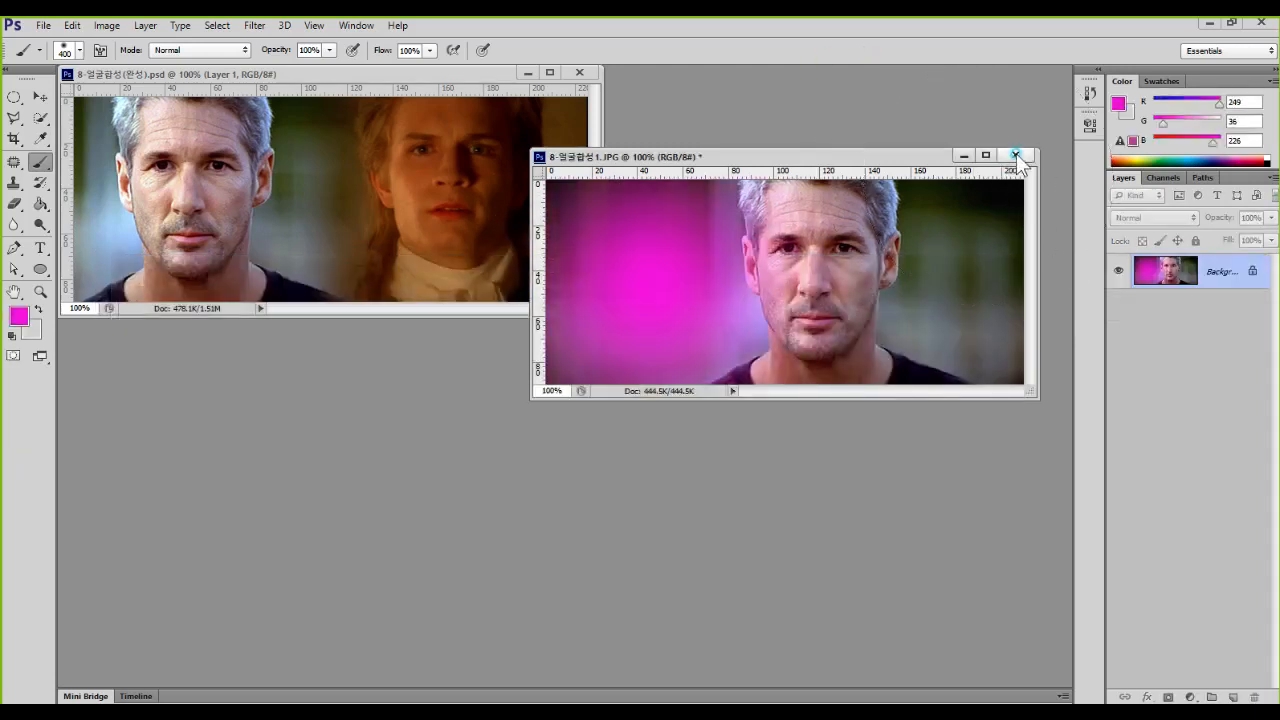
pyautogui.click(1016, 156)
pyautogui.click(640, 284)
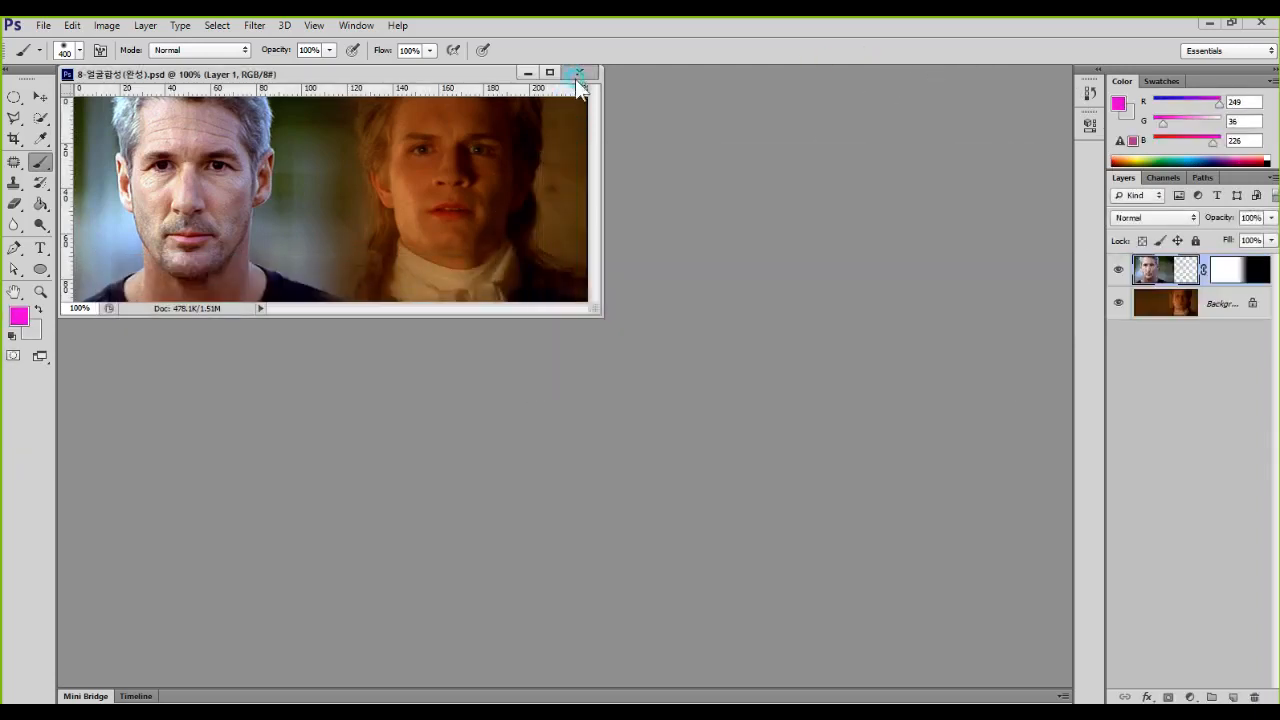
pyautogui.click(578, 73)
pyautogui.click(598, 285)
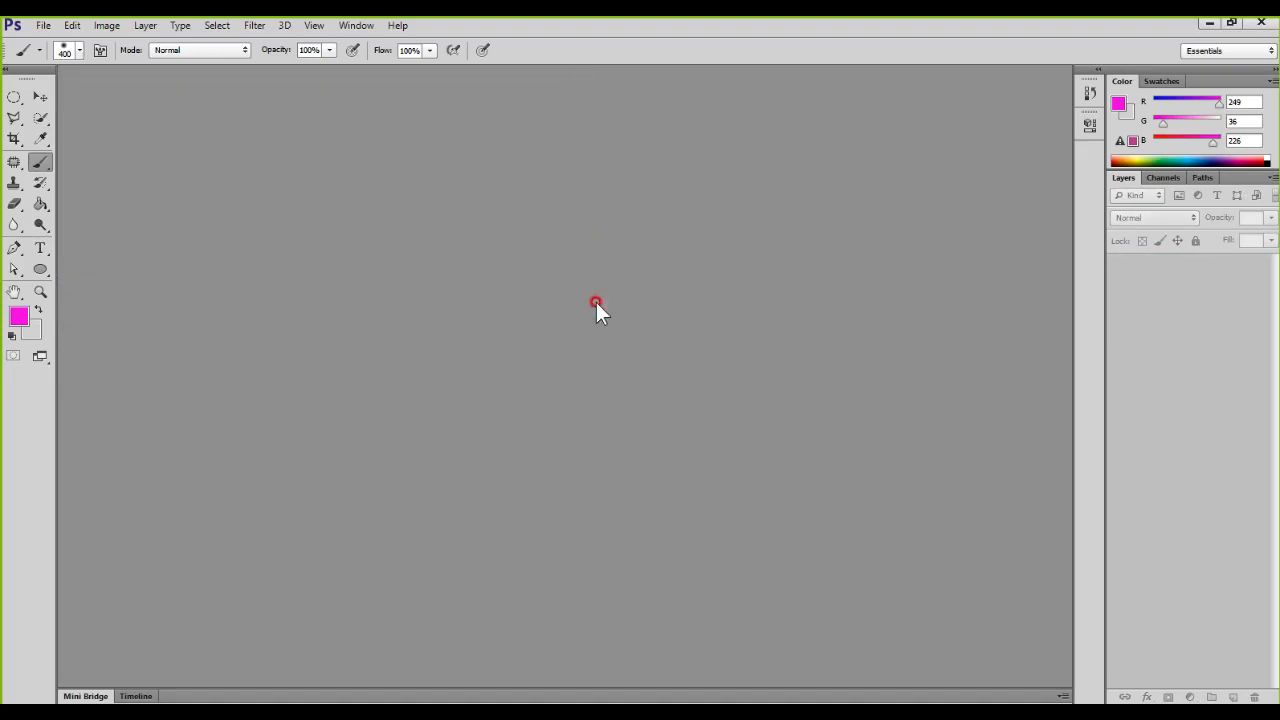
# Step: Open 8-지하철2.jpg, 10-산책.jpg and 10-케익.JPG together from the 4.사진합성 예제 folder
pyautogui.doubleClick(596, 302)
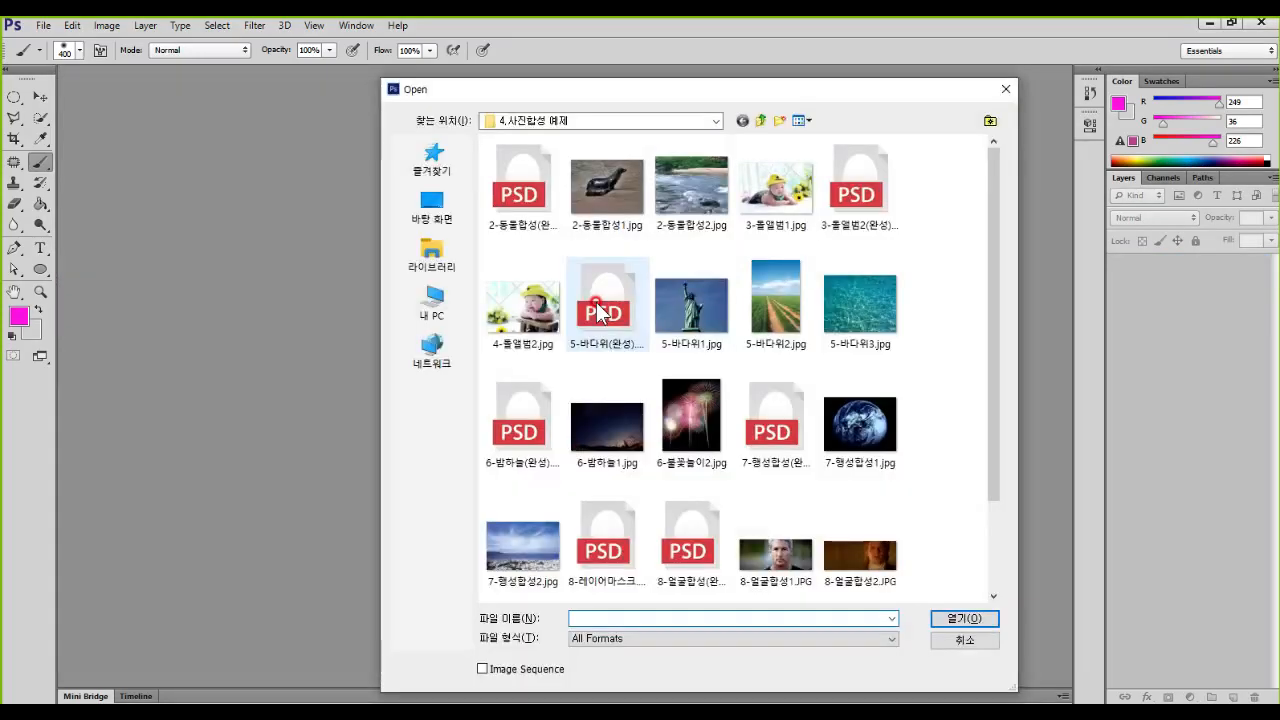
pyautogui.click(928, 520)
pyautogui.scroll(-1, 928, 520)
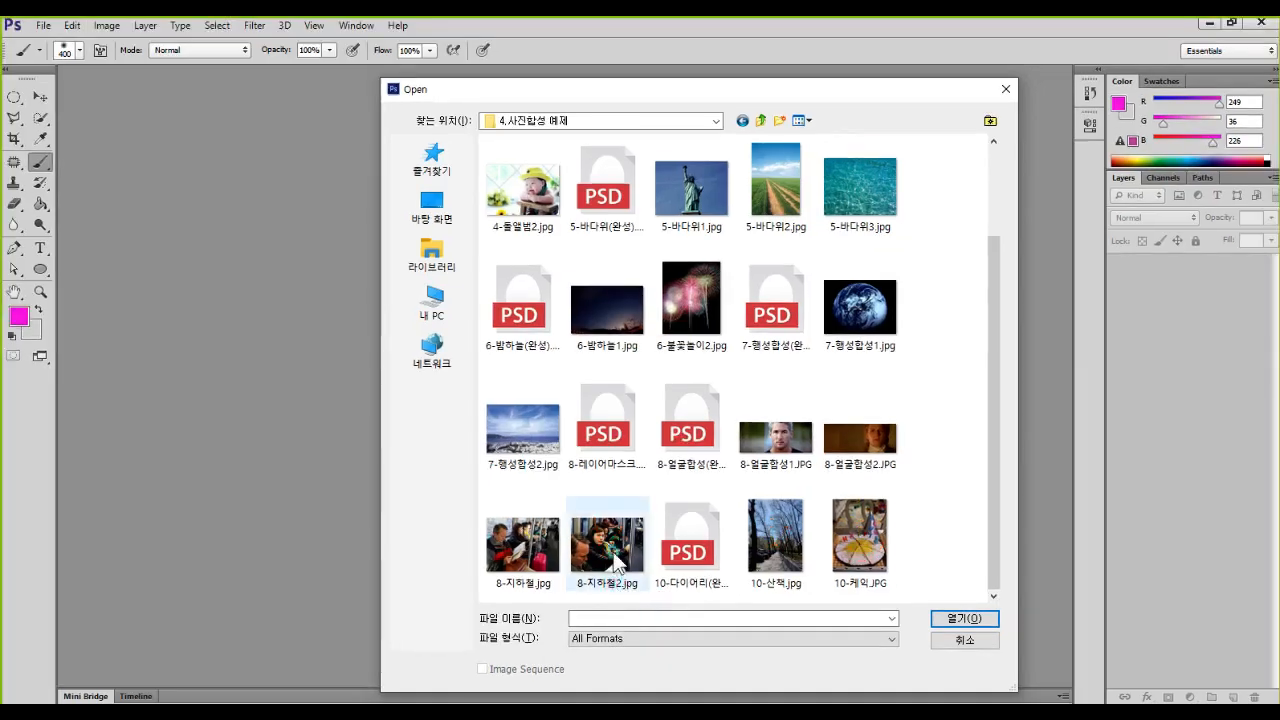
pyautogui.click(607, 540)
pyautogui.keyDown('ctrl'); pyautogui.click(779, 535); pyautogui.keyUp('ctrl')
pyautogui.keyDown('ctrl'); pyautogui.click(860, 540); pyautogui.keyUp('ctrl')
pyautogui.hotkey('ctrl', '1')
pyautogui.click(776, 633)
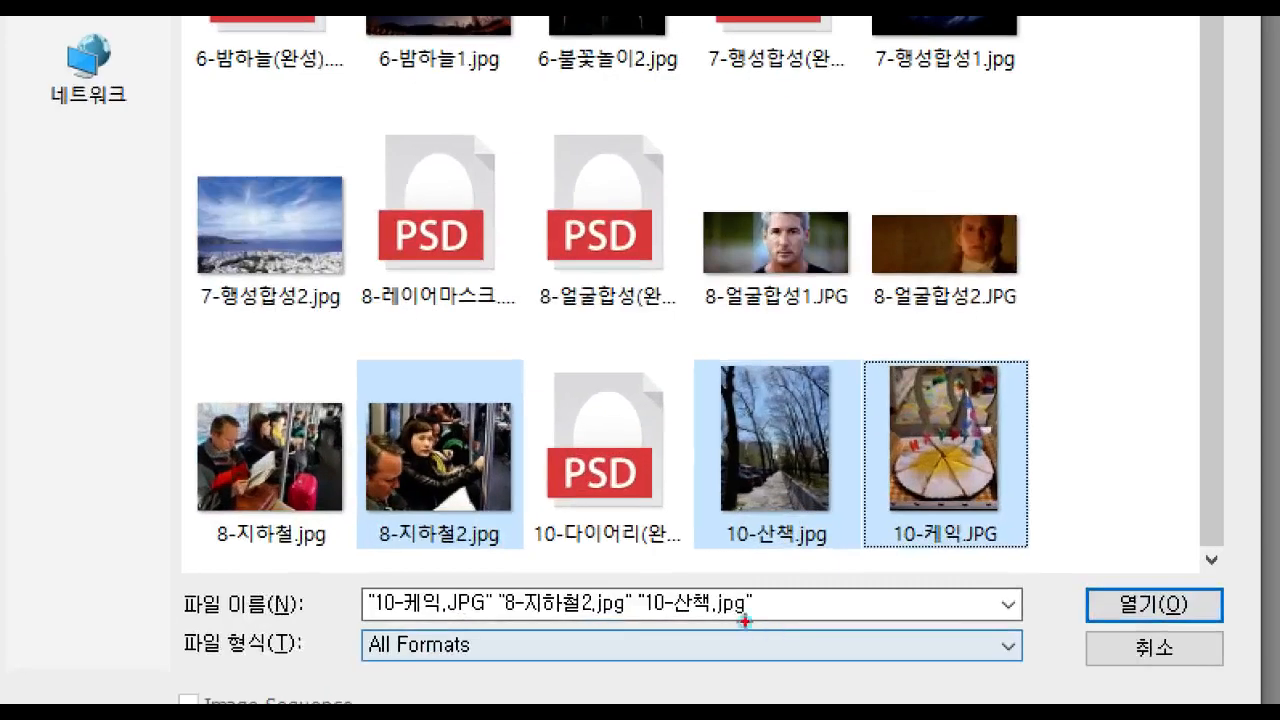
pyautogui.moveTo(598, 476); pyautogui.dragTo(642, 485)
pyautogui.moveTo(770, 488); pyautogui.dragTo(869, 496)
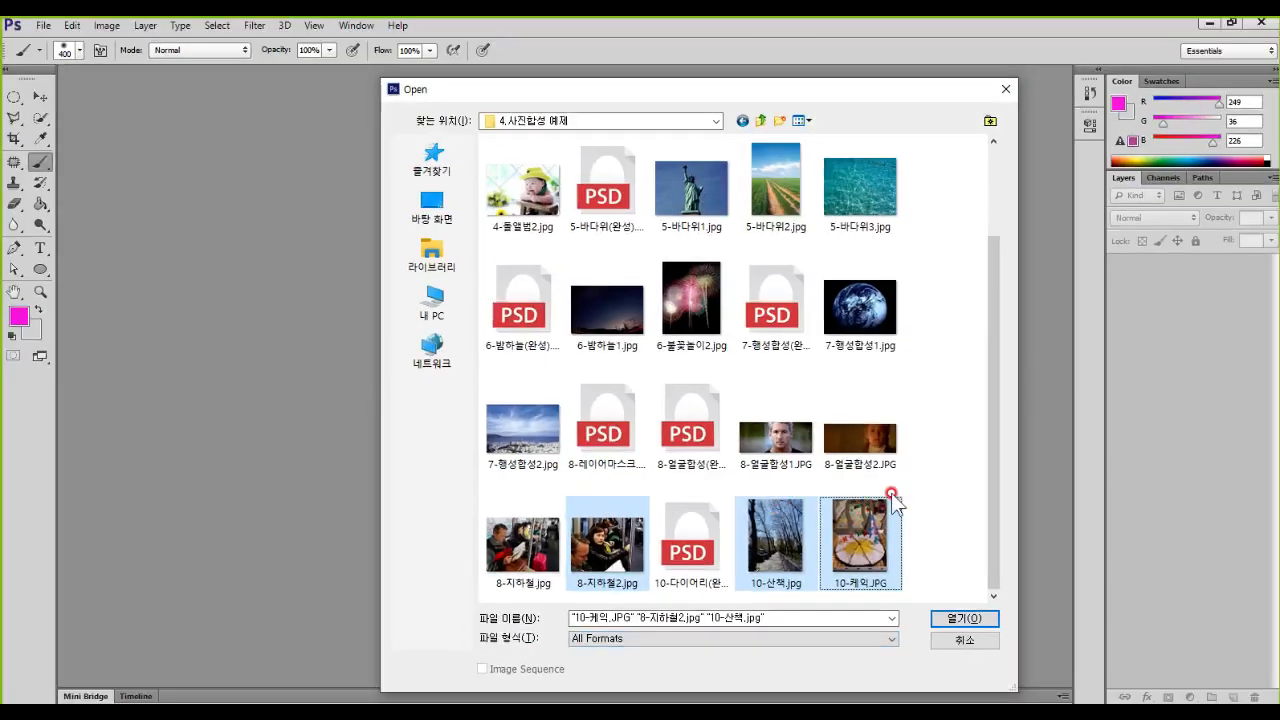
pyautogui.click(1154, 604)
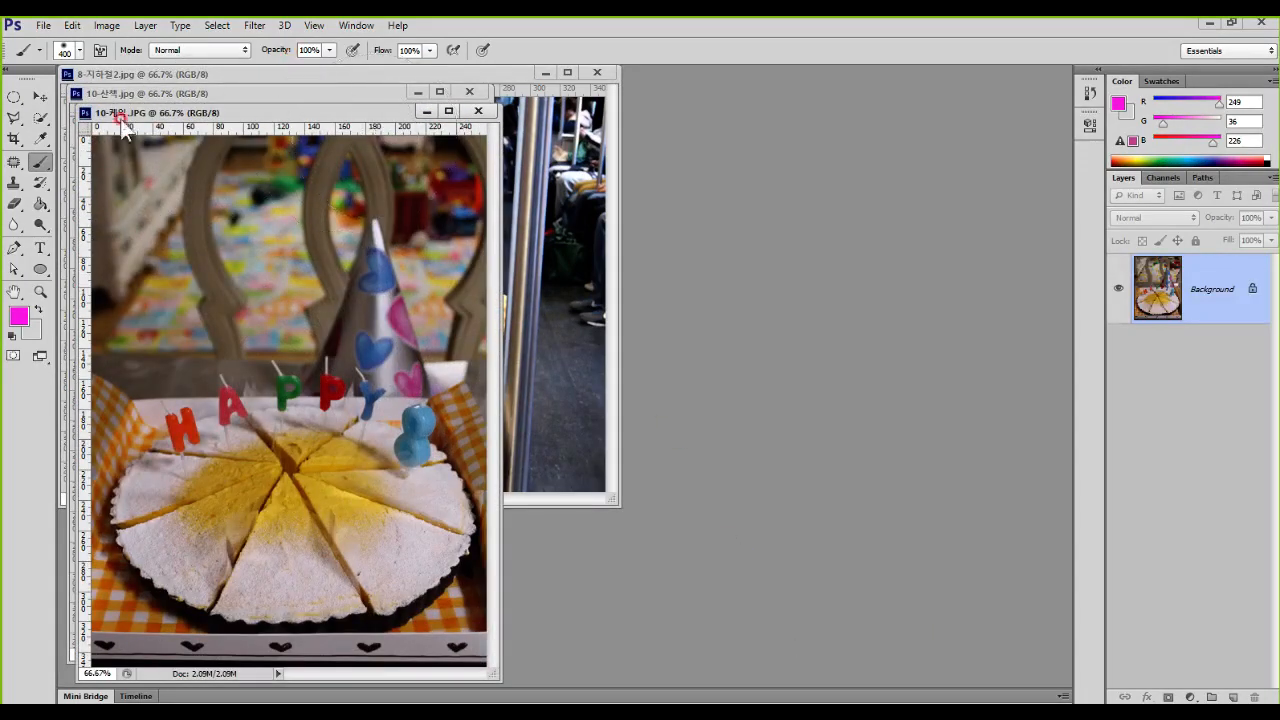
# Step: Activate the Move tool and bring 10-산책.jpg, followed by 8-지하철2.jpg, to the front
pyautogui.click(40, 96)
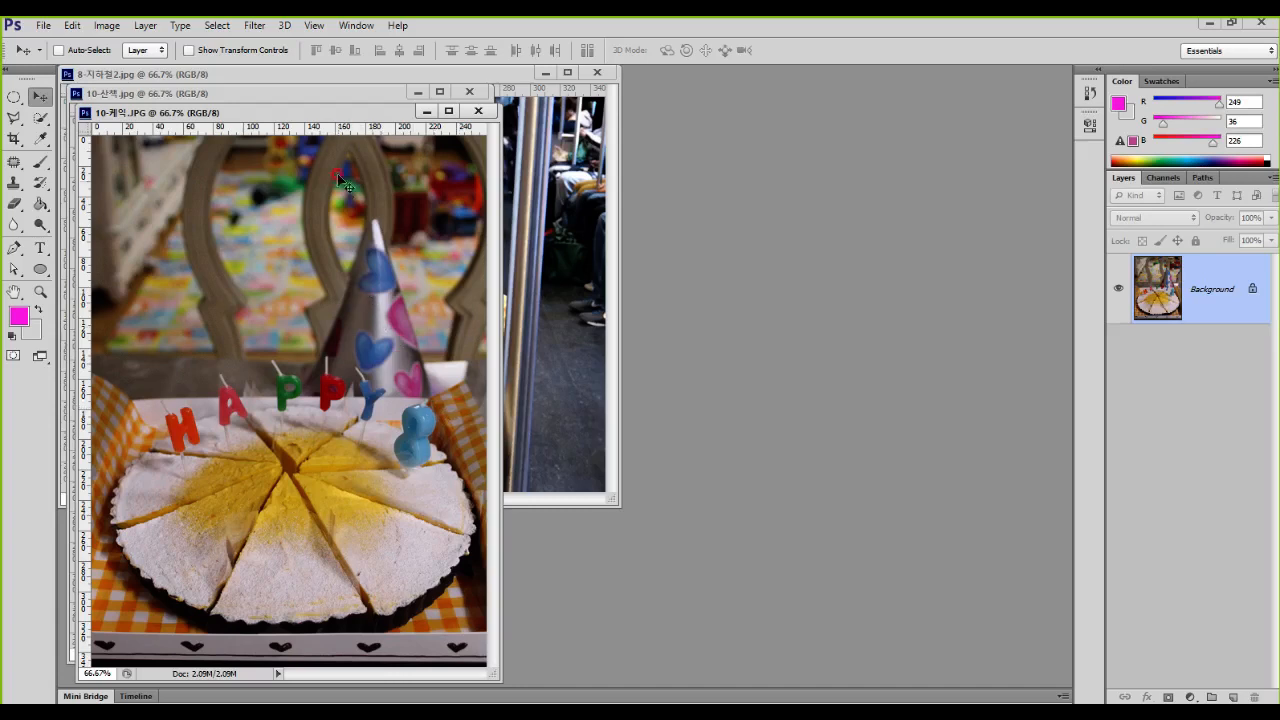
pyautogui.click(348, 93)
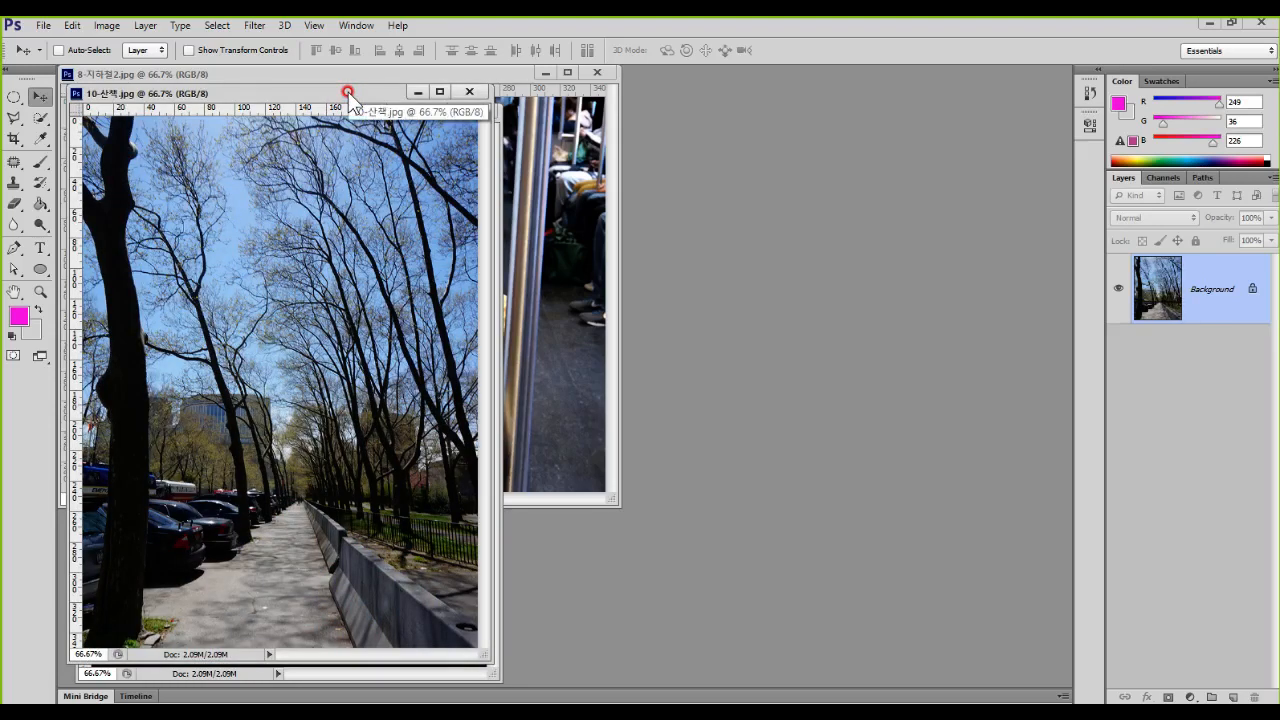
pyautogui.click(567, 154)
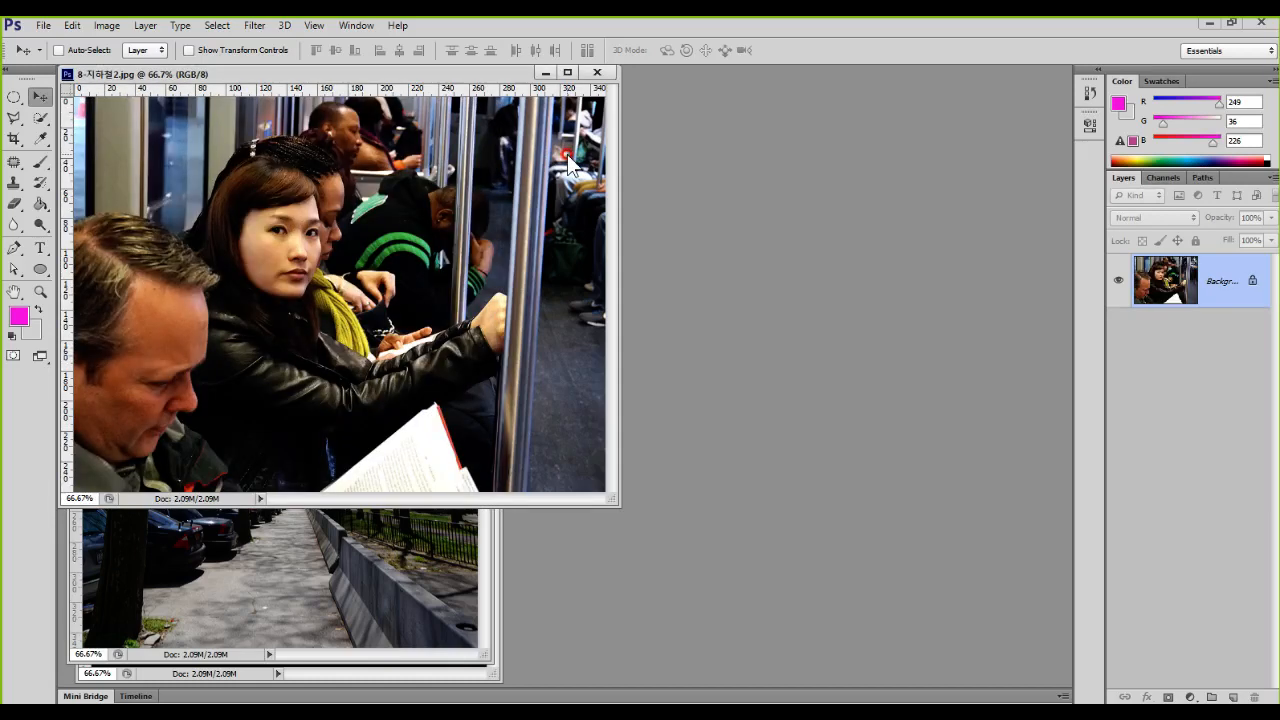
# Step: Open 10-다이어리(완성).psd, move its window clear of the photos and enlarge it around the whole diary page
pyautogui.doubleClick(821, 244)
pyautogui.scroll(-2, 850, 500)
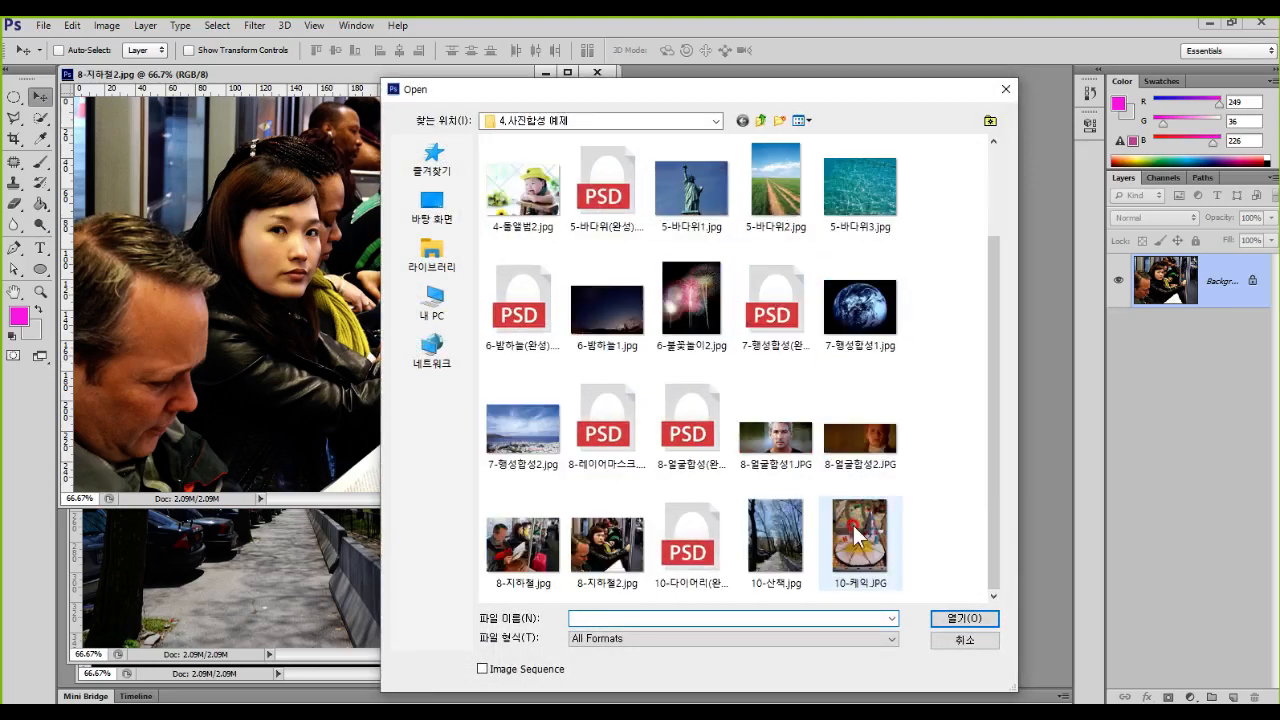
pyautogui.doubleClick(704, 550)
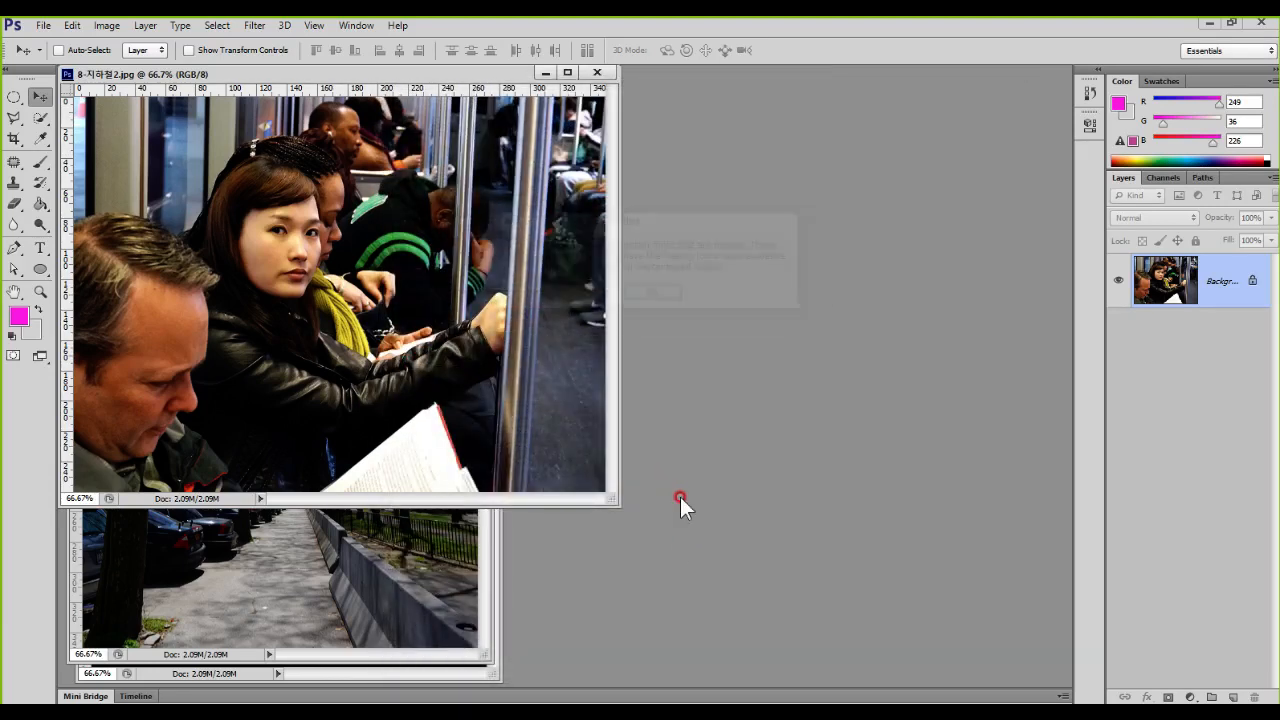
pyautogui.click(651, 295)
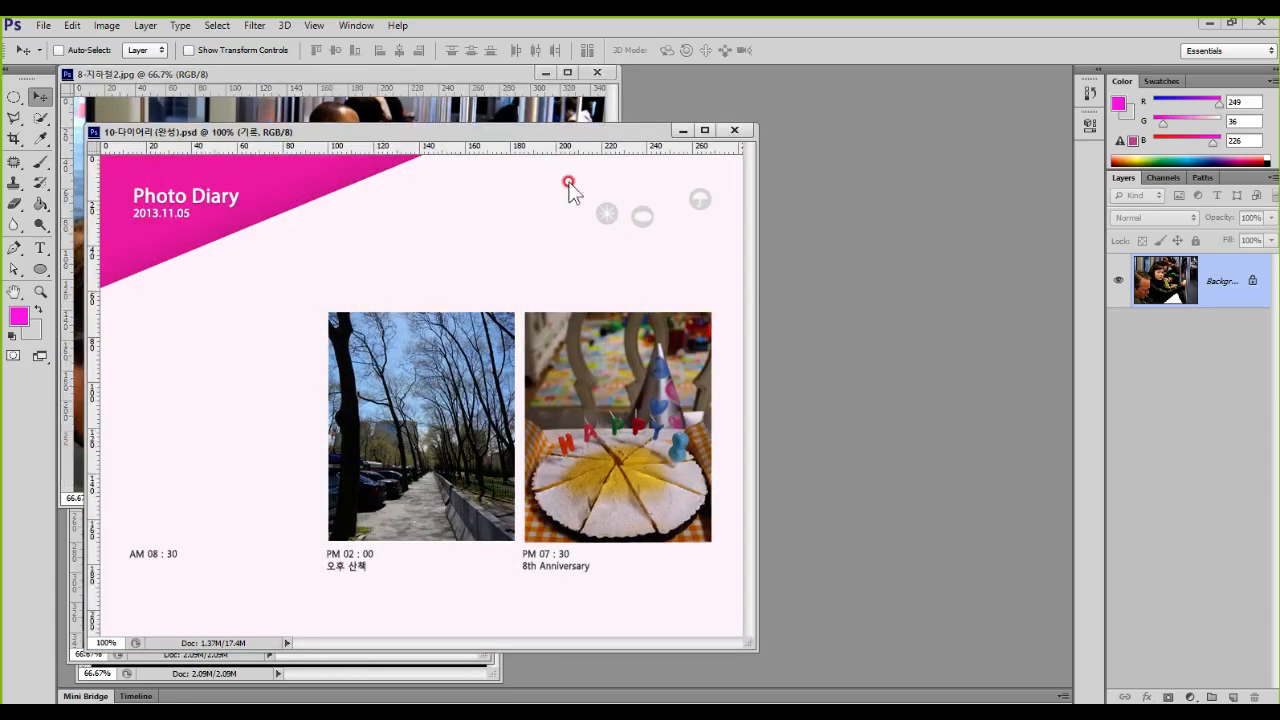
pyautogui.moveTo(566, 132); pyautogui.dragTo(882, 104)
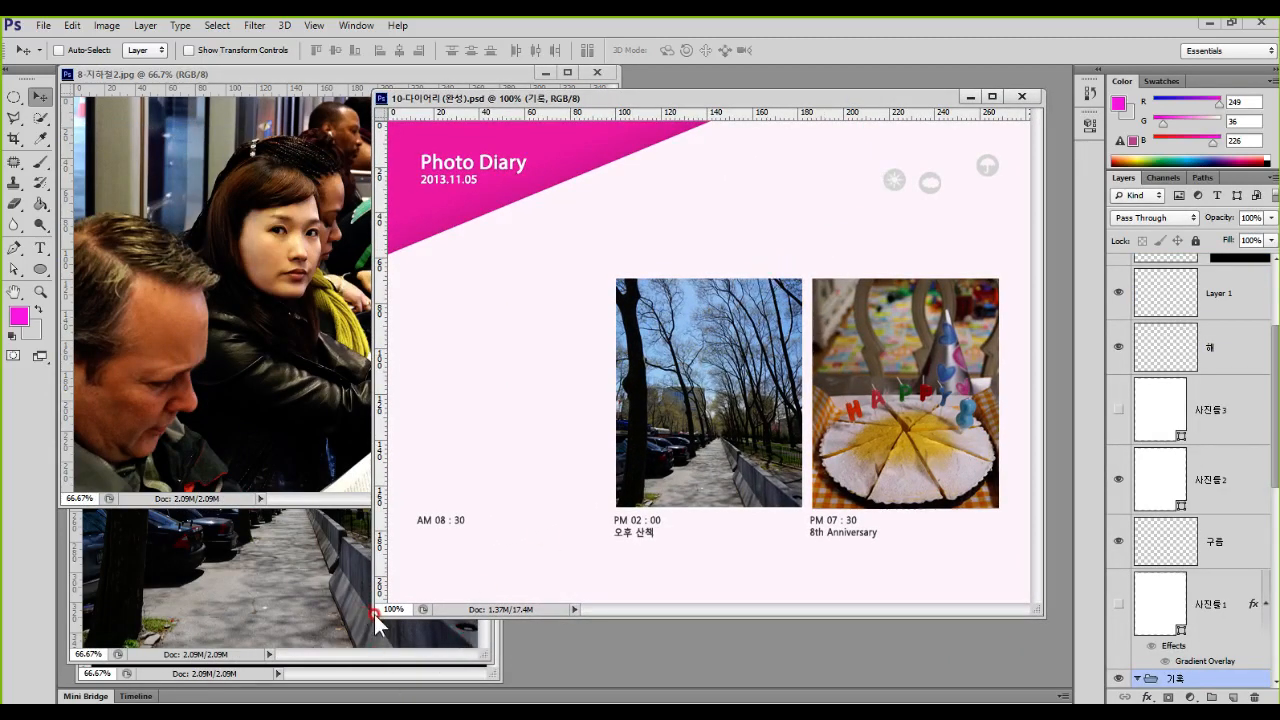
pyautogui.moveTo(375, 616); pyautogui.dragTo(236, 700)
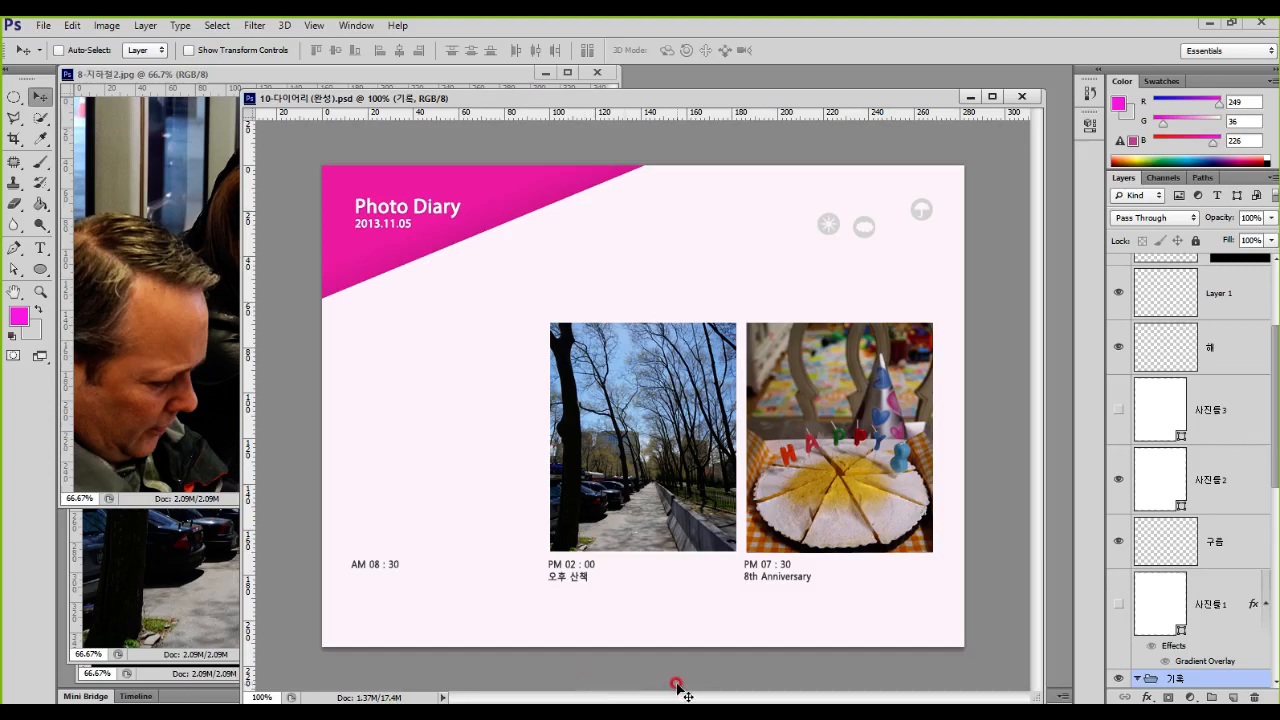
# Step: Examine the finished Photo Diary layout: the pink title corner, the weather icons and the three photo frames
pyautogui.moveTo(666, 158)
pyautogui.mouseDown()
pyautogui.moveTo(633, 172)
pyautogui.moveTo(249, 312)
pyautogui.moveTo(297, 147)
pyautogui.moveTo(630, 160)
pyautogui.mouseUp()
pyautogui.moveTo(458, 200)
pyautogui.mouseDown()
pyautogui.moveTo(398, 245)
pyautogui.moveTo(425, 257)
pyautogui.mouseUp()
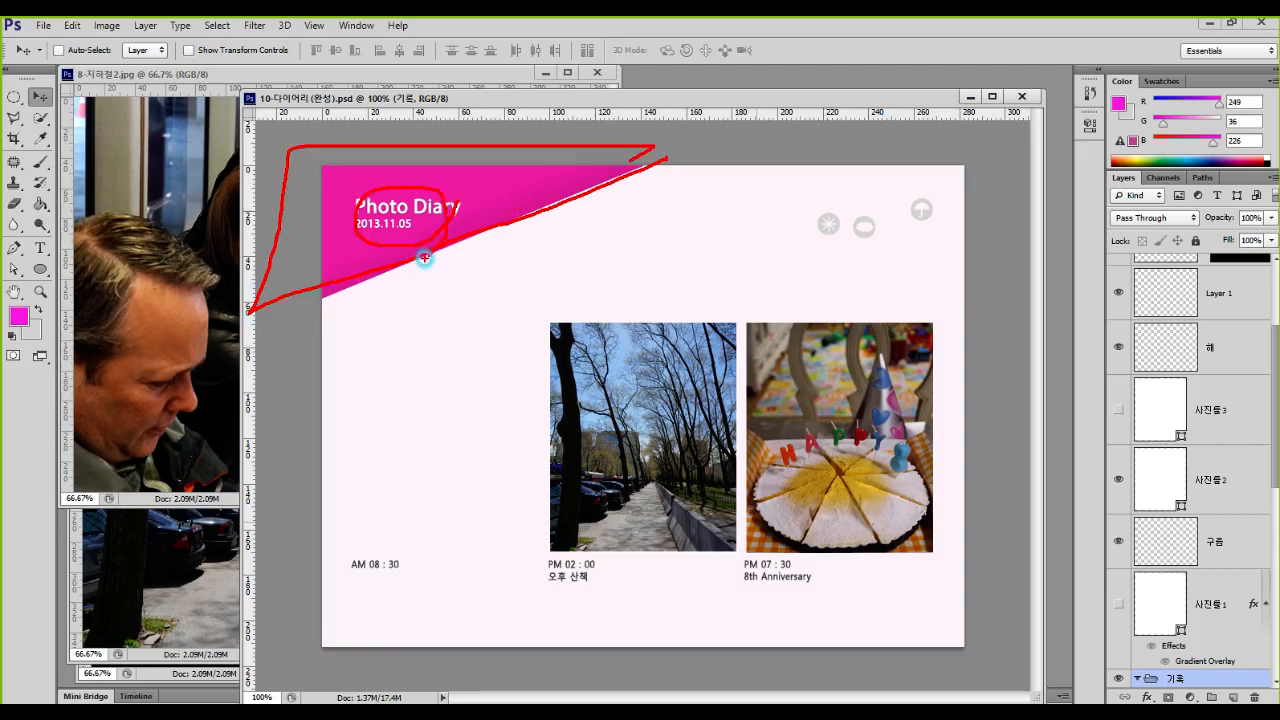
pyautogui.moveTo(787, 236)
pyautogui.mouseDown()
pyautogui.moveTo(936, 267)
pyautogui.moveTo(959, 187)
pyautogui.moveTo(820, 201)
pyautogui.moveTo(775, 250)
pyautogui.mouseUp()
pyautogui.press('e')
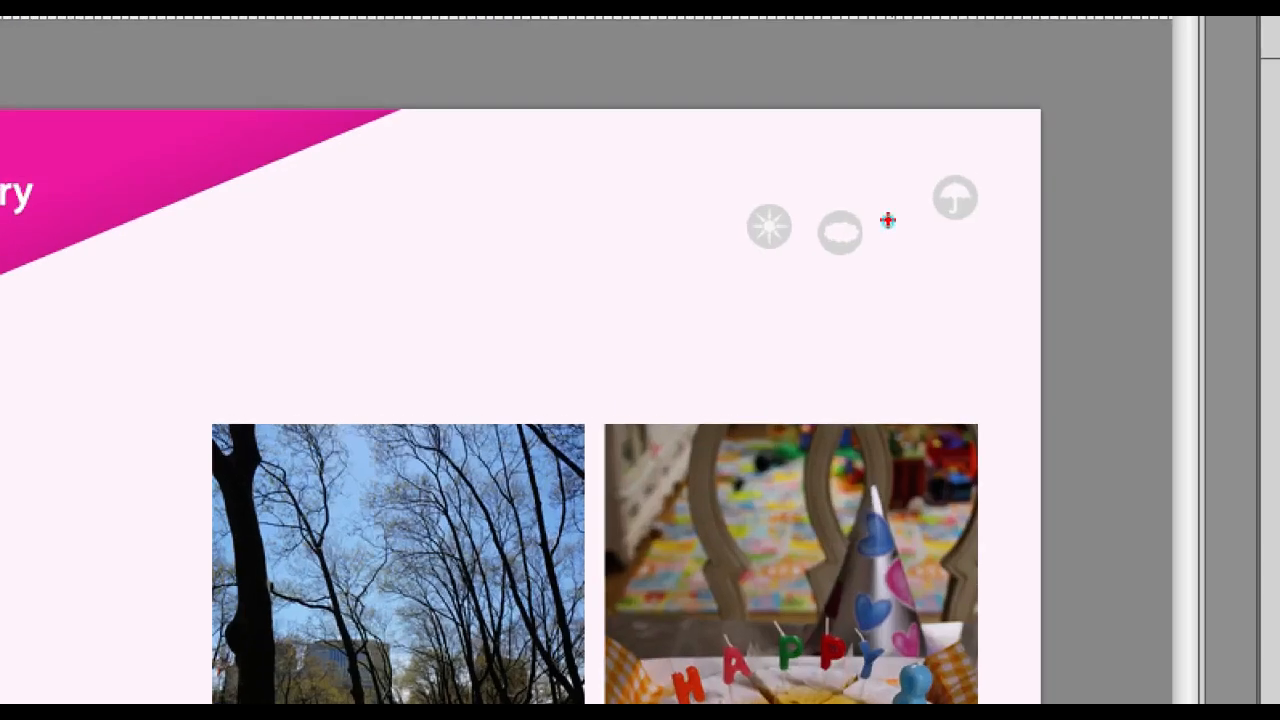
pyautogui.press('Escape')
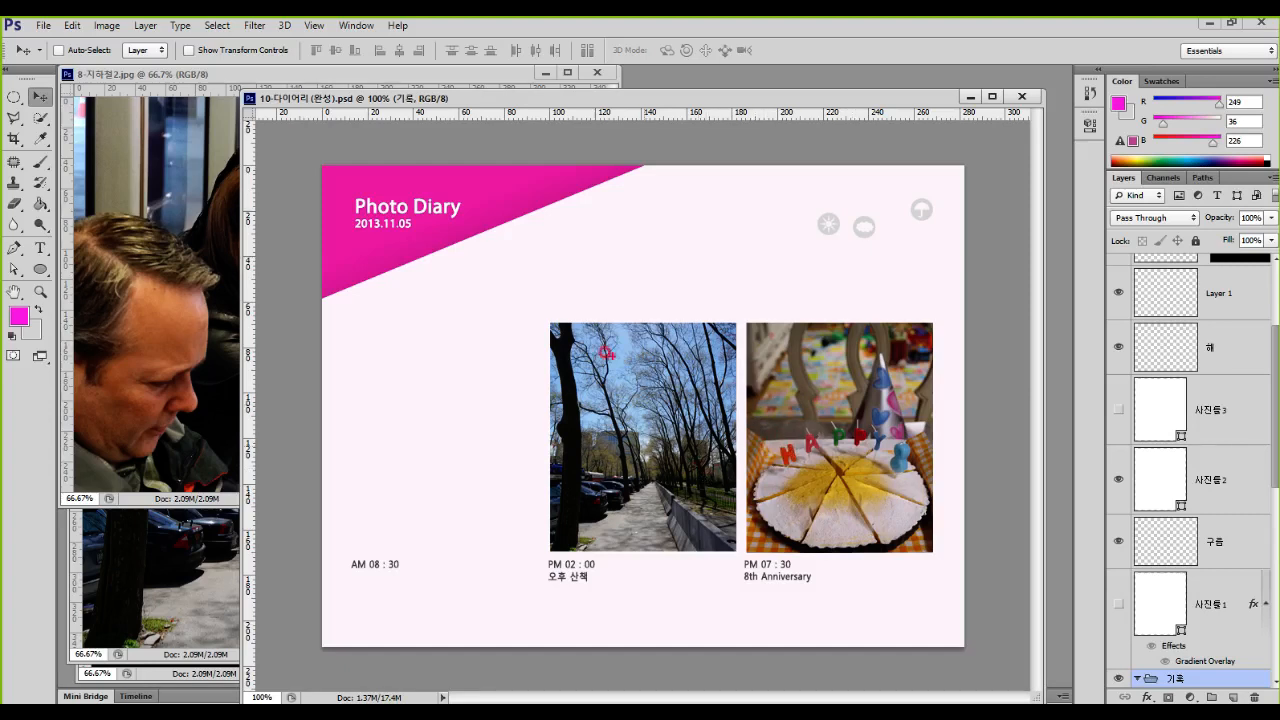
pyautogui.moveTo(329, 319)
pyautogui.mouseDown()
pyautogui.moveTo(487, 475)
pyautogui.moveTo(543, 559)
pyautogui.mouseUp()
pyautogui.moveTo(551, 322)
pyautogui.mouseDown()
pyautogui.moveTo(661, 511)
pyautogui.moveTo(735, 549)
pyautogui.mouseUp()
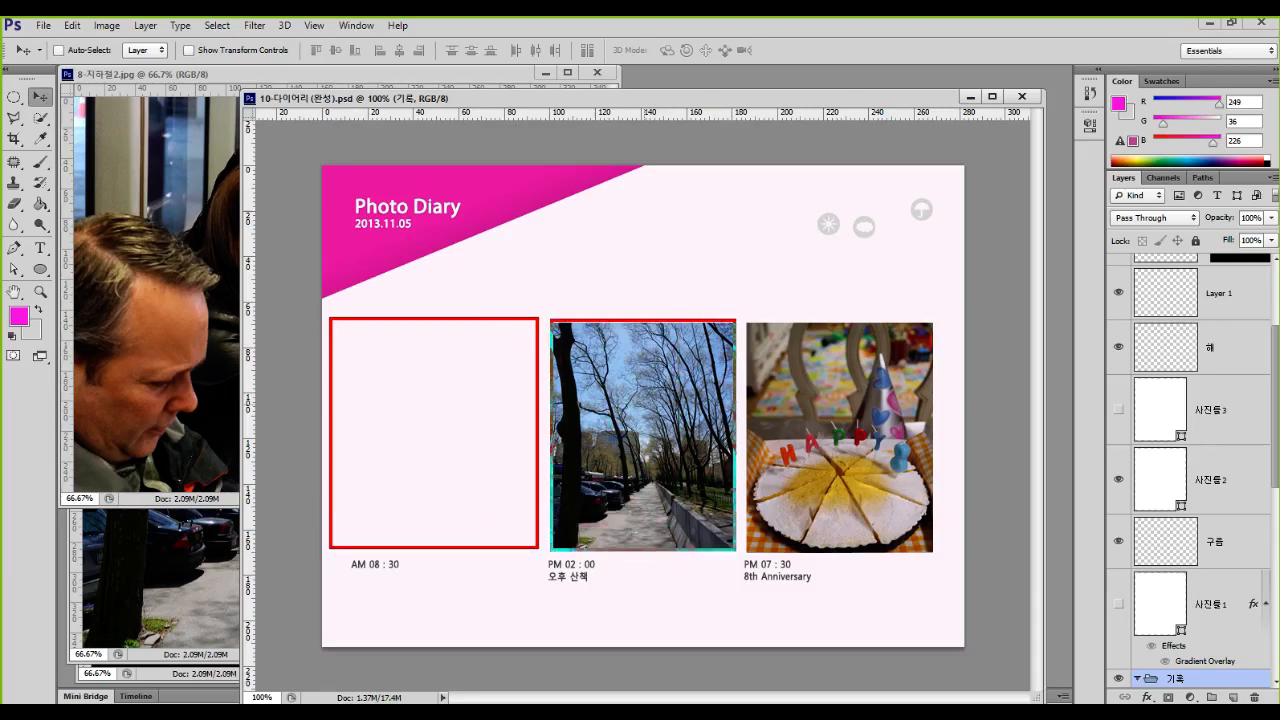
pyautogui.moveTo(748, 322)
pyautogui.mouseDown()
pyautogui.moveTo(796, 420)
pyautogui.moveTo(935, 548)
pyautogui.mouseUp()
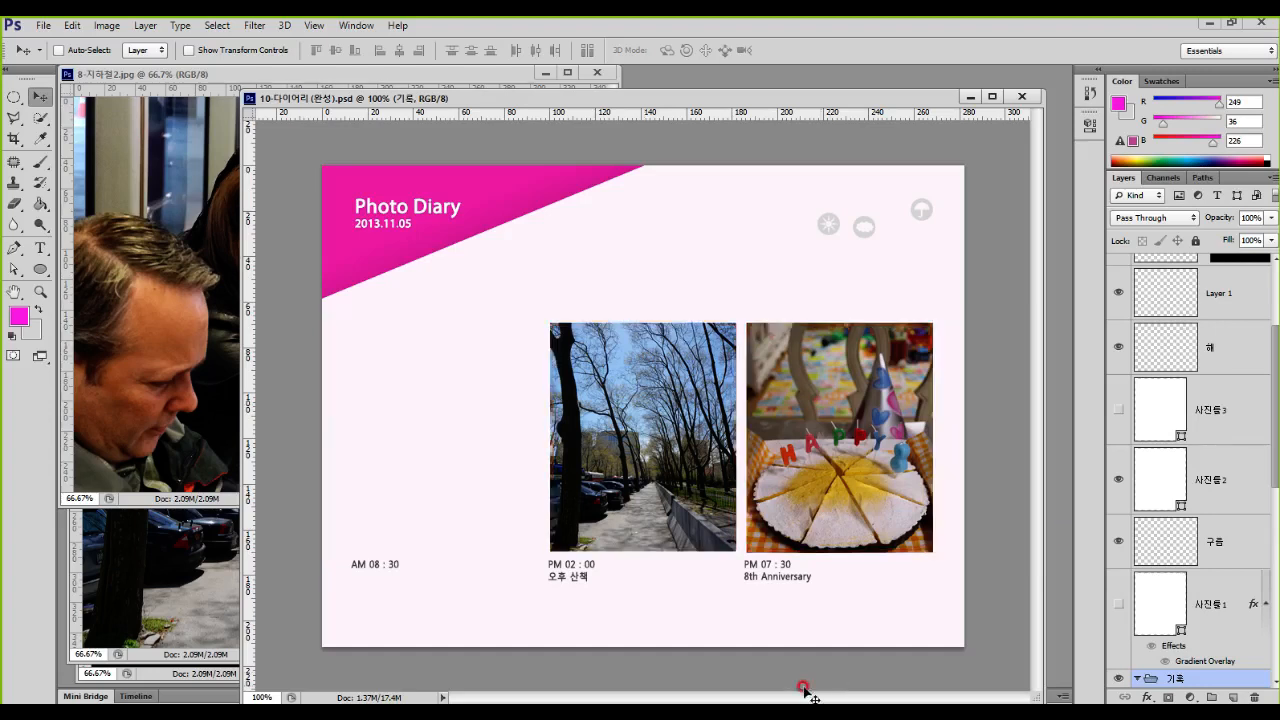
# Step: Compare the full 10-산책.jpg photo with its framed version in the finished diary, and return to the diary document
pyautogui.click(200, 585)
pyautogui.moveTo(544, 320)
pyautogui.mouseDown()
pyautogui.moveTo(592, 406)
pyautogui.moveTo(732, 547)
pyautogui.mouseUp()
pyautogui.moveTo(161, 202)
pyautogui.mouseDown()
pyautogui.moveTo(278, 325)
pyautogui.moveTo(421, 537)
pyautogui.mouseUp()
pyautogui.moveTo(370, 425)
pyautogui.mouseDown()
pyautogui.moveTo(440, 350)
pyautogui.moveTo(600, 435)
pyautogui.moveTo(556, 445)
pyautogui.mouseUp()
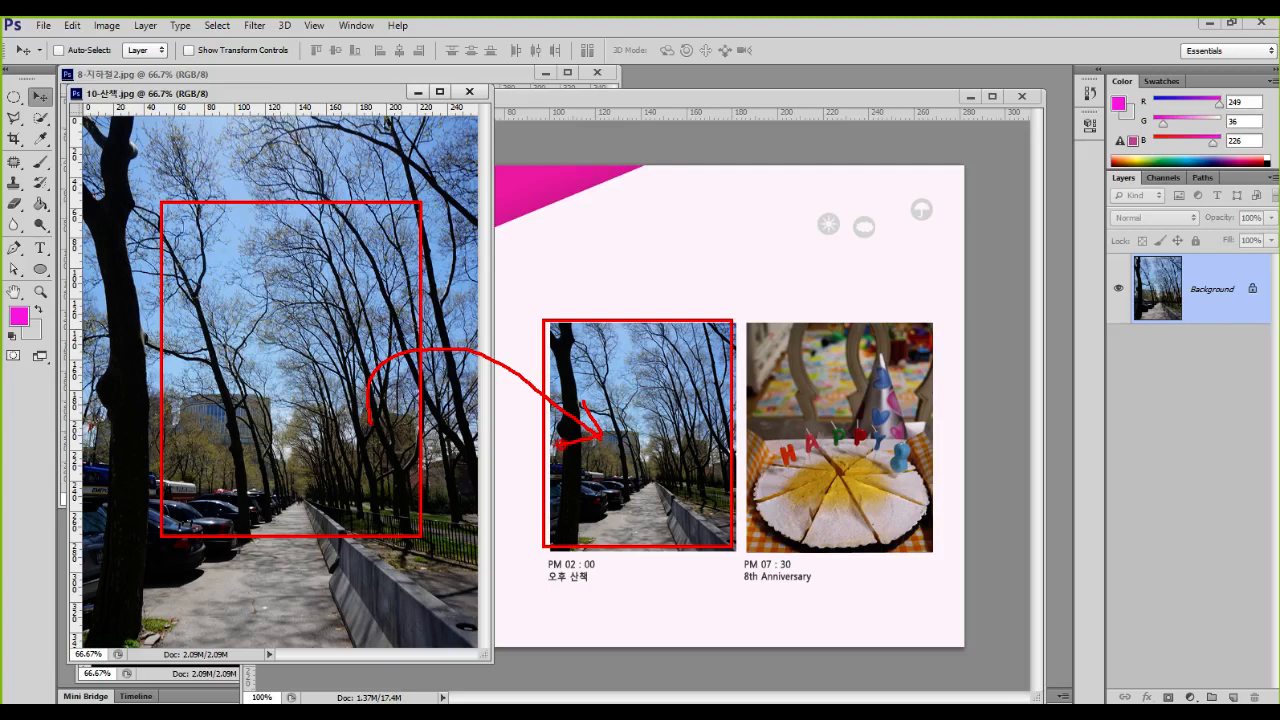
pyautogui.moveTo(222, 218); pyautogui.dragTo(413, 612)
pyautogui.moveTo(122, 163)
pyautogui.mouseDown()
pyautogui.moveTo(185, 345)
pyautogui.moveTo(469, 417)
pyautogui.mouseUp()
pyautogui.press('Escape')
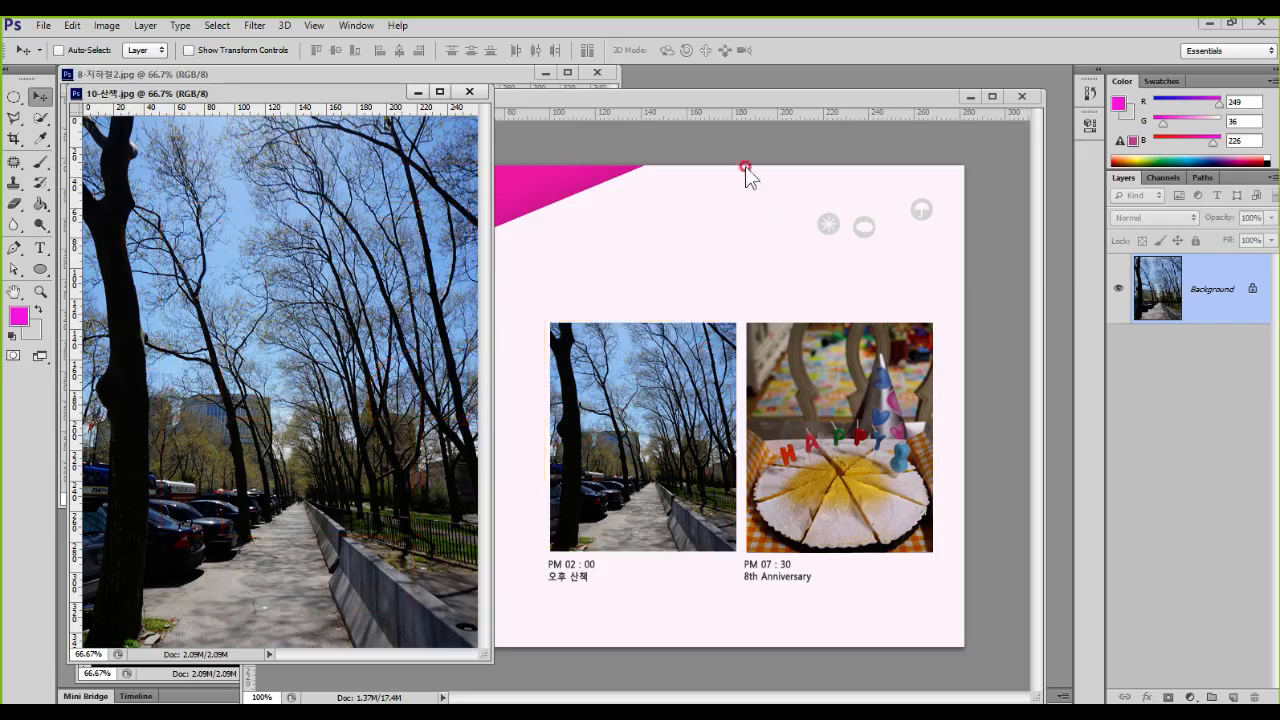
pyautogui.click(716, 100)
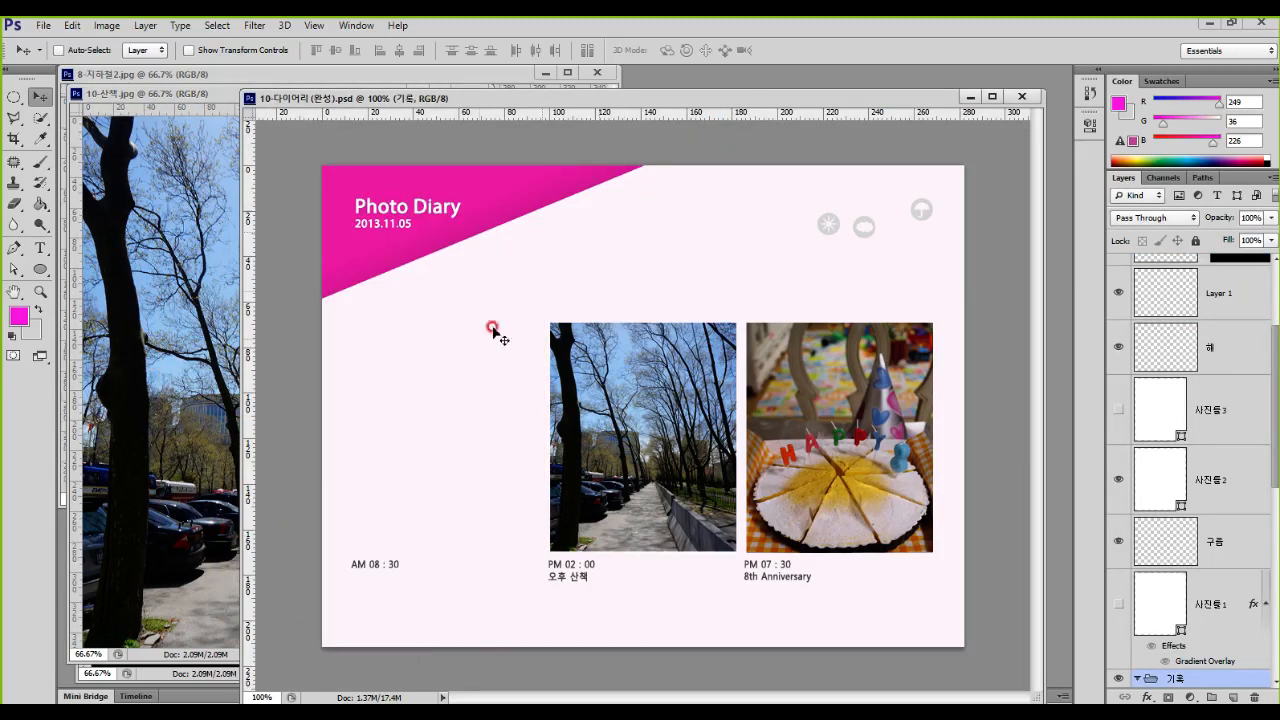
pyautogui.moveTo(343, 324); pyautogui.dragTo(531, 555)
pyautogui.moveTo(466, 486)
pyautogui.mouseDown()
pyautogui.moveTo(513, 425)
pyautogui.moveTo(631, 460)
pyautogui.moveTo(601, 468)
pyautogui.mouseUp()
pyautogui.moveTo(468, 458)
pyautogui.mouseDown()
pyautogui.moveTo(853, 422)
pyautogui.moveTo(796, 424)
pyautogui.mouseUp()
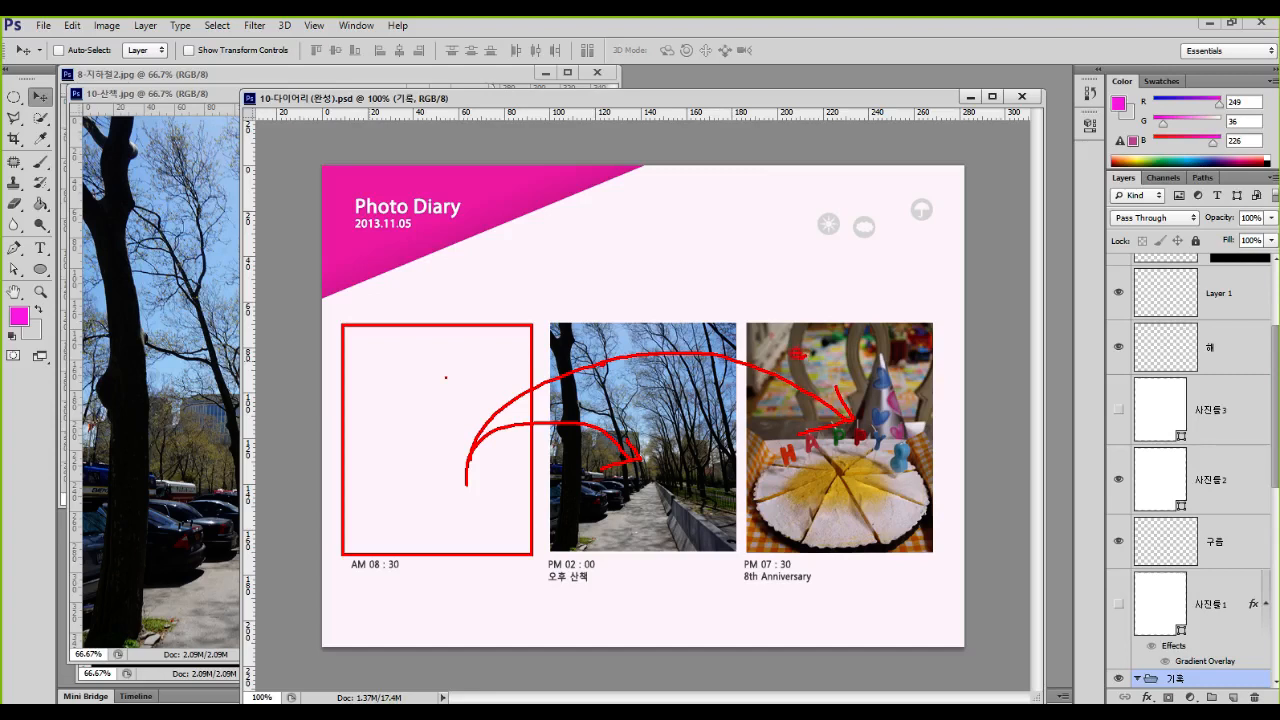
pyautogui.press('Escape')
pyautogui.click(180, 205)
pyautogui.moveTo(171, 207); pyautogui.dragTo(403, 497)
pyautogui.moveTo(335, 352); pyautogui.dragTo(702, 413)
pyautogui.moveTo(302, 304); pyautogui.dragTo(482, 583)
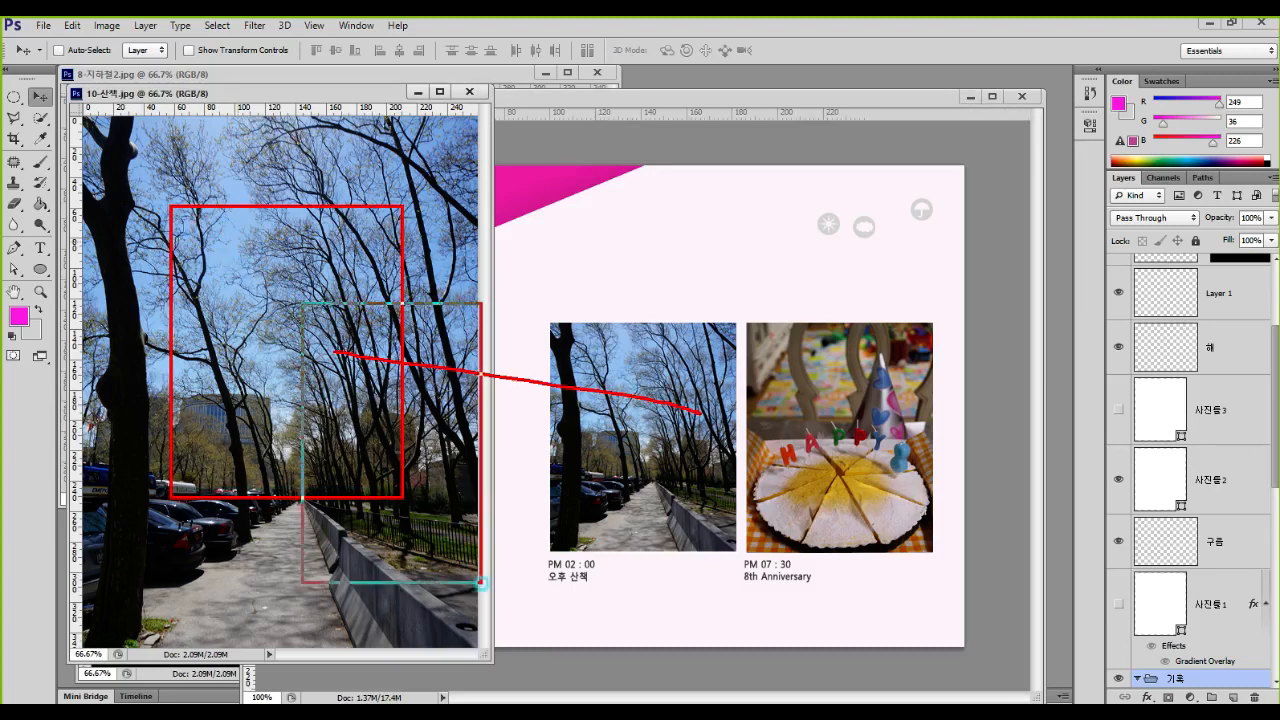
pyautogui.press('Escape')
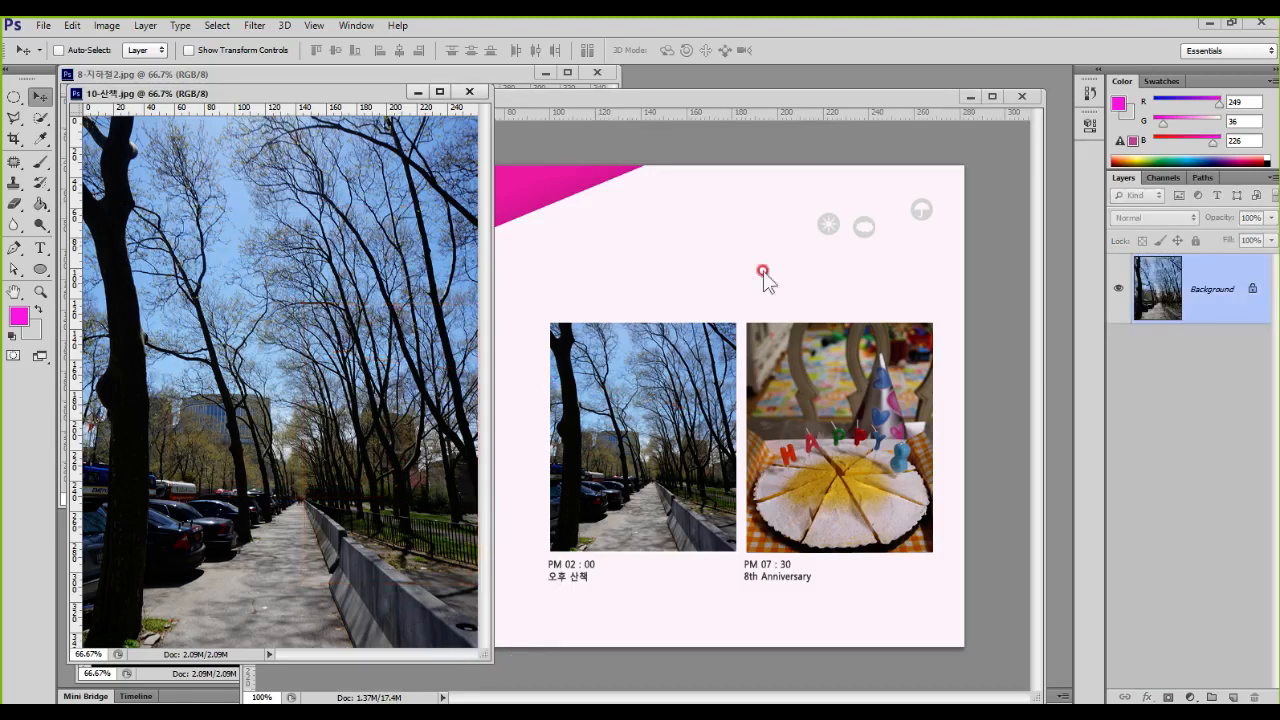
pyautogui.click(802, 99)
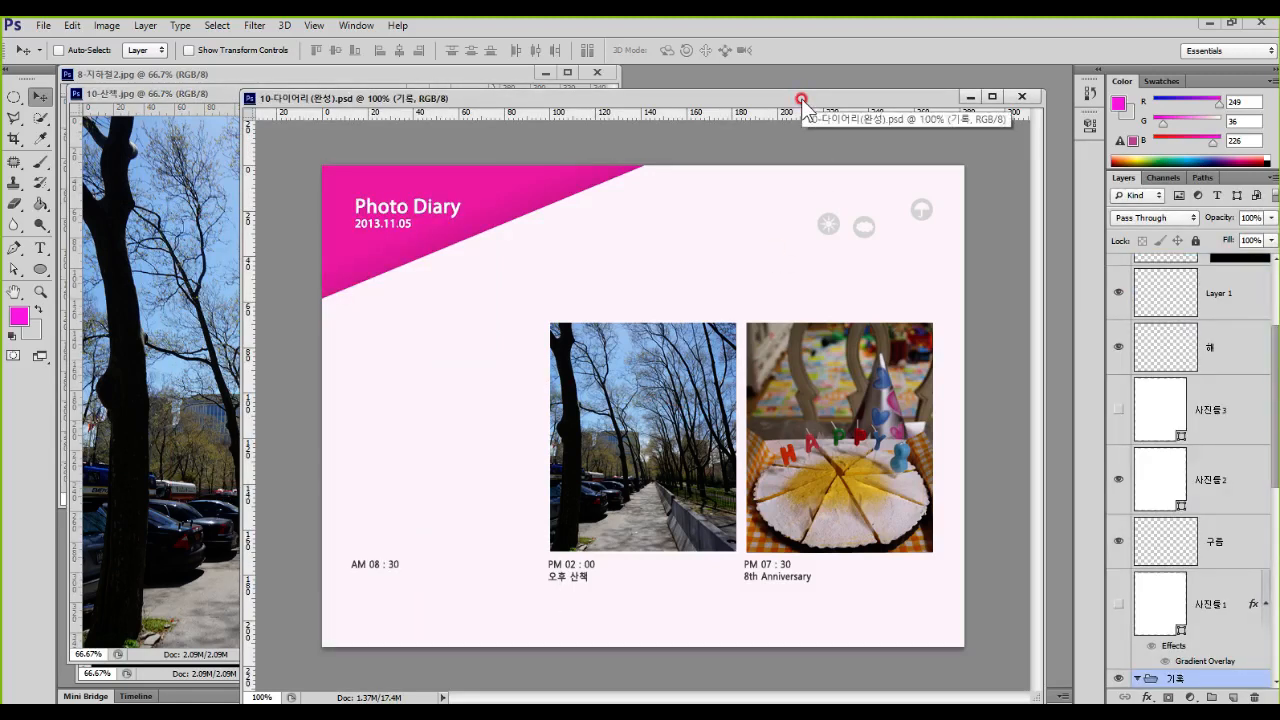
pyautogui.click(802, 99)
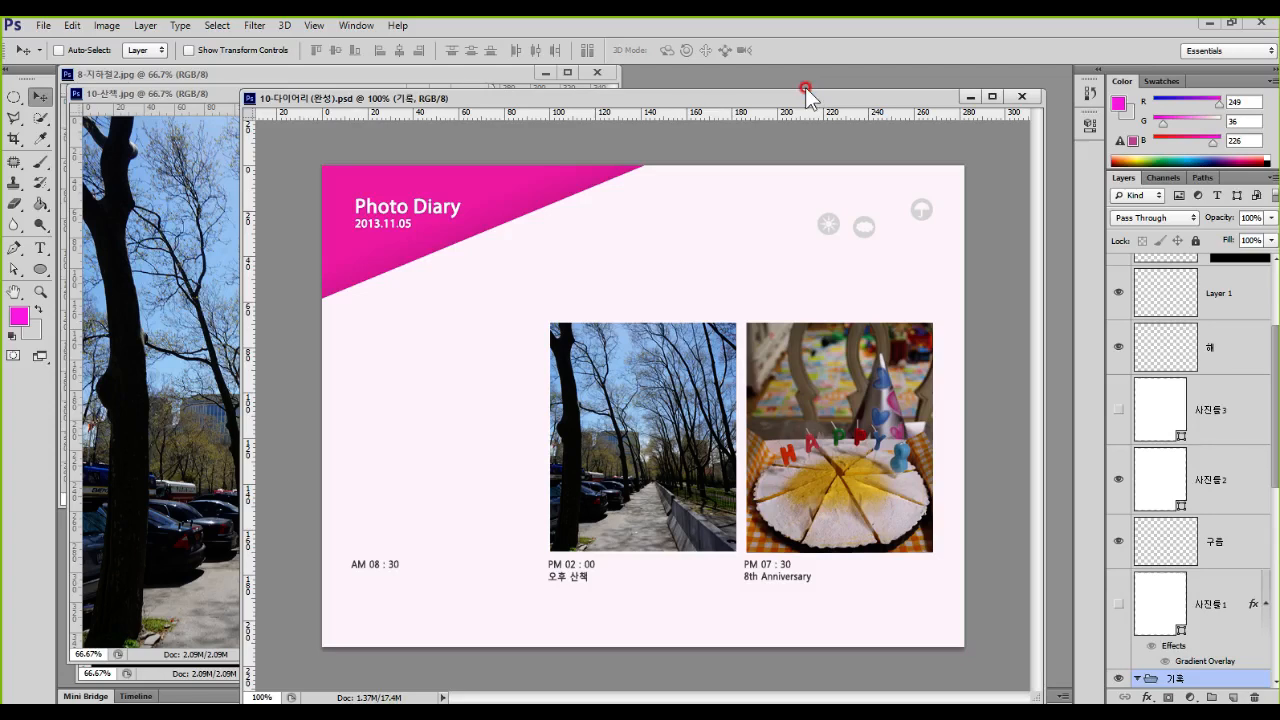
# Step: Start a new document with a width of 230 mm and a height of 180 mm
pyautogui.hotkey('ctrl', 'n')
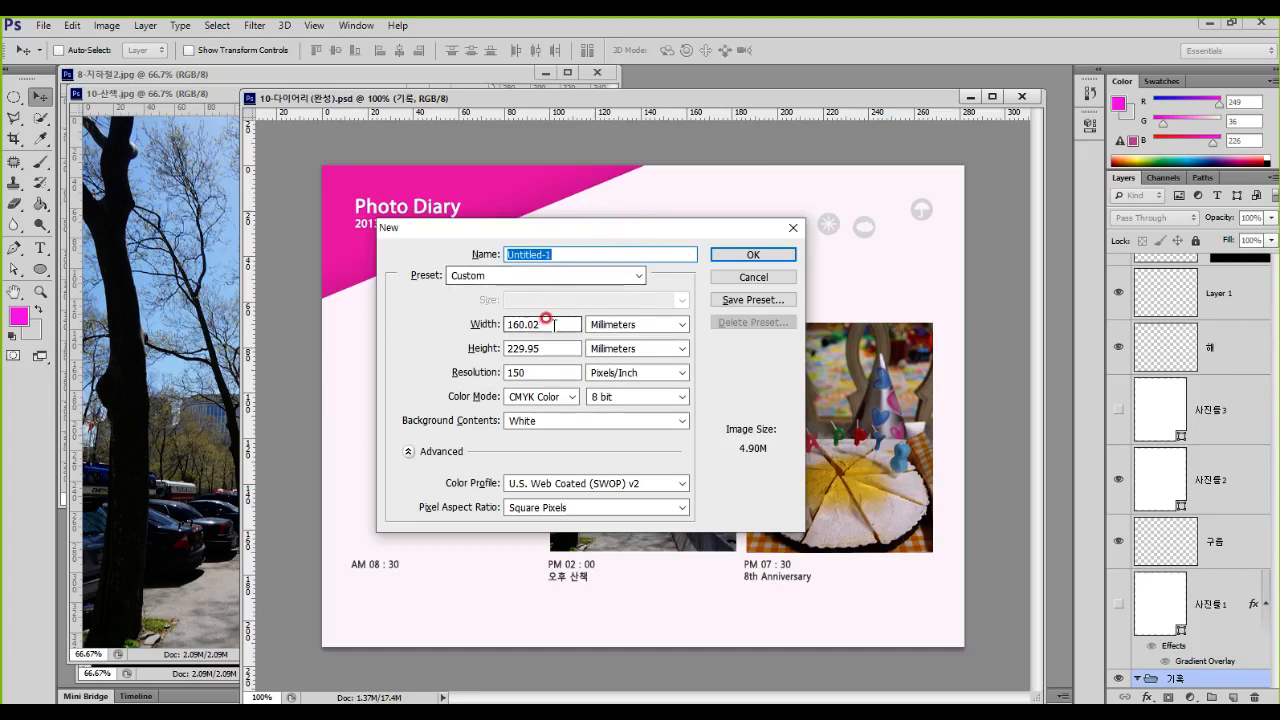
pyautogui.moveTo(543, 323); pyautogui.dragTo(390, 308)
pyautogui.write('230')
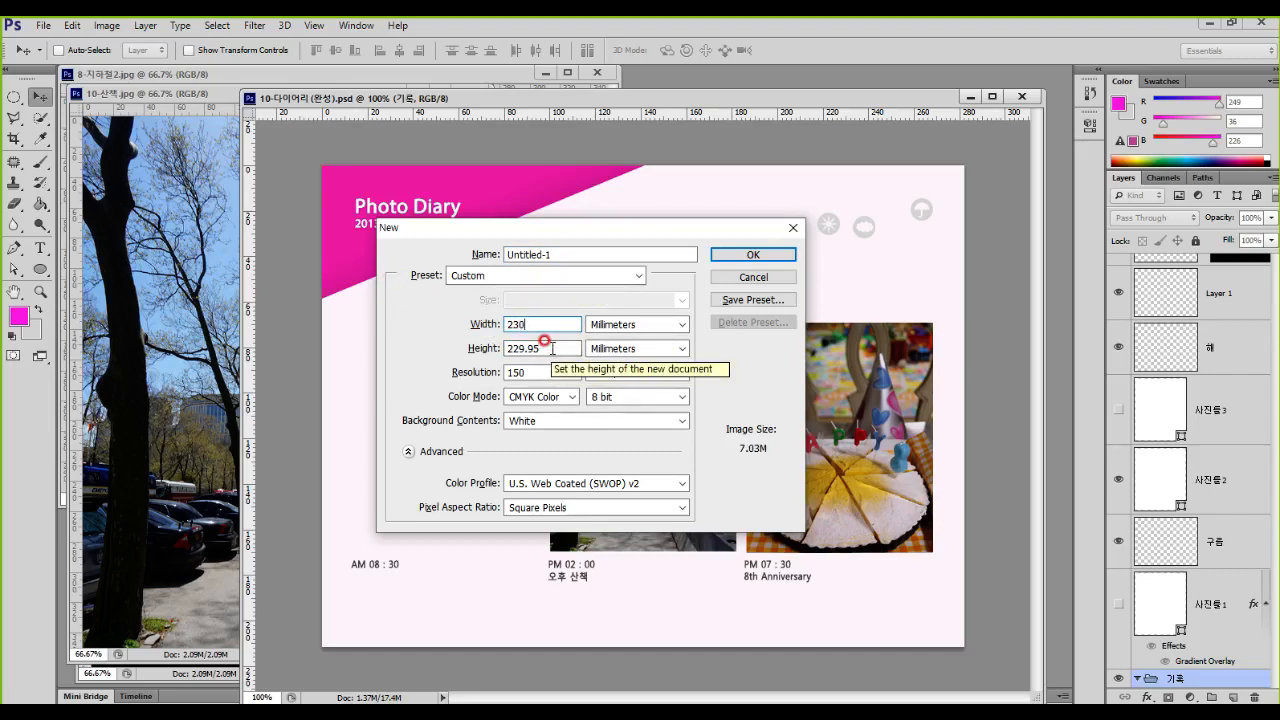
pyautogui.moveTo(552, 348); pyautogui.dragTo(443, 337)
pyautogui.write('180')
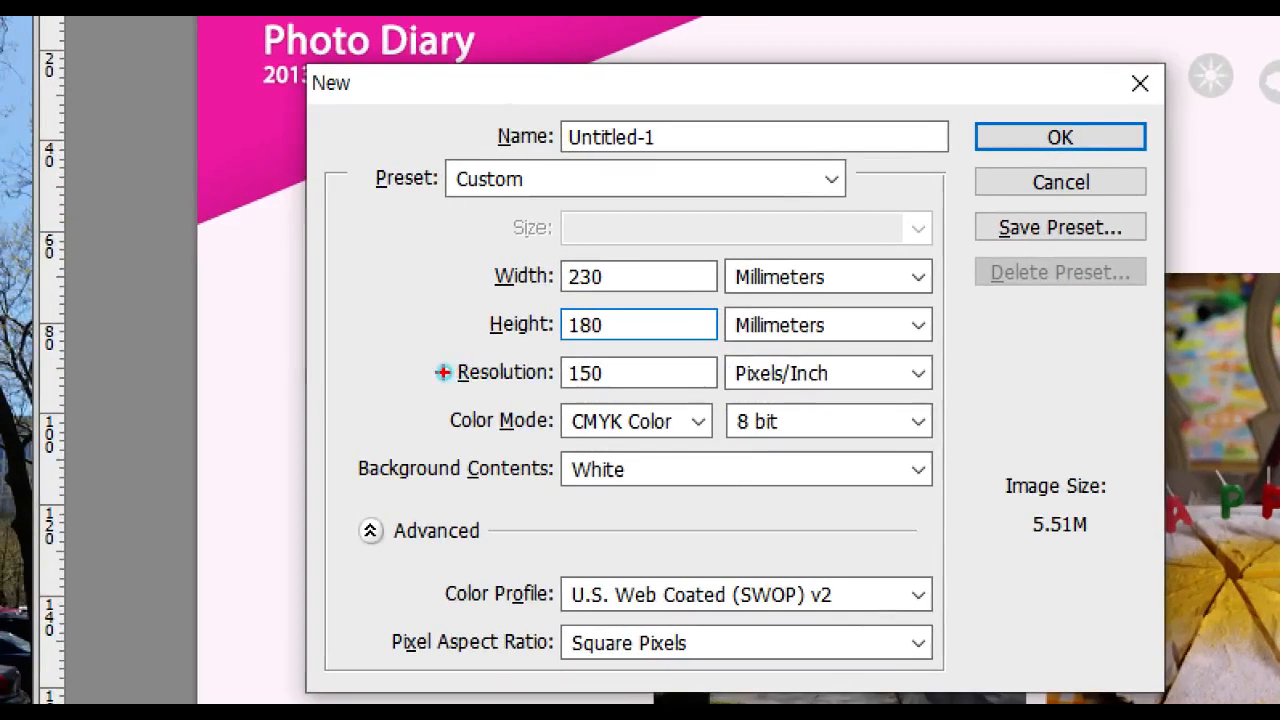
pyautogui.moveTo(537, 257)
pyautogui.mouseDown()
pyautogui.moveTo(614, 306)
pyautogui.moveTo(632, 302)
pyautogui.mouseUp()
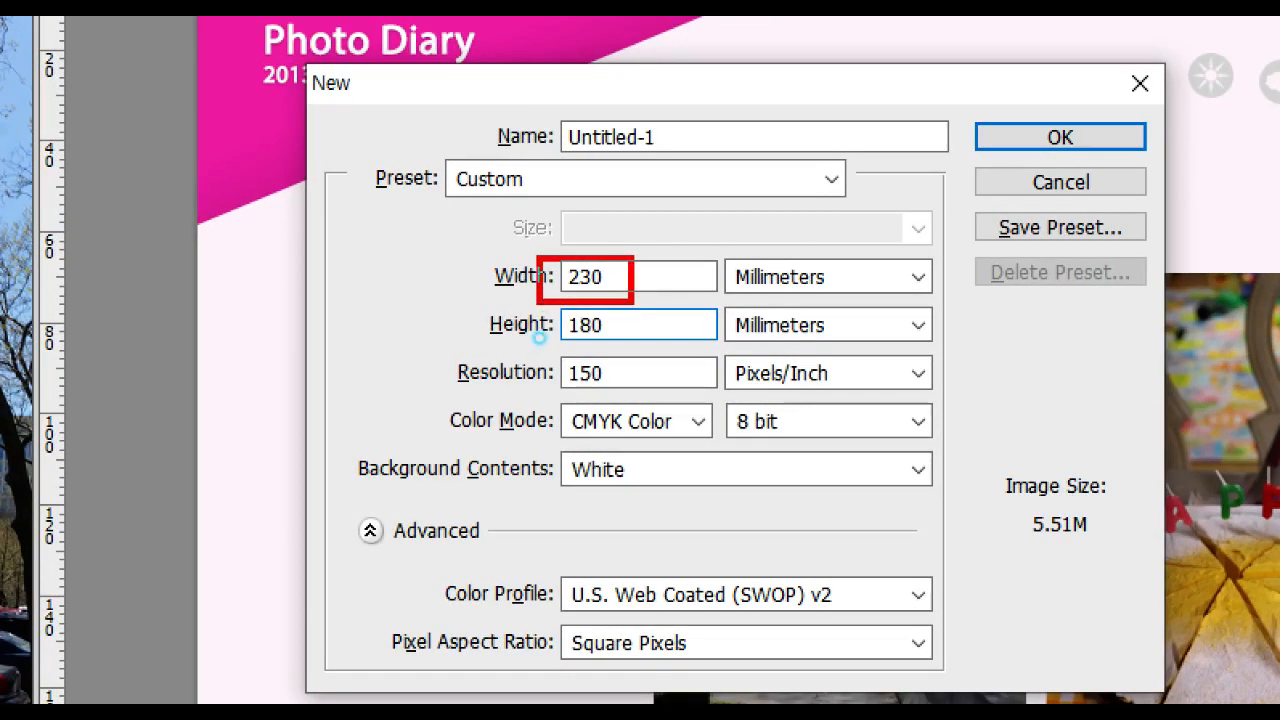
pyautogui.moveTo(537, 310); pyautogui.dragTo(626, 347)
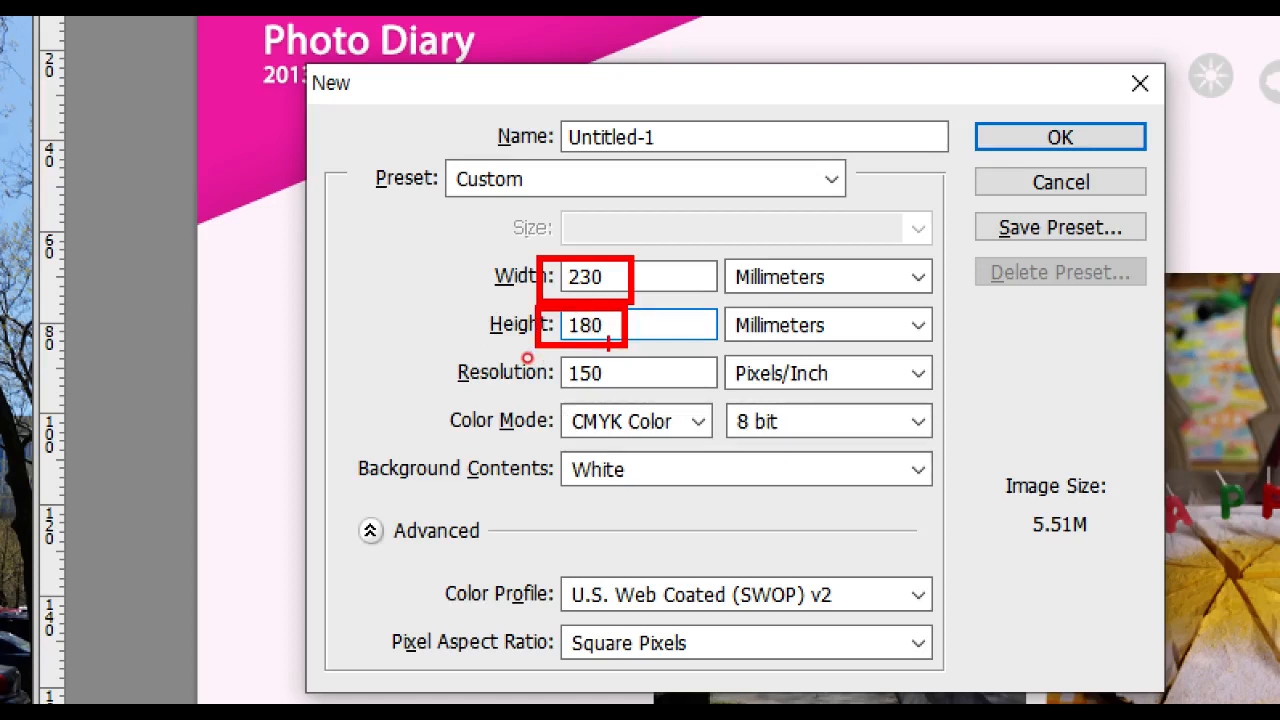
pyautogui.moveTo(537, 355); pyautogui.dragTo(626, 406)
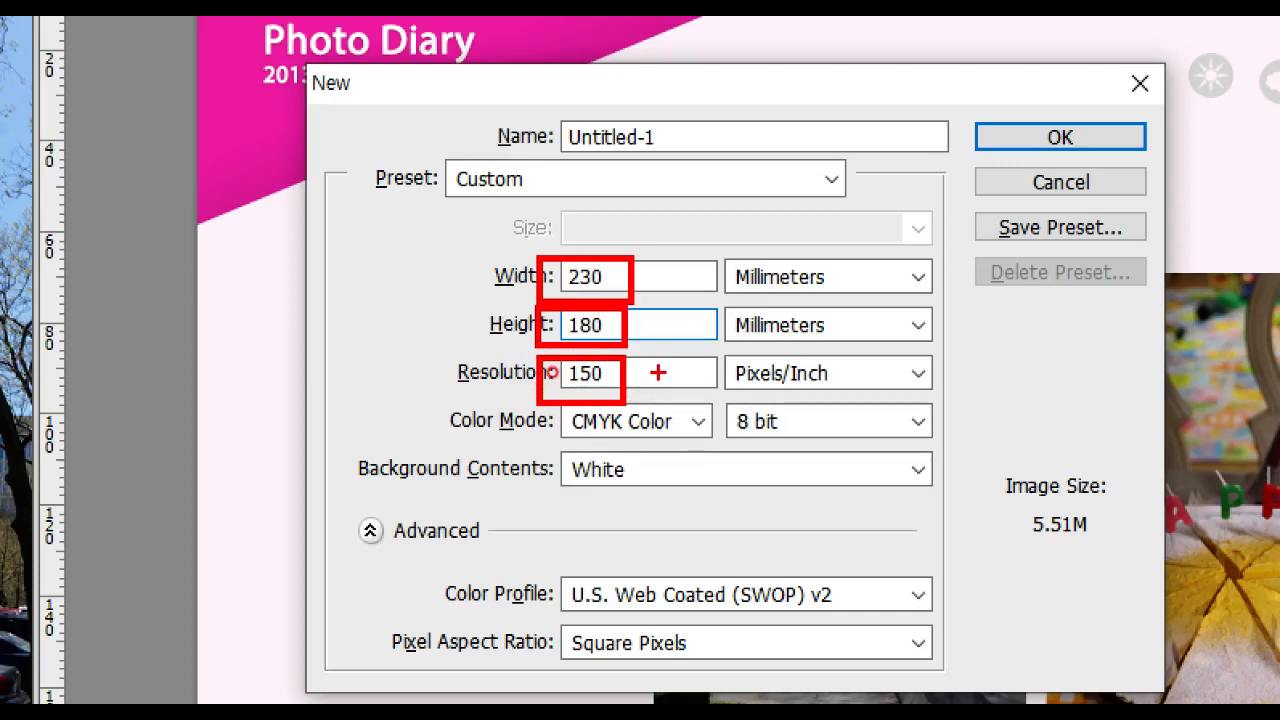
# Step: Set the new document's resolution to 72 pixels/inch and its color mode to RGB Color, and create it
pyautogui.press('Tab')
pyautogui.write('72')
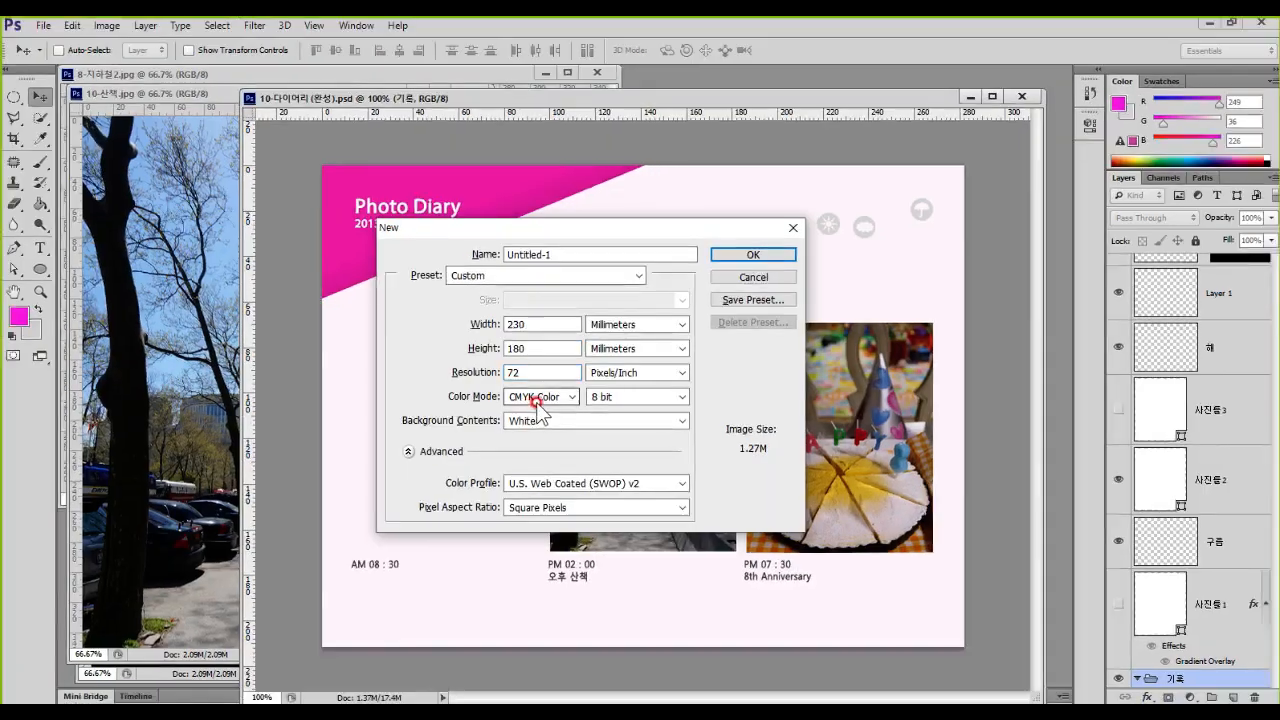
pyautogui.click(582, 422)
pyautogui.click(538, 438)
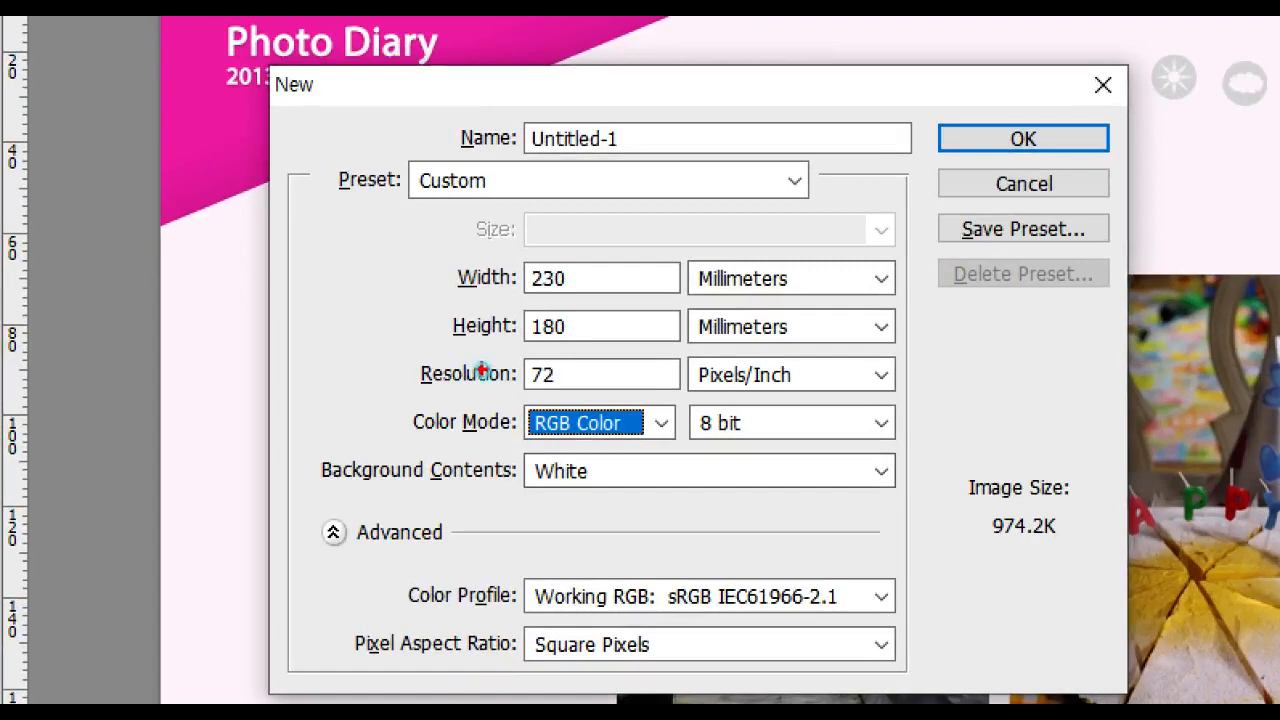
pyautogui.moveTo(530, 292); pyautogui.dragTo(562, 292)
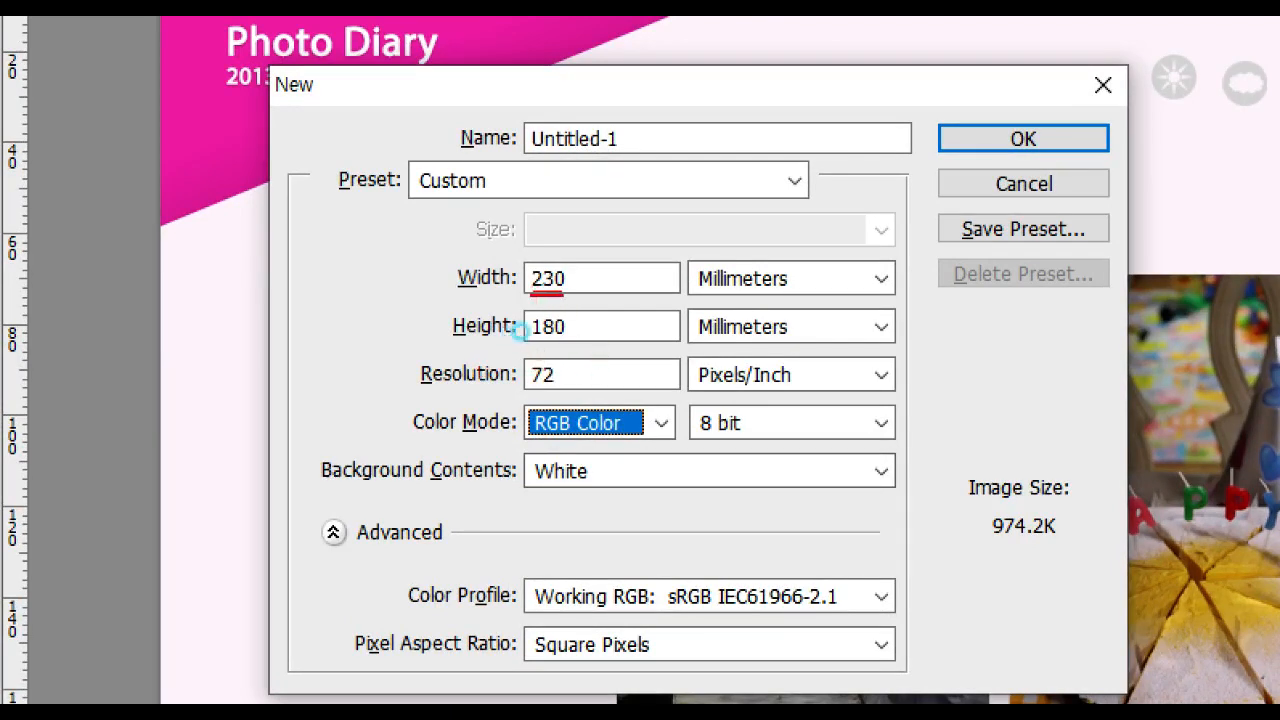
pyautogui.moveTo(530, 341); pyautogui.dragTo(583, 341)
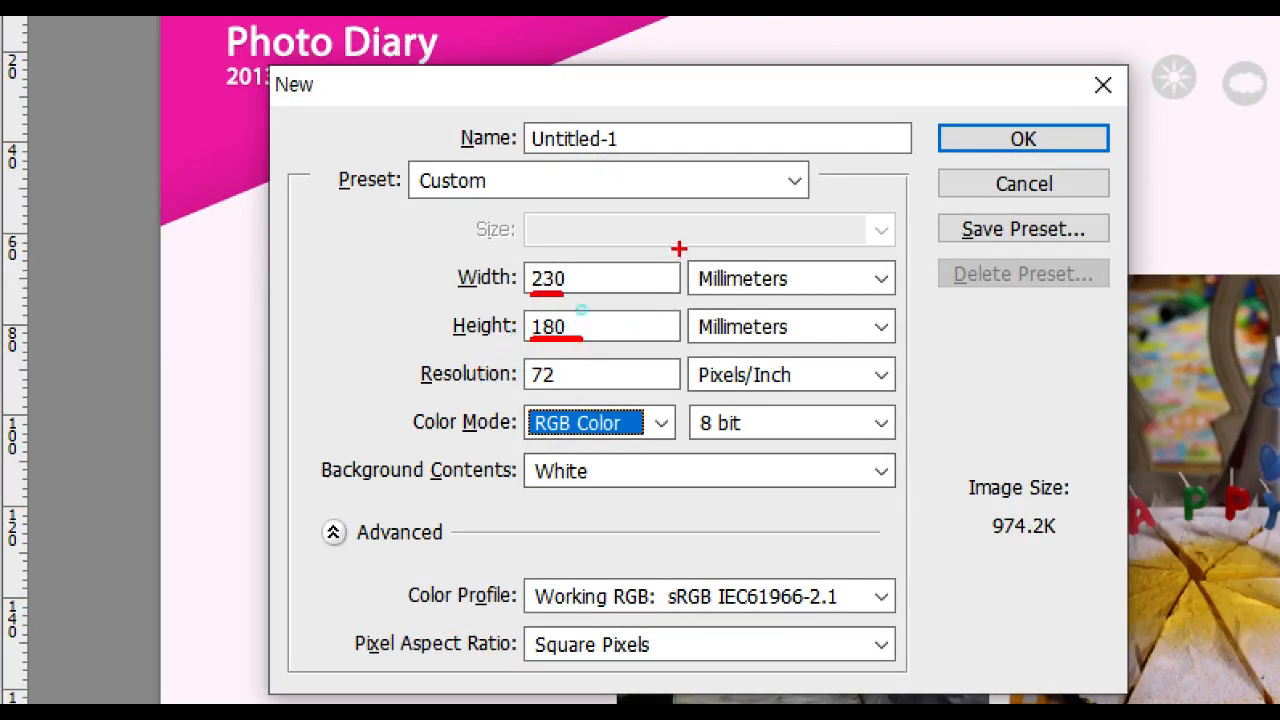
pyautogui.moveTo(680, 250); pyautogui.dragTo(802, 340)
pyautogui.moveTo(530, 389); pyautogui.dragTo(588, 388)
pyautogui.moveTo(510, 439); pyautogui.dragTo(627, 444)
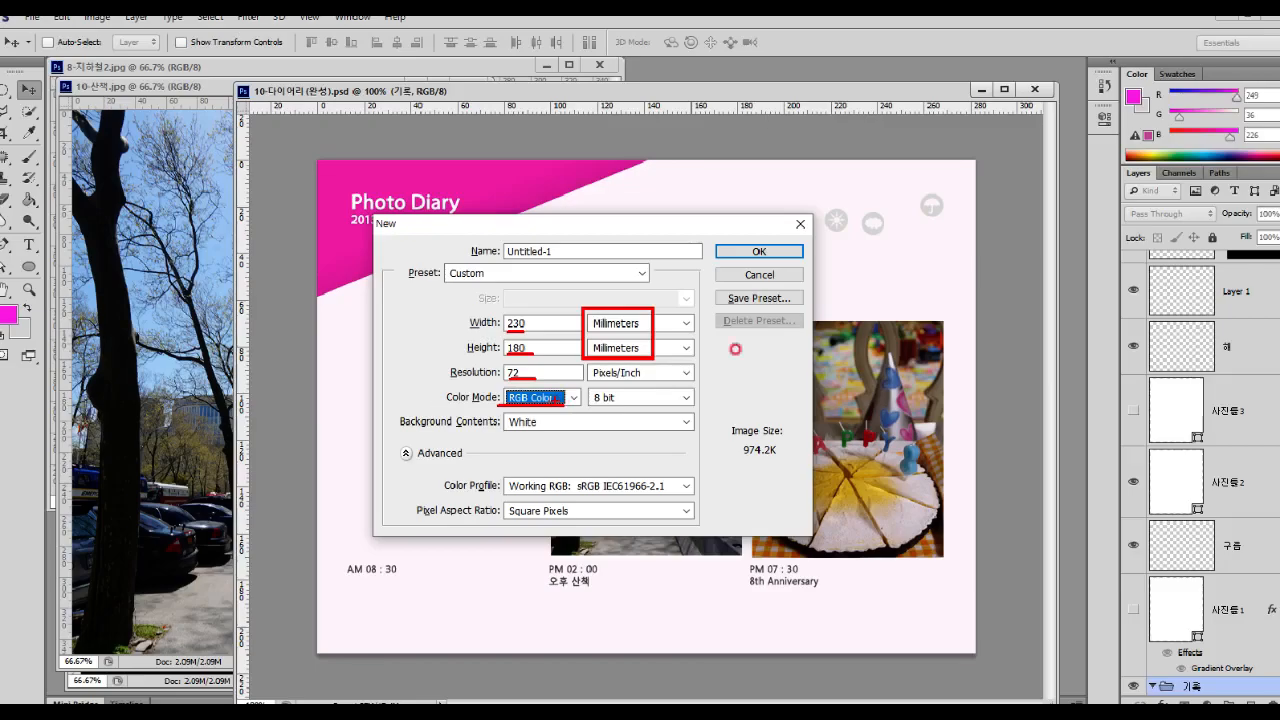
pyautogui.click(1051, 139)
pyautogui.click(770, 255)
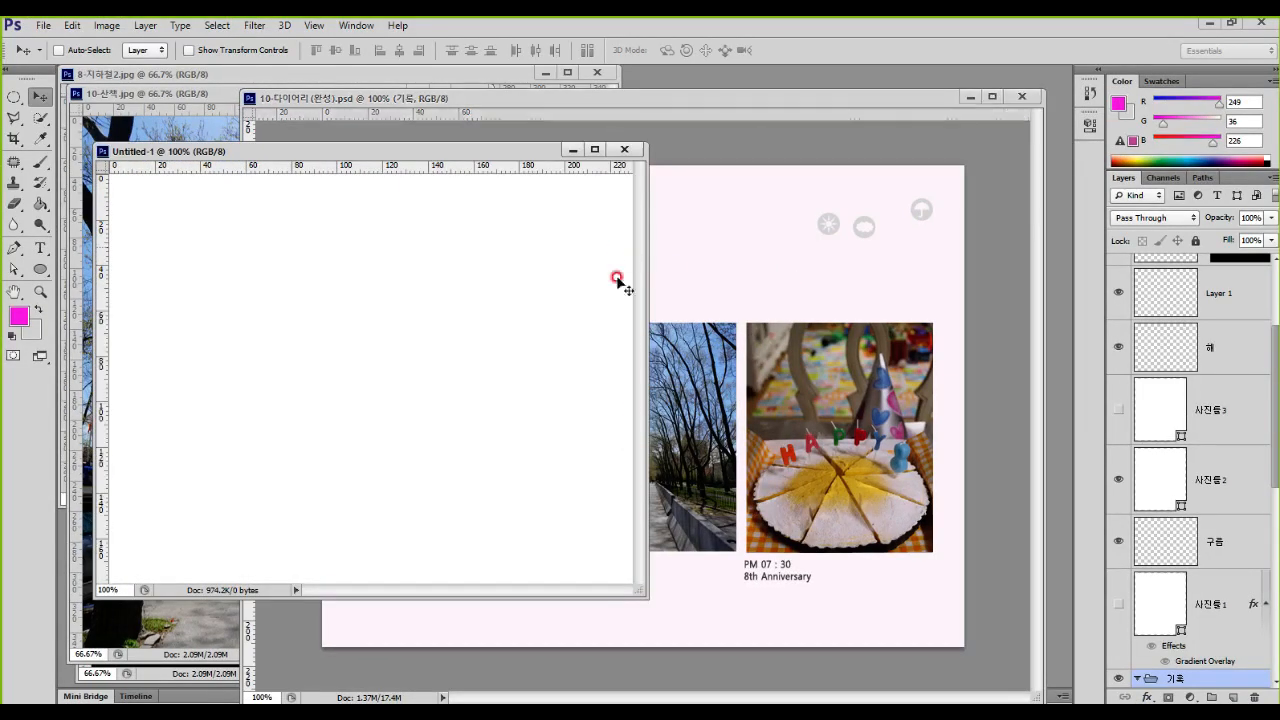
# Step: Enlarge the blank document's window until gray space surrounds the page, and move it over the finished diary
pyautogui.moveTo(652, 600); pyautogui.dragTo(843, 671)
pyautogui.click(636, 167)
pyautogui.moveTo(645, 151); pyautogui.dragTo(836, 137)
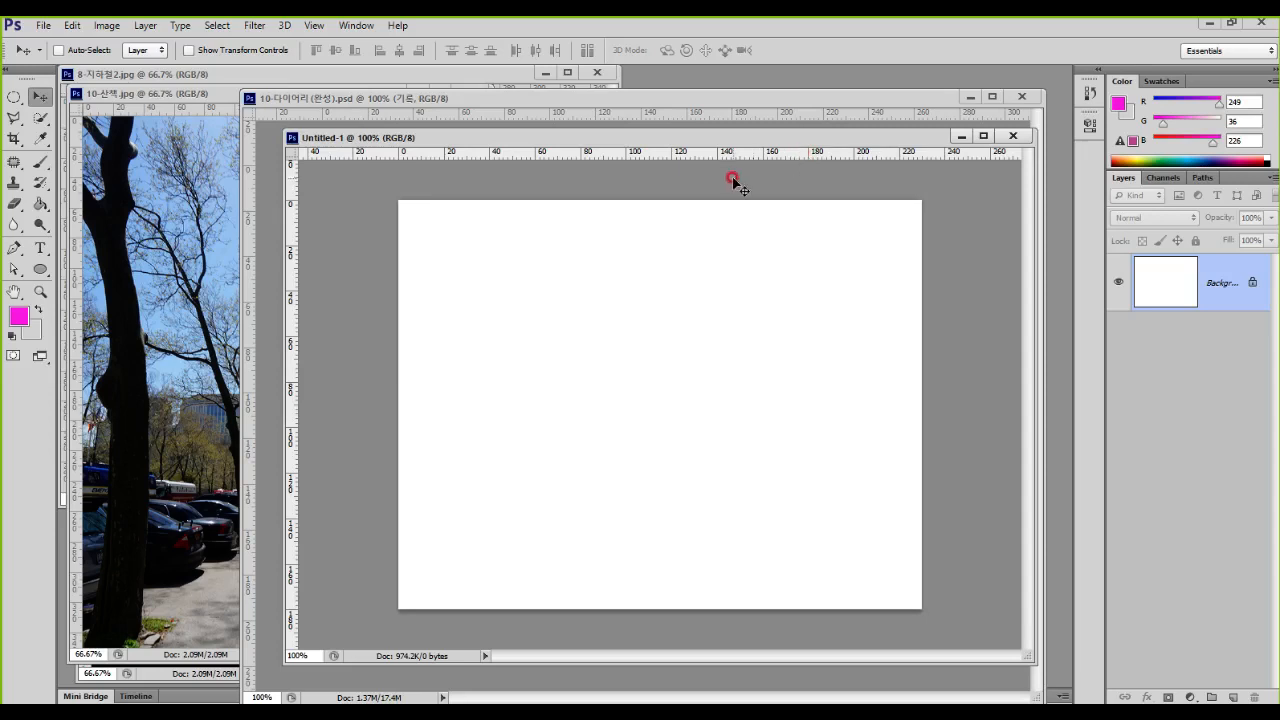
pyautogui.moveTo(366, 365)
pyautogui.mouseDown()
pyautogui.moveTo(633, 260)
pyautogui.moveTo(757, 177)
pyautogui.moveTo(354, 188)
pyautogui.moveTo(368, 190)
pyautogui.moveTo(364, 365)
pyautogui.mouseUp()
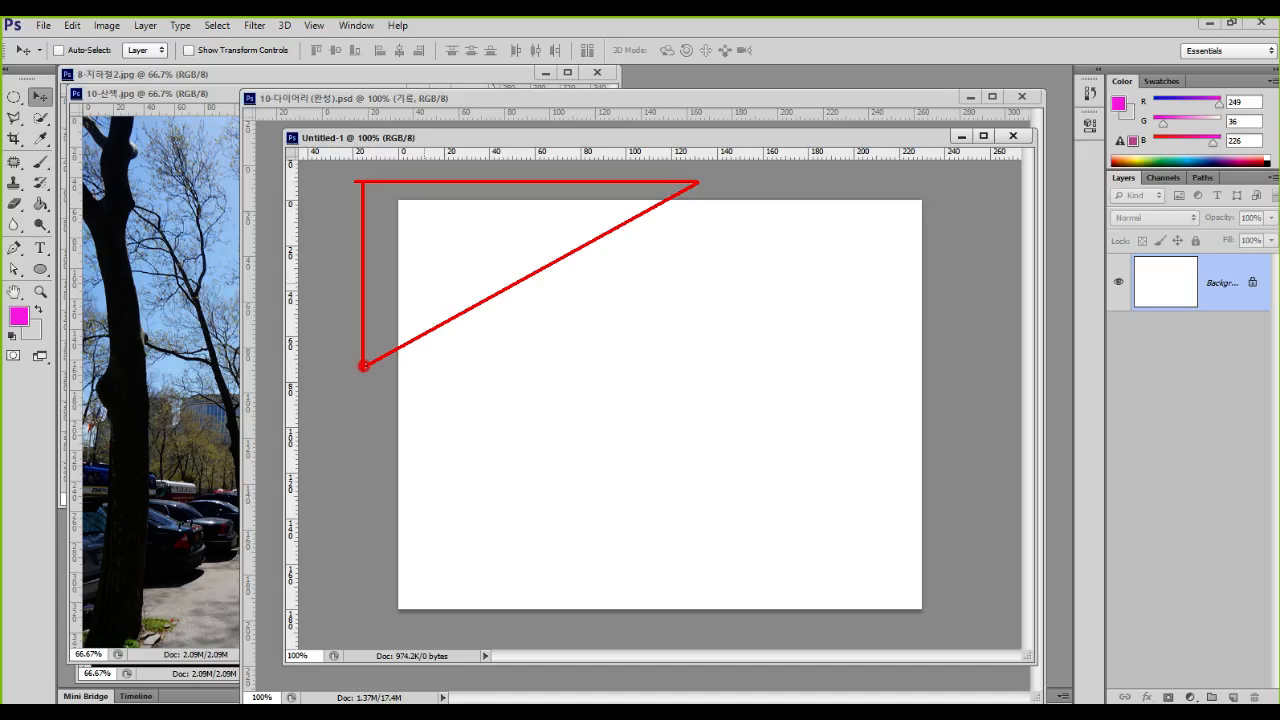
pyautogui.hotkey('ctrl', 'z')
# Step: Add a new layer and outline a Polygonal Lasso triangle across the page's upper-left corner, covering about 115 mm along the top and 45 mm down
pyautogui.click(38, 270)
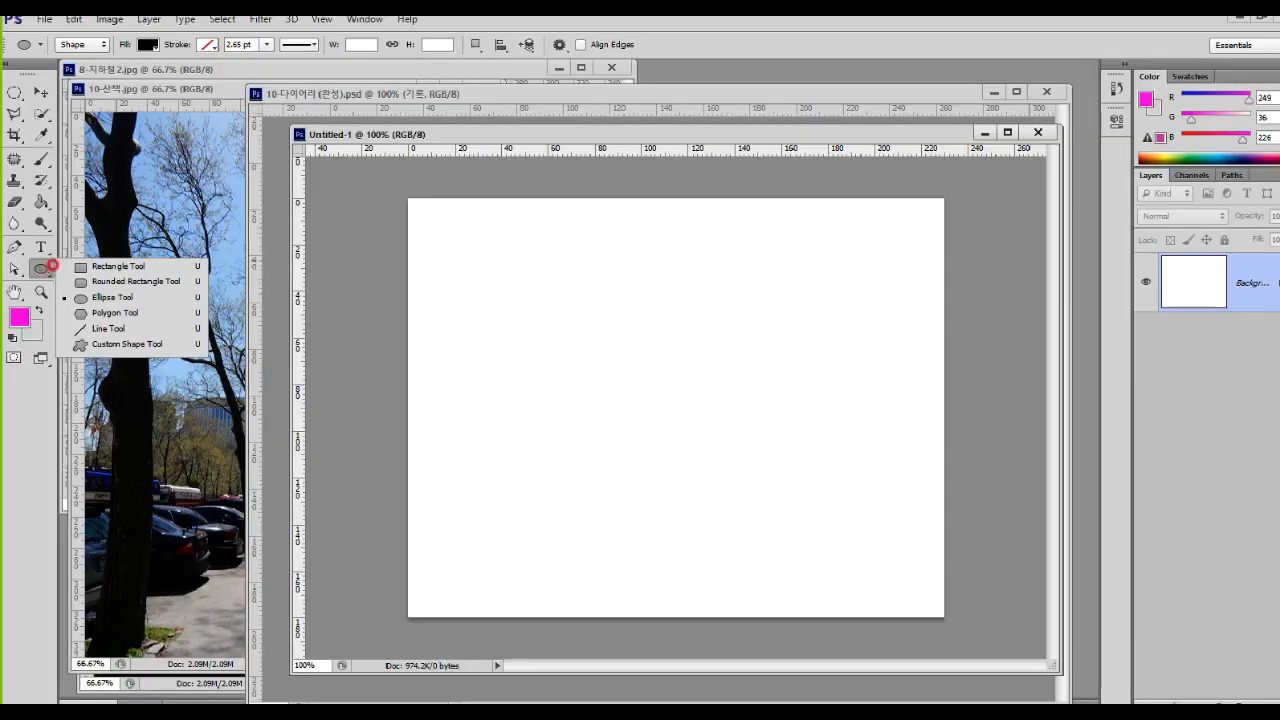
pyautogui.press('Escape')
pyautogui.click(15, 117)
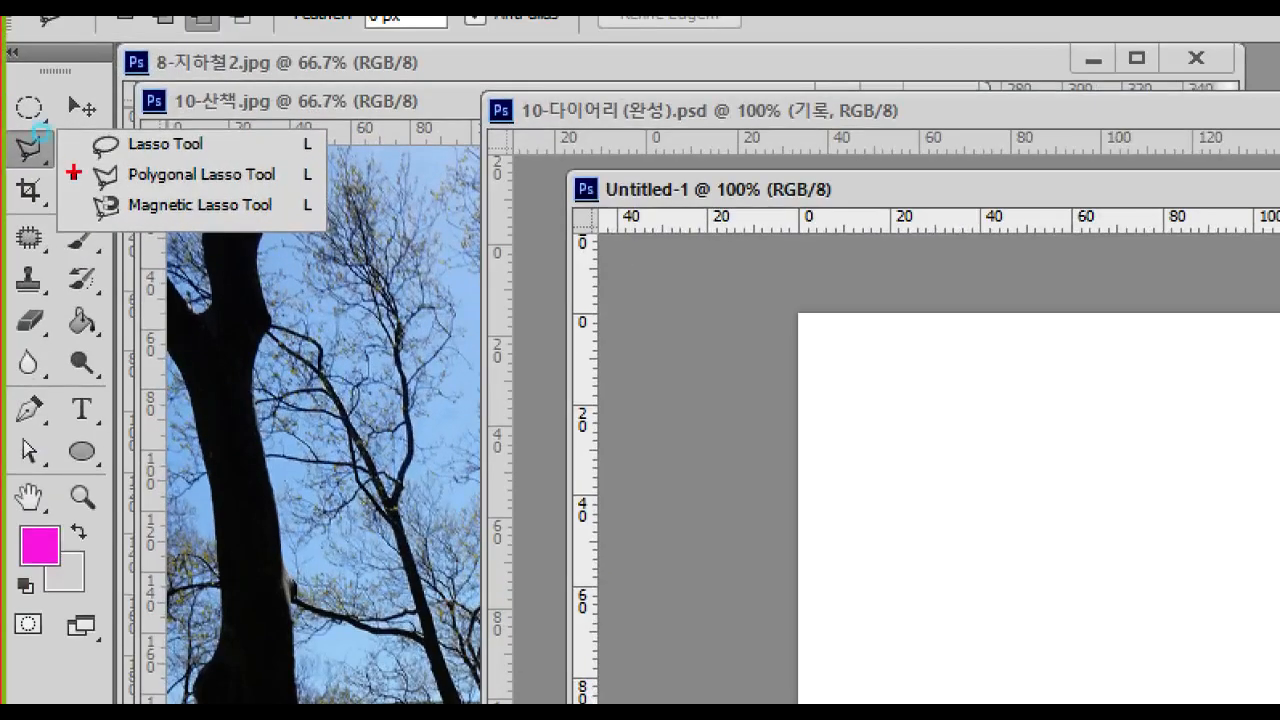
pyautogui.moveTo(61, 148)
pyautogui.mouseDown()
pyautogui.moveTo(194, 198)
pyautogui.moveTo(326, 212)
pyautogui.mouseUp()
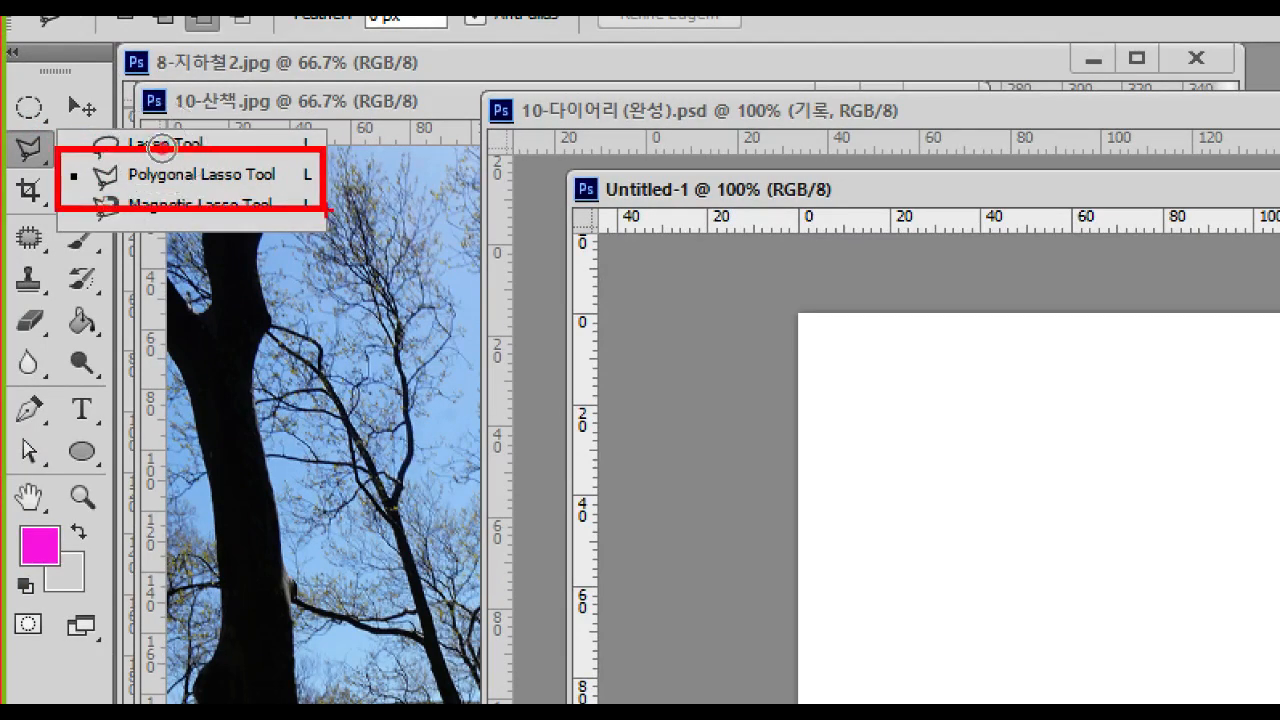
pyautogui.press('Escape')
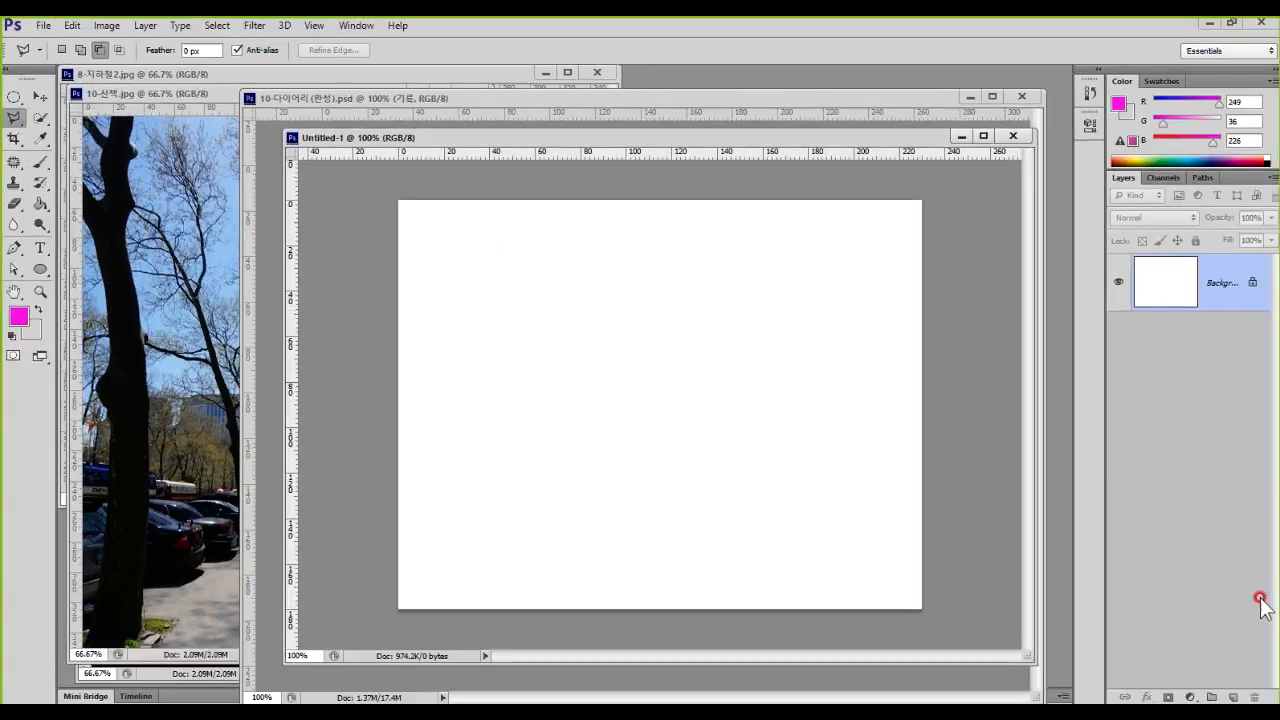
pyautogui.click(1231, 696)
pyautogui.moveTo(1056, 278)
pyautogui.mouseDown()
pyautogui.moveTo(1056, 315)
pyautogui.moveTo(1155, 292)
pyautogui.mouseUp()
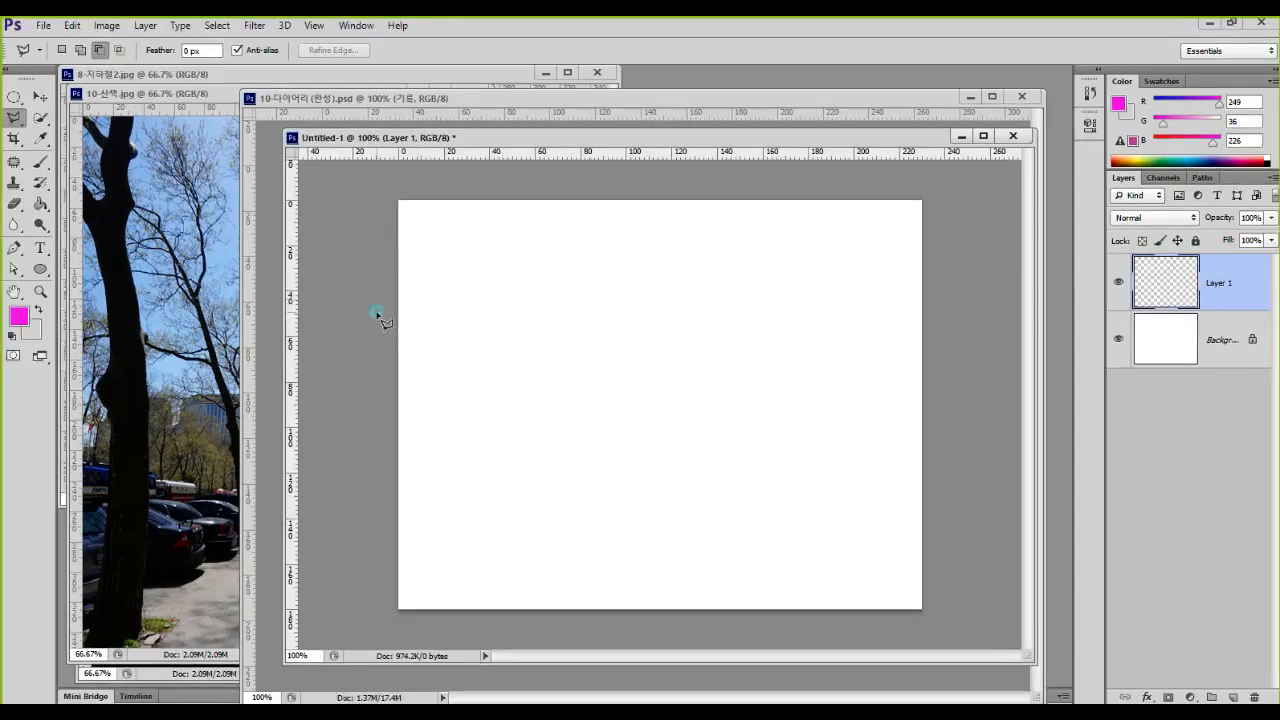
pyautogui.click(378, 310)
pyautogui.click(622, 188)
pyautogui.click(697, 186)
pyautogui.click(378, 186)
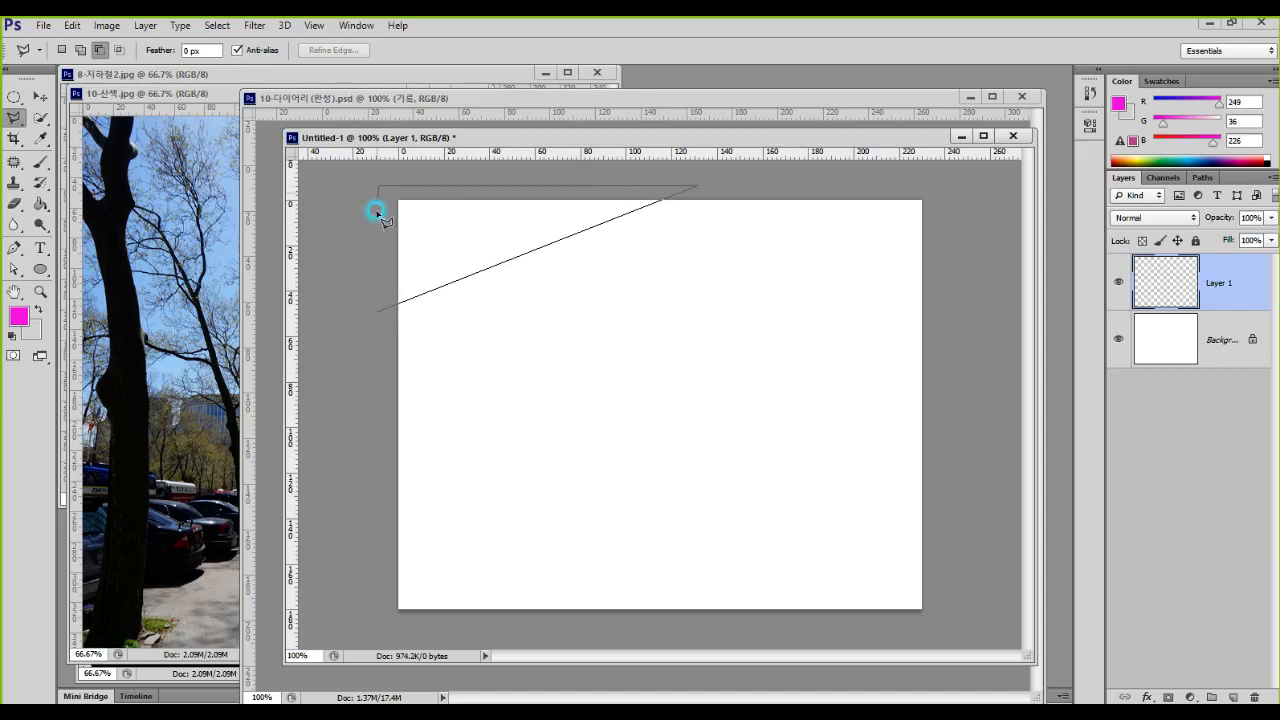
pyautogui.click(379, 309)
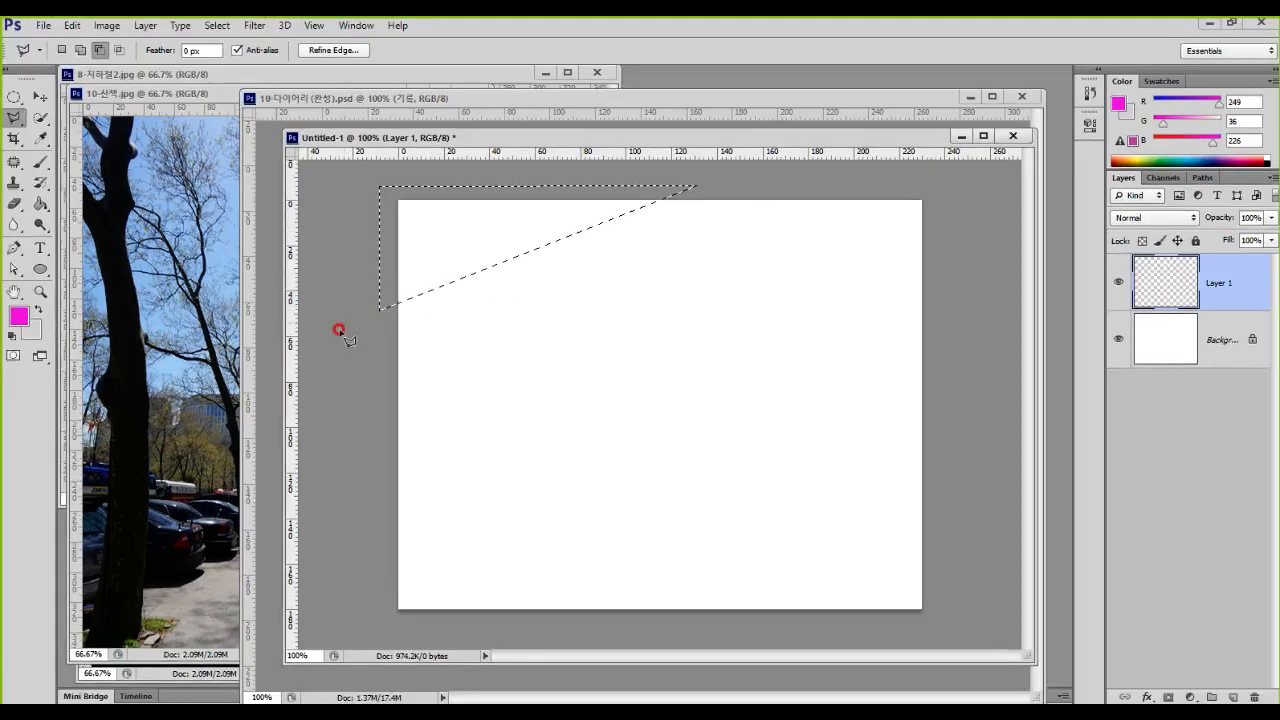
# Step: Set the foreground color to pink ff8bf3, fill the triangular selection with it and deselect
pyautogui.click(19, 316)
pyautogui.click(608, 322)
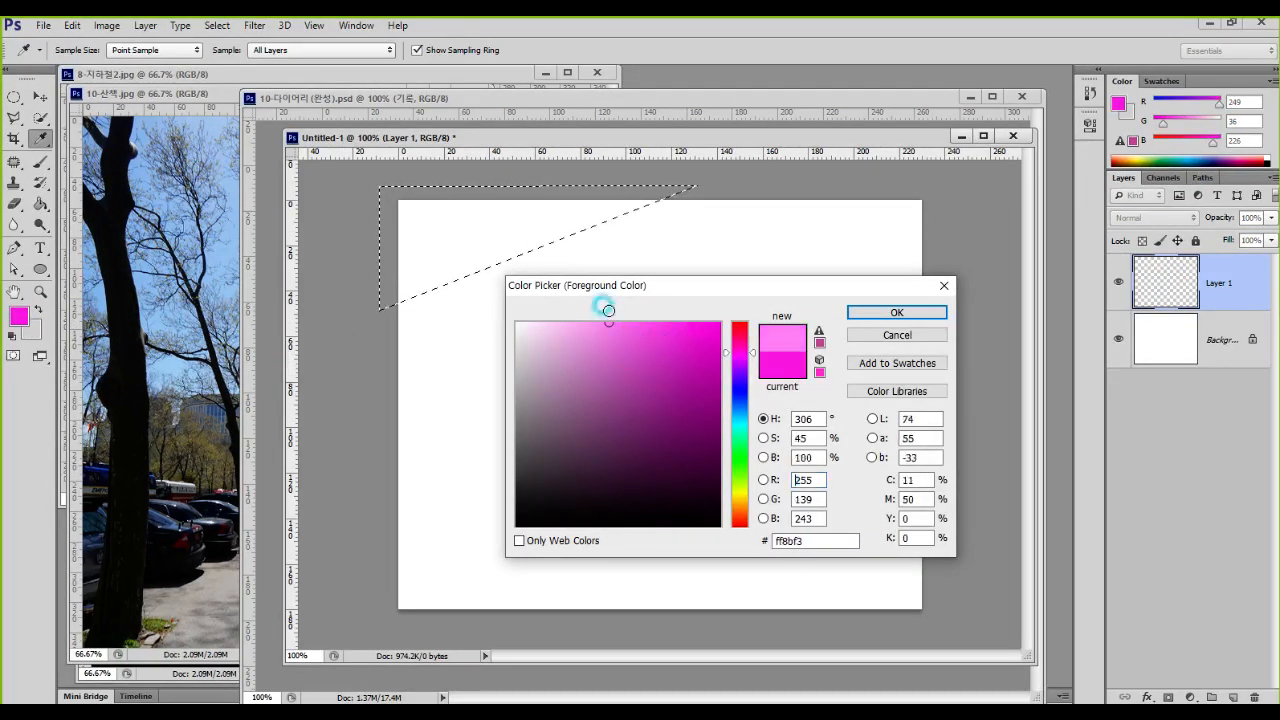
pyautogui.click(876, 310)
pyautogui.hotkey('alt', 'BackSpace')
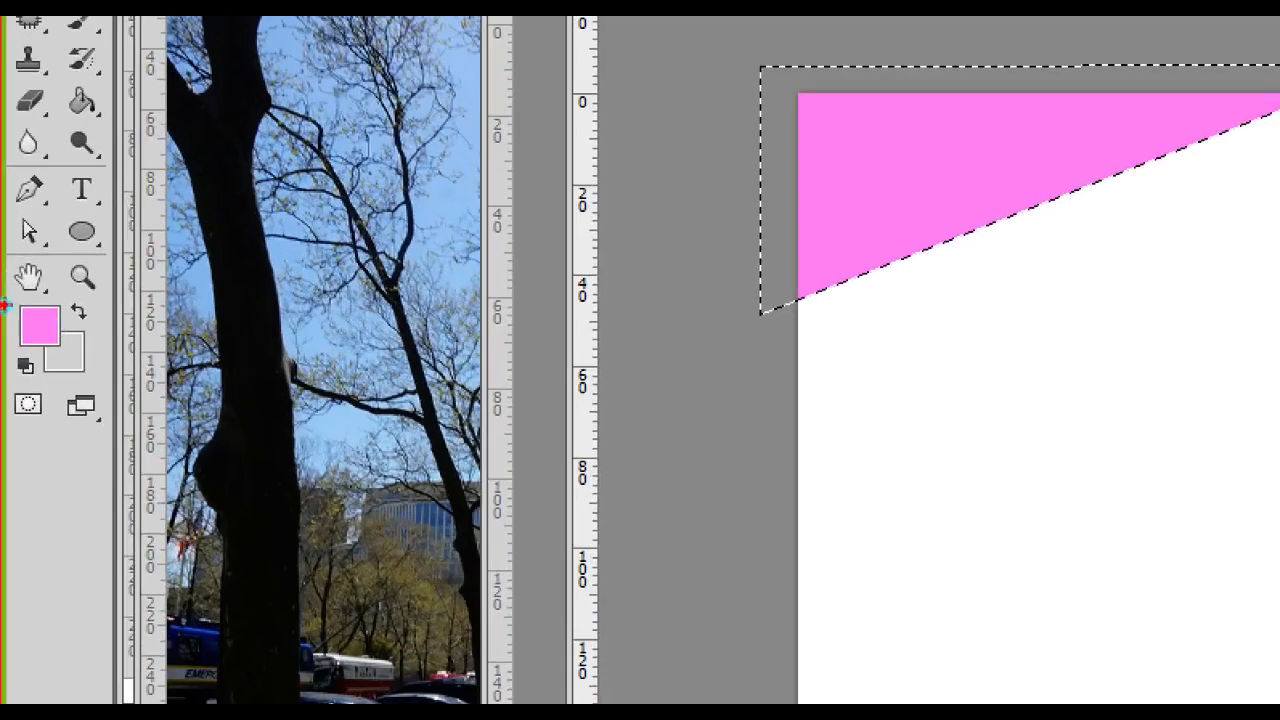
pyautogui.moveTo(96, 321)
pyautogui.mouseDown()
pyautogui.moveTo(63, 351)
pyautogui.moveTo(103, 347)
pyautogui.moveTo(102, 362)
pyautogui.mouseUp()
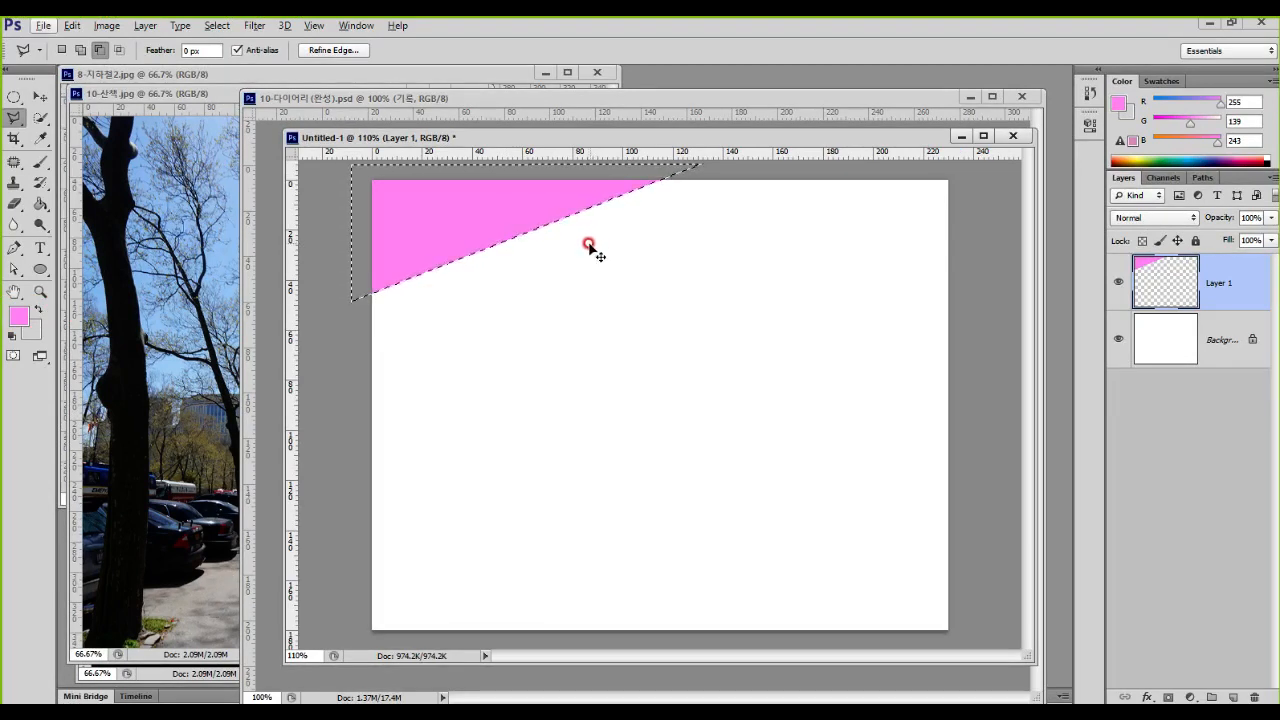
pyautogui.hotkey('ctrl', 'd')
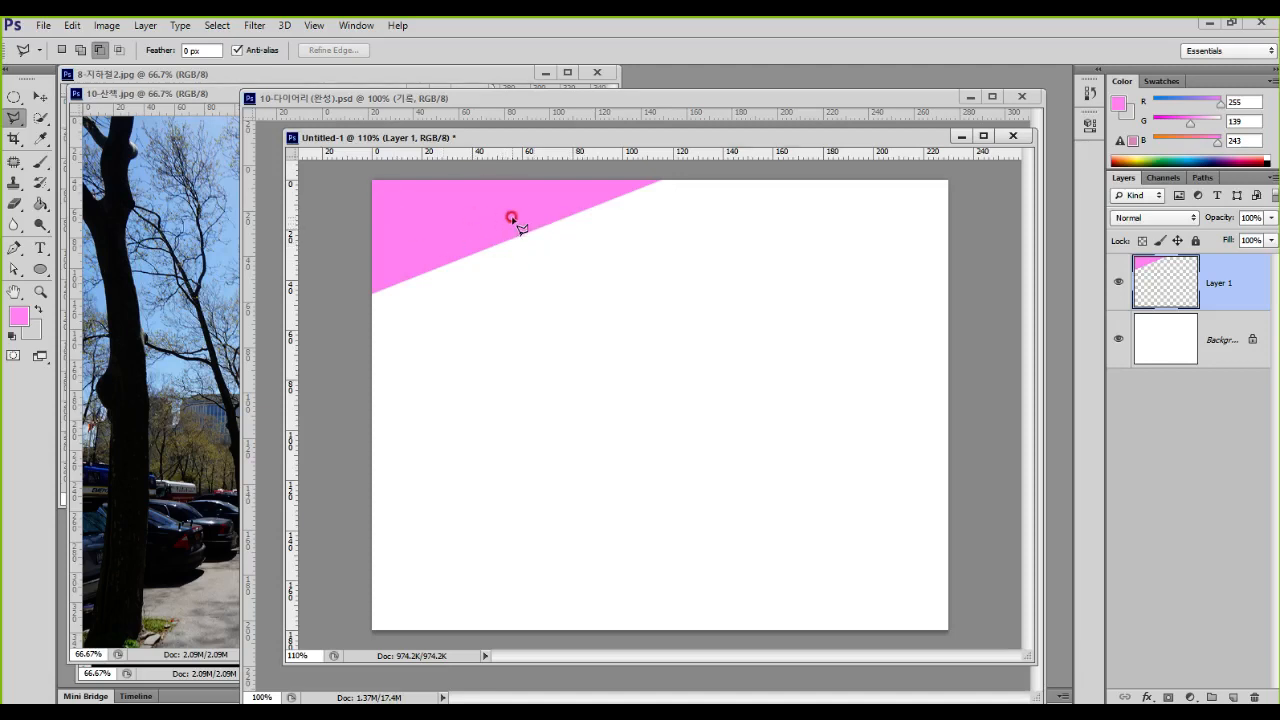
# Step: Add the horizontal text "Photo Dirary" in pink at 15 pt just below the pink corner and commit it
pyautogui.click(40, 248)
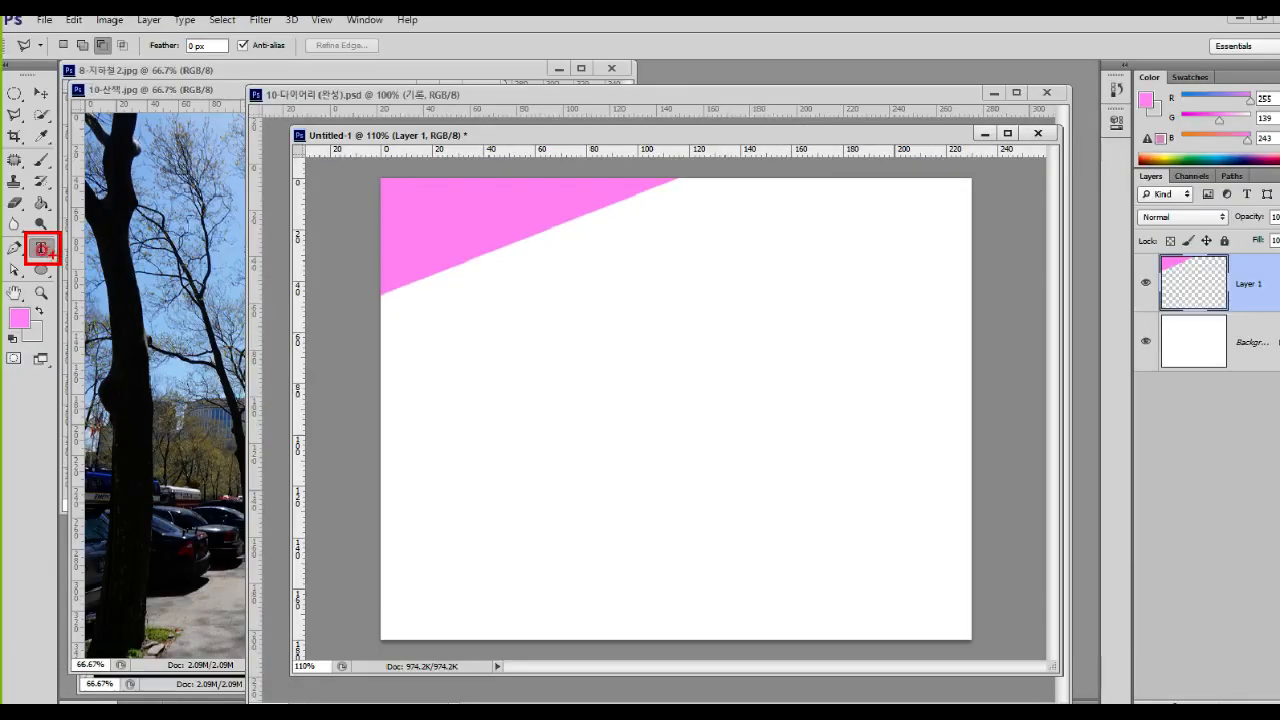
pyautogui.click(82, 258)
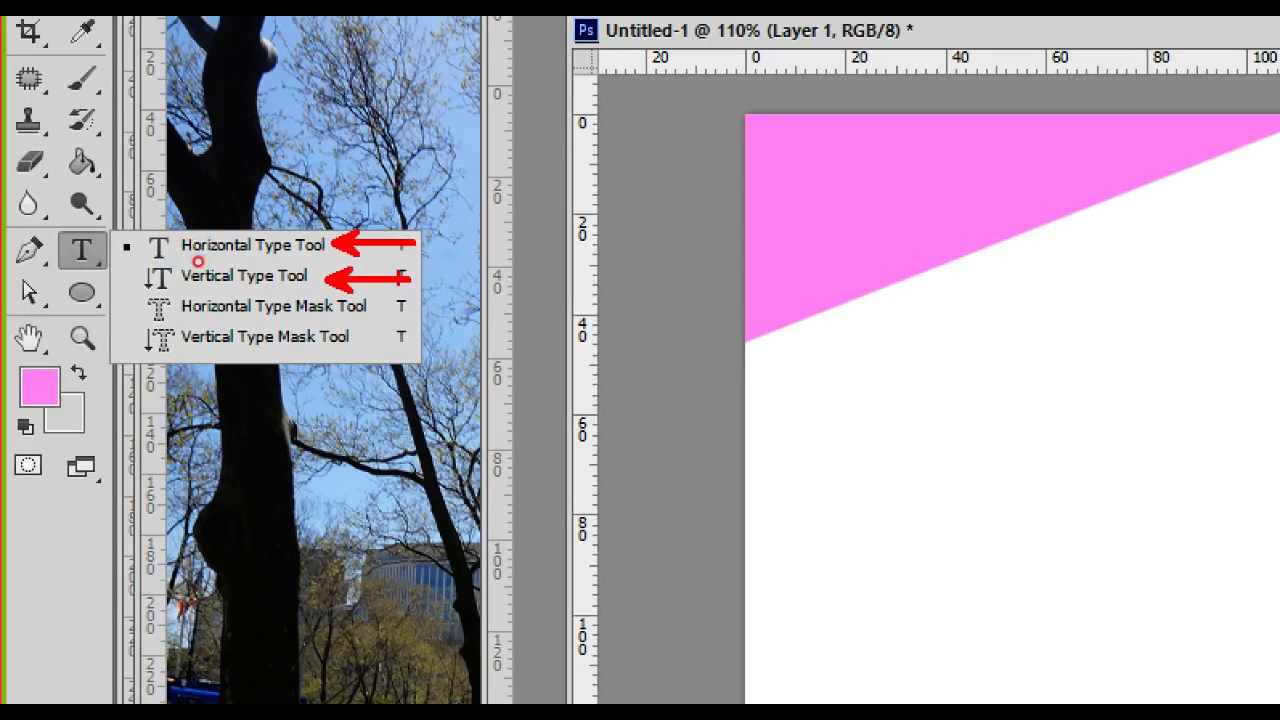
pyautogui.press('Escape')
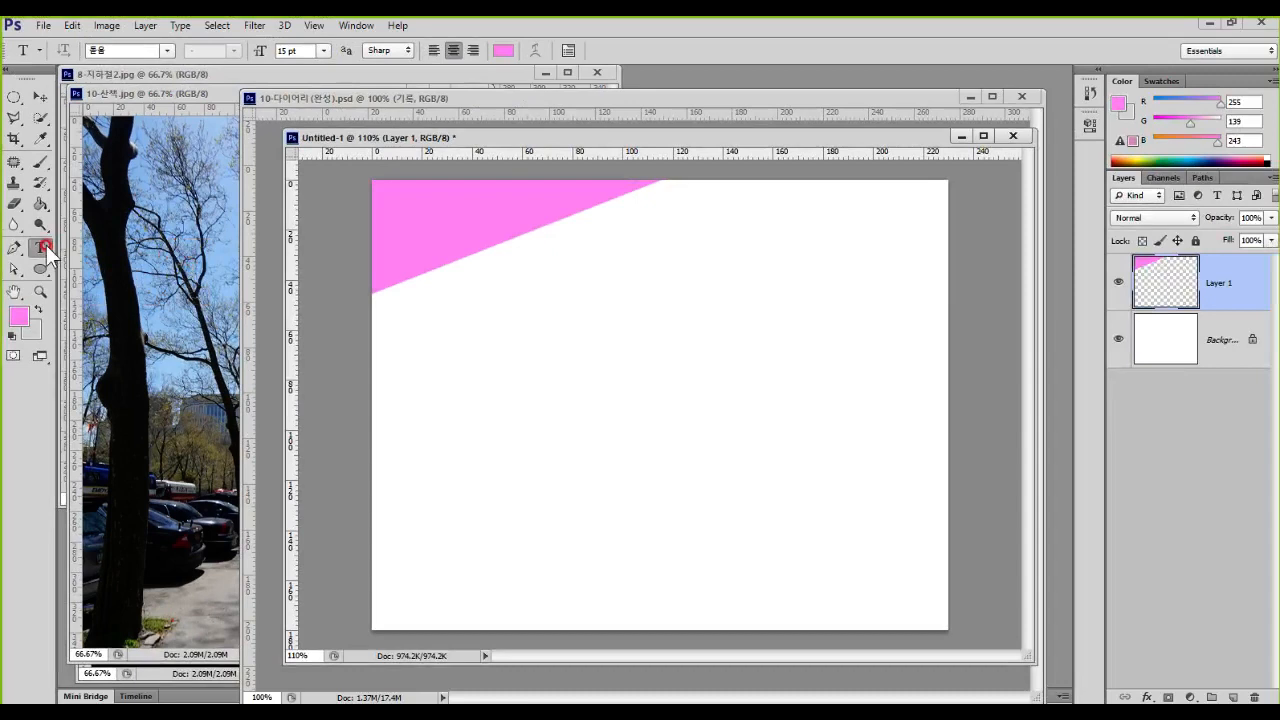
pyautogui.click(443, 310)
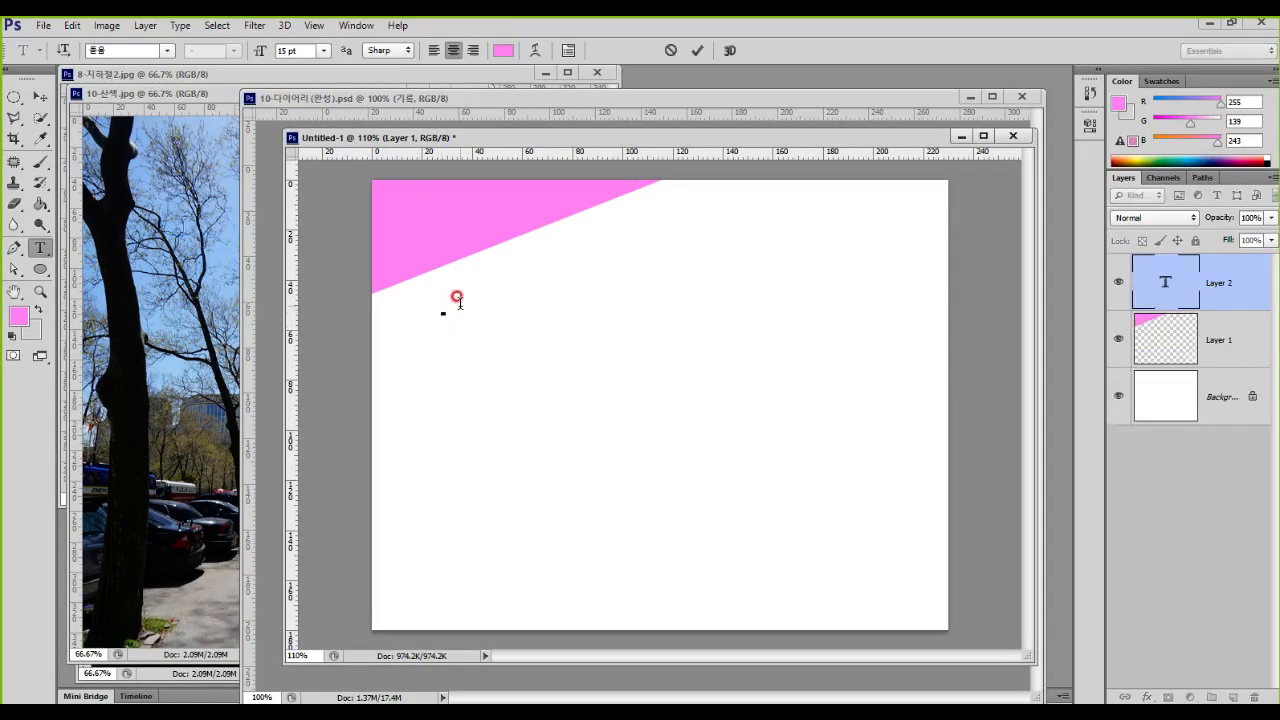
pyautogui.write('Pu')
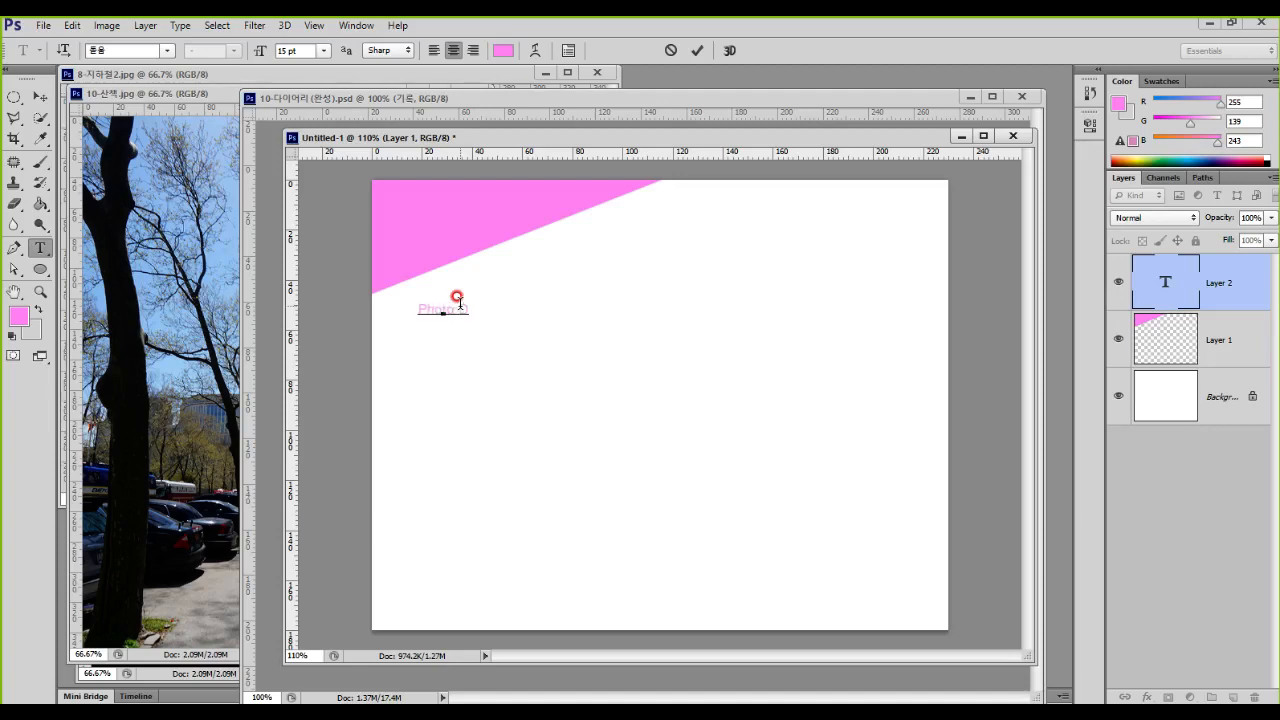
pyautogui.write('oto Dia')
pyautogui.write('ry')
pyautogui.hotkey('ctrl', '1')
pyautogui.moveTo(26, 85); pyautogui.dragTo(55, 111)
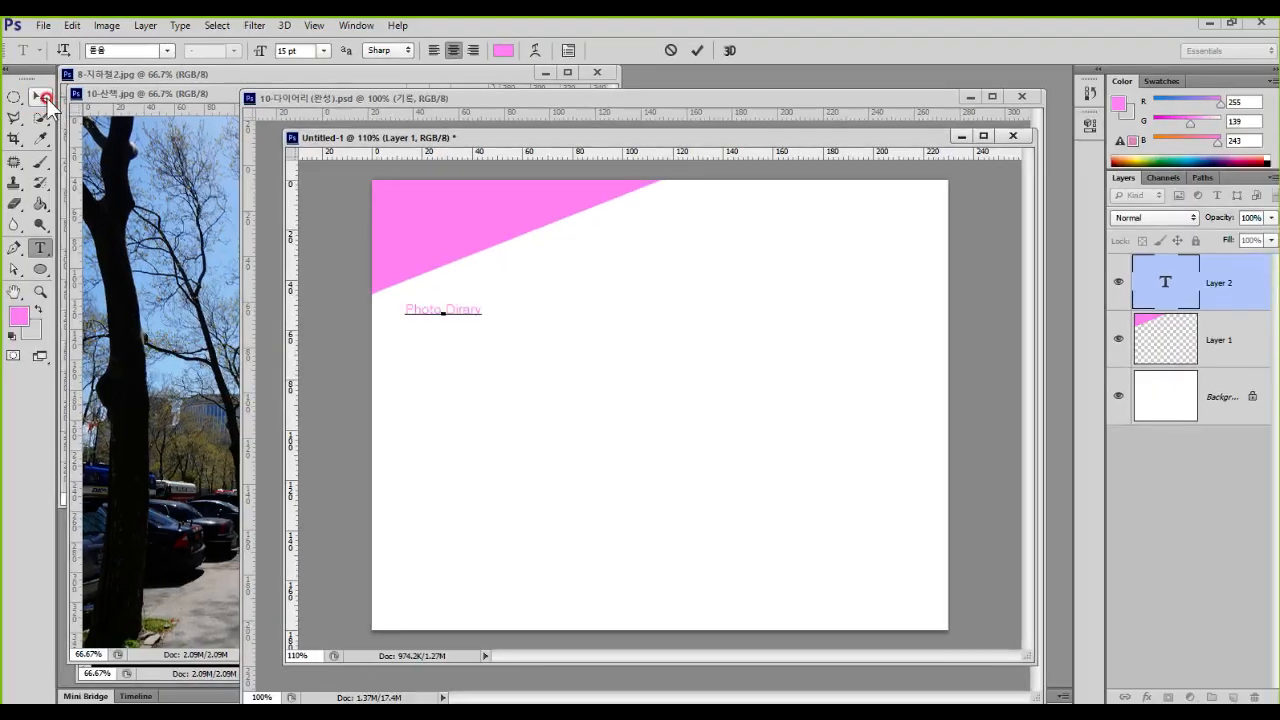
pyautogui.click(46, 97)
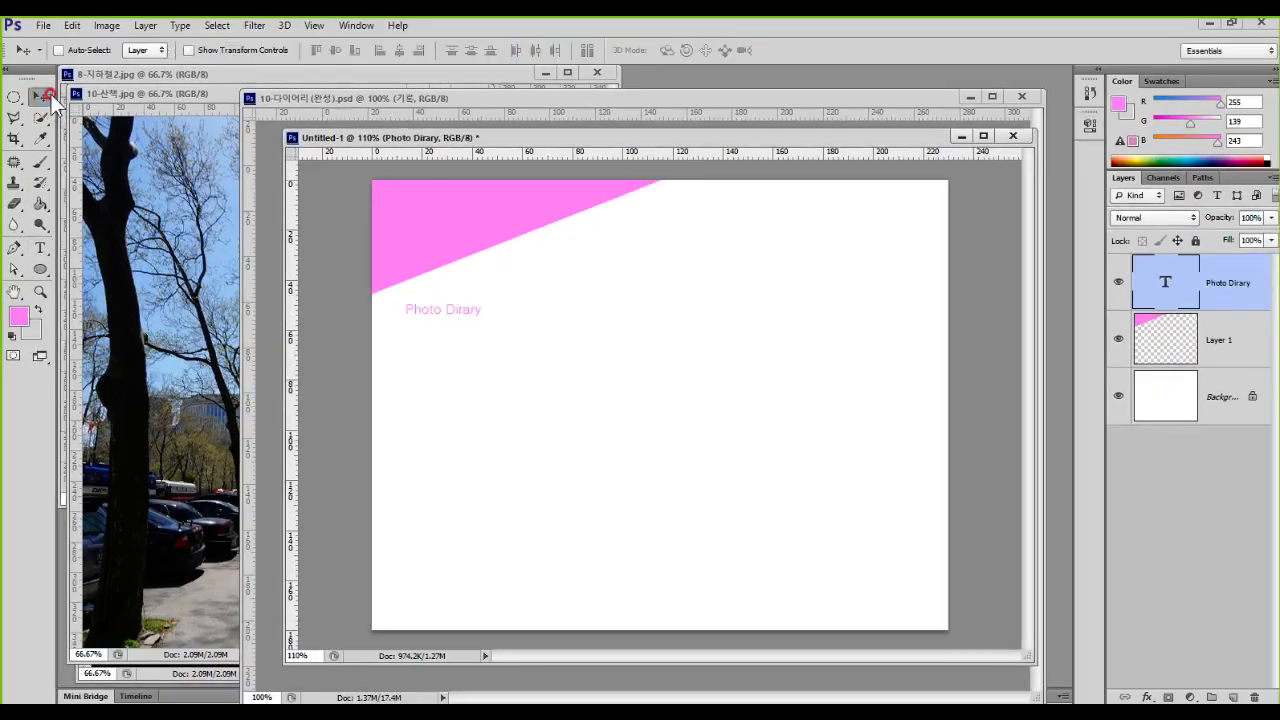
pyautogui.click(427, 188)
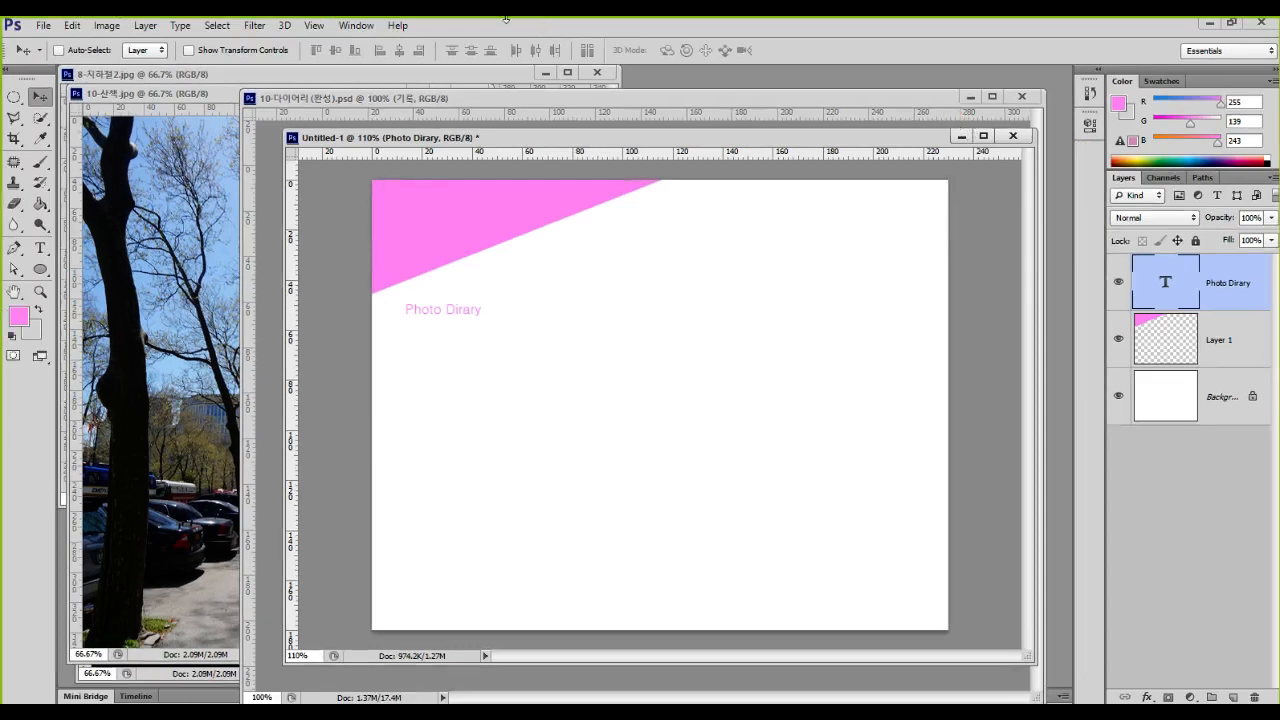
# Step: Bring up the character settings and apply a different font to the "Photo Dirary" title
pyautogui.click(356, 27)
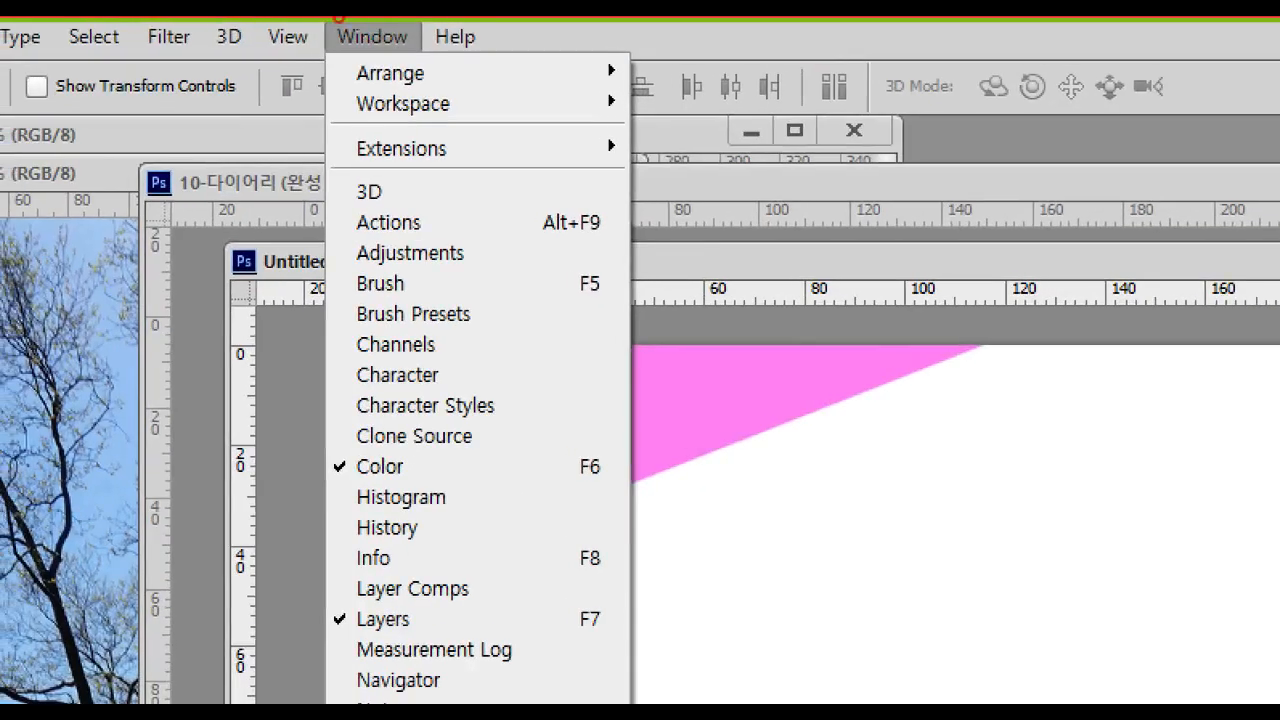
pyautogui.moveTo(315, 21)
pyautogui.mouseDown()
pyautogui.moveTo(344, 75)
pyautogui.moveTo(433, 75)
pyautogui.mouseUp()
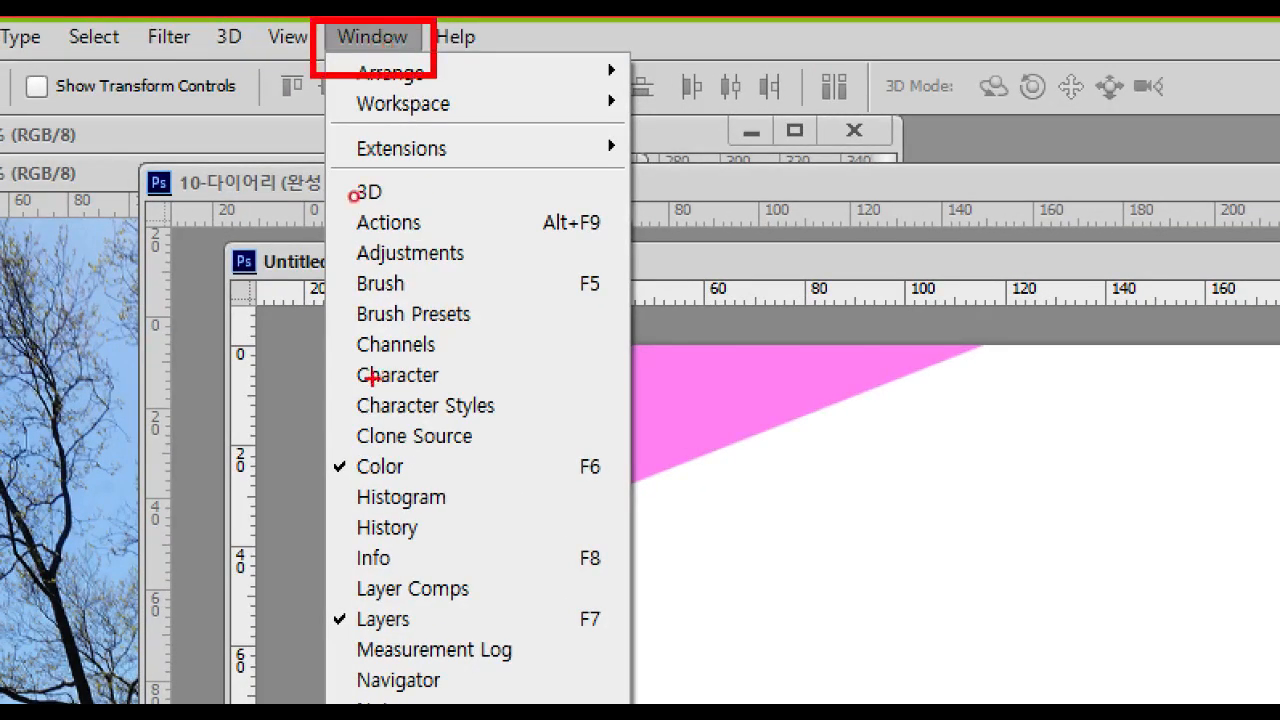
pyautogui.moveTo(329, 356); pyautogui.dragTo(459, 399)
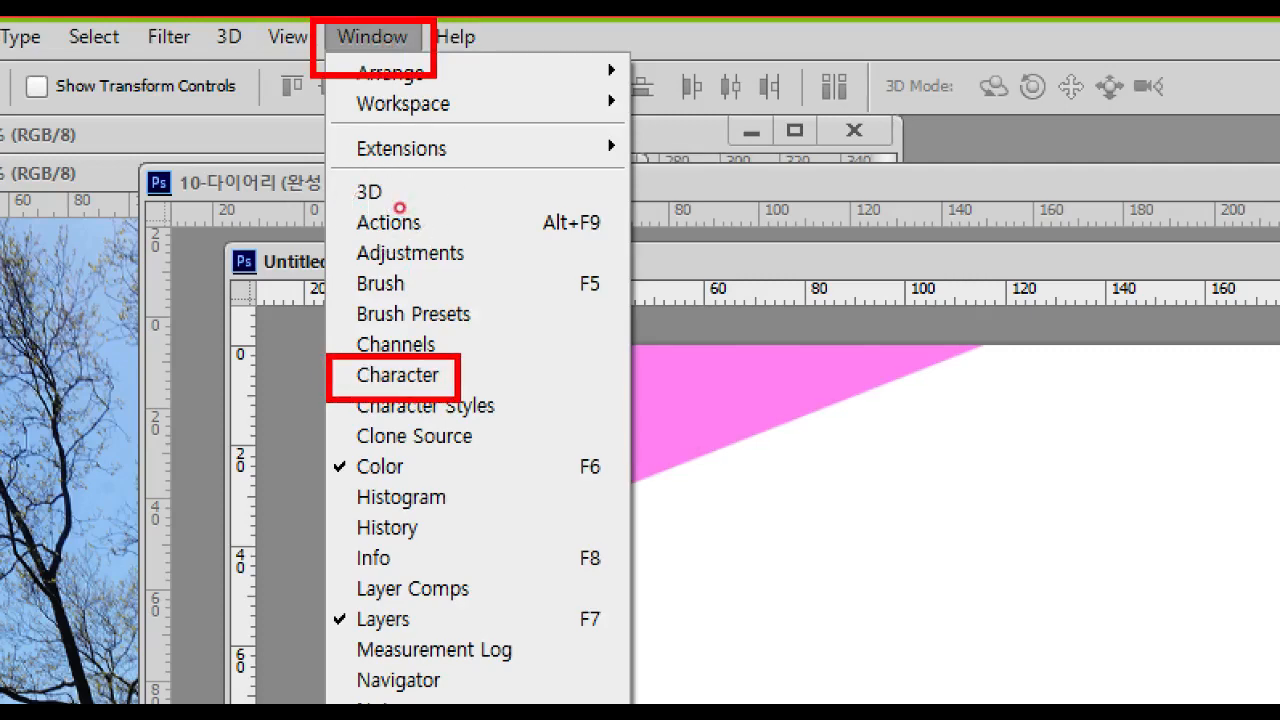
pyautogui.press('Escape')
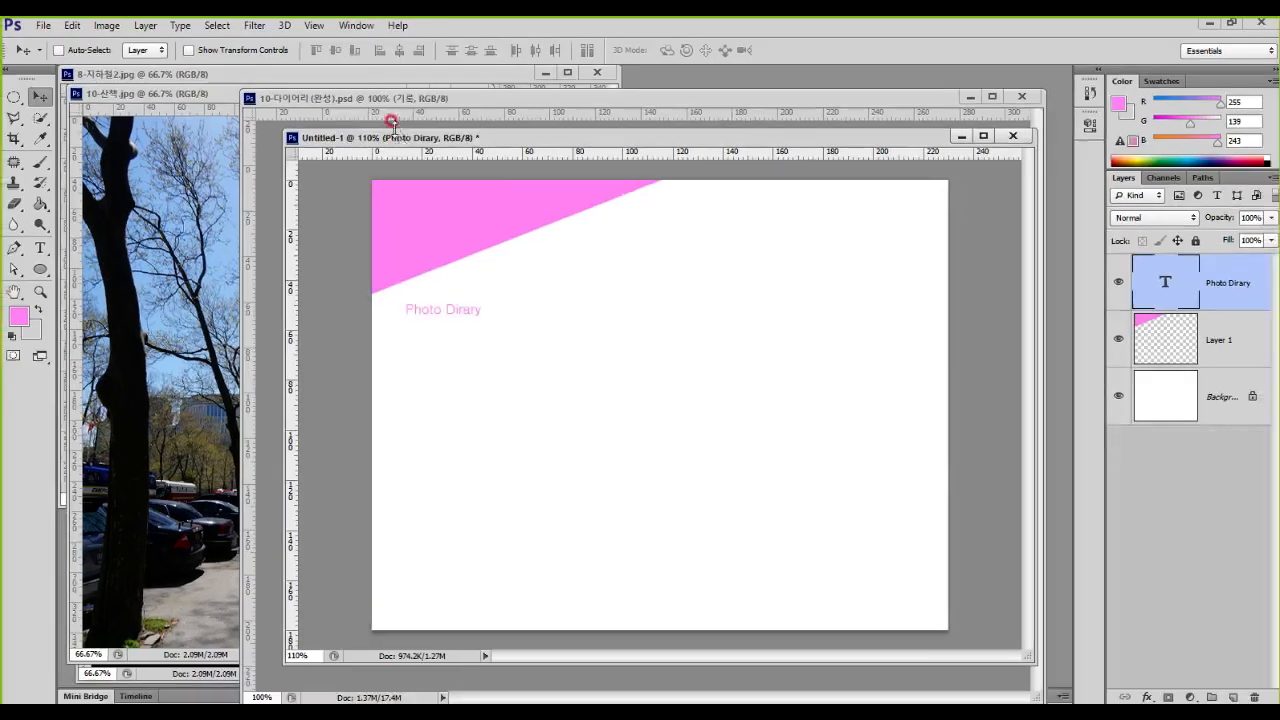
pyautogui.click(376, 40)
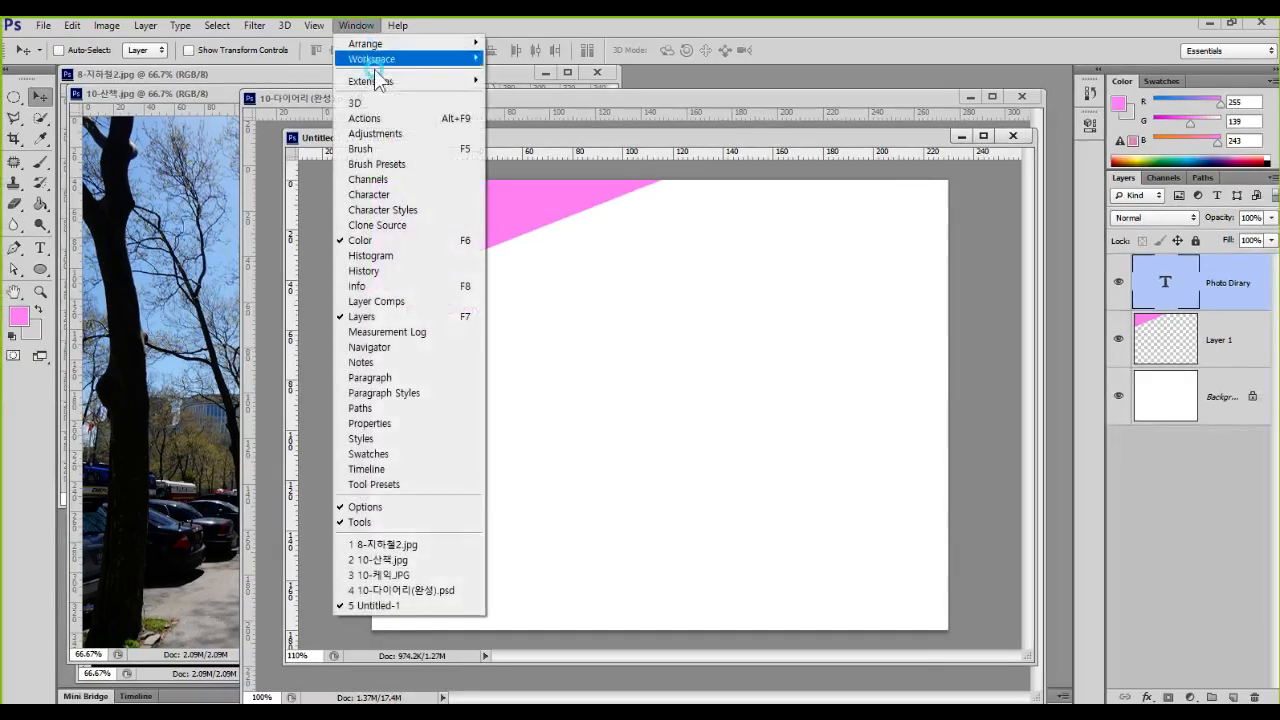
pyautogui.click(399, 195)
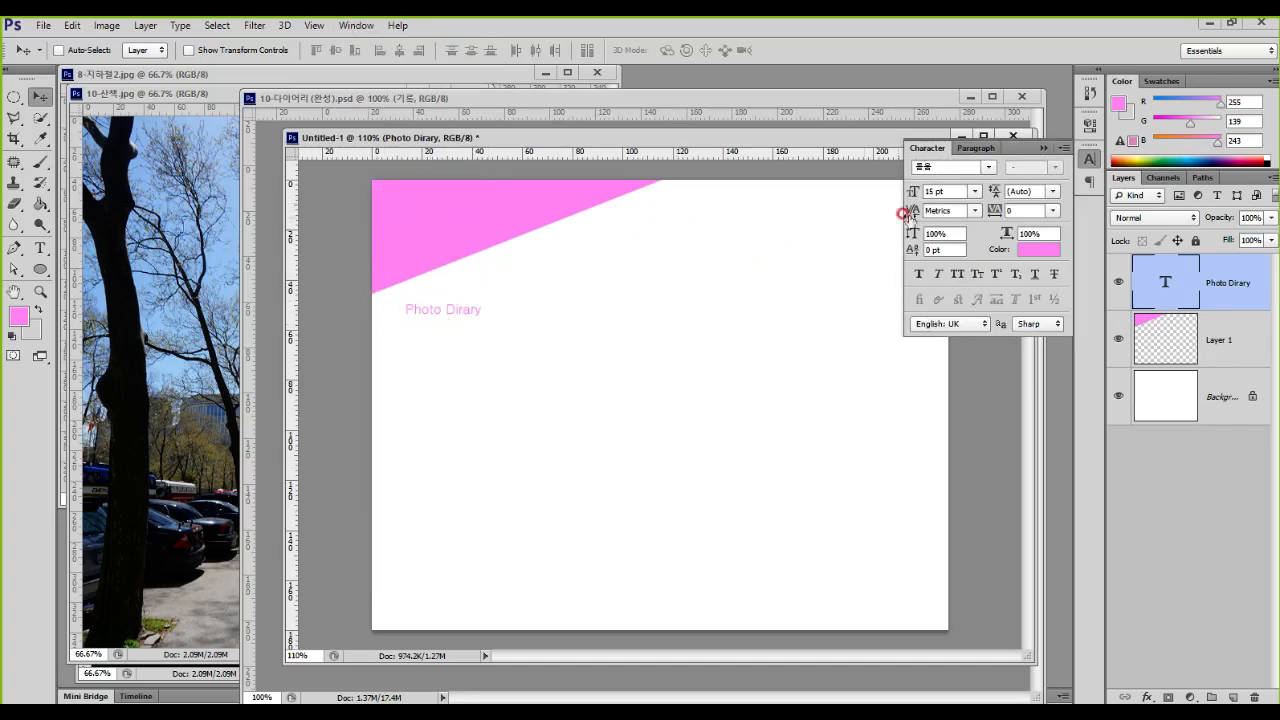
pyautogui.click(993, 168)
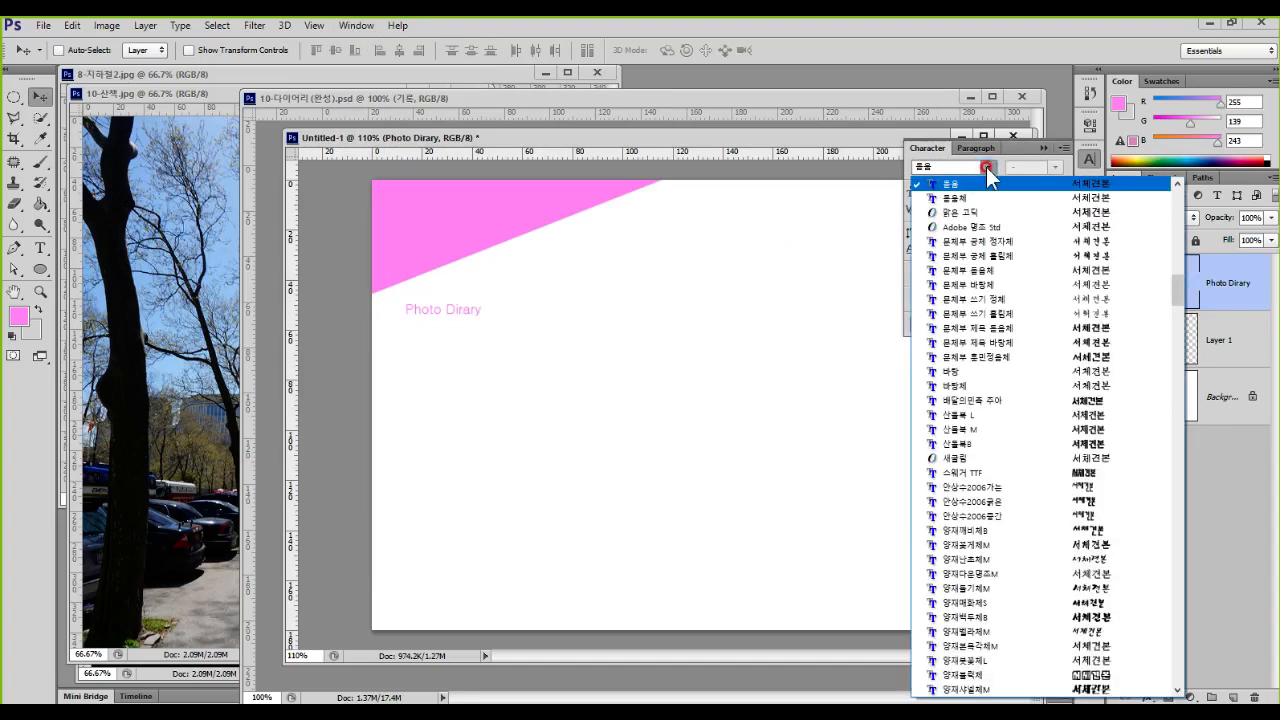
pyautogui.click(1000, 330)
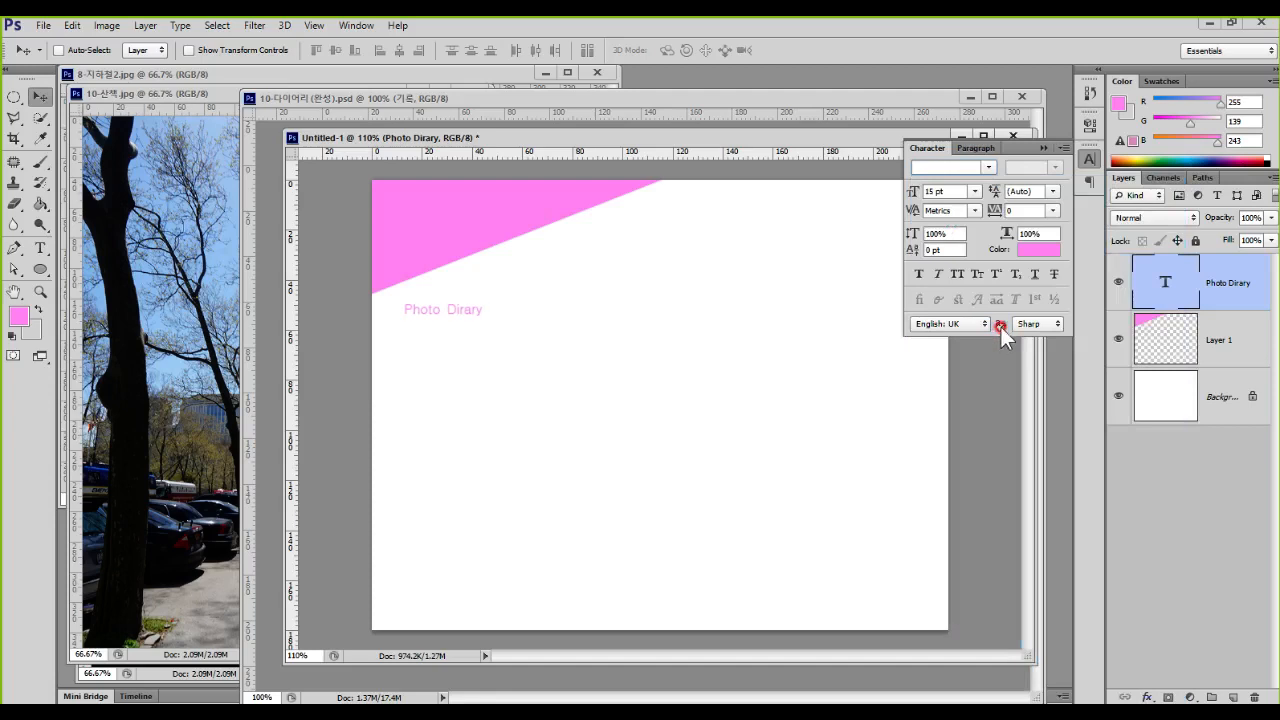
# Step: Set the "Photo Dirary" title in the 배달의민족 주아 font at 36 pt and move it up and right, over the pink corner's slanted edge
pyautogui.click(992, 167)
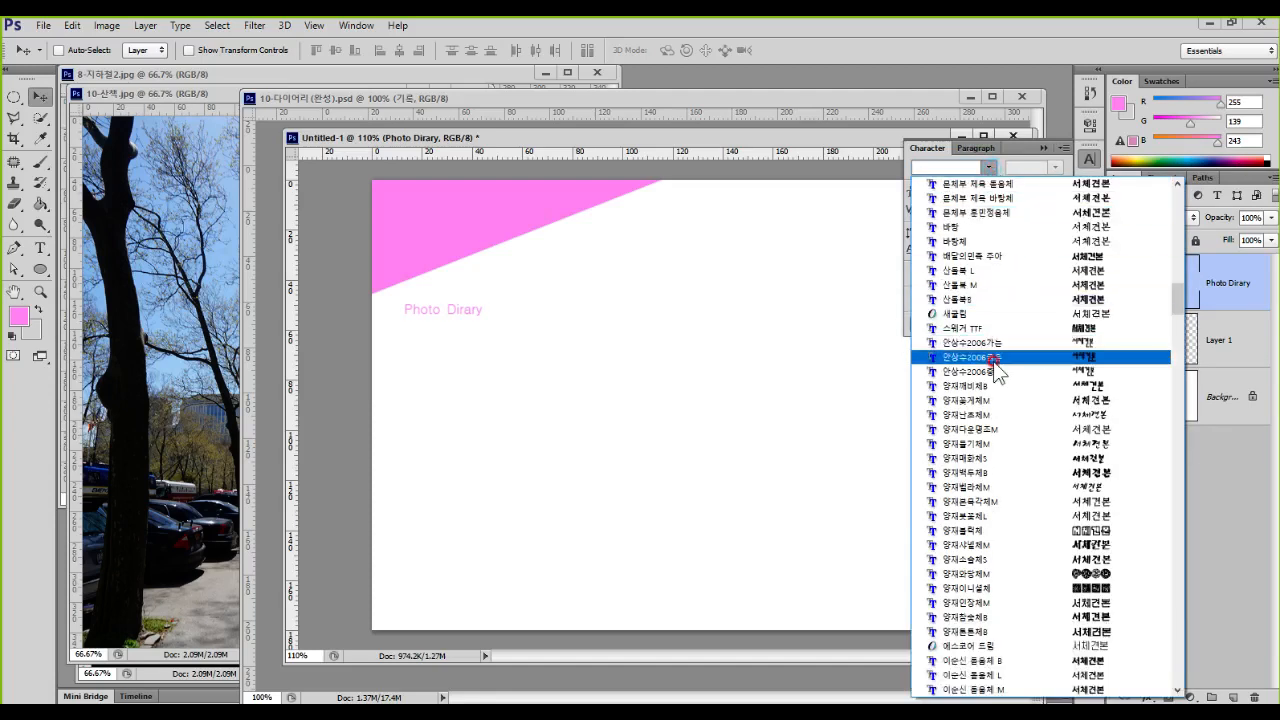
pyautogui.click(998, 256)
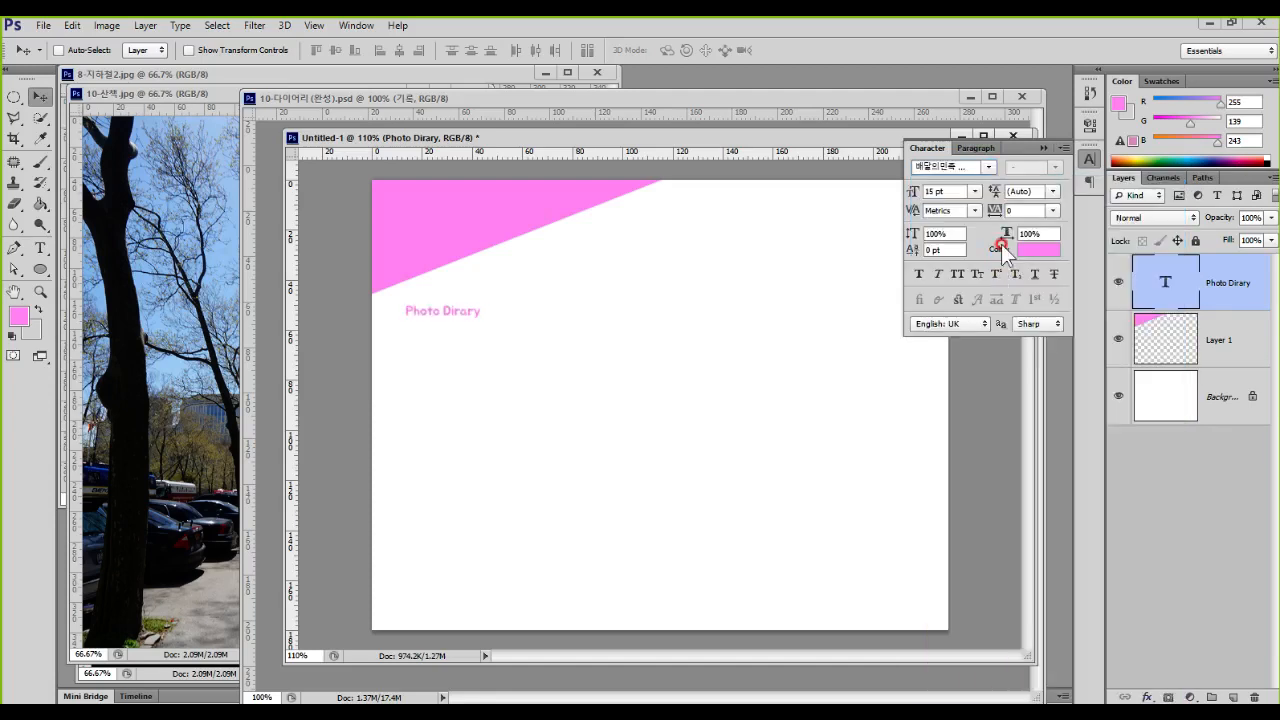
pyautogui.click(975, 191)
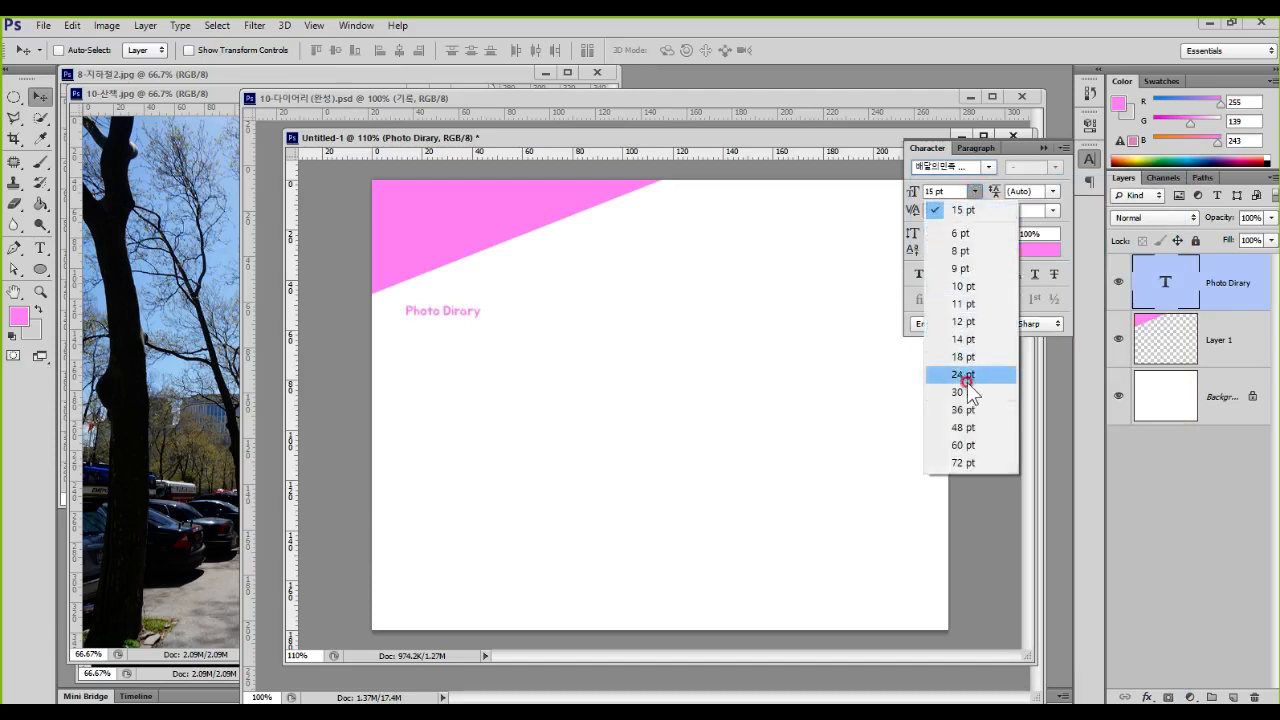
pyautogui.click(965, 409)
pyautogui.moveTo(555, 316); pyautogui.dragTo(643, 289)
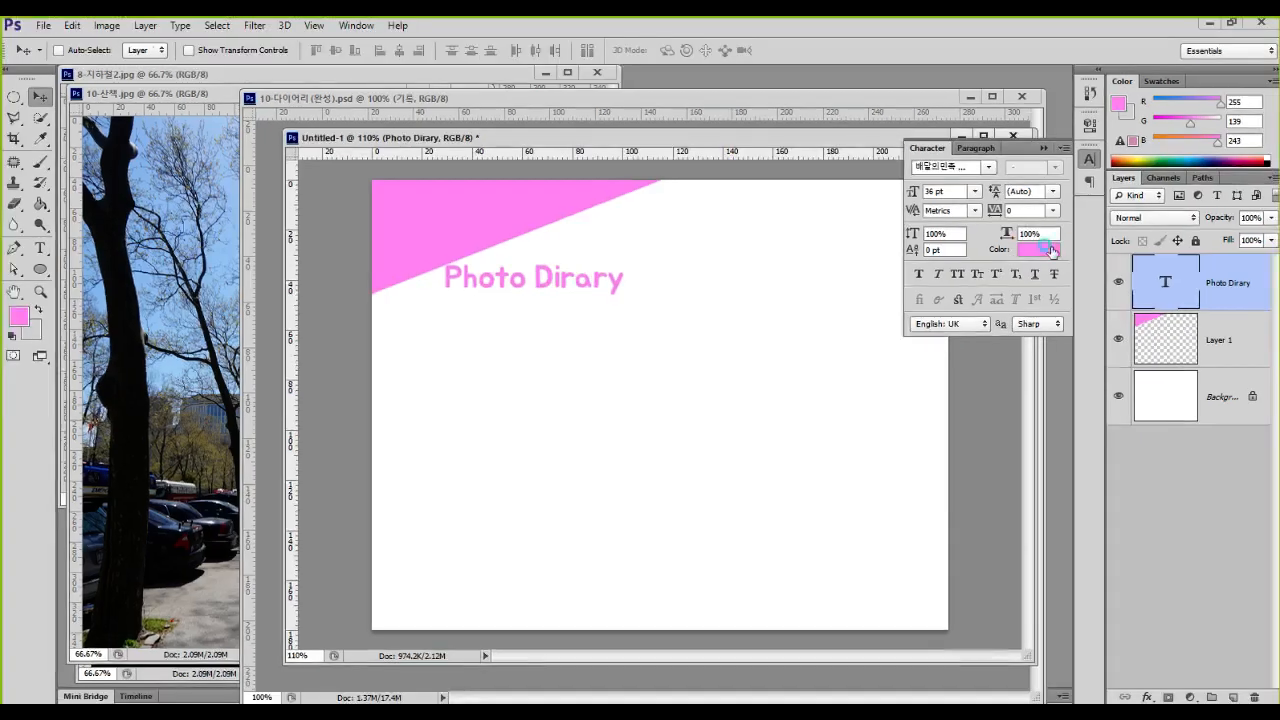
# Step: Recolor the title text white (ffffff) and move it about 25 mm left and 29 mm up onto the pink corner
pyautogui.click(1050, 251)
pyautogui.click(469, 309)
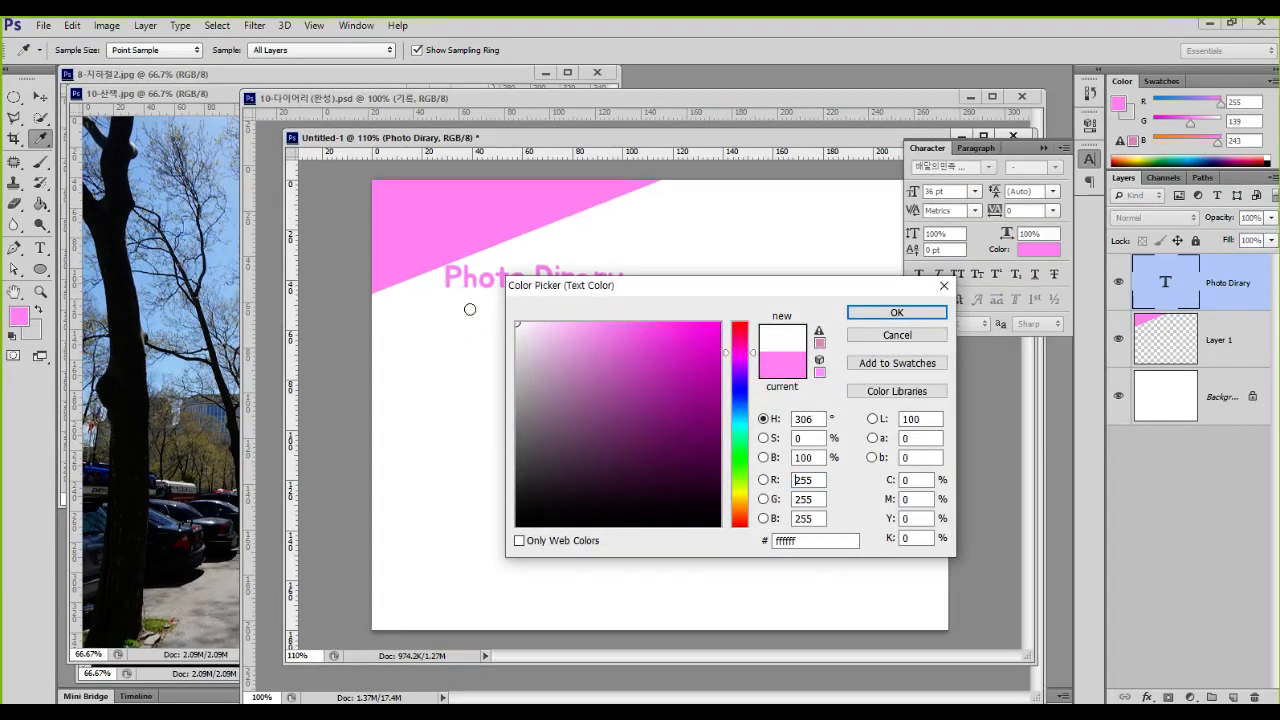
pyautogui.click(914, 313)
pyautogui.press('v')
pyautogui.moveTo(566, 286); pyautogui.dragTo(504, 218)
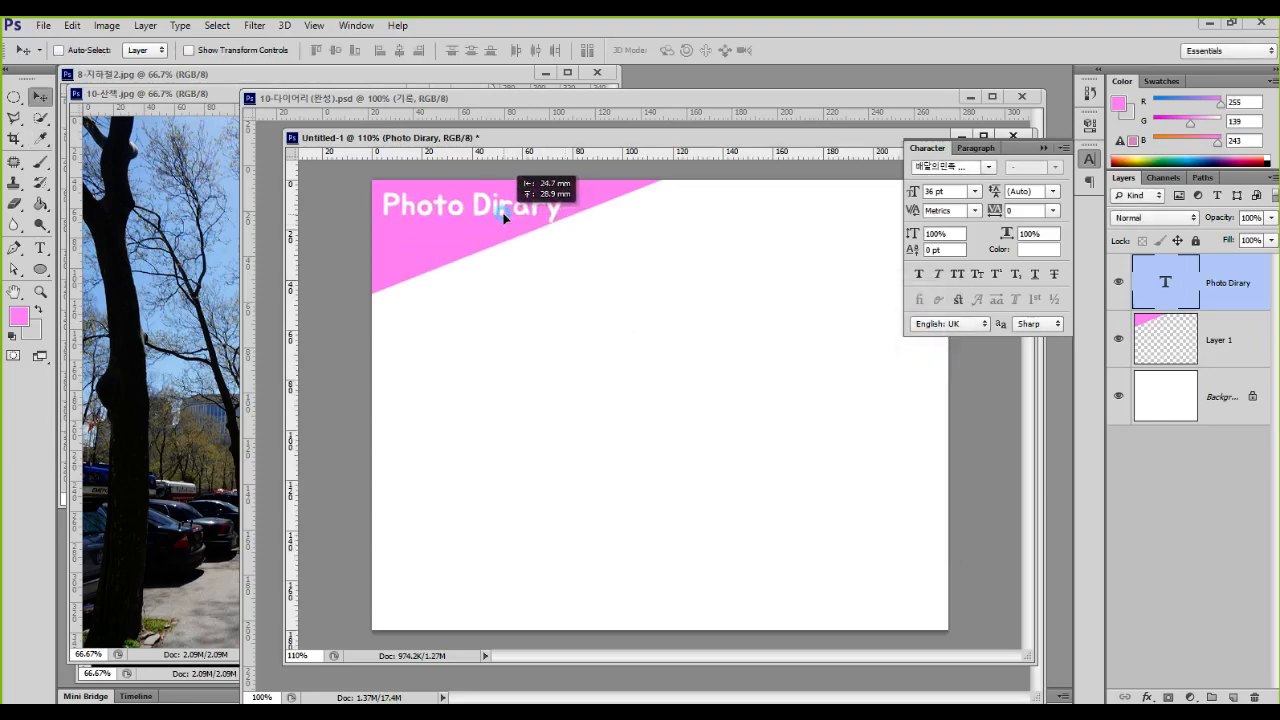
# Step: Reduce the title size to 30 pt and adjust its position so it fits inside the pink corner
pyautogui.click(974, 191)
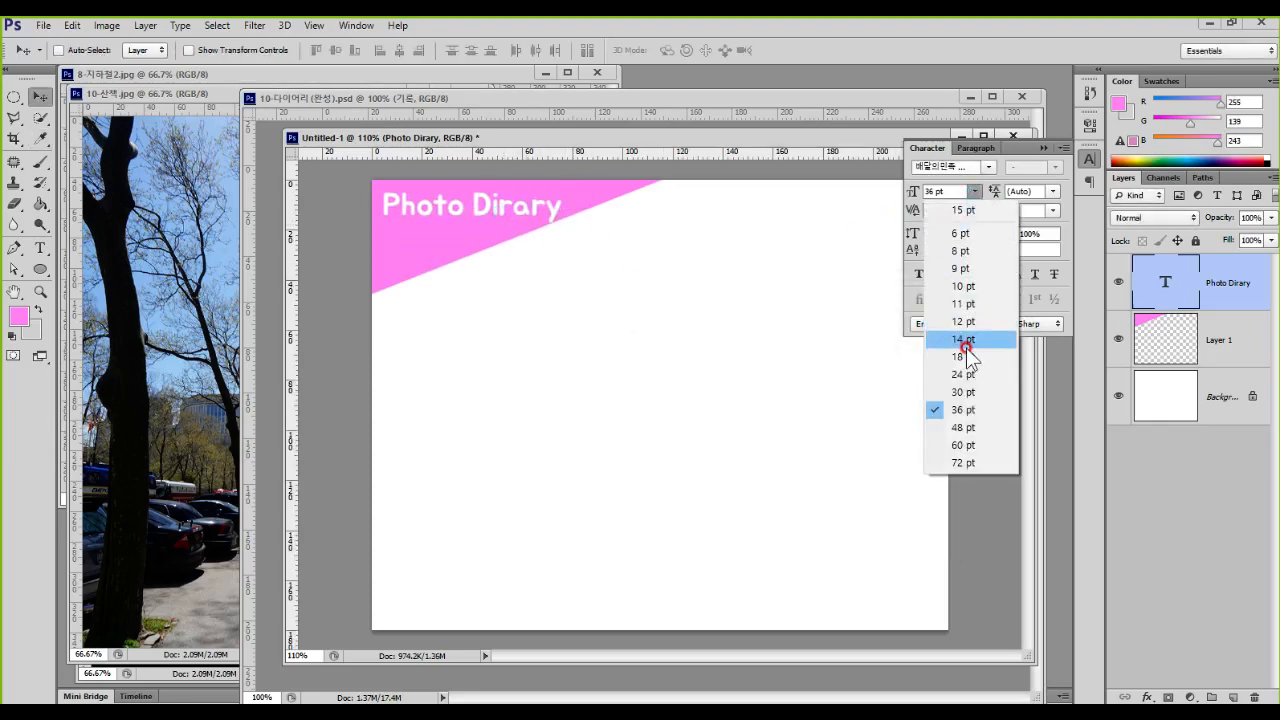
pyautogui.click(962, 392)
pyautogui.click(599, 233)
pyautogui.moveTo(599, 233); pyautogui.dragTo(565, 247)
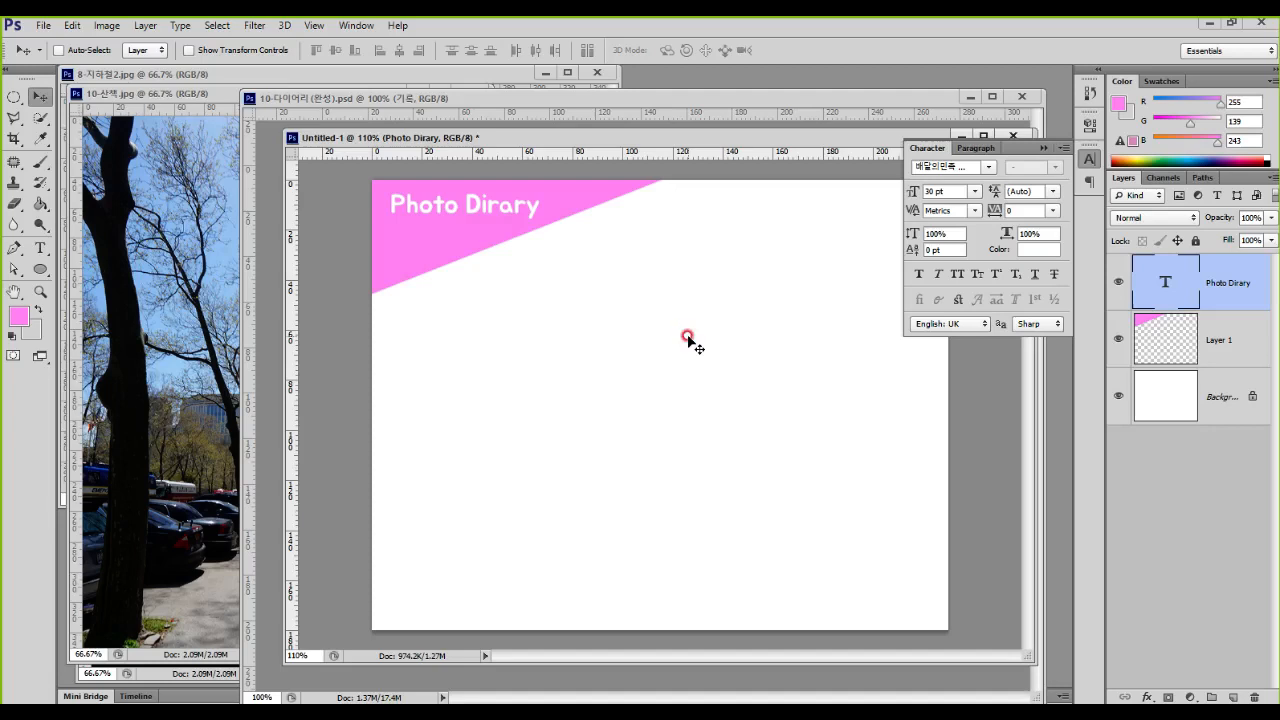
# Step: Close the finished reference document 10-다이어리 (완성).psd and collapse the character settings
pyautogui.click(1021, 97)
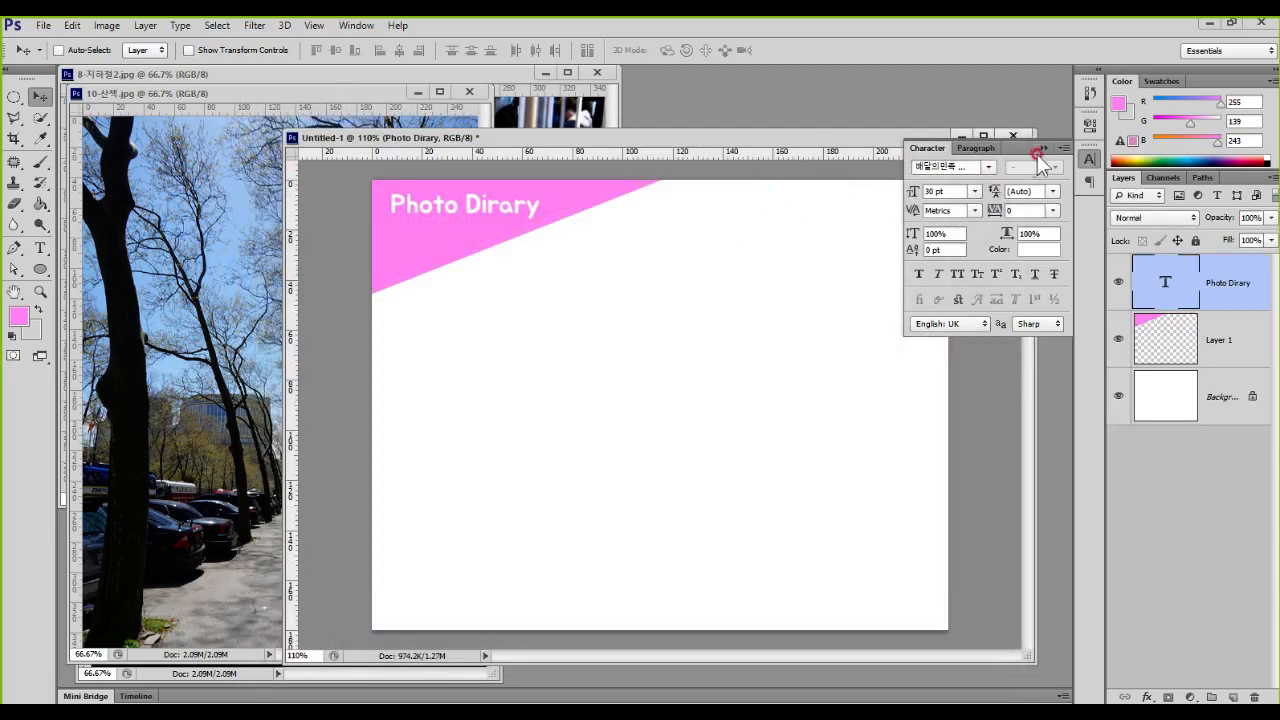
pyautogui.click(1043, 149)
# Step: Draw a rectangle about 209 × 275 px with the Rectangle tool on the left side of the page, below the pink corner
pyautogui.click(42, 269)
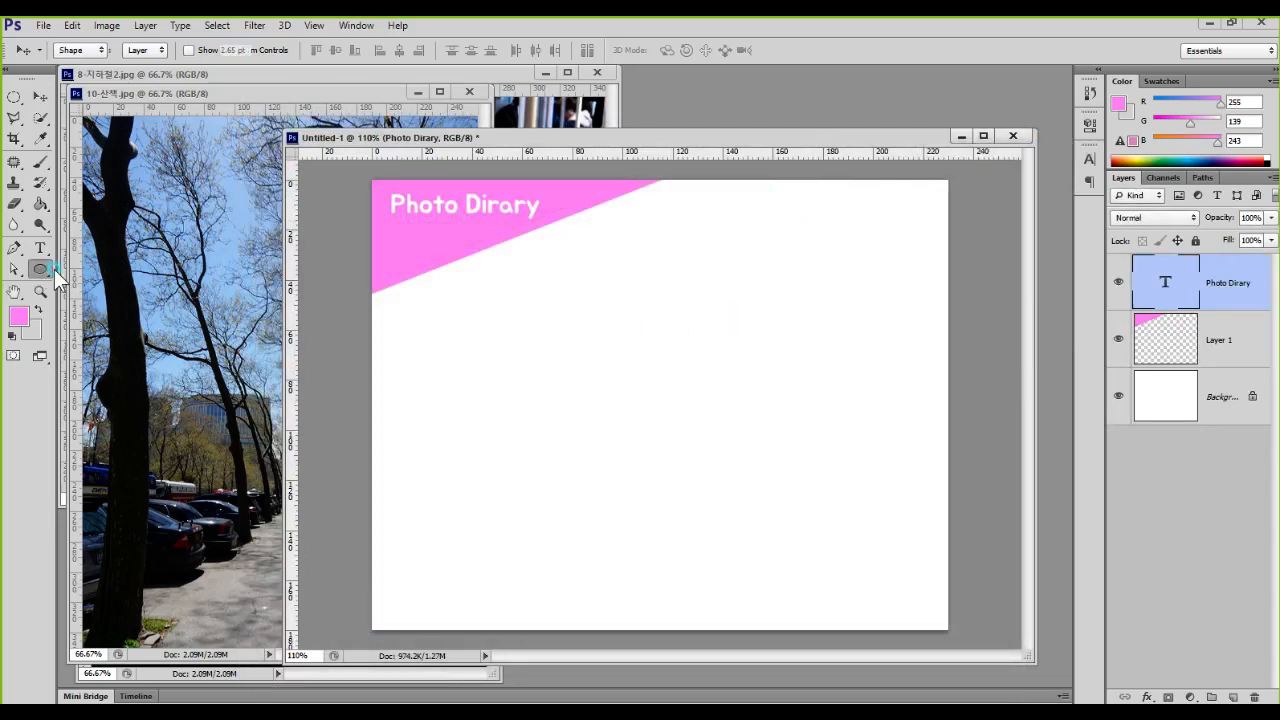
pyautogui.rightClick(47, 269)
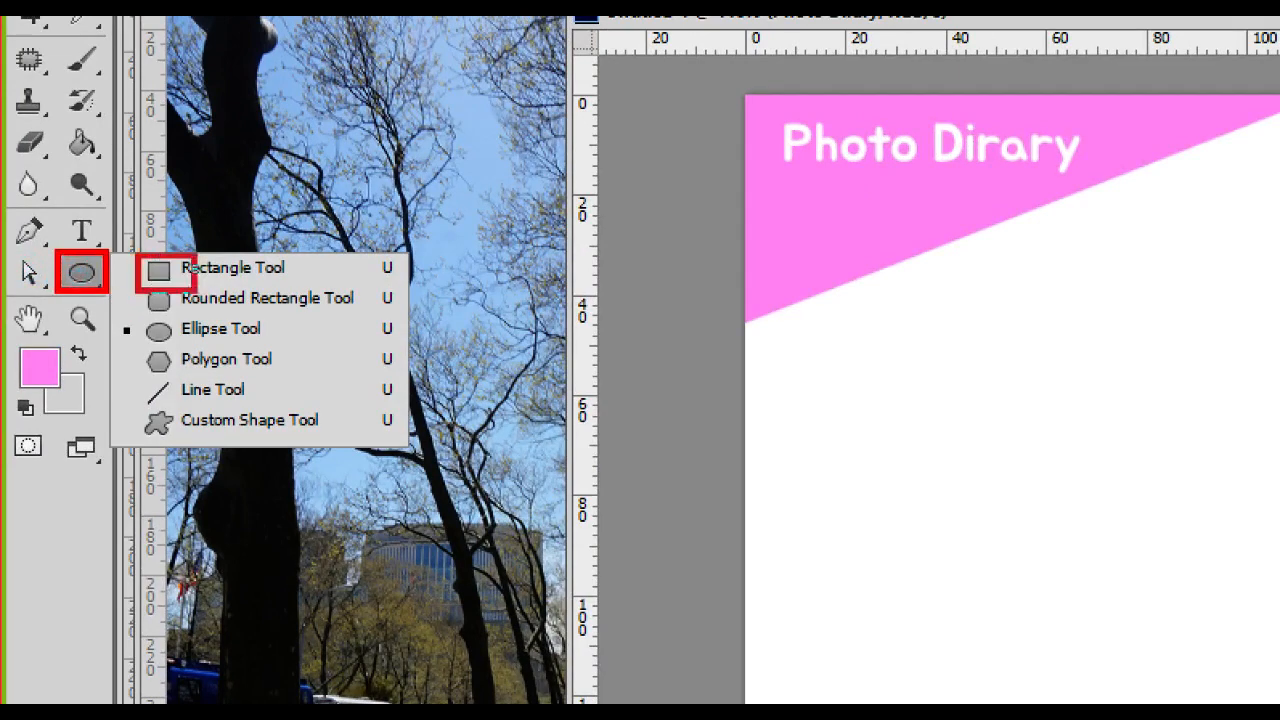
pyautogui.click(357, 277)
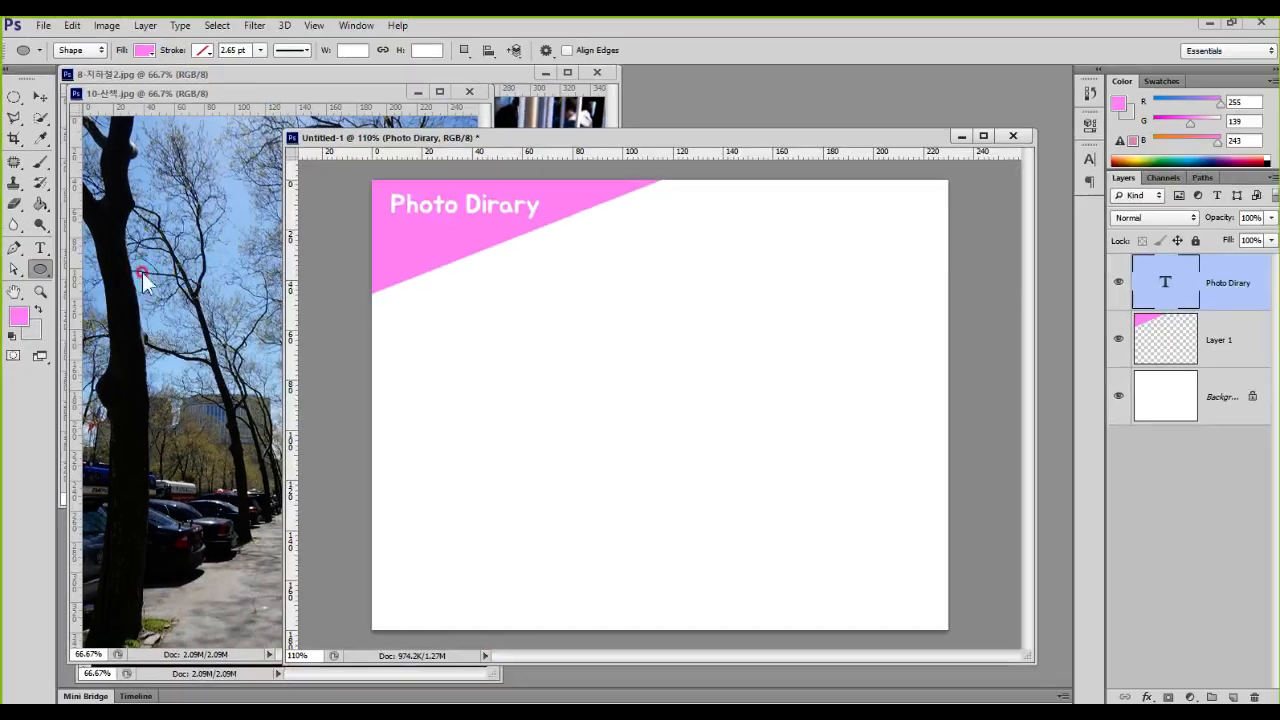
pyautogui.click(45, 267)
pyautogui.click(100, 263)
pyautogui.moveTo(391, 318); pyautogui.dragTo(576, 562)
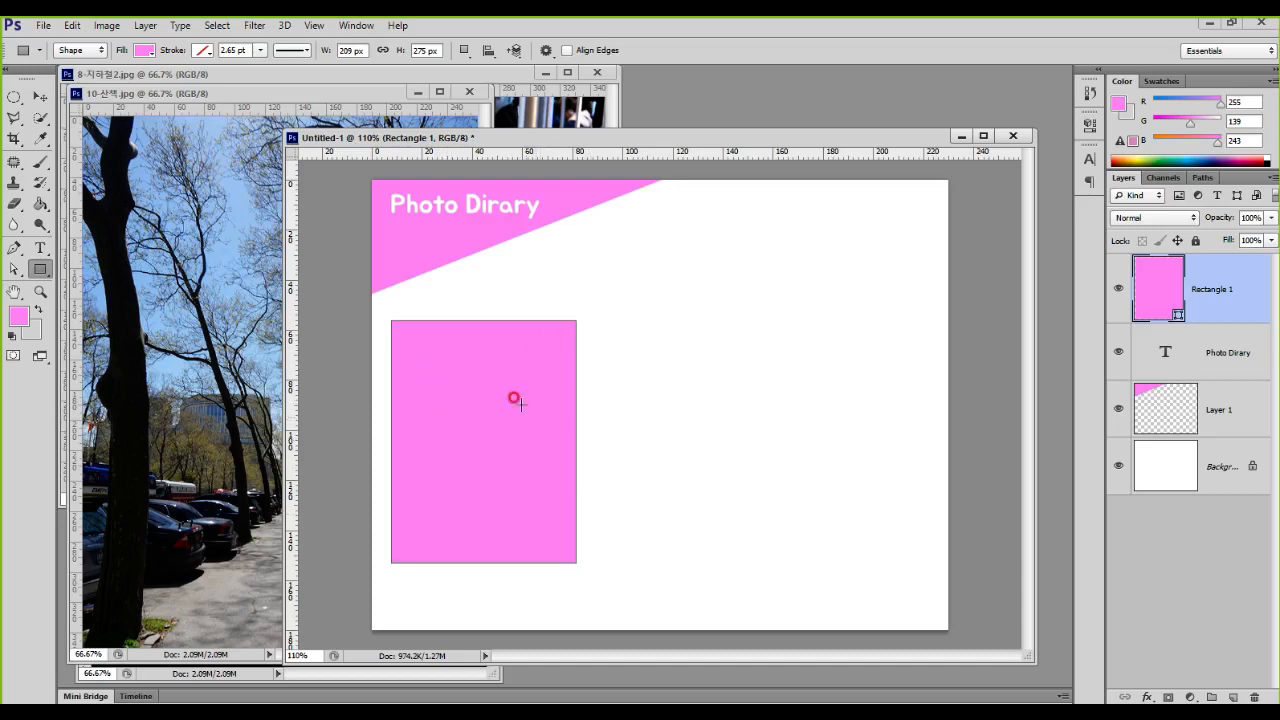
pyautogui.moveTo(465, 343)
pyautogui.mouseDown()
pyautogui.moveTo(424, 409)
pyautogui.moveTo(468, 436)
pyautogui.mouseUp()
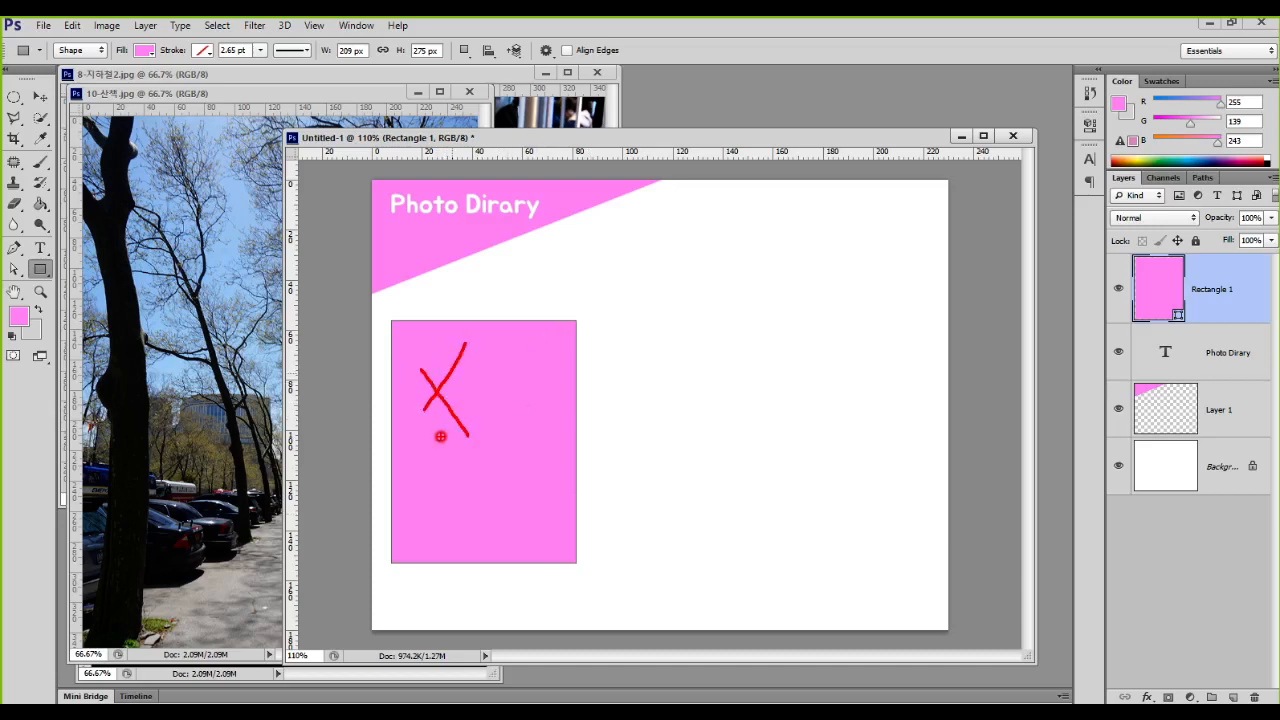
pyautogui.press('Escape')
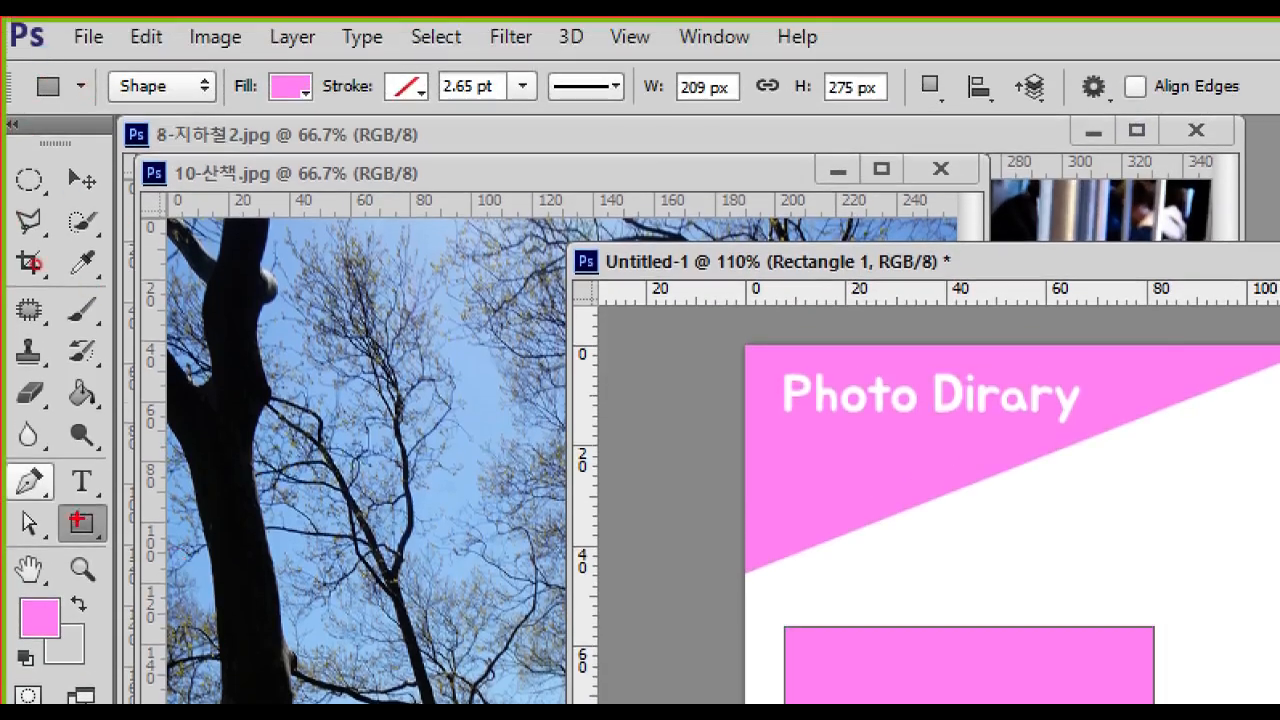
pyautogui.moveTo(41, 445)
pyautogui.mouseDown()
pyautogui.moveTo(50, 500)
pyautogui.moveTo(150, 531)
pyautogui.mouseUp()
pyautogui.moveTo(275, 122); pyautogui.dragTo(115, 462)
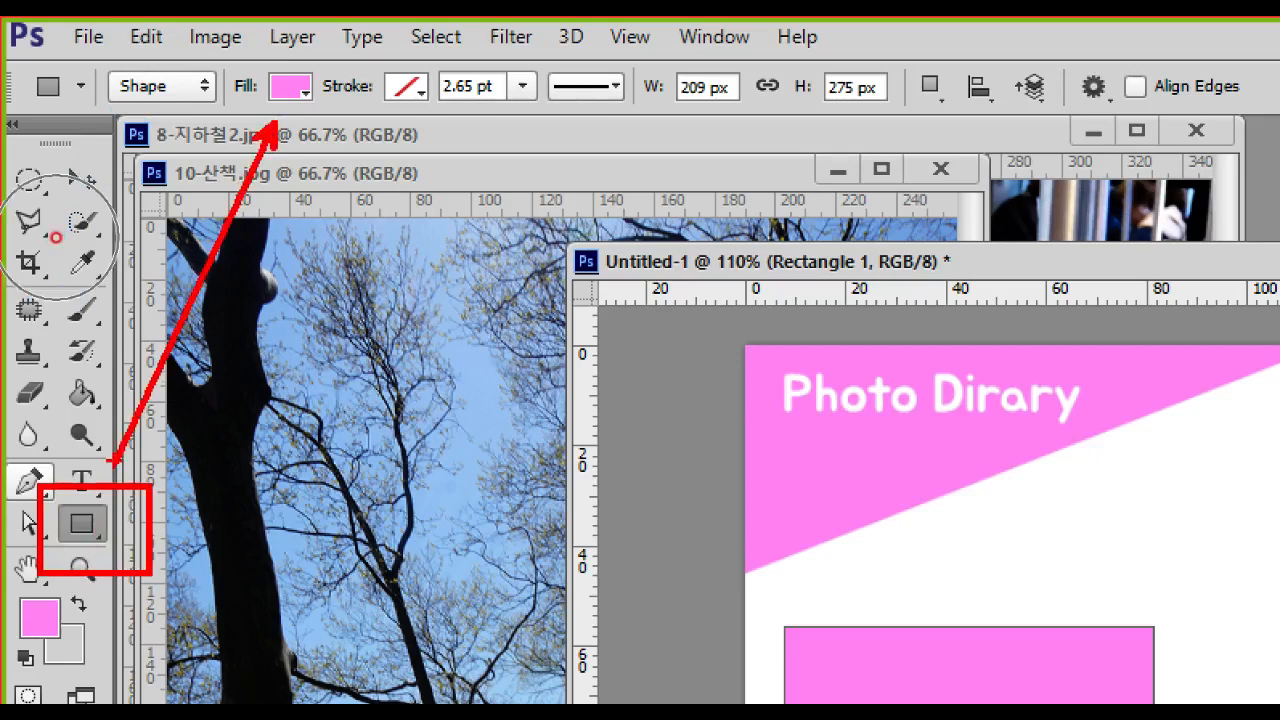
pyautogui.moveTo(229, 62)
pyautogui.mouseDown()
pyautogui.moveTo(245, 112)
pyautogui.moveTo(322, 116)
pyautogui.mouseUp()
pyautogui.moveTo(331, 66)
pyautogui.mouseDown()
pyautogui.moveTo(352, 106)
pyautogui.moveTo(431, 115)
pyautogui.mouseUp()
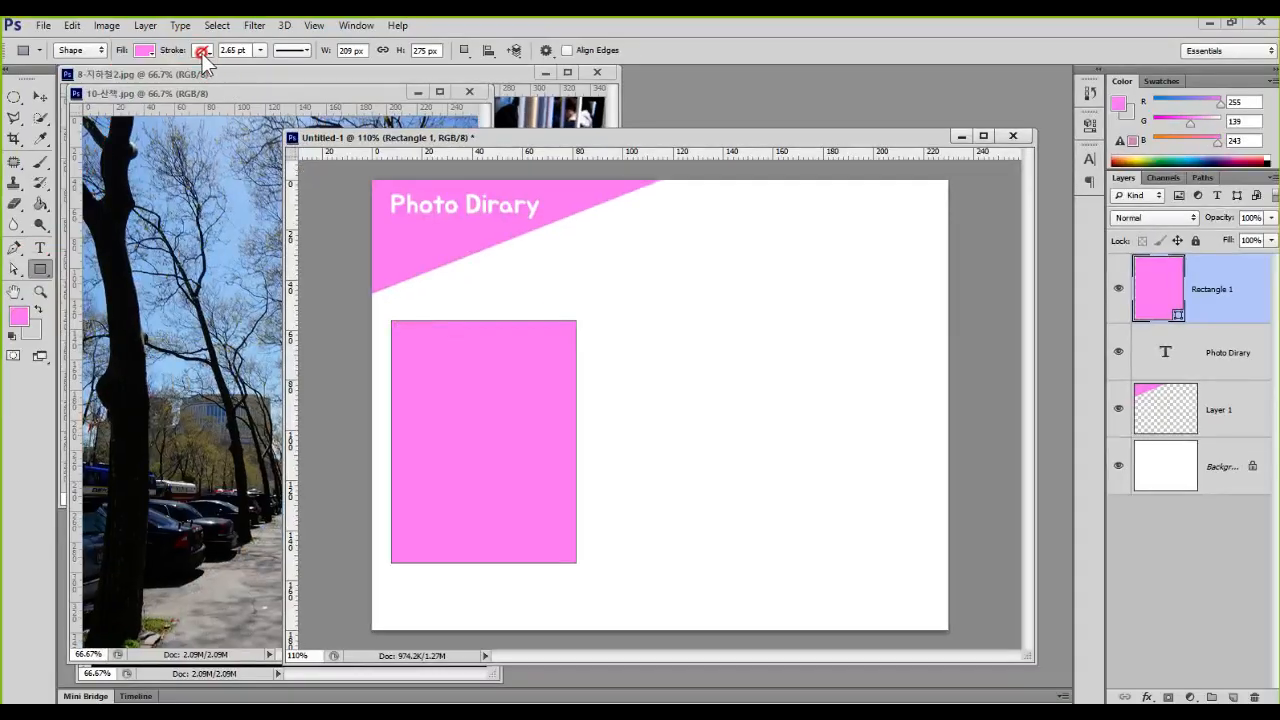
pyautogui.click(404, 90)
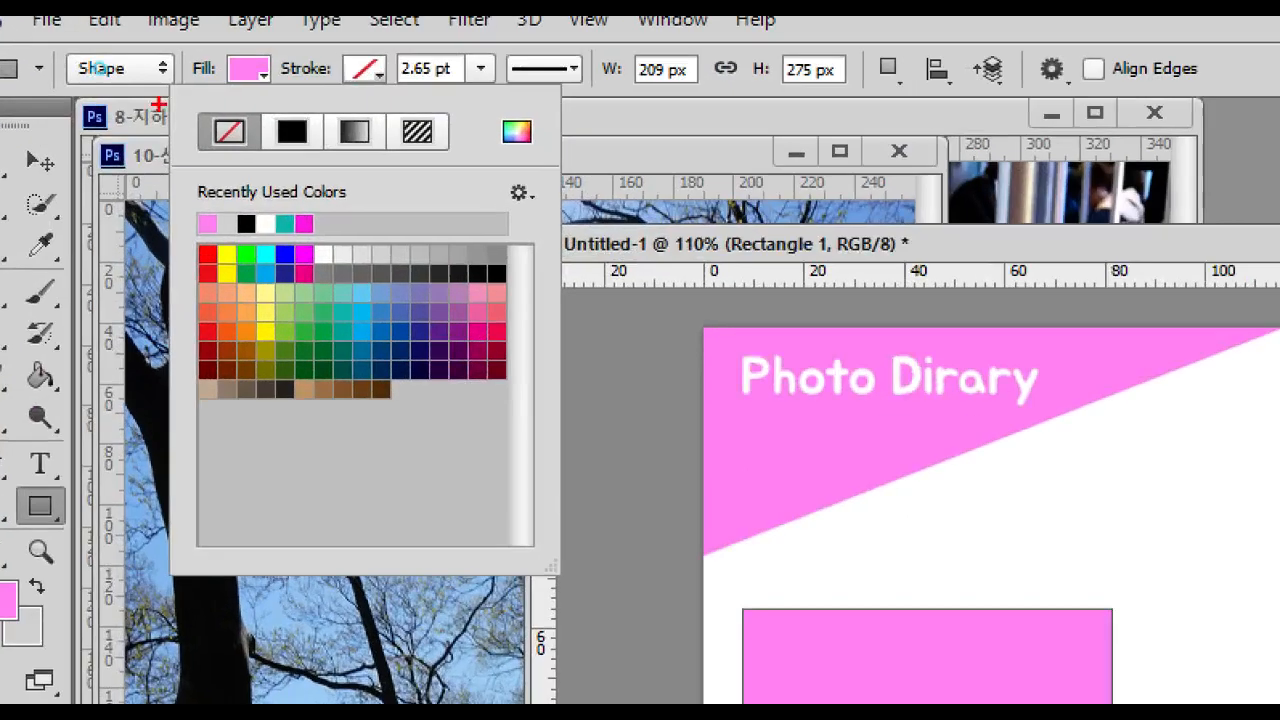
pyautogui.moveTo(120, 71); pyautogui.dragTo(156, 94)
pyautogui.moveTo(400, 44); pyautogui.dragTo(342, 100)
pyautogui.moveTo(345, 52); pyautogui.dragTo(396, 124)
pyautogui.moveTo(283, 68); pyautogui.dragTo(258, 42)
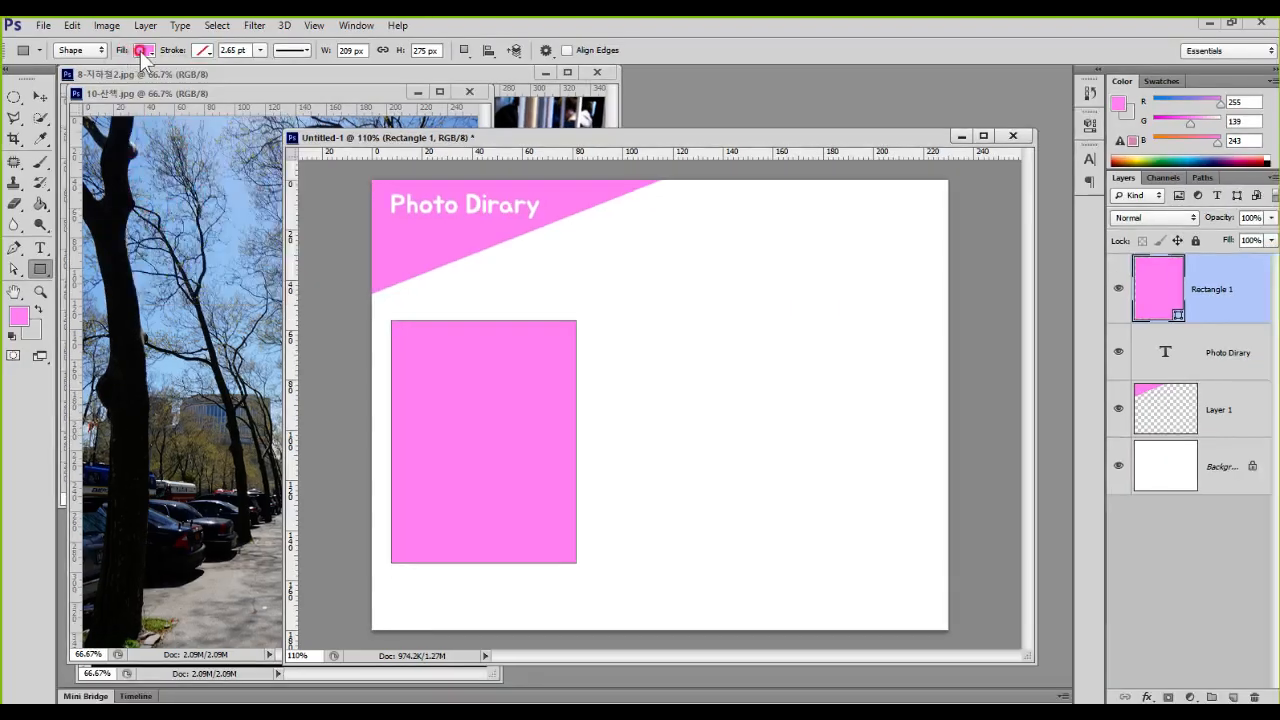
# Step: Change the rectangle's fill to a muted blue swatch
pyautogui.click(247, 68)
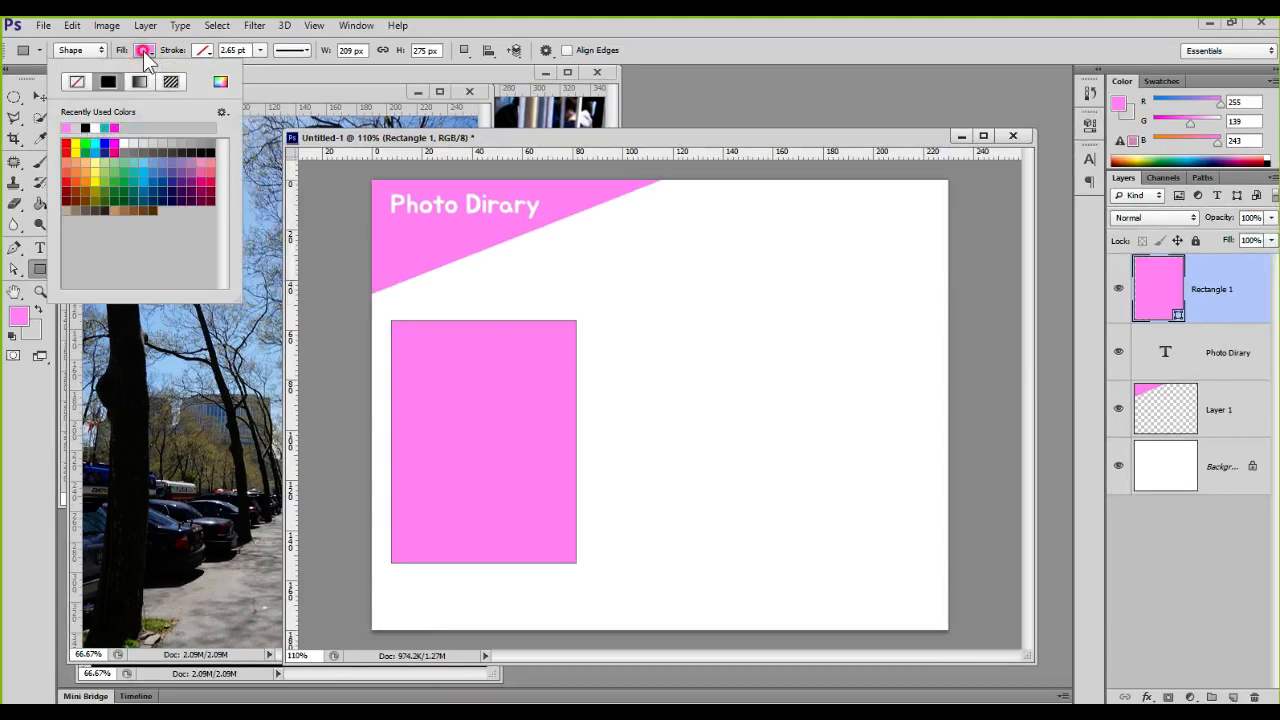
pyautogui.click(157, 163)
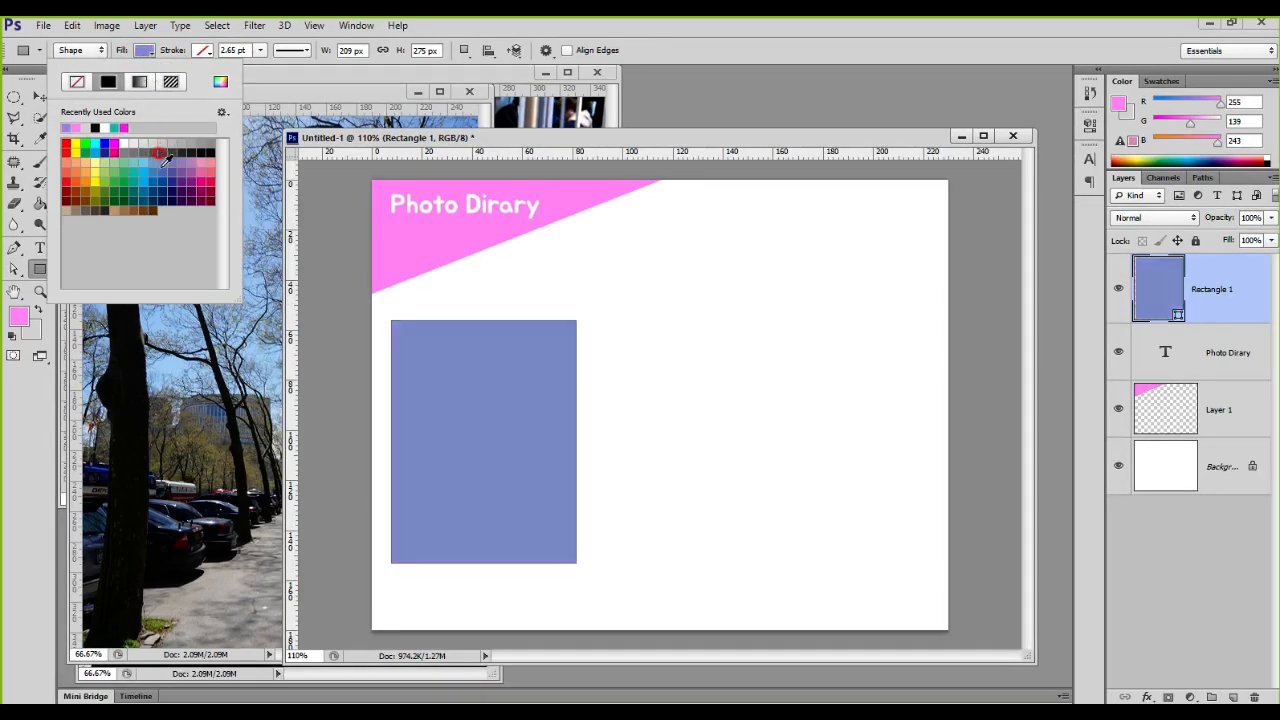
# Step: Duplicate the blue rectangle twice along a horizontal row to its right, leaving narrow equal gaps between the copies
pyautogui.click(33, 108)
pyautogui.click(38, 95)
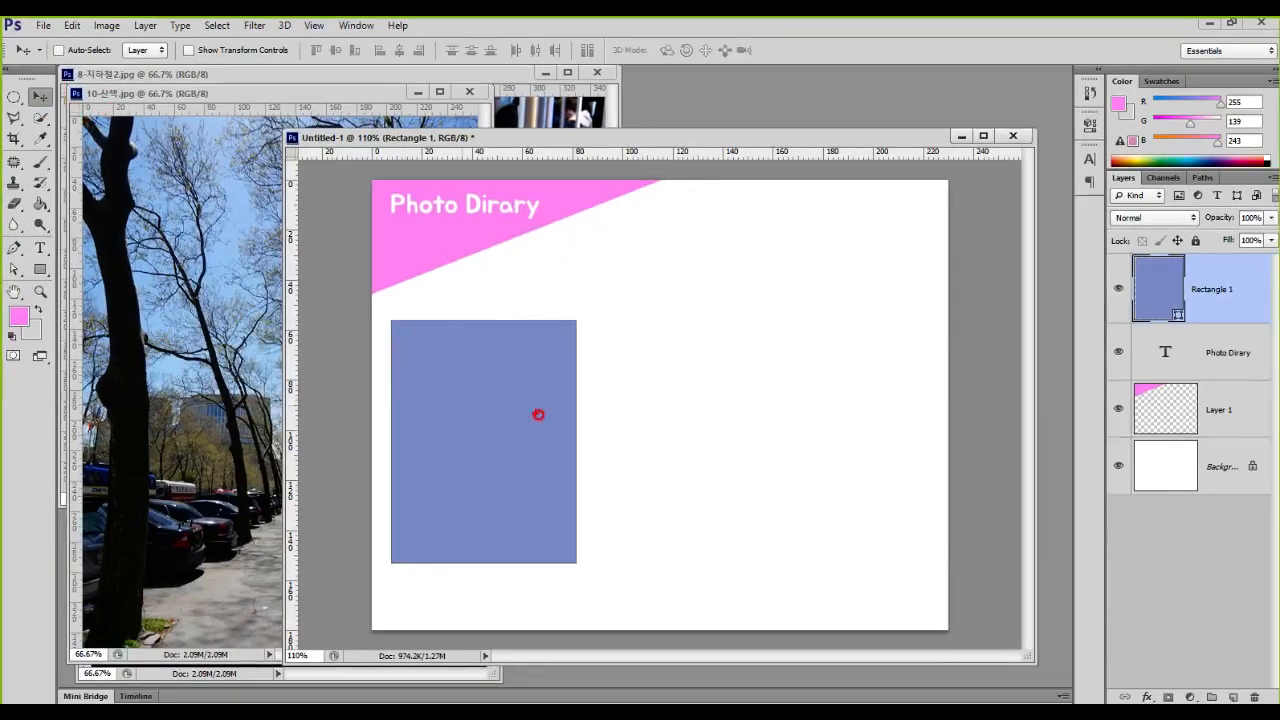
pyautogui.moveTo(556, 447)
pyautogui.mouseDown()
pyautogui.moveTo(489, 507)
pyautogui.moveTo(486, 361)
pyautogui.moveTo(555, 412)
pyautogui.moveTo(534, 404)
pyautogui.moveTo(549, 421)
pyautogui.moveTo(585, 392)
pyautogui.mouseUp()
pyautogui.press('Escape')
pyautogui.moveTo(498, 418); pyautogui.dragTo(836, 405)
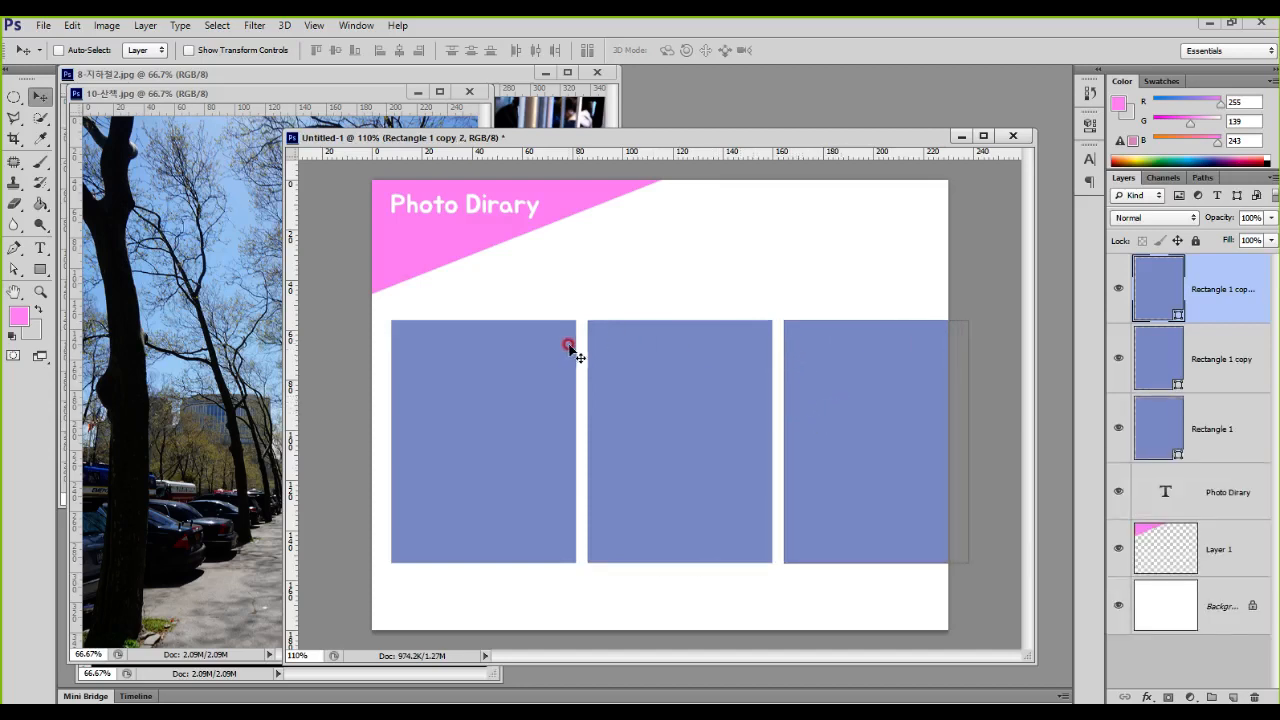
pyautogui.moveTo(941, 279)
pyautogui.mouseDown()
pyautogui.moveTo(956, 327)
pyautogui.moveTo(996, 287)
pyautogui.mouseUp()
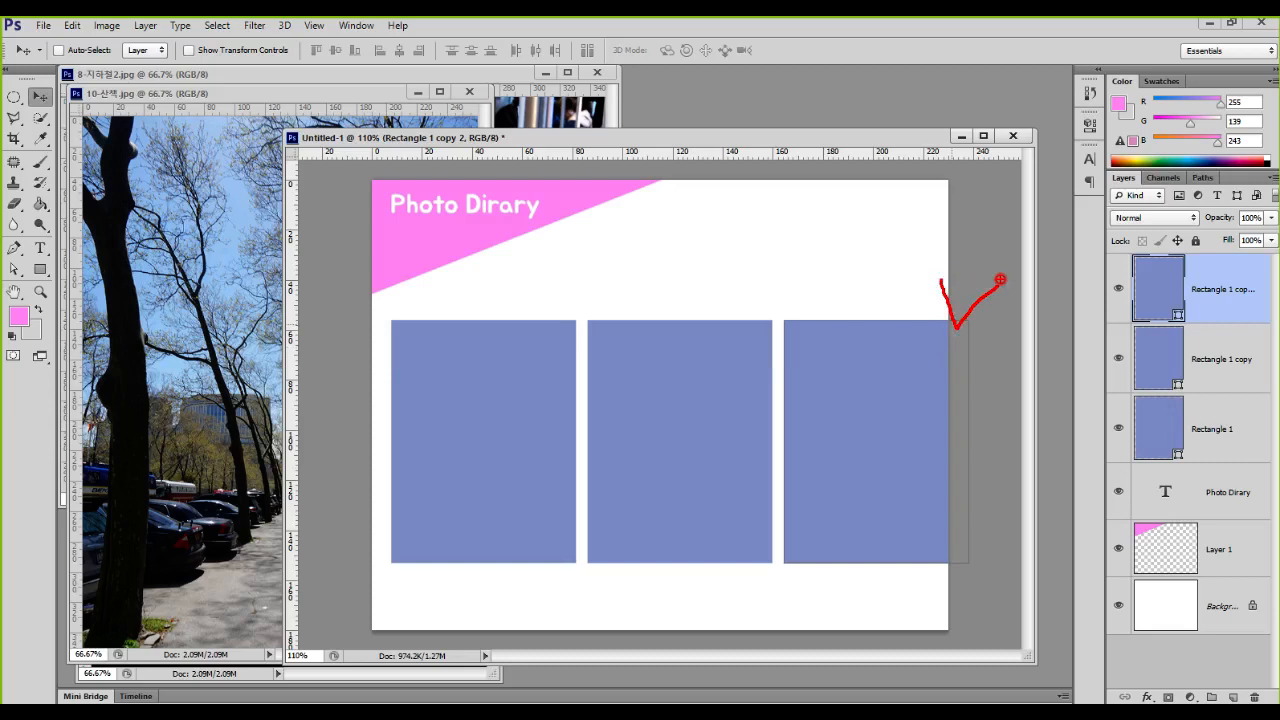
pyautogui.moveTo(561, 357); pyautogui.dragTo(580, 394)
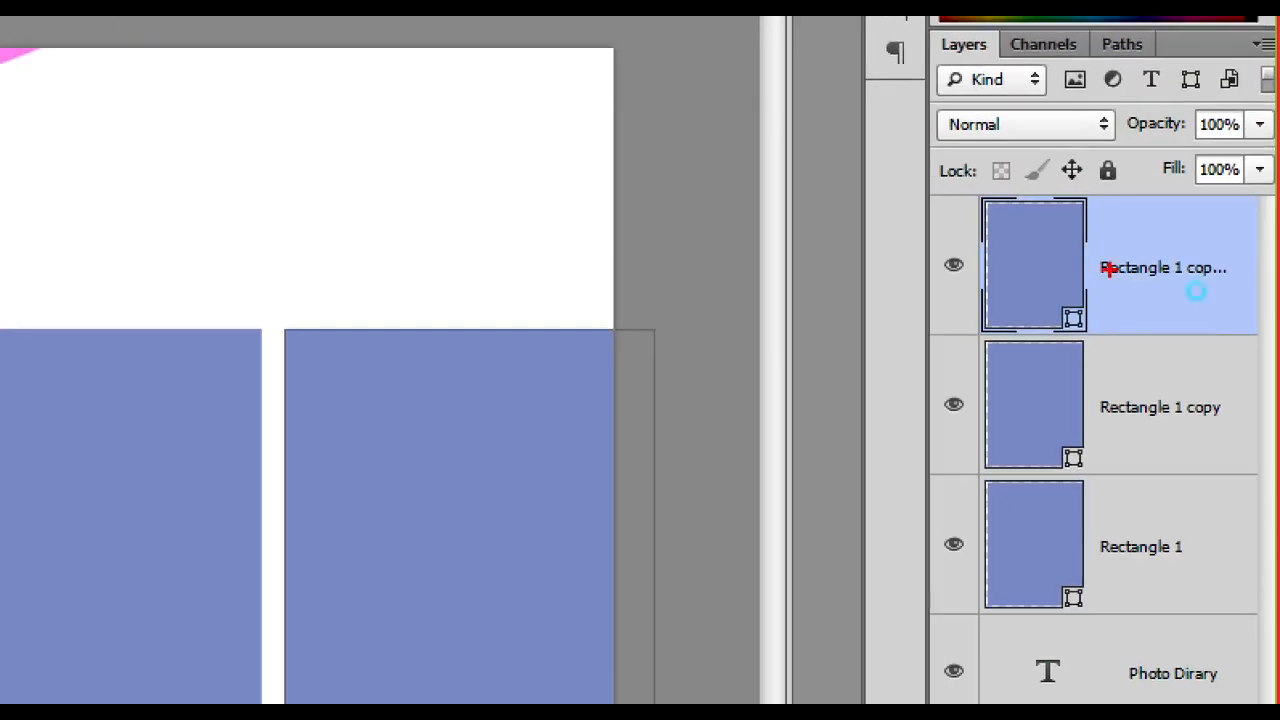
pyautogui.moveTo(1108, 268)
pyautogui.mouseDown()
pyautogui.moveTo(1150, 283)
pyautogui.moveTo(1106, 550)
pyautogui.mouseUp()
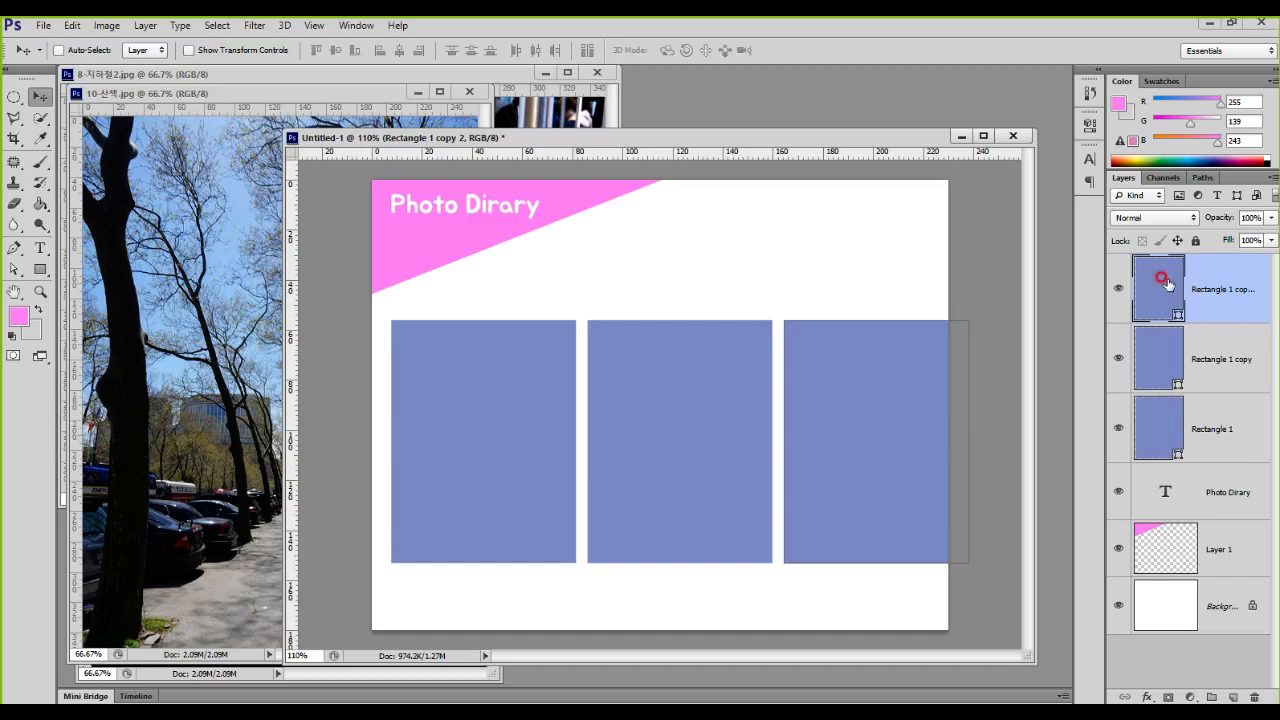
# Step: Select all three rectangle layers and narrow them together from the right side, leaving about an 8 mm margin at the page's right edge
pyautogui.keyDown('shift'); pyautogui.click(1170, 425); pyautogui.keyUp('shift')
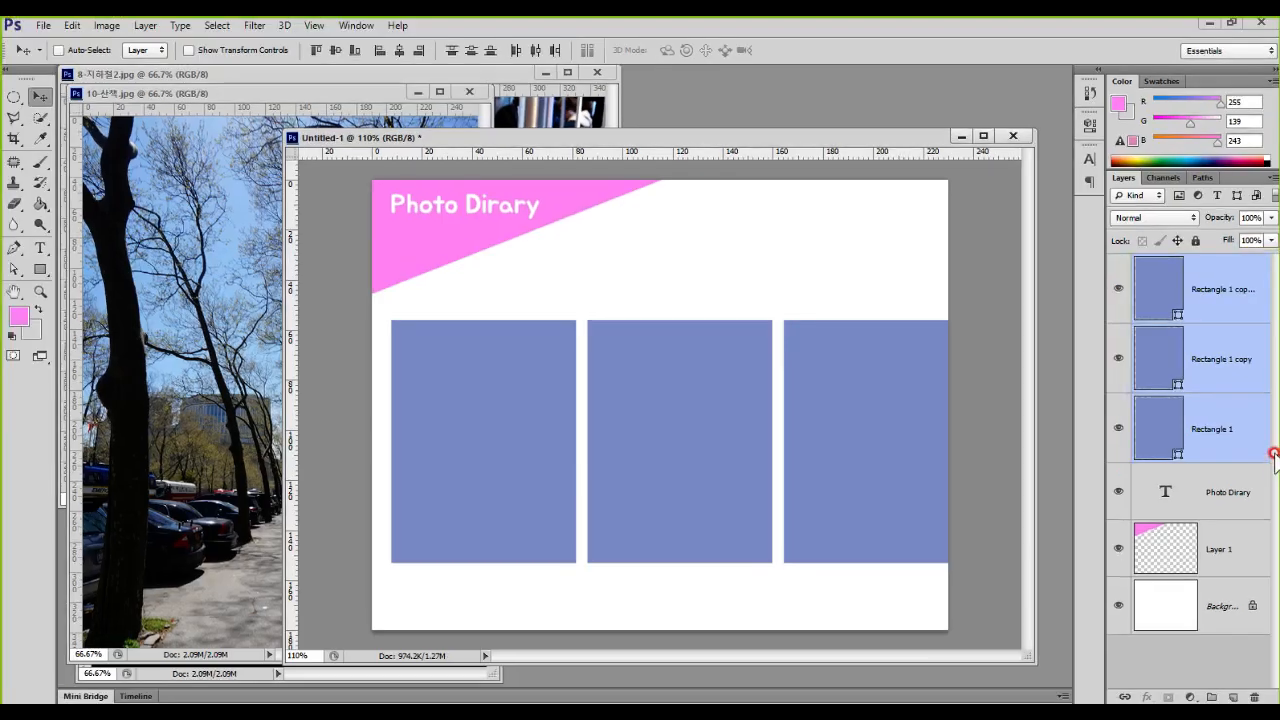
pyautogui.hotkey('ctrl', 't')
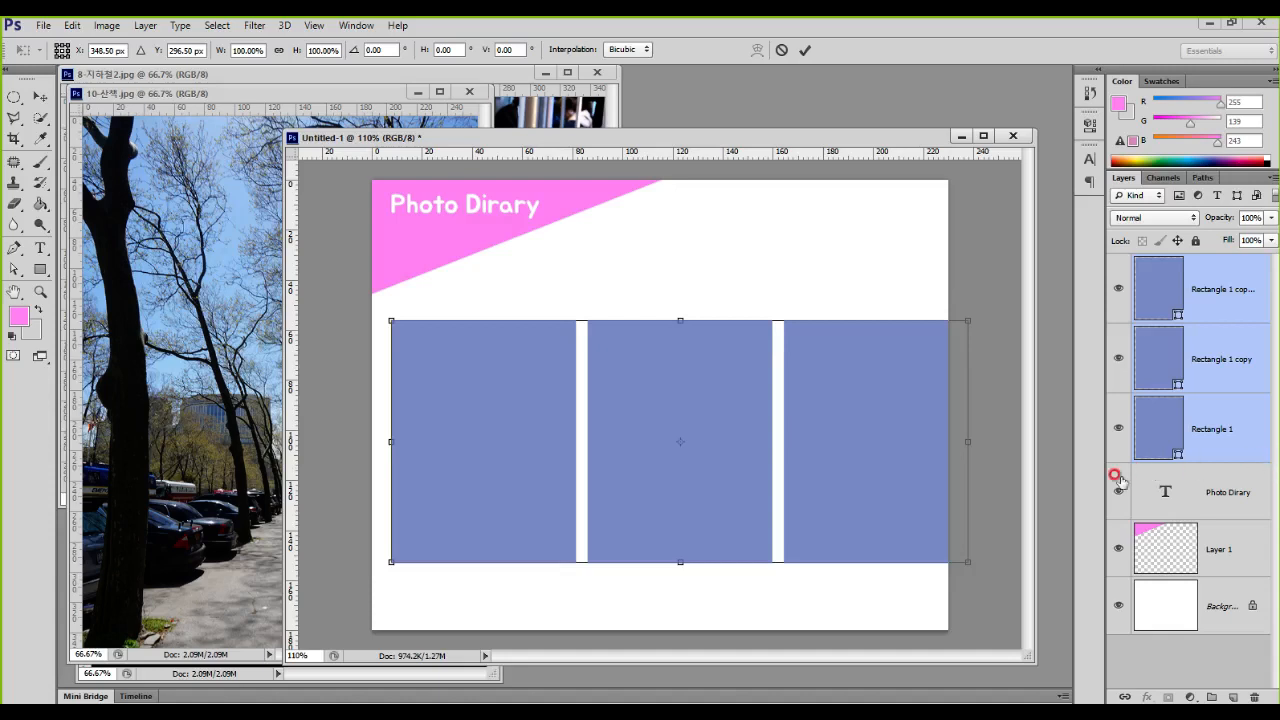
pyautogui.moveTo(965, 440); pyautogui.dragTo(923, 441)
pyautogui.press('Return')
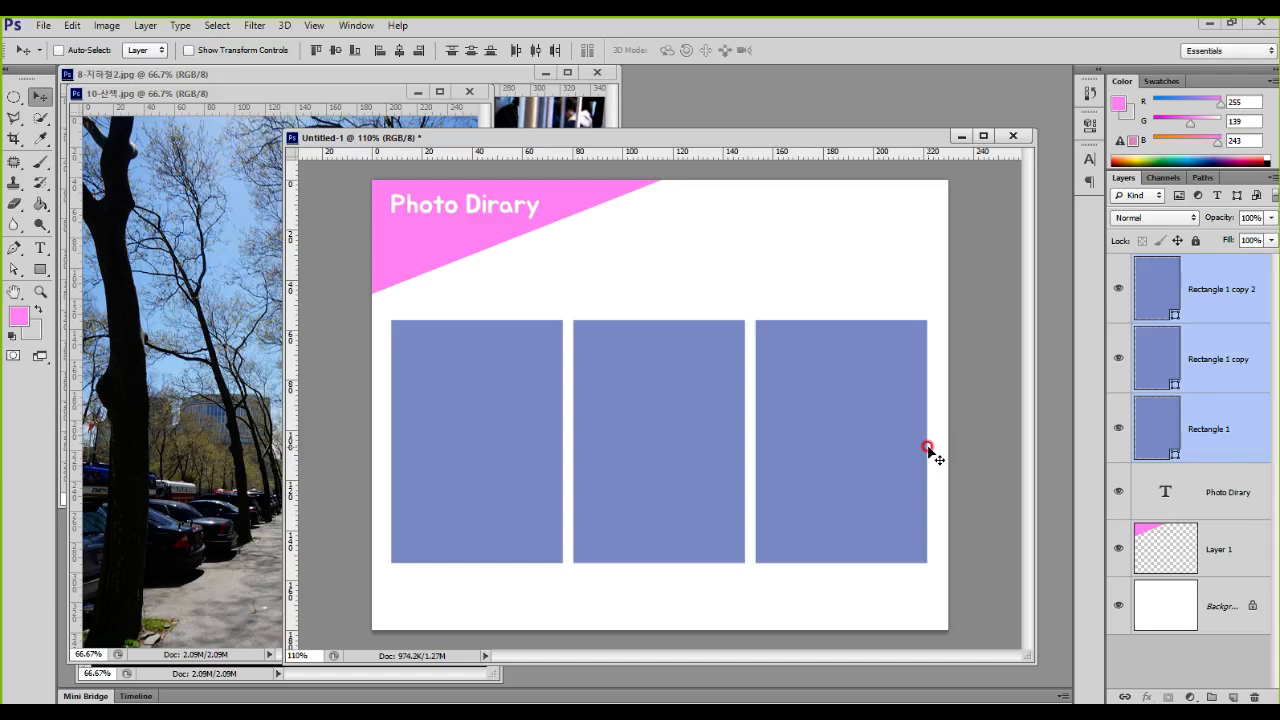
pyautogui.click(226, 370)
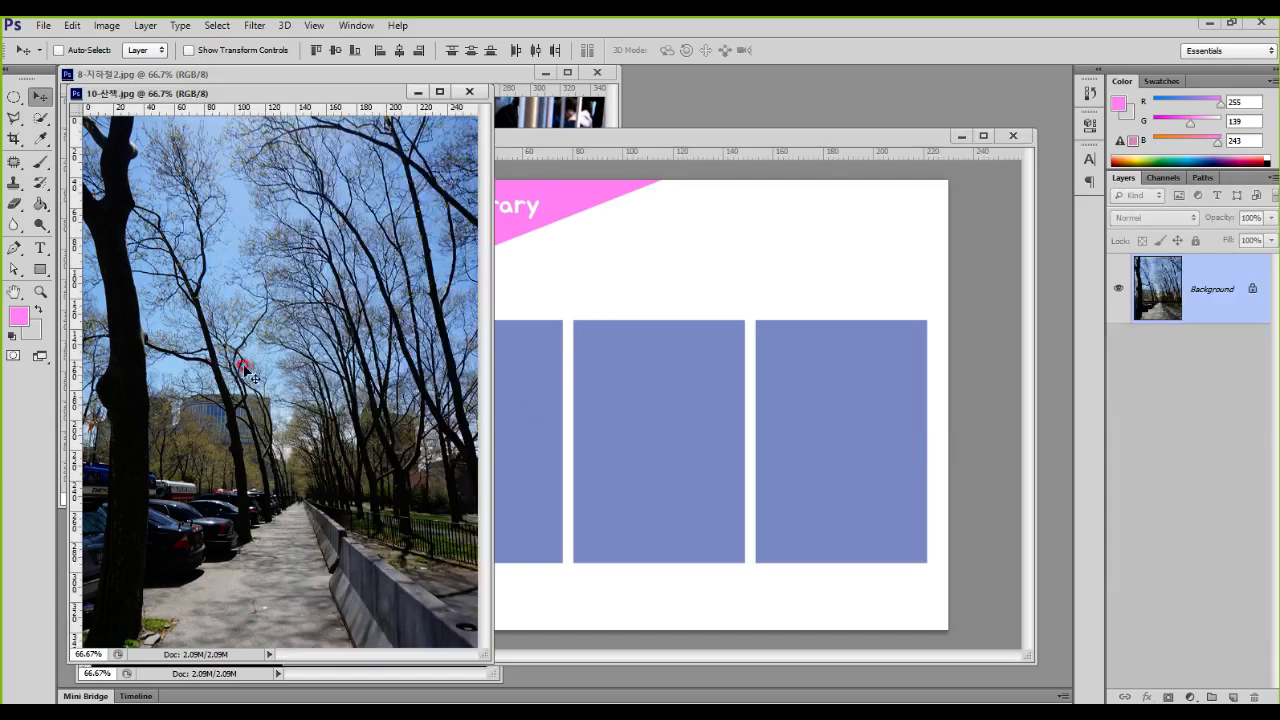
pyautogui.moveTo(163, 273); pyautogui.dragTo(362, 517)
pyautogui.moveTo(308, 402)
pyautogui.mouseDown()
pyautogui.moveTo(621, 418)
pyautogui.moveTo(617, 446)
pyautogui.mouseUp()
pyautogui.moveTo(168, 263)
pyautogui.mouseDown()
pyautogui.moveTo(308, 237)
pyautogui.moveTo(370, 270)
pyautogui.moveTo(402, 342)
pyautogui.moveTo(375, 482)
pyautogui.mouseUp()
pyautogui.moveTo(966, 420)
pyautogui.mouseDown()
pyautogui.moveTo(866, 423)
pyautogui.moveTo(762, 461)
pyautogui.mouseUp()
pyautogui.moveTo(367, 361)
pyautogui.mouseDown()
pyautogui.moveTo(326, 353)
pyautogui.moveTo(300, 360)
pyautogui.moveTo(321, 393)
pyautogui.mouseUp()
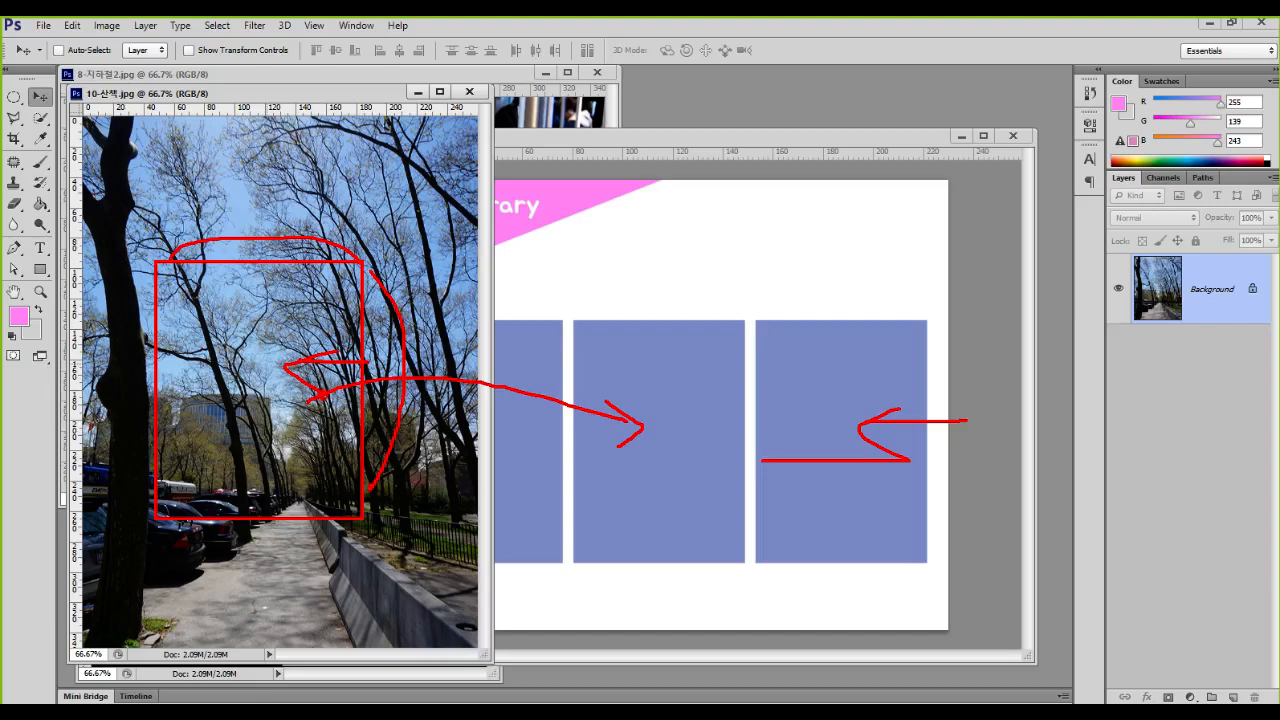
pyautogui.press('Escape')
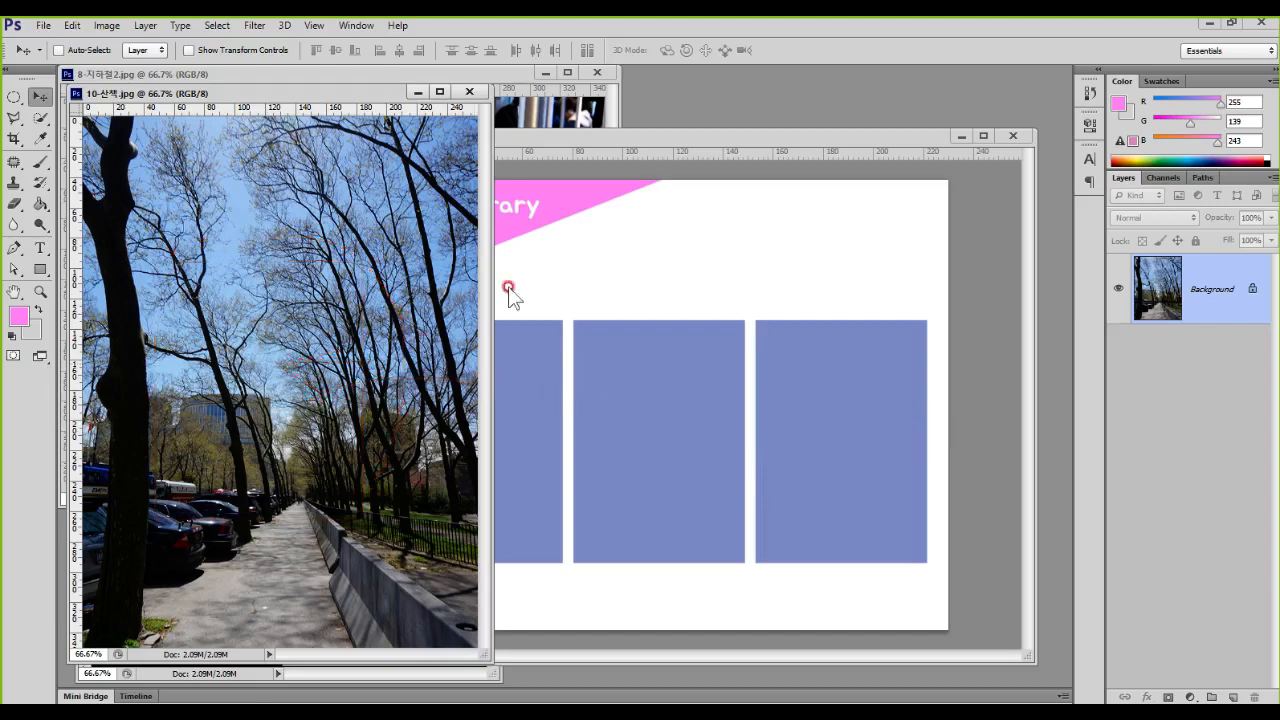
pyautogui.click(680, 283)
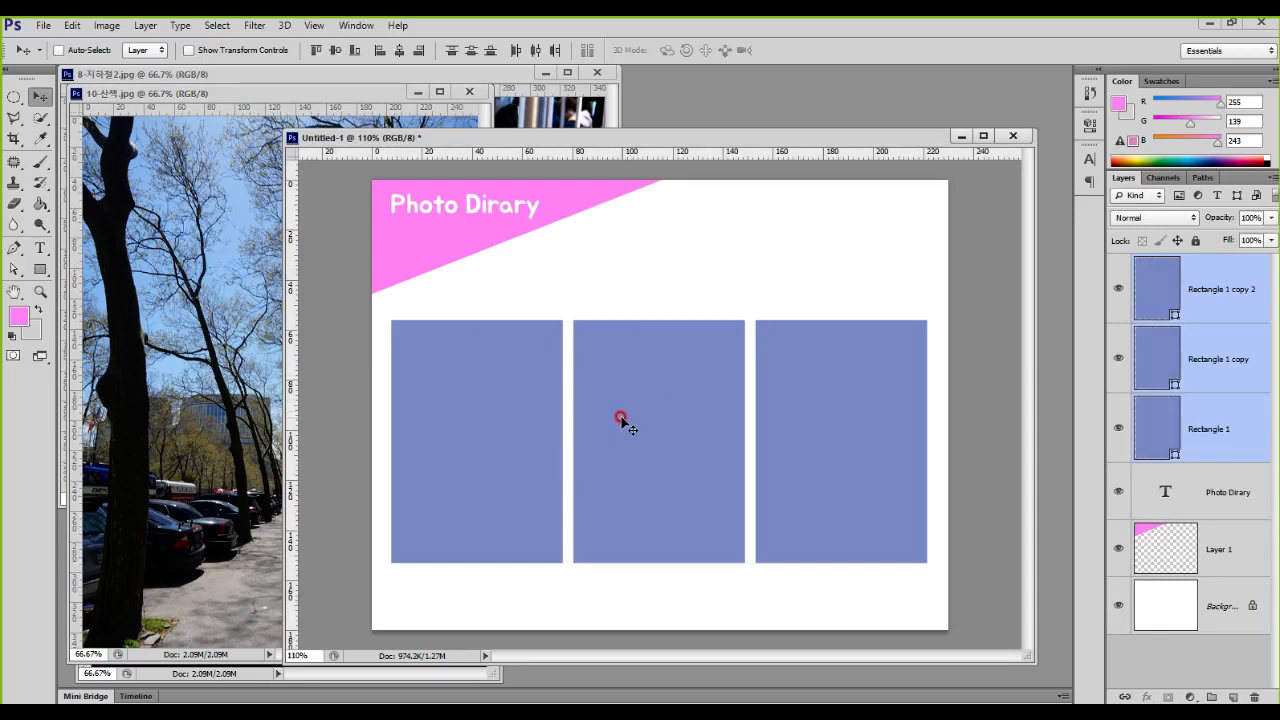
# Step: Copy the subway photo from 8-지하철2.jpg into the diary document above the rectangles and hide its new layer
pyautogui.click(540, 113)
pyautogui.moveTo(393, 274); pyautogui.dragTo(665, 285)
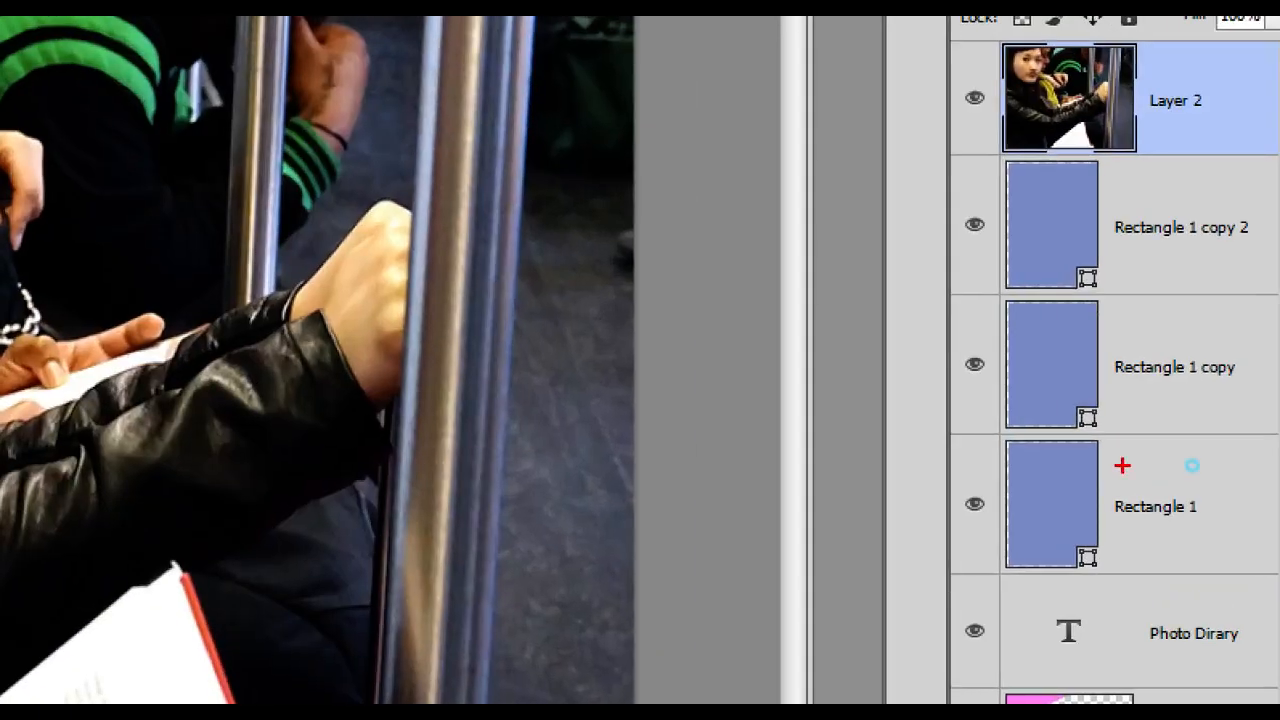
pyautogui.moveTo(1200, 486)
pyautogui.mouseDown()
pyautogui.moveTo(1105, 458)
pyautogui.moveTo(1160, 525)
pyautogui.mouseUp()
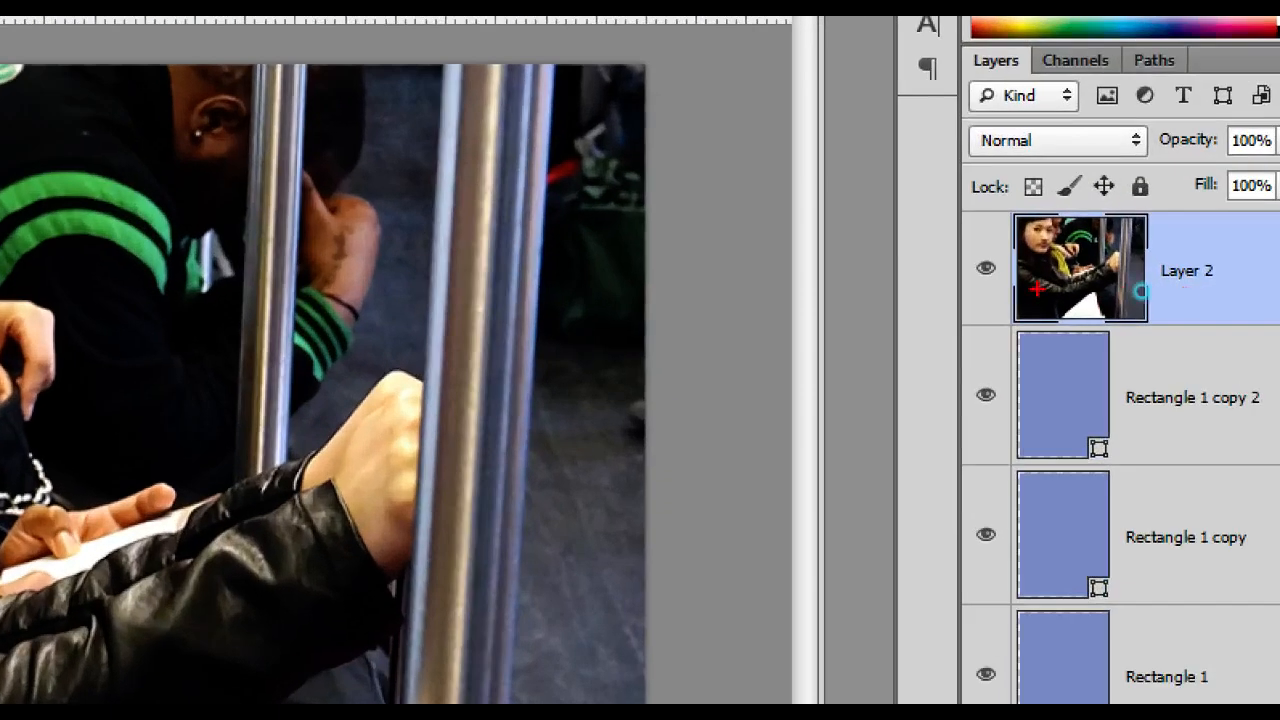
pyautogui.moveTo(1009, 270)
pyautogui.mouseDown()
pyautogui.moveTo(957, 276)
pyautogui.moveTo(1030, 292)
pyautogui.mouseUp()
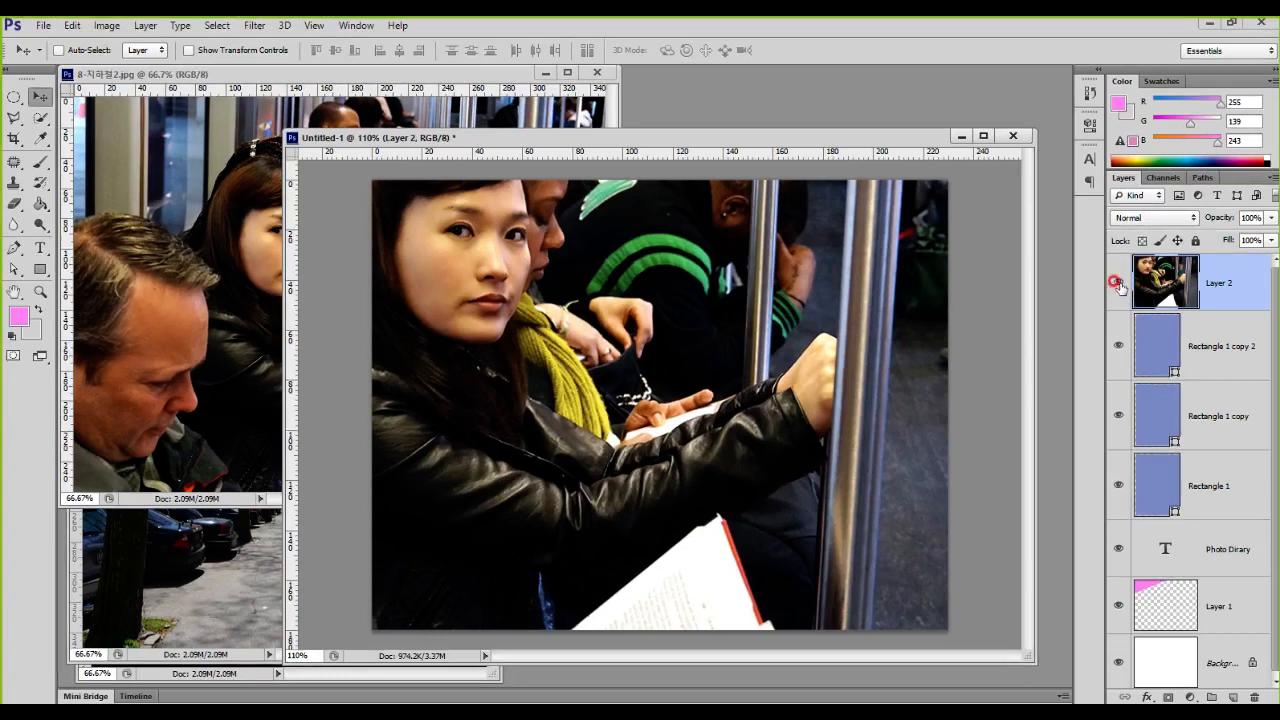
pyautogui.click(986, 268)
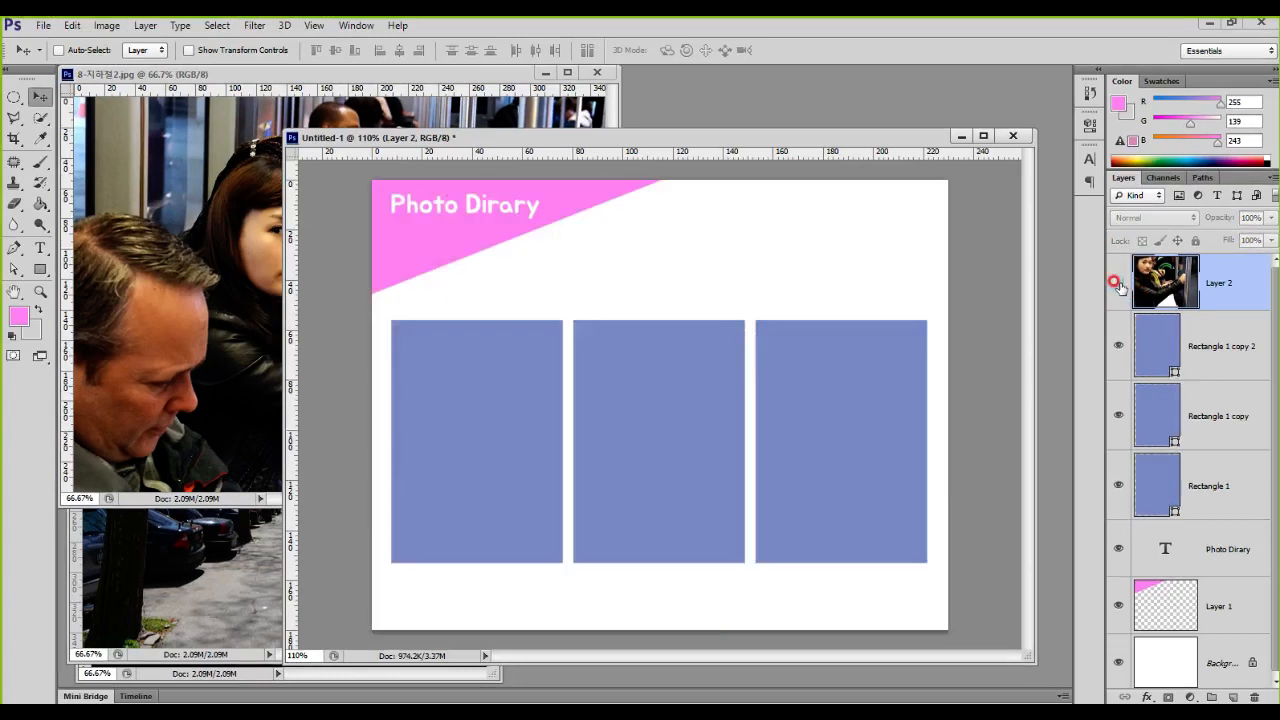
# Step: Toggle the visibility of each rectangle layer off and on to identify which frame on the page it belongs to
pyautogui.moveTo(510, 395)
pyautogui.mouseDown()
pyautogui.moveTo(510, 438)
pyautogui.moveTo(440, 383)
pyautogui.moveTo(562, 510)
pyautogui.moveTo(1084, 439)
pyautogui.moveTo(1029, 456)
pyautogui.moveTo(1069, 373)
pyautogui.moveTo(1094, 487)
pyautogui.mouseUp()
pyautogui.press('Escape')
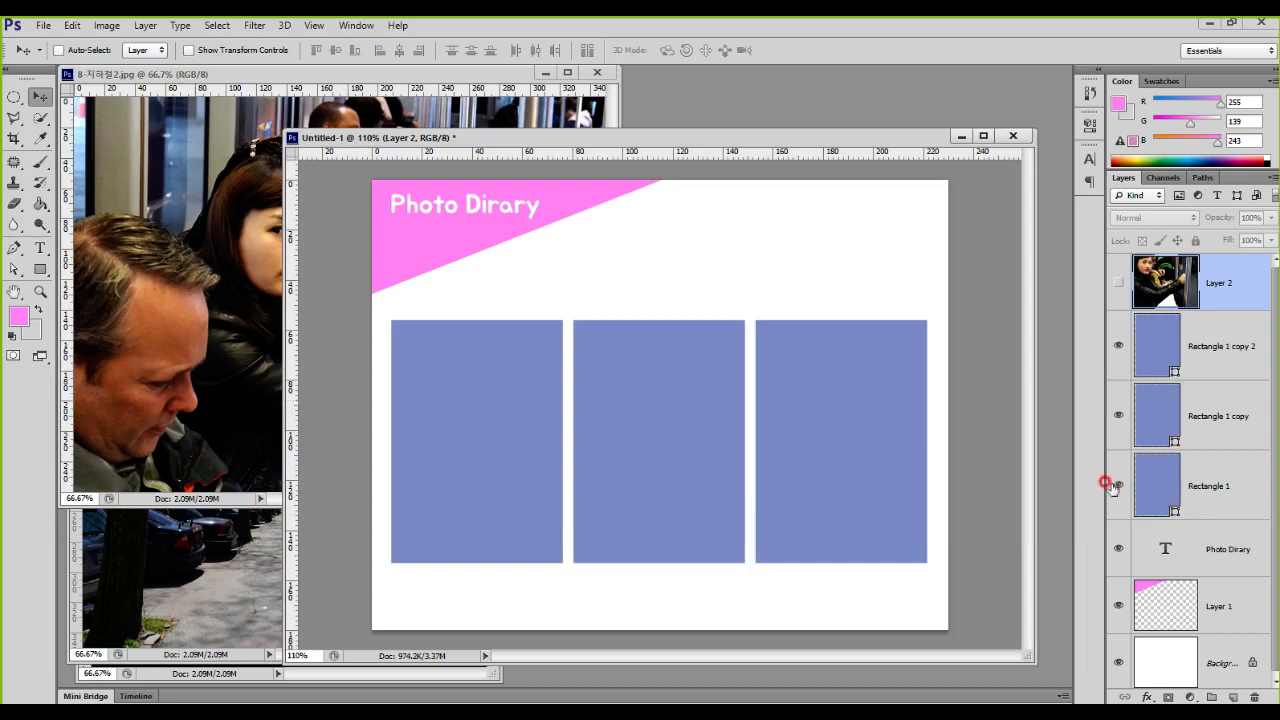
pyautogui.click(1117, 486)
pyautogui.click(1117, 486)
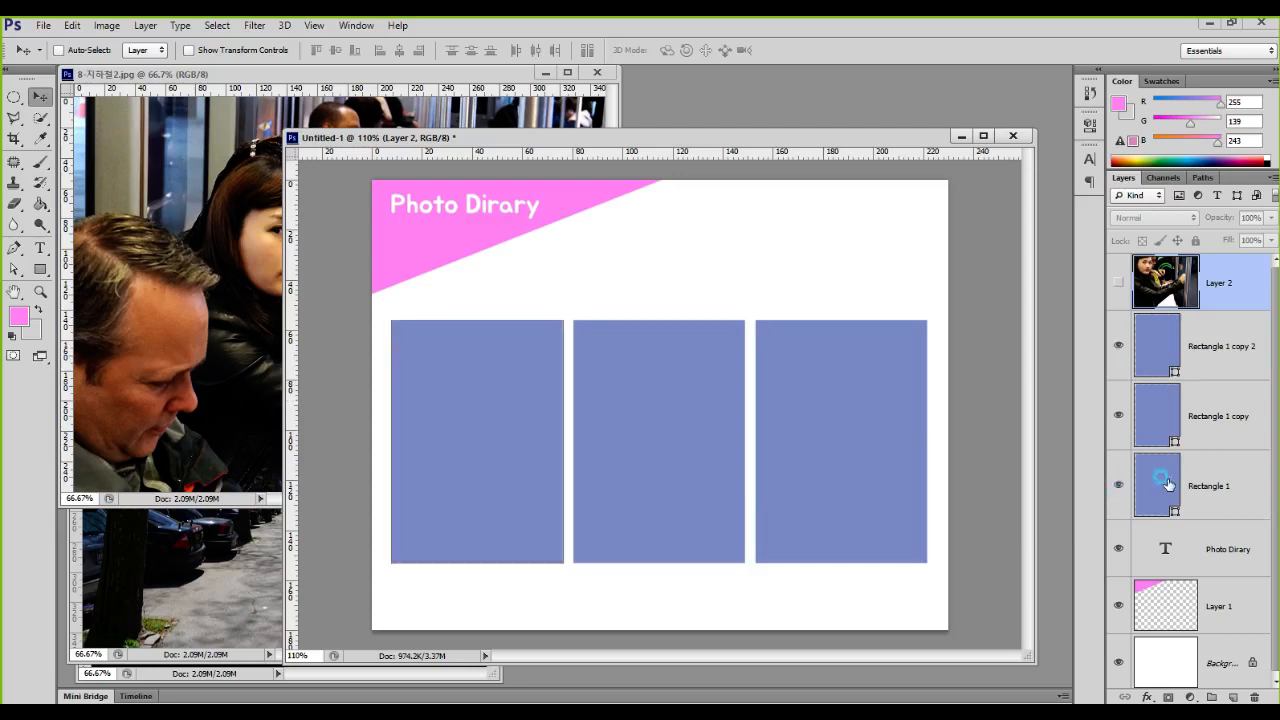
pyautogui.click(1168, 484)
pyautogui.click(1117, 486)
pyautogui.click(1117, 486)
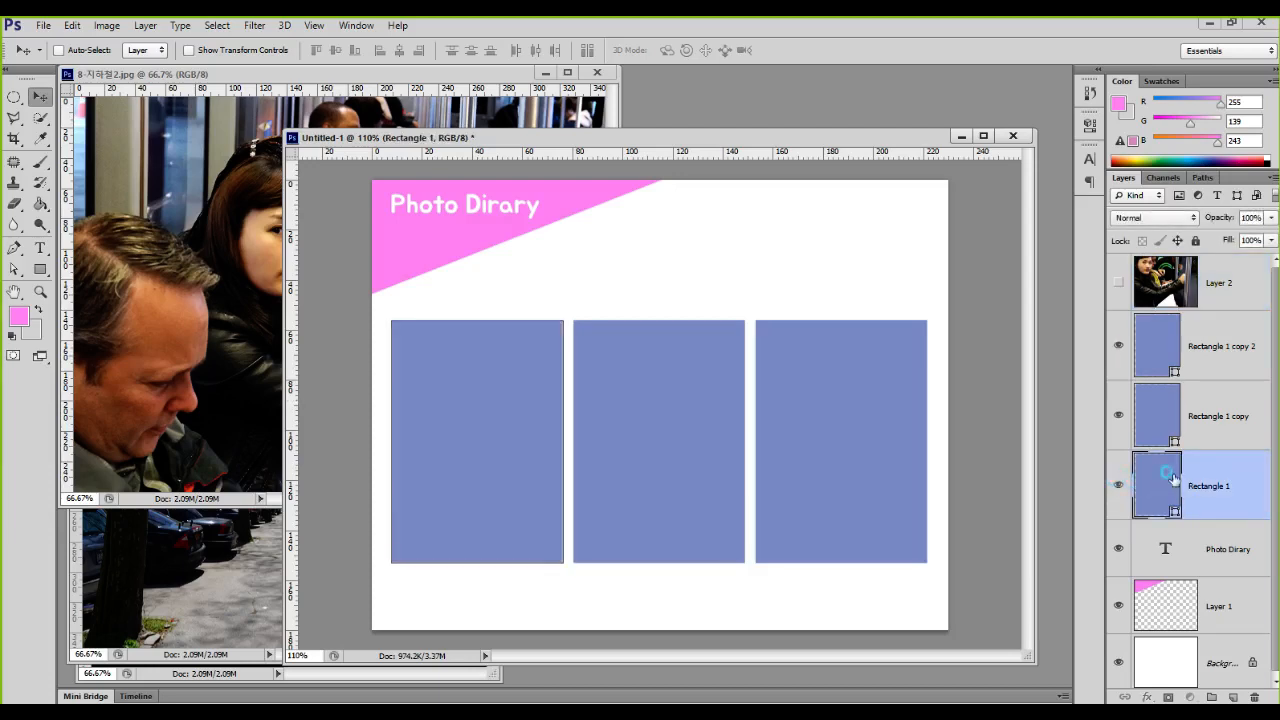
pyautogui.click(1158, 412)
pyautogui.click(1118, 415)
pyautogui.click(1118, 415)
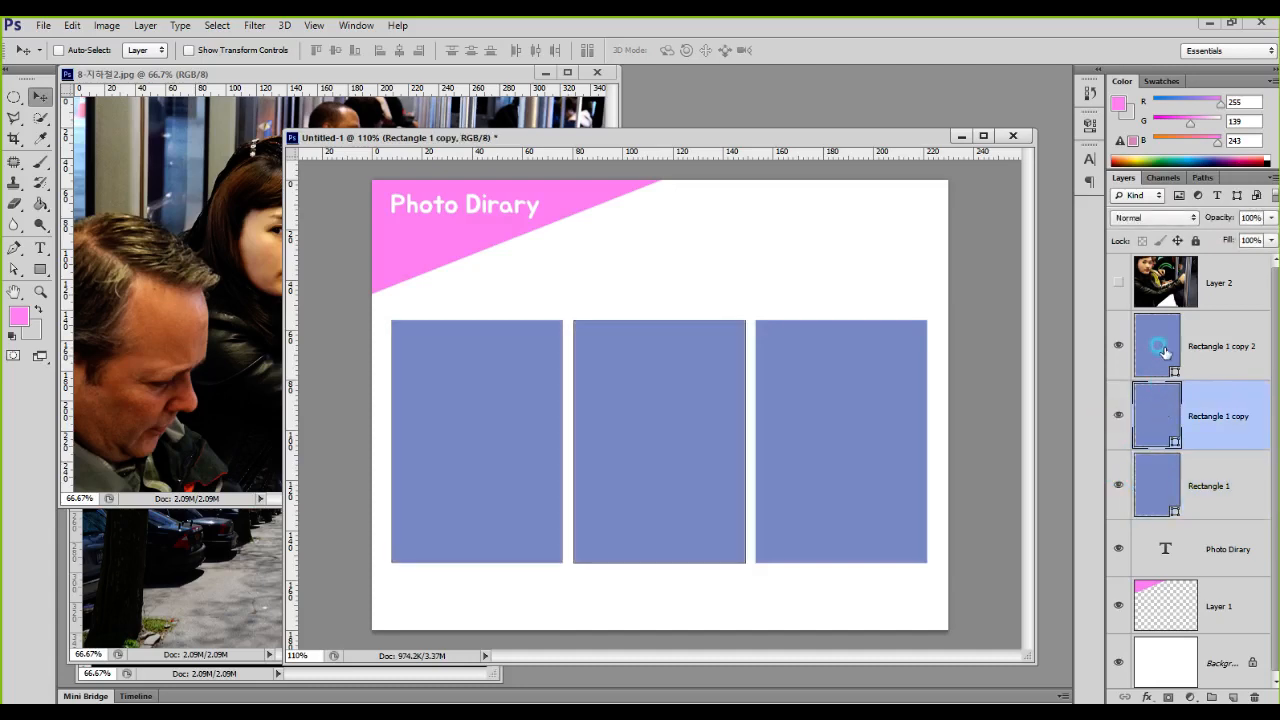
pyautogui.click(1163, 365)
pyautogui.click(1118, 345)
pyautogui.click(1118, 345)
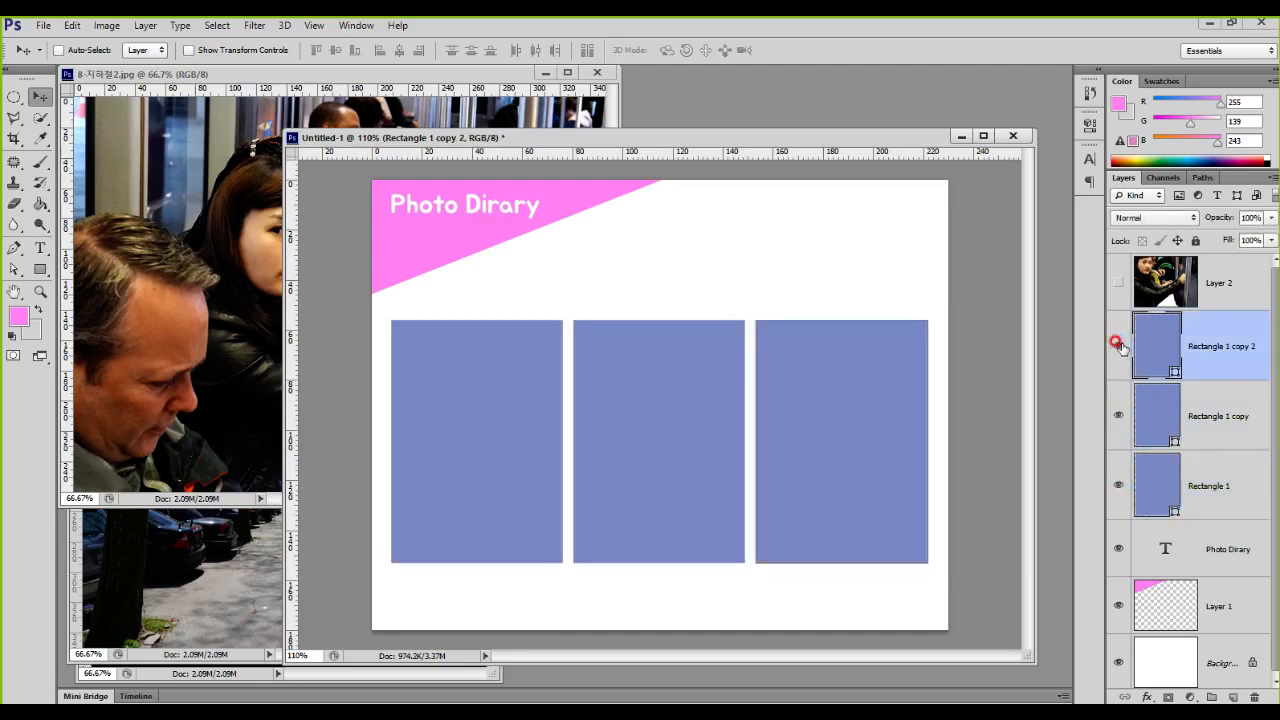
# Step: Move the hidden subway photo layer directly above the Rectangle 1 layer, below the other two rectangles
pyautogui.moveTo(1178, 296); pyautogui.dragTo(1233, 488)
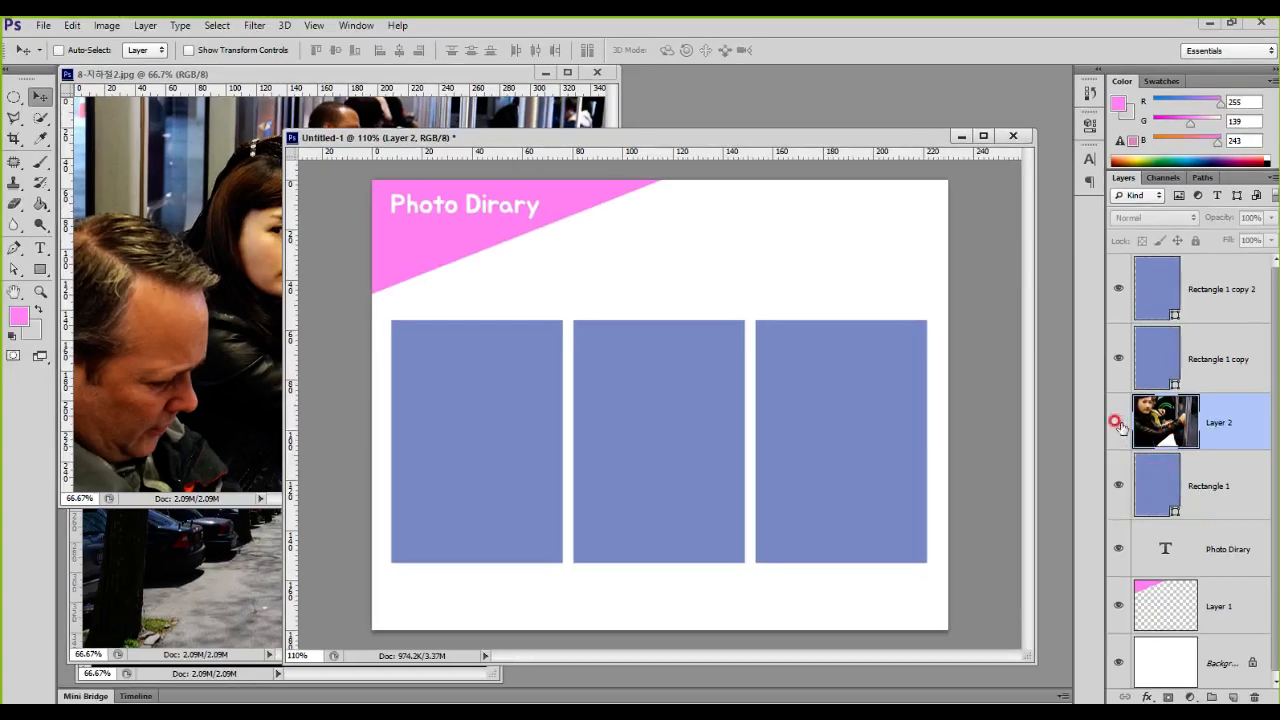
# Step: Show the subway photo layer and clip it to the Rectangle 1 layer below it
pyautogui.click(1118, 422)
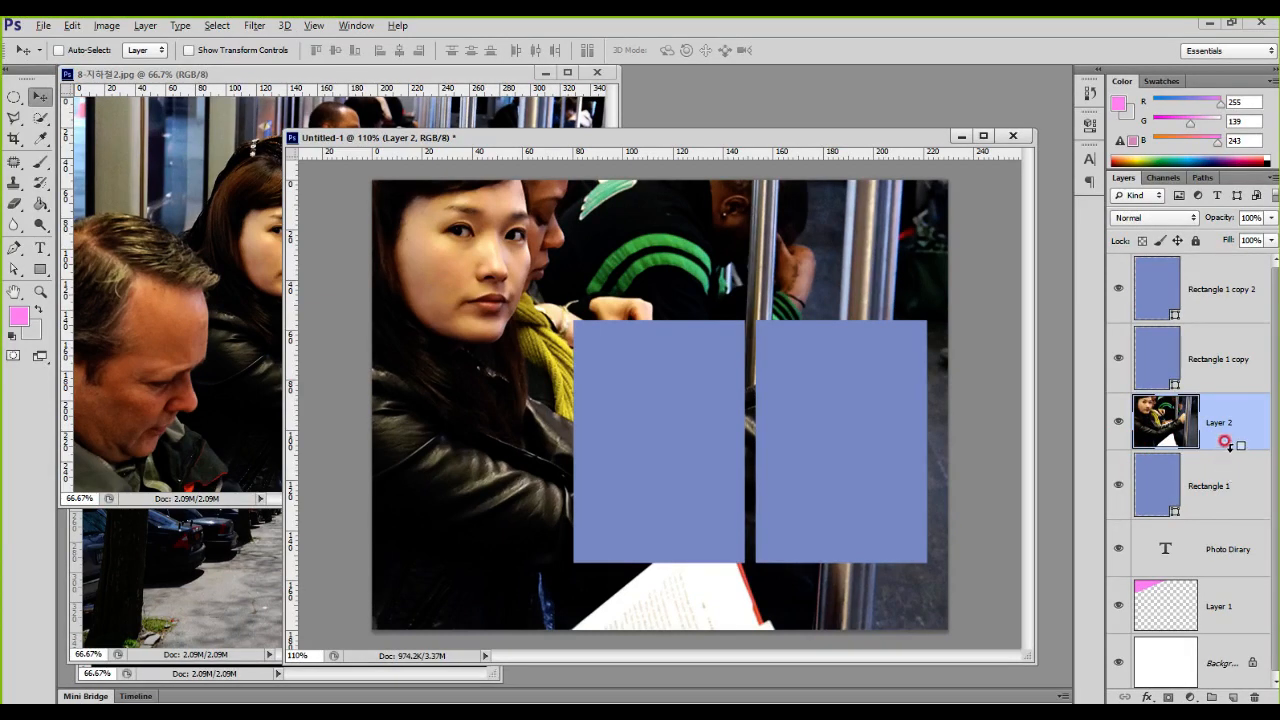
pyautogui.keyDown('alt'); pyautogui.click(1227, 445); pyautogui.keyUp('alt')
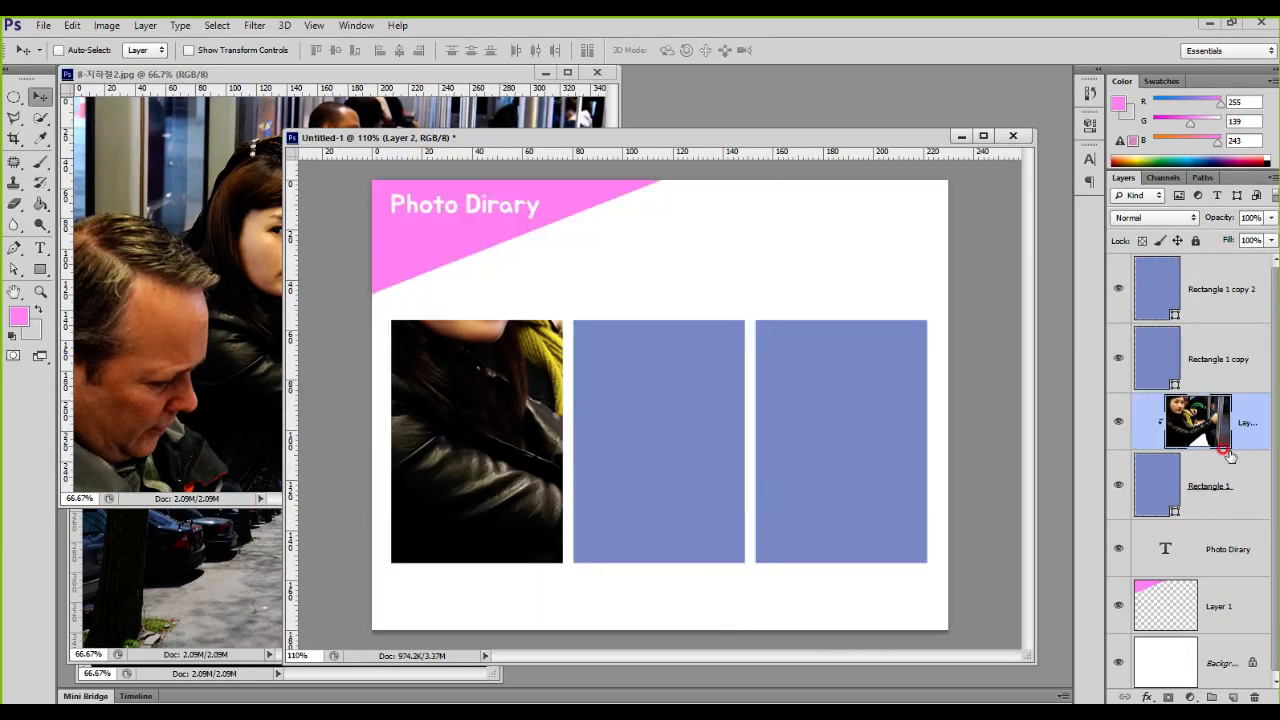
# Step: Scale down the clipped subway photo and reposition it to fill the left frame with the woman in view
pyautogui.hotkey('ctrl', 't')
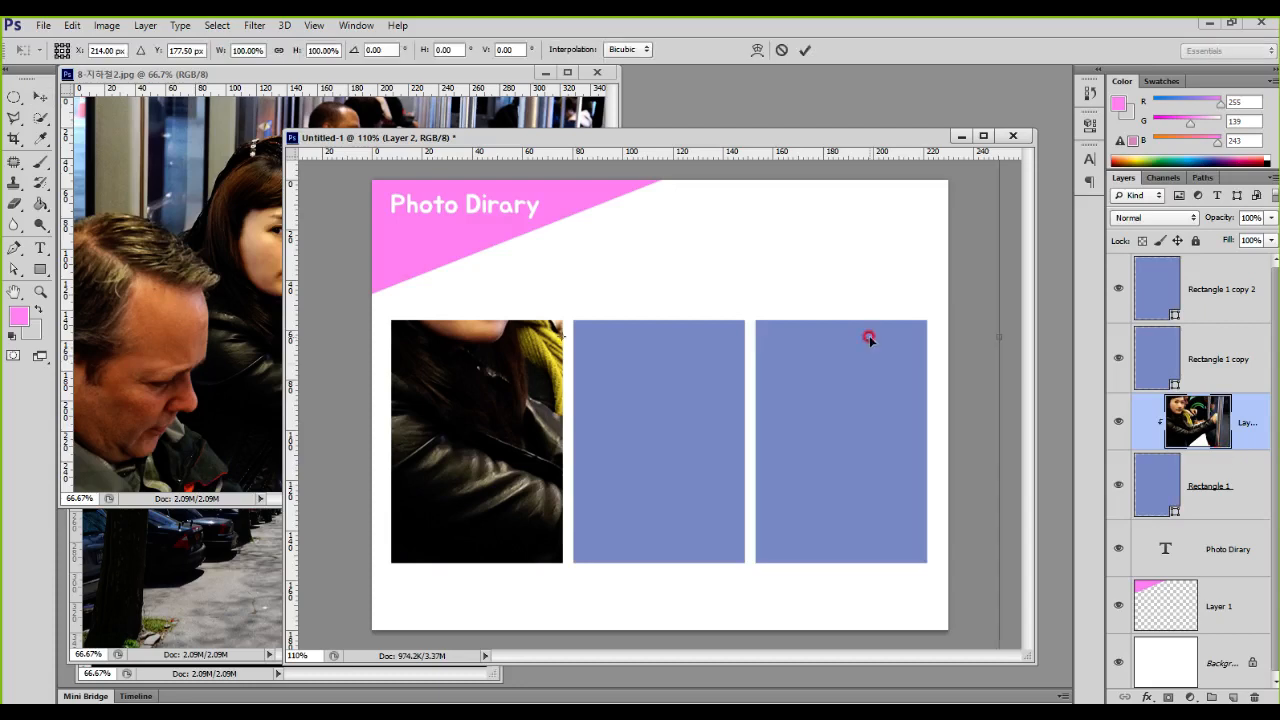
pyautogui.scroll(-3, 960, 483)
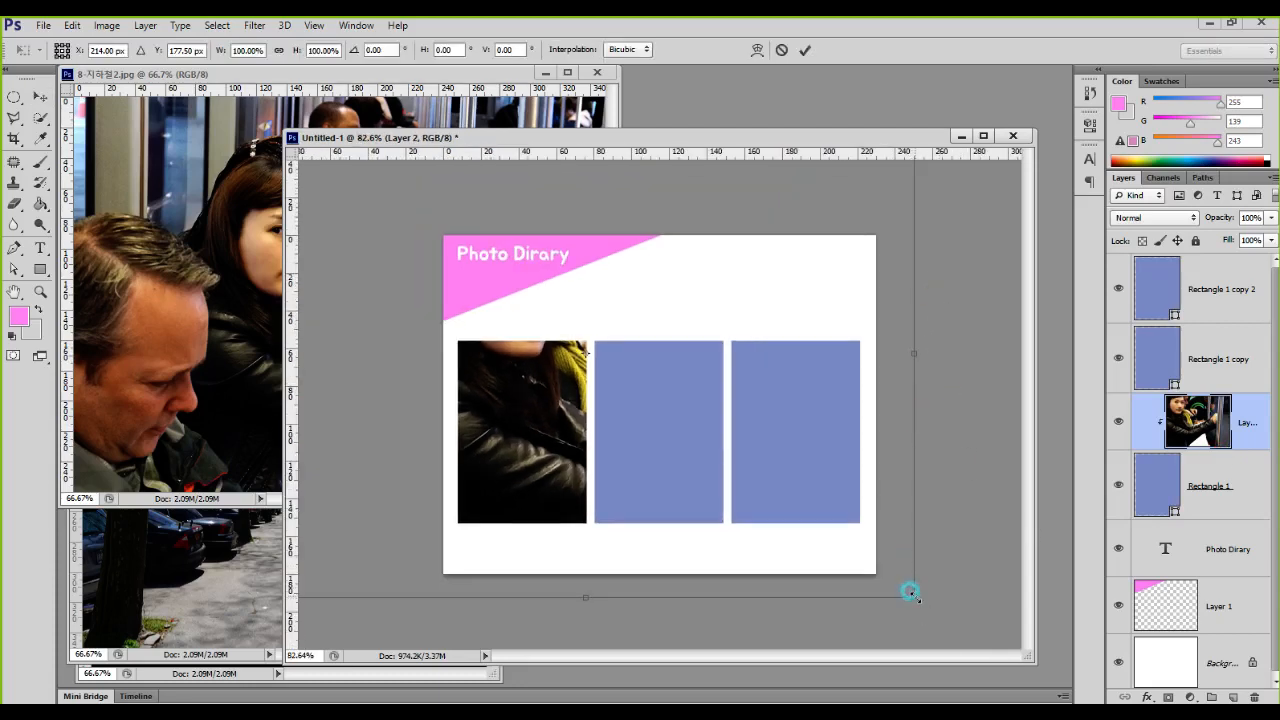
pyautogui.moveTo(900, 586); pyautogui.dragTo(557, 484)
pyautogui.moveTo(706, 303); pyautogui.dragTo(658, 341)
pyautogui.moveTo(578, 383); pyautogui.dragTo(596, 372)
pyautogui.press('Return')
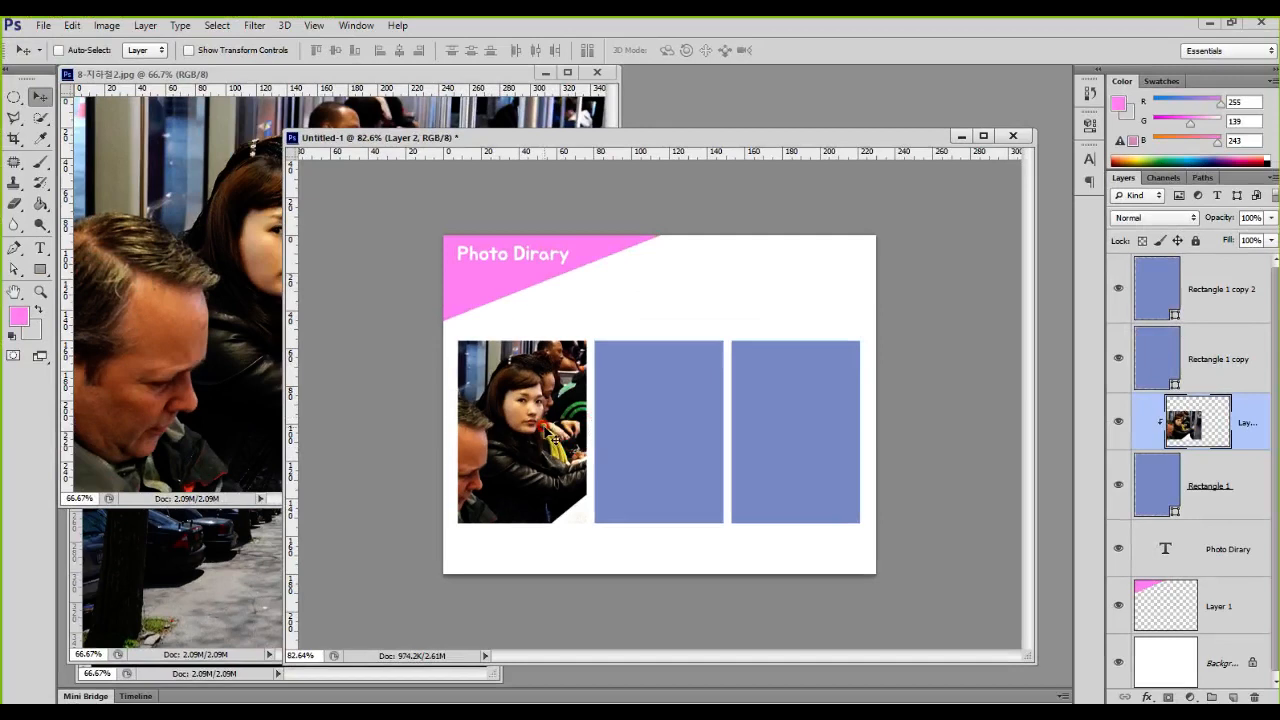
# Step: Copy the tree-lined walkway photo from 10-산책.jpg into the diary document and place its layer directly above Rectangle 1 copy
pyautogui.click(185, 565)
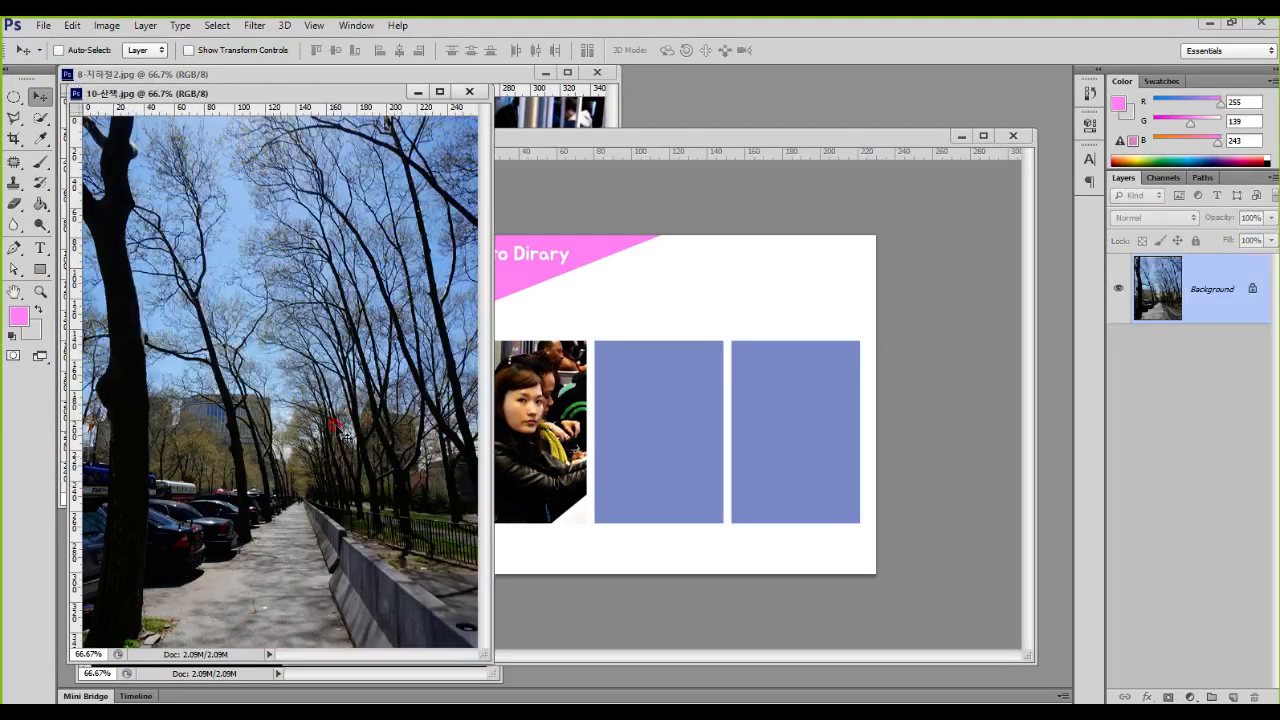
pyautogui.moveTo(335, 352); pyautogui.dragTo(618, 337)
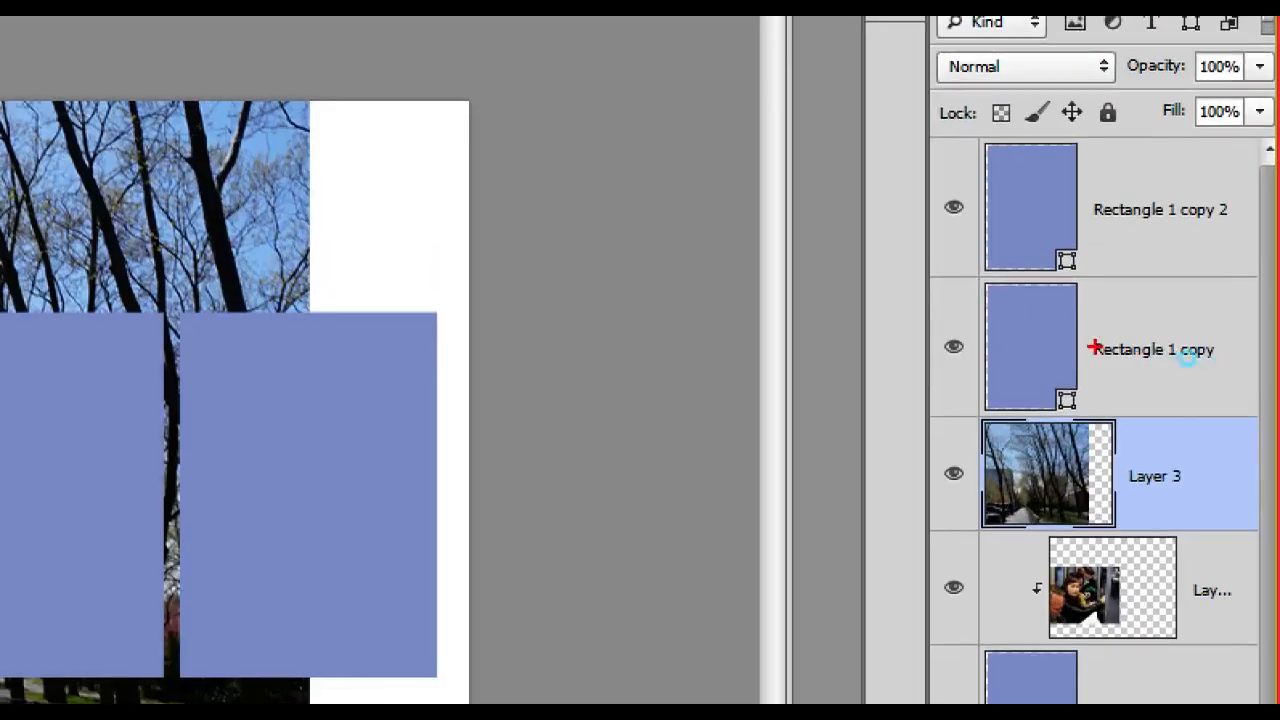
pyautogui.moveTo(1044, 465)
pyautogui.mouseDown()
pyautogui.moveTo(918, 392)
pyautogui.moveTo(934, 323)
pyautogui.moveTo(968, 305)
pyautogui.moveTo(941, 307)
pyautogui.moveTo(983, 325)
pyautogui.mouseUp()
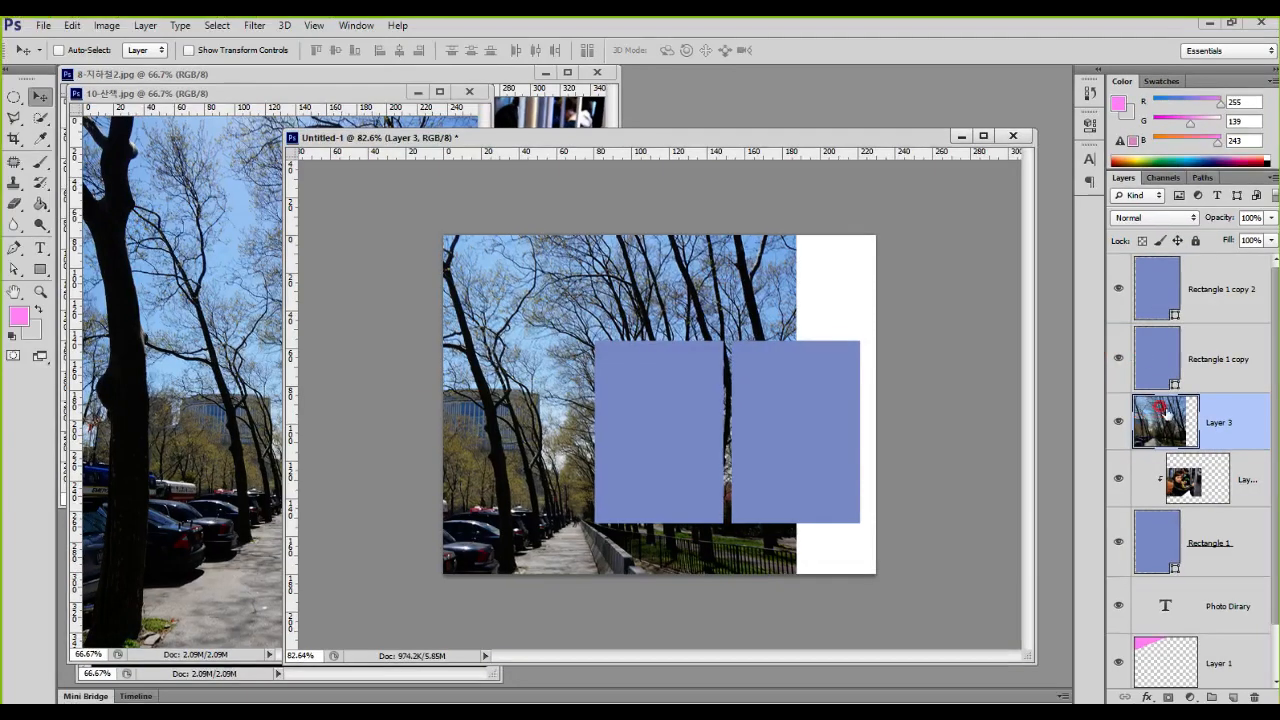
pyautogui.moveTo(1045, 461)
pyautogui.mouseDown()
pyautogui.moveTo(1117, 375)
pyautogui.moveTo(1131, 299)
pyautogui.mouseUp()
pyautogui.moveTo(1207, 334); pyautogui.dragTo(1212, 350)
pyautogui.moveTo(1195, 412); pyautogui.dragTo(1140, 429)
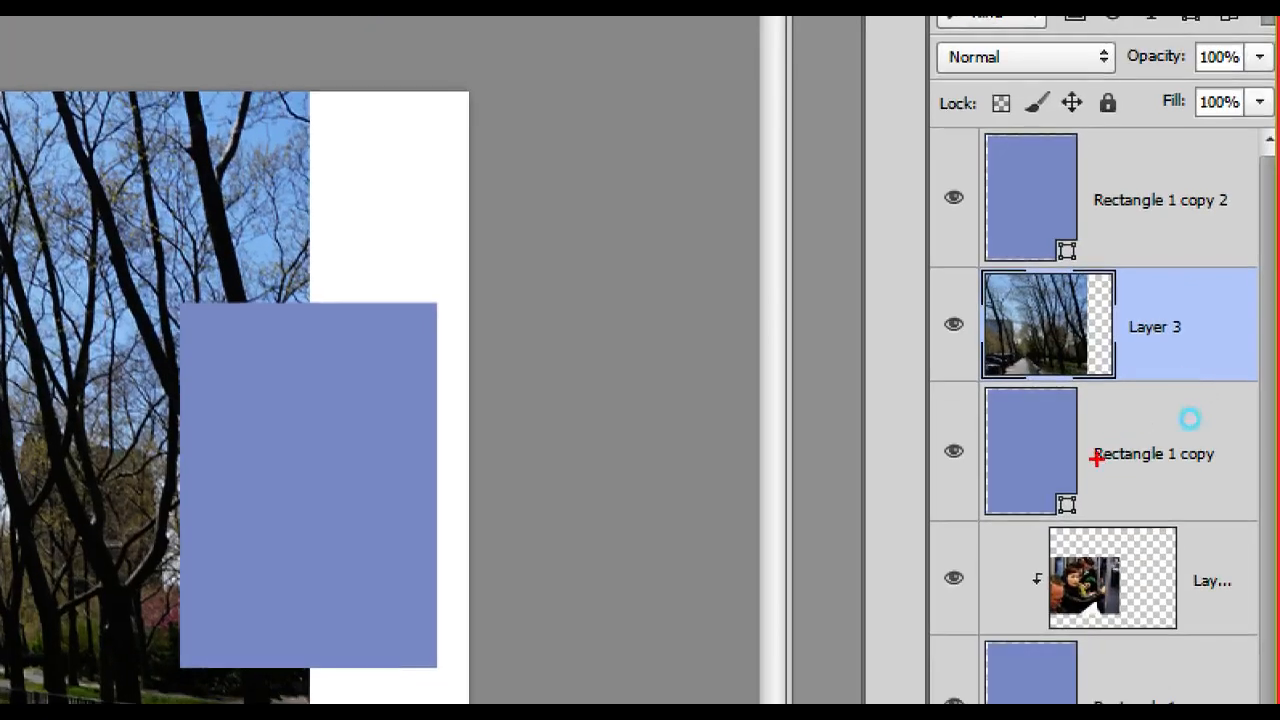
pyautogui.moveTo(998, 480); pyautogui.dragTo(1055, 427)
pyautogui.moveTo(1095, 322)
pyautogui.mouseDown()
pyautogui.moveTo(1094, 407)
pyautogui.moveTo(1127, 409)
pyautogui.mouseUp()
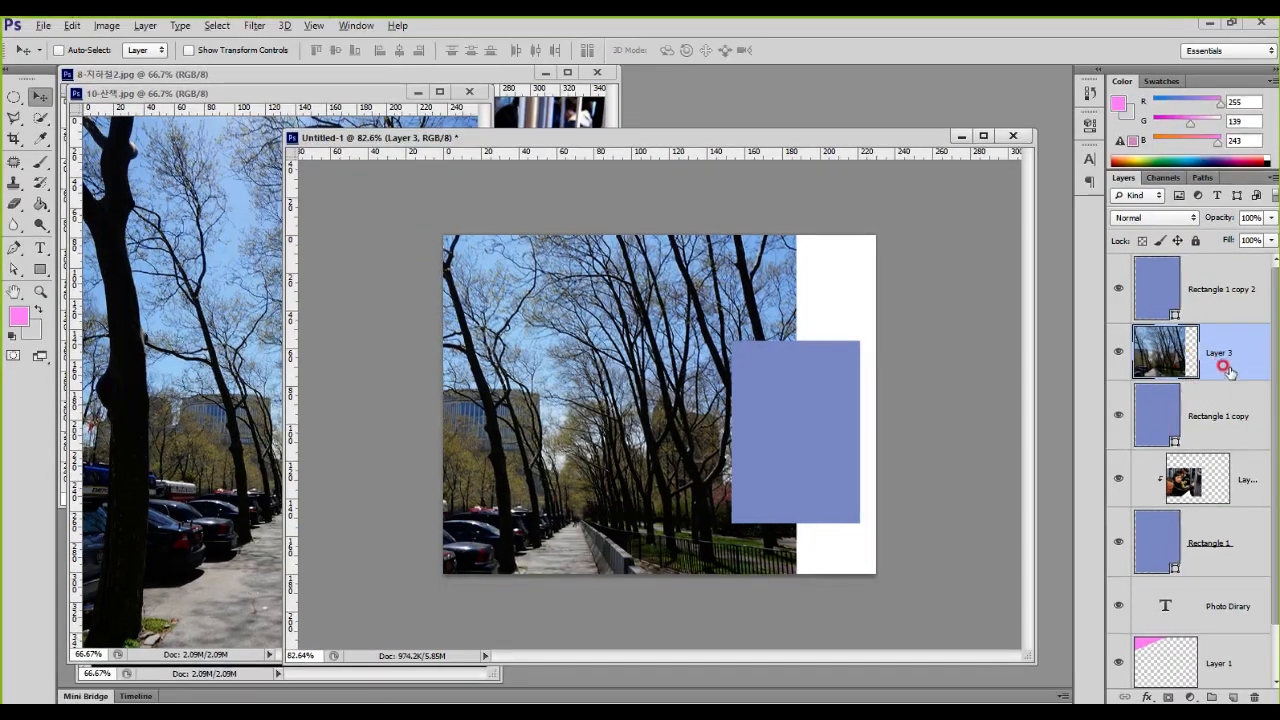
# Step: Clip the walkway photo to the Rectangle 1 copy layer and scale it to about 31% to fill the middle frame
pyautogui.keyDown('alt'); pyautogui.click(1229, 373); pyautogui.keyUp('alt')
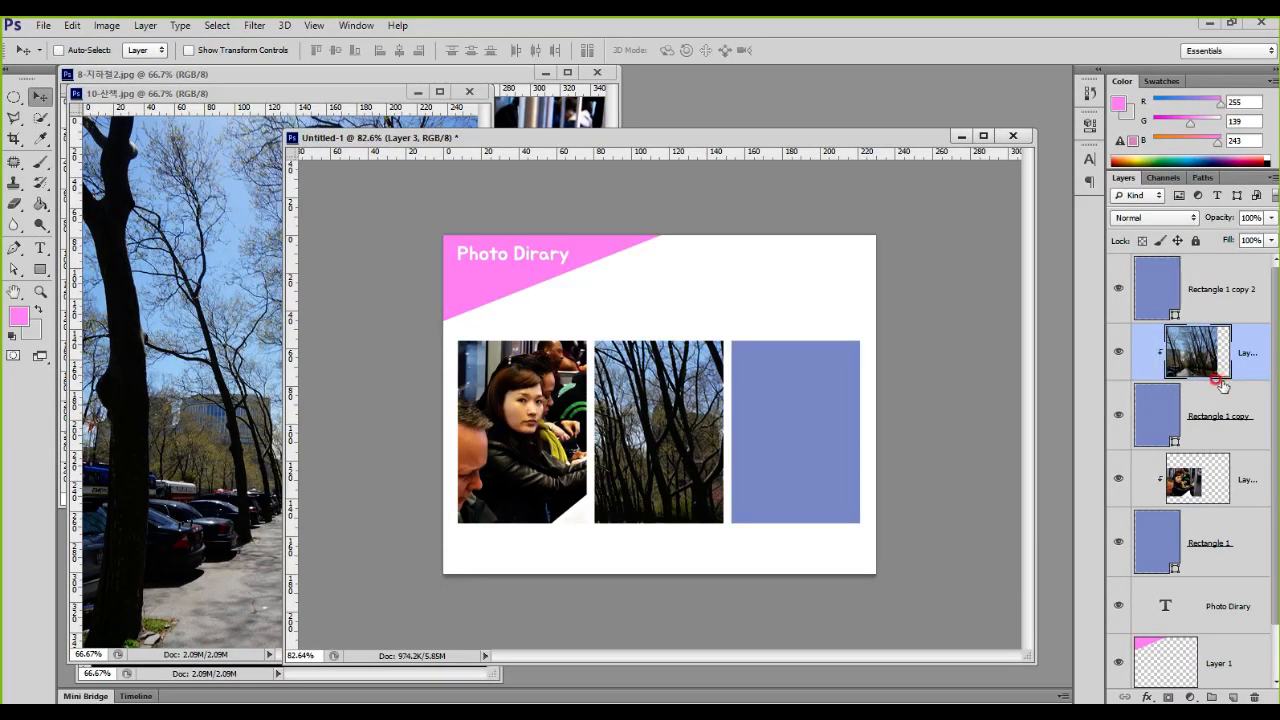
pyautogui.hotkey('ctrl', 't')
pyautogui.hotkey('ctrl', '0')
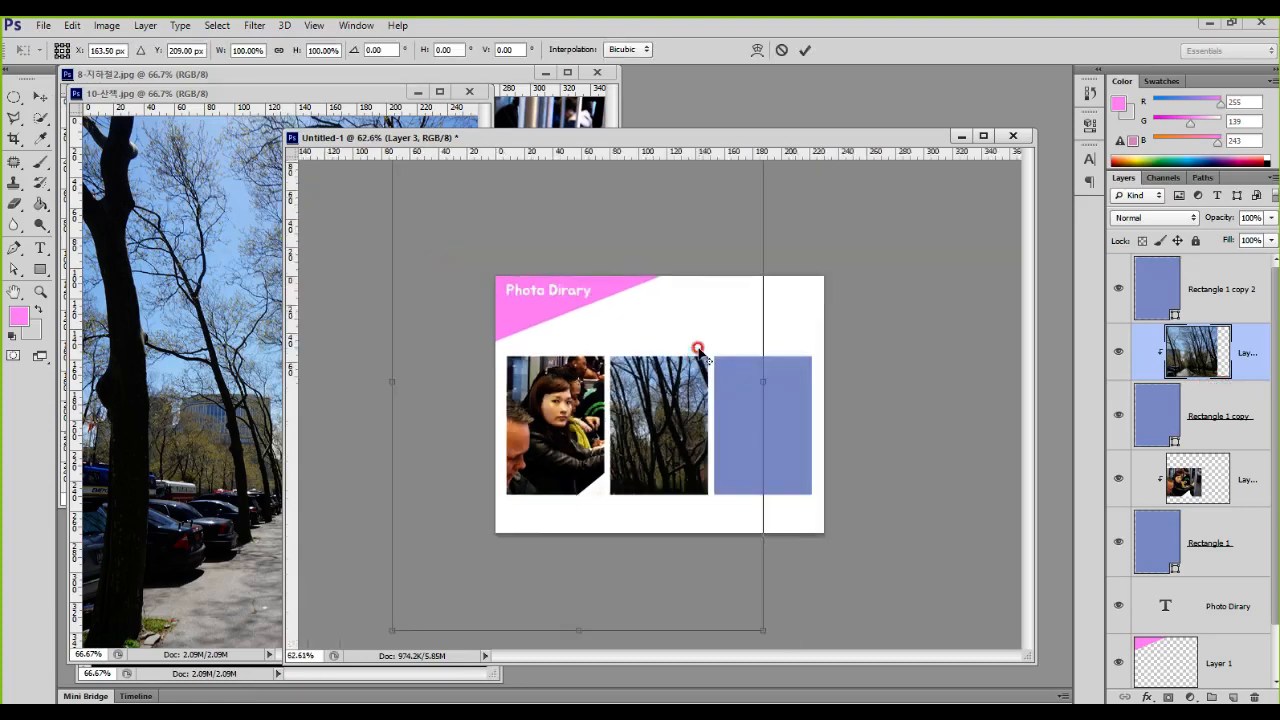
pyautogui.moveTo(735, 190); pyautogui.dragTo(557, 435)
pyautogui.moveTo(509, 477); pyautogui.dragTo(694, 371)
pyautogui.moveTo(662, 398); pyautogui.dragTo(671, 387)
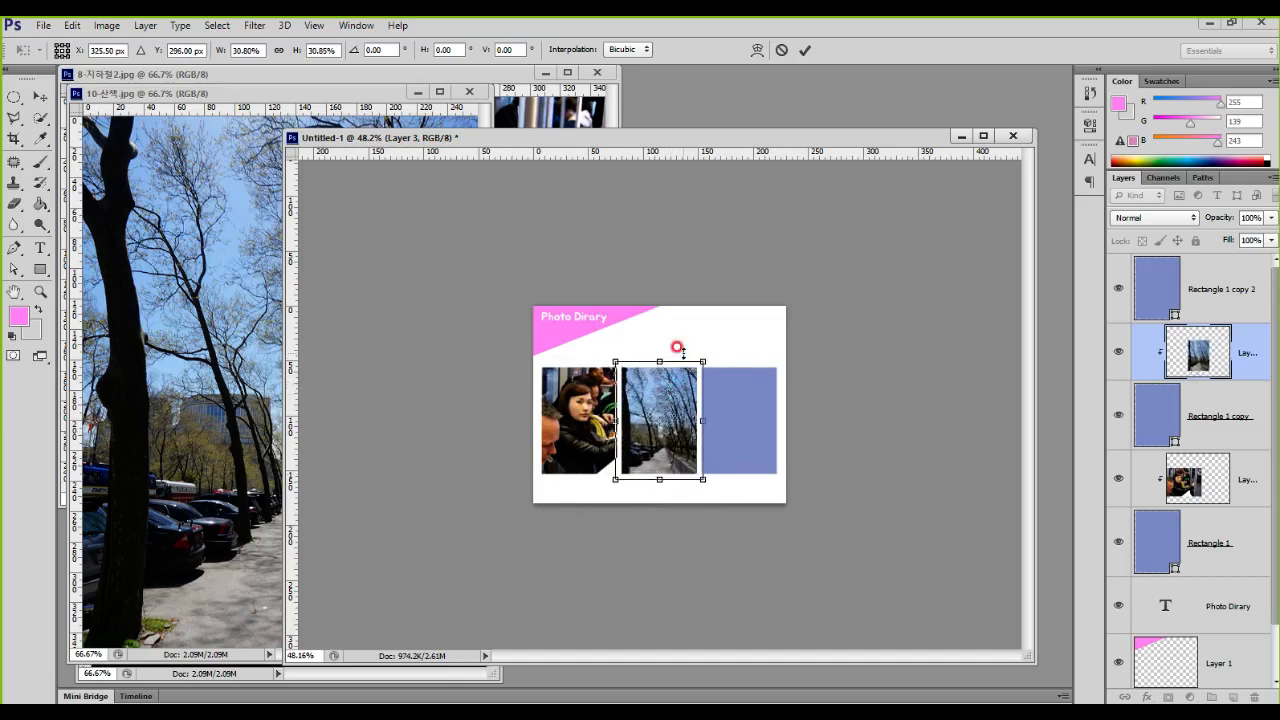
pyautogui.press('Return')
pyautogui.scroll(3, 693, 448)
pyautogui.scroll(5, 693, 448)
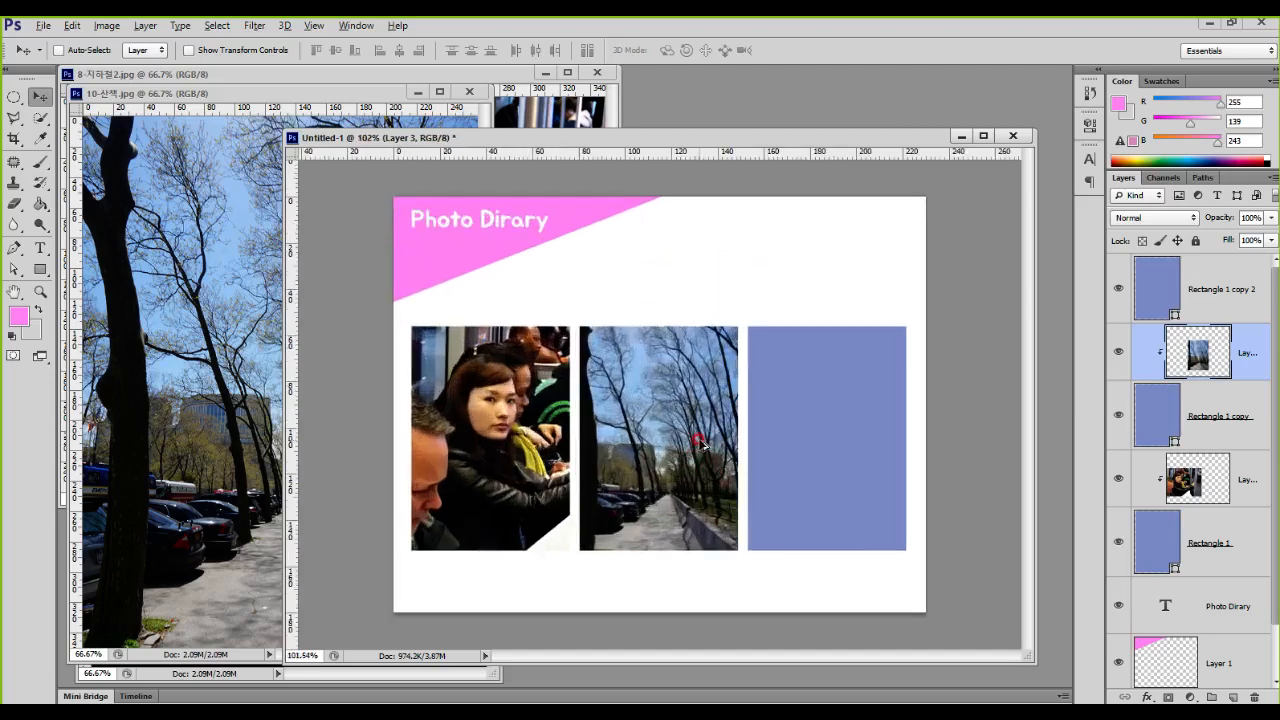
pyautogui.moveTo(692, 430); pyautogui.dragTo(698, 425)
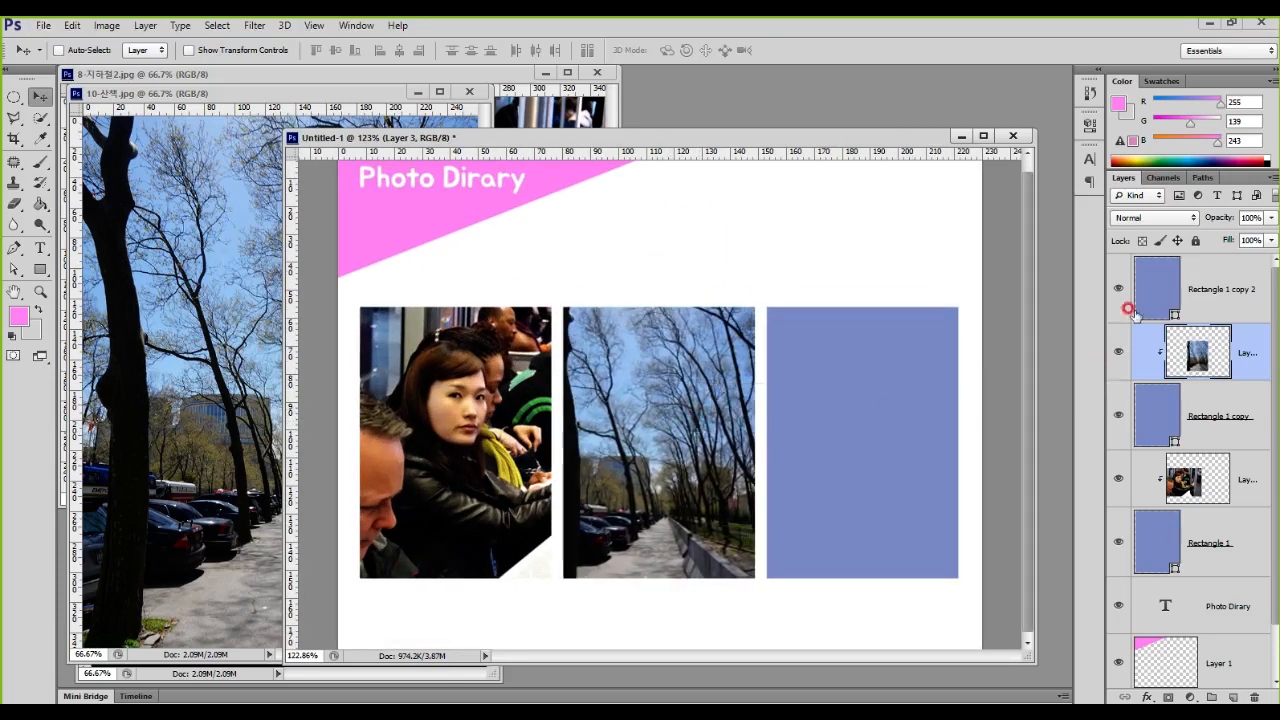
# Step: Copy the cake photo from 10-케익.JPG into the diary document directly above the Rectangle 1 copy 2 layer
pyautogui.click(1157, 285)
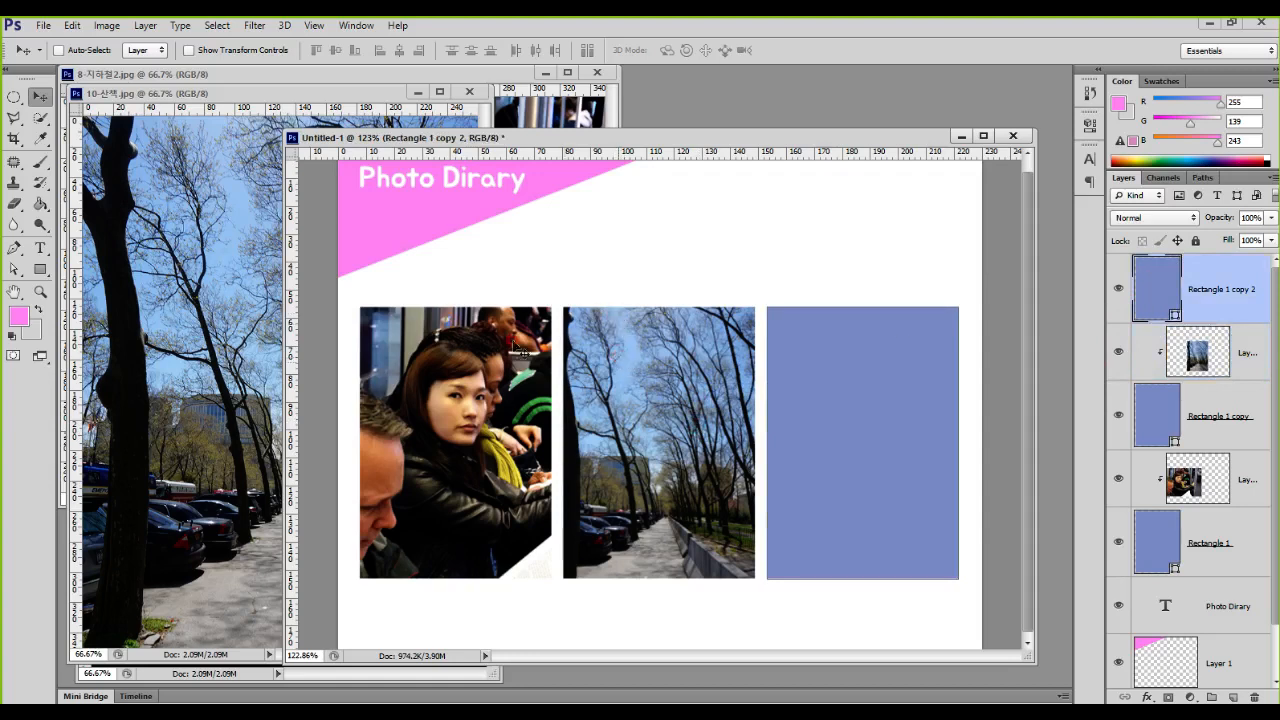
pyautogui.moveTo(390, 92); pyautogui.dragTo(340, 225)
pyautogui.click(303, 75)
pyautogui.moveTo(303, 75); pyautogui.dragTo(226, 315)
pyautogui.click(231, 138)
pyautogui.moveTo(348, 212); pyautogui.dragTo(650, 266)
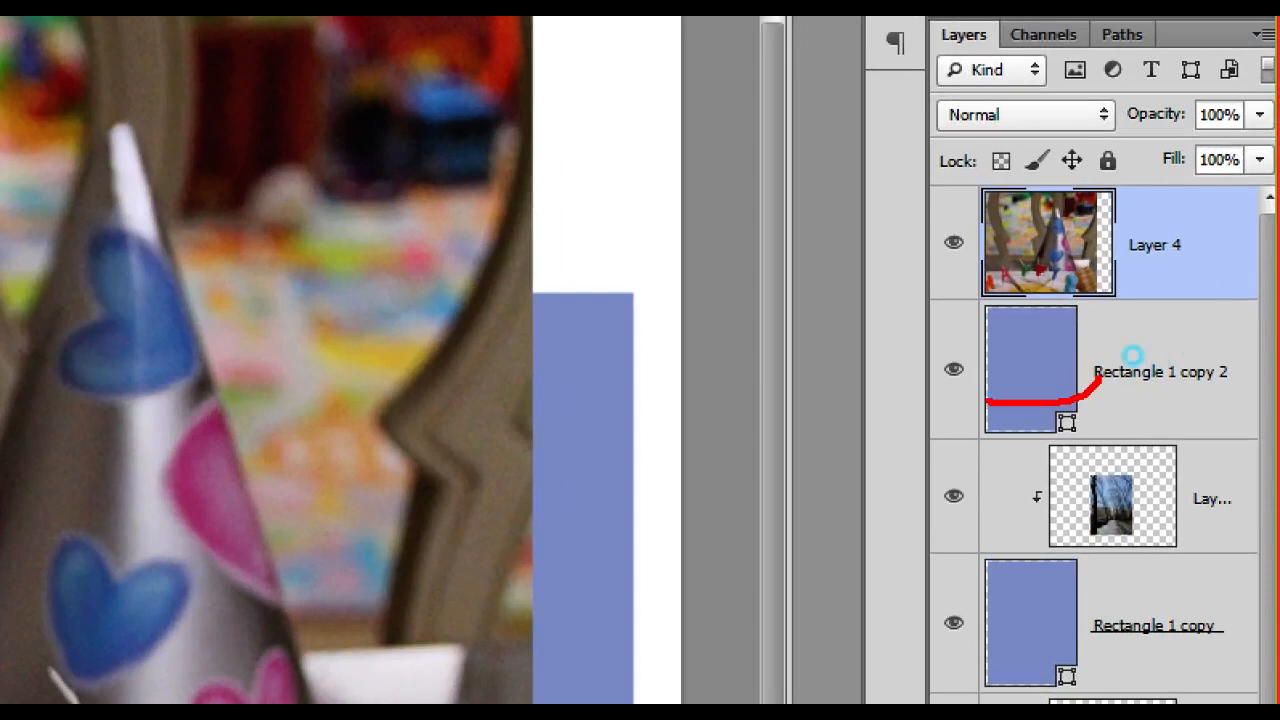
# Step: Clip the cake photo to the Rectangle 1 copy 2 layer and scale it down to fill the right frame
pyautogui.moveTo(988, 402)
pyautogui.mouseDown()
pyautogui.moveTo(1074, 342)
pyautogui.moveTo(1053, 255)
pyautogui.mouseUp()
pyautogui.moveTo(1106, 302); pyautogui.dragTo(1207, 302)
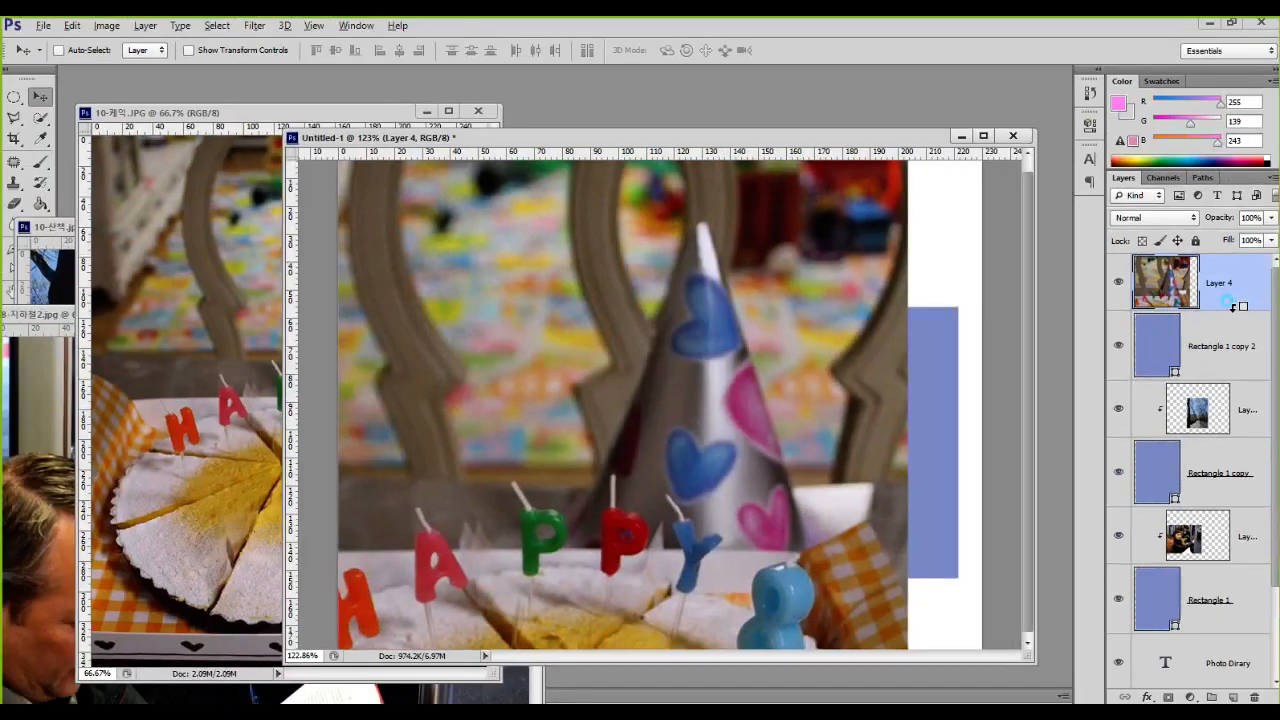
pyautogui.keyDown('alt'); pyautogui.click(1236, 305); pyautogui.keyUp('alt')
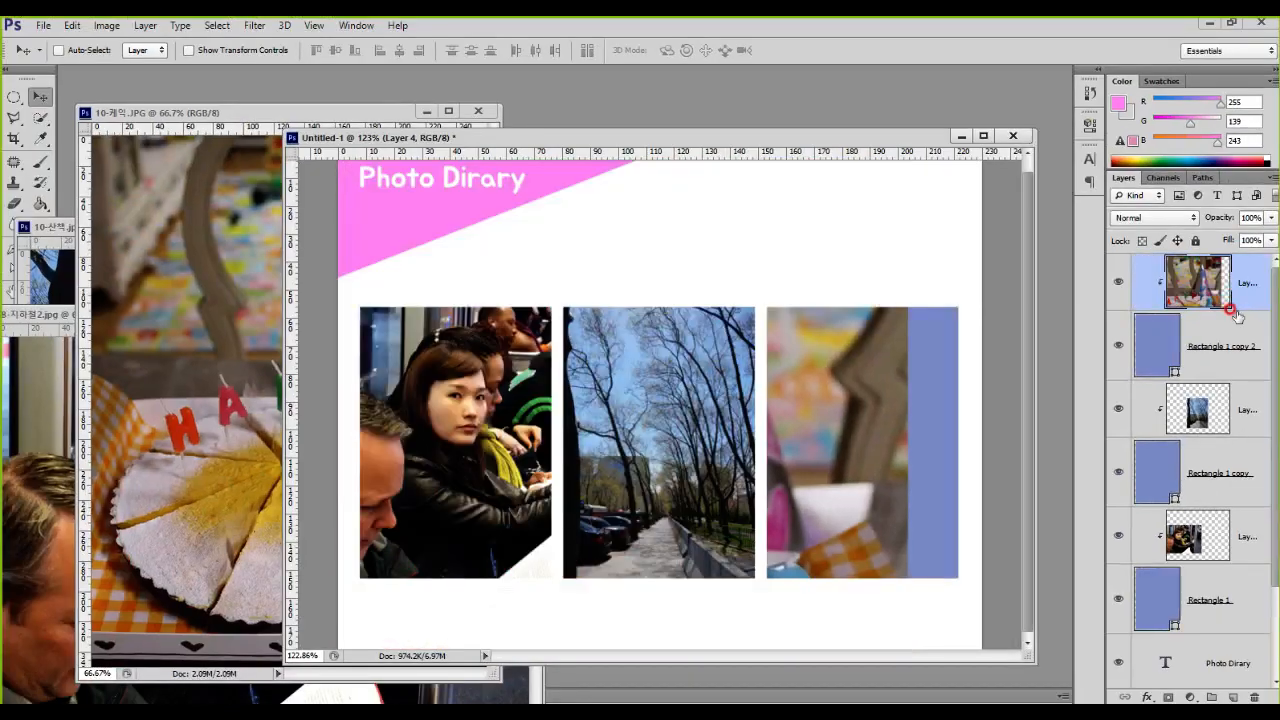
pyautogui.scroll(-5, 790, 362)
pyautogui.hotkey('ctrl', 't')
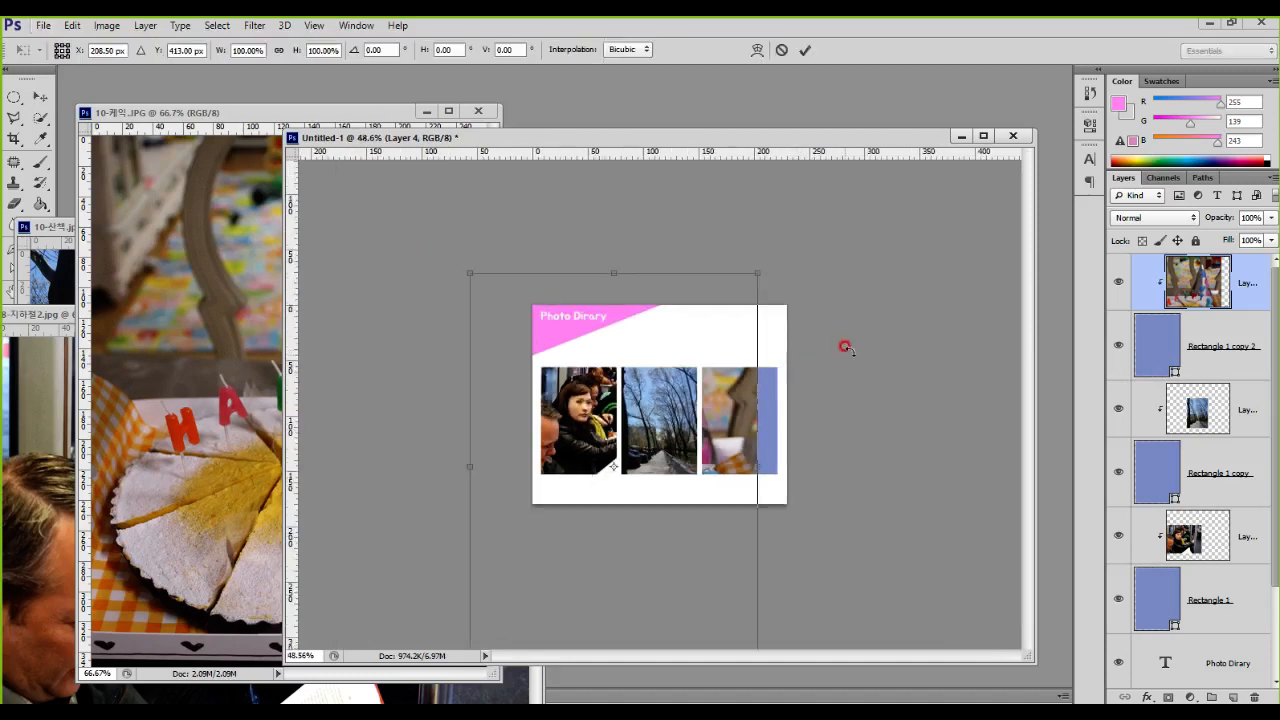
pyautogui.moveTo(754, 269); pyautogui.dragTo(754, 382)
pyautogui.press('Return')
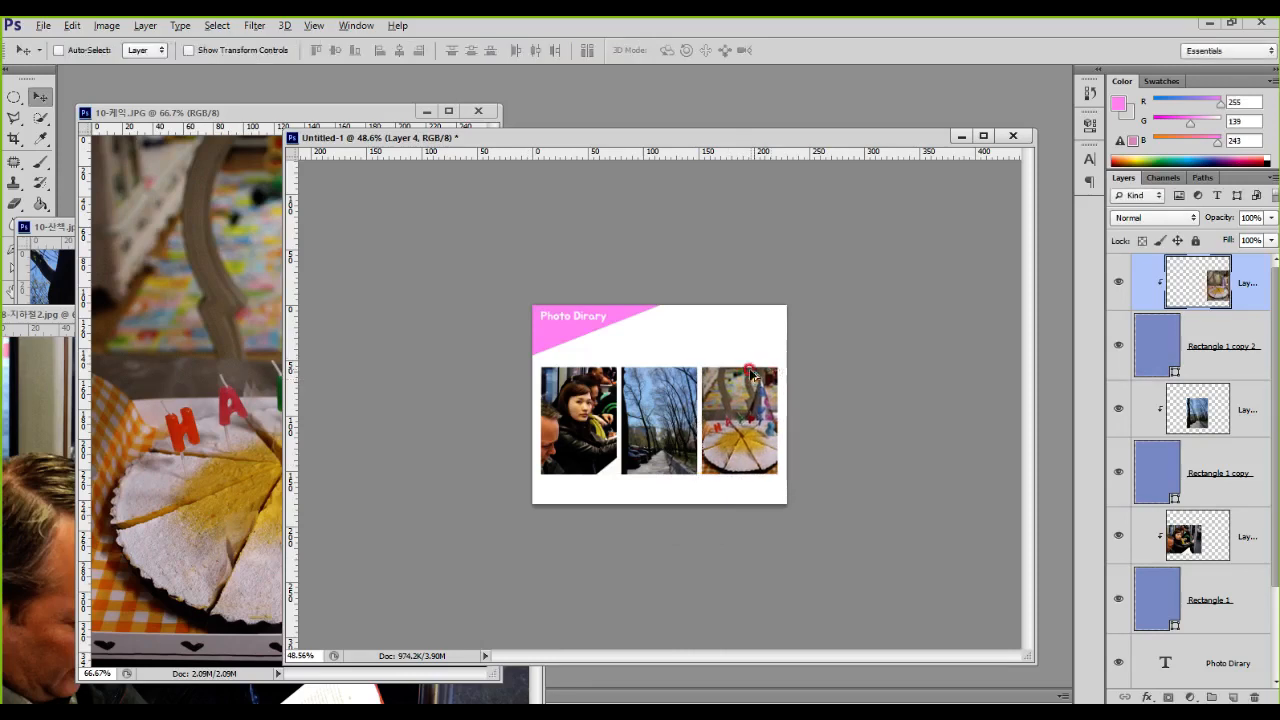
pyautogui.hotkey('ctrl', '0')
pyautogui.scroll(1, 733, 380)
pyautogui.scroll(-1, 738, 383)
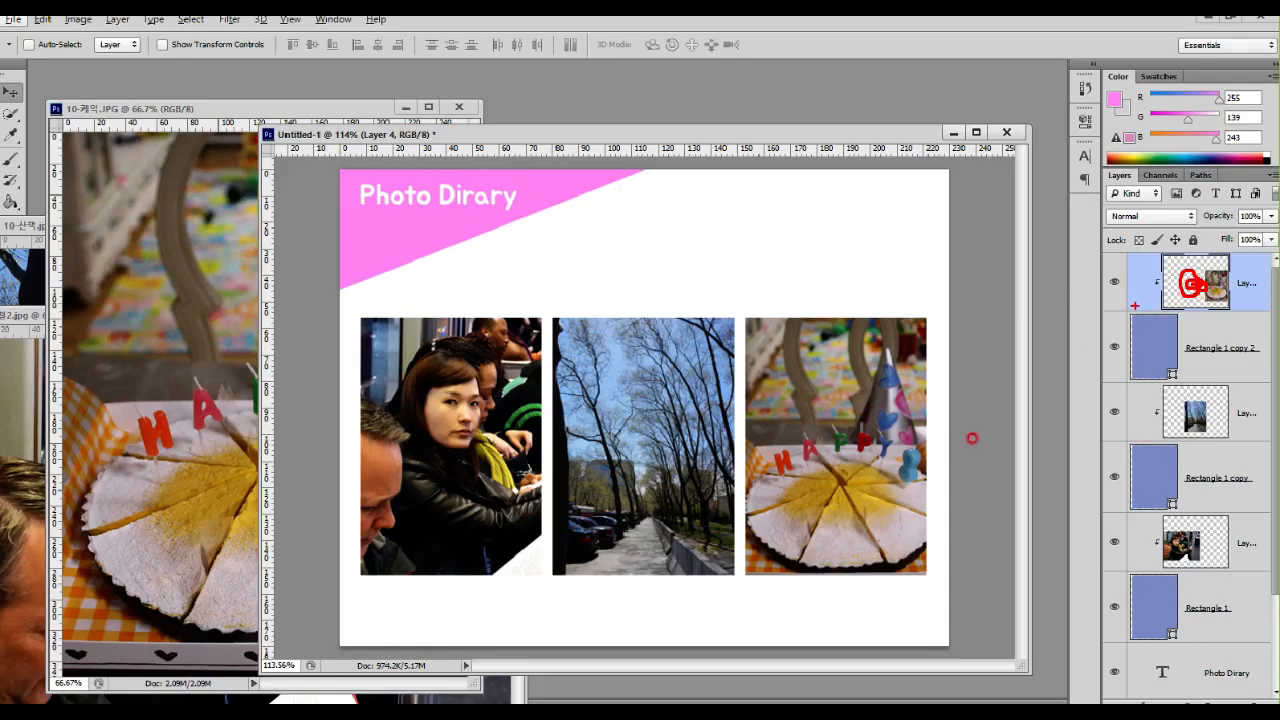
pyautogui.moveTo(837, 452); pyautogui.dragTo(797, 438)
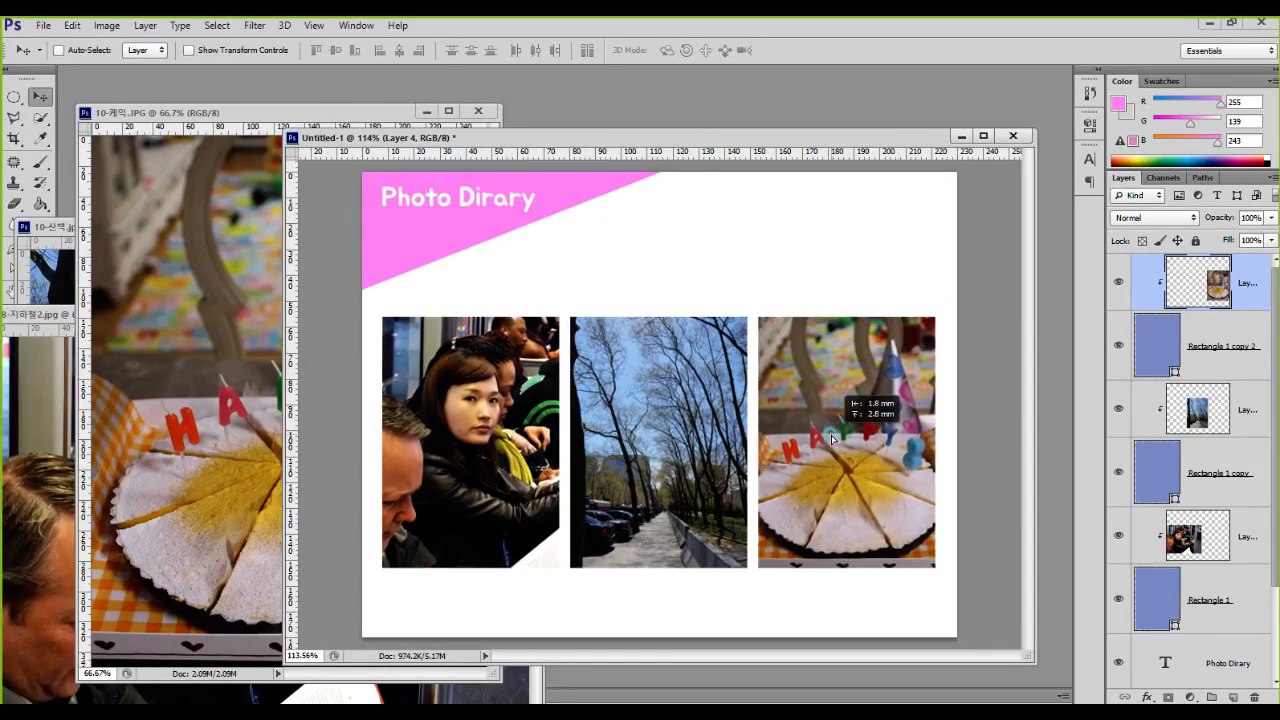
pyautogui.moveTo(920, 535)
pyautogui.mouseDown()
pyautogui.moveTo(933, 558)
pyautogui.moveTo(900, 549)
pyautogui.mouseUp()
pyautogui.press('Escape')
# Step: Try enlarging the Rectangle 1 copy 2 frame to about 113% from its upper-right corner, then undo the scaling
pyautogui.click(1158, 348)
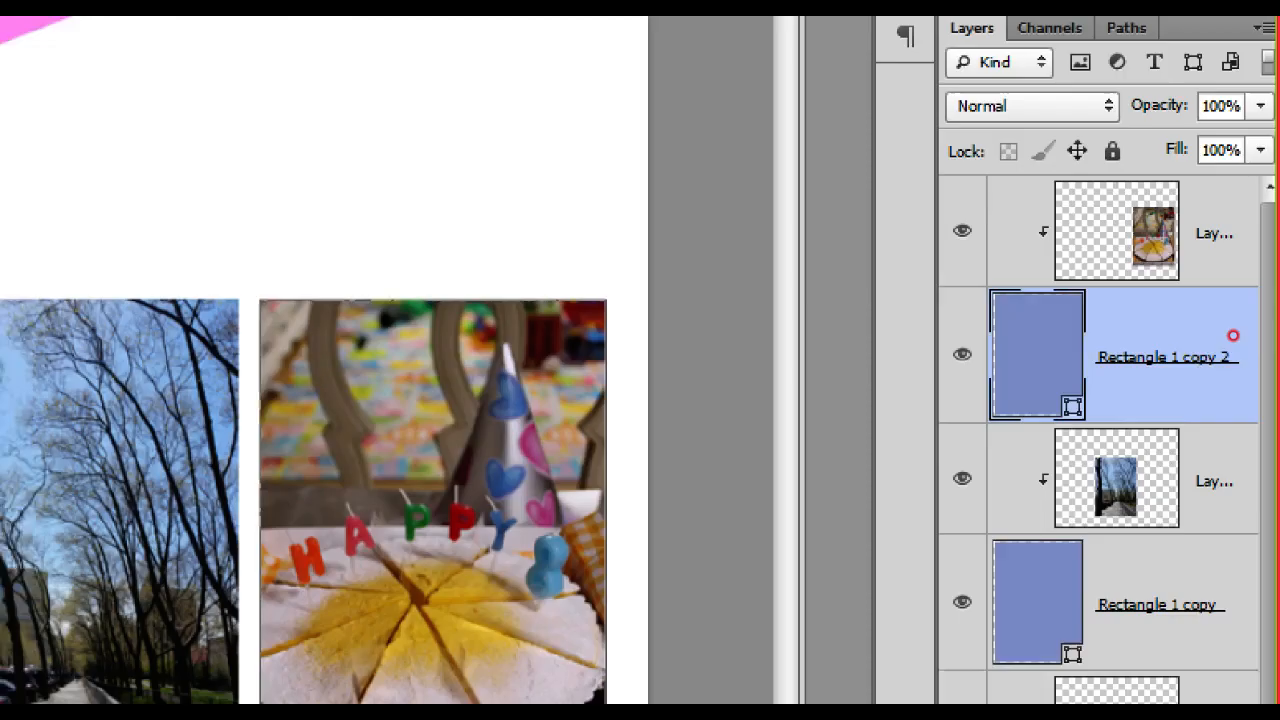
pyautogui.moveTo(1181, 340)
pyautogui.mouseDown()
pyautogui.moveTo(1176, 326)
pyautogui.moveTo(1165, 360)
pyautogui.mouseUp()
pyautogui.press('Escape')
pyautogui.keyDown('ctrl'); pyautogui.click(1032, 392); pyautogui.keyUp('ctrl')
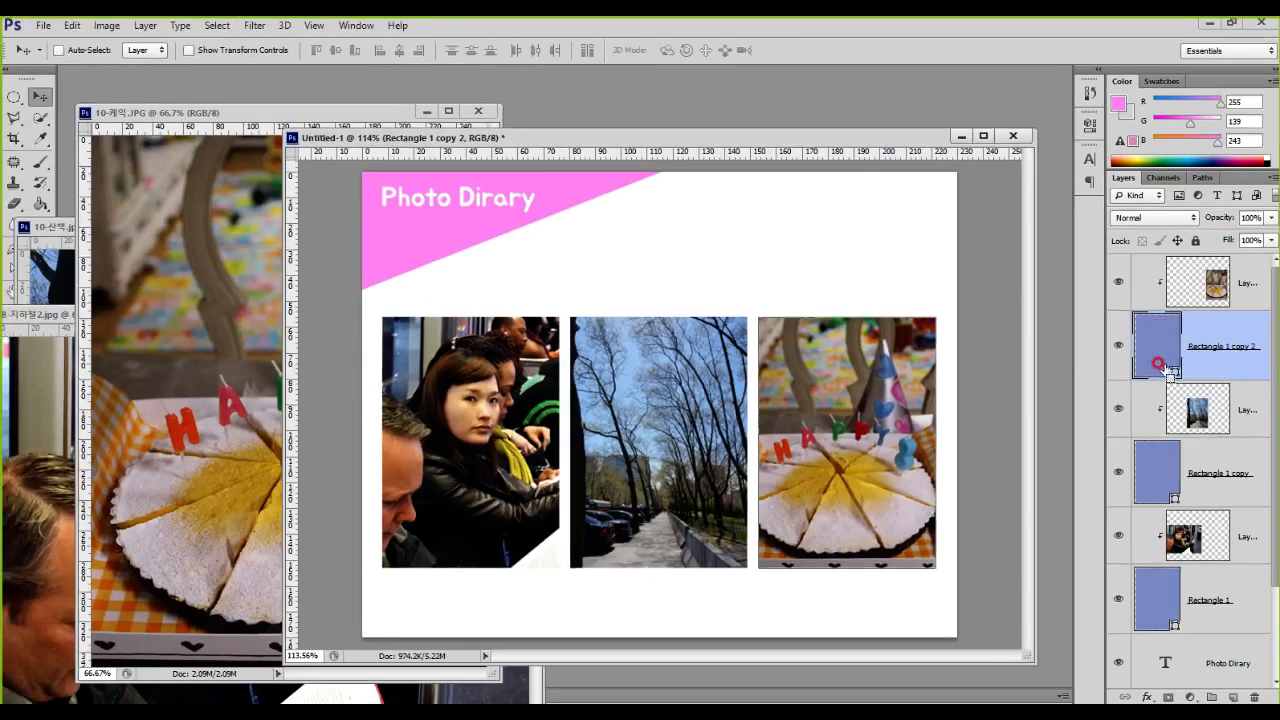
pyautogui.hotkey('ctrl', 't')
pyautogui.moveTo(934, 317); pyautogui.dragTo(955, 285)
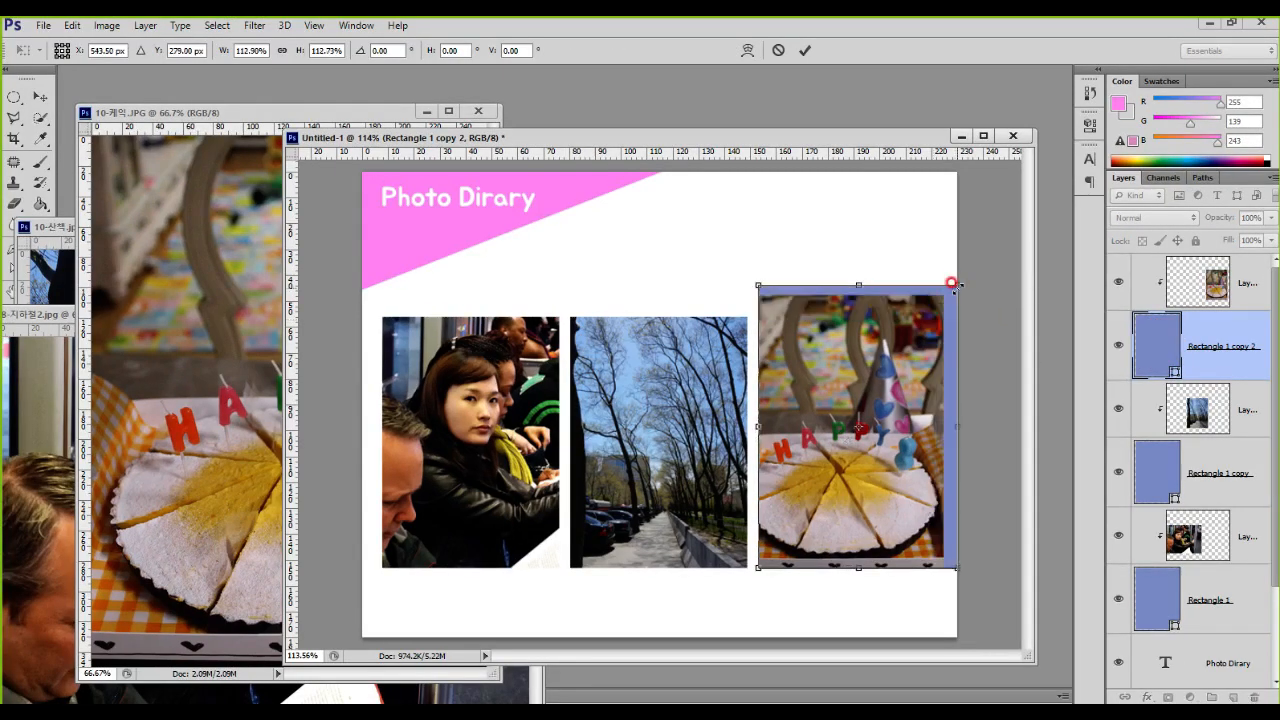
pyautogui.hotkey('ctrl', 'z')
pyautogui.moveTo(866, 381)
pyautogui.mouseDown()
pyautogui.moveTo(843, 334)
pyautogui.moveTo(860, 380)
pyautogui.moveTo(874, 366)
pyautogui.mouseUp()
pyautogui.click(1137, 333)
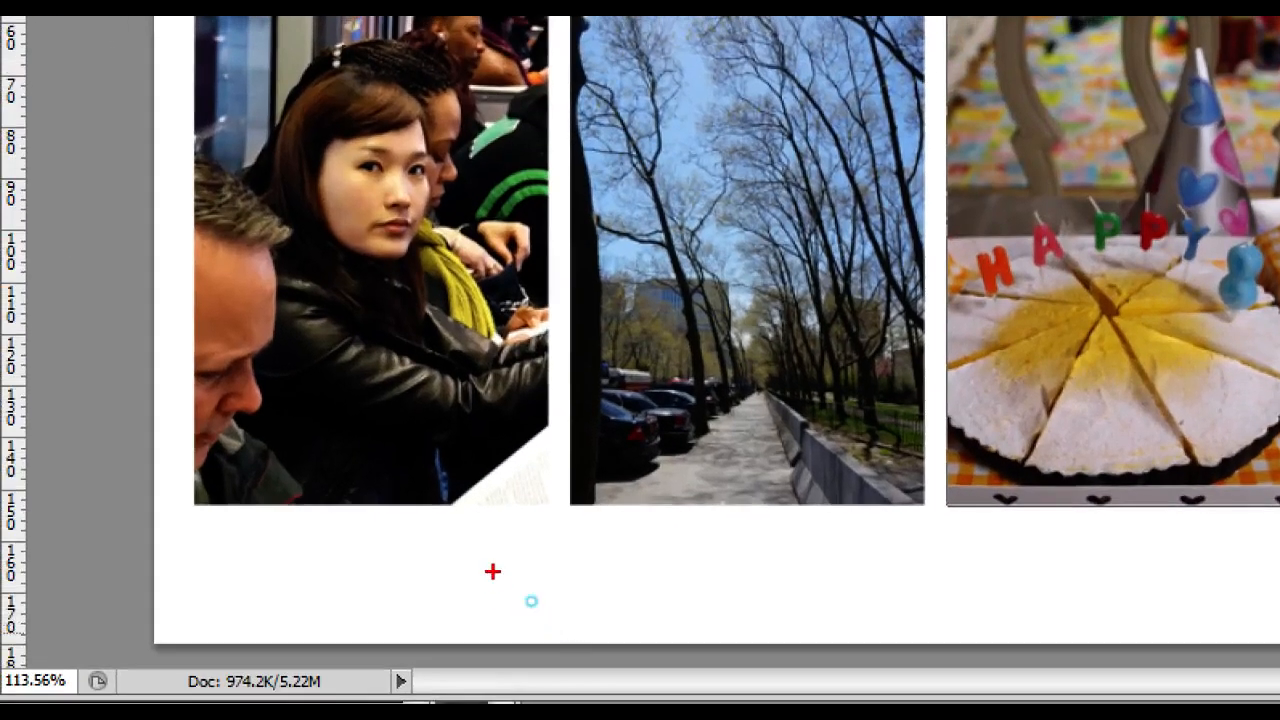
pyautogui.moveTo(470, 497)
pyautogui.mouseDown()
pyautogui.moveTo(470, 560)
pyautogui.moveTo(495, 572)
pyautogui.mouseUp()
pyautogui.moveTo(786, 540)
pyautogui.mouseDown()
pyautogui.moveTo(700, 562)
pyautogui.moveTo(828, 566)
pyautogui.mouseUp()
pyautogui.moveTo(1163, 529); pyautogui.dragTo(1160, 505)
pyautogui.click(864, 583)
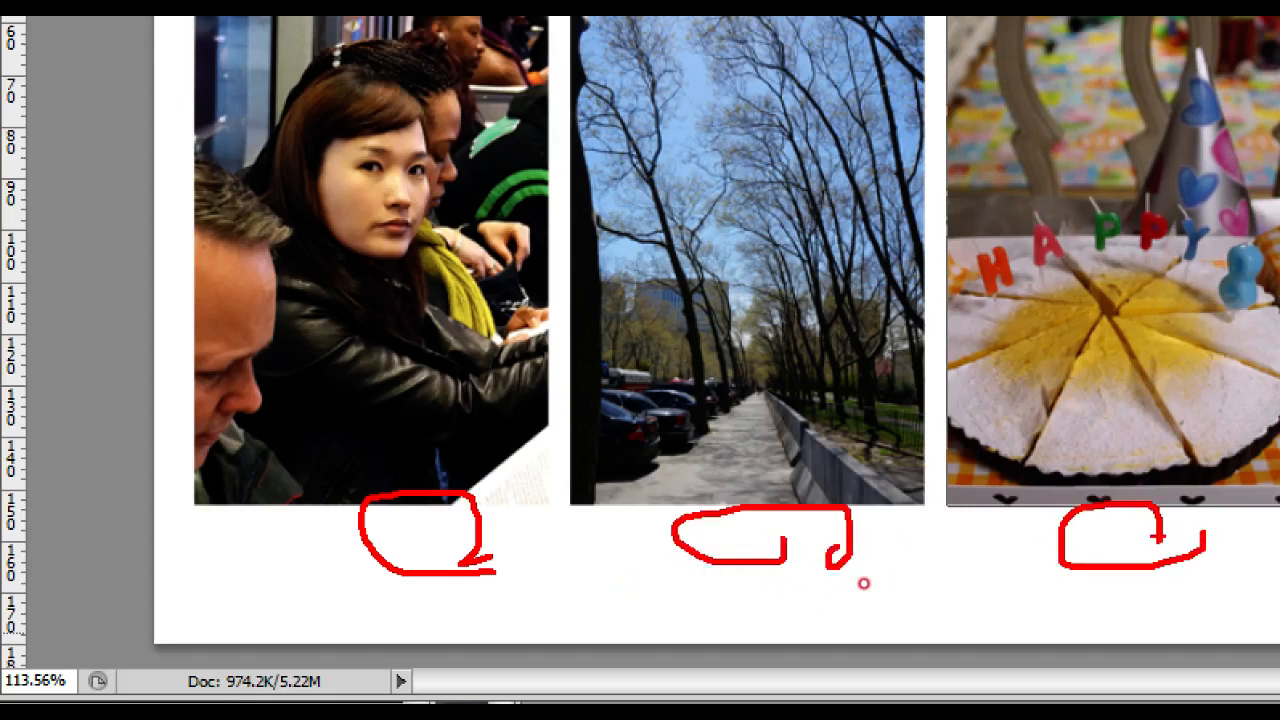
pyautogui.press('Escape')
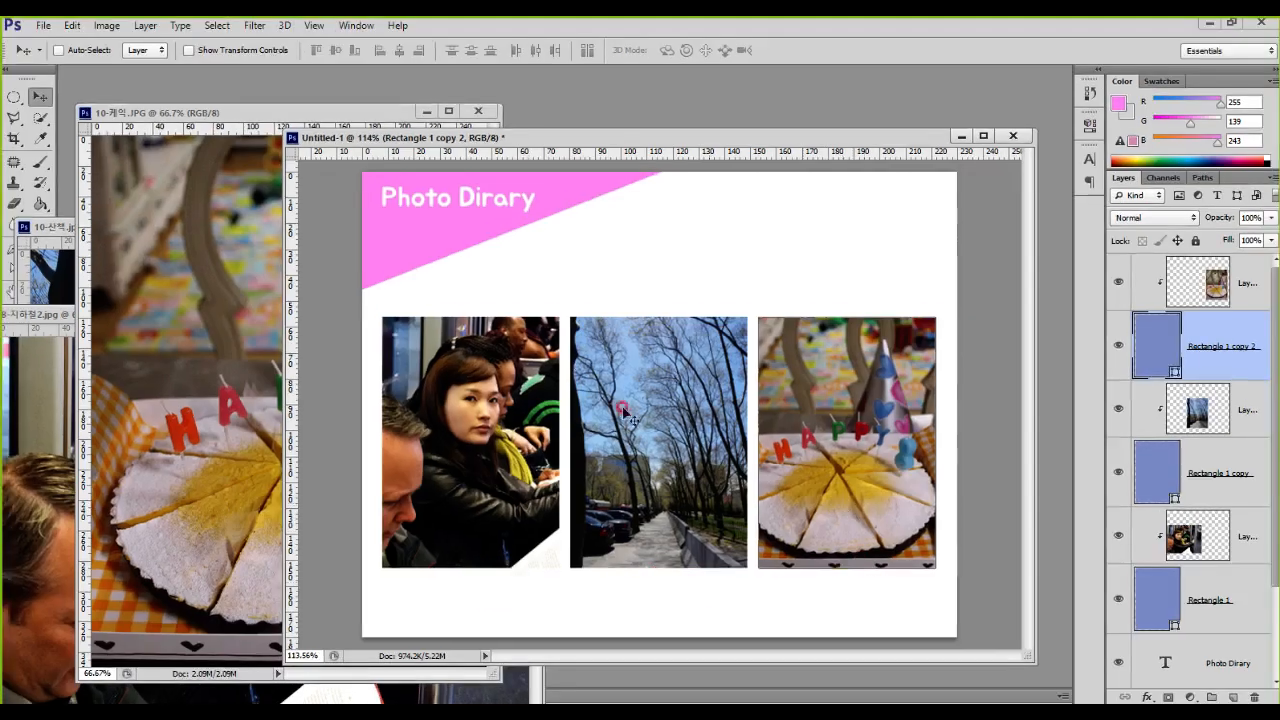
# Step: Close the three source photo documents 10-산책.jpg, 10-케익.JPG and 8-지하철2.jpg
pyautogui.click(60, 226)
pyautogui.click(416, 227)
pyautogui.click(457, 117)
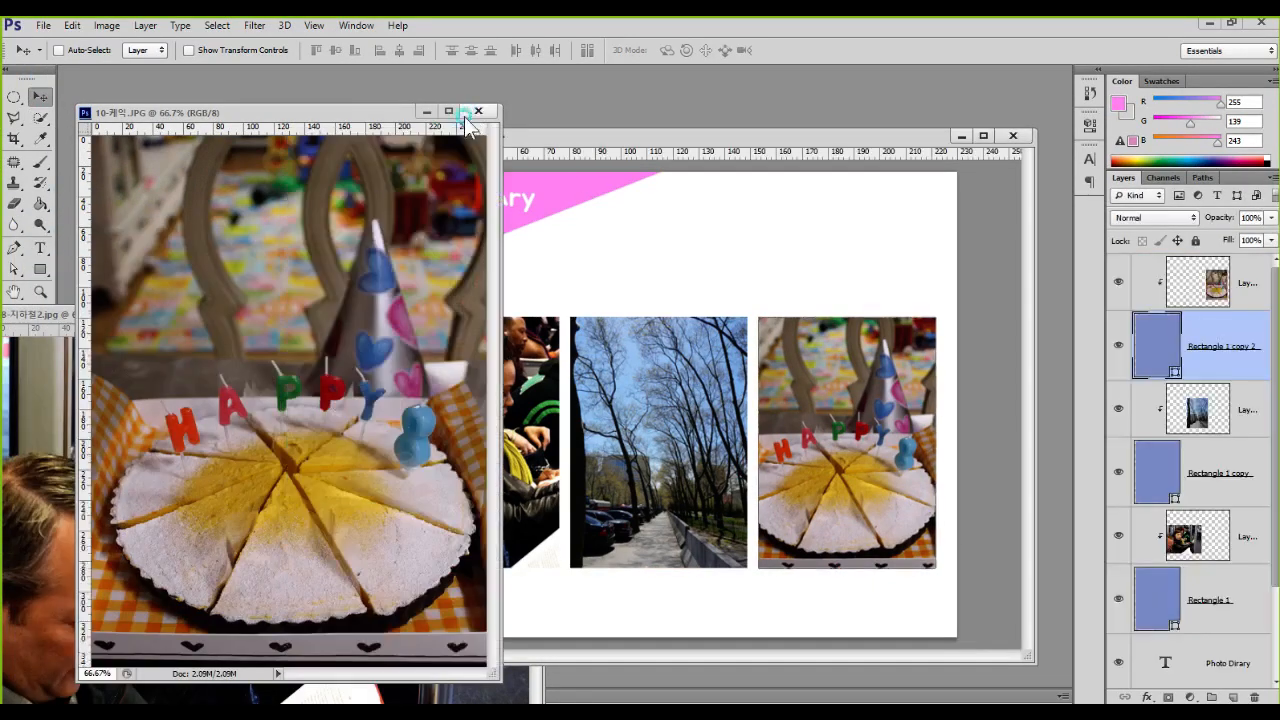
pyautogui.click(477, 113)
pyautogui.click(162, 329)
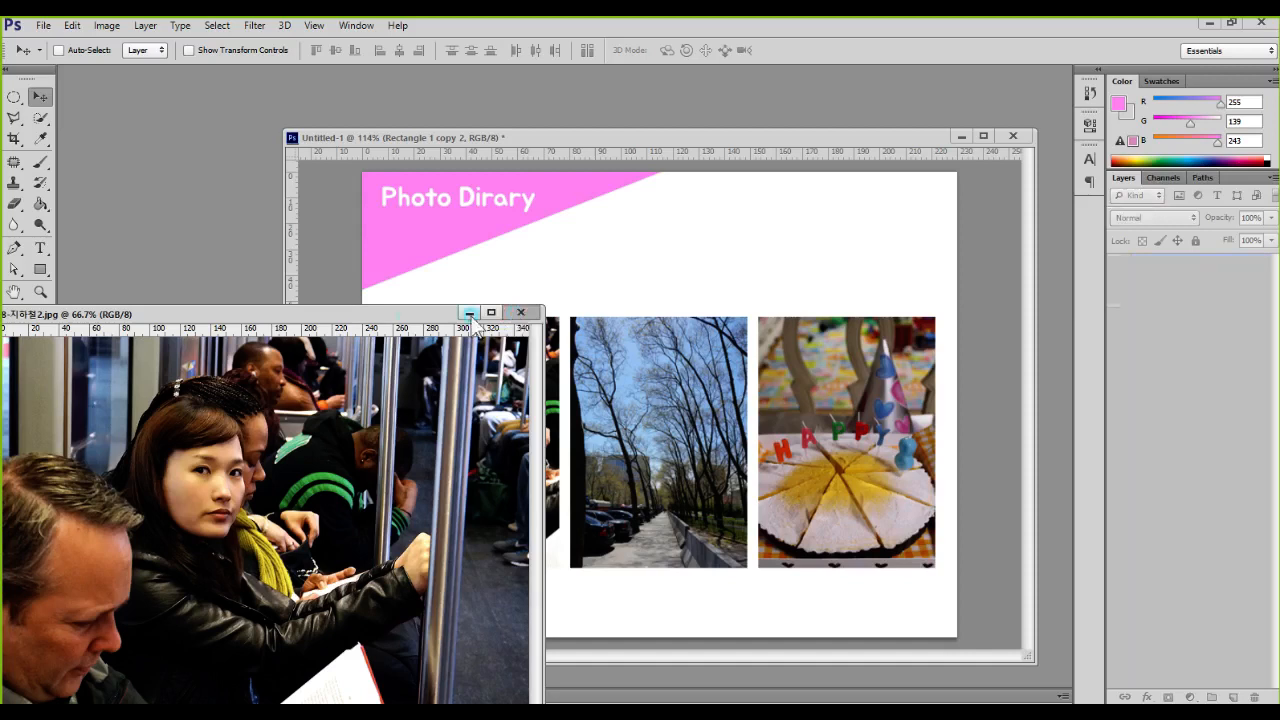
pyautogui.click(520, 312)
# Step: Add the caption "08:30 am" at 30 pt below the subway photo and set its text colour to black (000000)
pyautogui.click(41, 250)
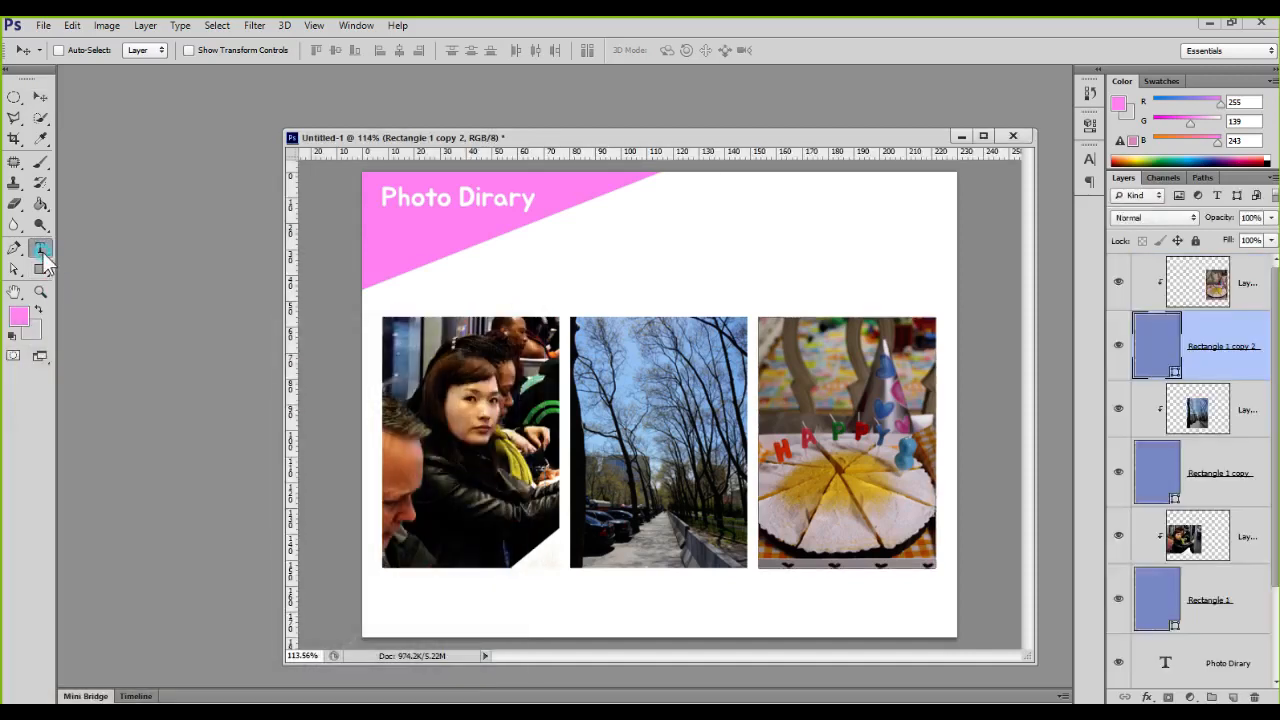
pyautogui.click(433, 588)
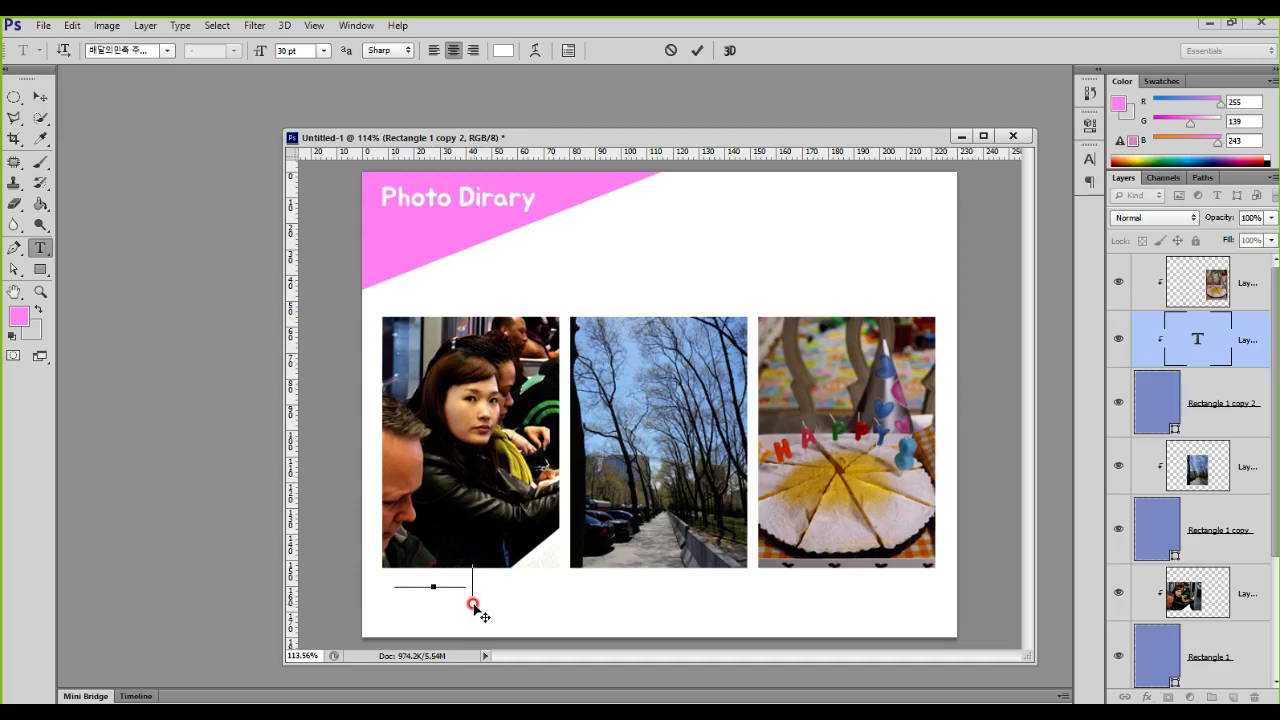
pyautogui.hotkey('ctrl', 'a')
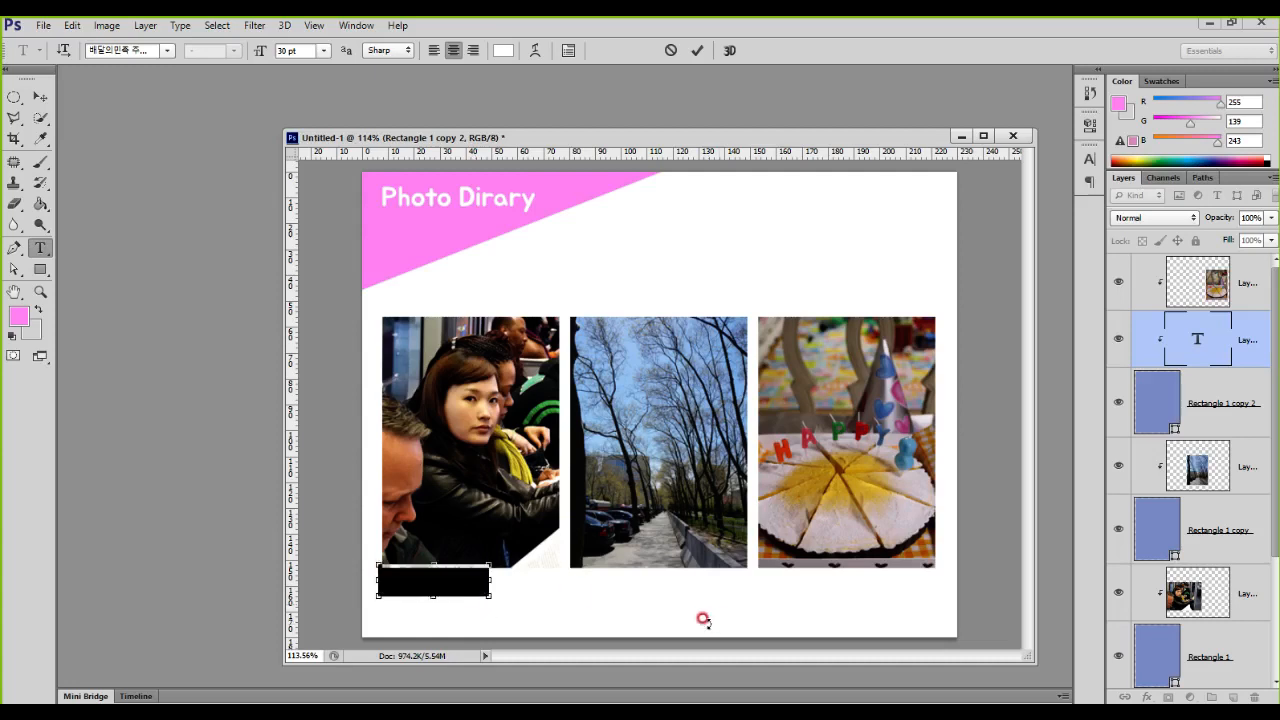
pyautogui.click(1088, 172)
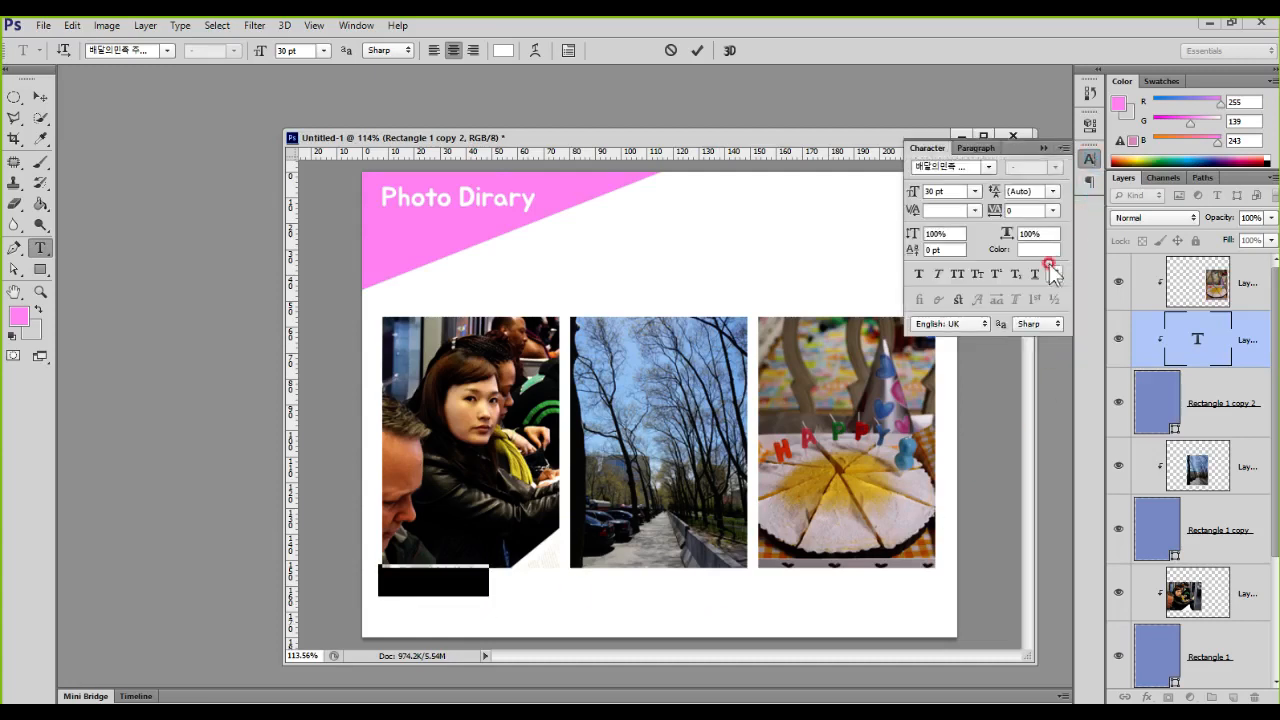
pyautogui.click(1040, 250)
pyautogui.moveTo(601, 443); pyautogui.dragTo(484, 529)
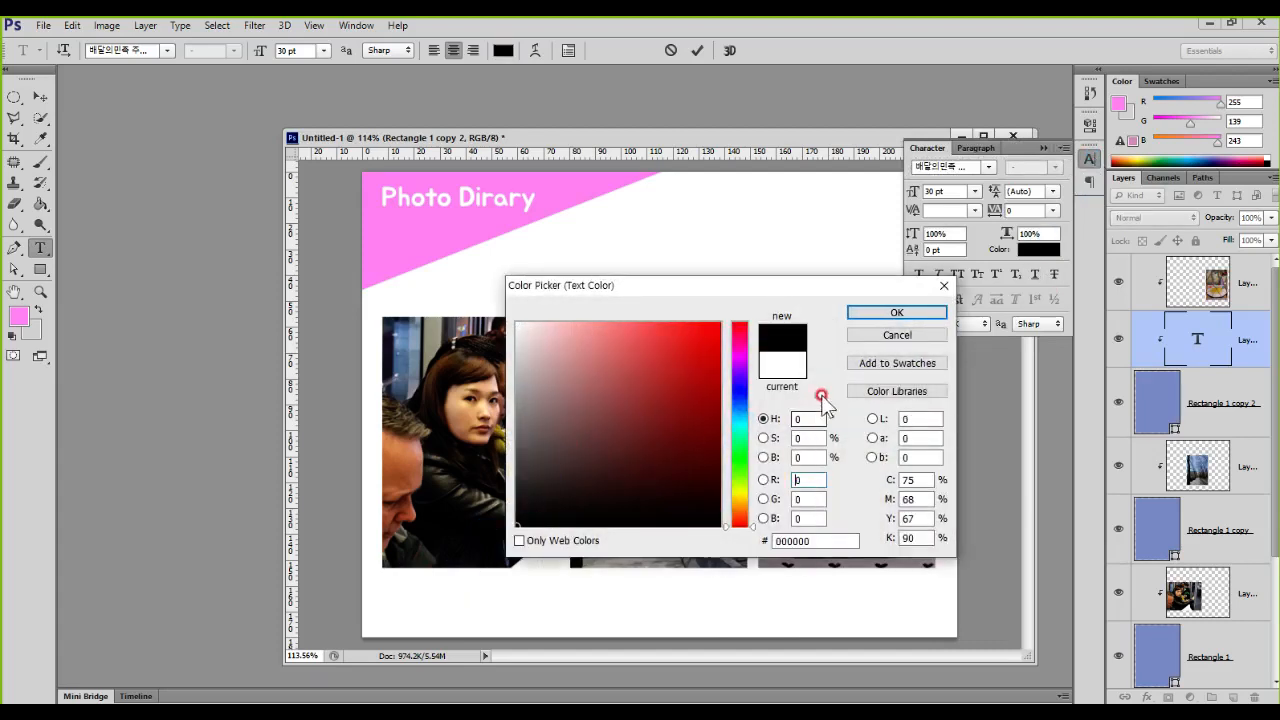
pyautogui.click(895, 312)
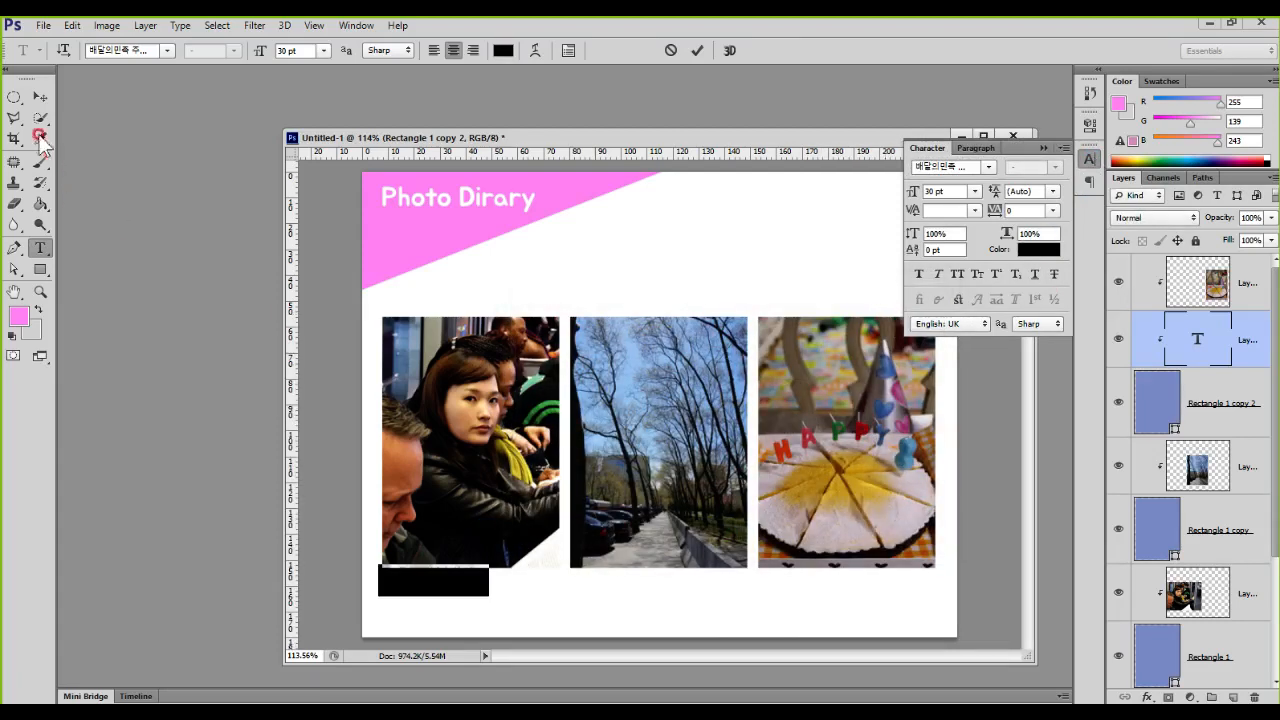
pyautogui.click(40, 96)
pyautogui.moveTo(460, 614); pyautogui.dragTo(457, 593)
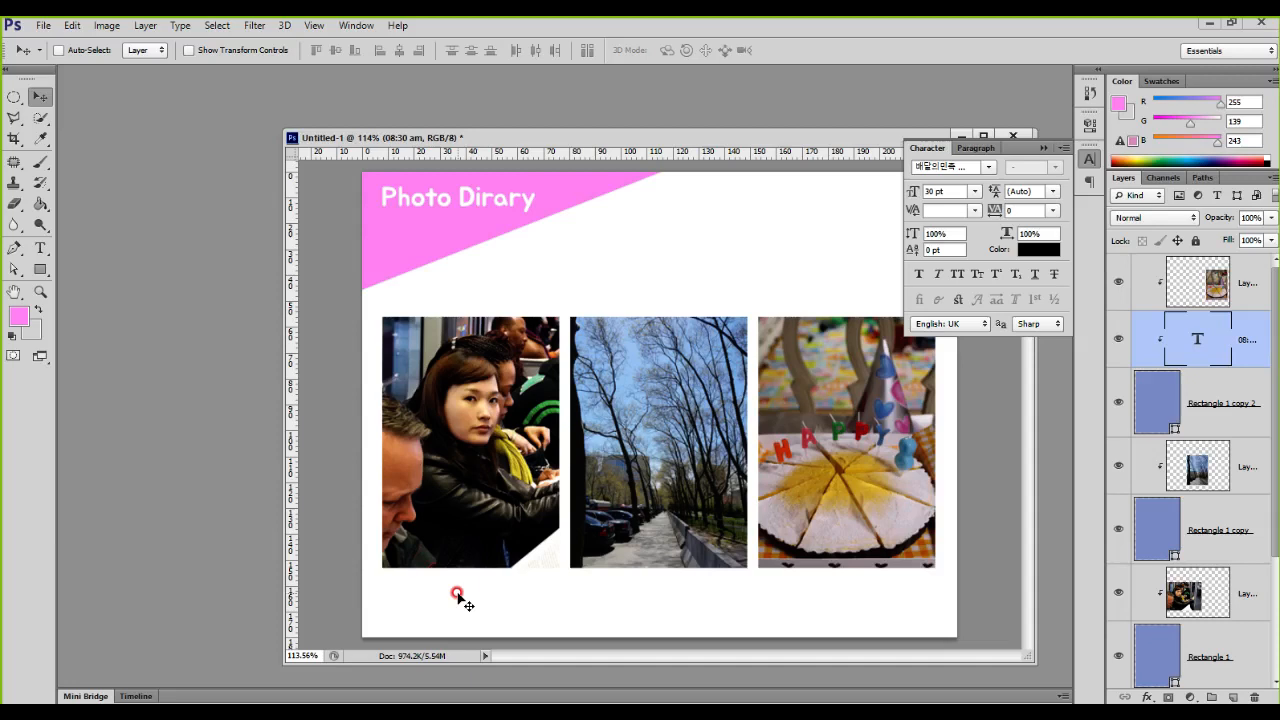
pyautogui.hotkey('ctrl', '1')
pyautogui.click(1252, 308)
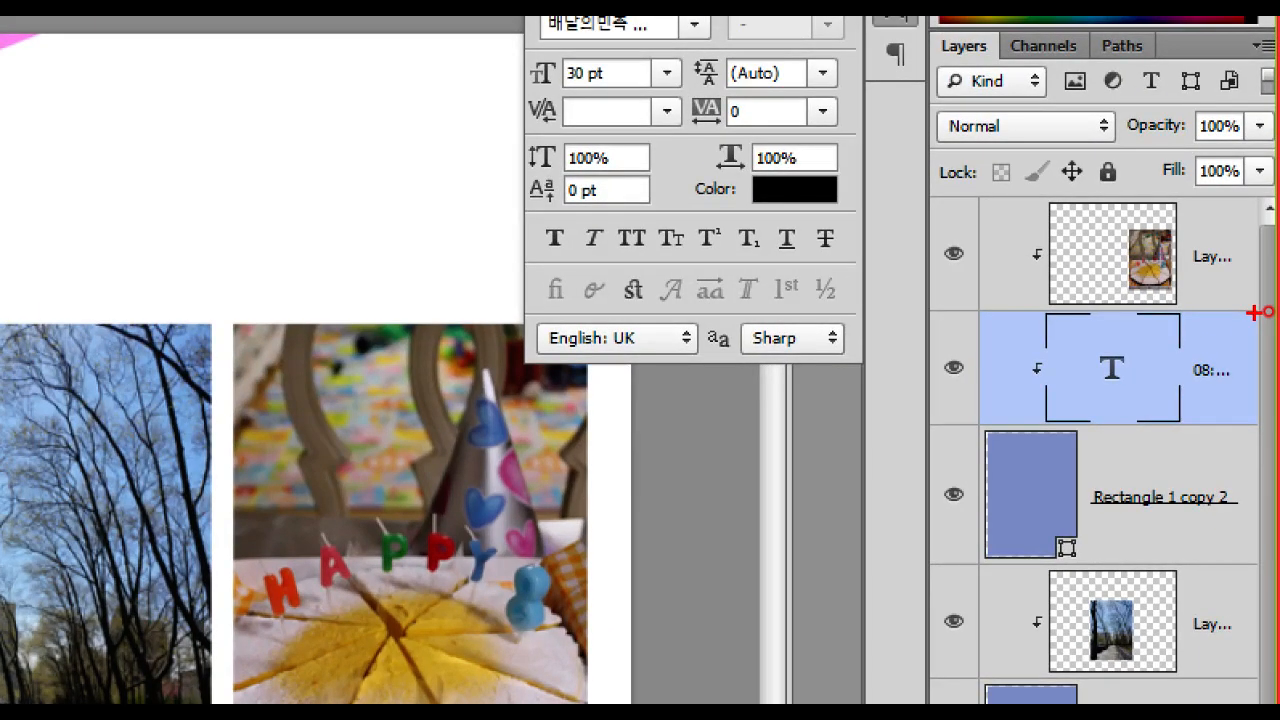
pyautogui.press('Escape')
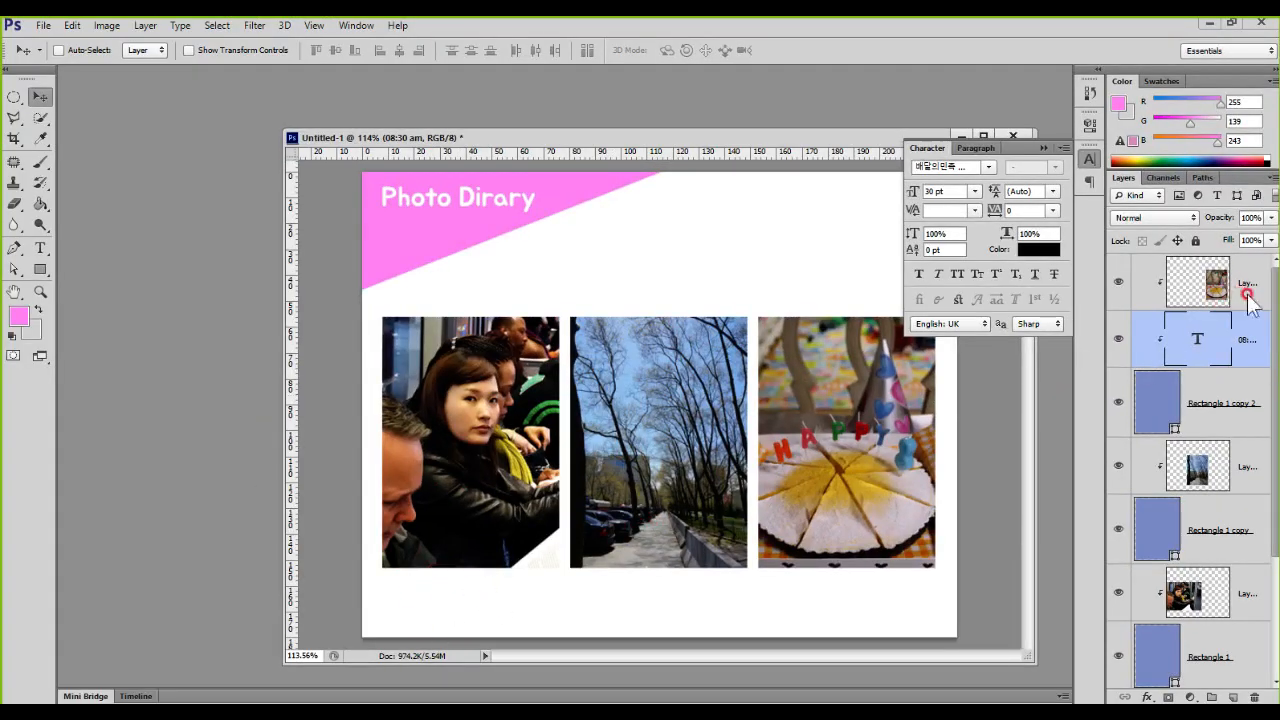
pyautogui.hotkey('ctrl', '1')
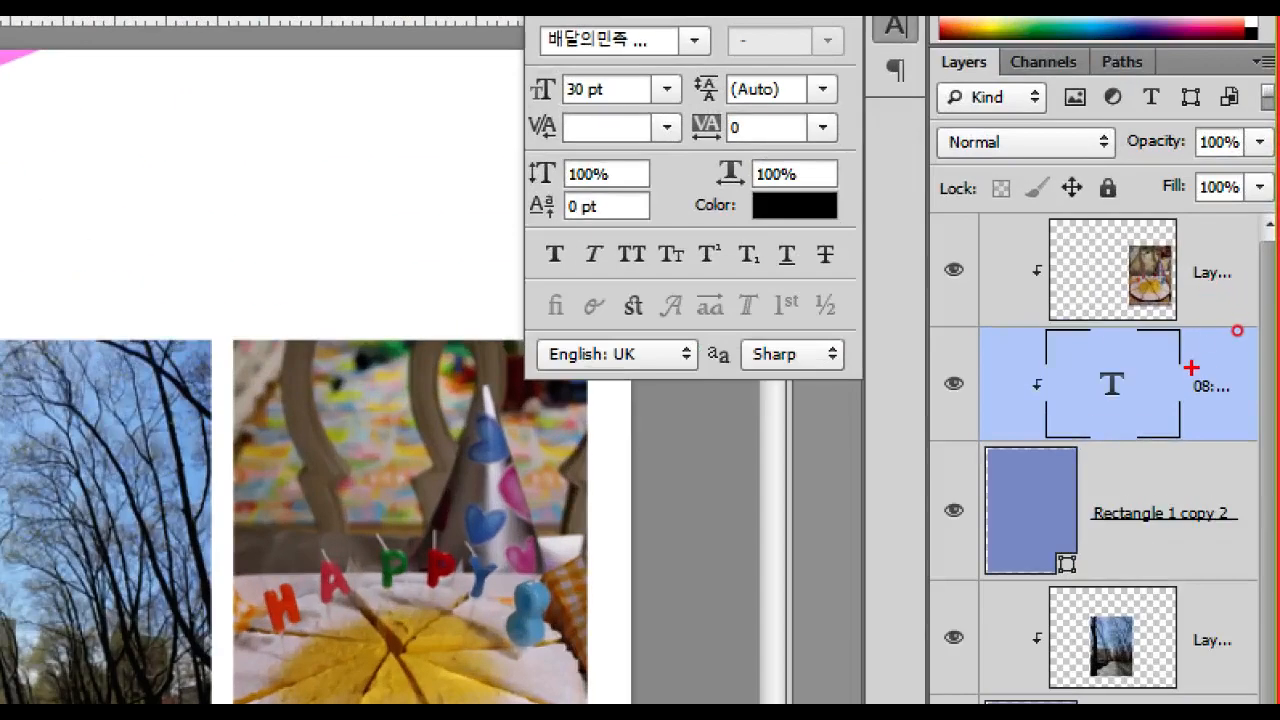
pyautogui.moveTo(1228, 410)
pyautogui.mouseDown()
pyautogui.moveTo(1125, 441)
pyautogui.moveTo(1045, 390)
pyautogui.moveTo(1048, 352)
pyautogui.moveTo(1168, 320)
pyautogui.moveTo(1248, 364)
pyautogui.moveTo(1256, 405)
pyautogui.mouseUp()
pyautogui.press('e')
pyautogui.moveTo(1018, 355)
pyautogui.mouseDown()
pyautogui.moveTo(1038, 396)
pyautogui.moveTo(1040, 352)
pyautogui.mouseUp()
pyautogui.moveTo(1060, 515)
pyautogui.mouseDown()
pyautogui.moveTo(1026, 475)
pyautogui.moveTo(1080, 530)
pyautogui.mouseUp()
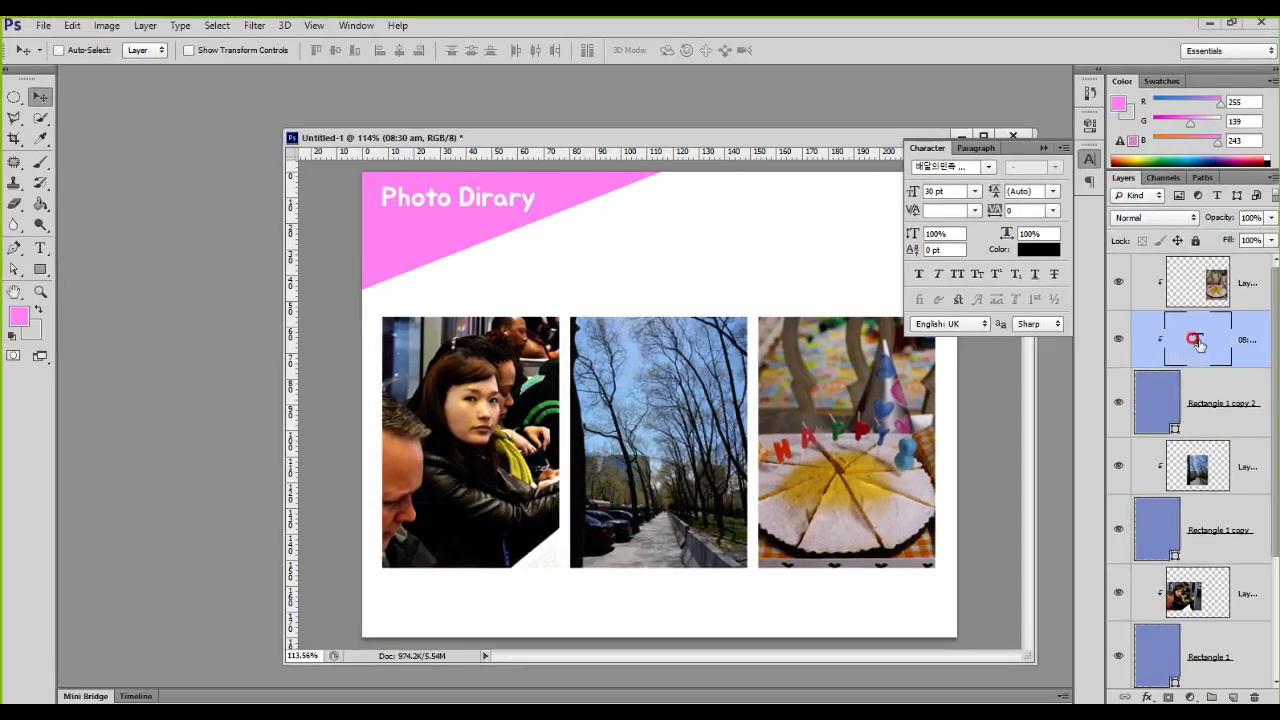
# Step: Move the 08:30 am text layer to the top of the layer stack, out of the clipping group
pyautogui.moveTo(1199, 341); pyautogui.dragTo(1216, 440)
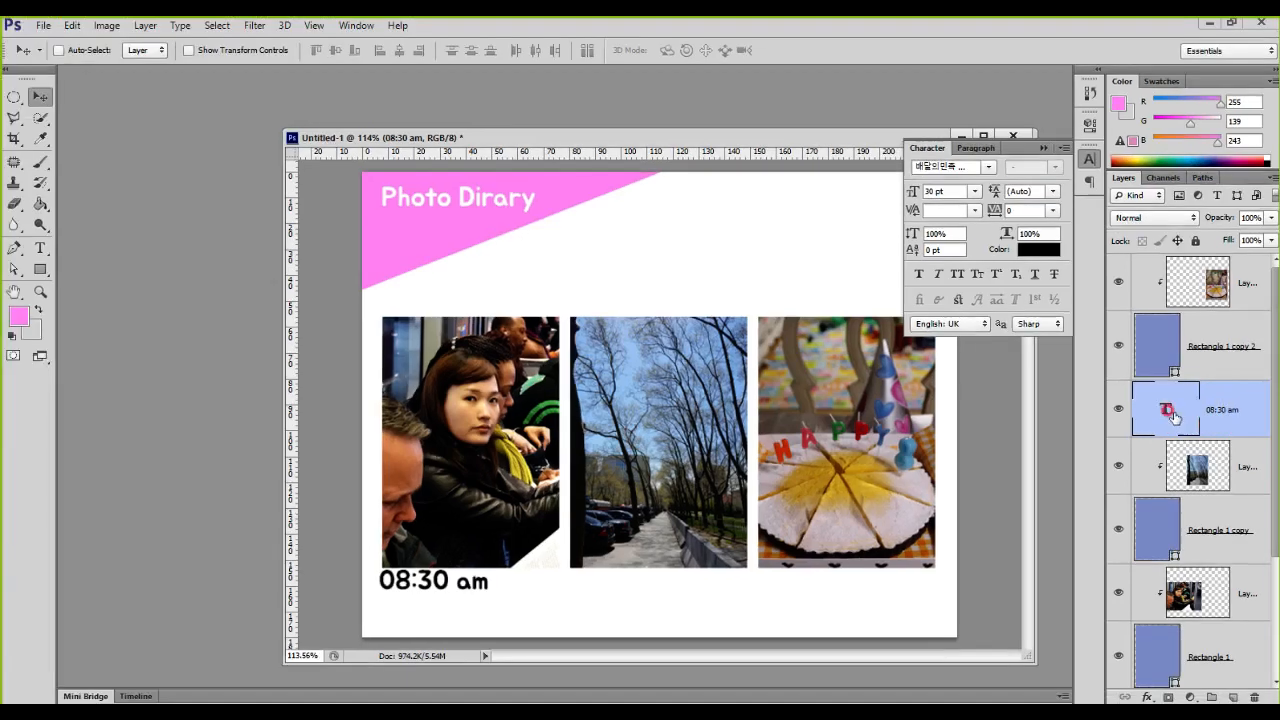
pyautogui.moveTo(1053, 398); pyautogui.dragTo(1131, 98)
pyautogui.moveTo(1208, 263); pyautogui.dragTo(1204, 258)
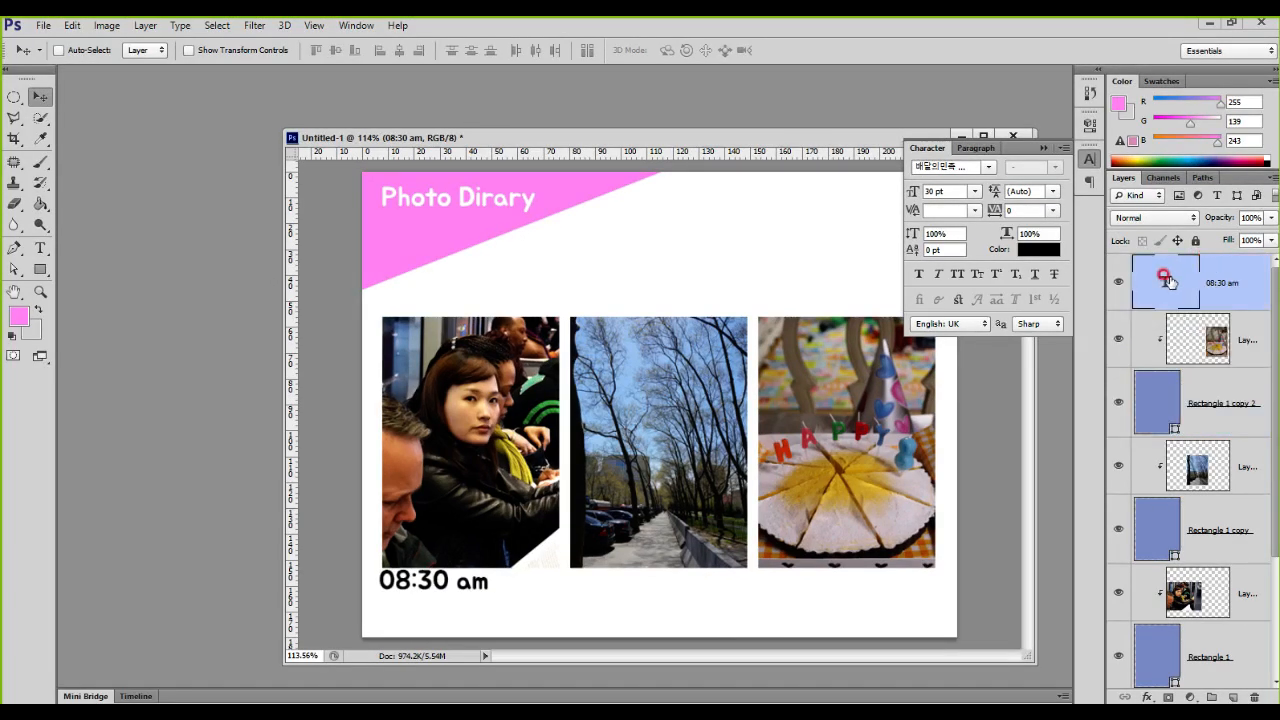
# Step: Set the 08:30 am caption to 18 pt and centre it beneath the subway photo
pyautogui.click(974, 191)
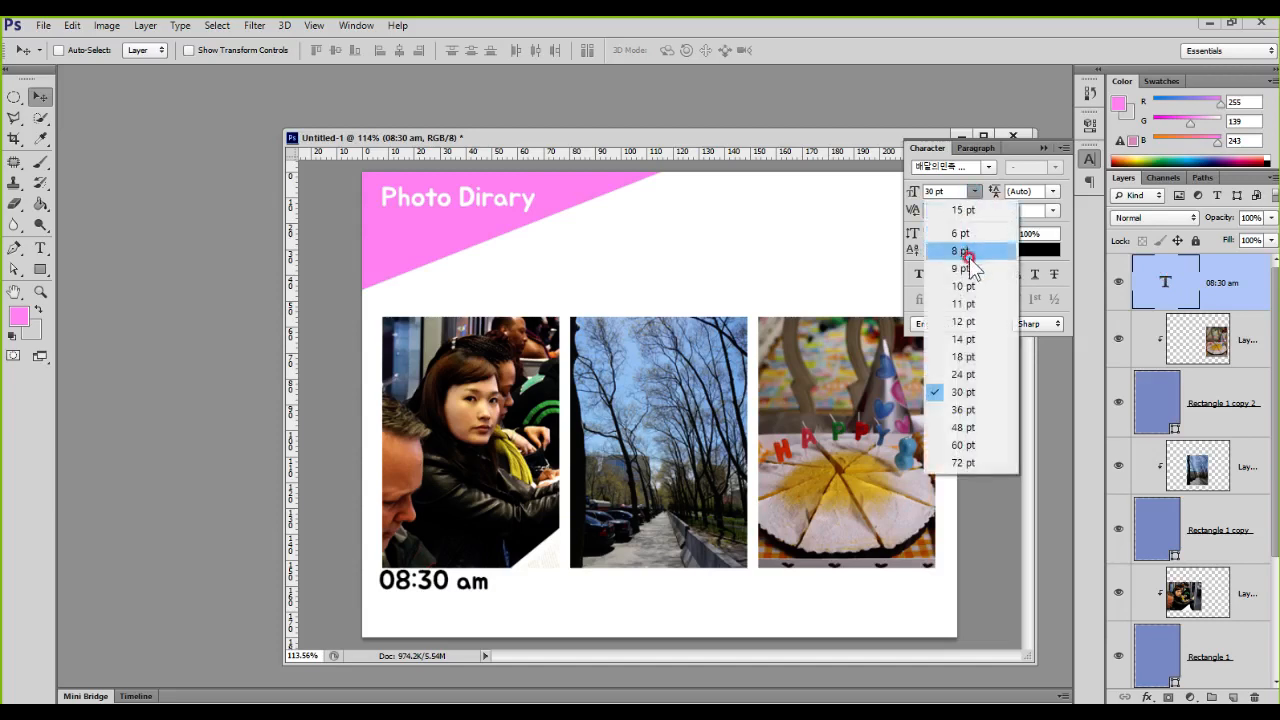
pyautogui.click(962, 356)
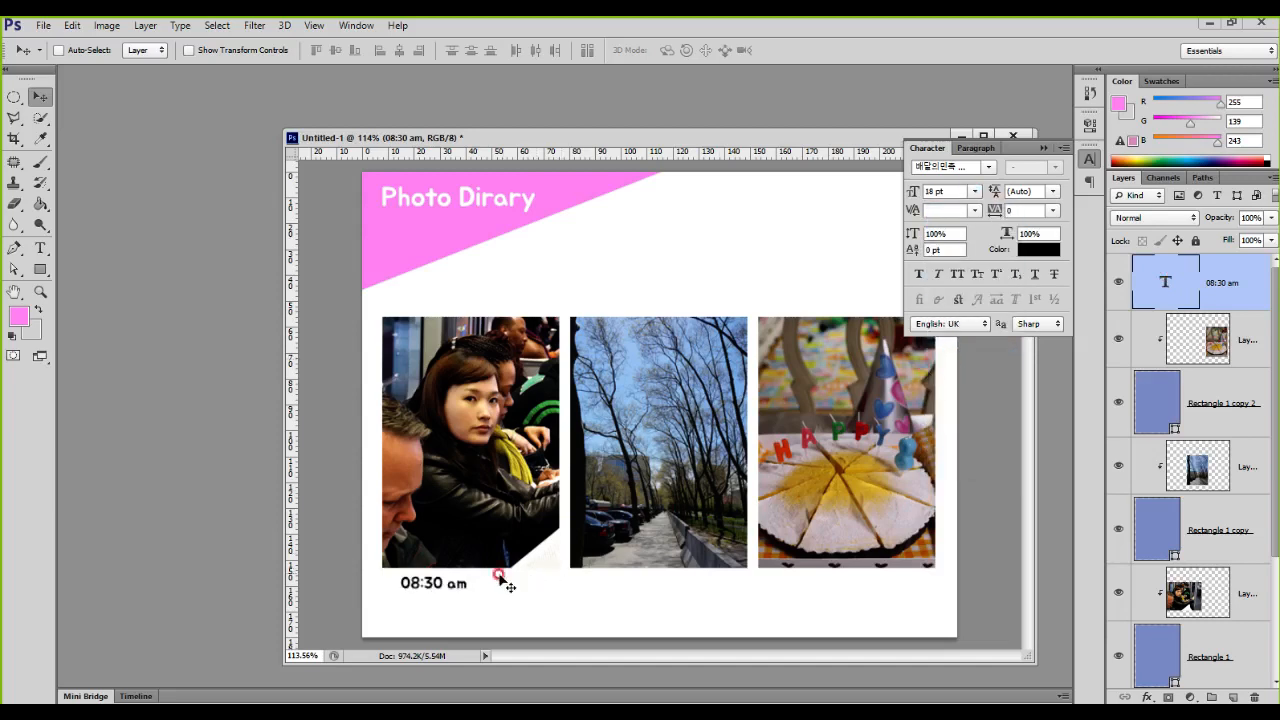
pyautogui.moveTo(466, 590); pyautogui.dragTo(506, 589)
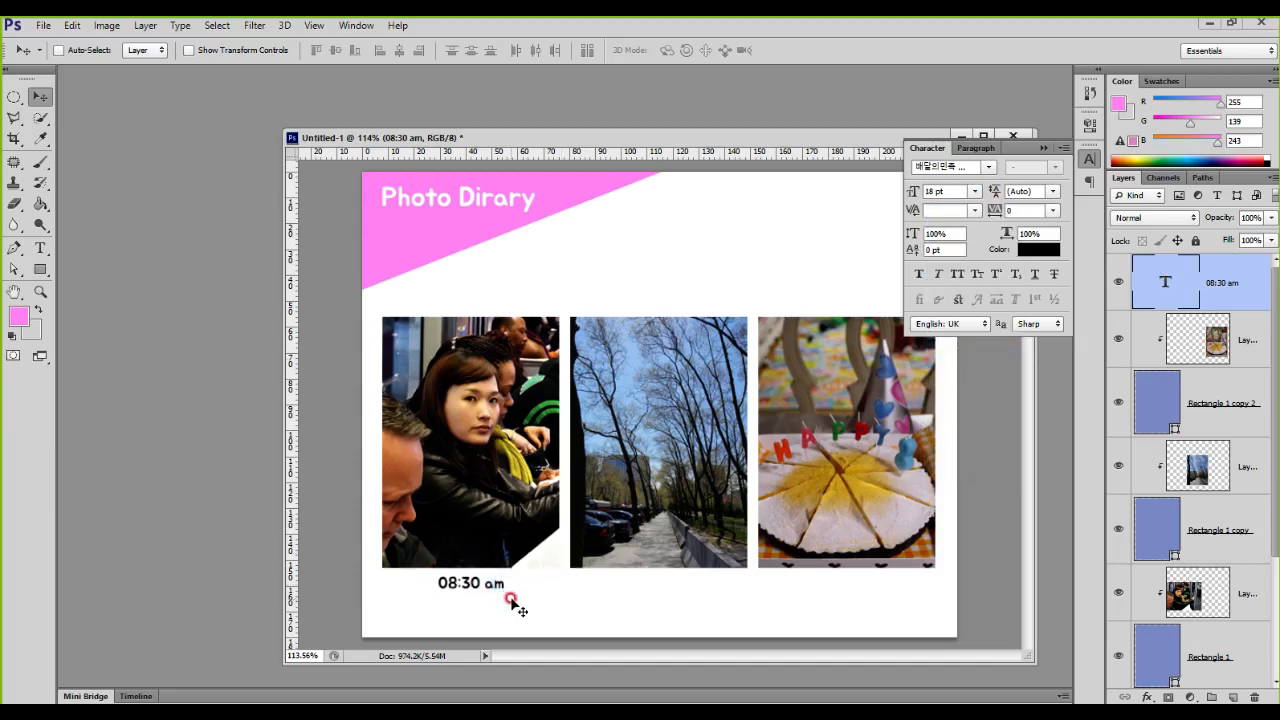
pyautogui.moveTo(694, 592)
pyautogui.mouseDown()
pyautogui.moveTo(628, 579)
pyautogui.moveTo(712, 600)
pyautogui.mouseUp()
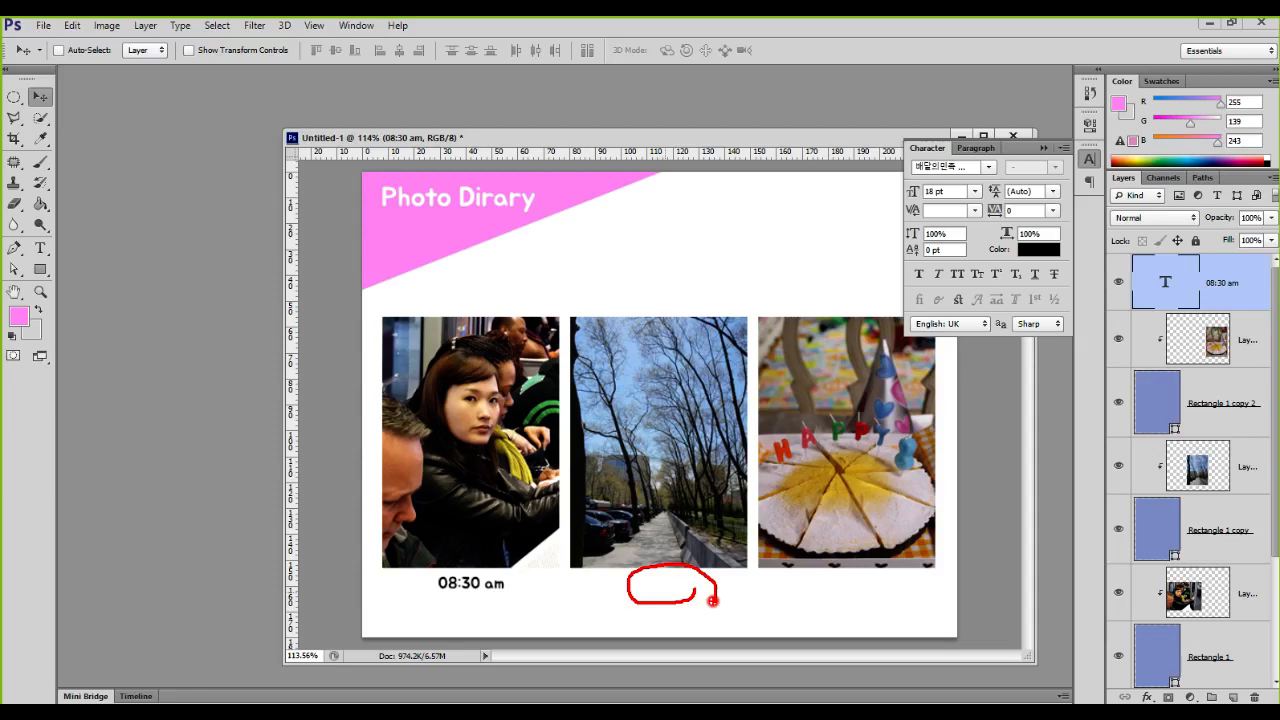
pyautogui.press('Escape')
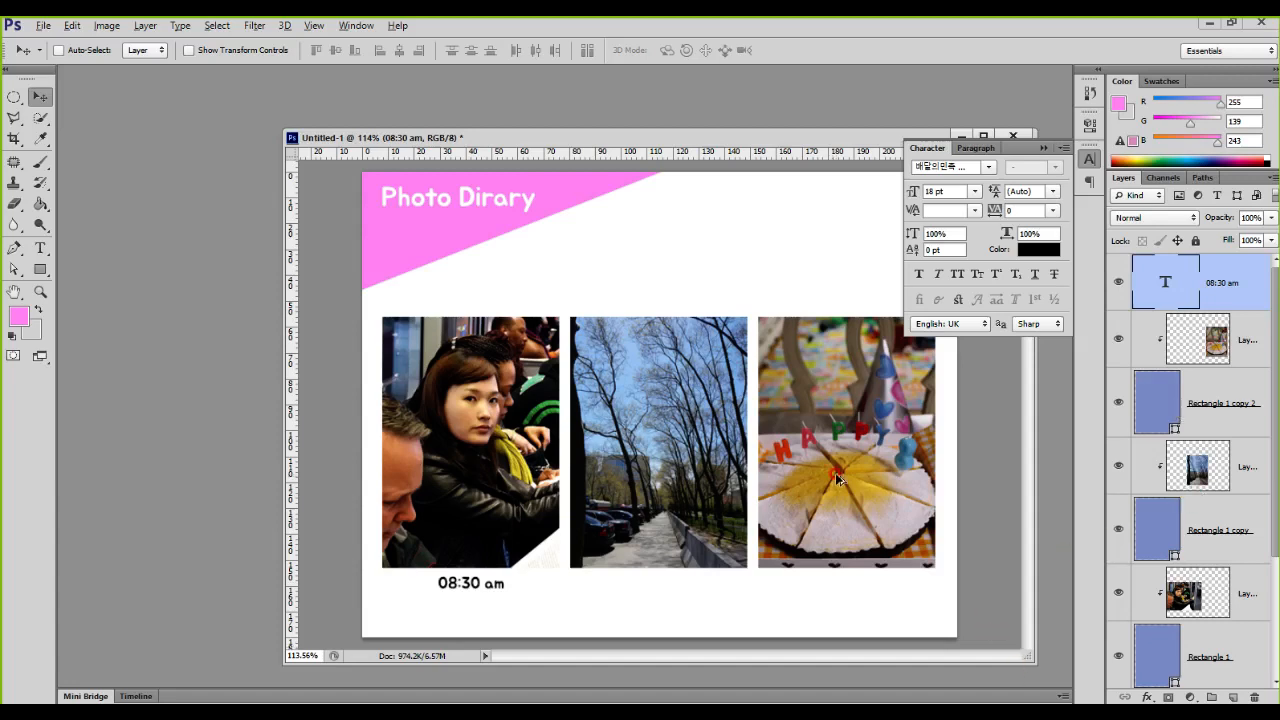
pyautogui.moveTo(420, 560)
pyautogui.mouseDown()
pyautogui.moveTo(506, 612)
pyautogui.moveTo(535, 612)
pyautogui.mouseUp()
pyautogui.moveTo(535, 593)
pyautogui.mouseDown()
pyautogui.moveTo(574, 607)
pyautogui.moveTo(1140, 290)
pyautogui.mouseUp()
pyautogui.moveTo(1084, 289)
pyautogui.mouseDown()
pyautogui.moveTo(1146, 283)
pyautogui.moveTo(1125, 360)
pyautogui.mouseUp()
pyautogui.moveTo(1238, 275)
pyautogui.mouseDown()
pyautogui.moveTo(1184, 284)
pyautogui.moveTo(1226, 245)
pyautogui.moveTo(1200, 308)
pyautogui.mouseUp()
pyautogui.moveTo(62, 117)
pyautogui.mouseDown()
pyautogui.moveTo(7, 90)
pyautogui.moveTo(64, 73)
pyautogui.moveTo(47, 137)
pyautogui.mouseUp()
pyautogui.press('Escape')
# Step: Duplicate the 08:30 am caption so that copies sit beneath the middle and right photos at the same height
pyautogui.moveTo(516, 589)
pyautogui.mouseDown()
pyautogui.moveTo(661, 586)
pyautogui.moveTo(663, 614)
pyautogui.moveTo(669, 583)
pyautogui.moveTo(857, 593)
pyautogui.mouseUp()
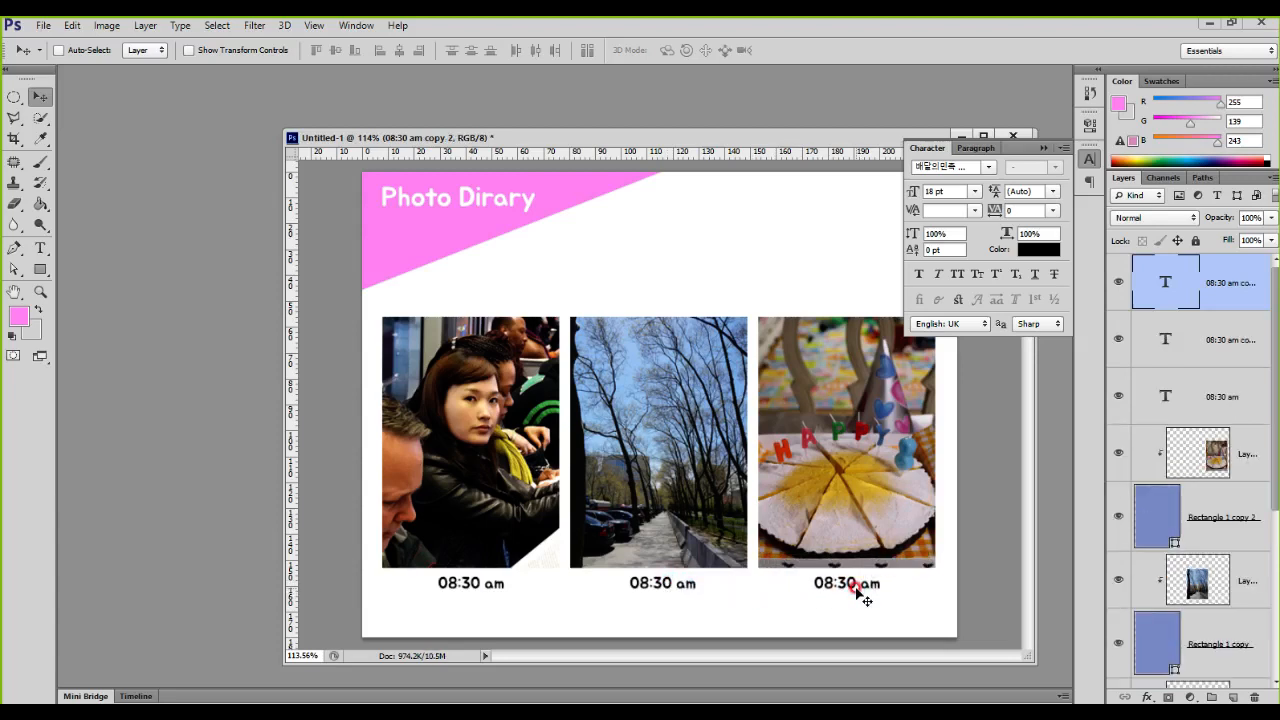
# Step: Toggle the visibility of the two copied caption layers to check which photo each one belongs to
pyautogui.click(1118, 339)
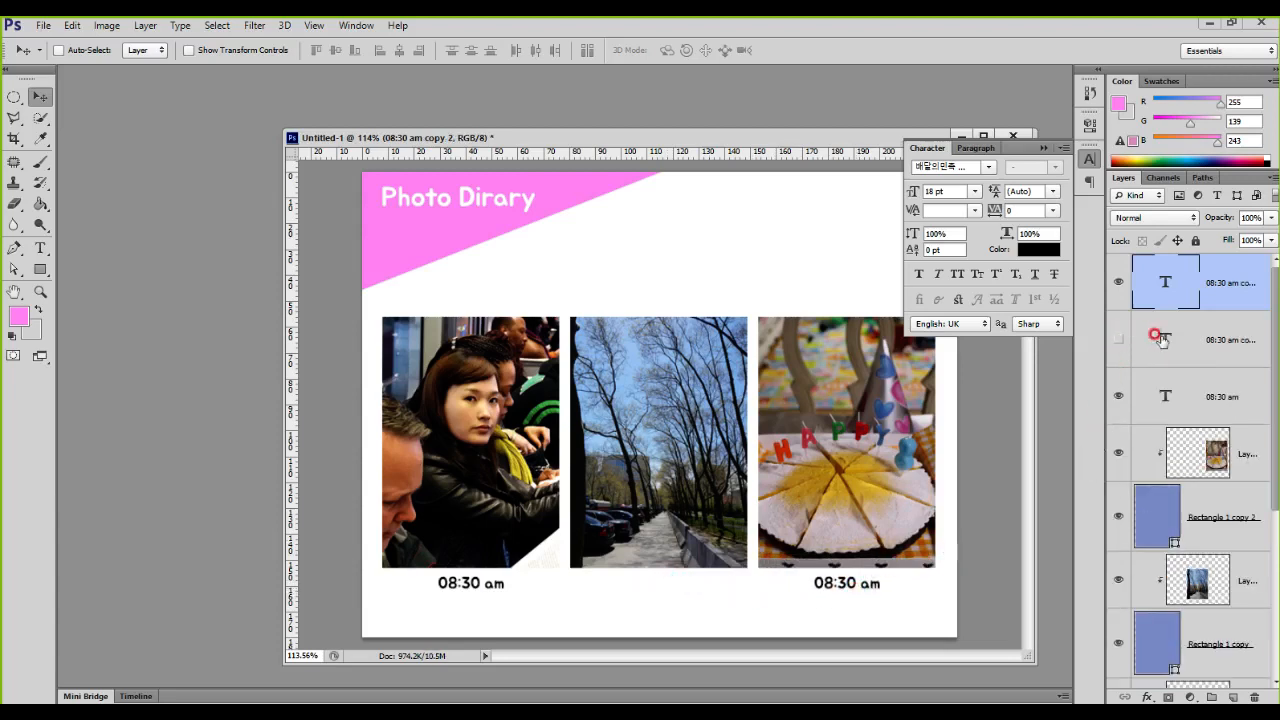
pyautogui.click(1143, 340)
pyautogui.click(1118, 340)
pyautogui.click(1118, 340)
pyautogui.click(1118, 340)
pyautogui.click(1145, 283)
pyautogui.click(1118, 283)
pyautogui.click(1118, 283)
pyautogui.click(1150, 340)
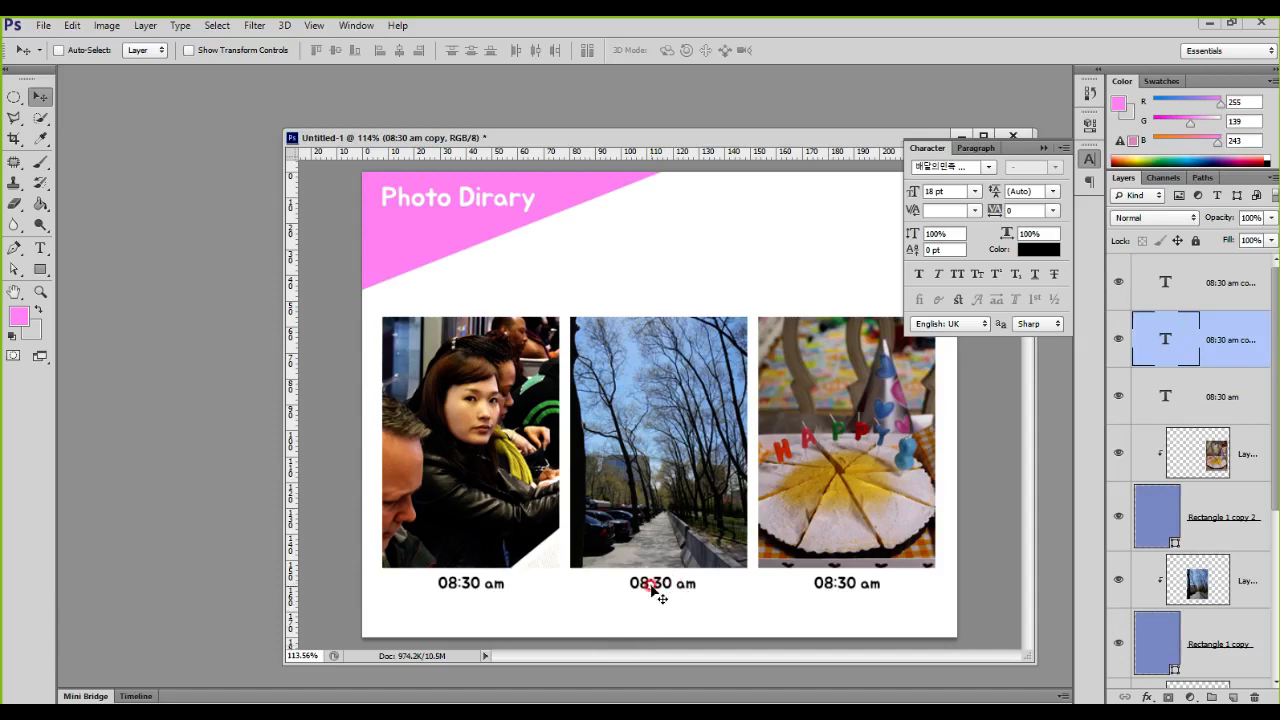
pyautogui.click(14, 248)
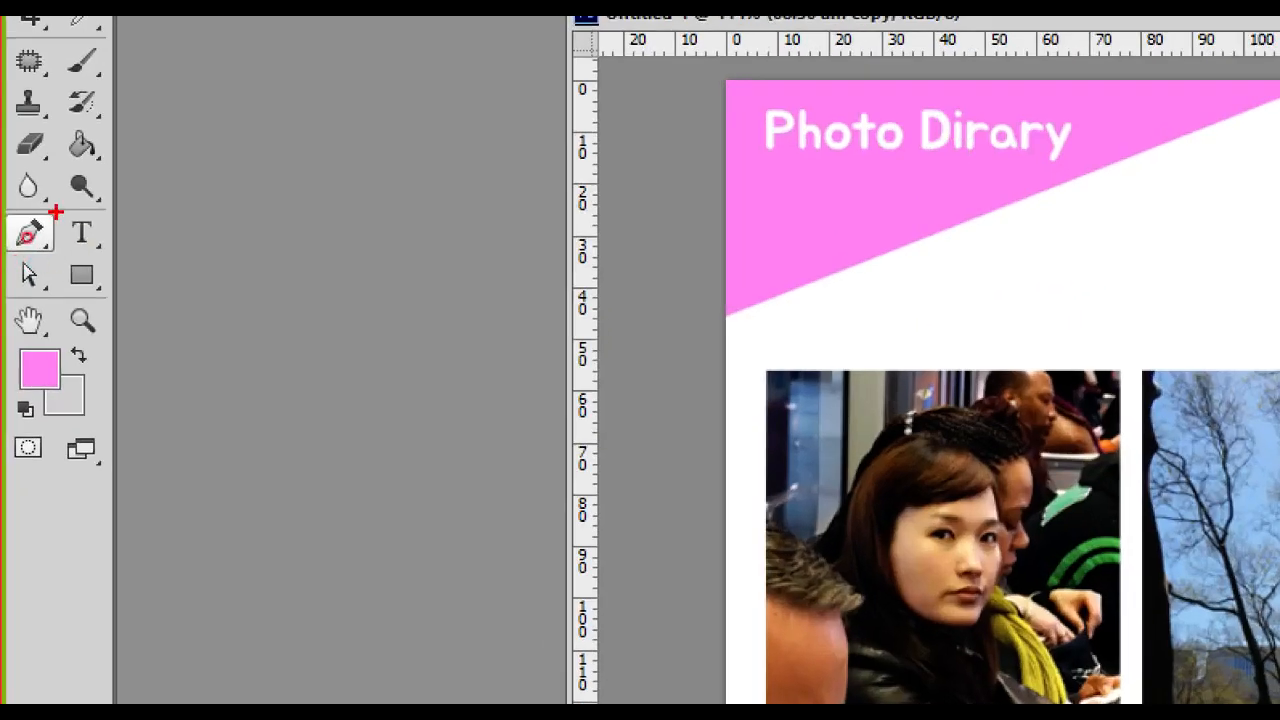
pyautogui.moveTo(56, 212); pyautogui.dragTo(126, 266)
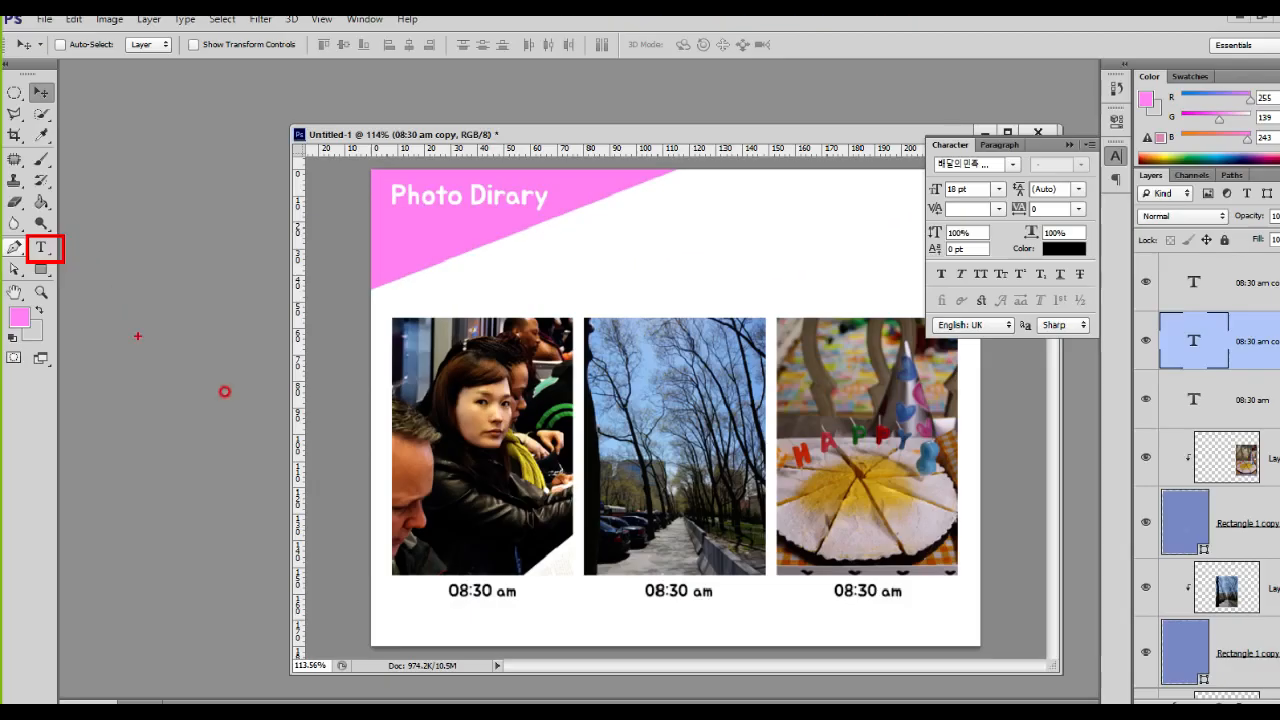
pyautogui.click(41, 249)
pyautogui.click(662, 580)
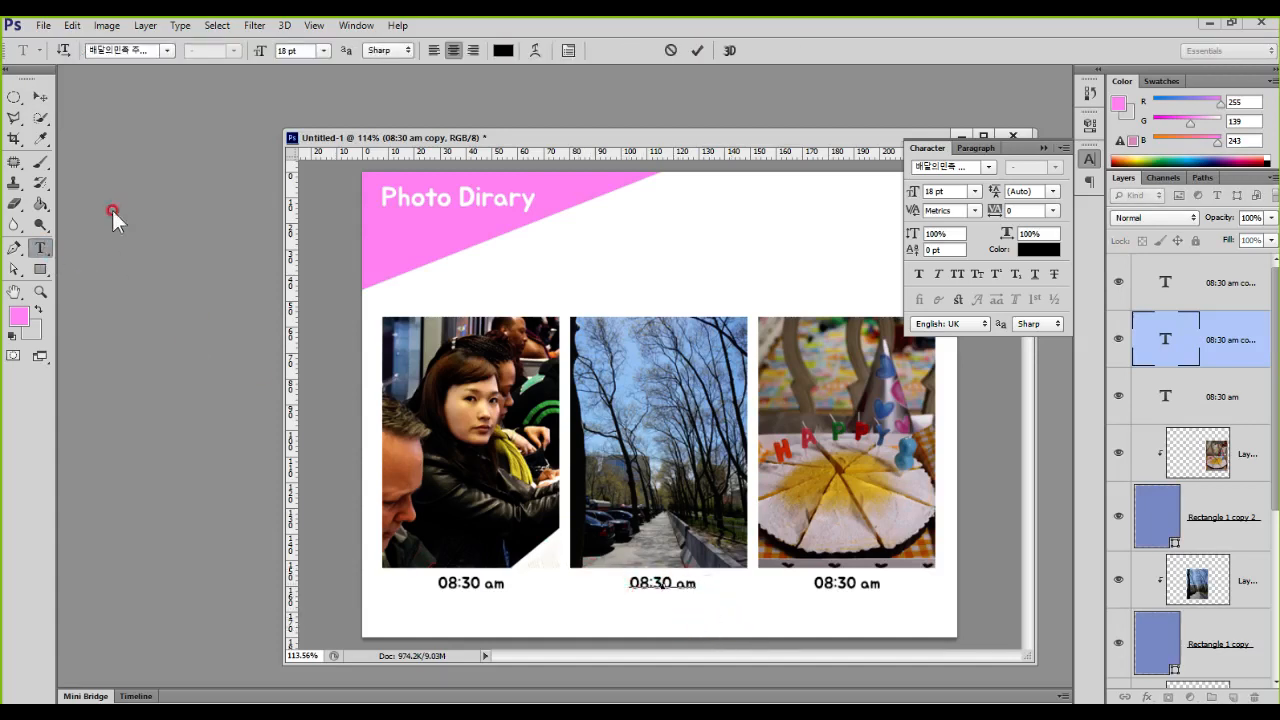
pyautogui.click(41, 101)
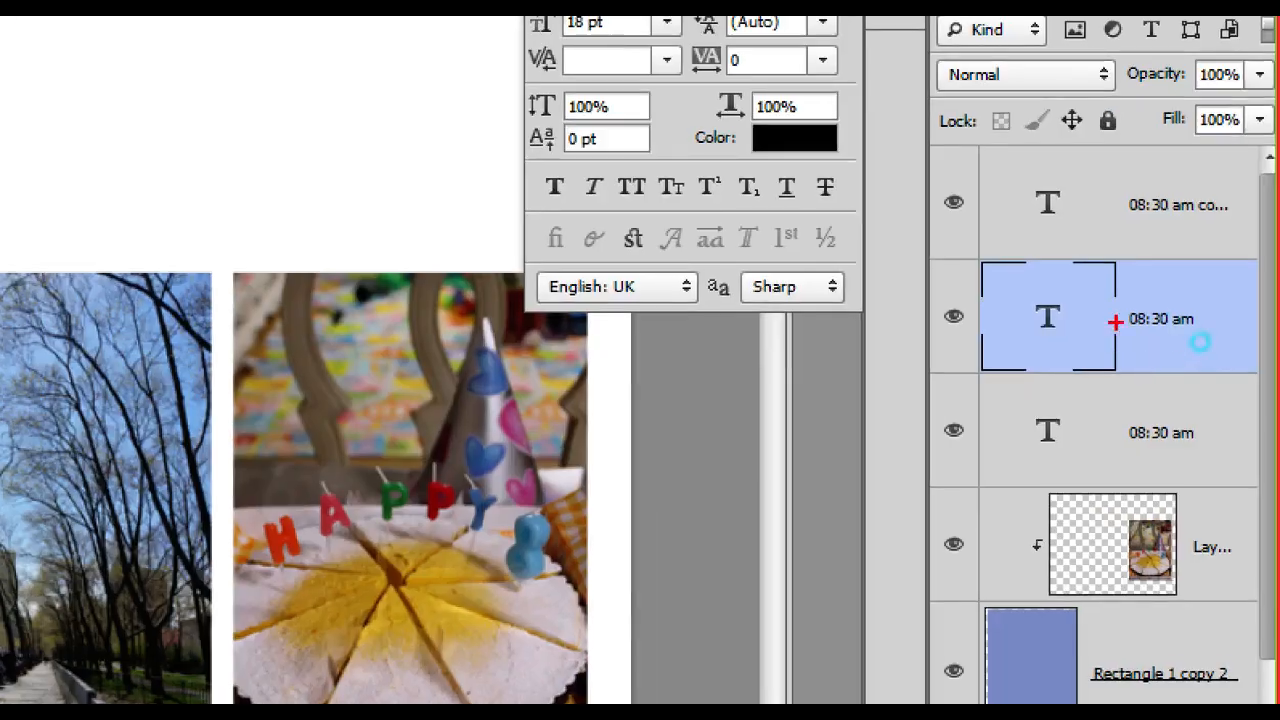
pyautogui.moveTo(1129, 322)
pyautogui.mouseDown()
pyautogui.moveTo(1032, 379)
pyautogui.moveTo(1070, 274)
pyautogui.moveTo(1103, 341)
pyautogui.mouseUp()
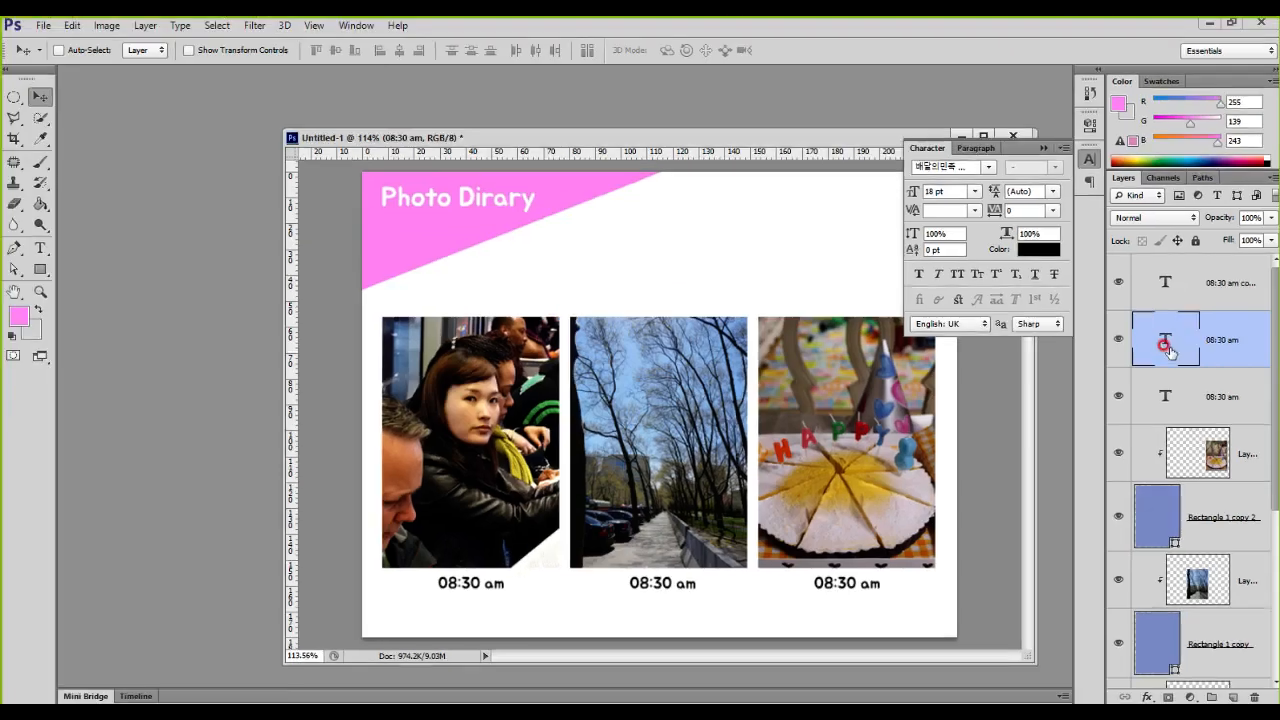
pyautogui.doubleClick(1168, 345)
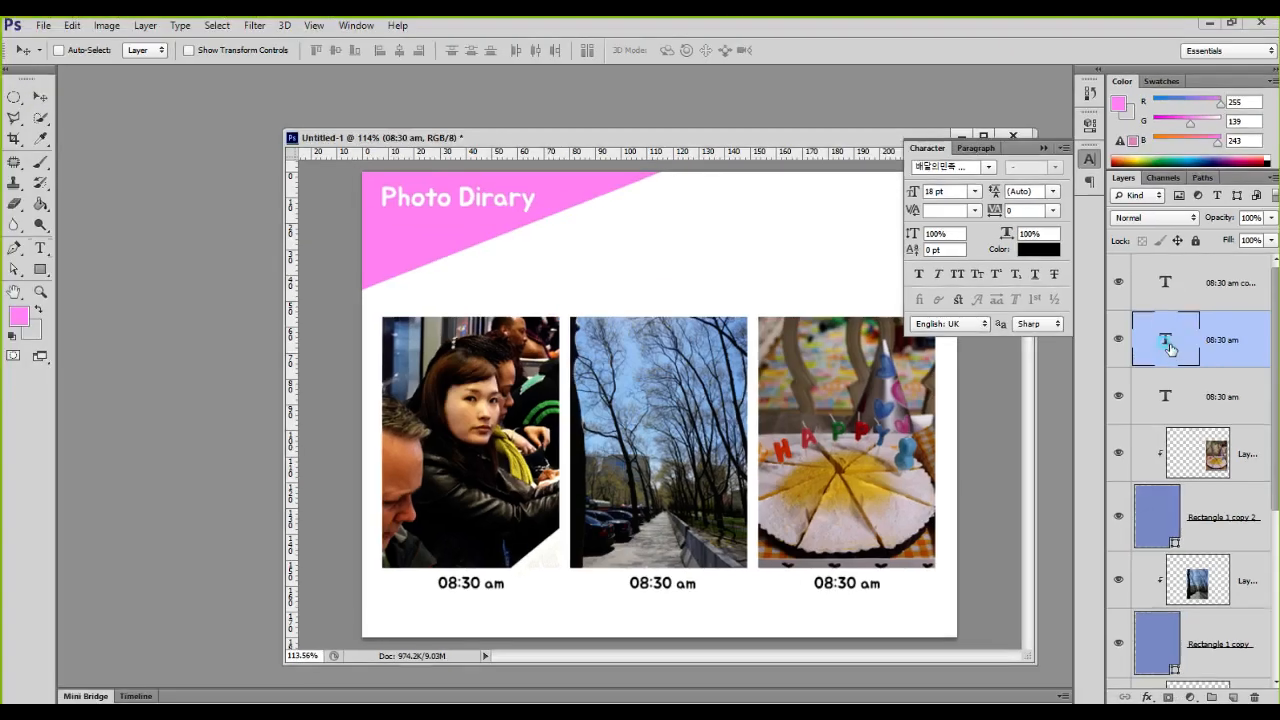
pyautogui.doubleClick(1165, 280)
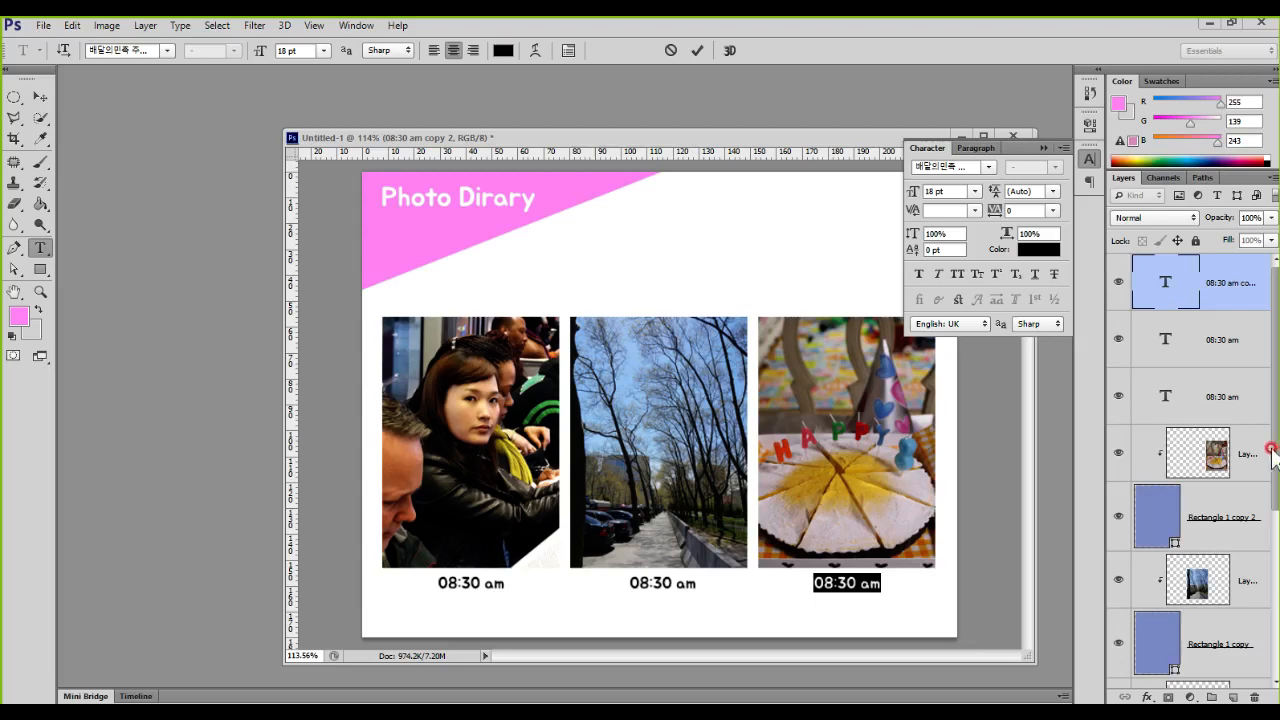
# Step: Collapse the floating character settings and change the caption beneath the middle photo to "12:30 pm"
pyautogui.click(1046, 150)
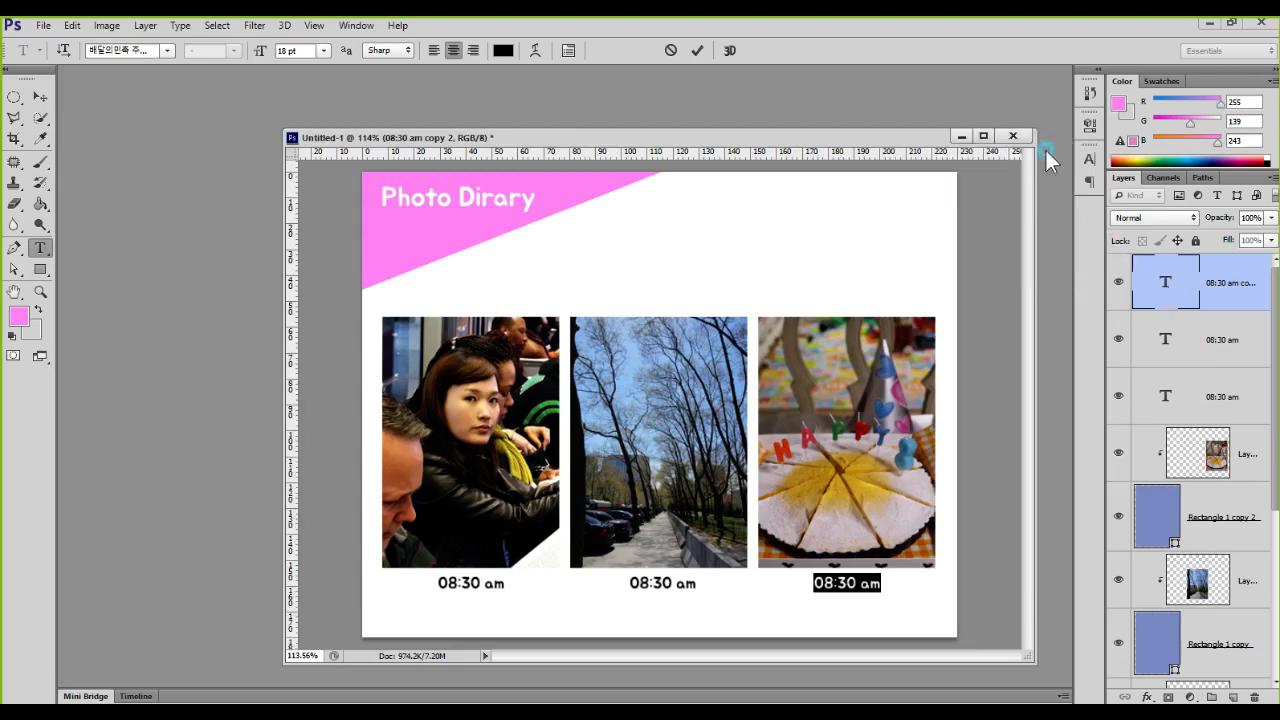
pyautogui.click(1154, 283)
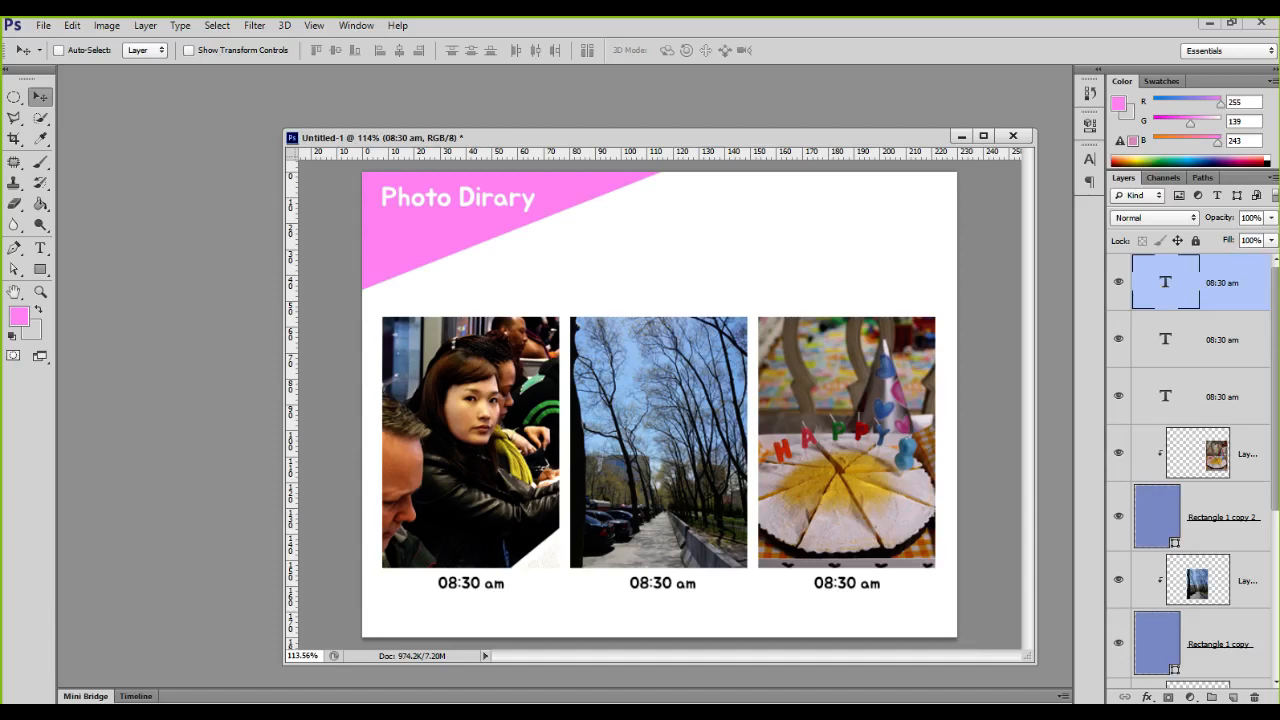
pyautogui.doubleClick(1165, 345)
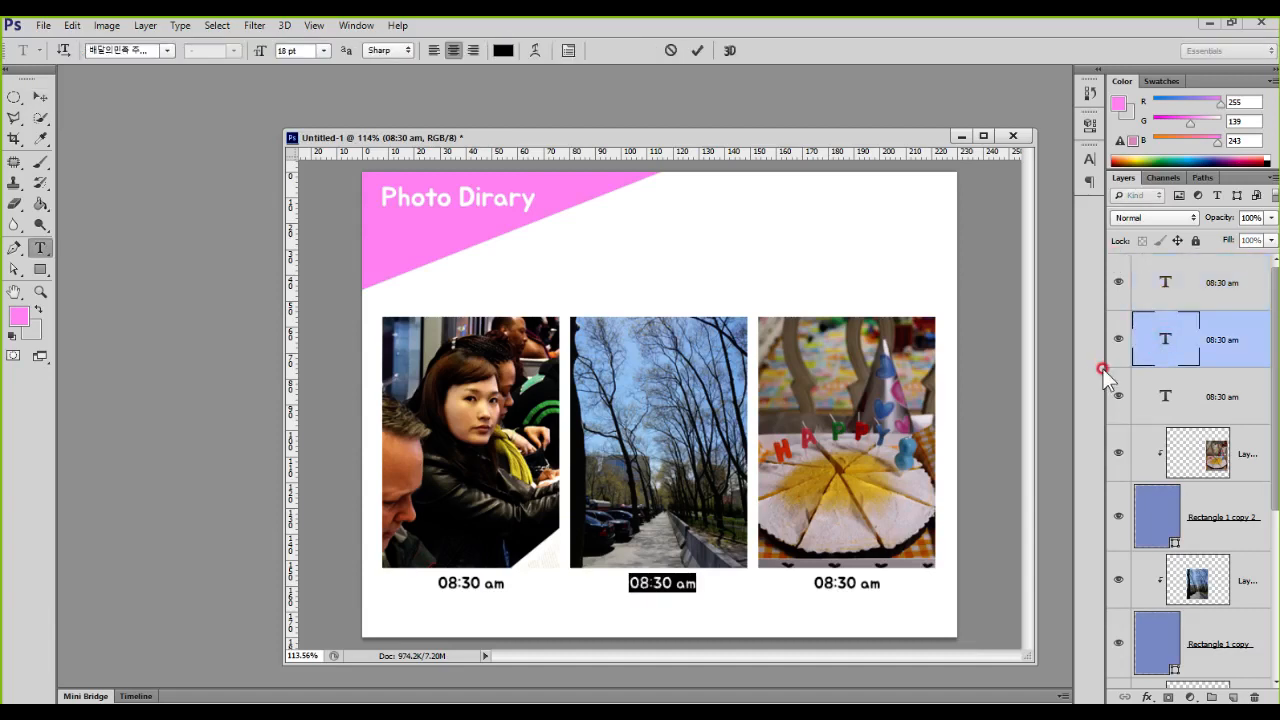
pyautogui.click(646, 577)
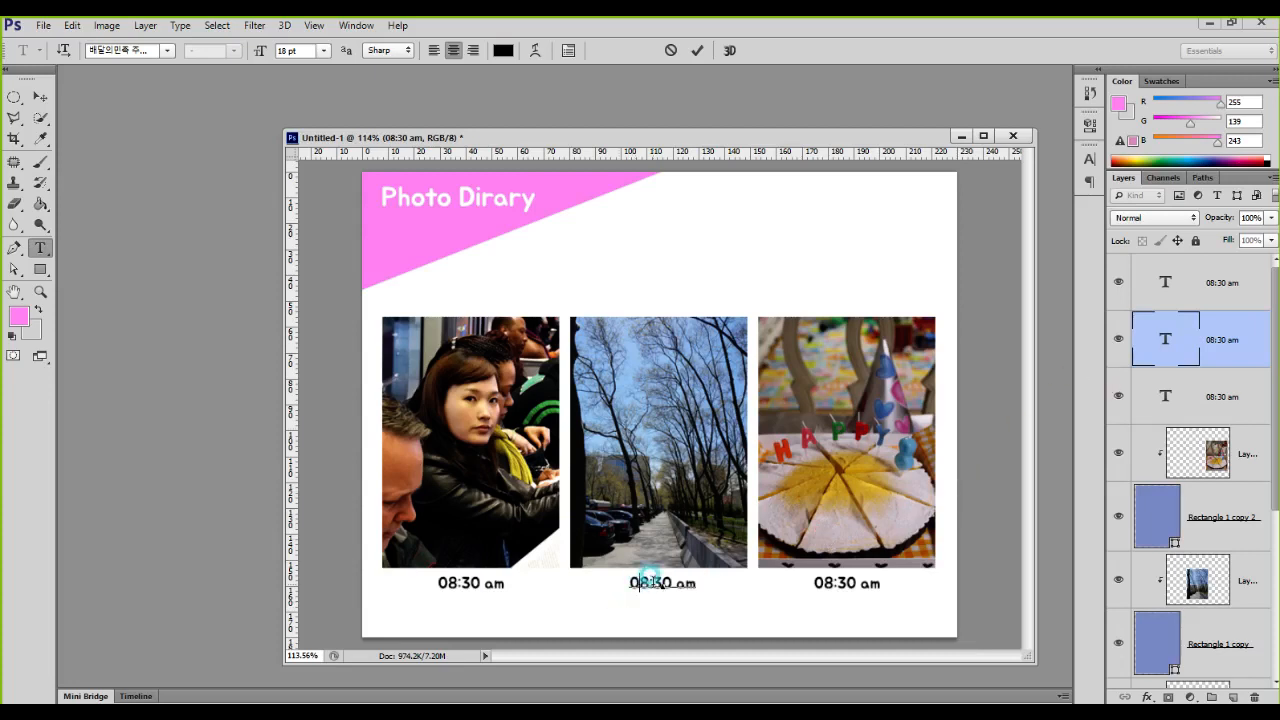
pyautogui.press('BackSpace')
pyautogui.write('12')
pyautogui.press('Delete')
pyautogui.press('Right')
pyautogui.press('Right')
pyautogui.press('Right')
pyautogui.press('Right')
pyautogui.hotkey('shift', 'Right')
pyautogui.write('p')
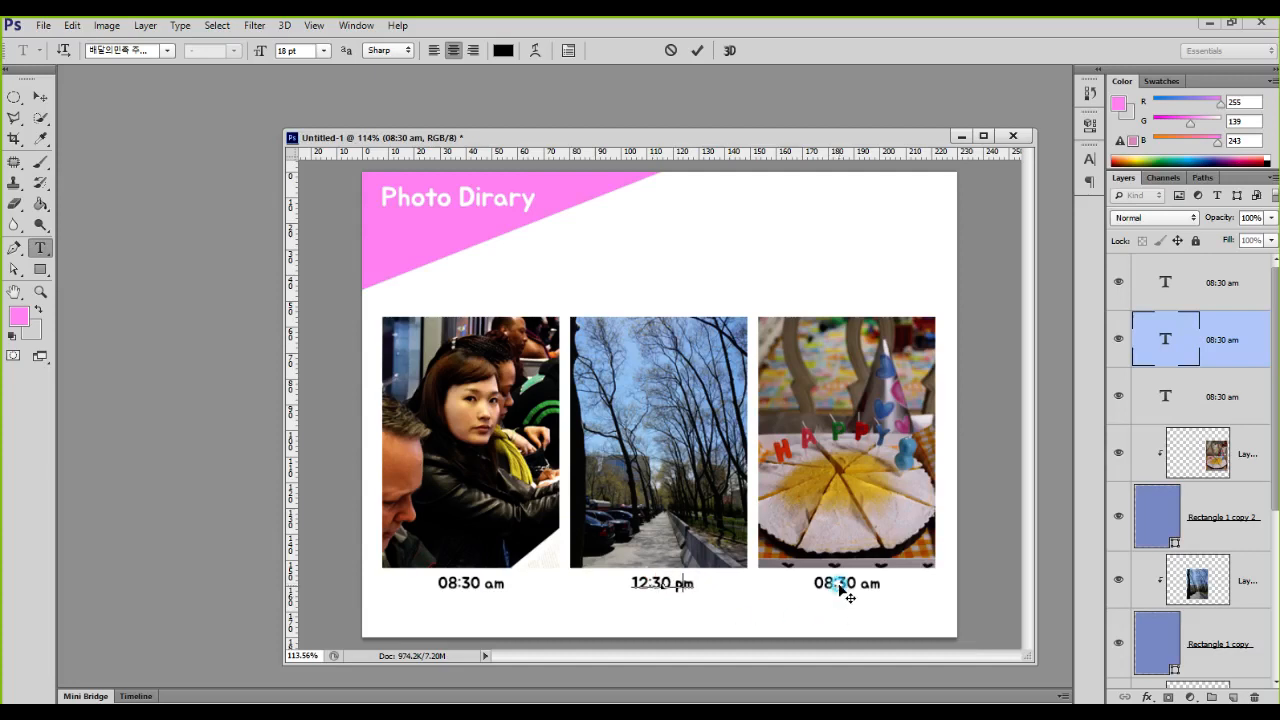
# Step: Change the caption beneath the cake photo to "20:30 pm" and keep its layer selected
pyautogui.doubleClick(1160, 283)
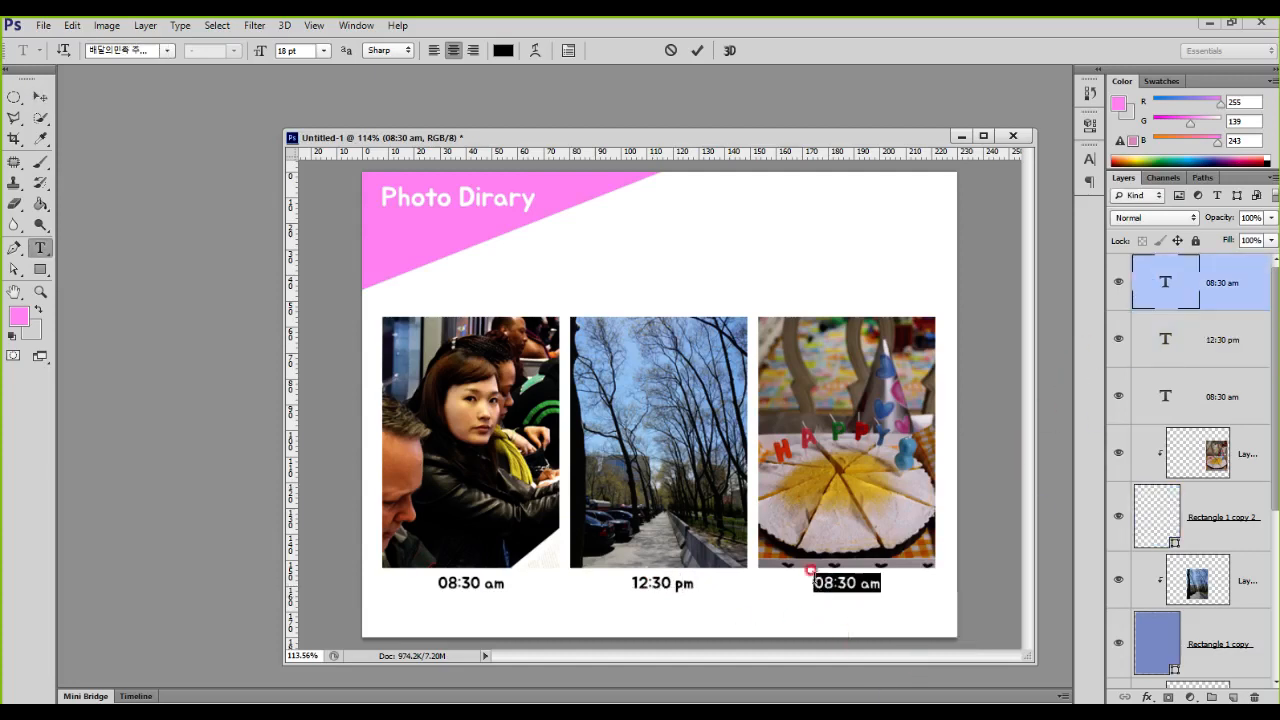
pyautogui.click(836, 584)
pyautogui.press('BackSpace')
pyautogui.press('BackSpace')
pyautogui.write('20')
pyautogui.press('Right')
pyautogui.press('Right')
pyautogui.press('Right')
pyautogui.press('Right')
pyautogui.hotkey('shift', 'Right')
pyautogui.write('p')
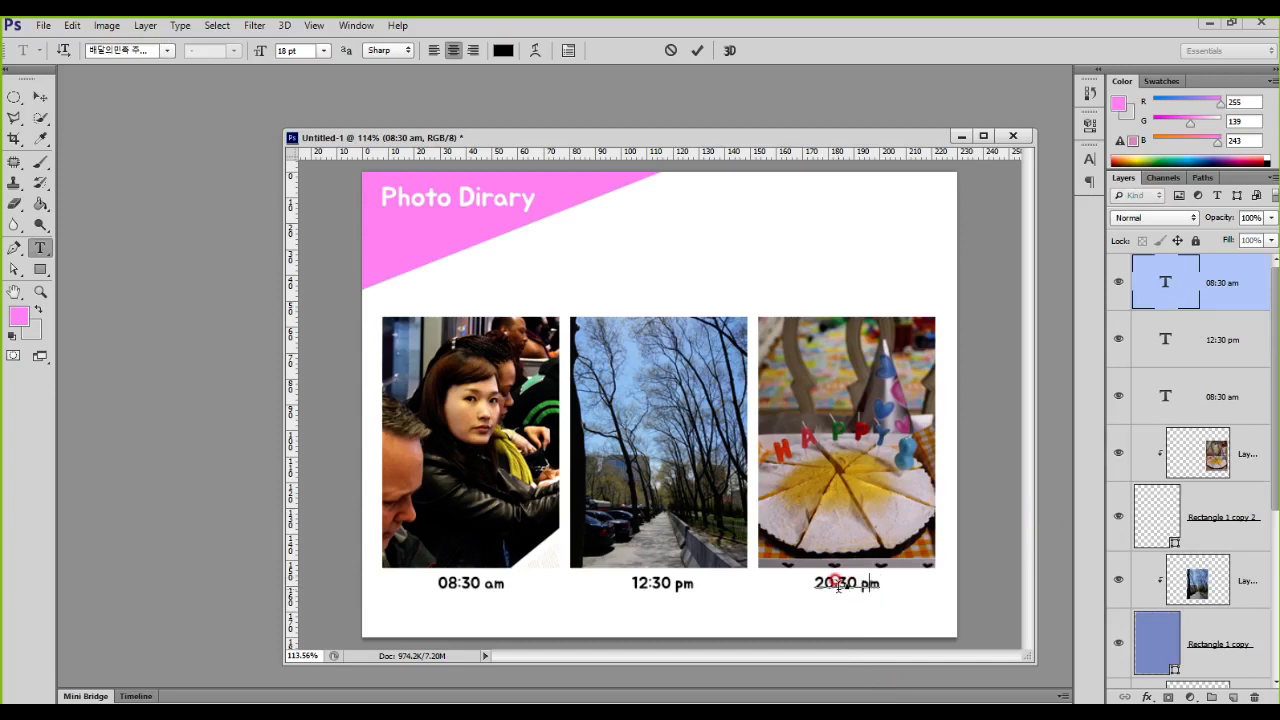
pyautogui.hotkey('ctrl', 'Return')
pyautogui.click(1165, 338)
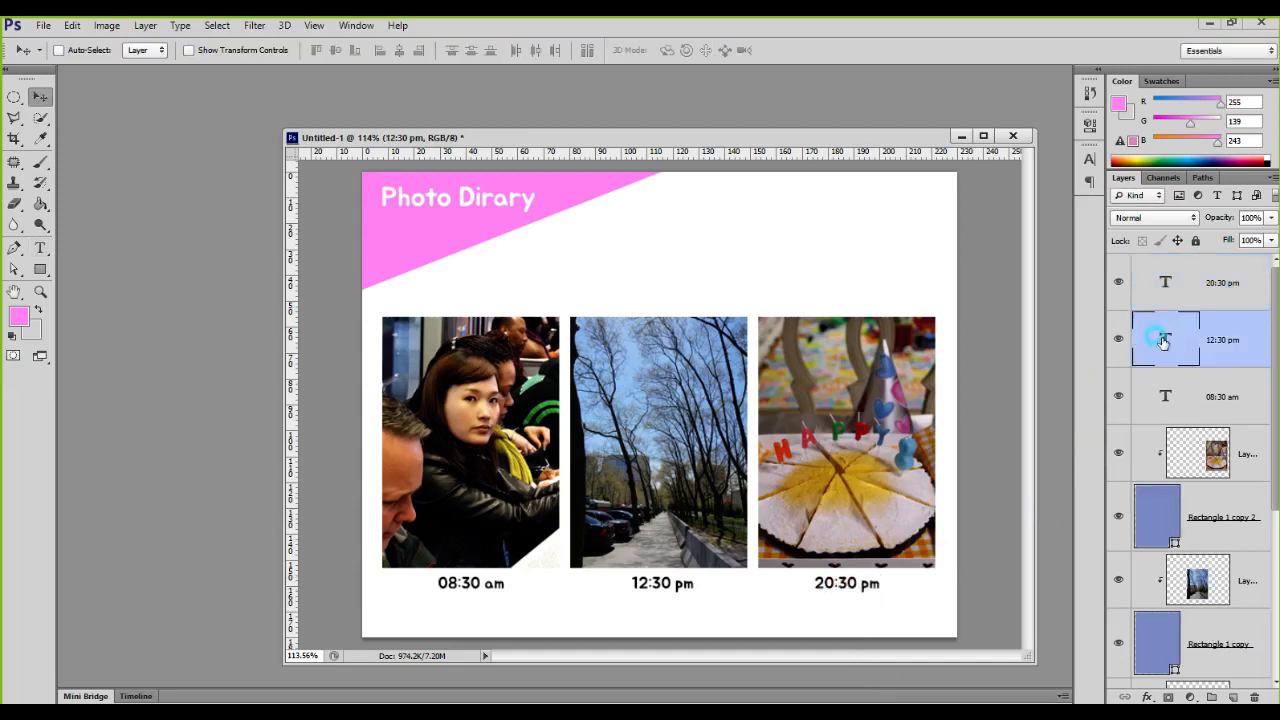
pyautogui.click(1160, 282)
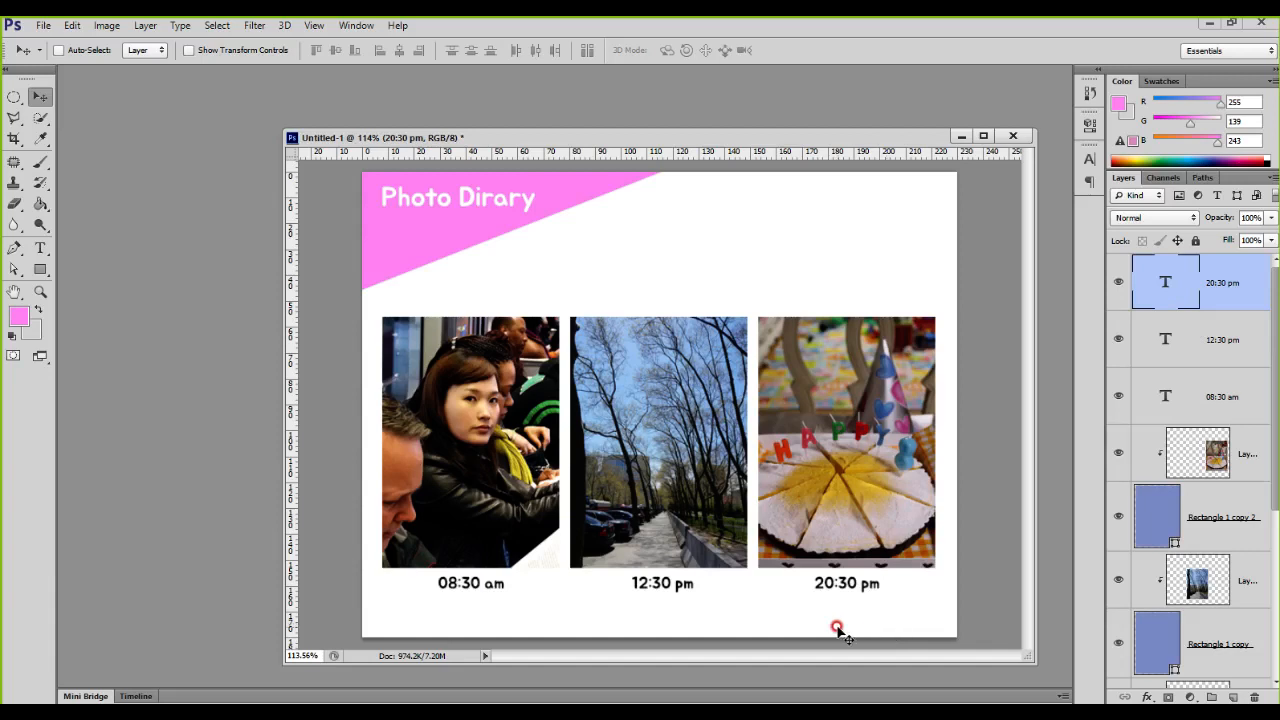
# Step: Activate the Custom Shape tool and open its library of available shapes
pyautogui.click(40, 269)
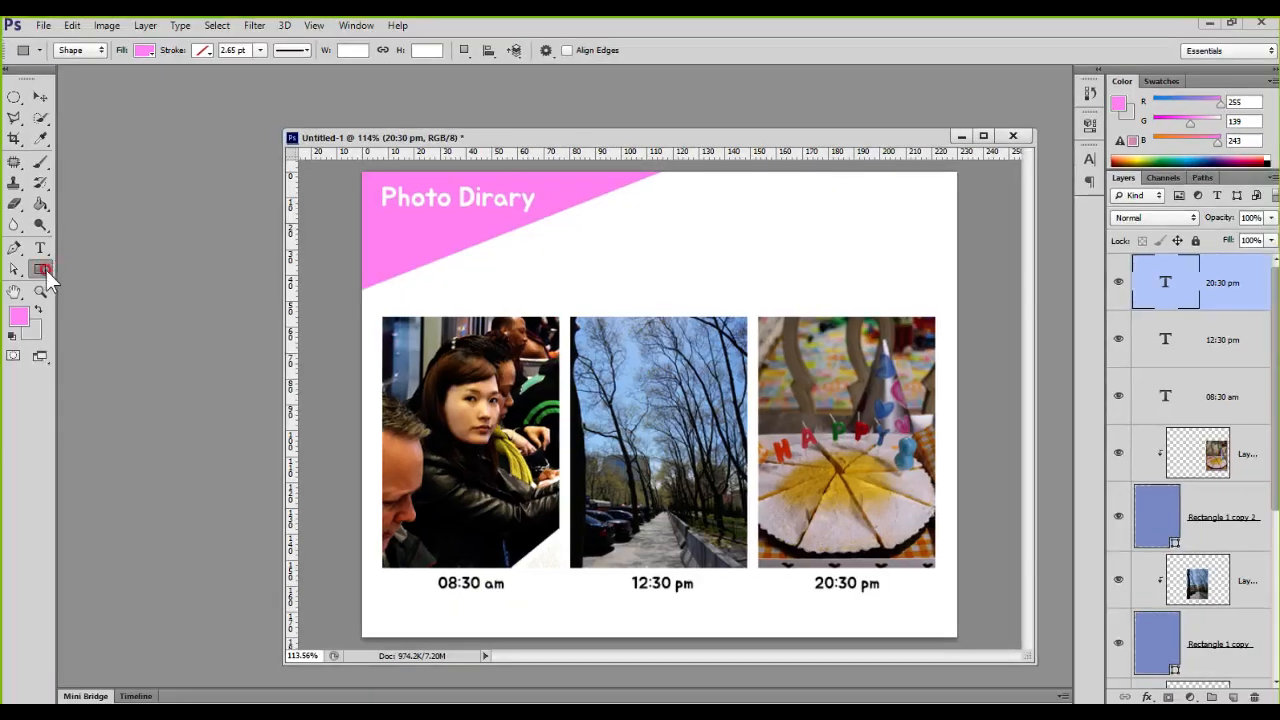
pyautogui.click(46, 270)
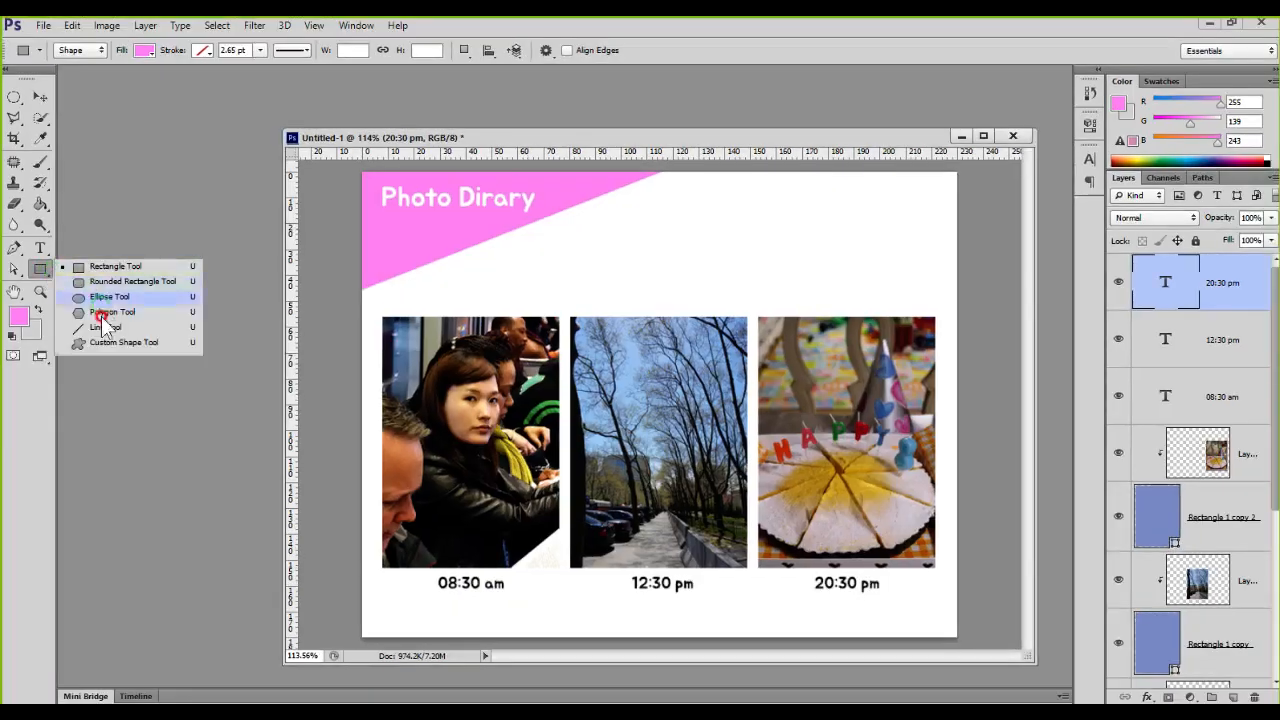
pyautogui.click(105, 345)
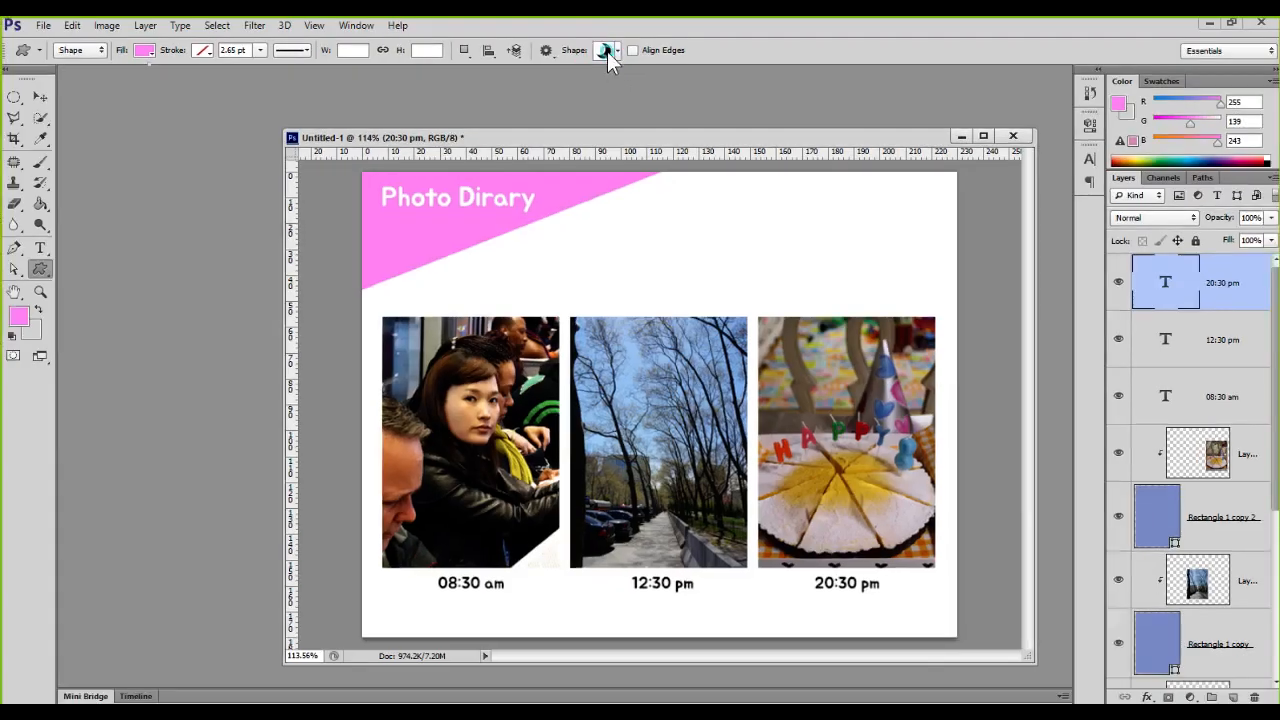
pyautogui.click(607, 51)
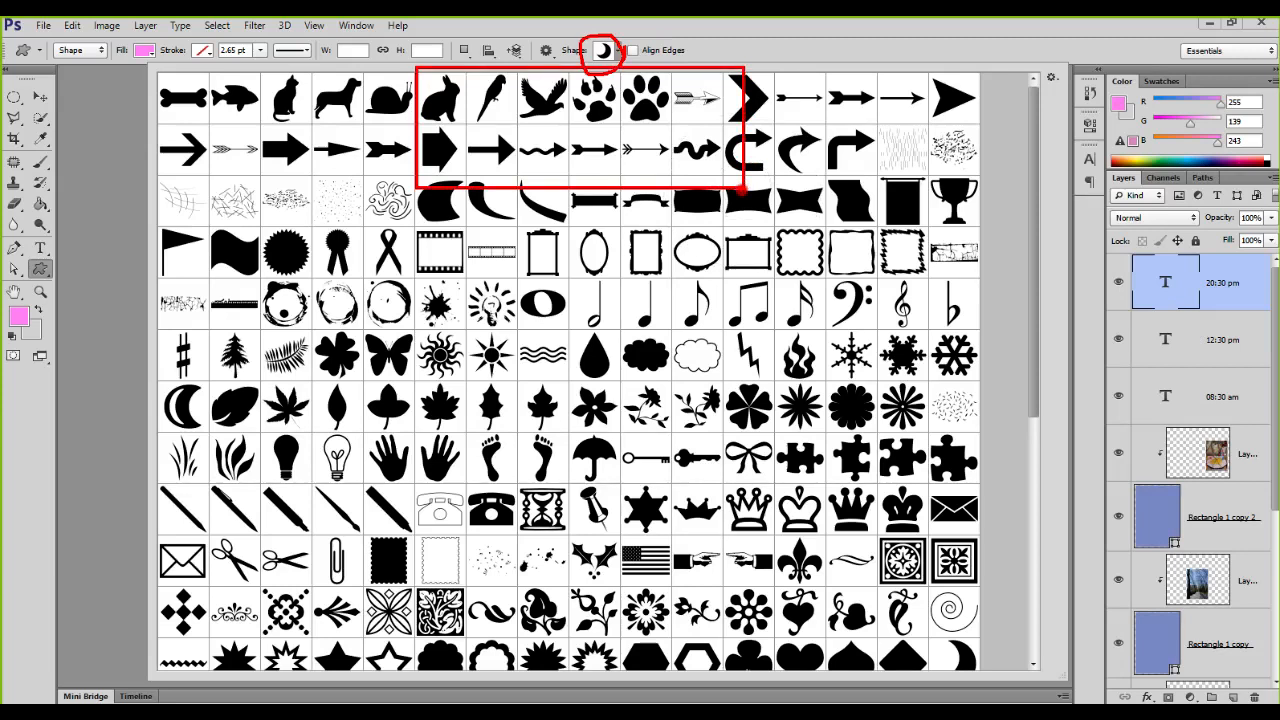
# Step: Examine the shape library's options and its list of shape sets, from All and Animals to Tiles and Web
pyautogui.rightClick(742, 190)
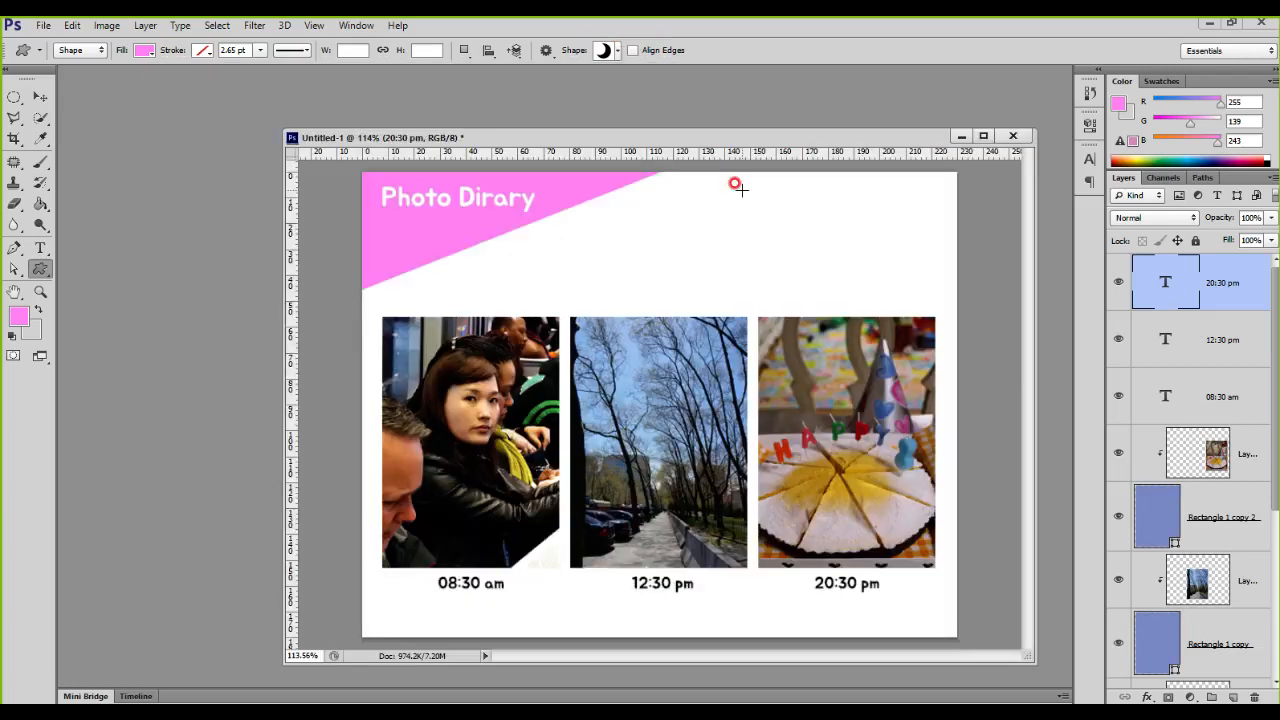
pyautogui.click(676, 152)
pyautogui.click(604, 51)
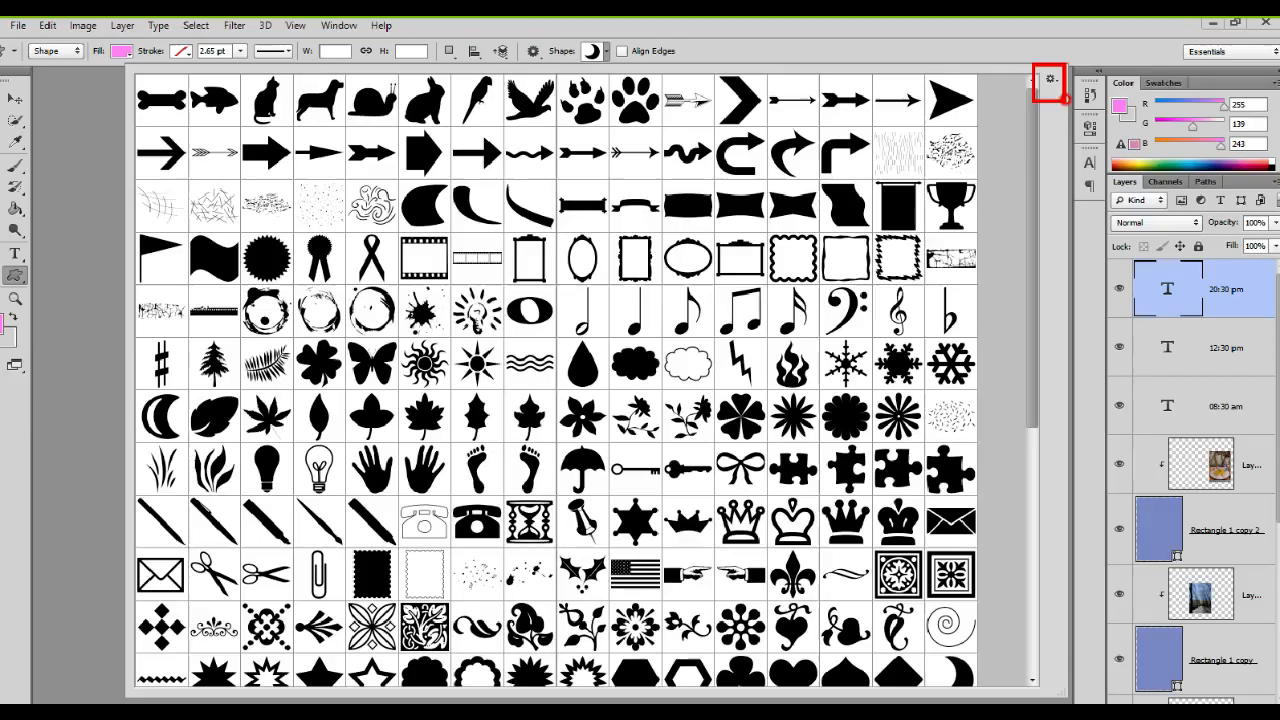
pyautogui.click(196, 122)
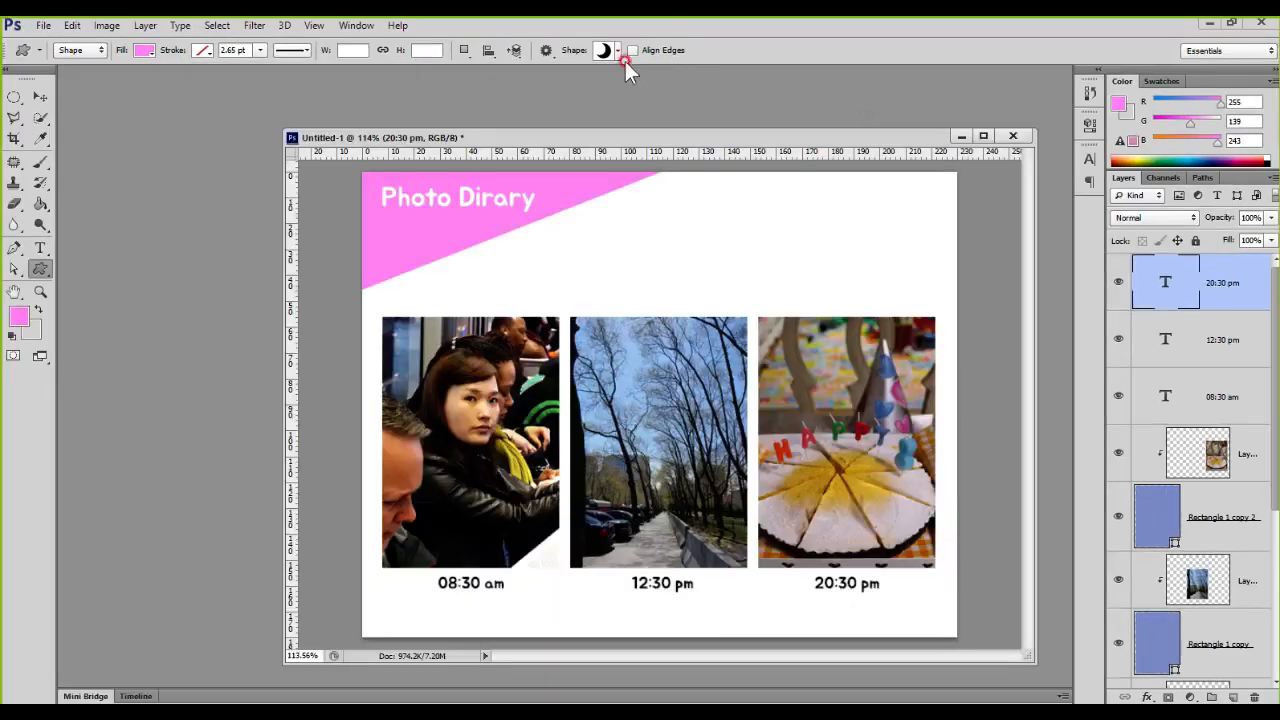
pyautogui.click(617, 50)
pyautogui.click(1052, 77)
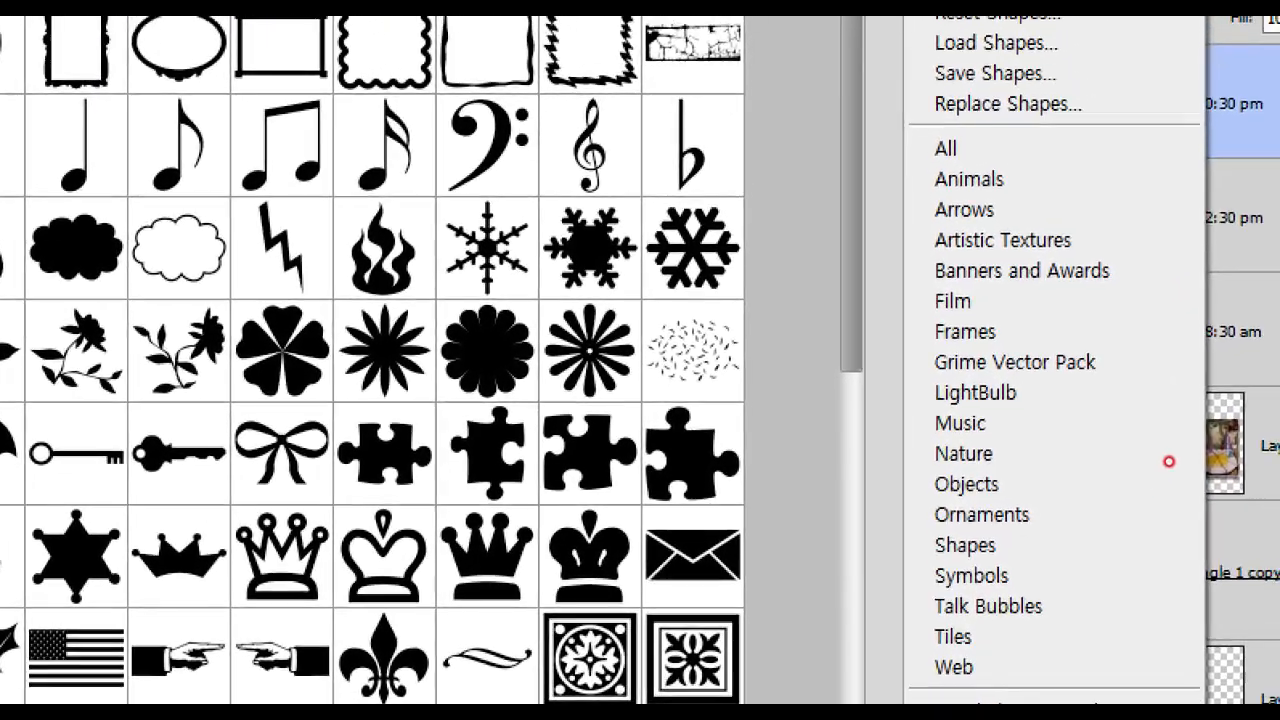
pyautogui.moveTo(928, 174)
pyautogui.mouseDown()
pyautogui.moveTo(880, 298)
pyautogui.moveTo(895, 365)
pyautogui.moveTo(893, 522)
pyautogui.moveTo(928, 690)
pyautogui.mouseUp()
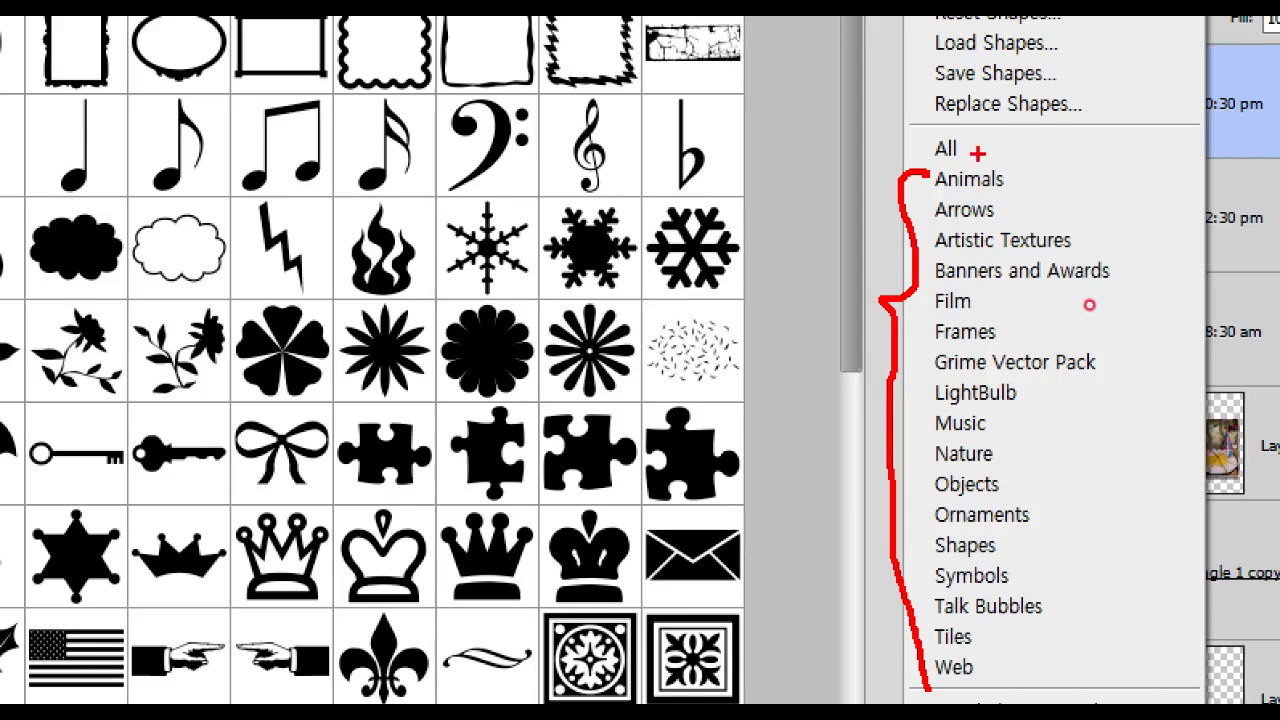
pyautogui.moveTo(913, 132); pyautogui.dragTo(975, 168)
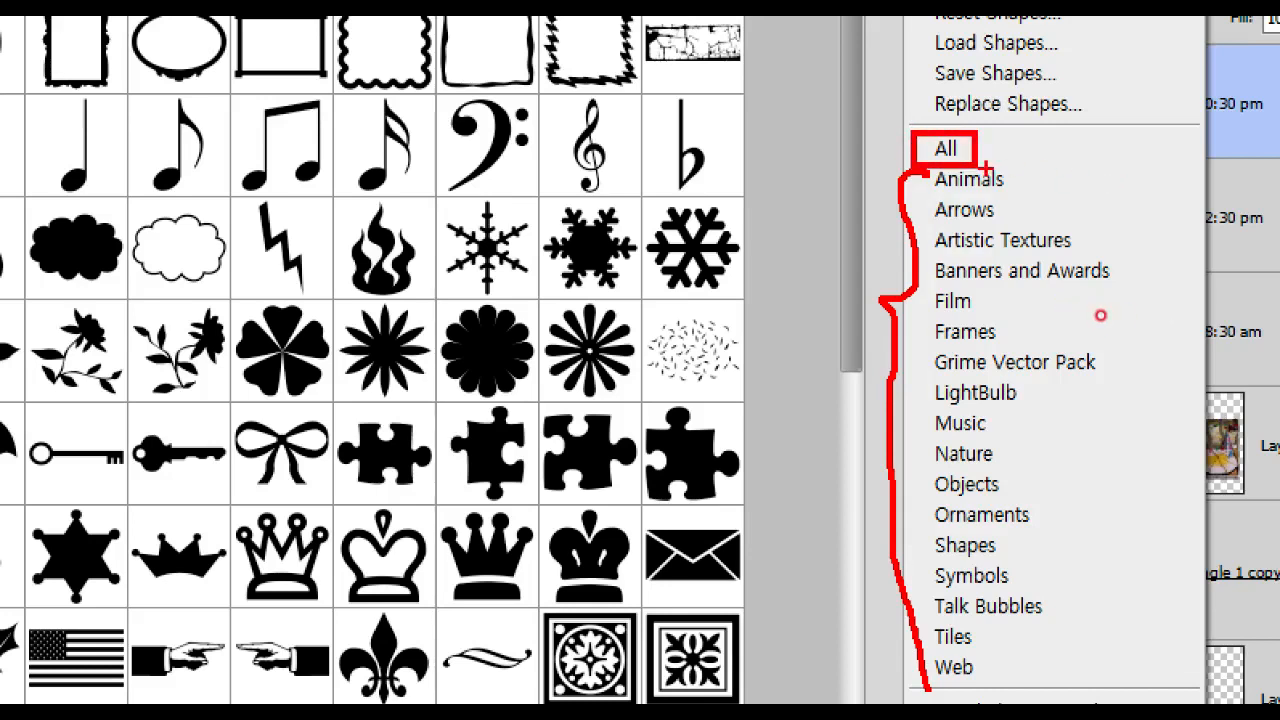
pyautogui.press('Escape')
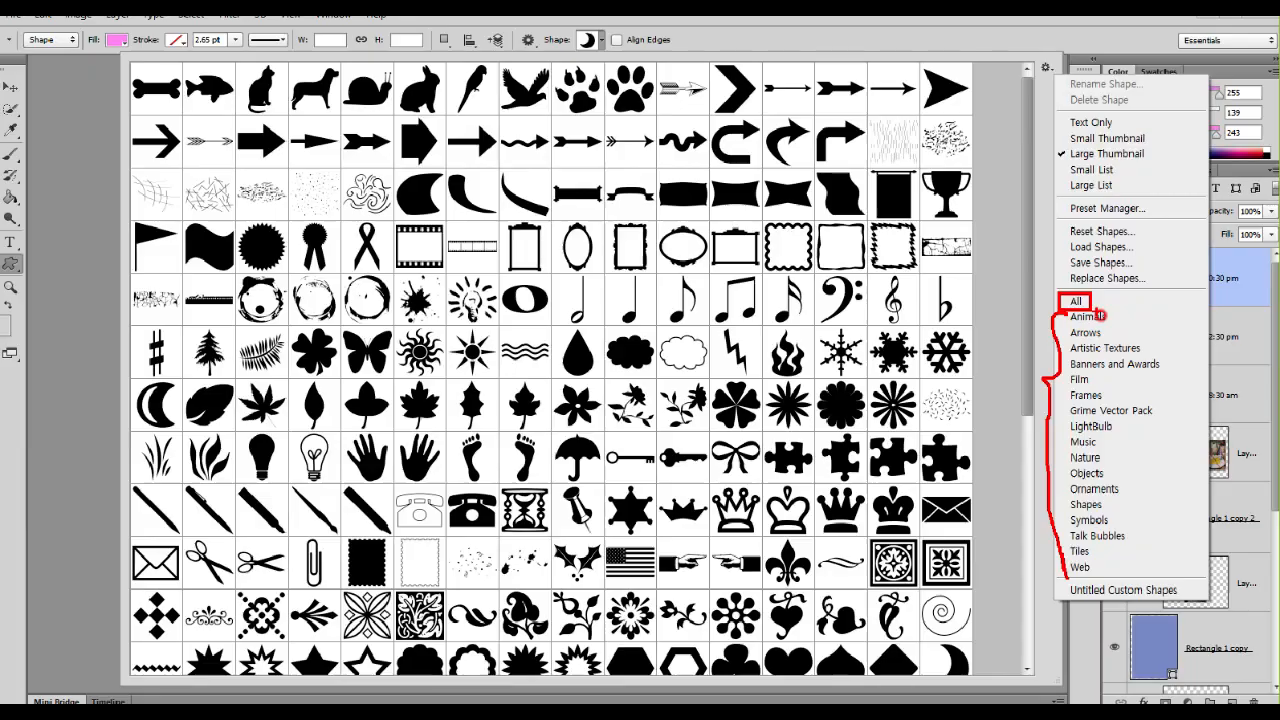
pyautogui.click(1054, 79)
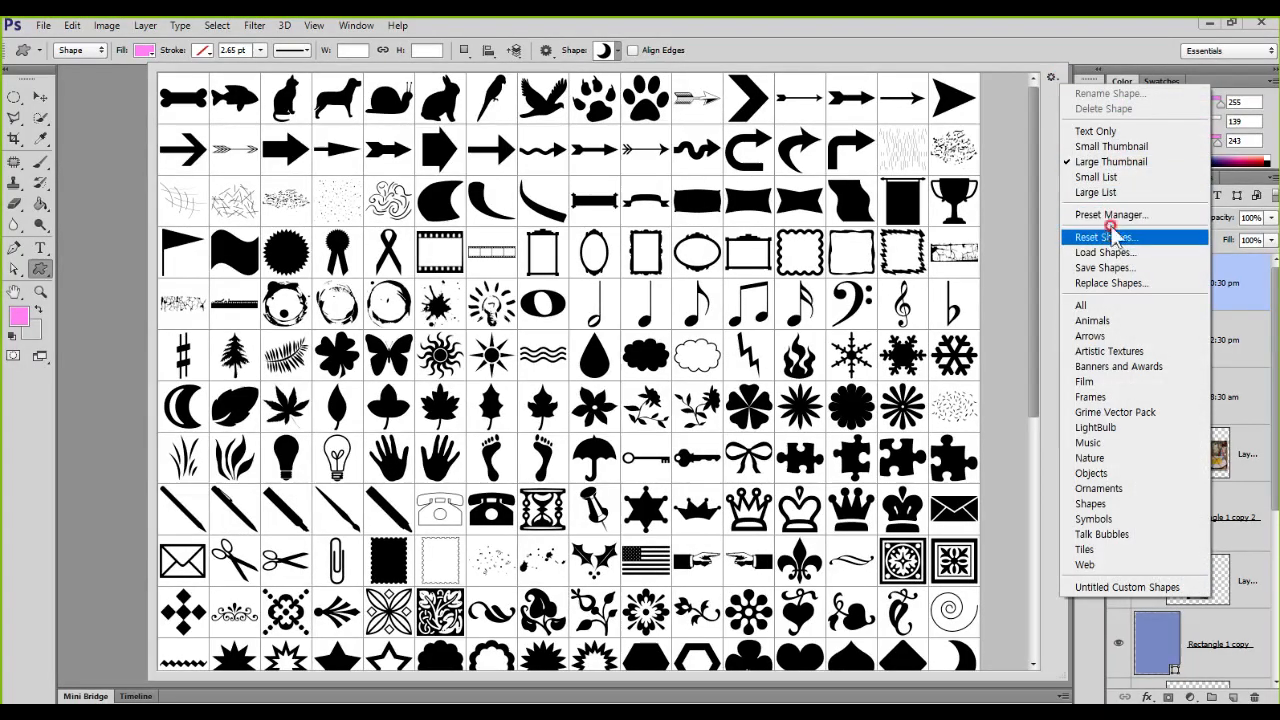
pyautogui.click(1118, 306)
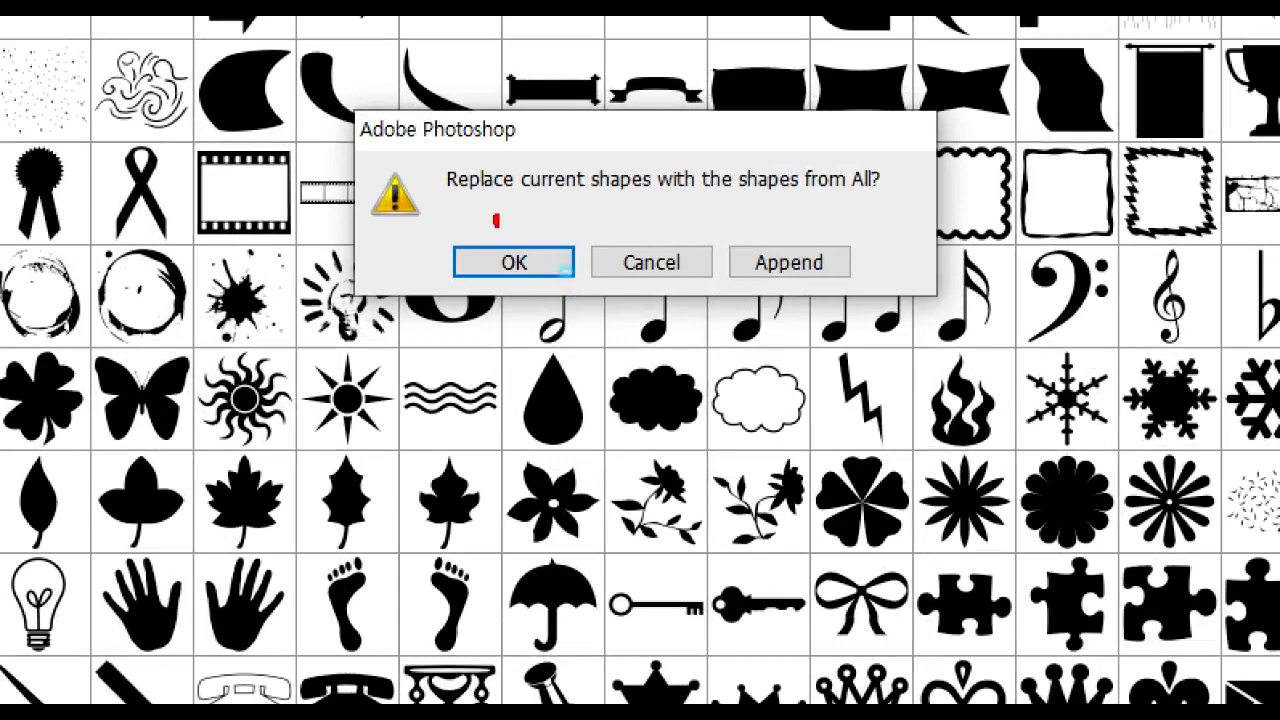
pyautogui.moveTo(495, 220); pyautogui.dragTo(535, 208)
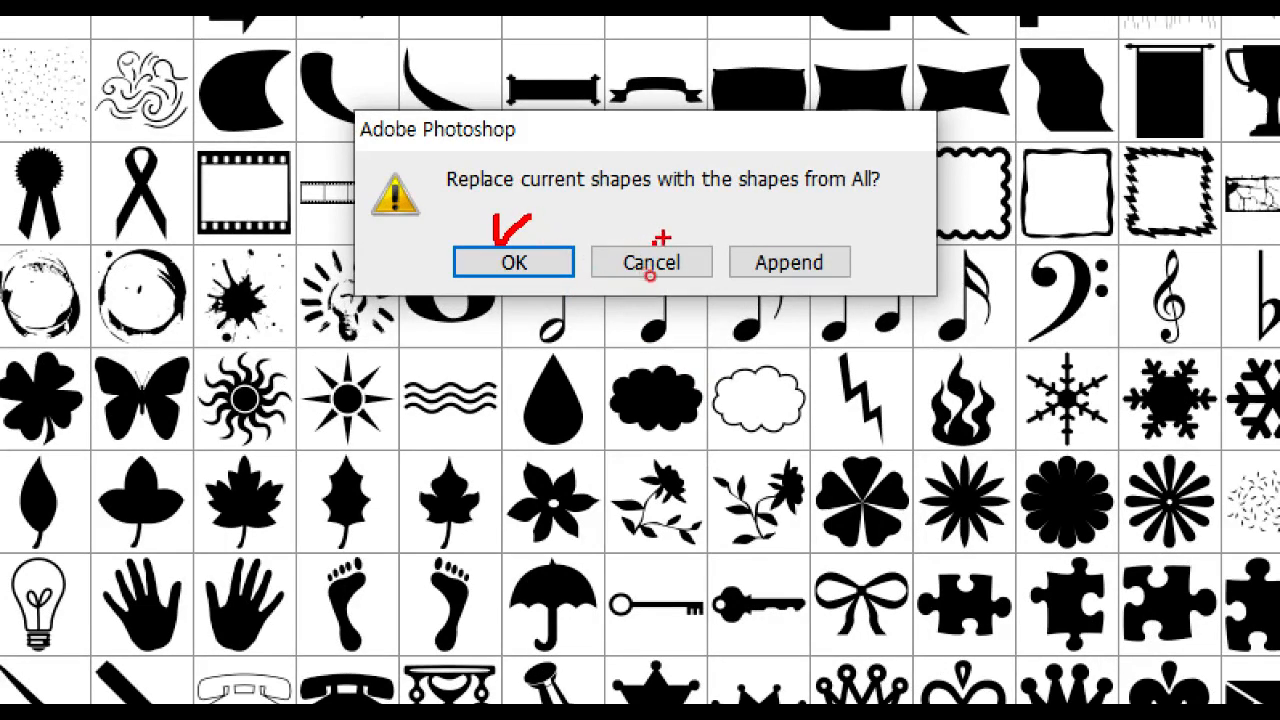
pyautogui.moveTo(638, 435)
pyautogui.mouseDown()
pyautogui.moveTo(862, 460)
pyautogui.moveTo(826, 565)
pyautogui.mouseUp()
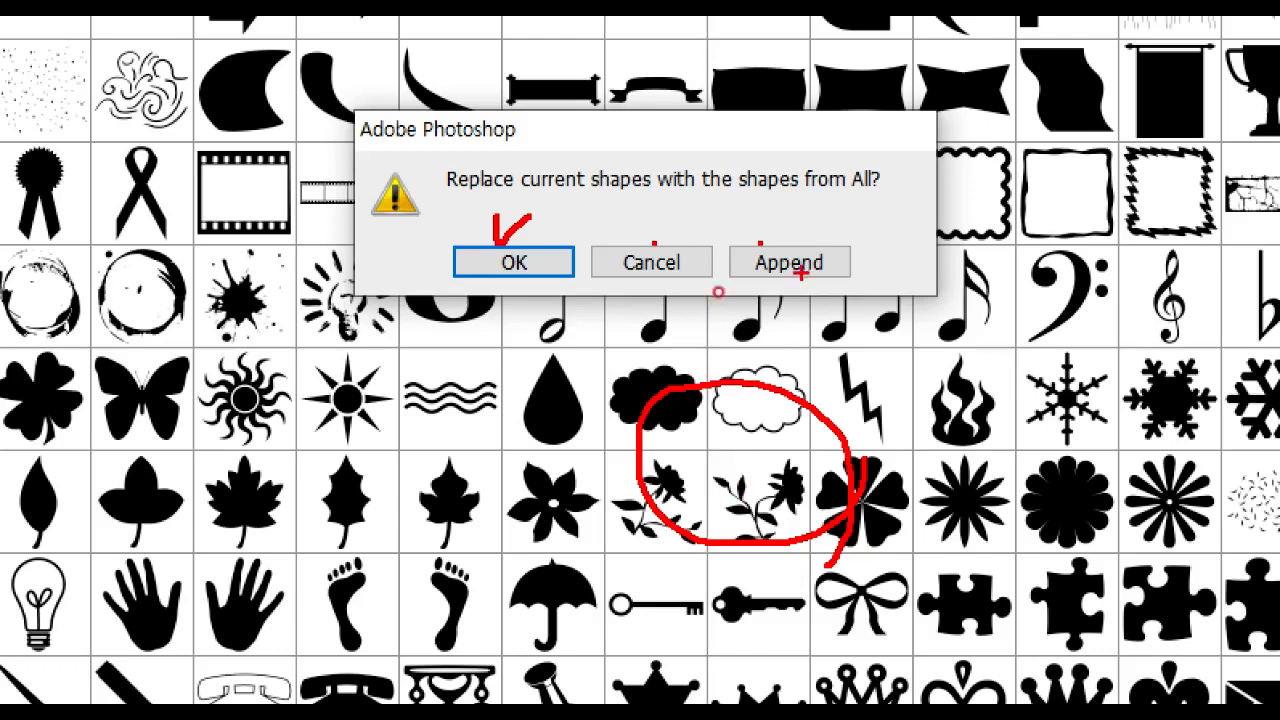
pyautogui.moveTo(778, 232); pyautogui.dragTo(845, 222)
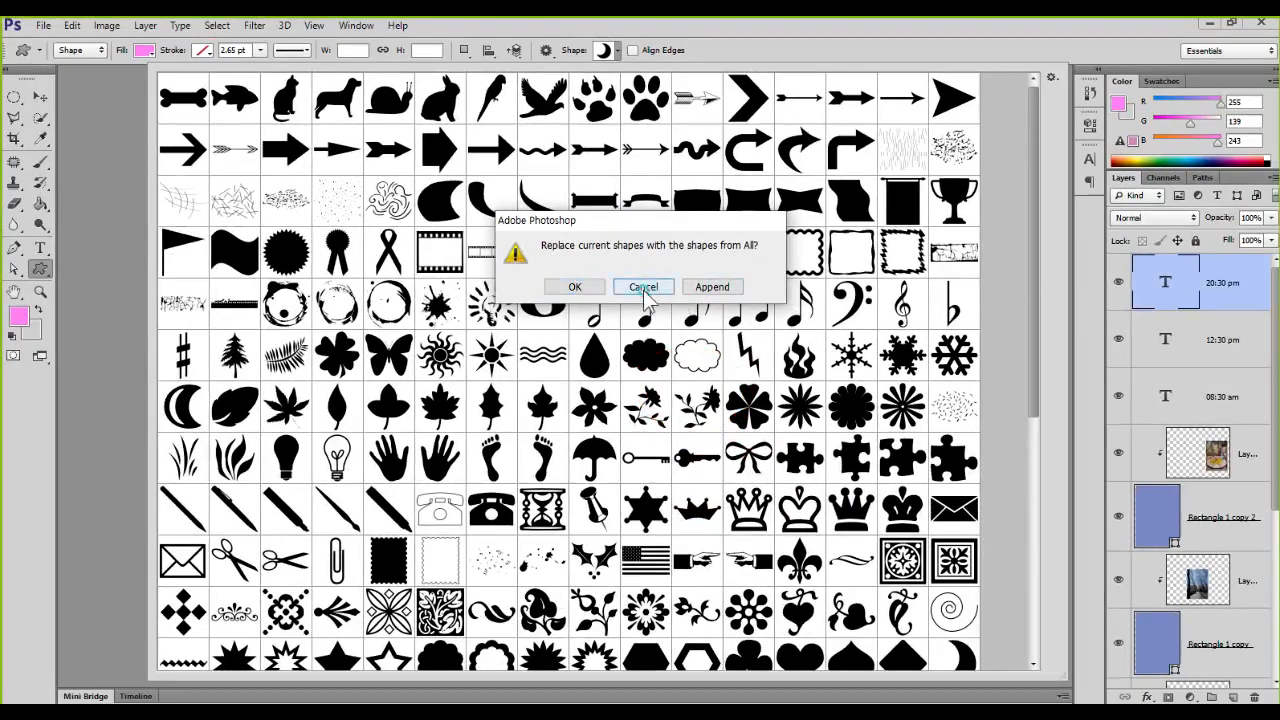
pyautogui.click(643, 287)
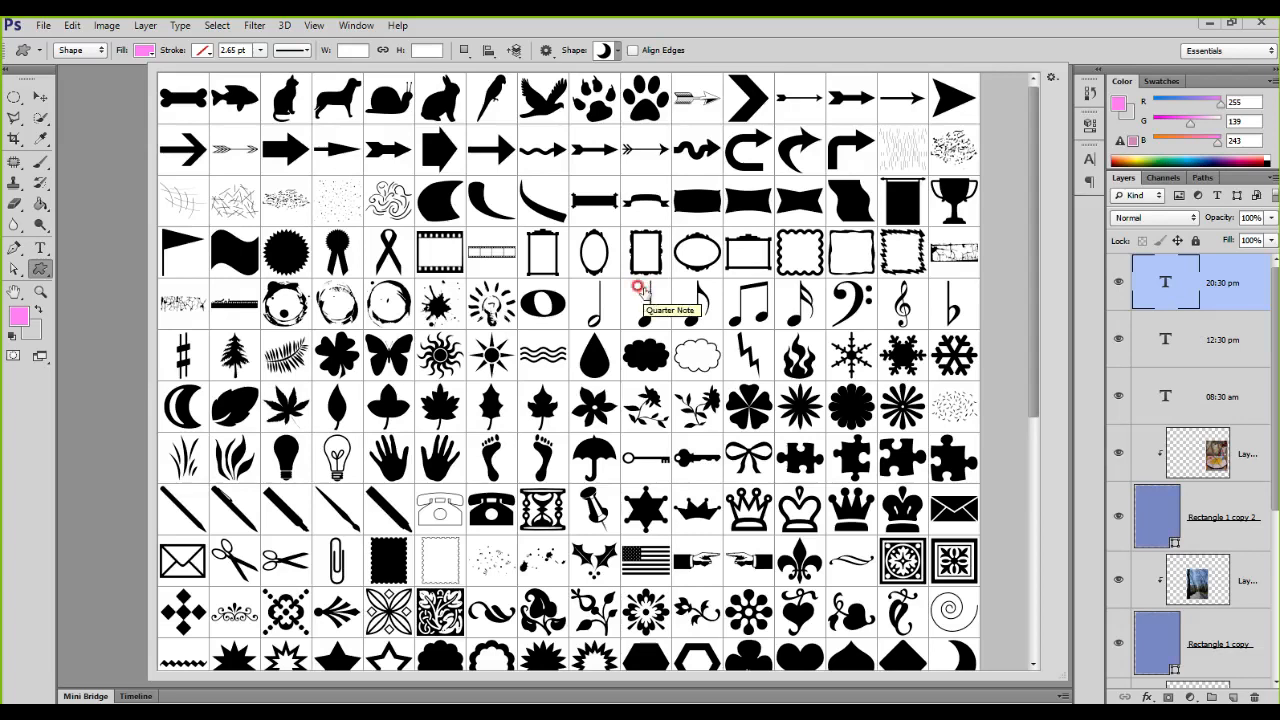
# Step: Switch the shape previews to Small Thumbnail and back to Large Thumbnail
pyautogui.click(1051, 77)
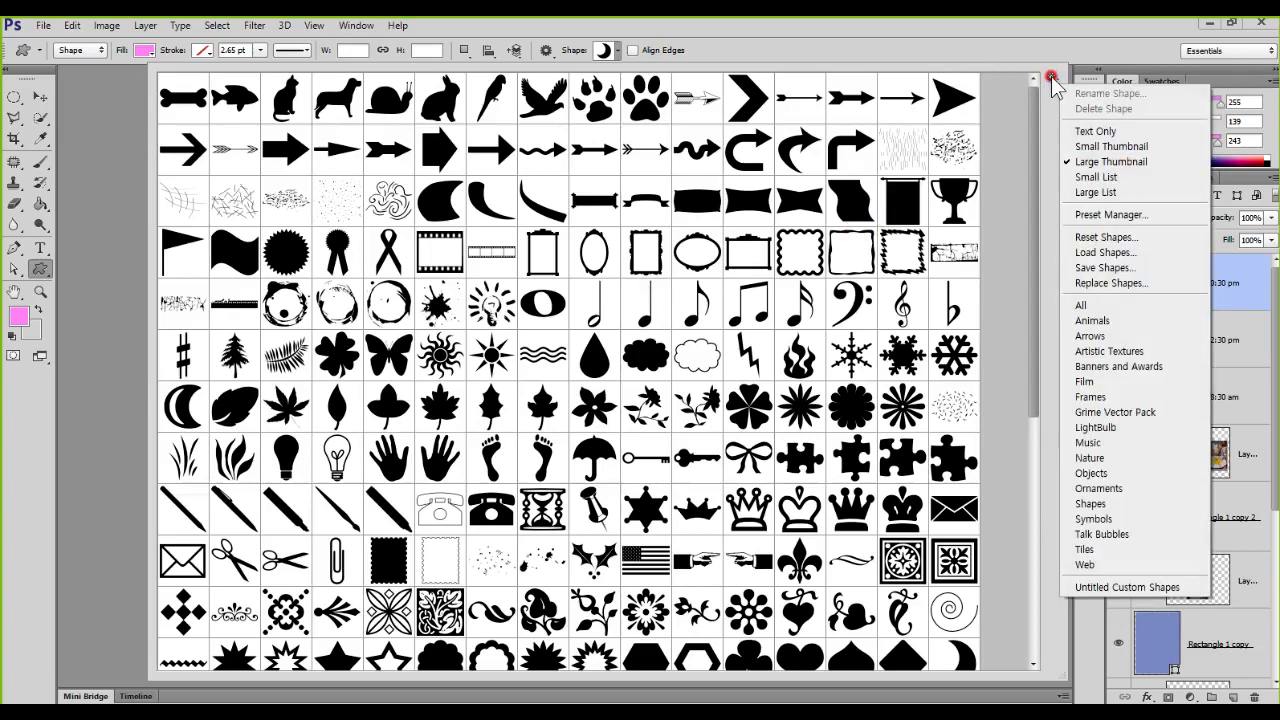
pyautogui.click(1096, 150)
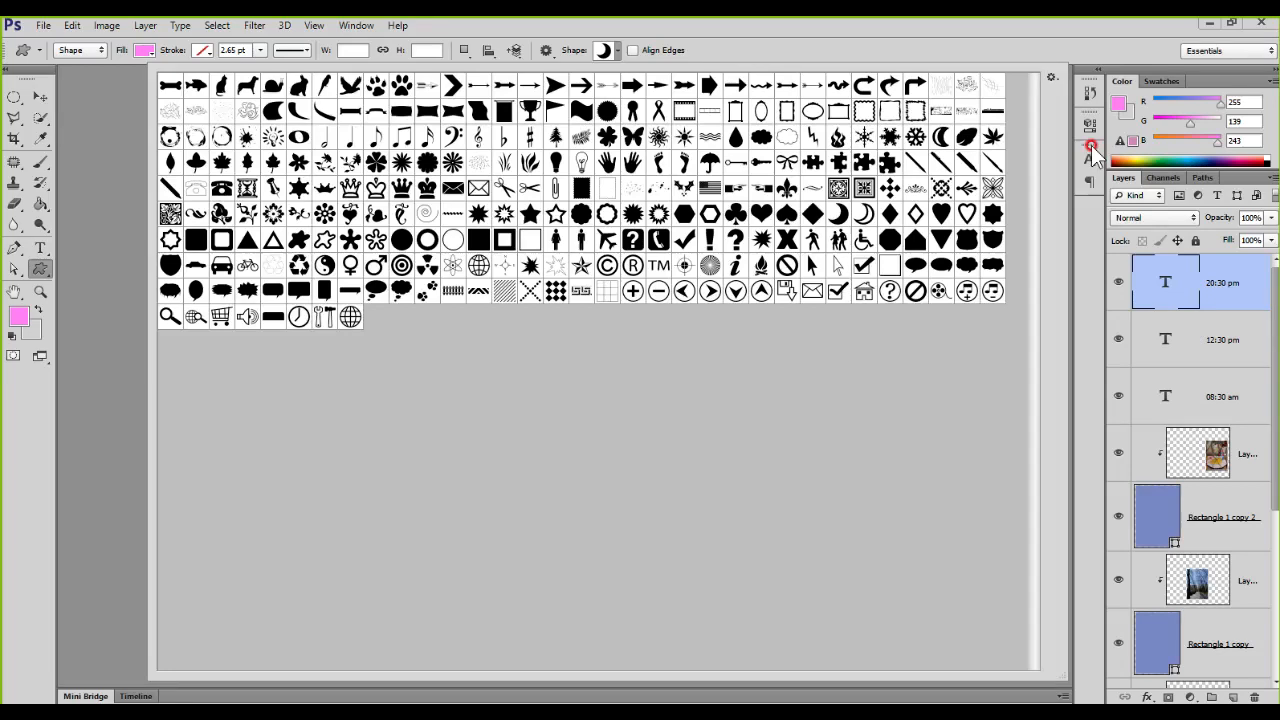
pyautogui.click(1053, 79)
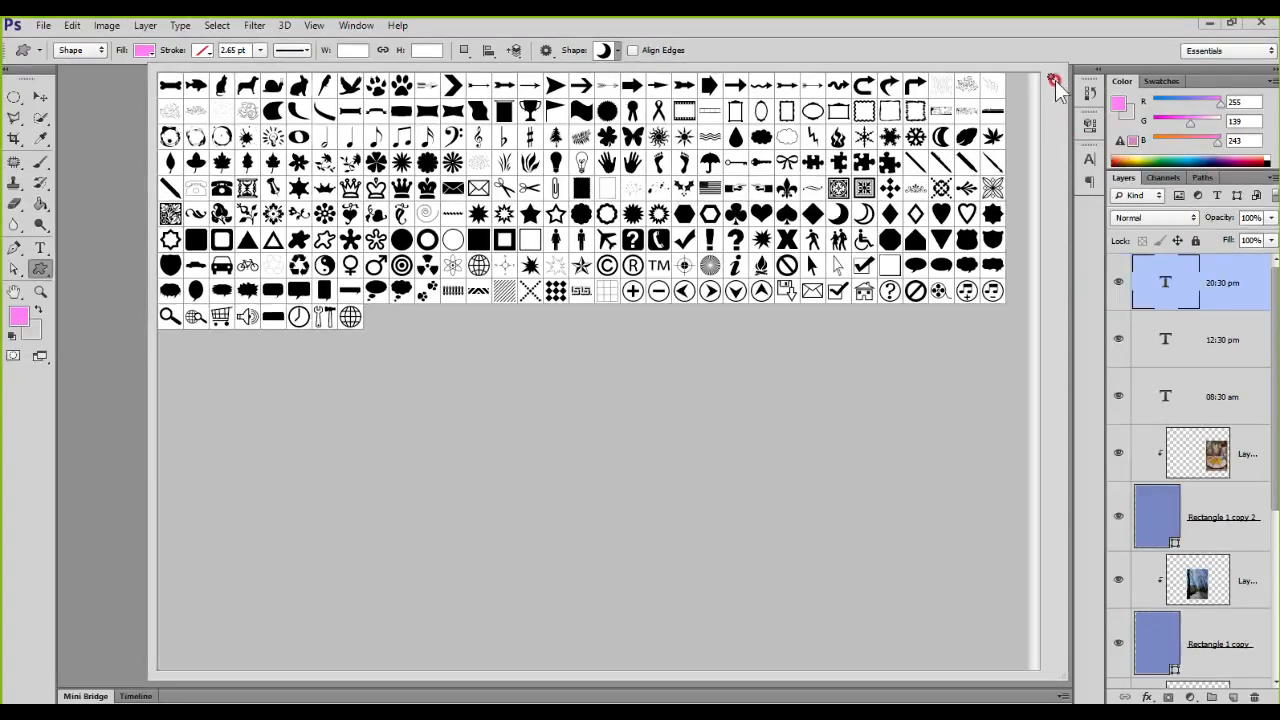
pyautogui.click(941, 44)
pyautogui.click(1105, 161)
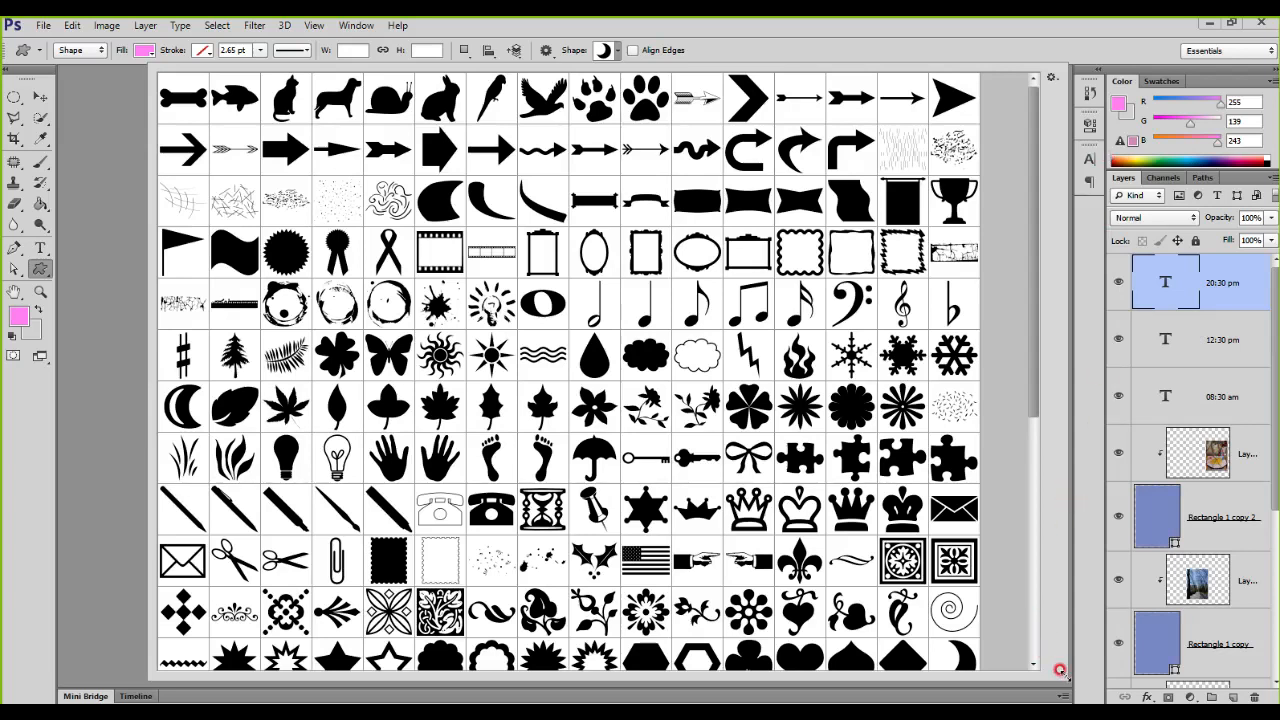
# Step: Shrink the shape library window and enlarge it again to show many shapes at once
pyautogui.moveTo(1060, 670); pyautogui.dragTo(628, 258)
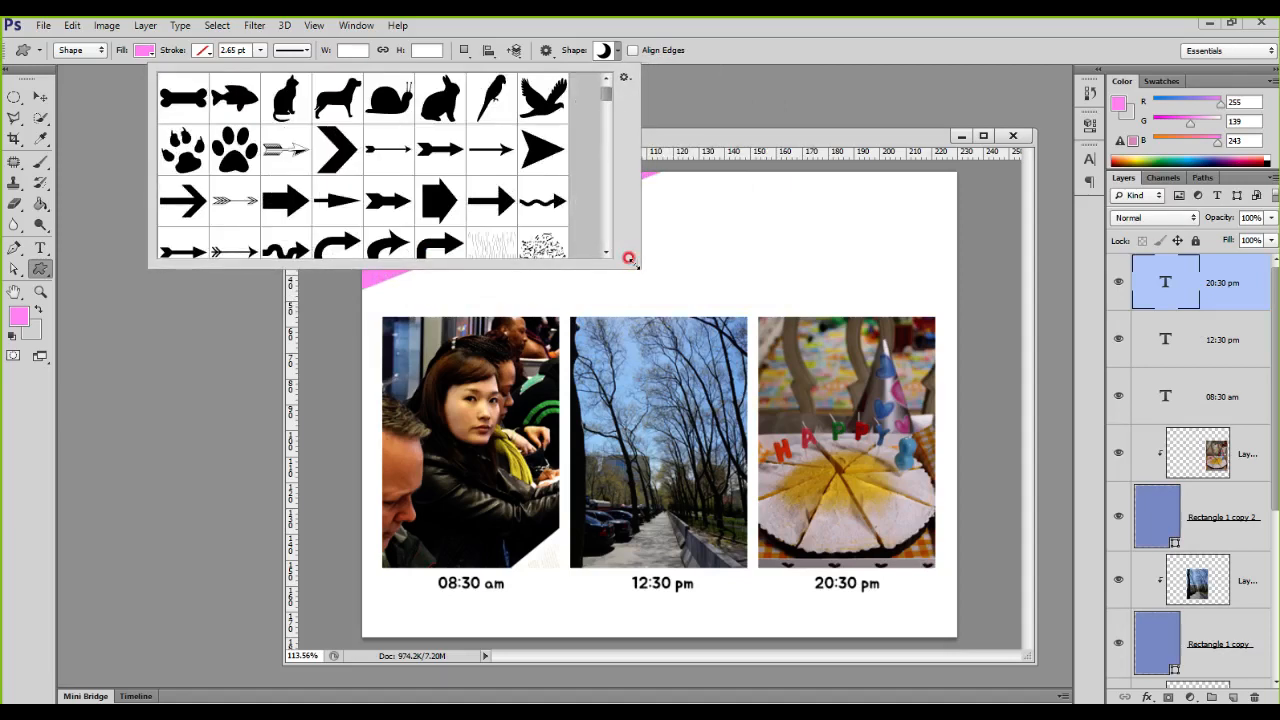
pyautogui.scroll(-3, 535, 187)
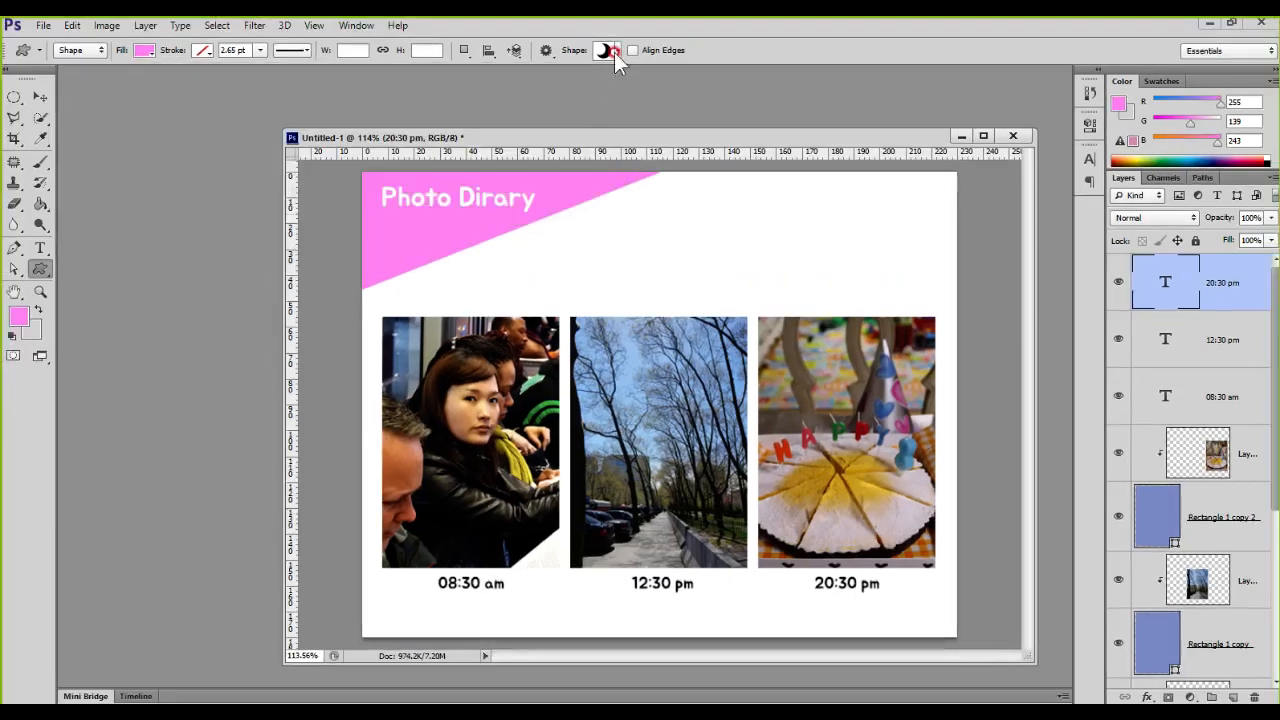
pyautogui.click(610, 50)
pyautogui.moveTo(842, 276); pyautogui.dragTo(1254, 662)
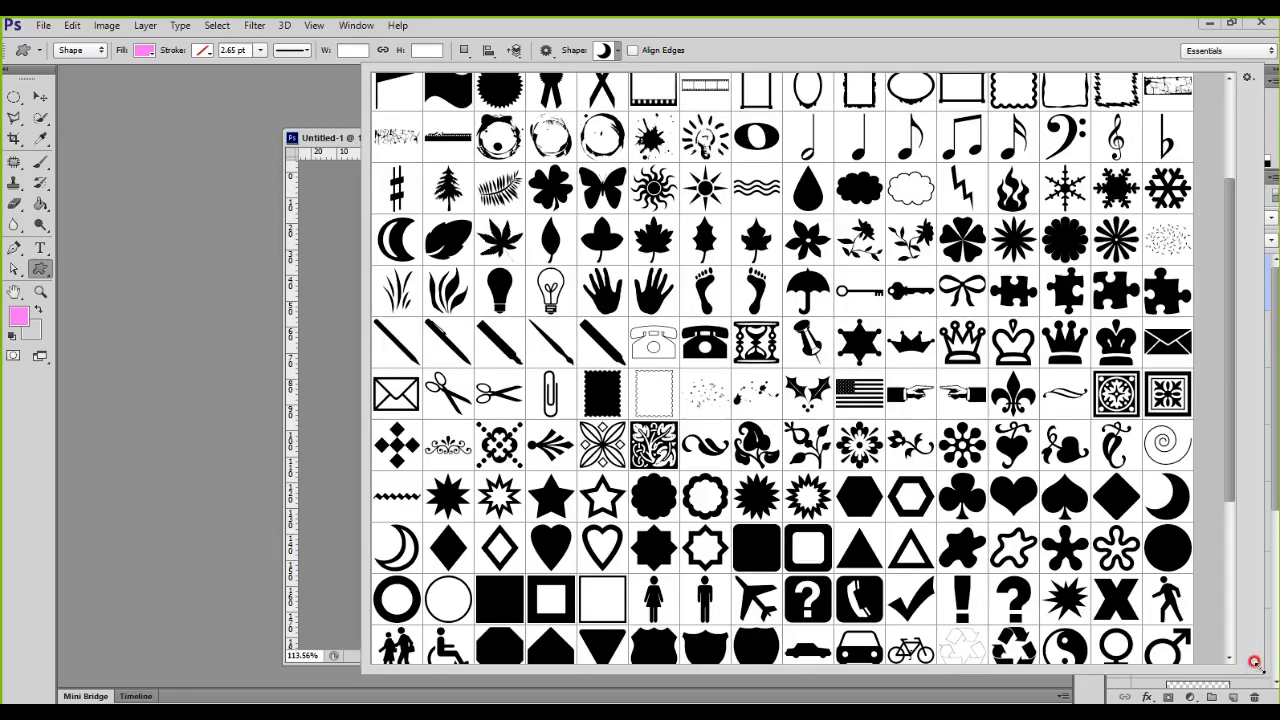
pyautogui.click(604, 50)
pyautogui.click(604, 50)
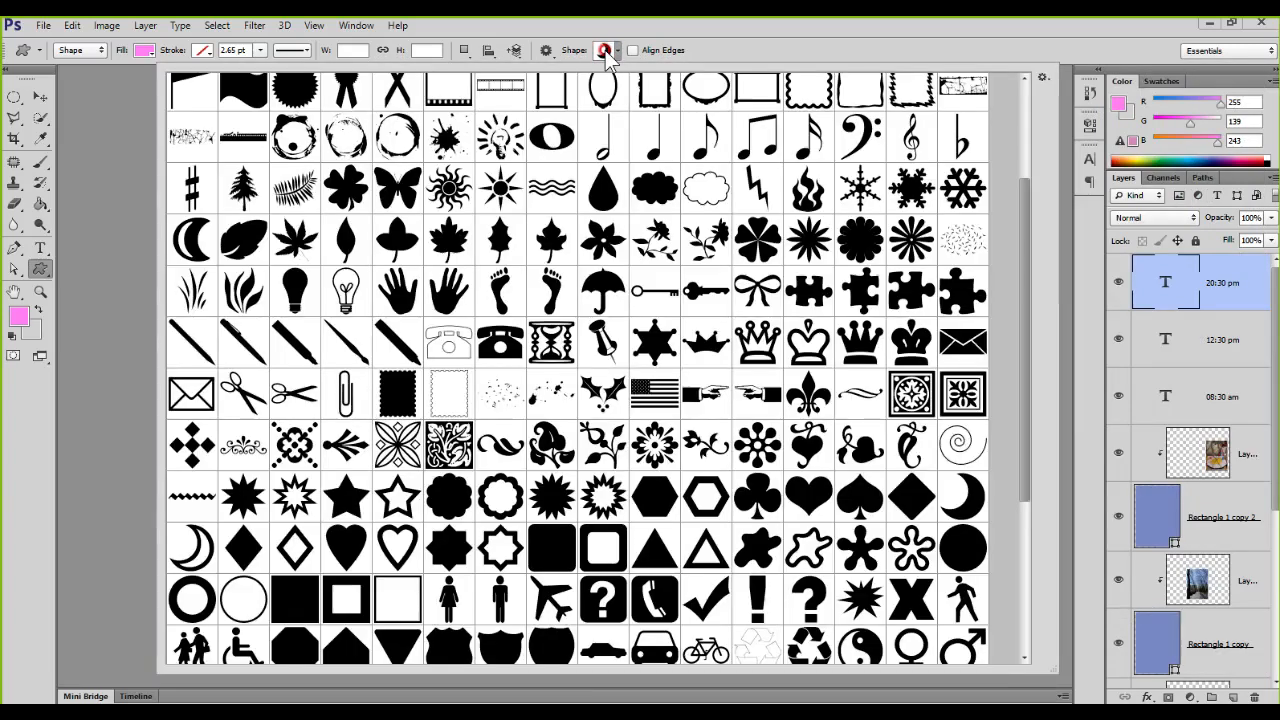
# Step: Choose the Cloud 1 shape and draw a small pink cloud about 36 × 26 px on the white area beside the title corner
pyautogui.click(740, 493)
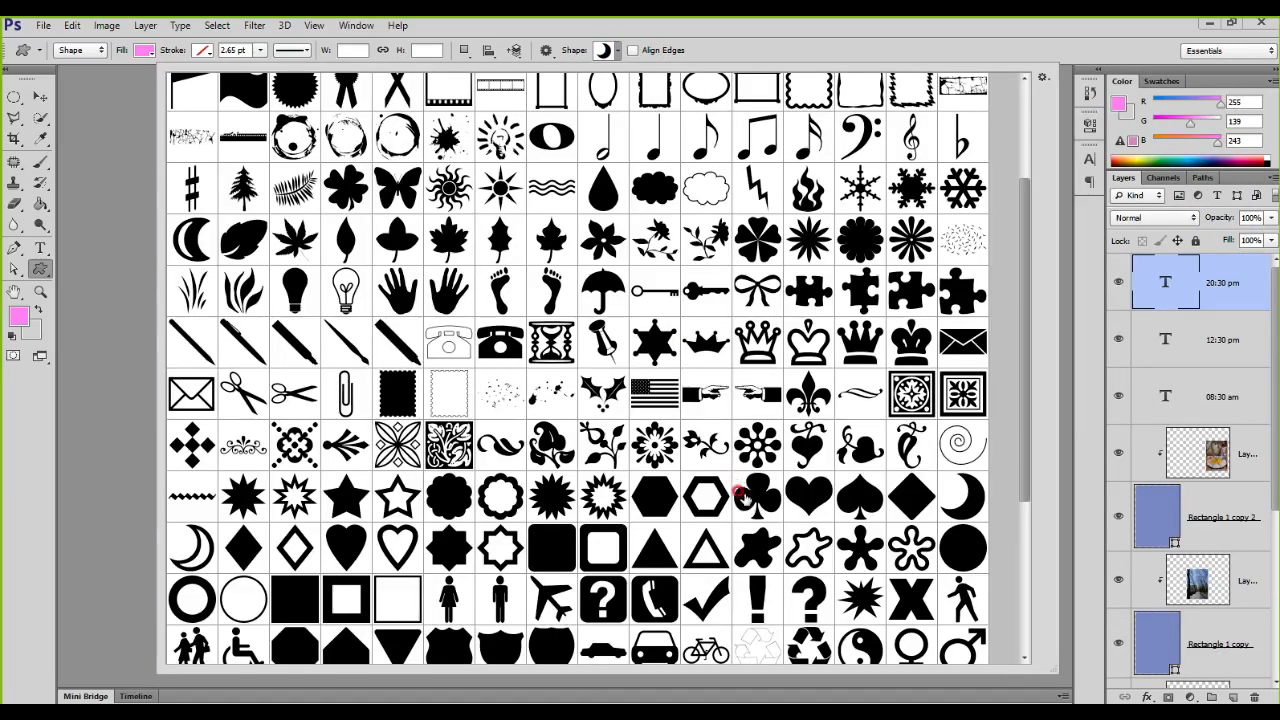
pyautogui.scroll(1, 740, 493)
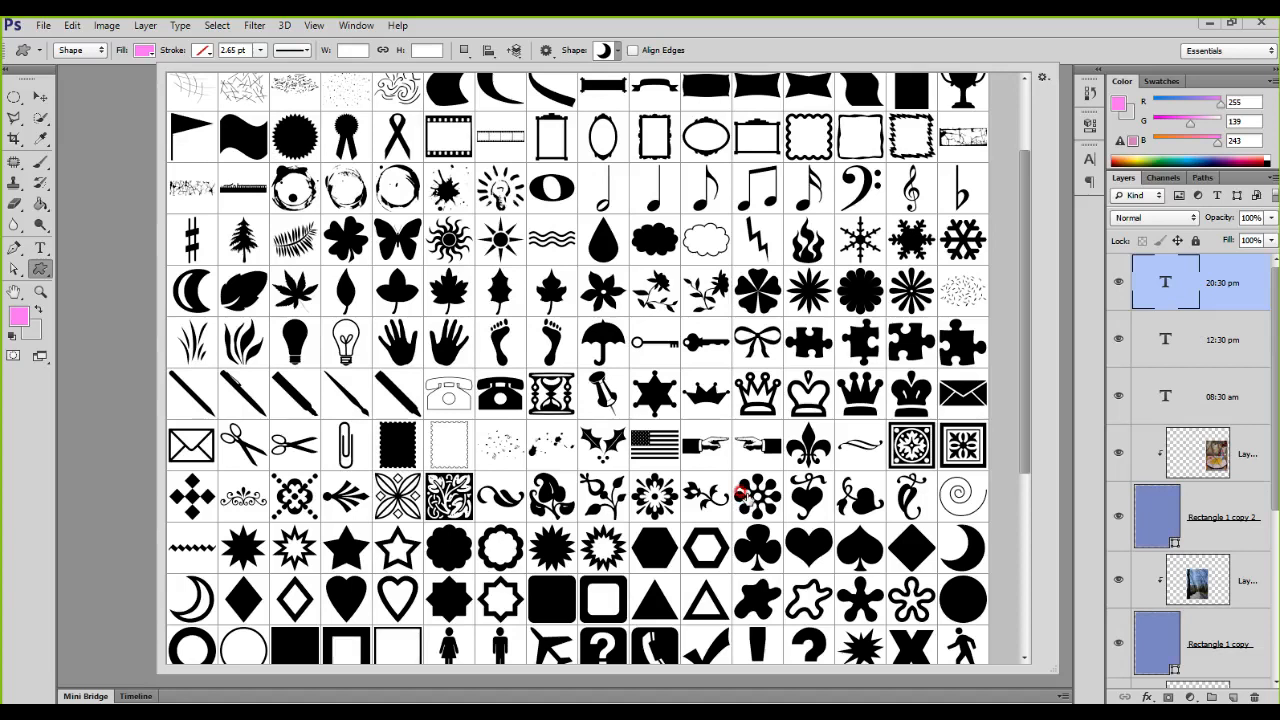
pyautogui.scroll(2, 791, 433)
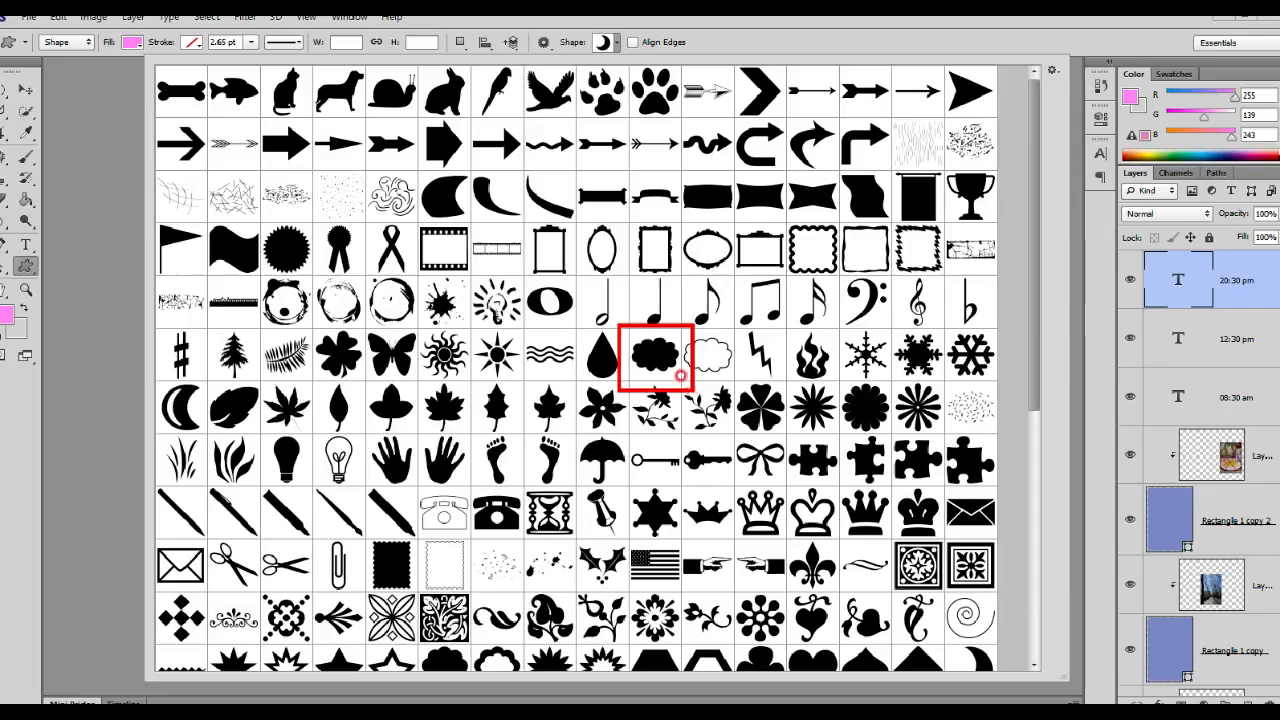
pyautogui.press('Escape')
pyautogui.click(602, 50)
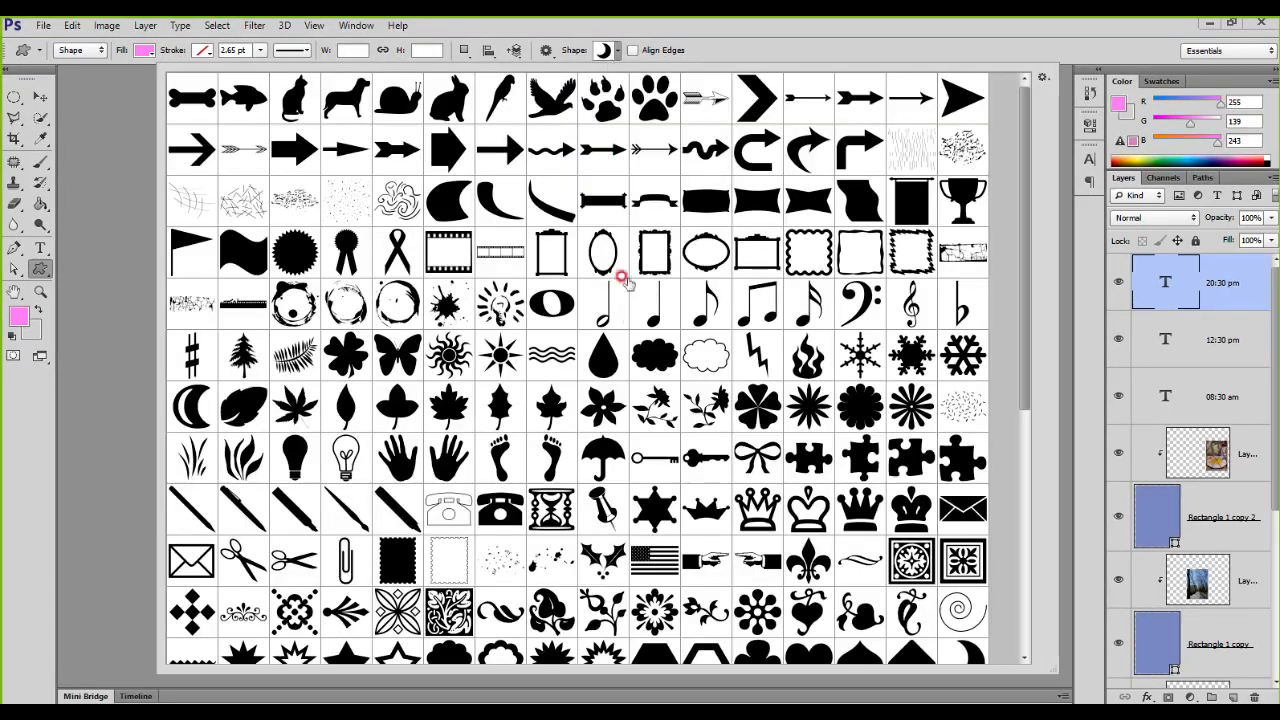
pyautogui.doubleClick(655, 354)
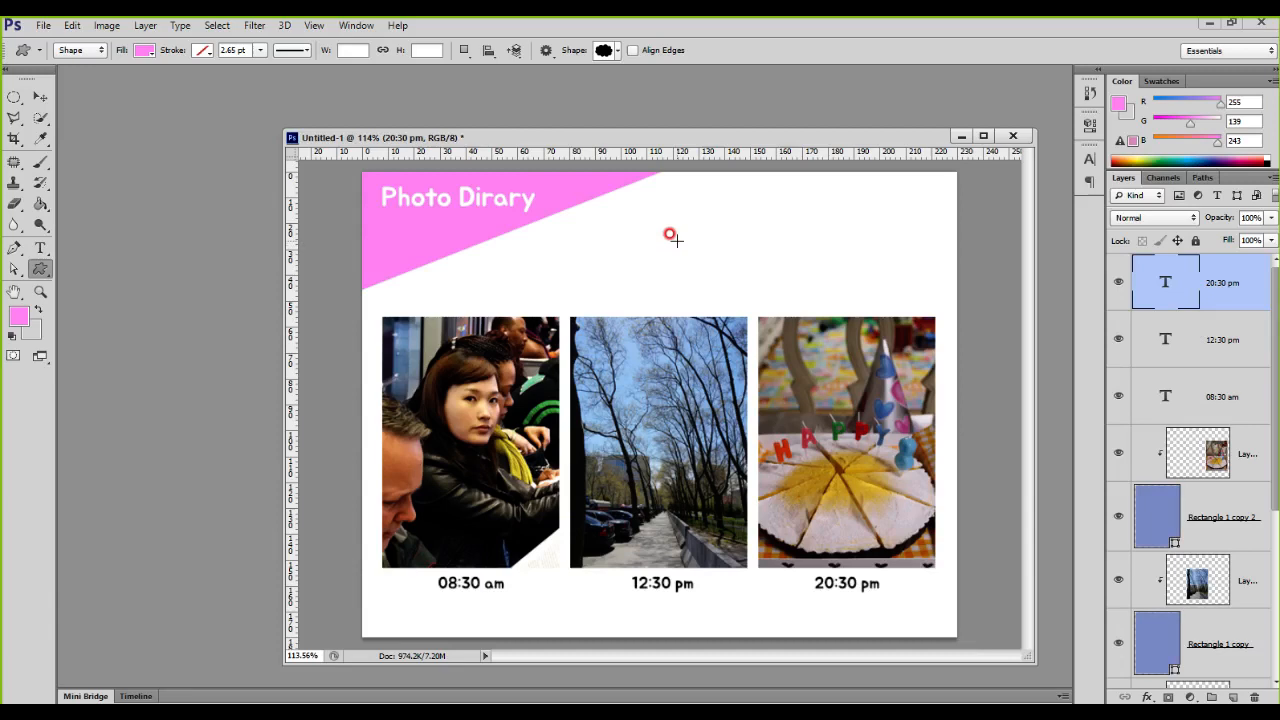
pyautogui.moveTo(628, 214); pyautogui.dragTo(682, 228)
pyautogui.press('shift')
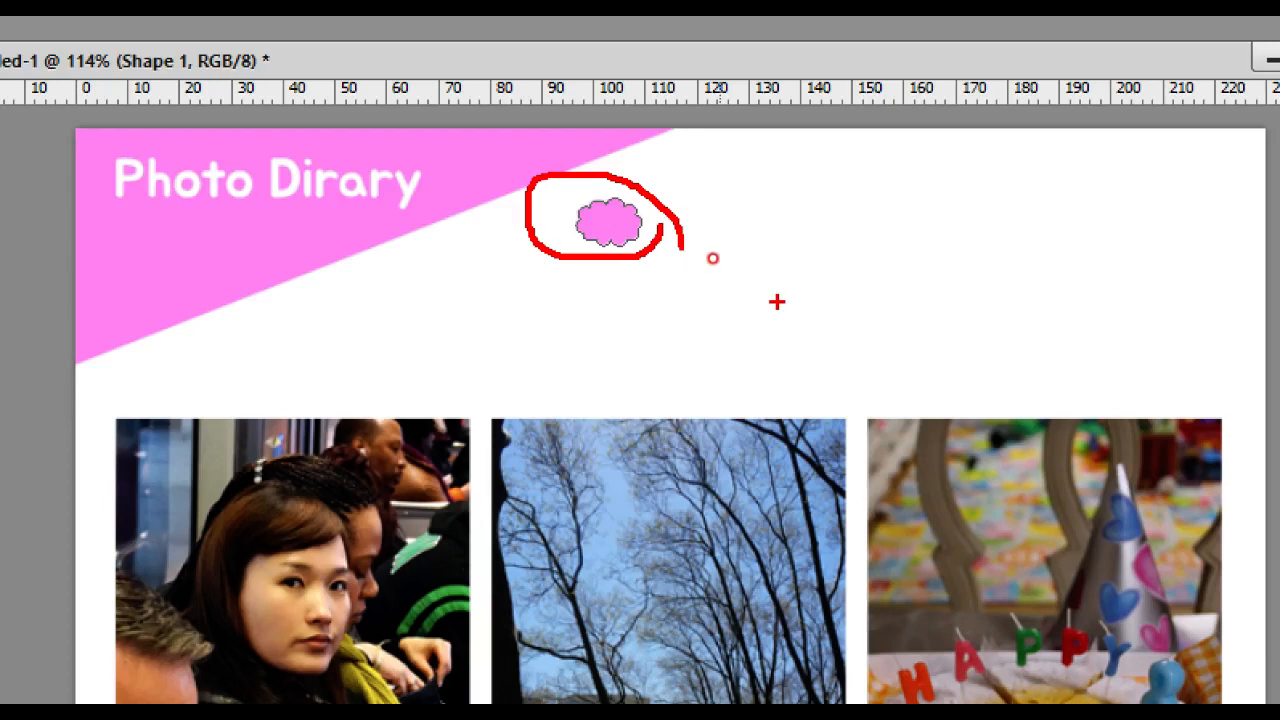
# Step: Set the foreground colour to the neutral mid grey b7b7b7
pyautogui.scroll(8, 674, 217)
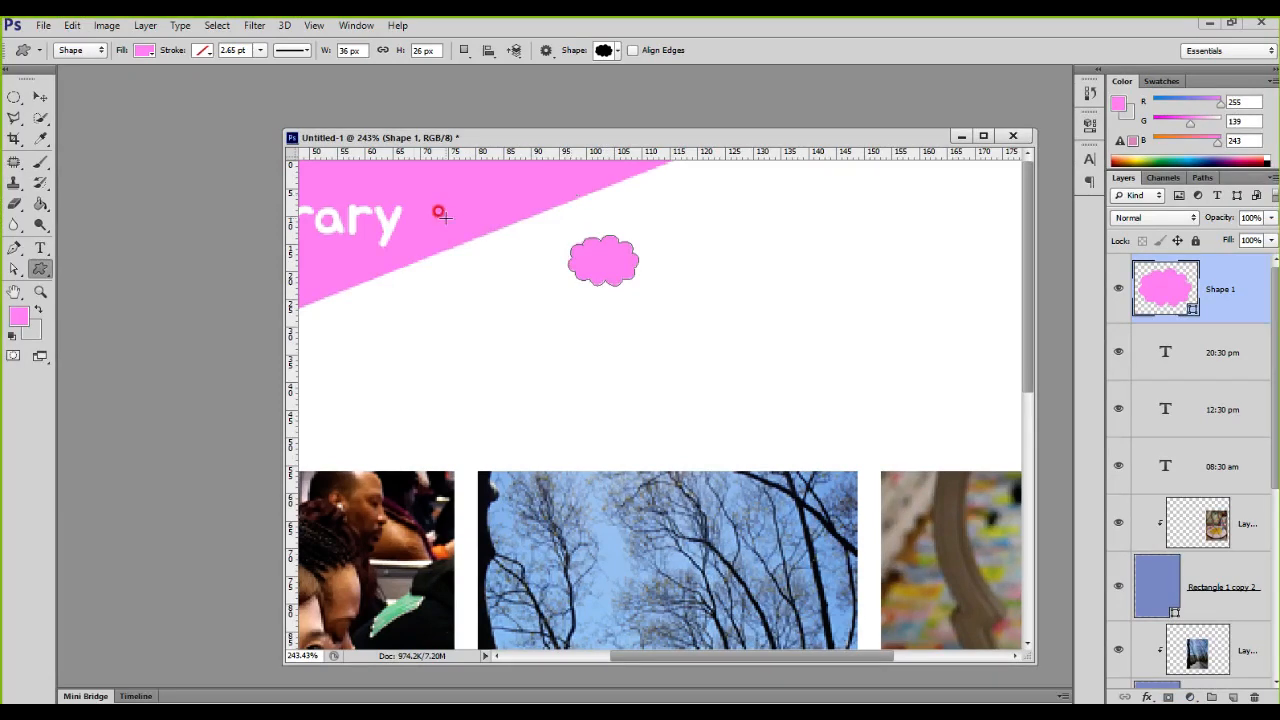
pyautogui.click(19, 322)
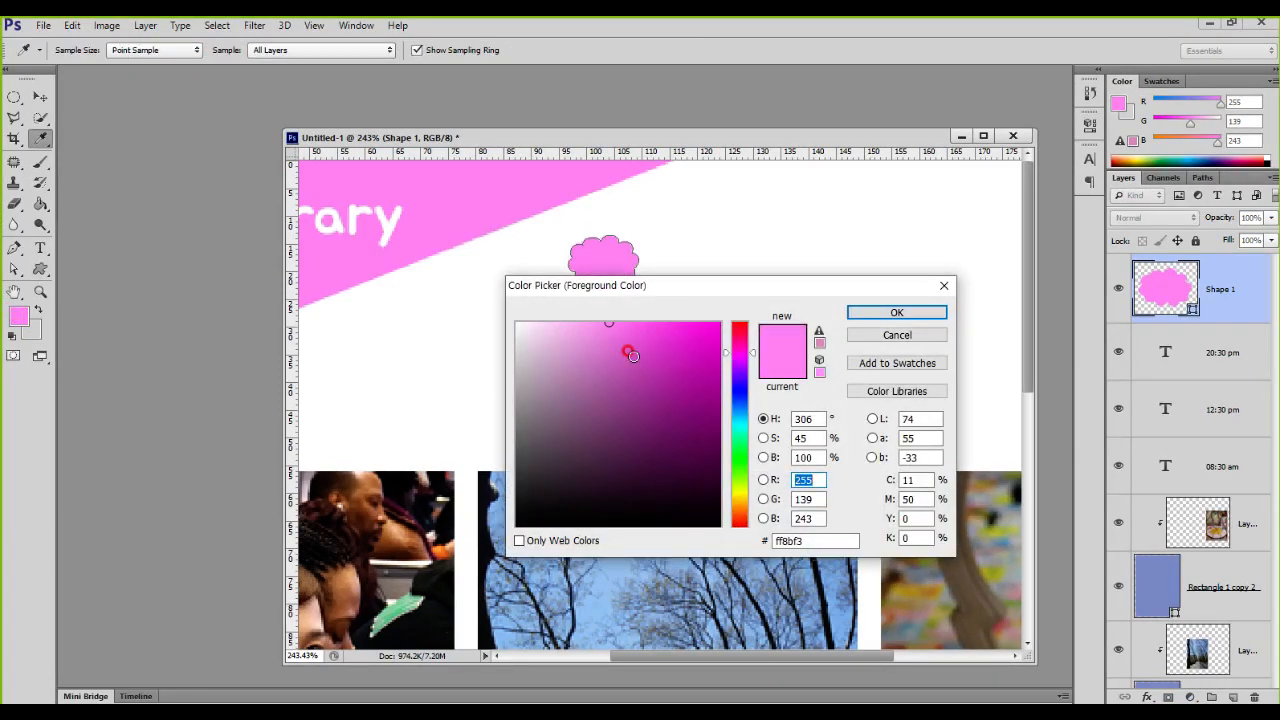
pyautogui.click(444, 355)
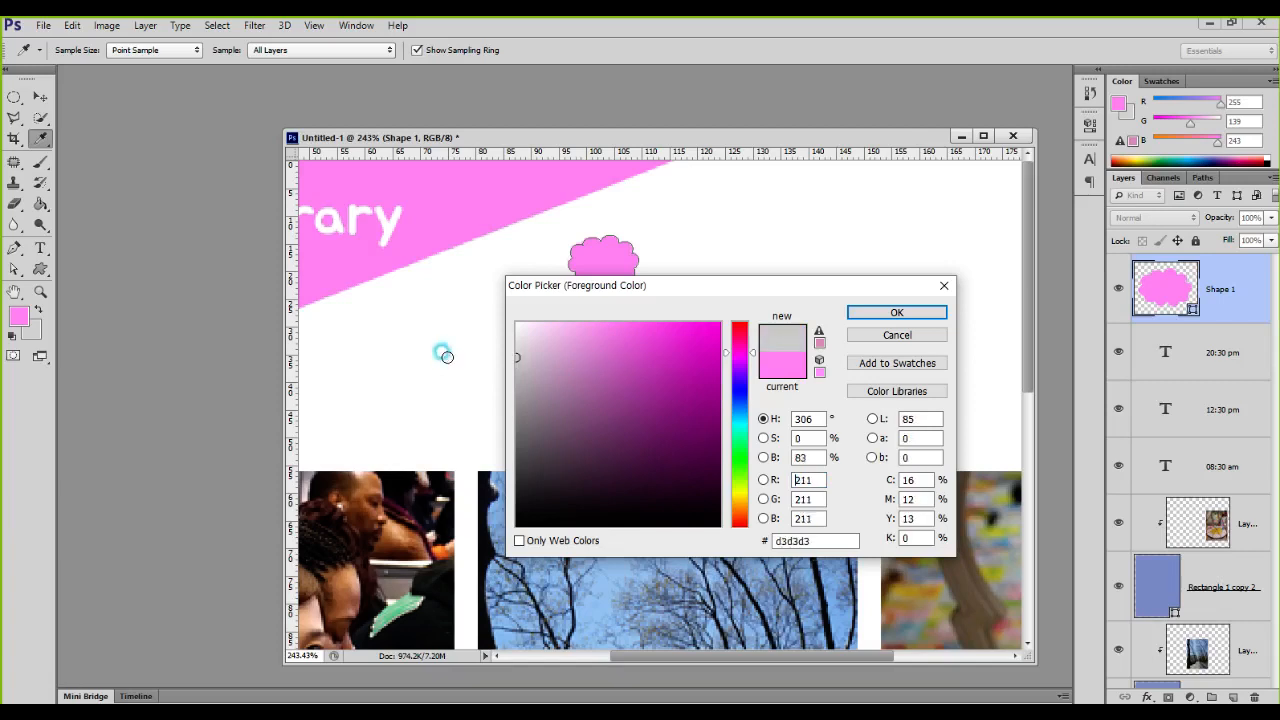
pyautogui.click(447, 369)
pyautogui.moveTo(447, 380); pyautogui.dragTo(446, 378)
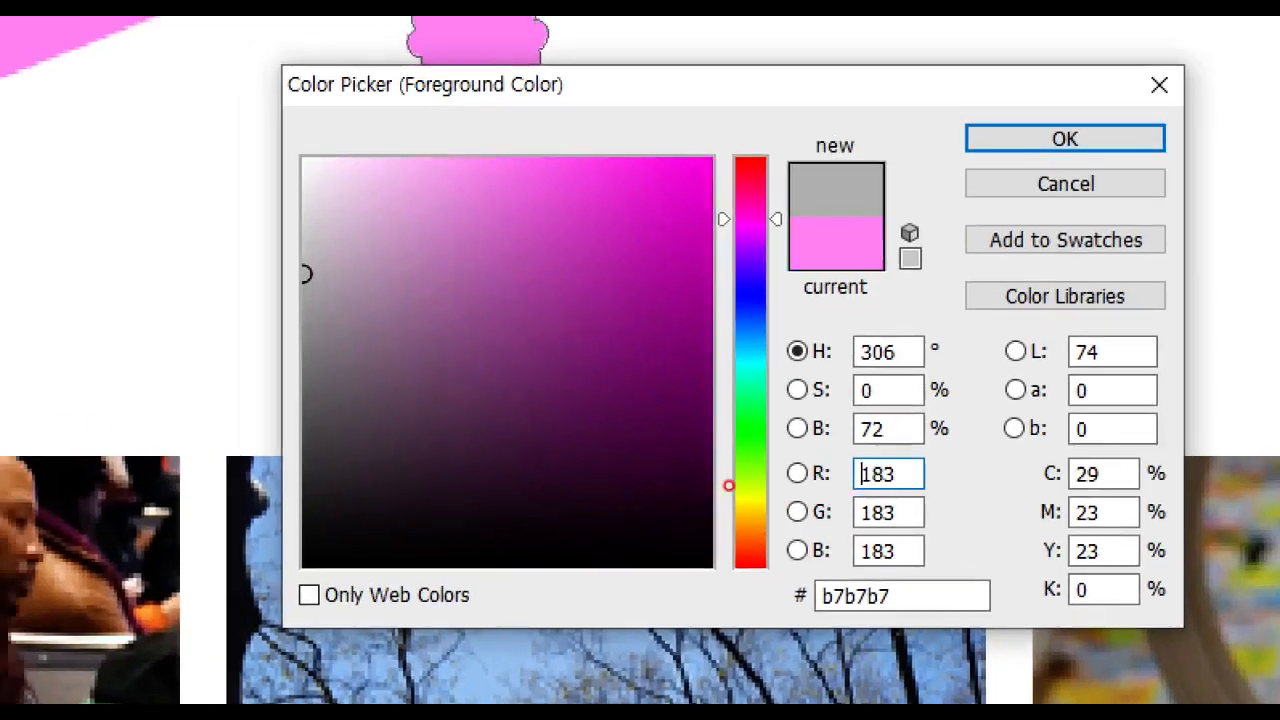
pyautogui.click(685, 420)
pyautogui.moveTo(723, 206); pyautogui.dragTo(787, 283)
pyautogui.moveTo(850, 242); pyautogui.dragTo(907, 235)
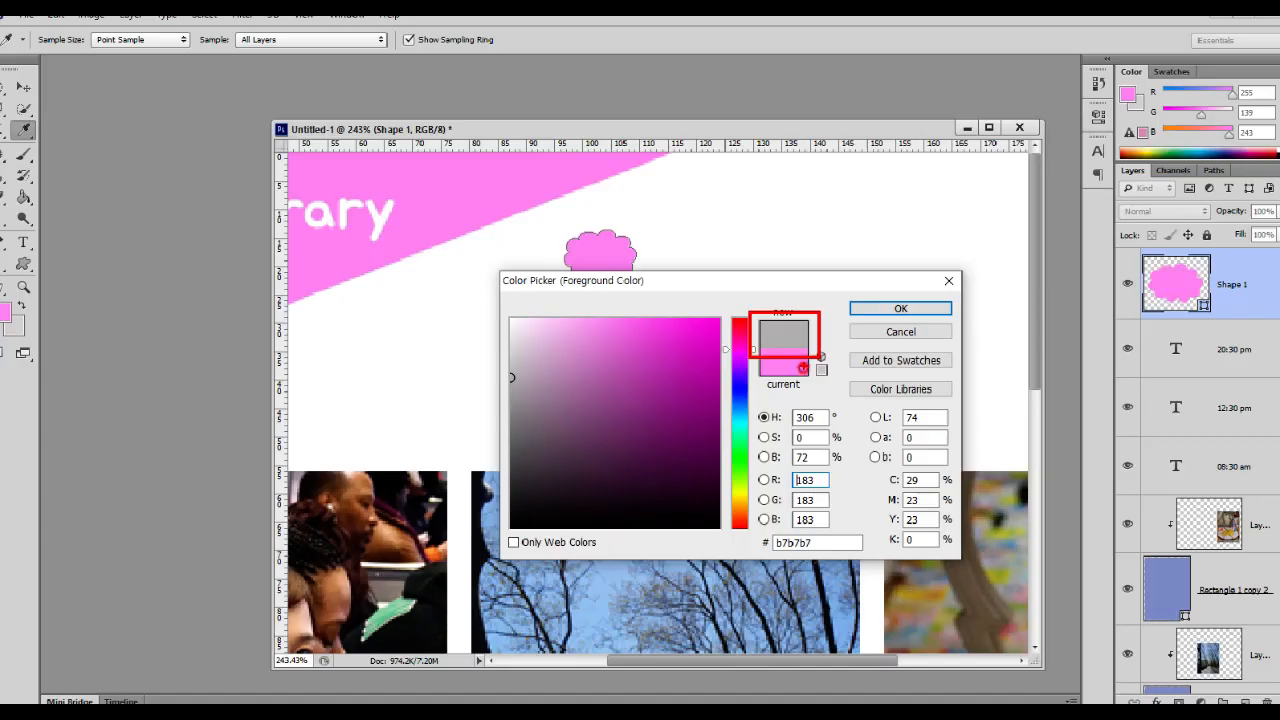
pyautogui.click(1065, 139)
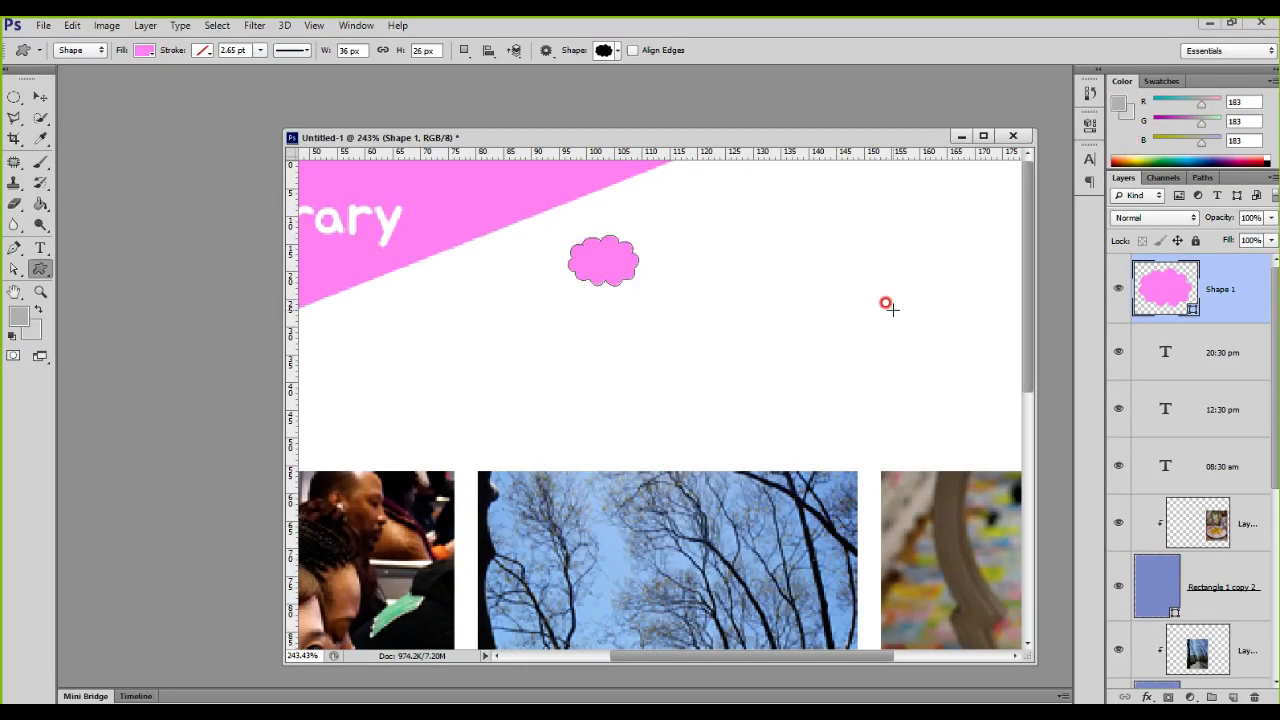
# Step: Change the small pink cloud's fill to a light grey from the colour swatches
pyautogui.click(144, 50)
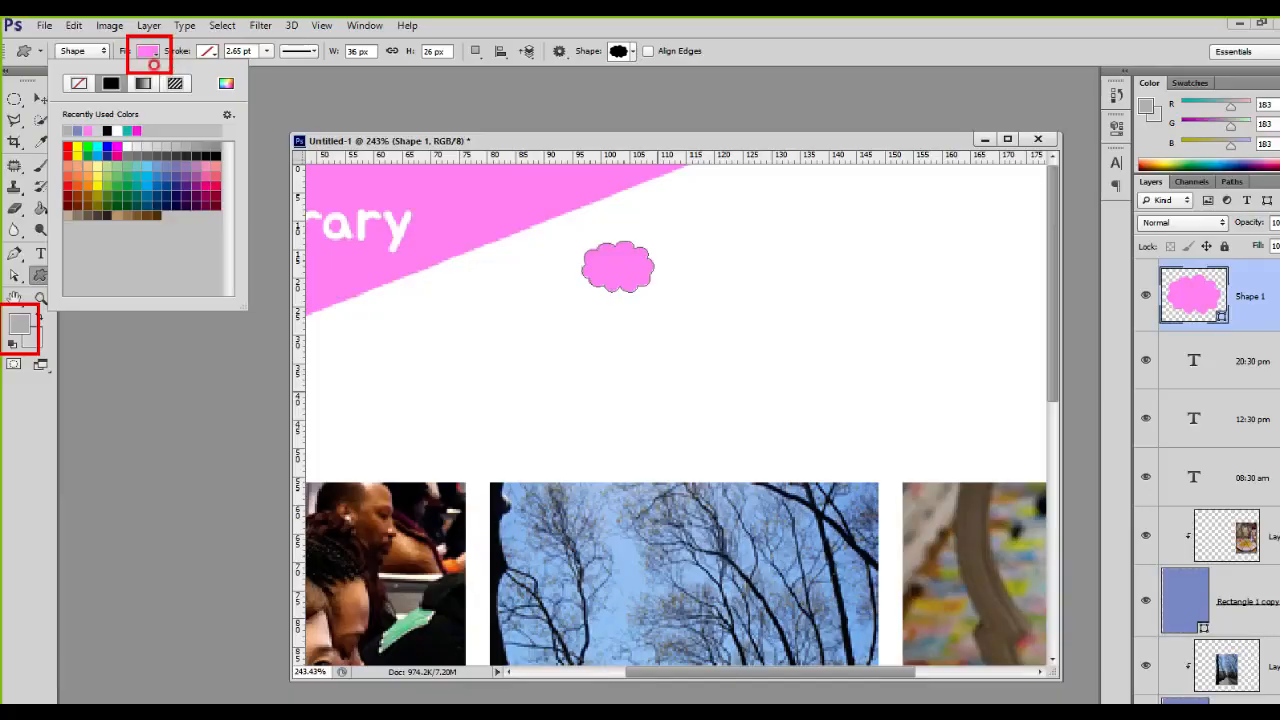
pyautogui.click(290, 90)
pyautogui.click(290, 90)
pyautogui.click(186, 132)
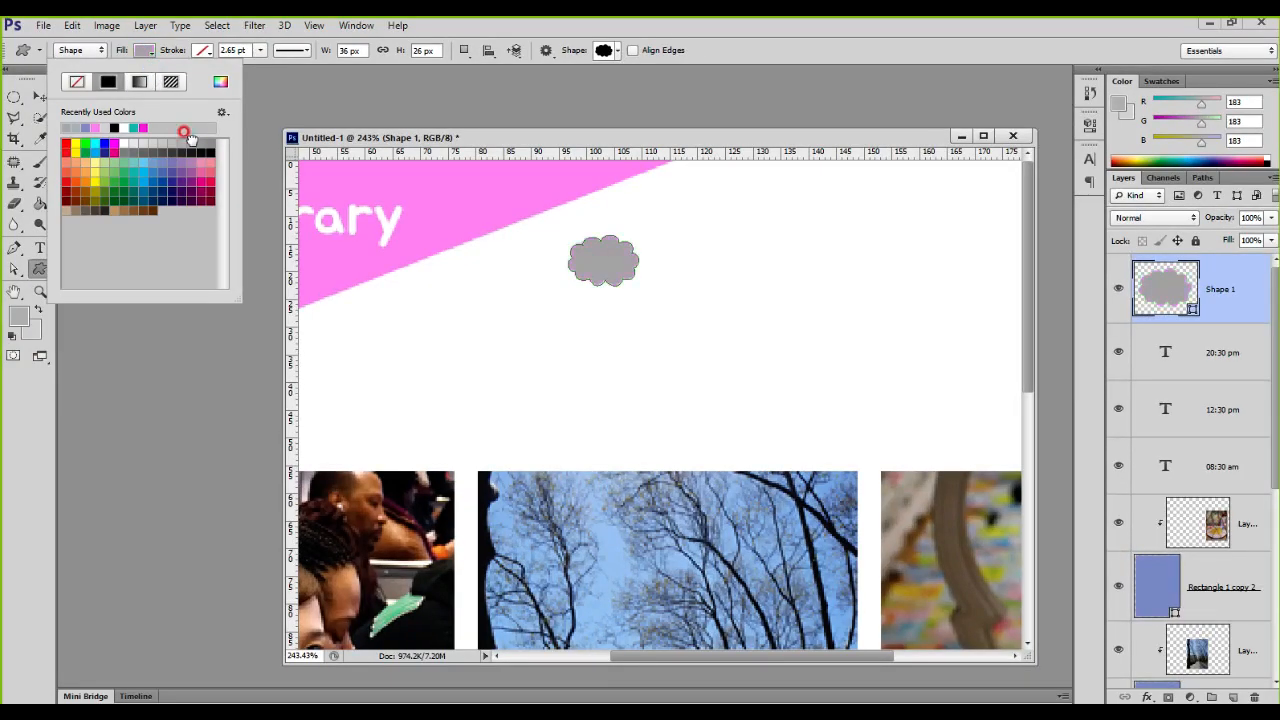
pyautogui.click(163, 130)
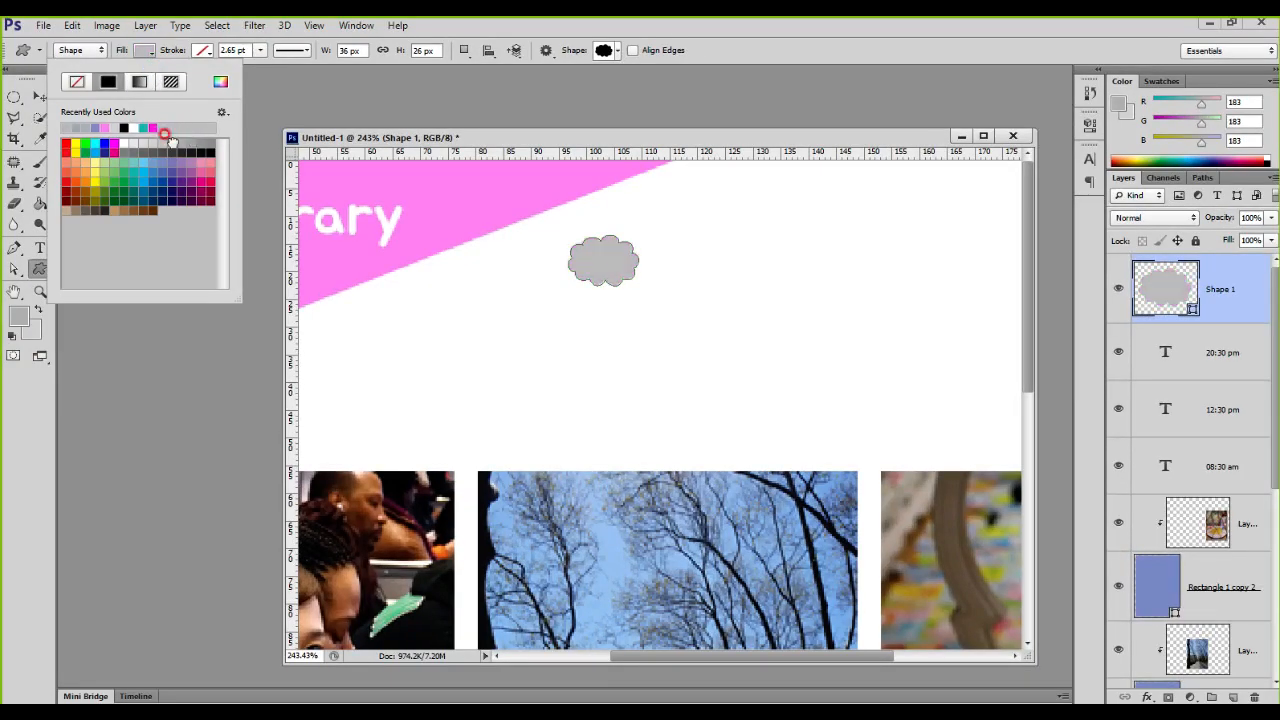
pyautogui.click(1160, 285)
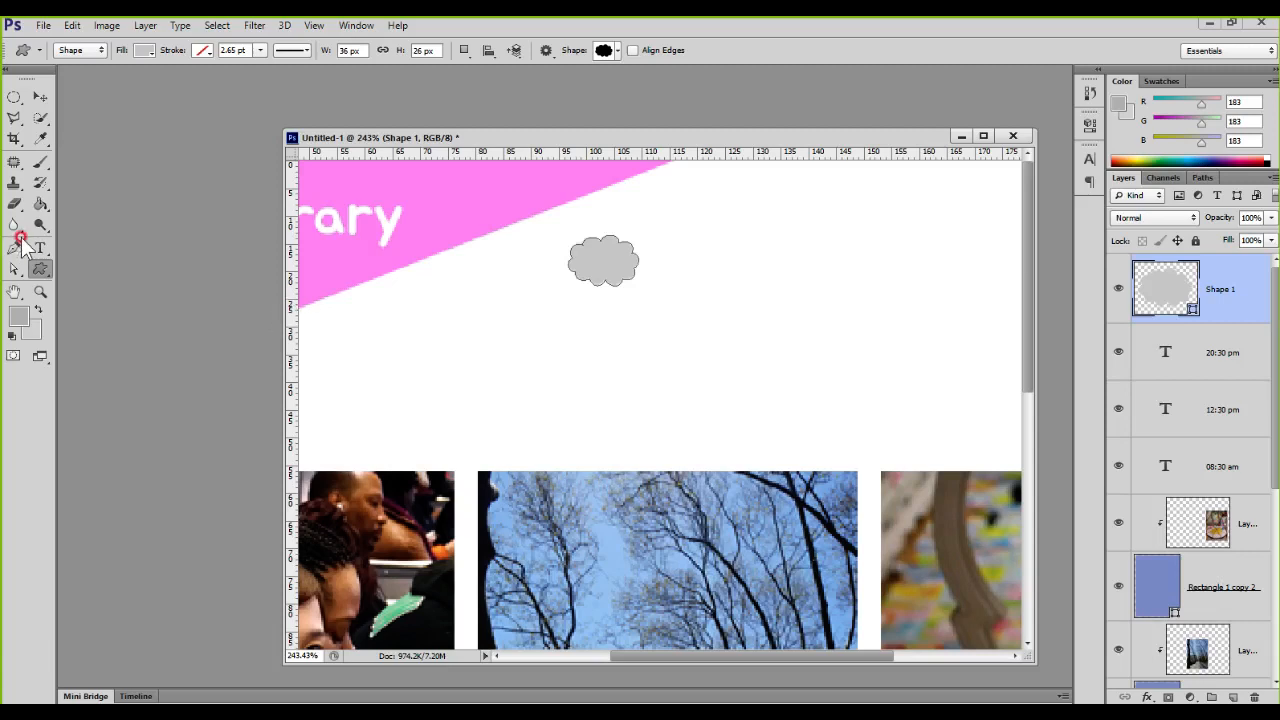
# Step: With the Ellipse Tool, draw a light grey circle 40 × 40 px beside the cloud on the white area
pyautogui.click(40, 270)
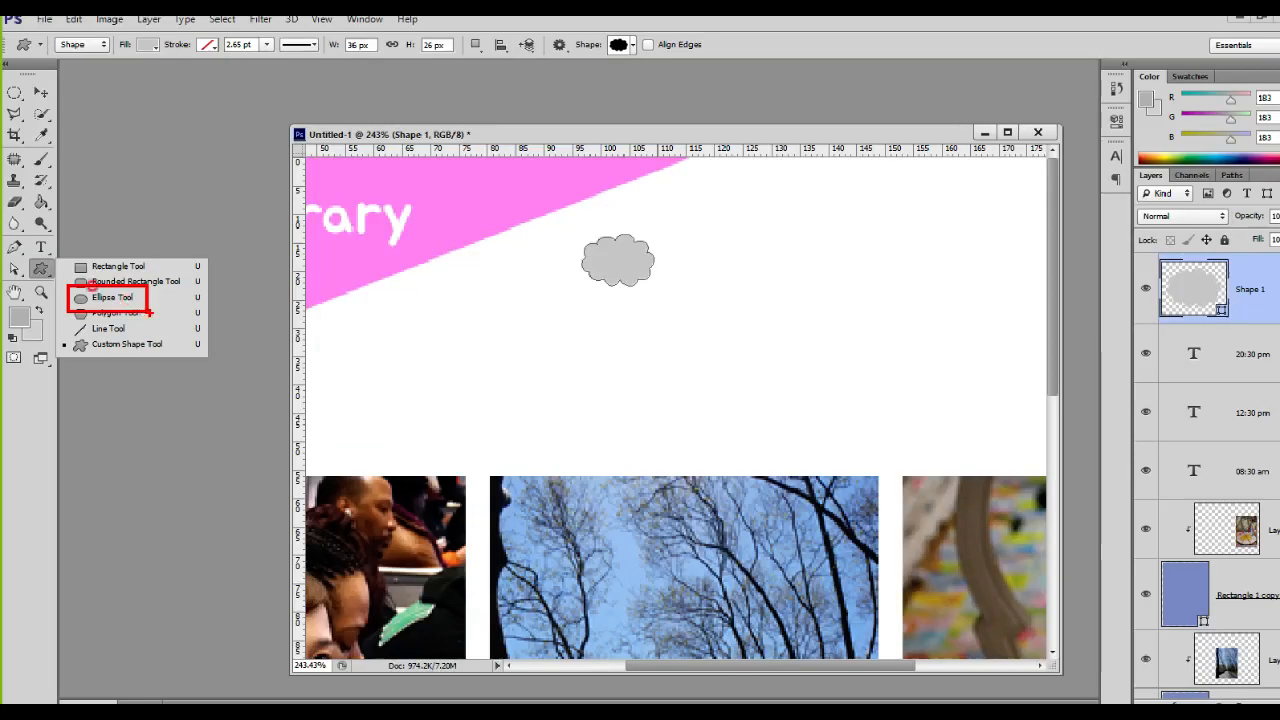
pyautogui.moveTo(92, 272)
pyautogui.mouseDown()
pyautogui.moveTo(214, 308)
pyautogui.moveTo(224, 328)
pyautogui.mouseUp()
pyautogui.moveTo(684, 245); pyautogui.dragTo(759, 327)
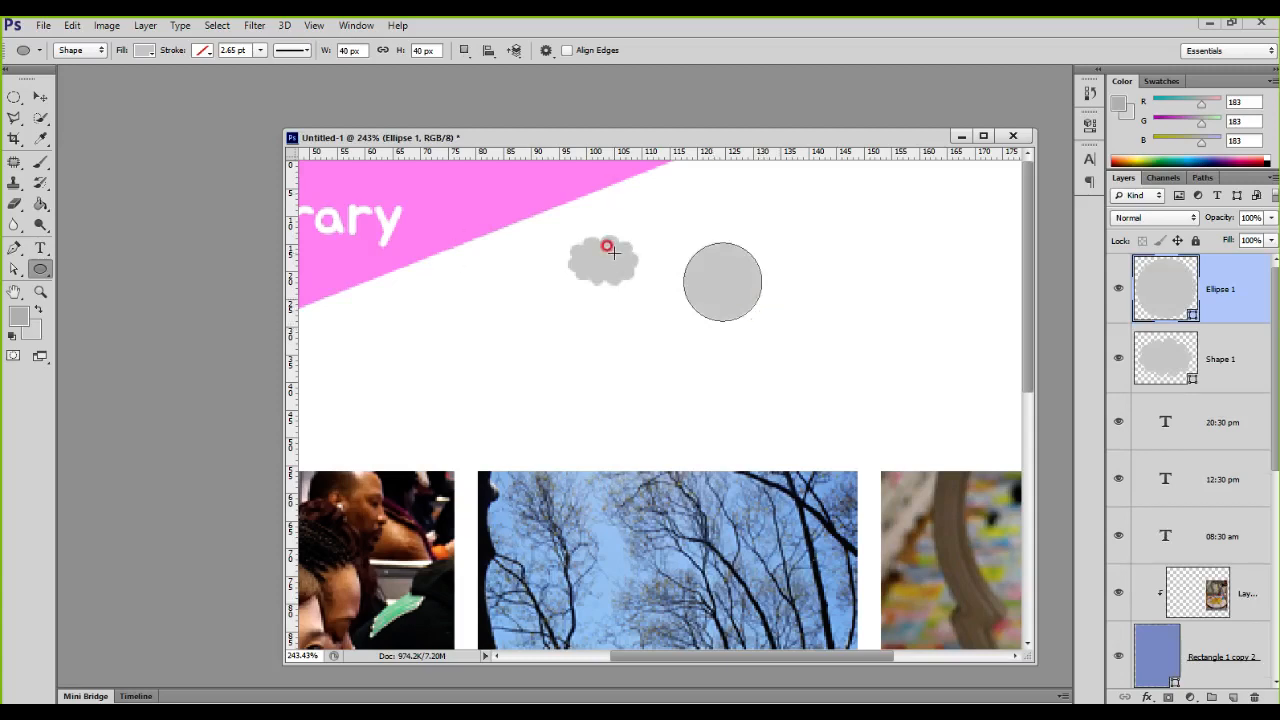
# Step: Select the Shape 1 cloud layer, try a teal fill on it, and settle on white
pyautogui.click(1188, 369)
pyautogui.click(1186, 366)
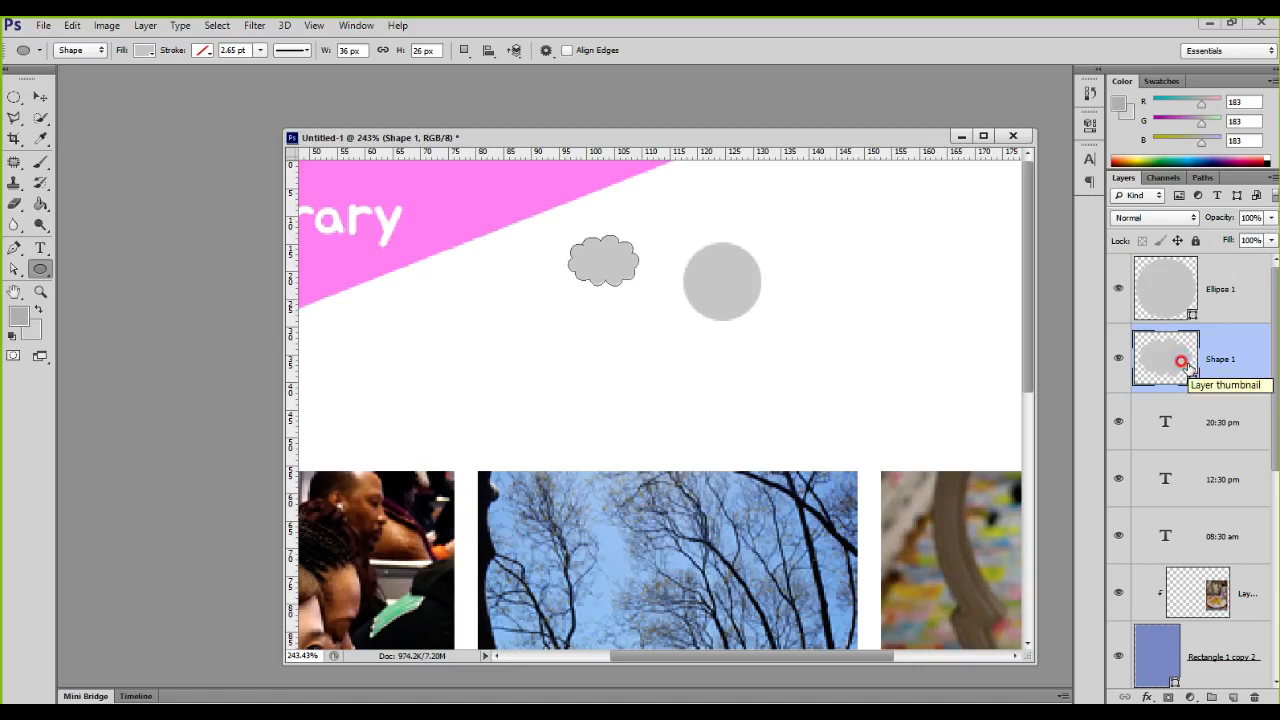
pyautogui.click(143, 50)
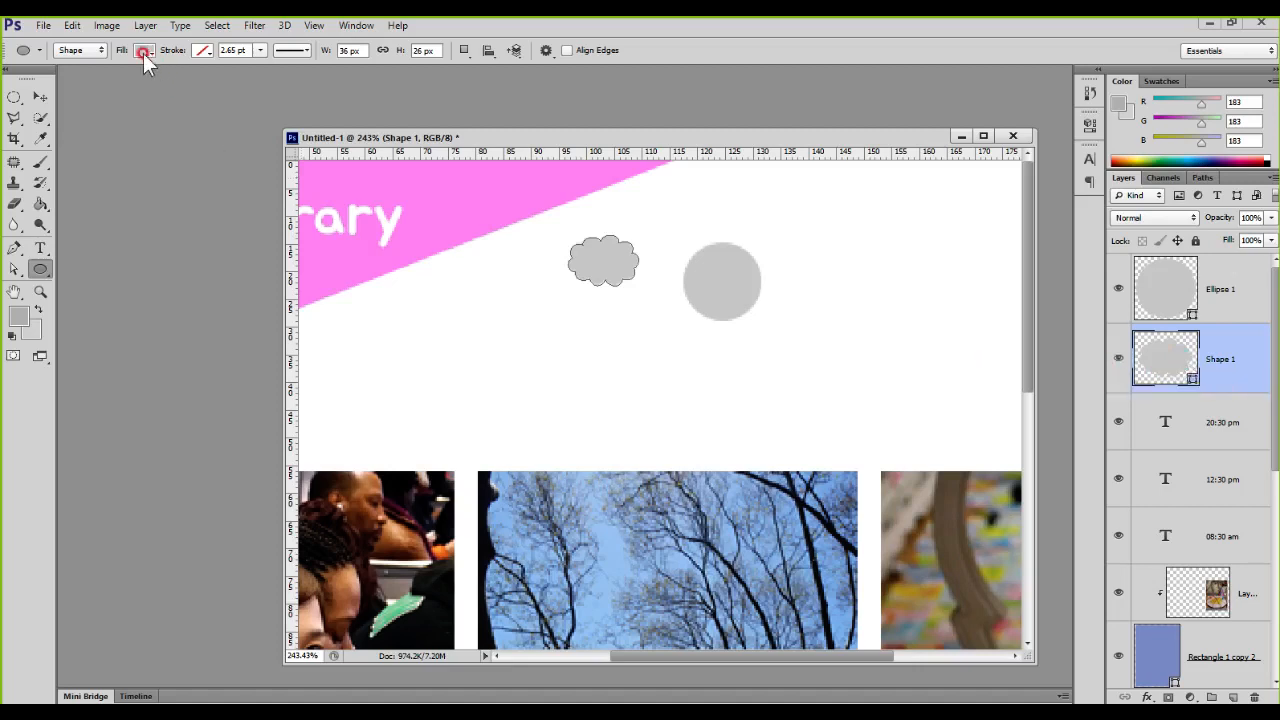
pyautogui.click(151, 126)
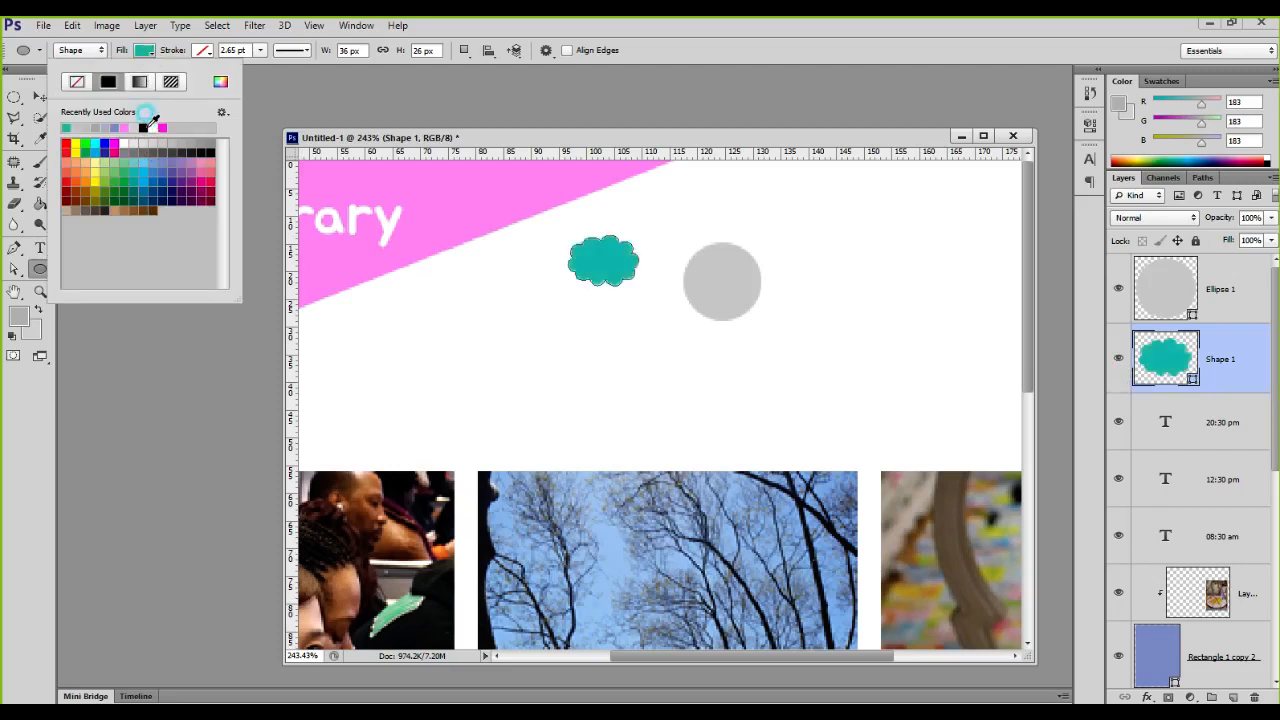
pyautogui.click(729, 44)
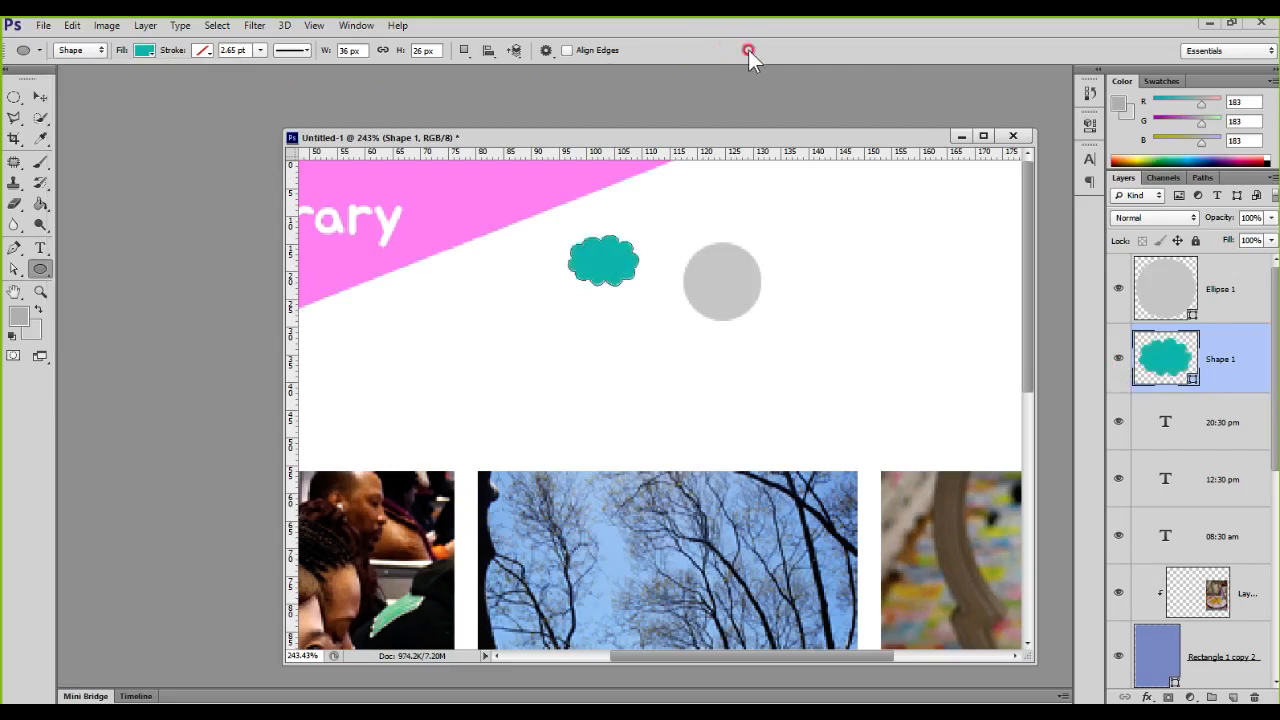
pyautogui.click(138, 50)
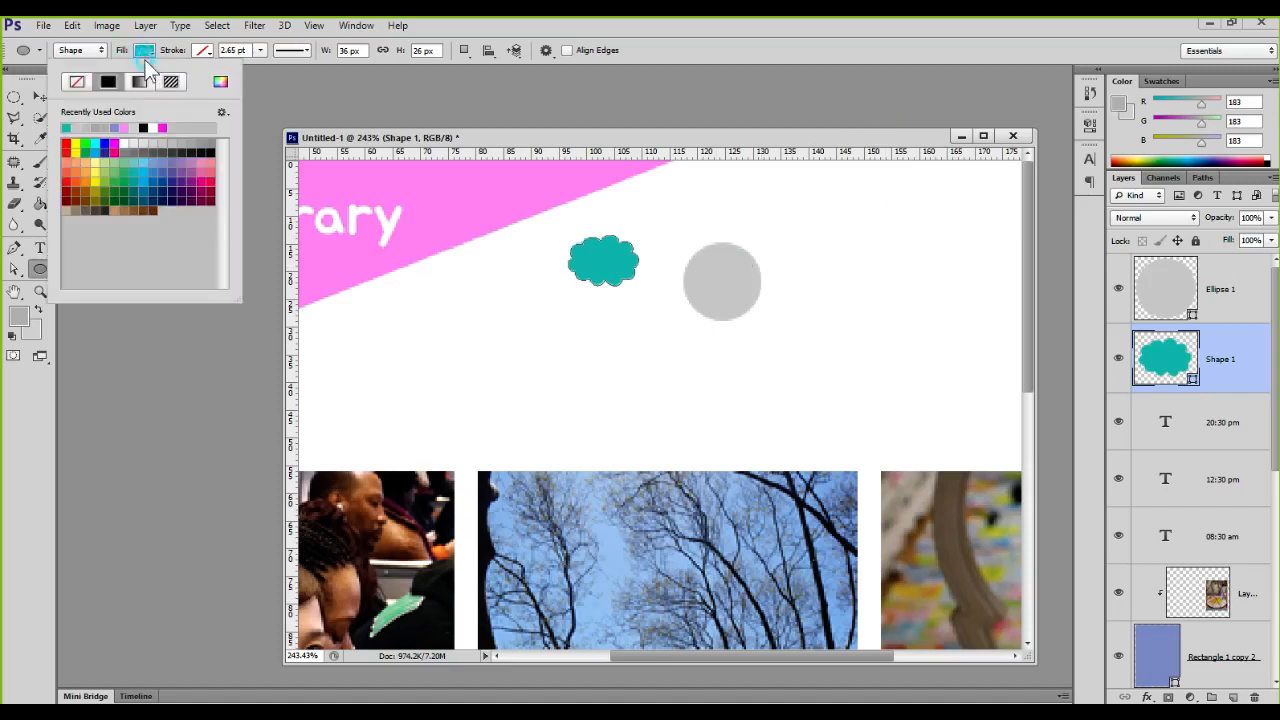
pyautogui.click(124, 128)
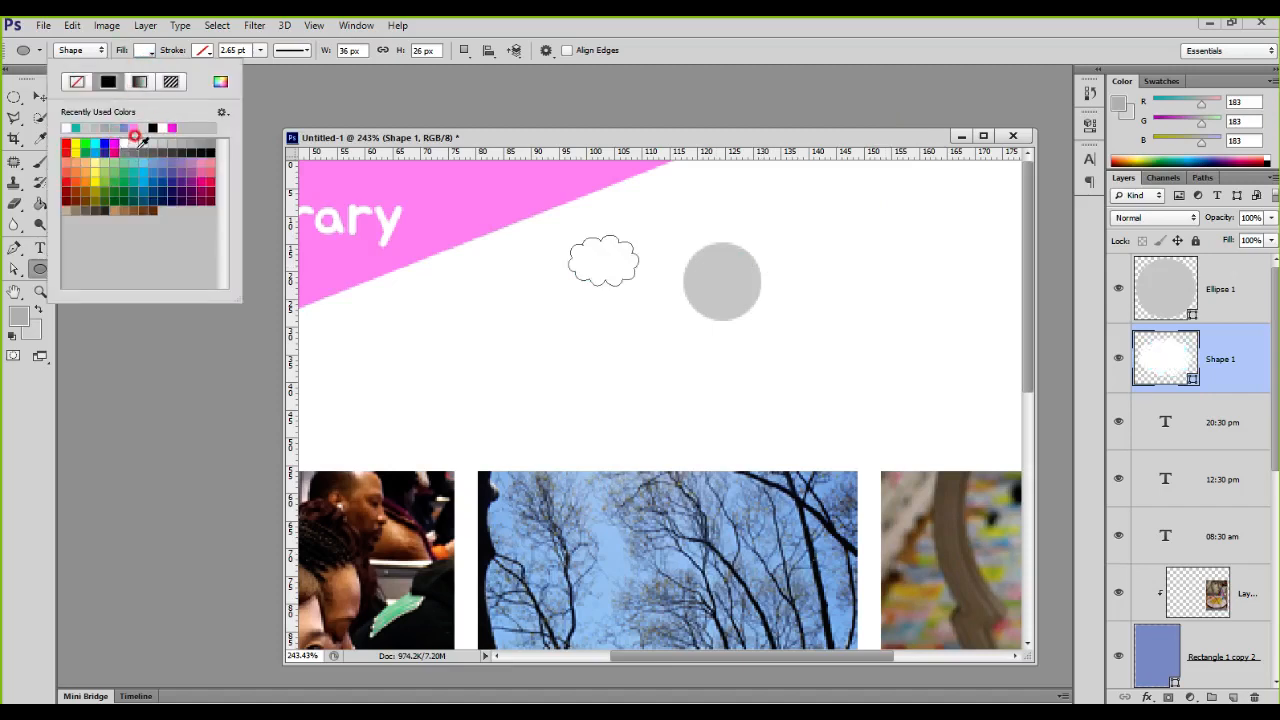
pyautogui.click(1145, 305)
pyautogui.click(1157, 348)
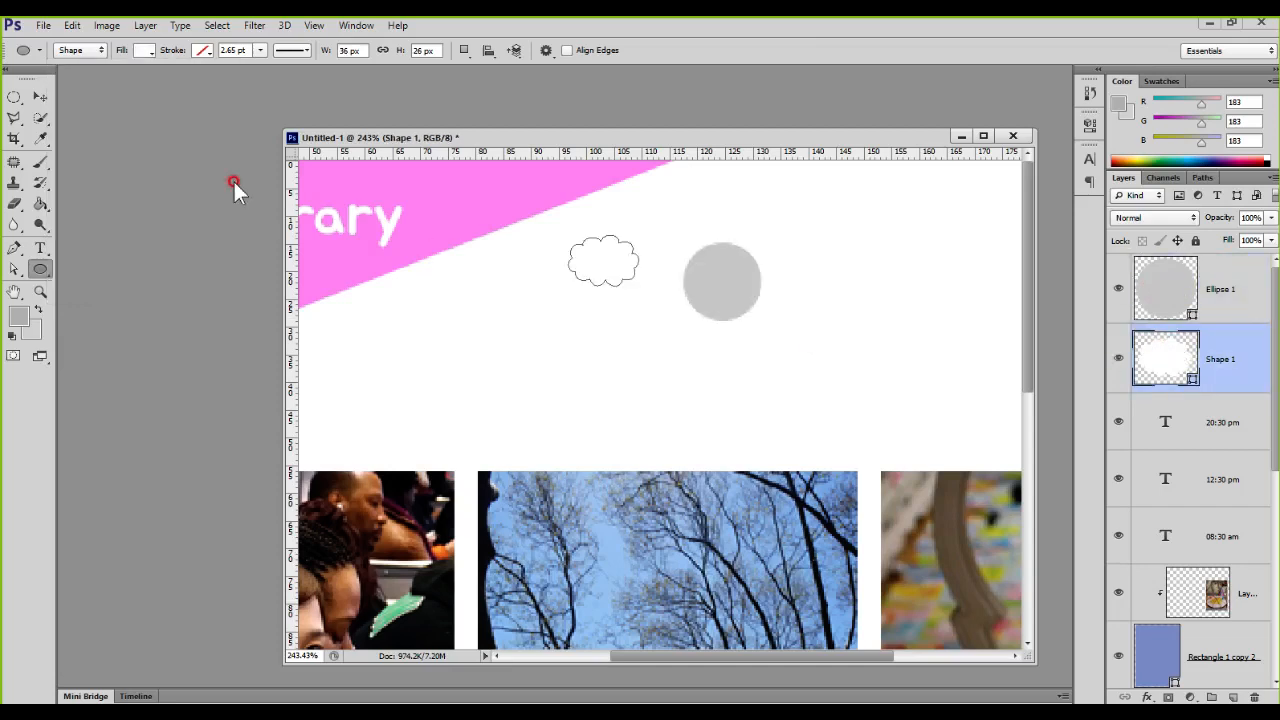
# Step: Move the white cloud onto the grey circle and place its layer above Ellipse 1
pyautogui.click(40, 96)
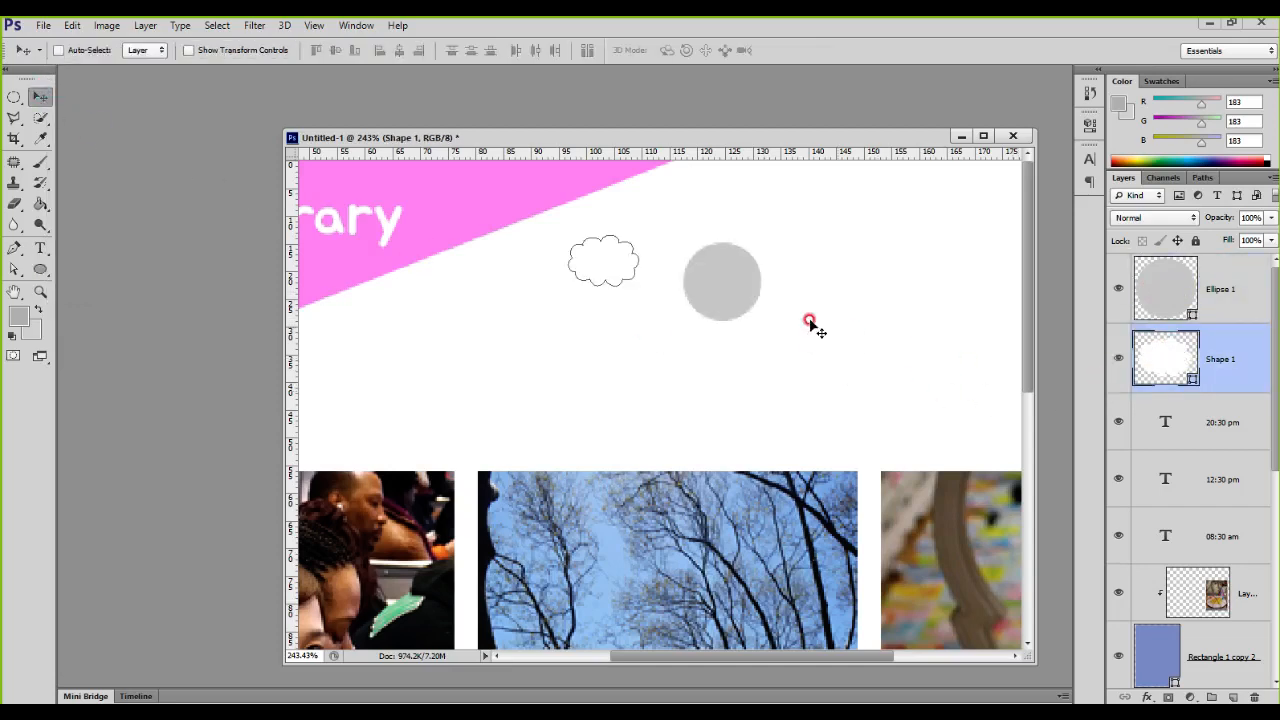
pyautogui.moveTo(603, 262); pyautogui.dragTo(706, 292)
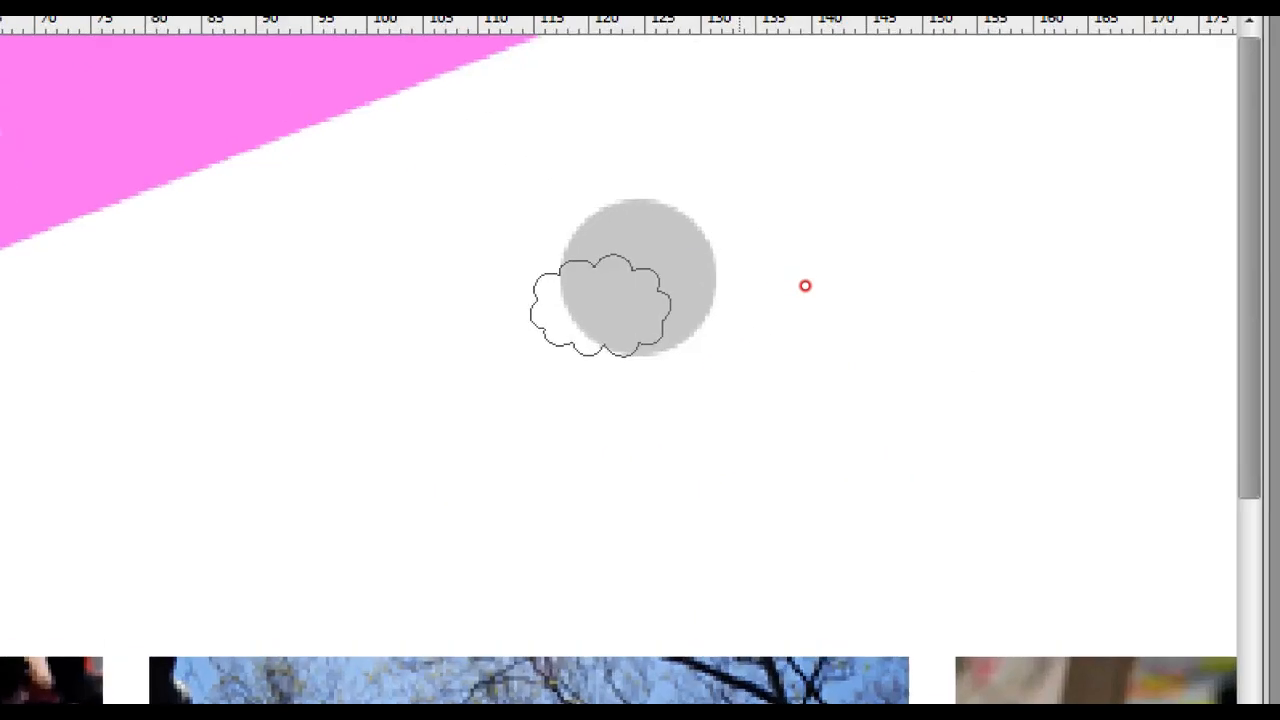
pyautogui.click(805, 286)
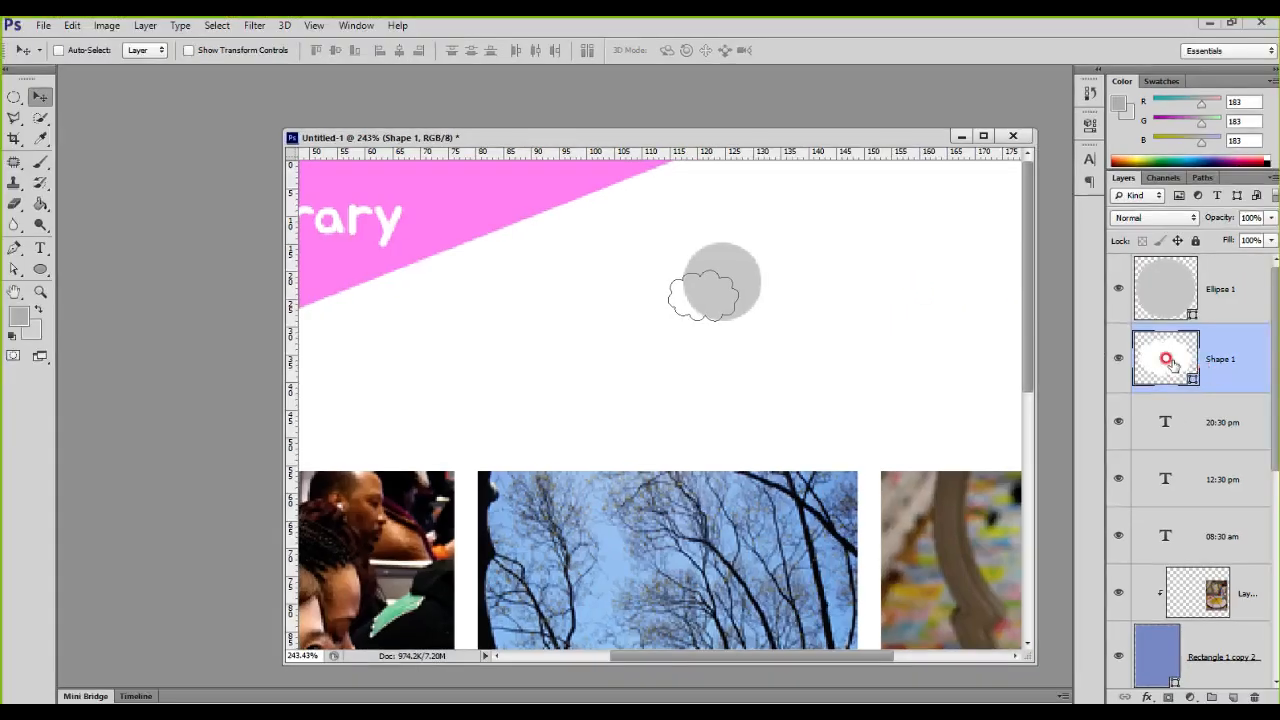
pyautogui.moveTo(1166, 357); pyautogui.dragTo(1208, 266)
# Step: Position the cloud in the middle of the circle and scale it down to fit inside
pyautogui.moveTo(723, 294)
pyautogui.mouseDown()
pyautogui.moveTo(740, 263)
pyautogui.moveTo(723, 263)
pyautogui.moveTo(714, 271)
pyautogui.moveTo(728, 290)
pyautogui.moveTo(738, 282)
pyautogui.mouseUp()
pyautogui.hotkey('ctrl', 't')
pyautogui.press('Return')
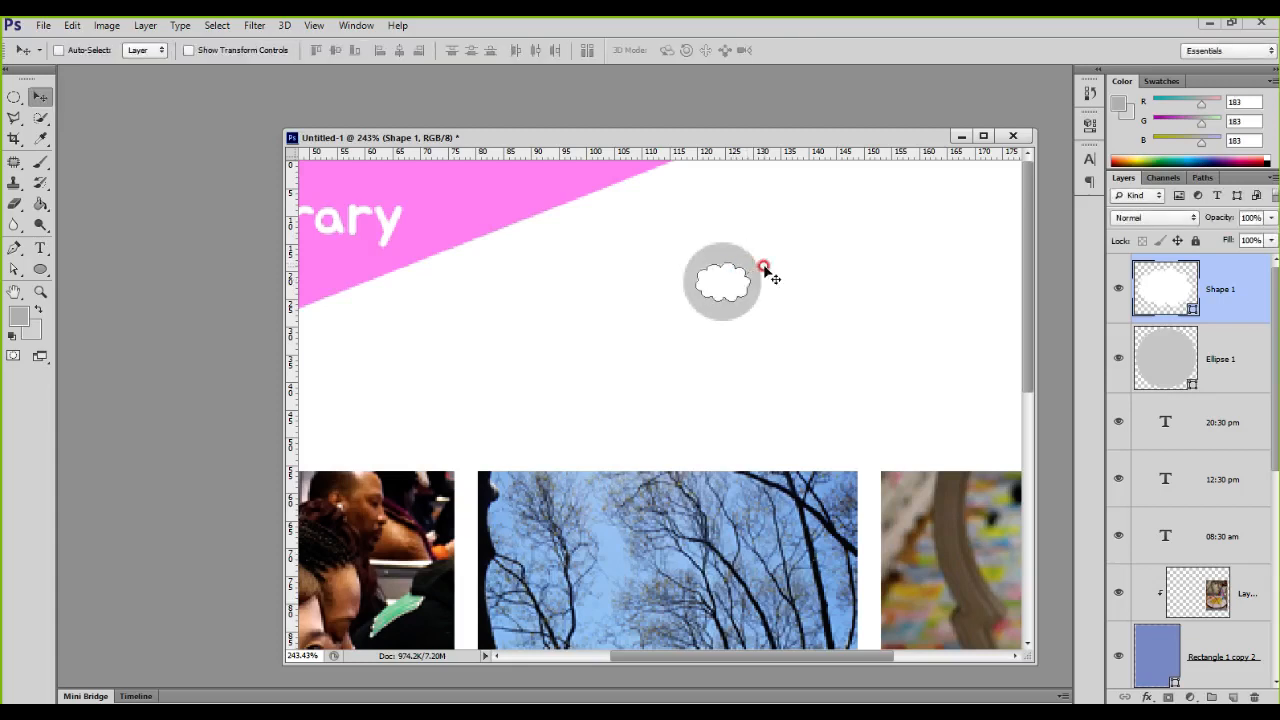
# Step: Shift the cloud off-centre toward the lower right inside the grey circle
pyautogui.moveTo(730, 283); pyautogui.dragTo(743, 294)
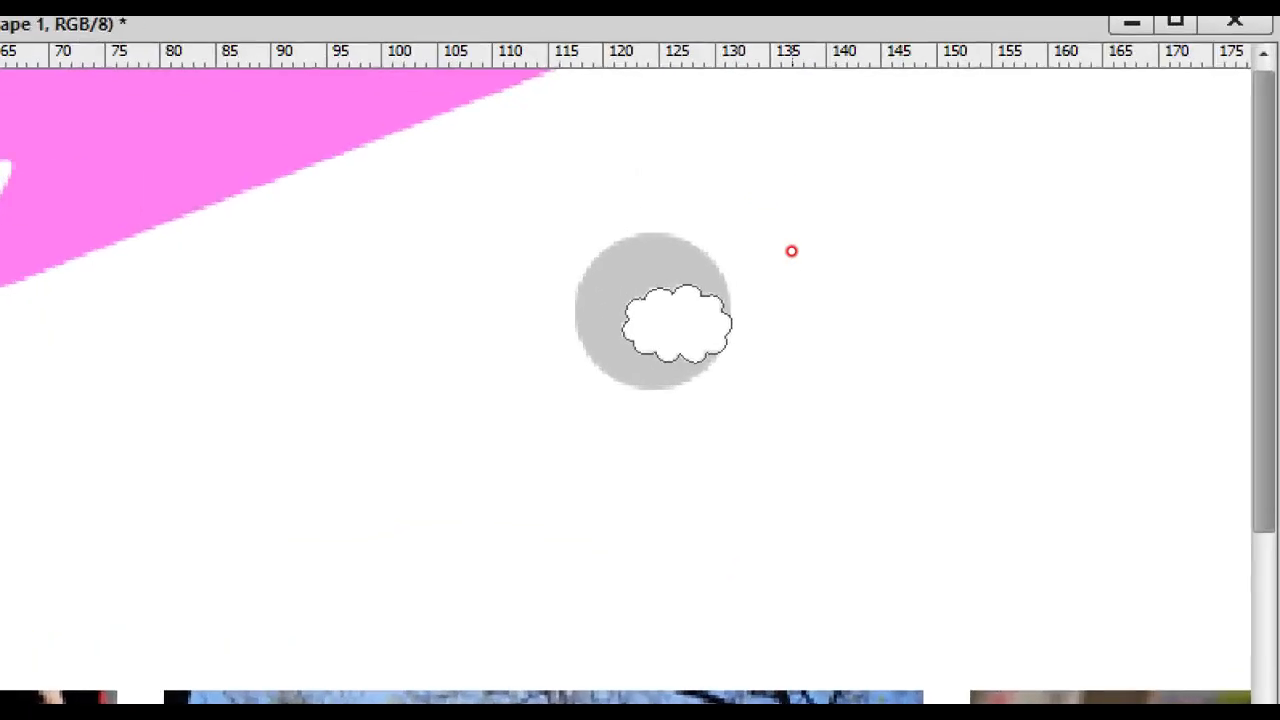
pyautogui.click(1168, 420)
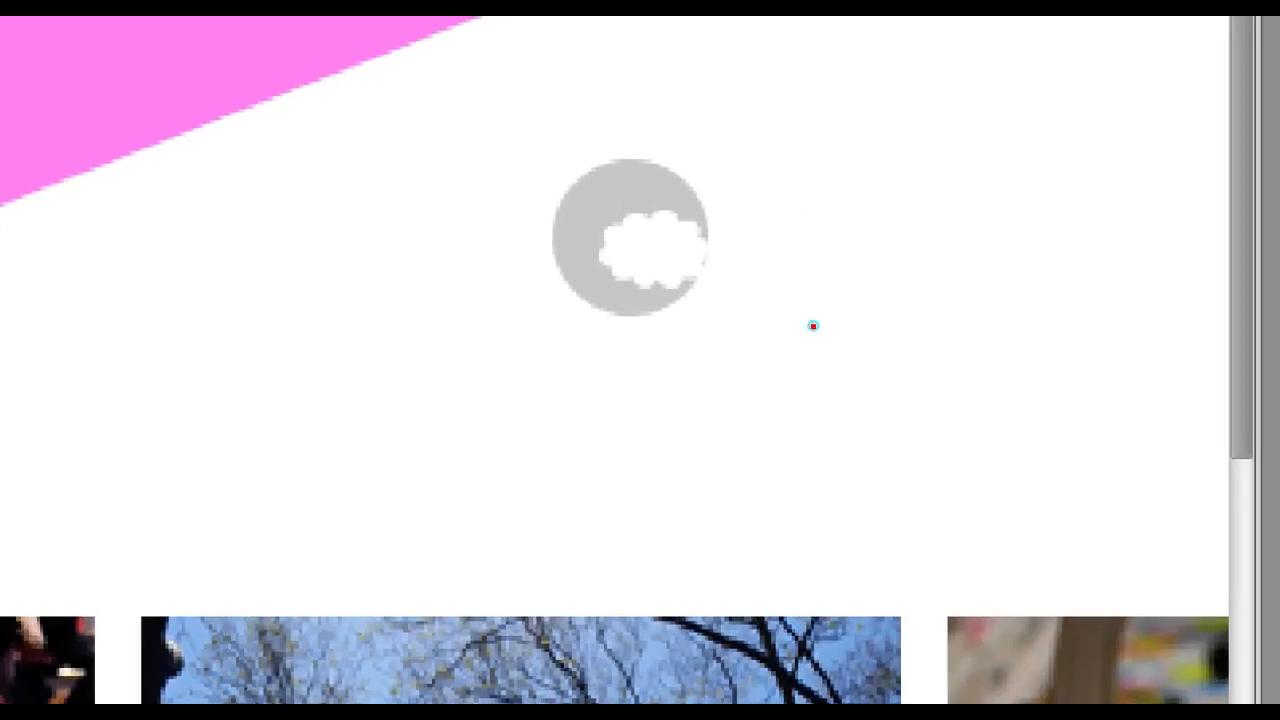
pyautogui.moveTo(768, 308)
pyautogui.mouseDown()
pyautogui.moveTo(600, 340)
pyautogui.moveTo(466, 204)
pyautogui.moveTo(538, 126)
pyautogui.moveTo(713, 245)
pyautogui.moveTo(695, 300)
pyautogui.mouseUp()
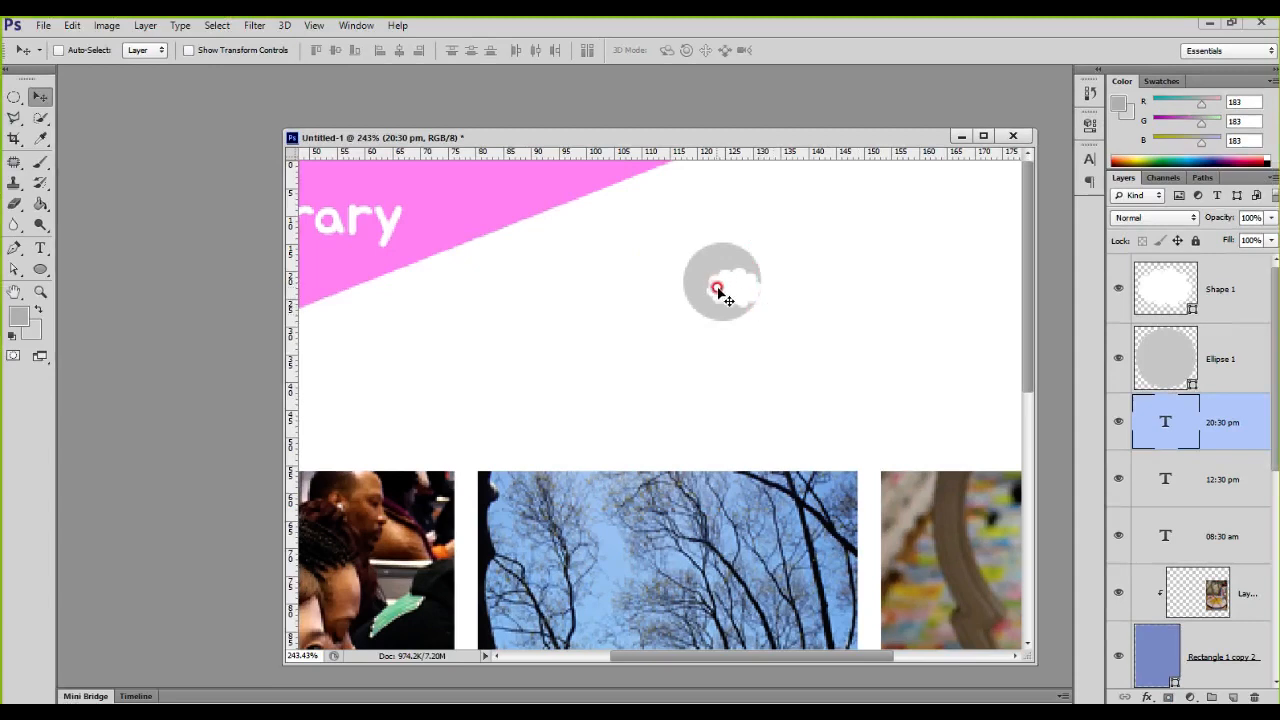
pyautogui.click(1152, 291)
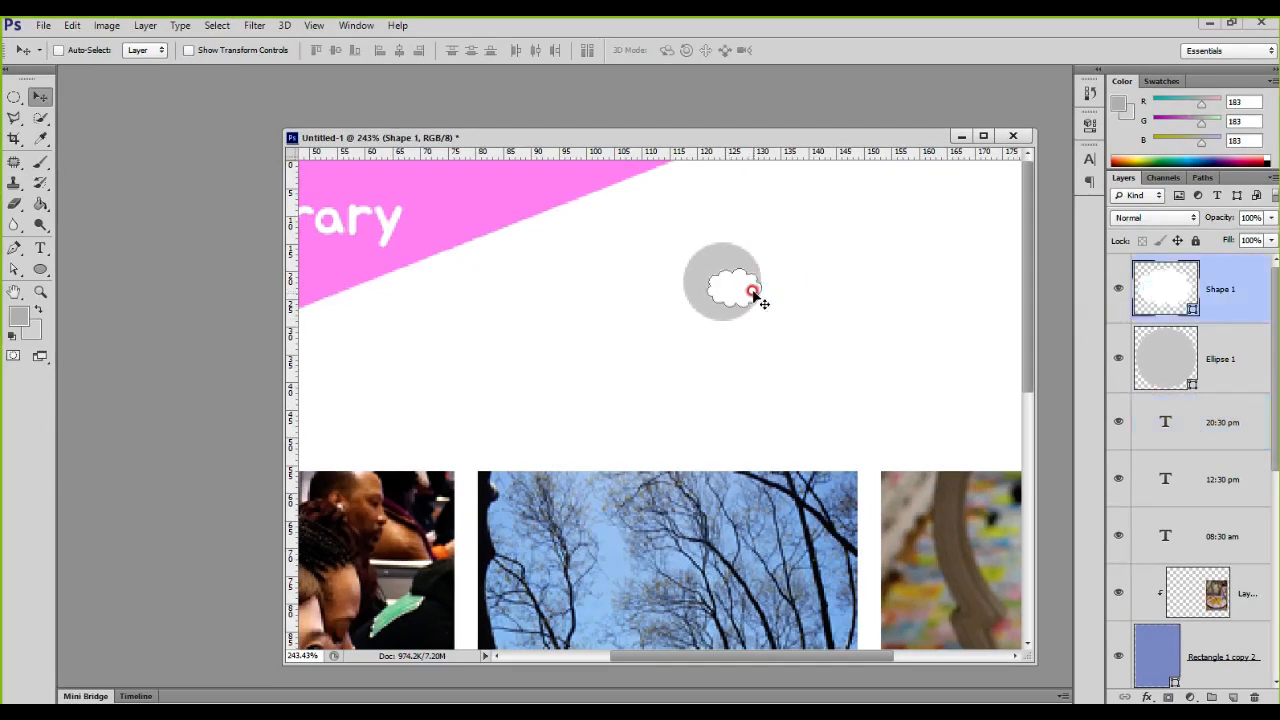
pyautogui.scroll(3, 755, 292)
pyautogui.moveTo(703, 292); pyautogui.dragTo(701, 289)
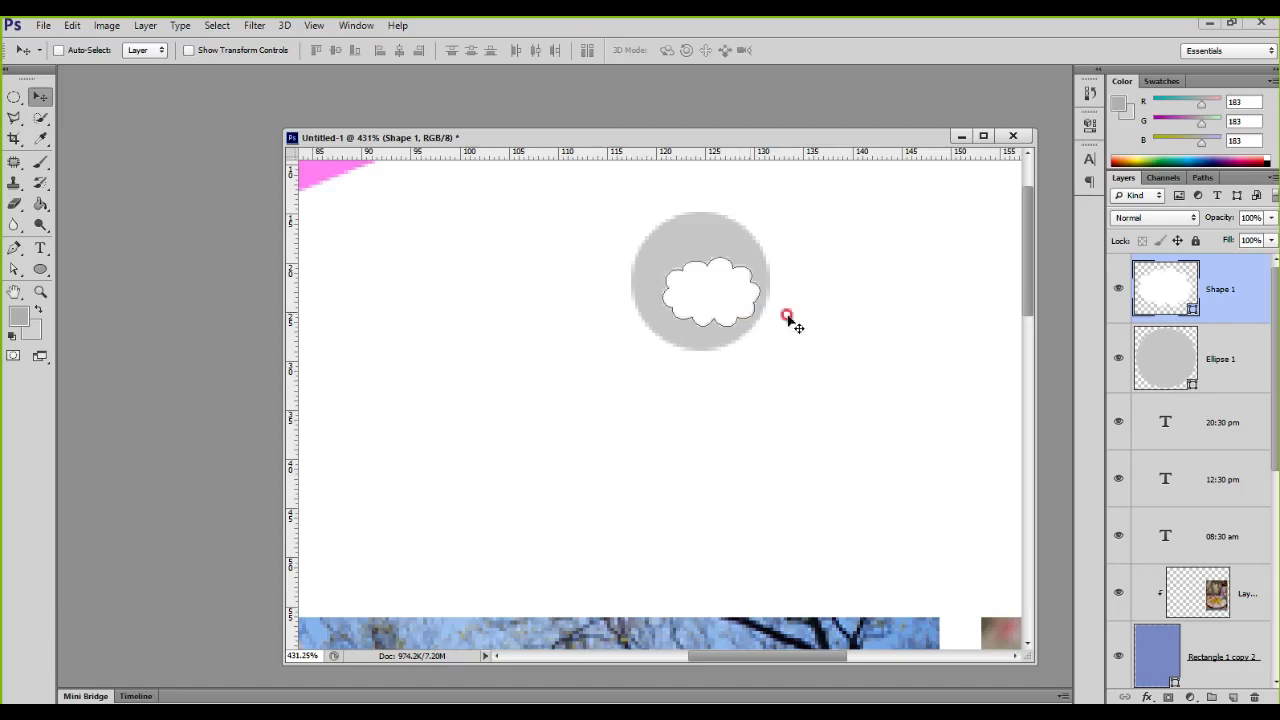
# Step: Select the Shape 1 and Ellipse 1 layers together and align their vertical and horizontal centers
pyautogui.keyDown('shift'); pyautogui.click(1205, 357); pyautogui.keyUp('shift')
pyautogui.hotkey('ctrl', '1')
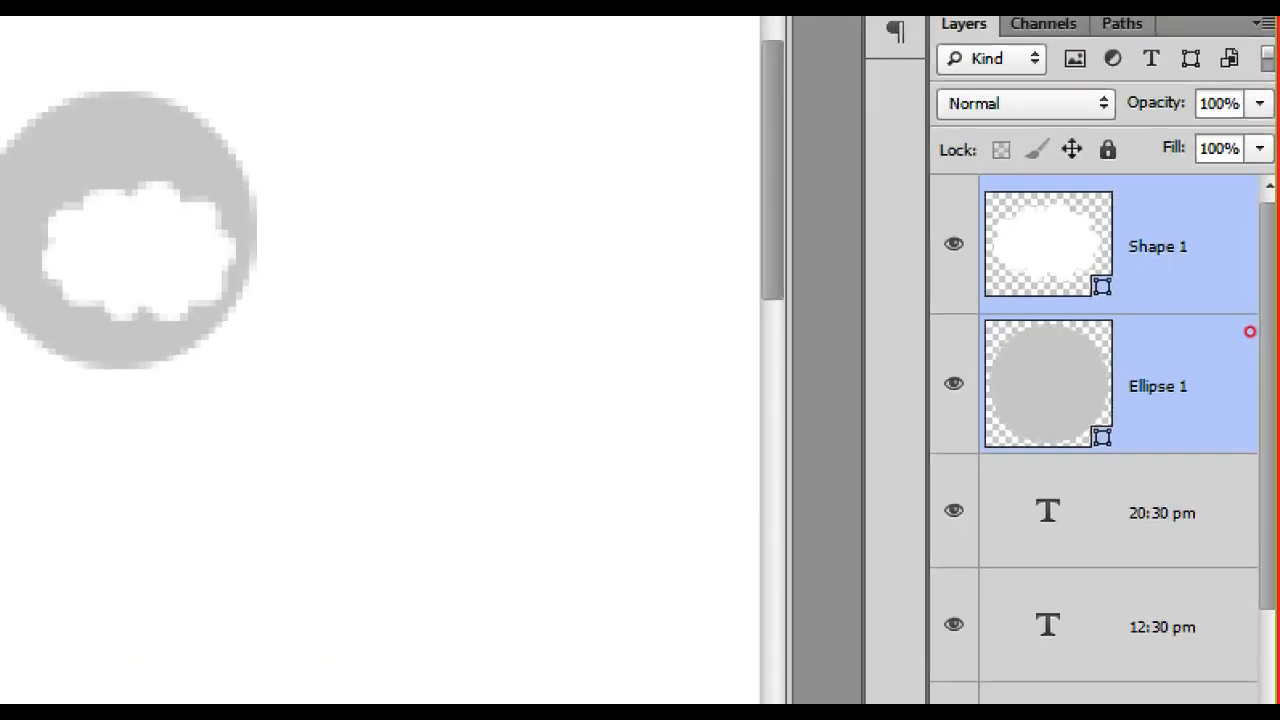
pyautogui.moveTo(970, 175); pyautogui.dragTo(1275, 463)
pyautogui.press('Escape')
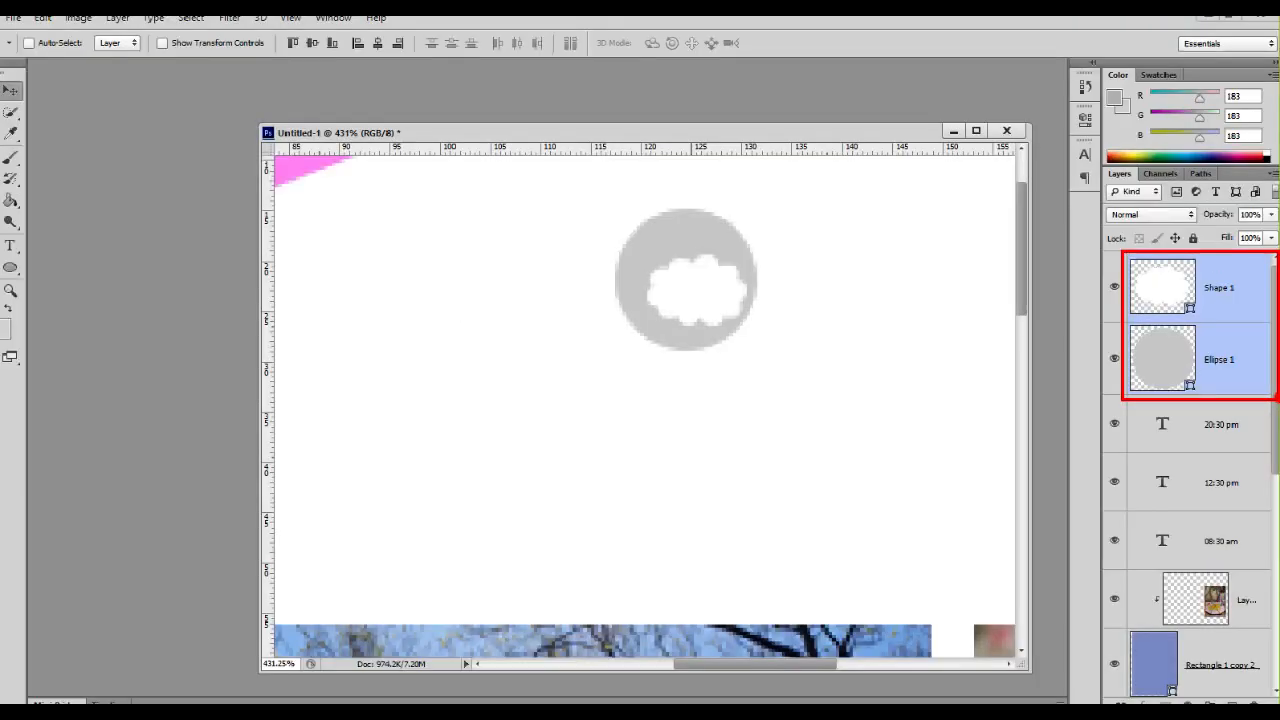
pyautogui.hotkey('ctrl', '1')
pyautogui.moveTo(260, 55)
pyautogui.mouseDown()
pyautogui.moveTo(349, 134)
pyautogui.moveTo(556, 128)
pyautogui.mouseUp()
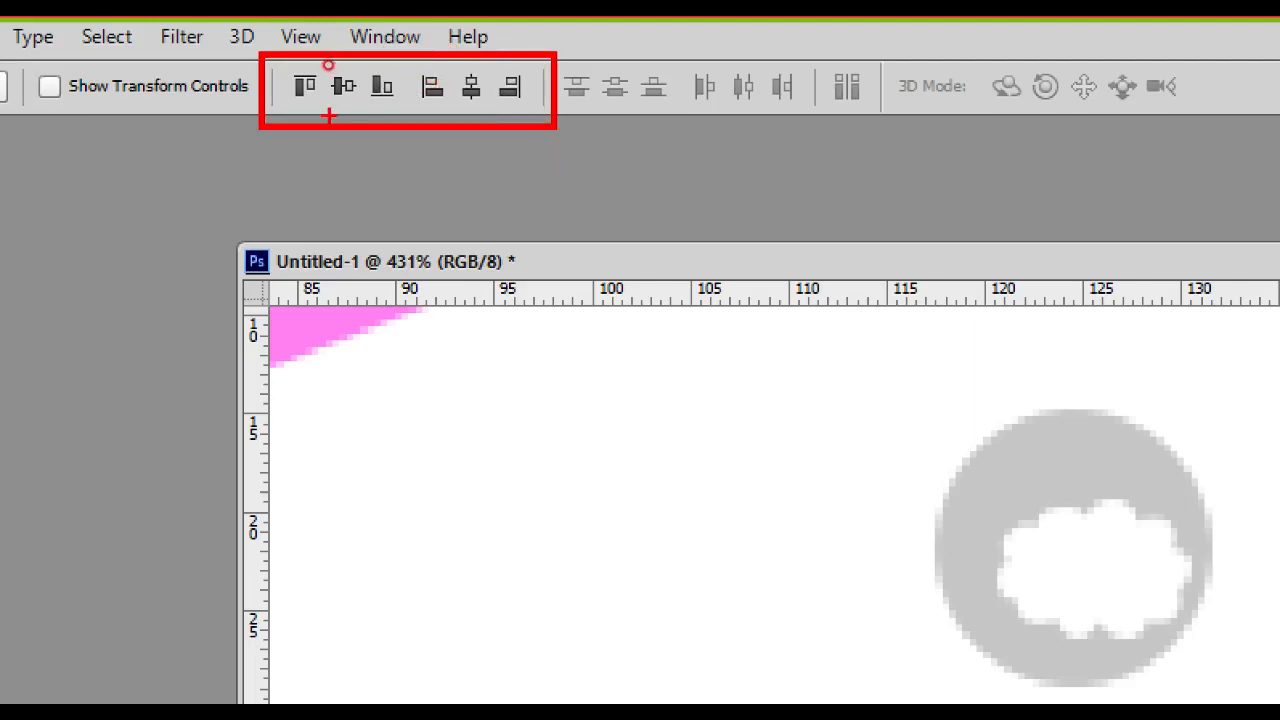
pyautogui.moveTo(338, 104); pyautogui.dragTo(340, 134)
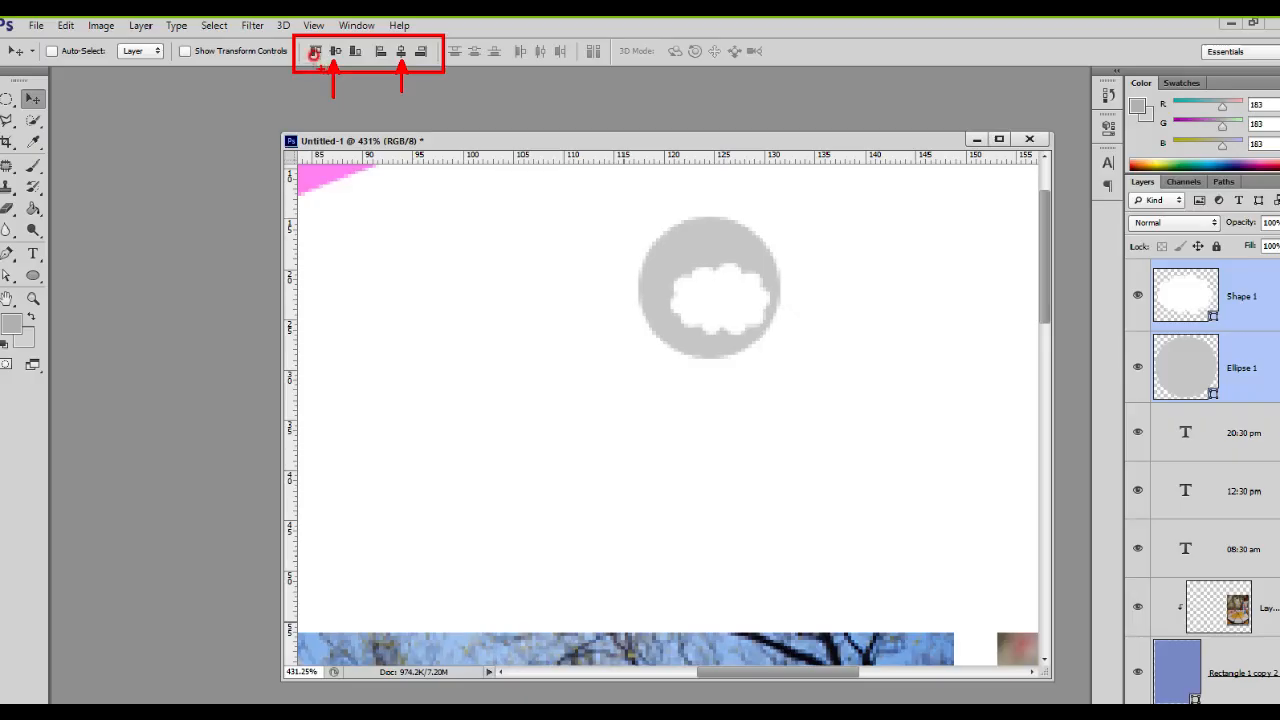
pyautogui.click(343, 86)
pyautogui.click(400, 50)
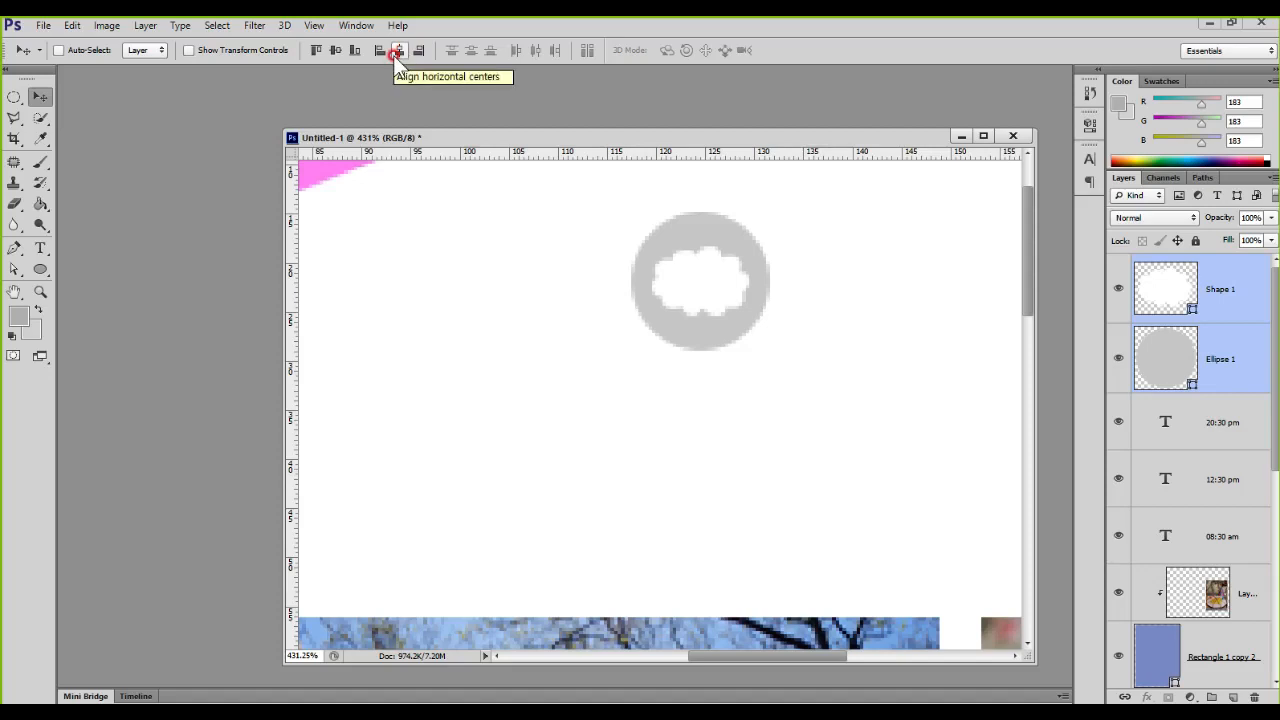
# Step: Change the fill of the Ellipse 1 circle behind the cloud to a darker grey
pyautogui.moveTo(794, 280); pyautogui.dragTo(585, 317)
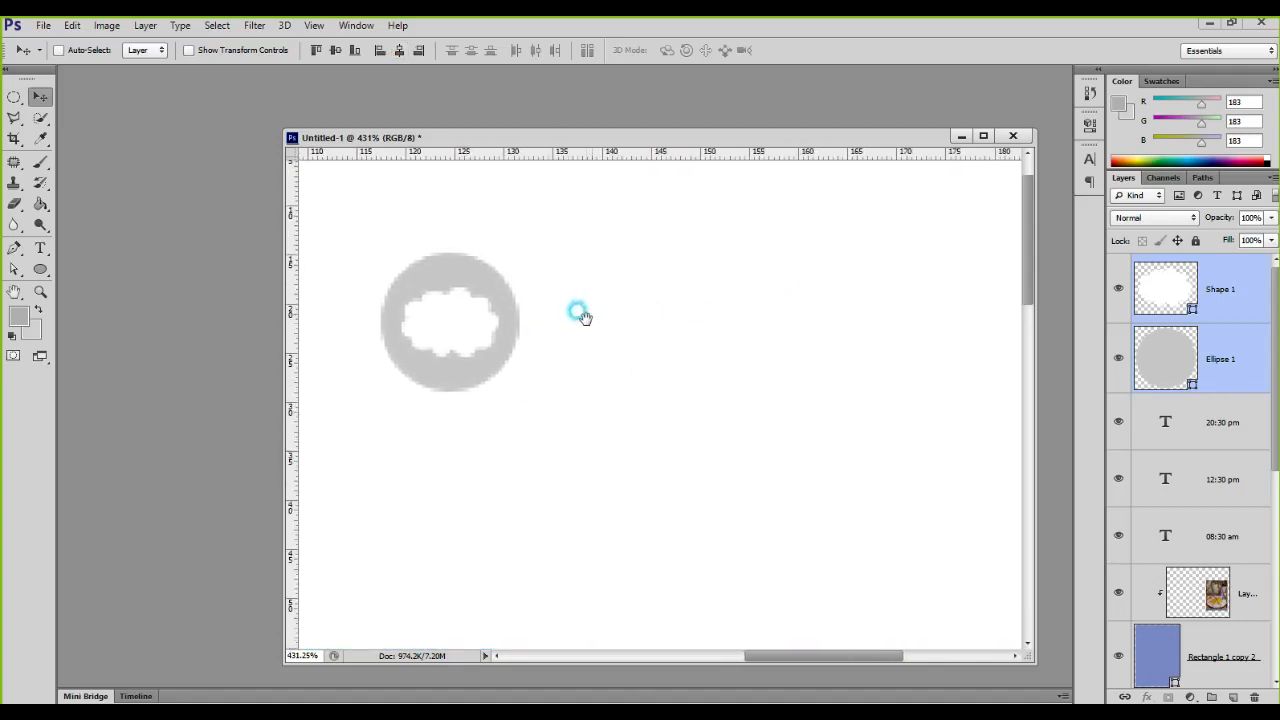
pyautogui.click(1170, 354)
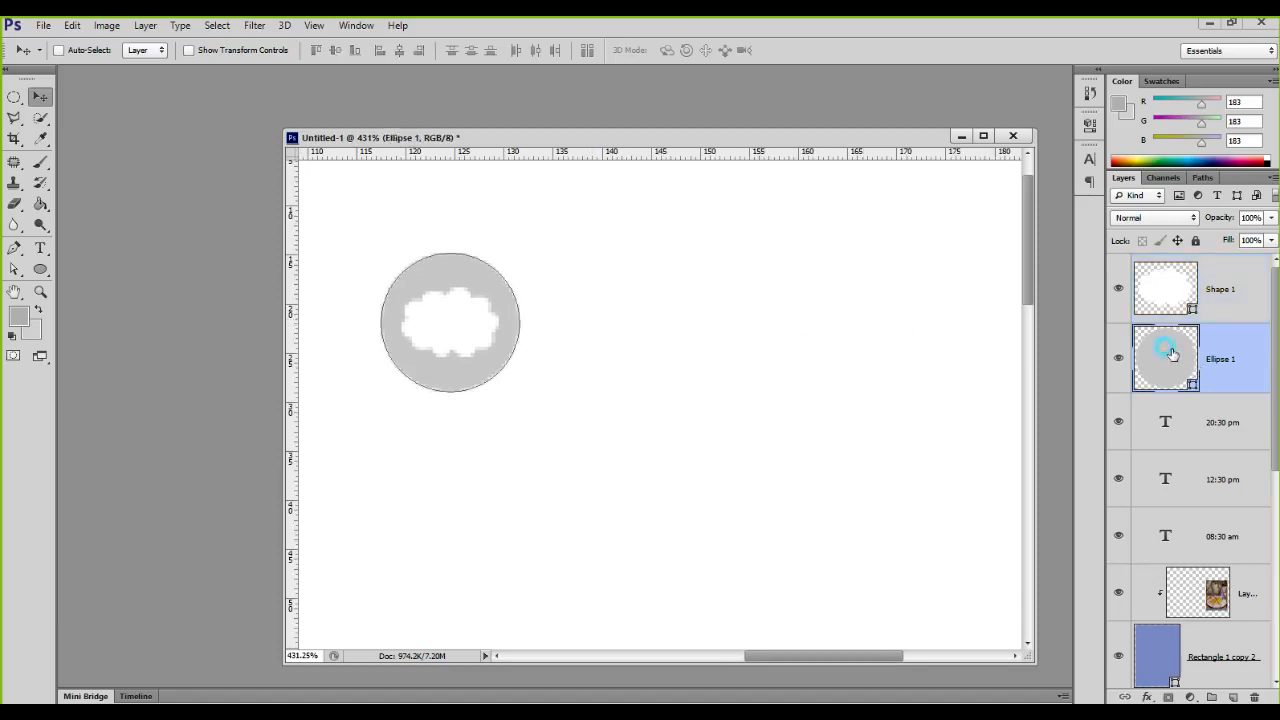
pyautogui.click(40, 270)
pyautogui.click(148, 49)
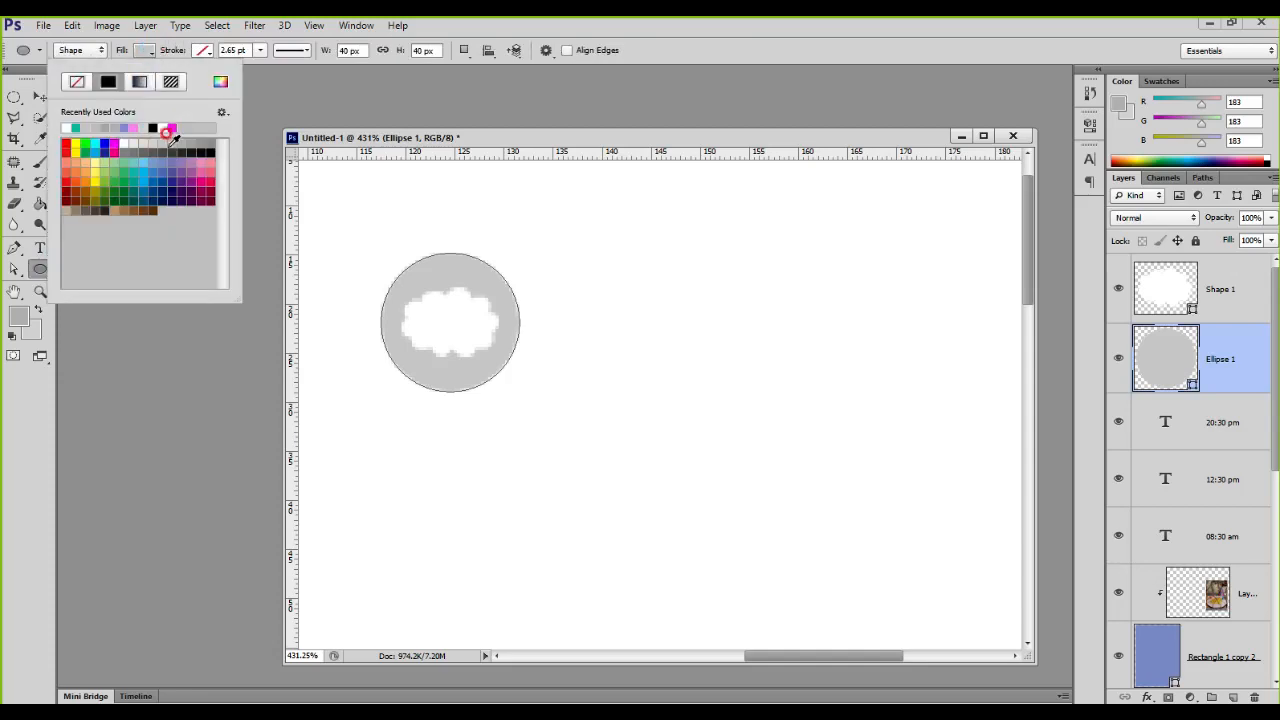
pyautogui.click(205, 142)
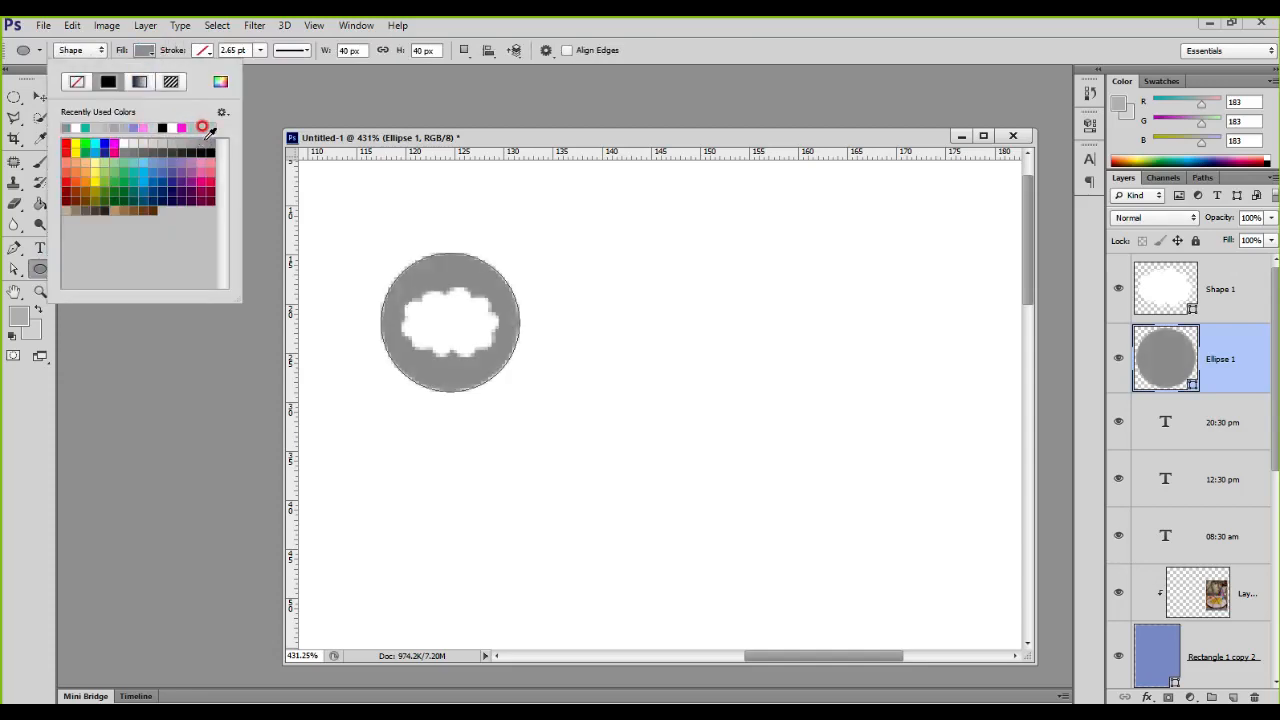
pyautogui.click(191, 136)
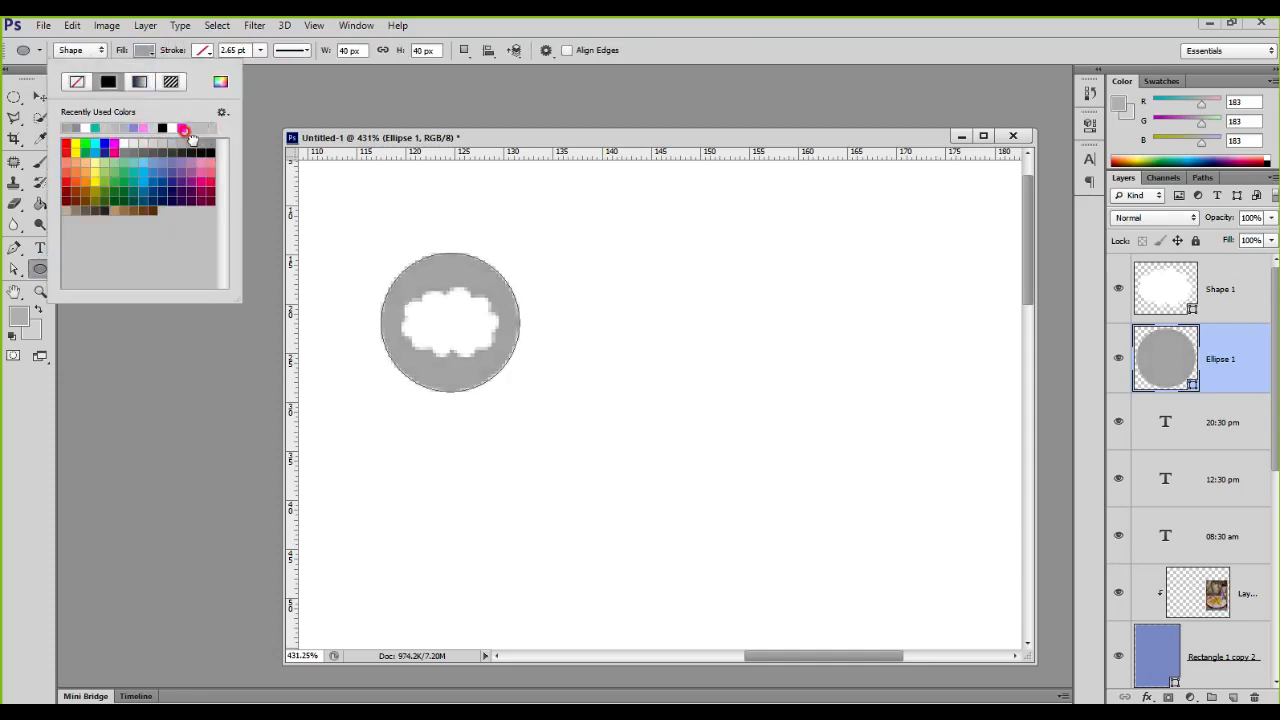
pyautogui.click(1170, 352)
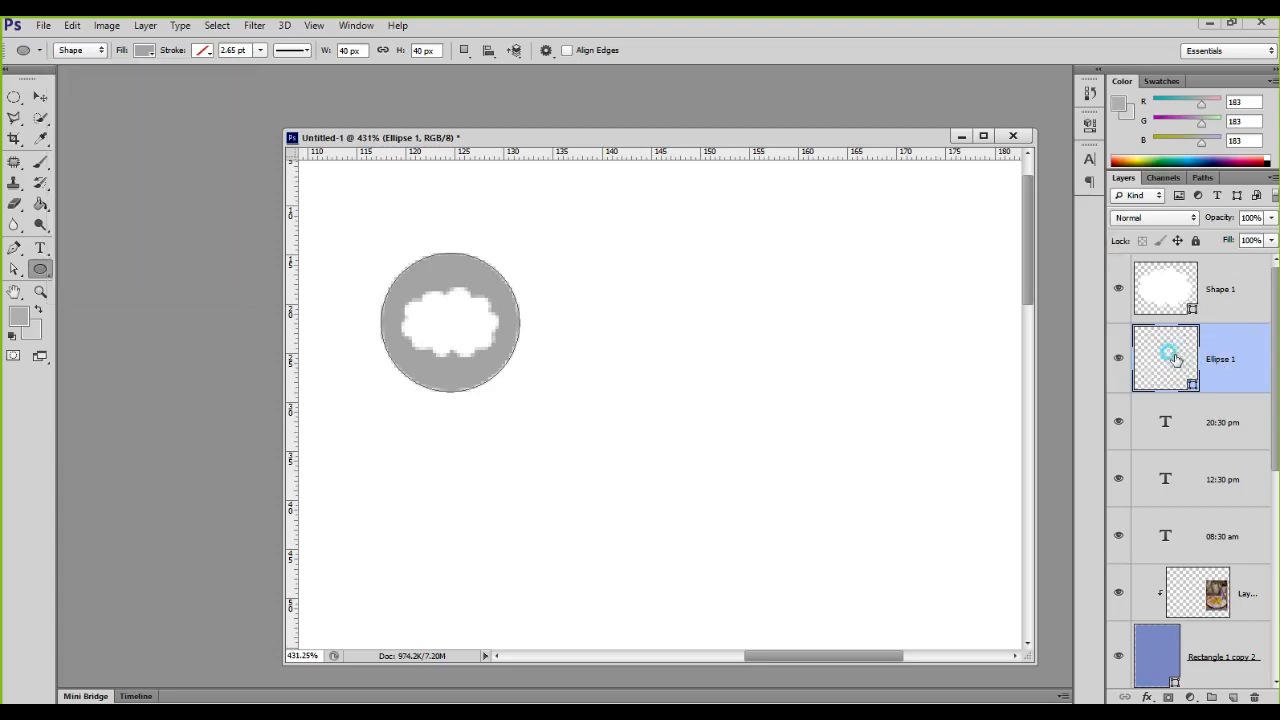
pyautogui.click(1160, 282)
pyautogui.click(1160, 348)
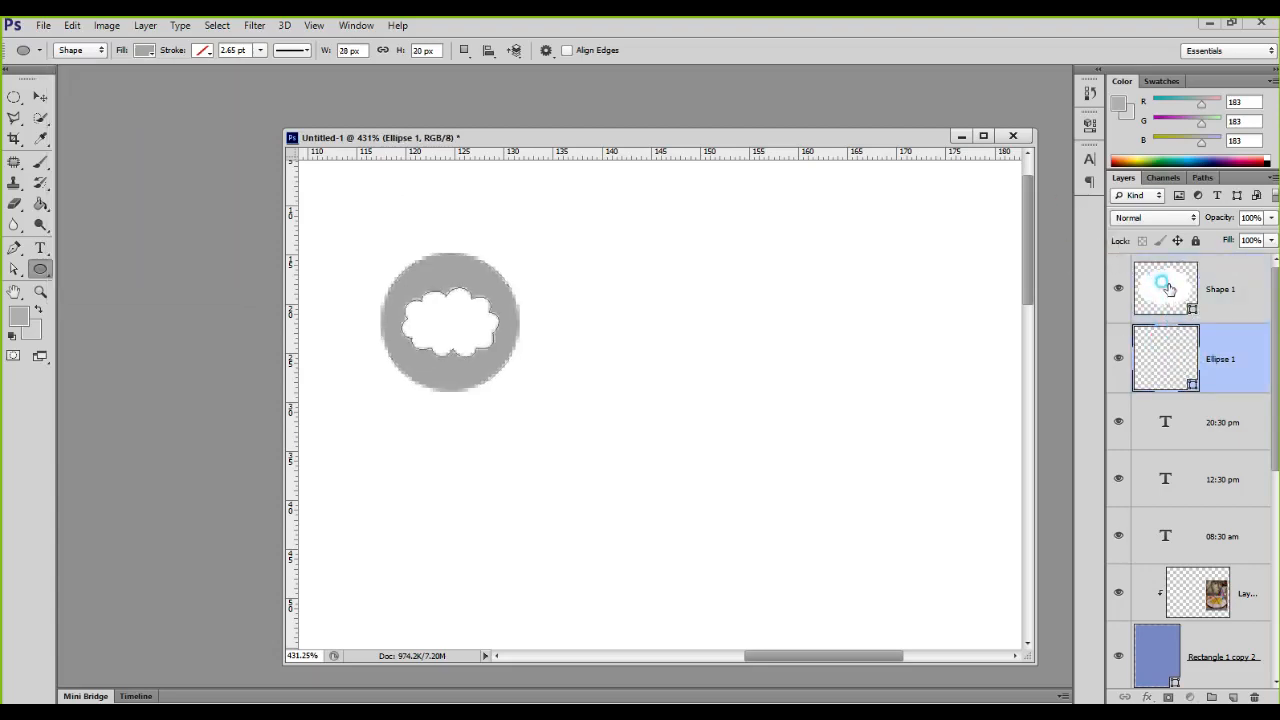
pyautogui.click(1168, 288)
pyautogui.click(1168, 414)
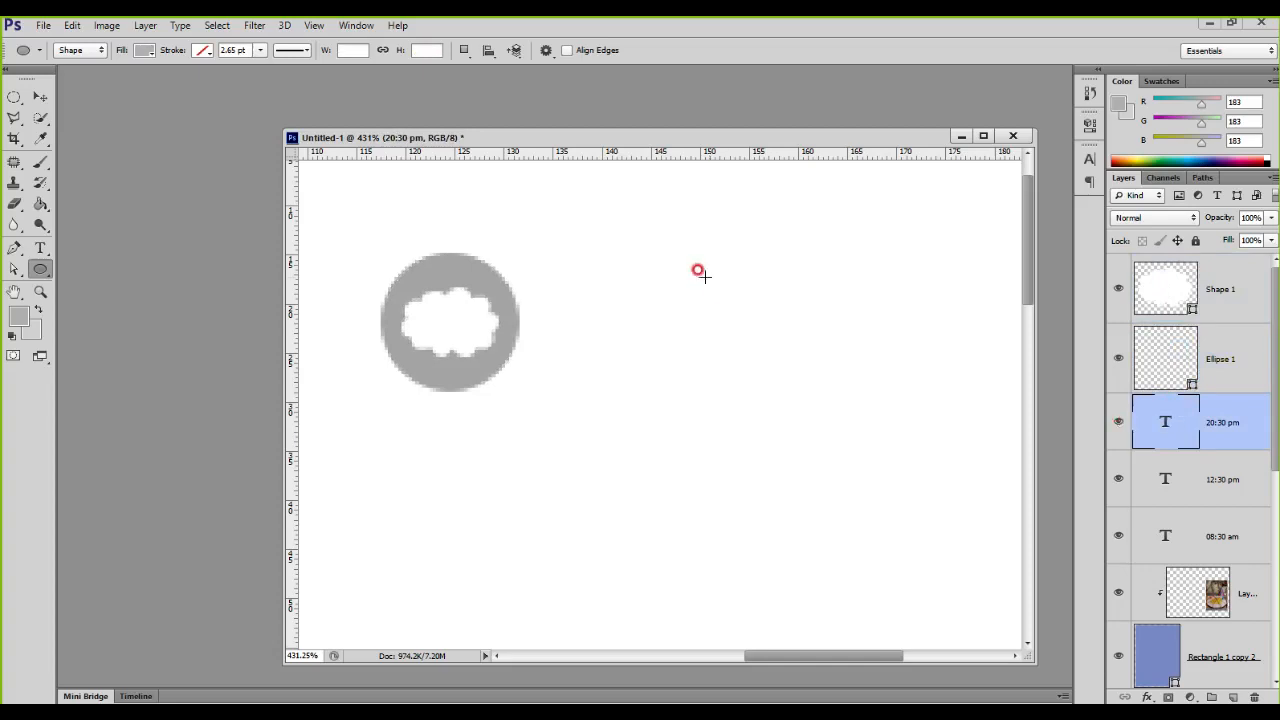
# Step: Duplicate the Ellipse 1 circle to the right of the cloud icon and place the copy's layer above Shape 1
pyautogui.click(42, 100)
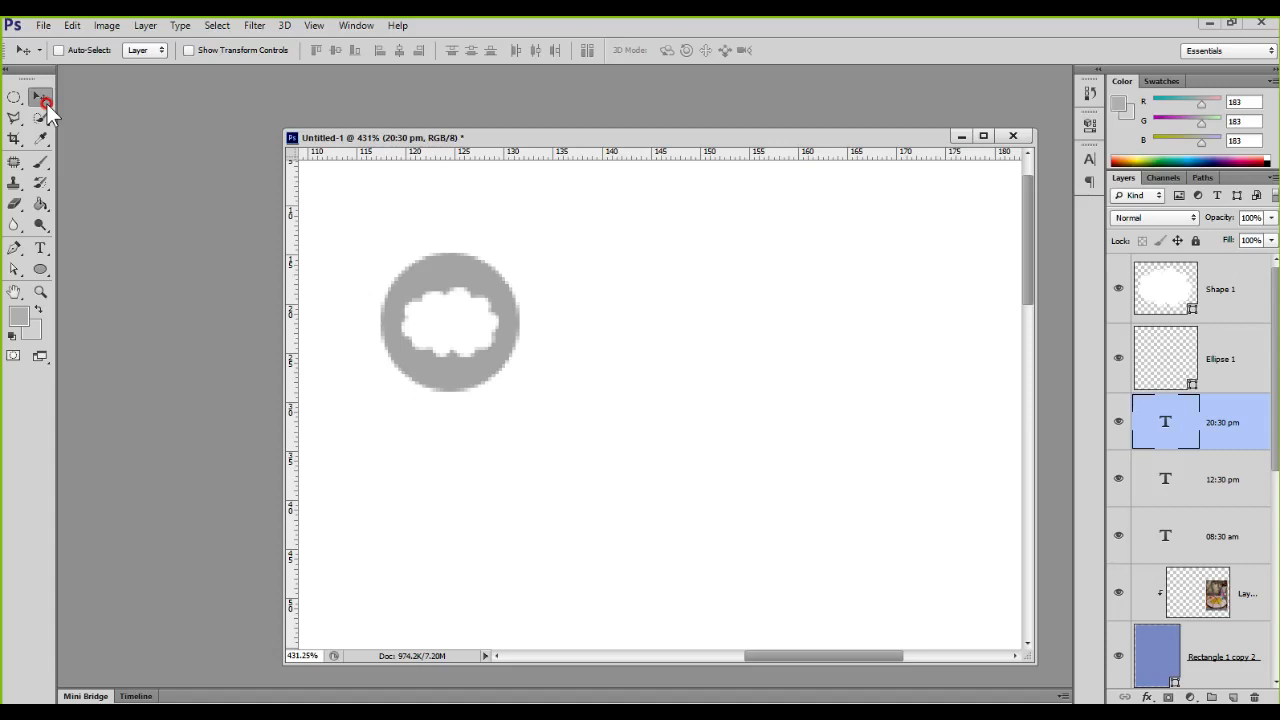
pyautogui.click(1174, 343)
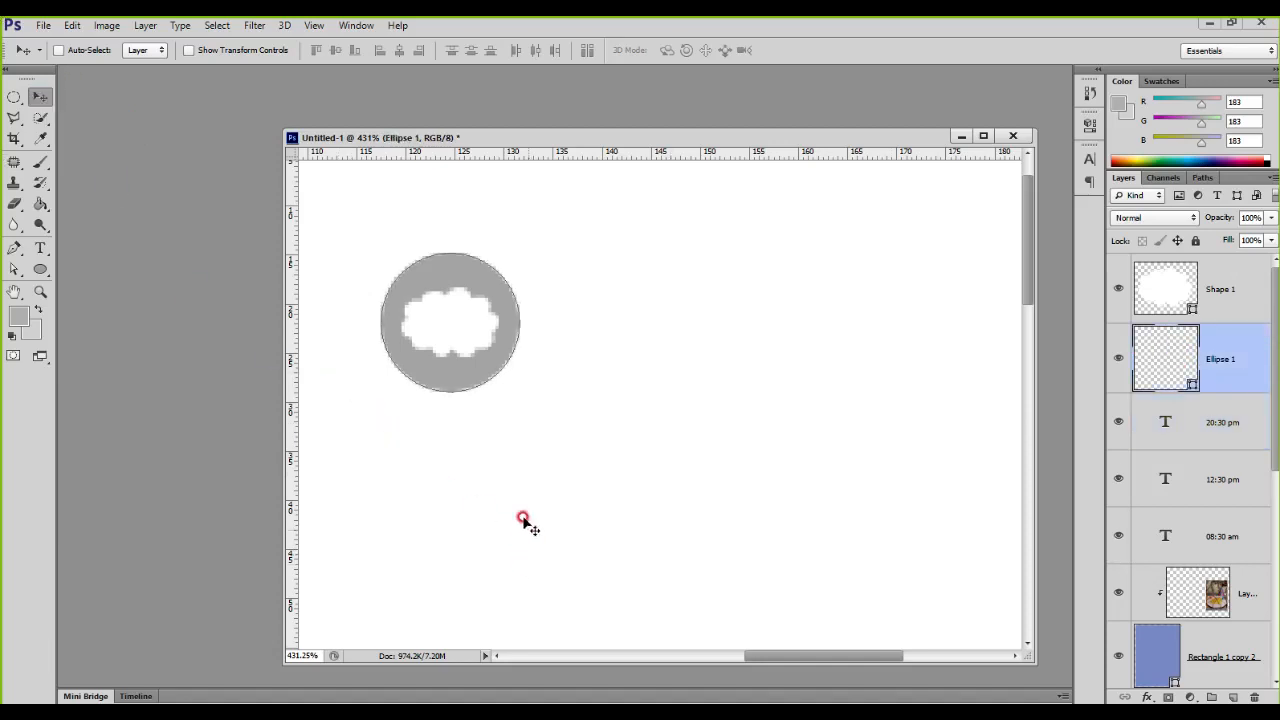
pyautogui.moveTo(476, 372); pyautogui.dragTo(644, 366)
pyautogui.moveTo(1170, 357); pyautogui.dragTo(1188, 266)
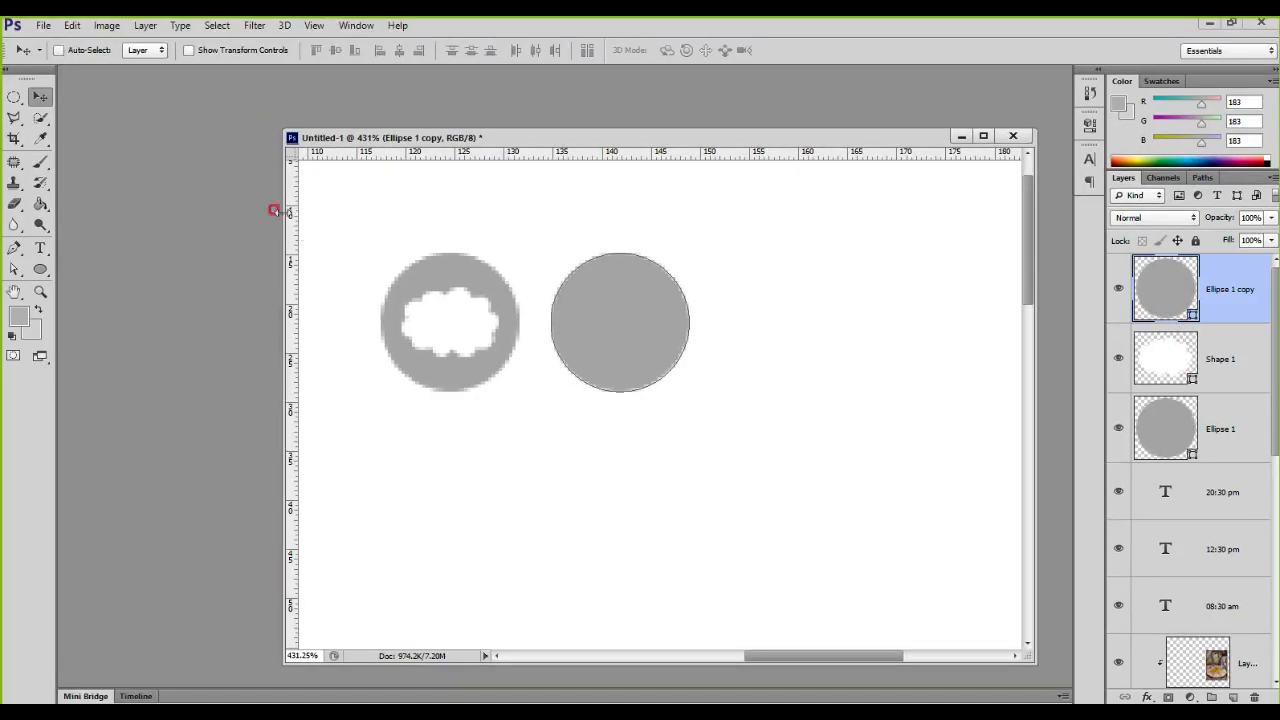
# Step: Draw an umbrella custom shape about 24 × 26 px beside the second circle
pyautogui.click(40, 269)
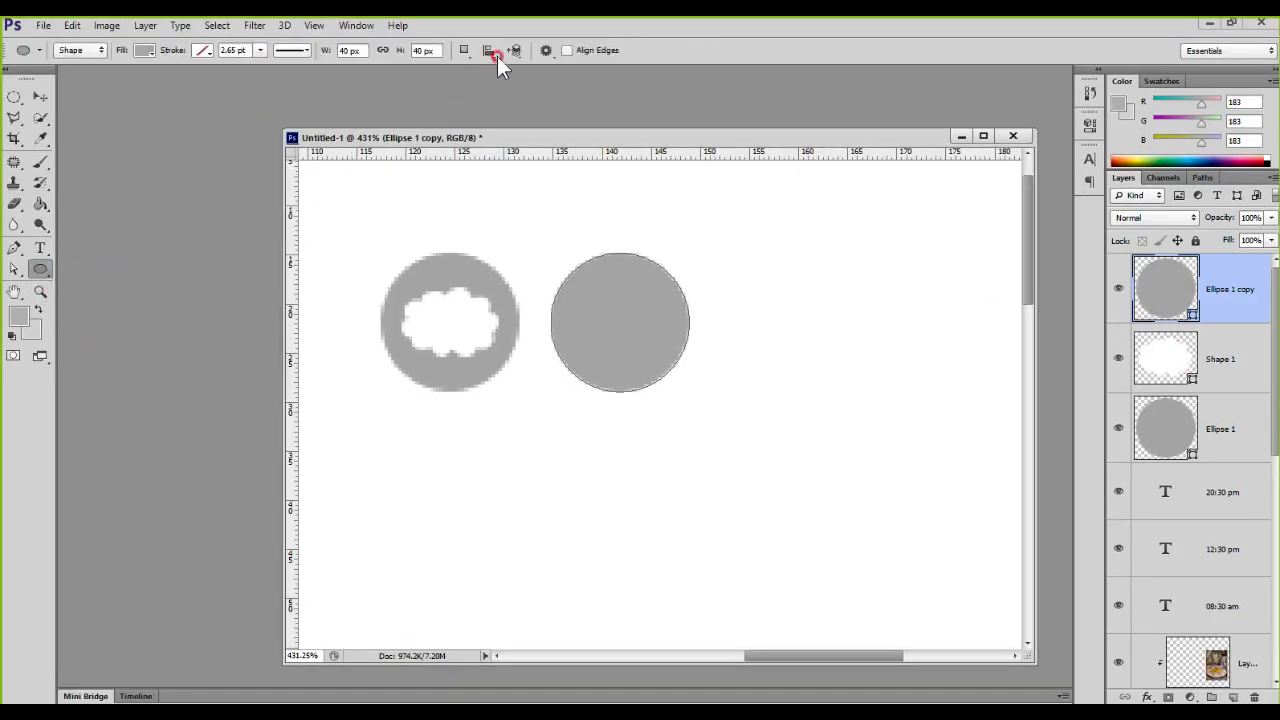
pyautogui.moveTo(40, 269); pyautogui.dragTo(132, 342)
pyautogui.click(605, 50)
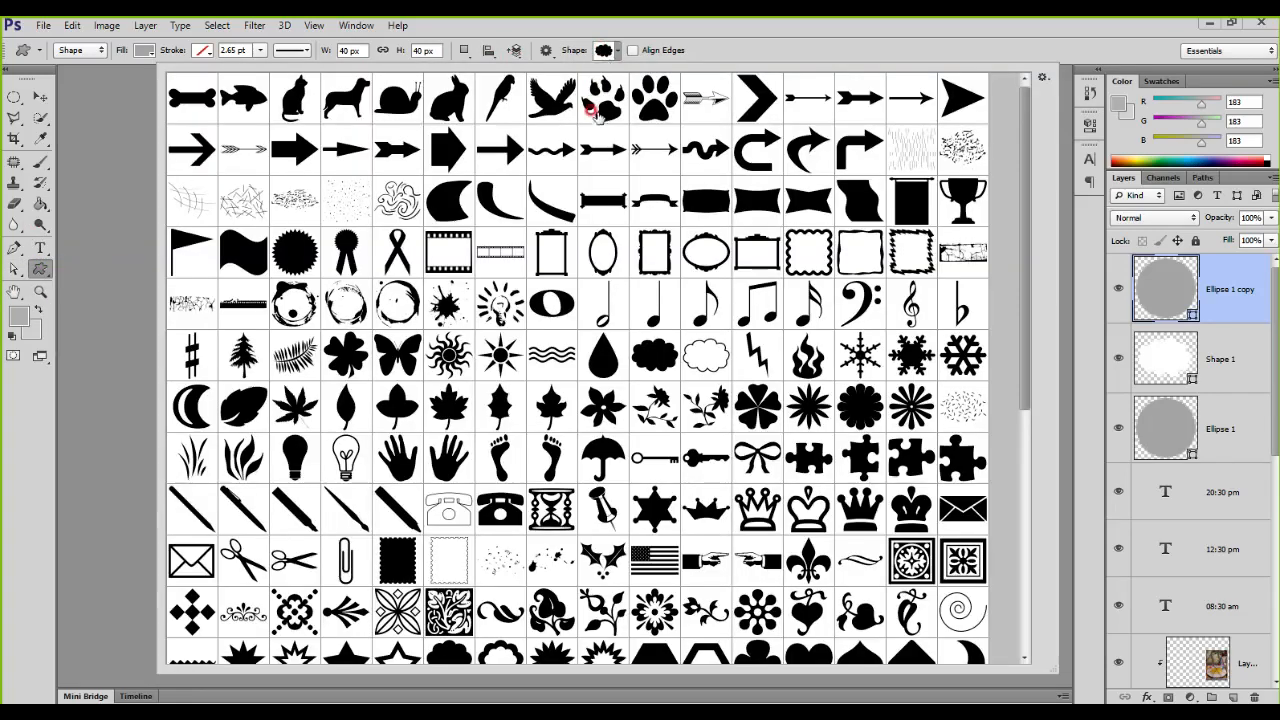
pyautogui.click(593, 452)
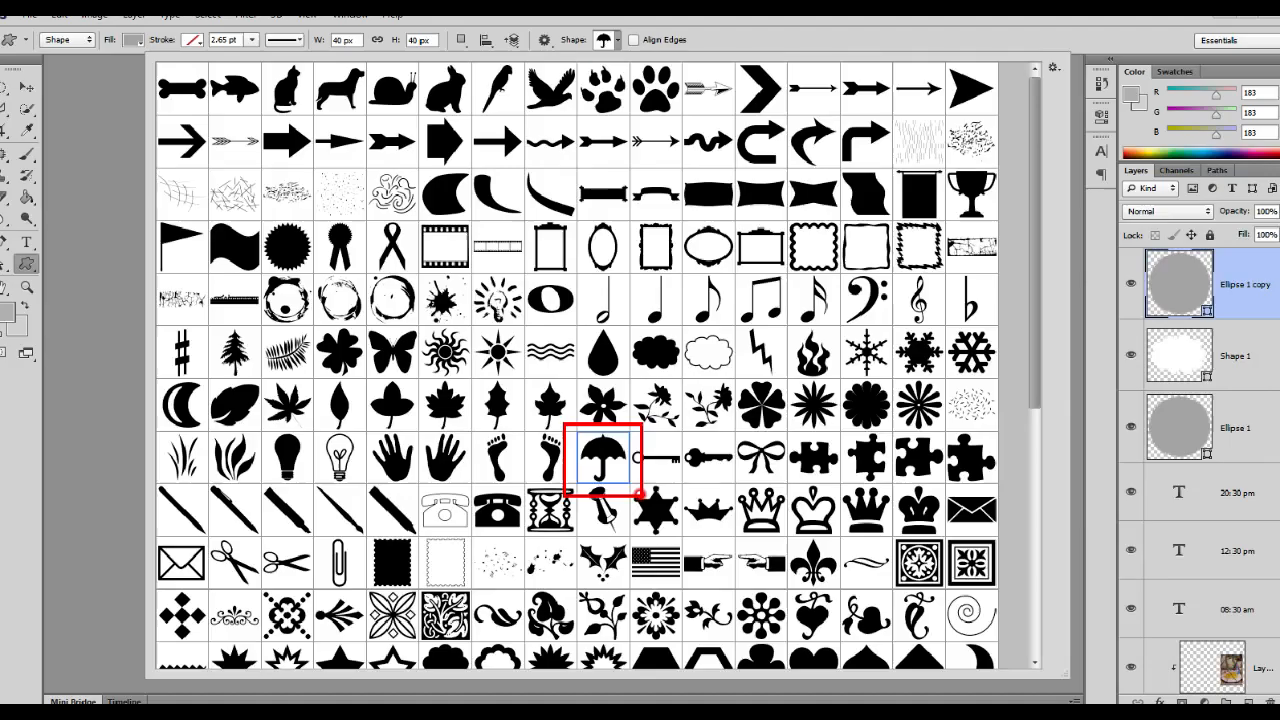
pyautogui.press('Return')
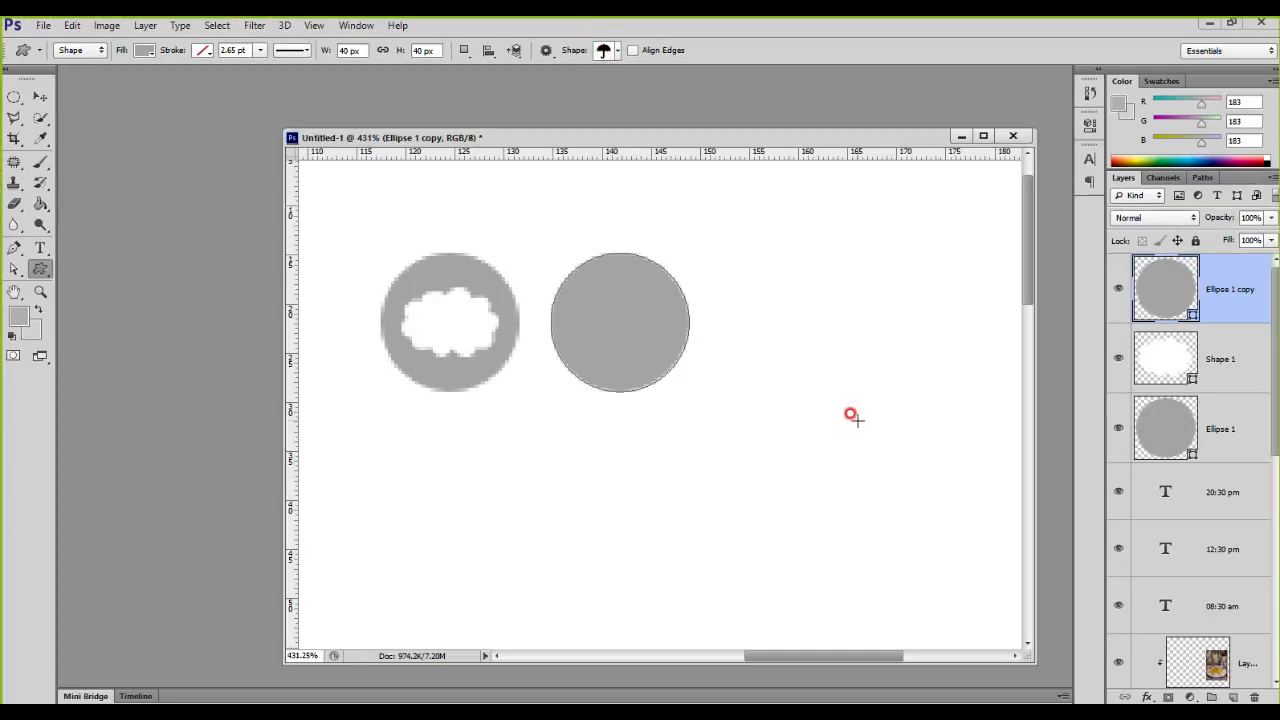
pyautogui.moveTo(724, 292); pyautogui.dragTo(762, 340)
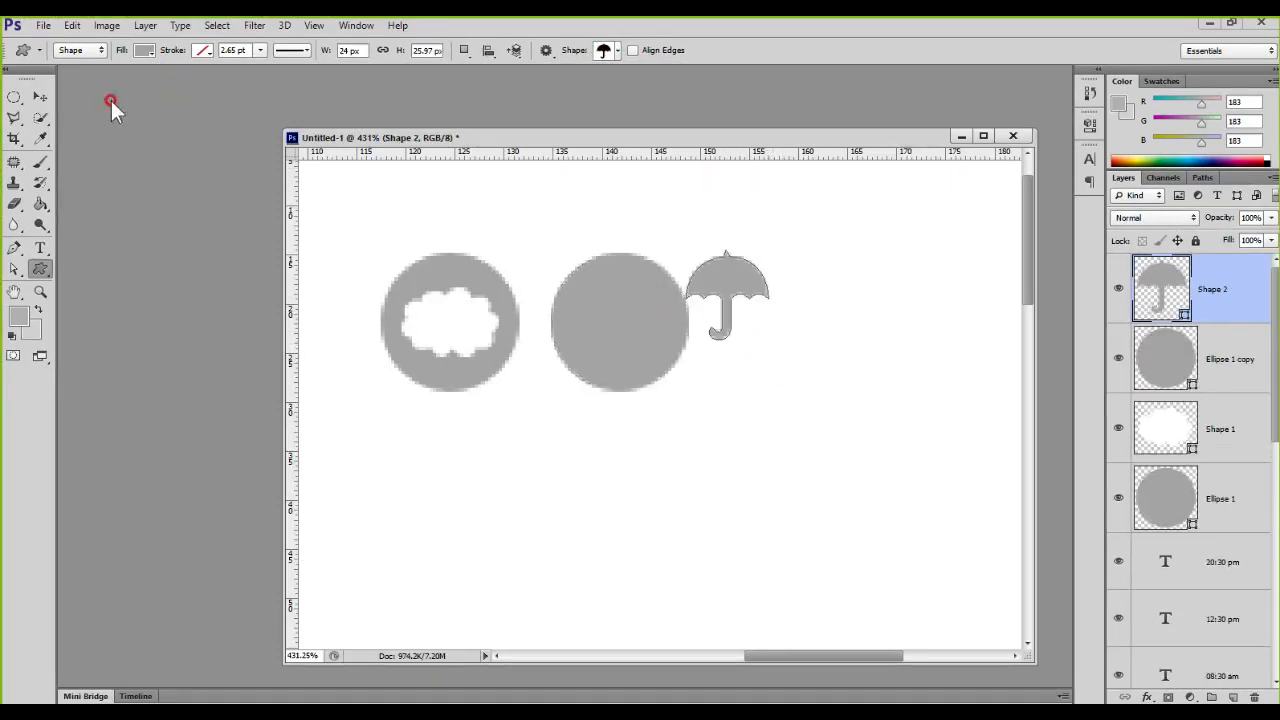
# Step: Fill the umbrella with white and move it onto the second circle
pyautogui.click(144, 50)
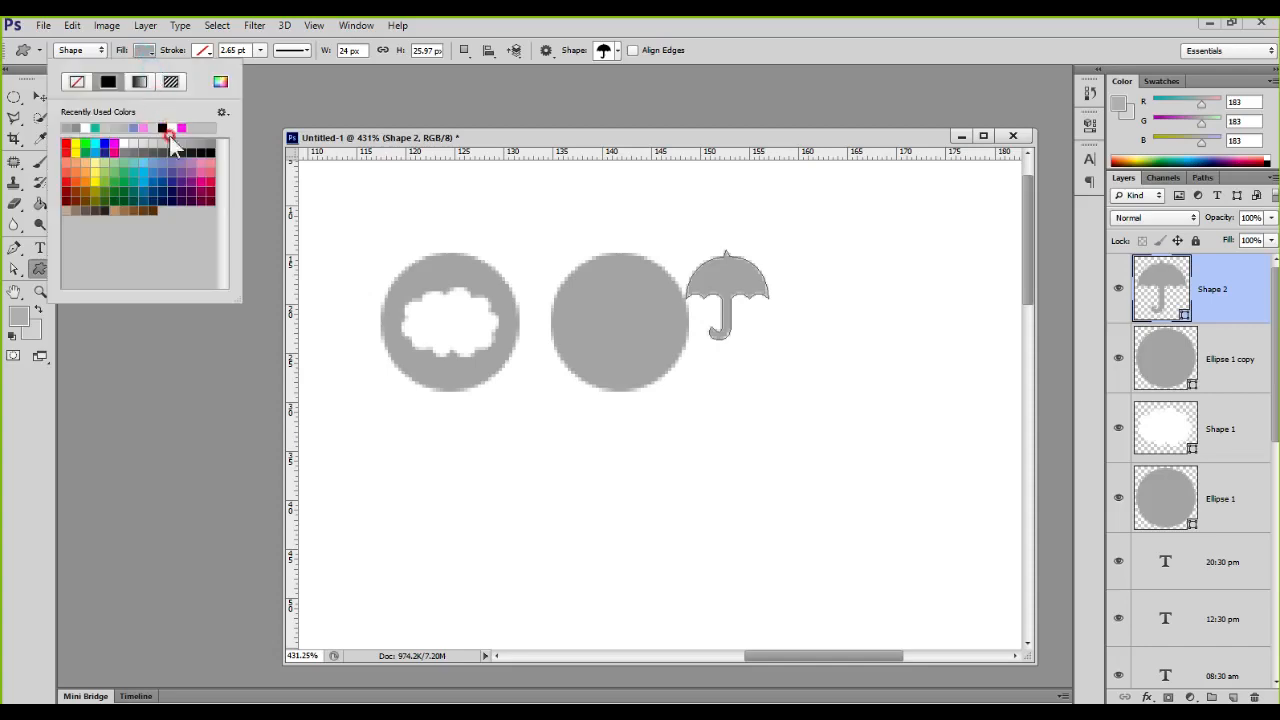
pyautogui.click(85, 127)
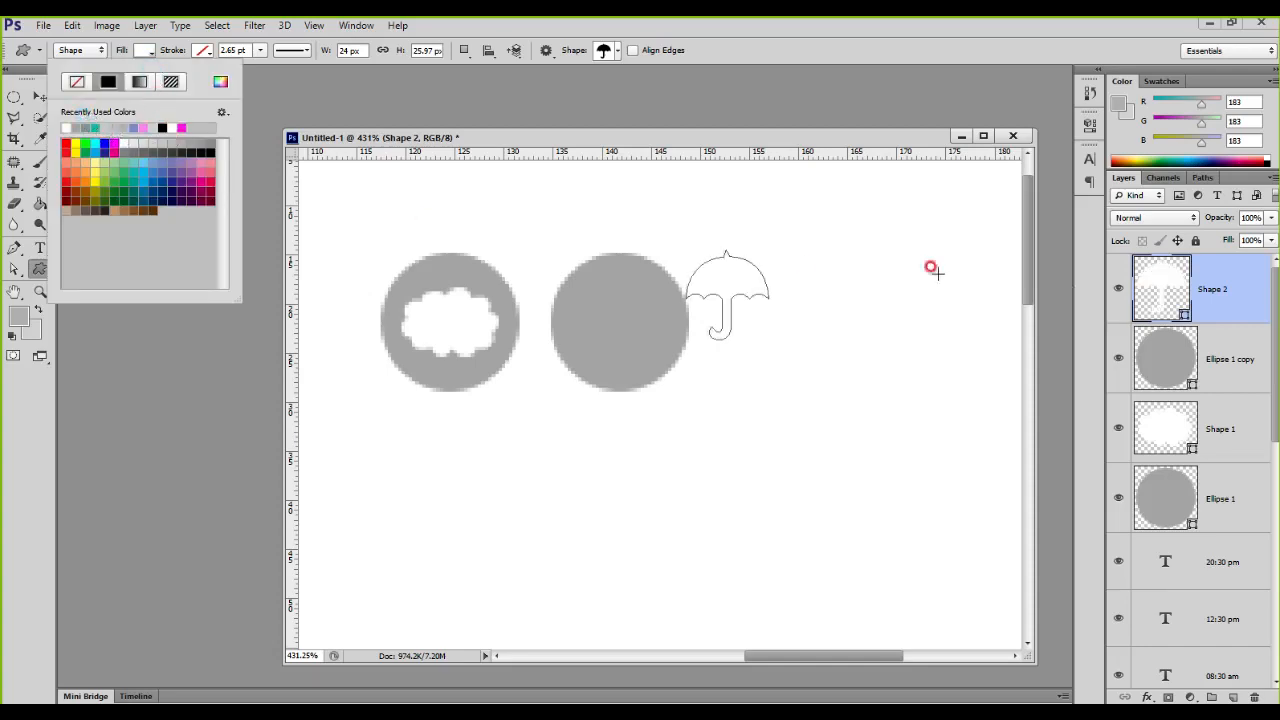
pyautogui.click(1148, 280)
pyautogui.click(40, 96)
pyautogui.moveTo(716, 298); pyautogui.dragTo(616, 326)
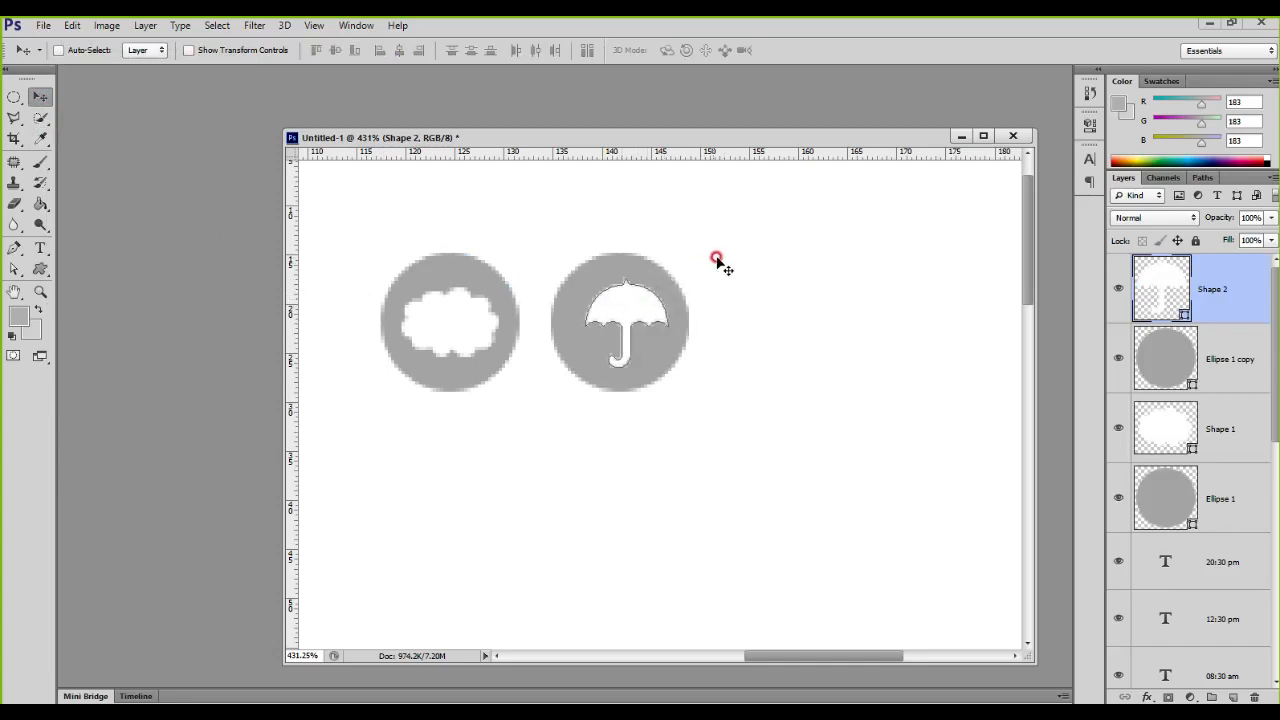
# Step: Align the vertical and horizontal centers of the umbrella and the circle behind it
pyautogui.keyDown('shift'); pyautogui.click(1184, 363); pyautogui.keyUp('shift')
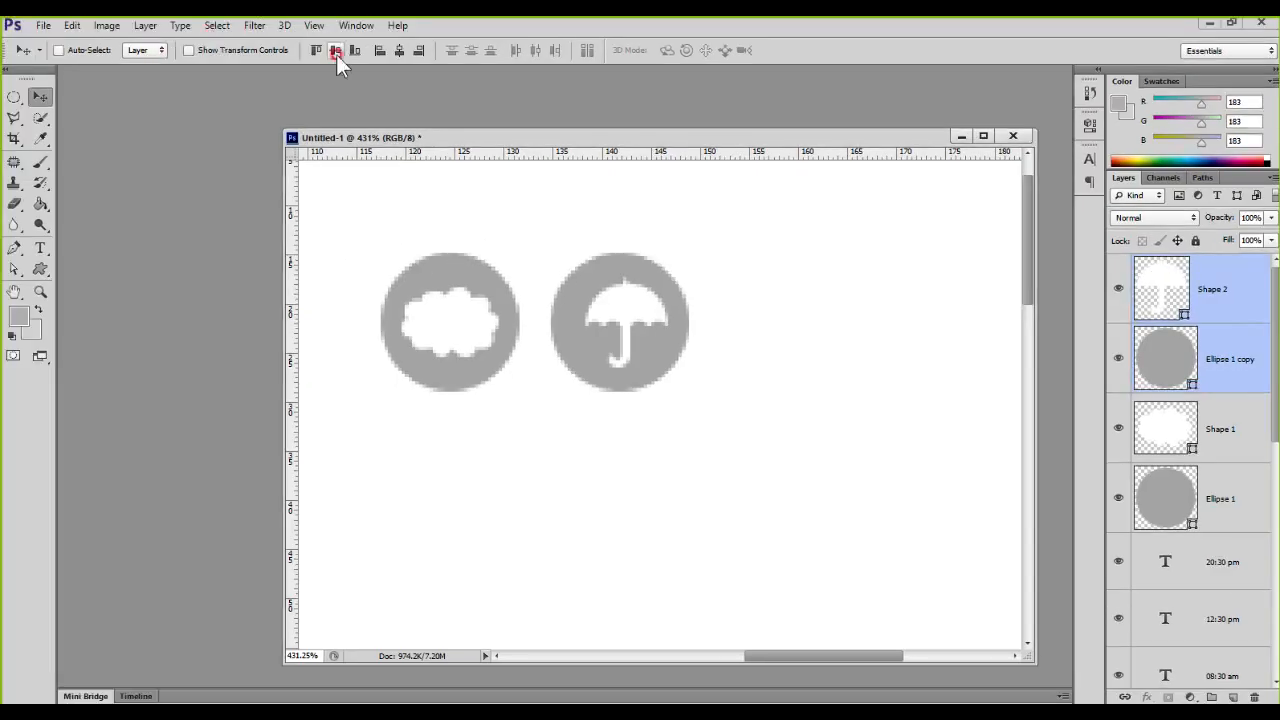
pyautogui.click(336, 52)
pyautogui.click(397, 50)
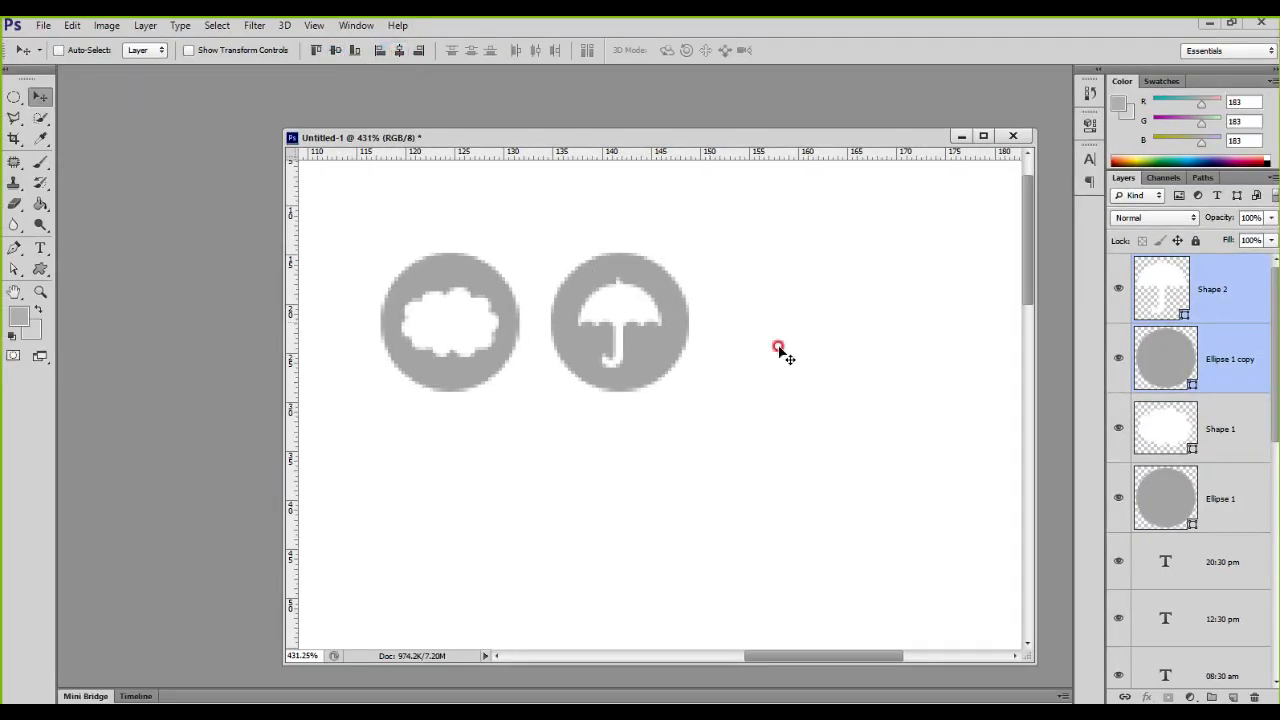
# Step: Duplicate the umbrella's circle to its right and place the copy's layer above Shape 2
pyautogui.click(1177, 361)
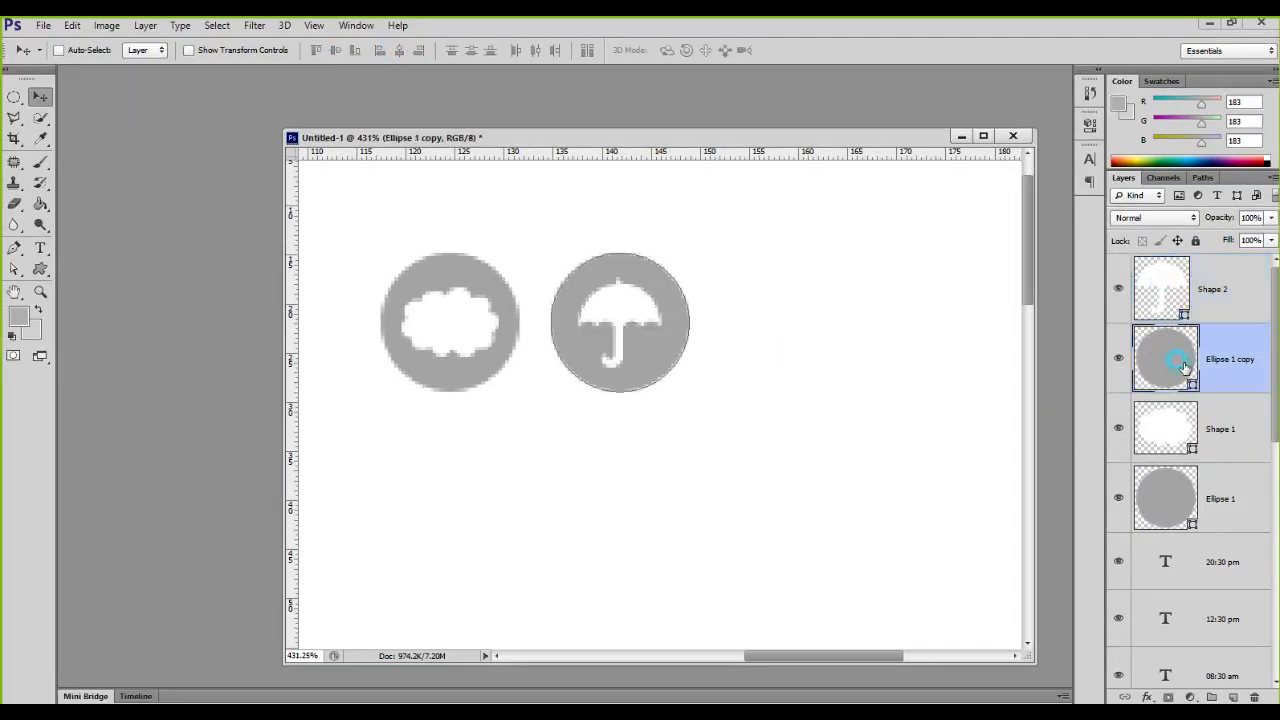
pyautogui.moveTo(665, 360); pyautogui.dragTo(829, 357)
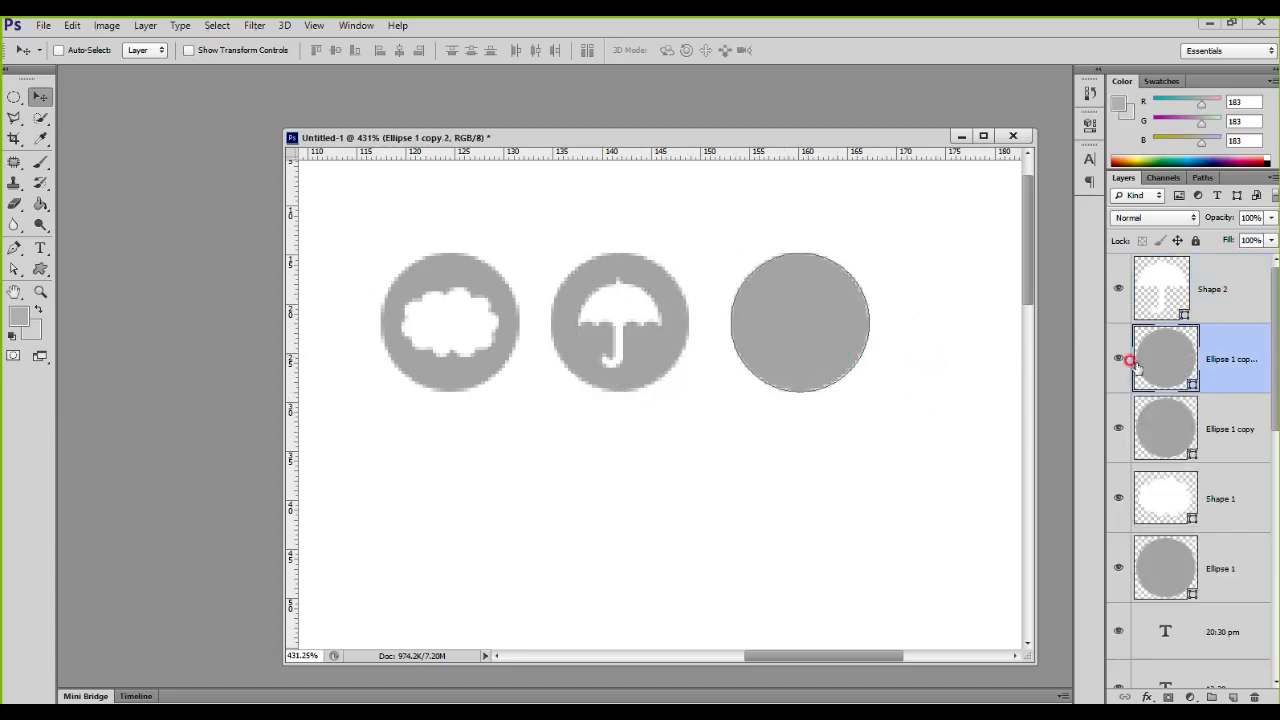
pyautogui.moveTo(1162, 364); pyautogui.dragTo(1213, 263)
# Step: Draw a wavy-rayed sun custom shape about 26 × 26 px on the third circle and fill it with white
pyautogui.press('u')
pyautogui.click(605, 50)
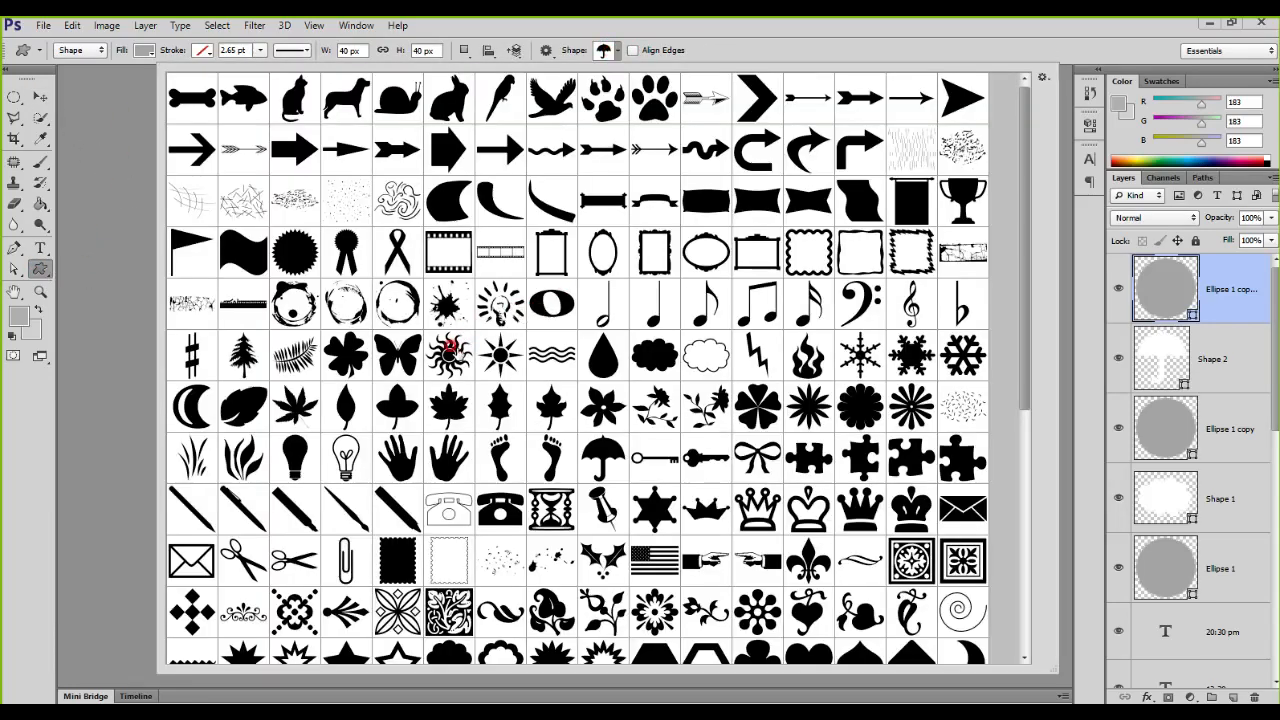
pyautogui.doubleClick(448, 355)
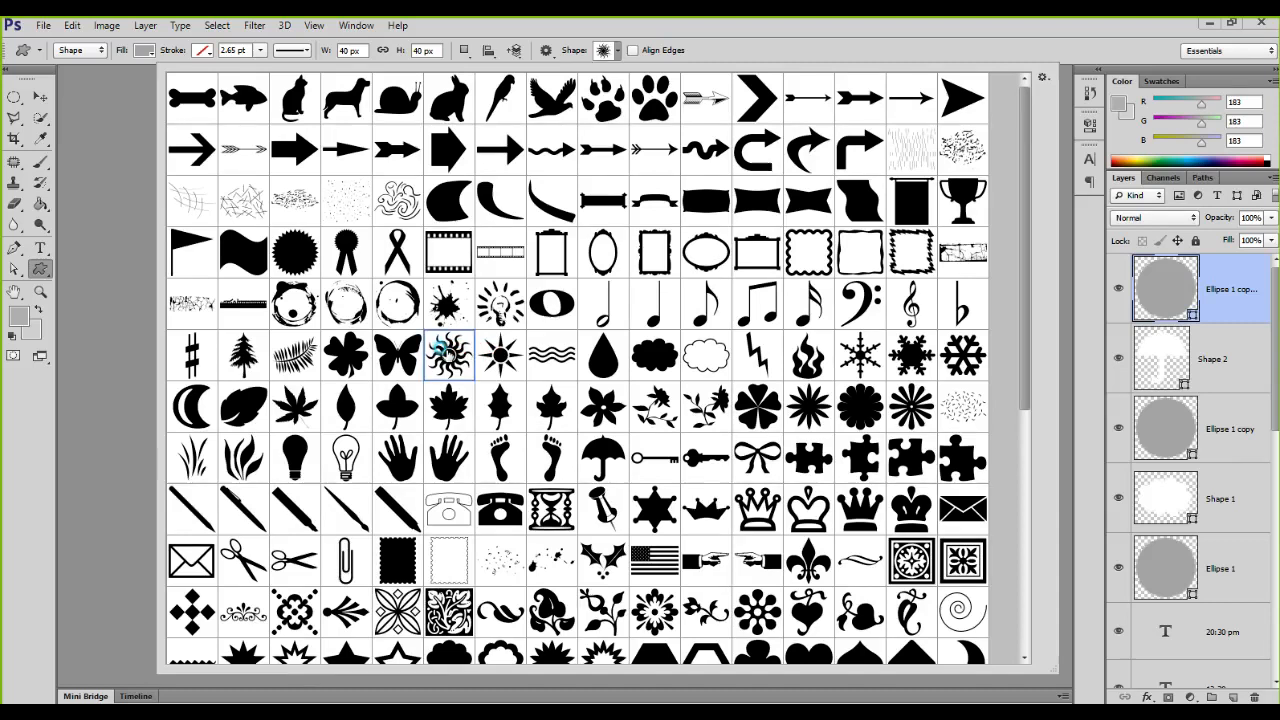
pyautogui.moveTo(792, 290); pyautogui.dragTo(820, 331)
pyautogui.click(144, 50)
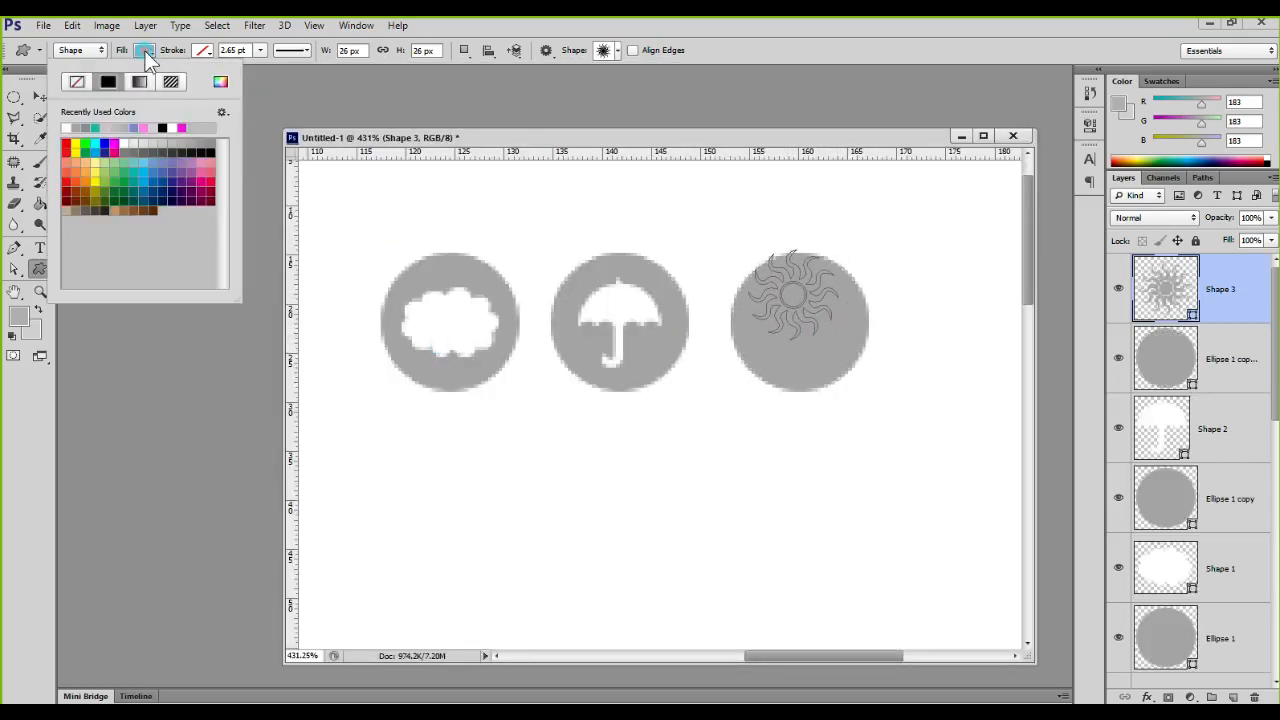
pyautogui.click(69, 130)
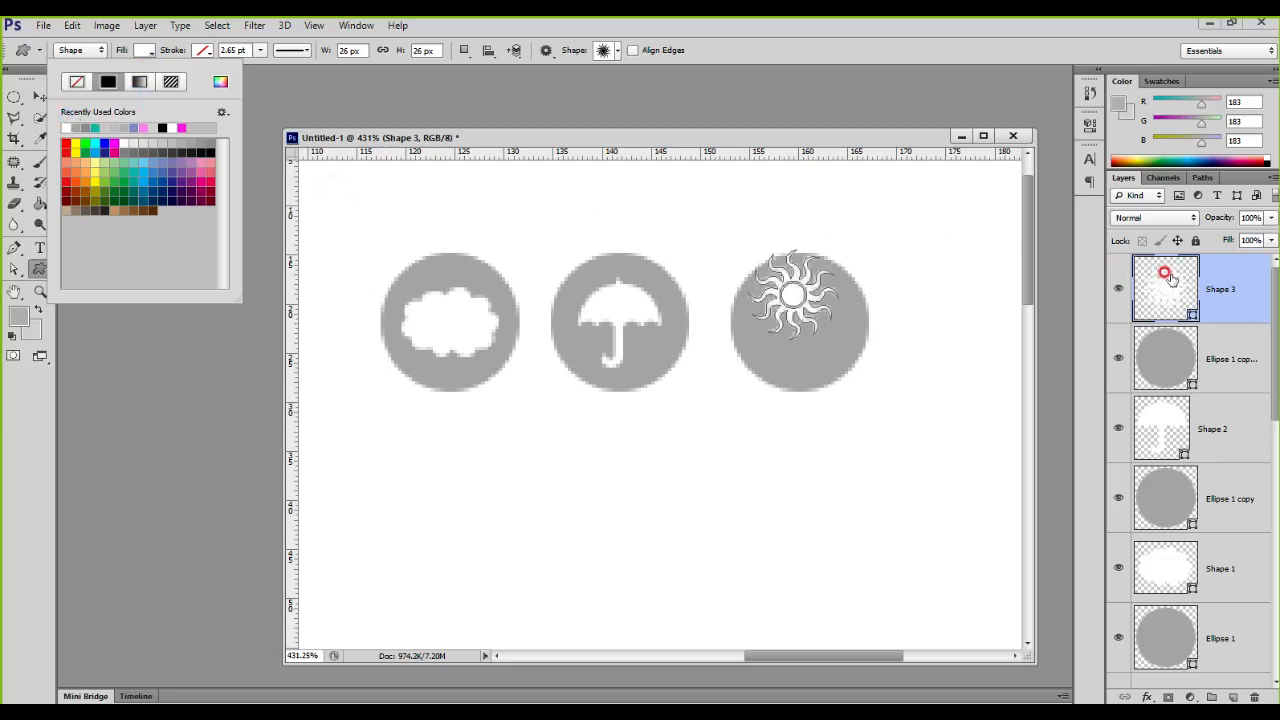
# Step: Select the sun and its circle together and align their vertical and horizontal centers
pyautogui.click(1163, 273)
pyautogui.click(42, 98)
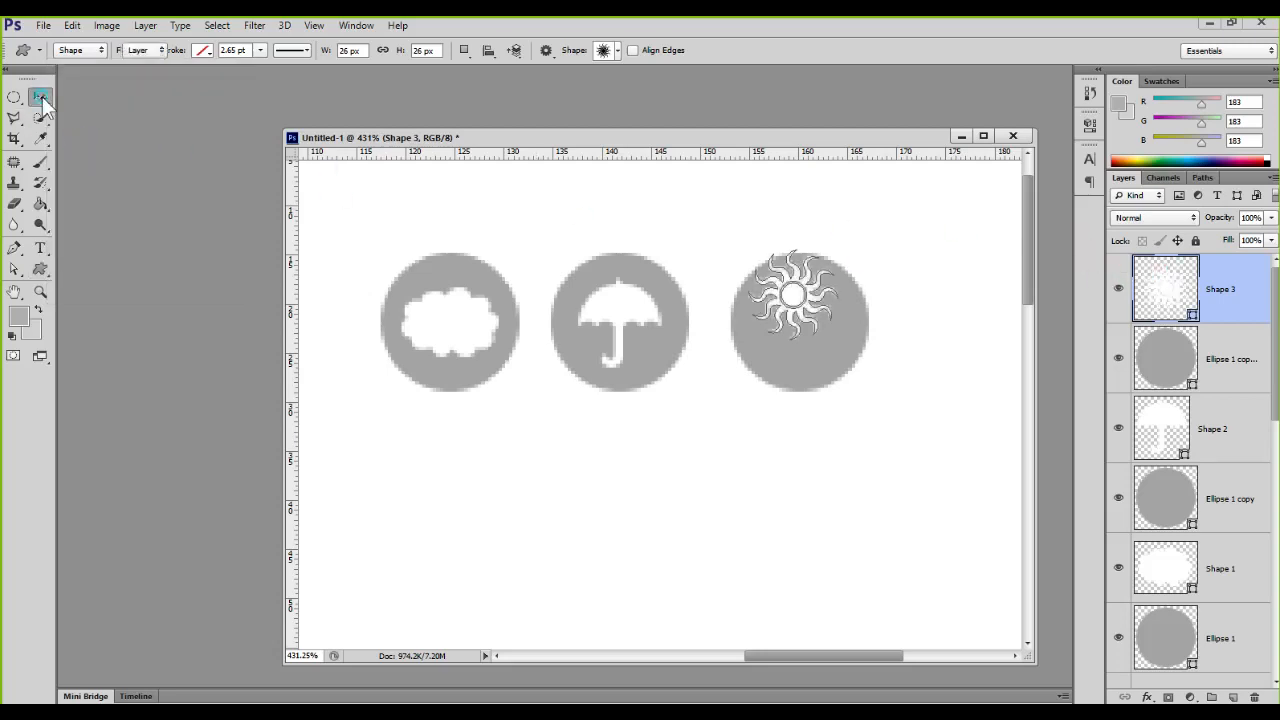
pyautogui.keyDown('shift'); pyautogui.click(1157, 362); pyautogui.keyUp('shift')
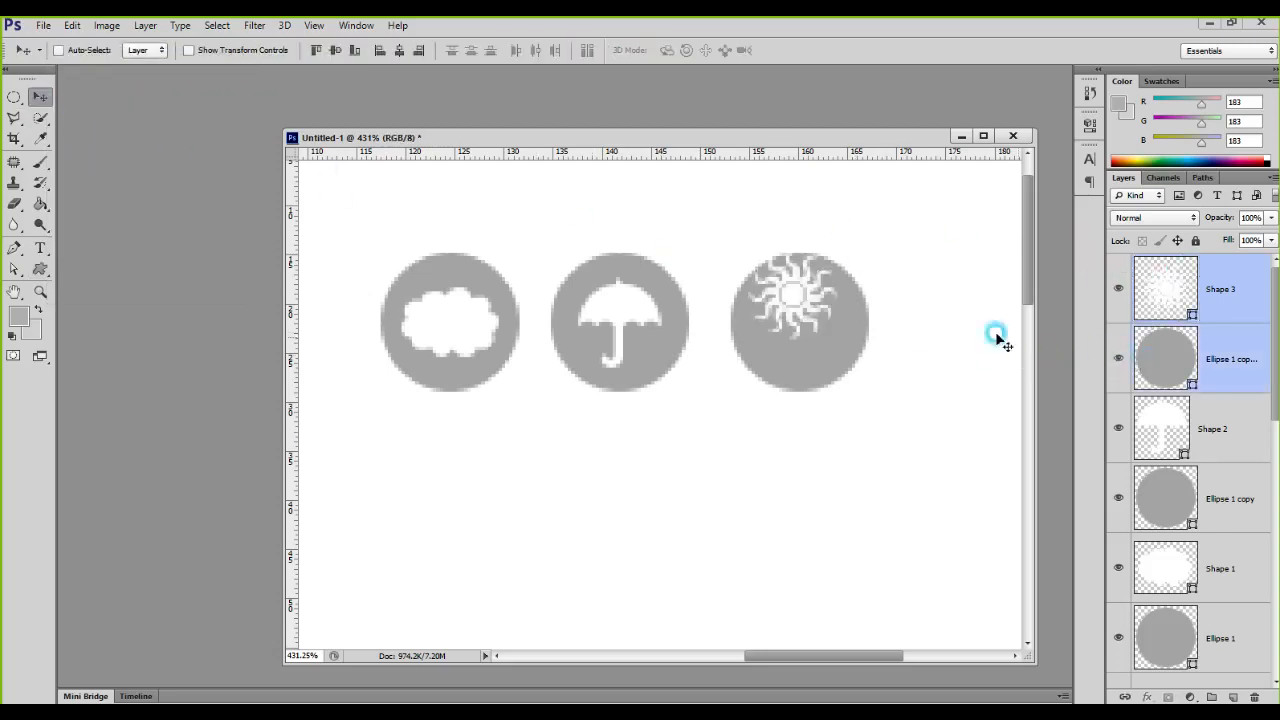
pyautogui.click(335, 50)
pyautogui.click(399, 50)
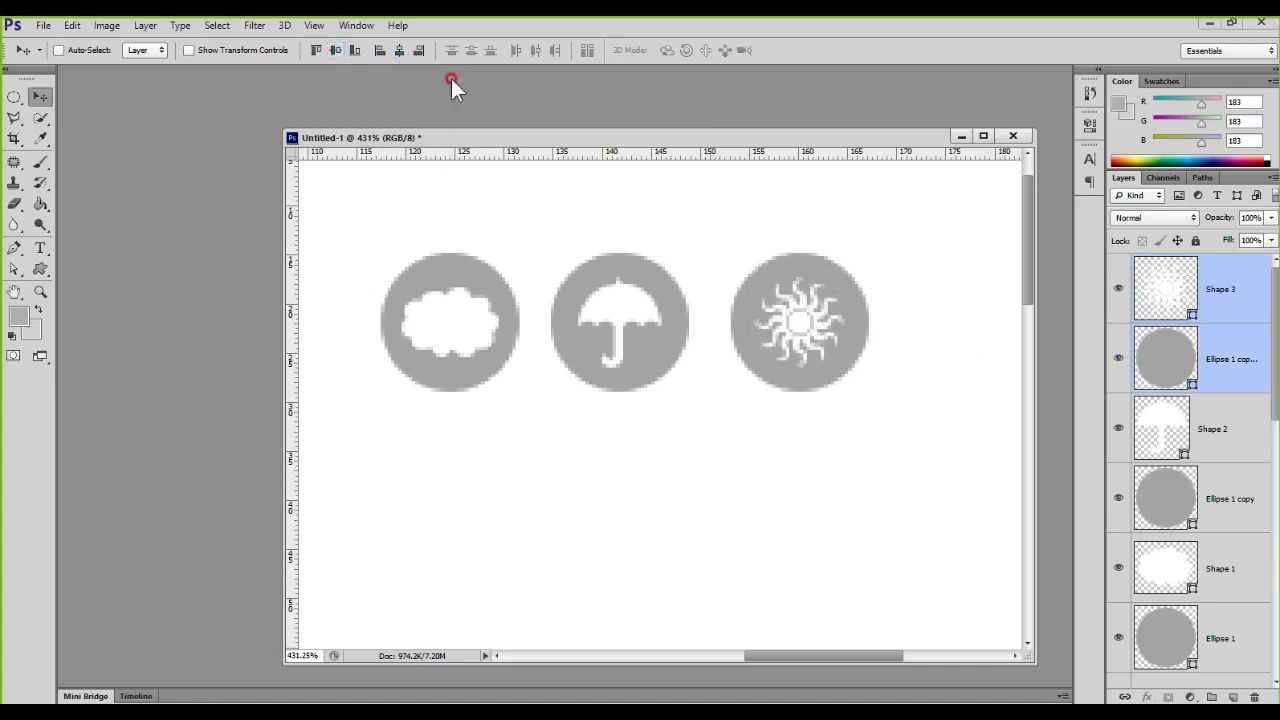
pyautogui.click(1167, 353)
pyautogui.scroll(2, 775, 352)
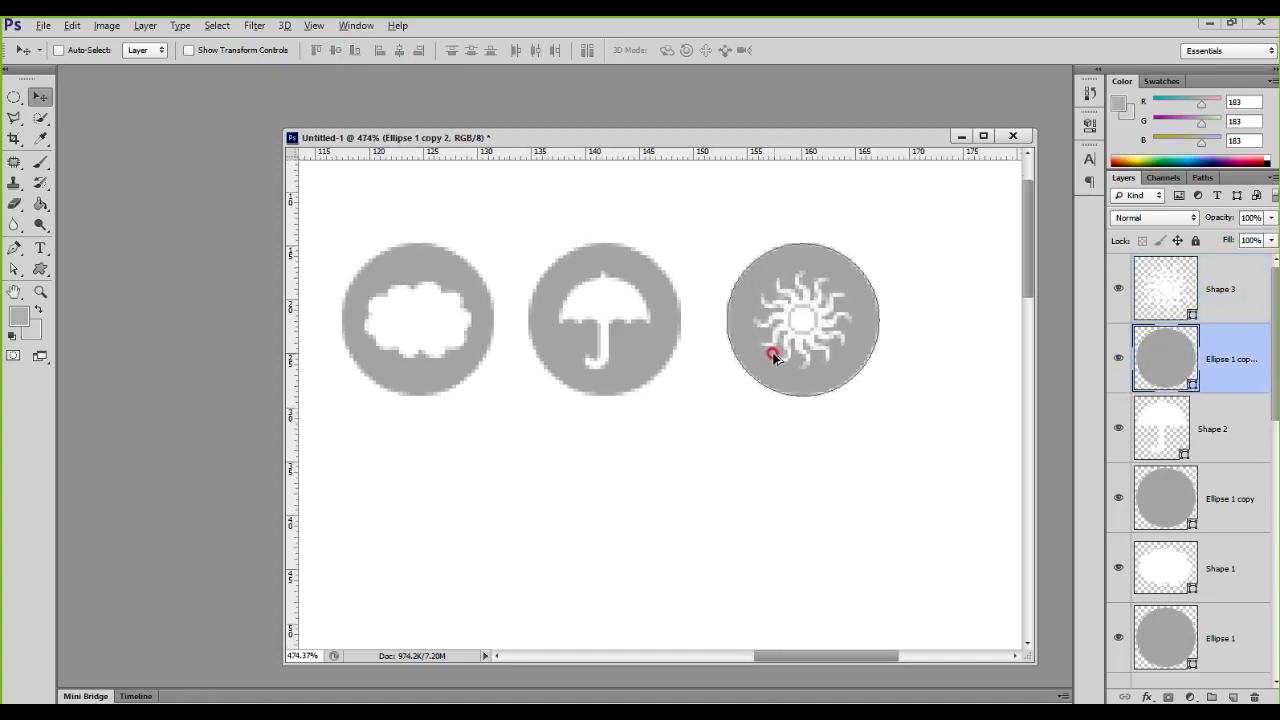
pyautogui.moveTo(777, 401)
pyautogui.mouseDown()
pyautogui.moveTo(803, 418)
pyautogui.moveTo(783, 412)
pyautogui.mouseUp()
pyautogui.scroll(-1, 783, 412)
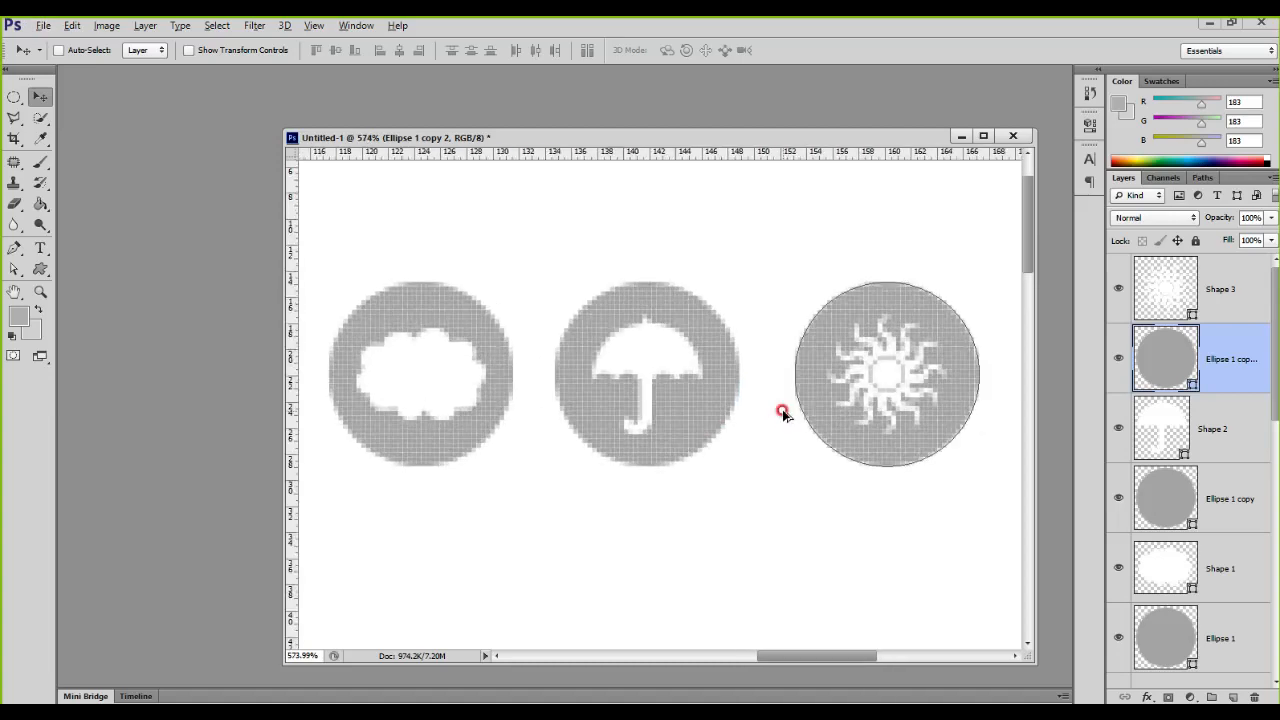
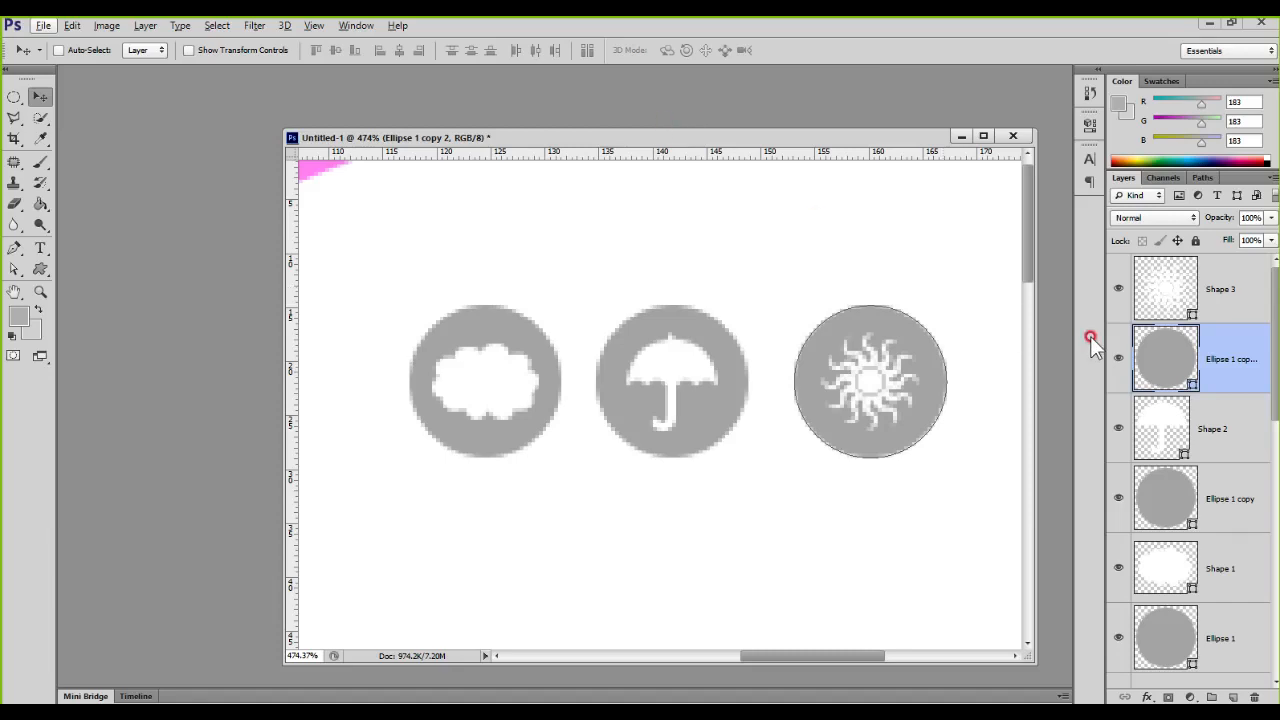
# Step: Go through the layer stack from the sun shape down to the pink corner layer to review which element each layer holds
pyautogui.click(1230, 291)
pyautogui.press('Down')
pyautogui.press('Down')
pyautogui.press('Up')
pyautogui.press('Up')
pyautogui.click(1220, 358)
pyautogui.click(1225, 428)
pyautogui.click(1230, 480)
pyautogui.click(1233, 566)
pyautogui.click(1232, 640)
pyautogui.scroll(-4, 1245, 606)
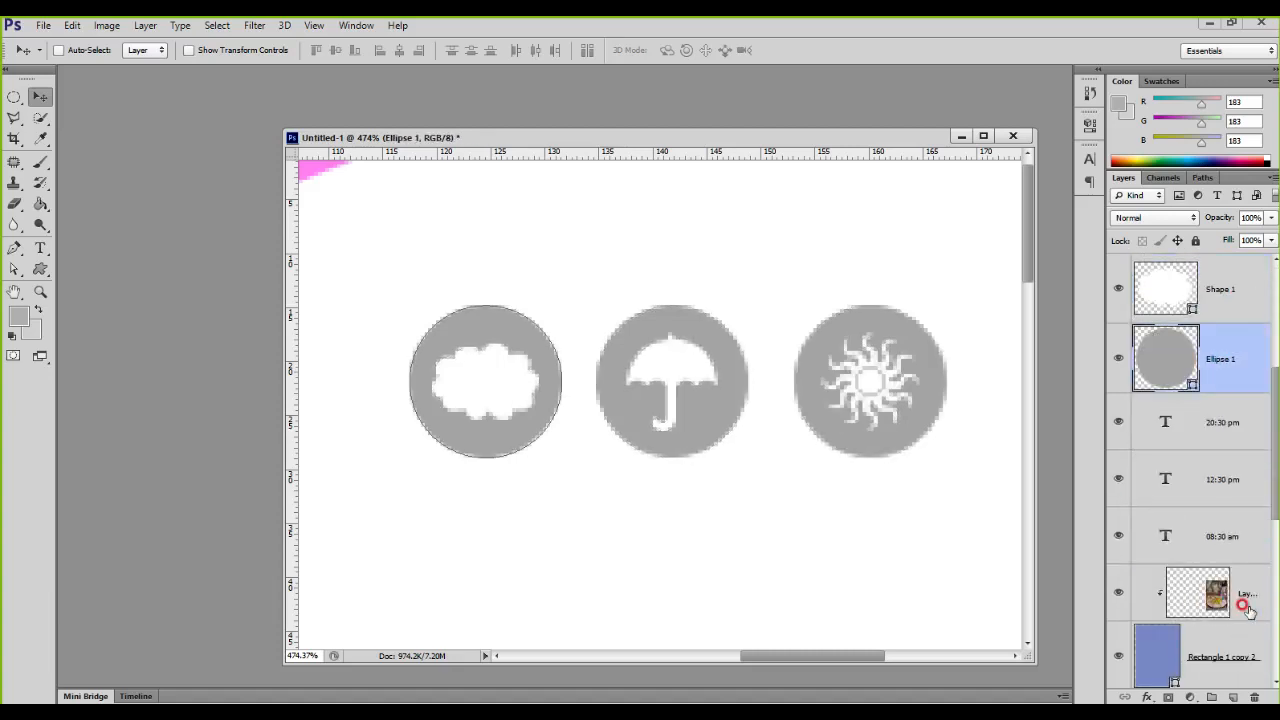
pyautogui.click(1228, 418)
pyautogui.click(1222, 474)
pyautogui.click(1228, 546)
pyautogui.click(1240, 600)
pyautogui.scroll(-5, 1240, 600)
pyautogui.click(1175, 300)
pyautogui.click(1198, 385)
pyautogui.click(1200, 432)
pyautogui.click(1198, 496)
pyautogui.click(1234, 562)
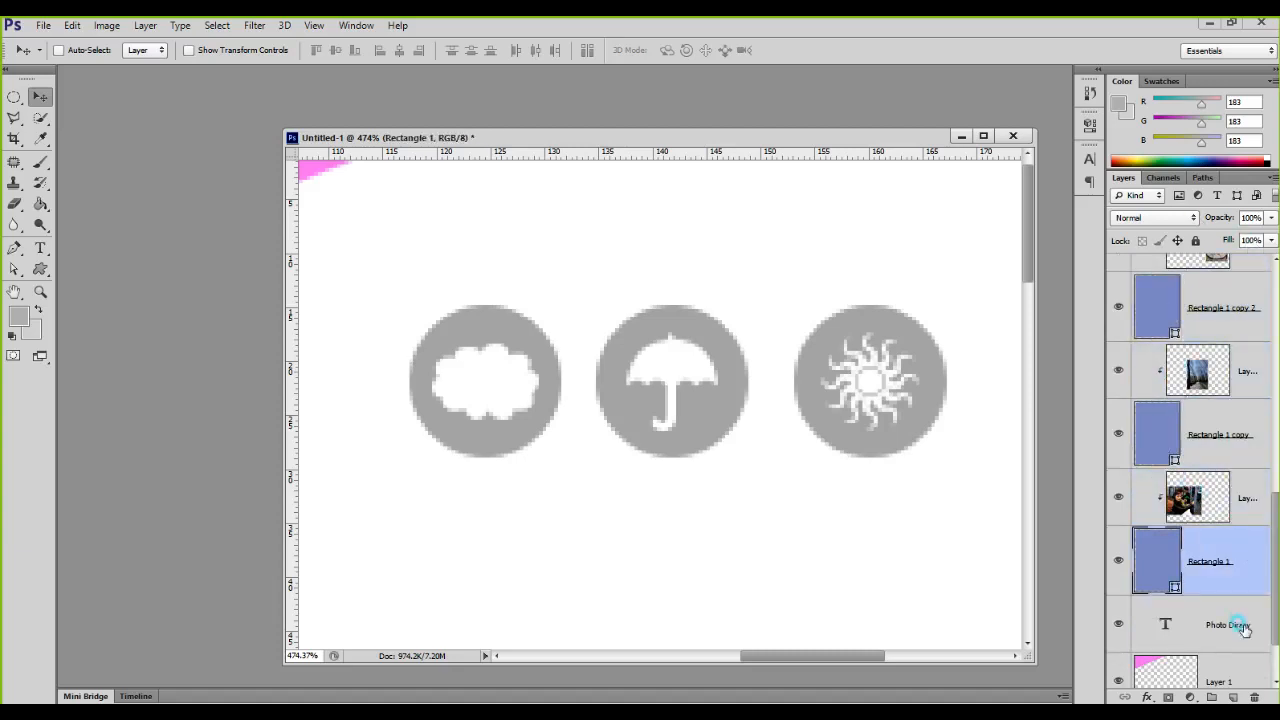
pyautogui.click(1236, 662)
pyautogui.scroll(-1, 1236, 641)
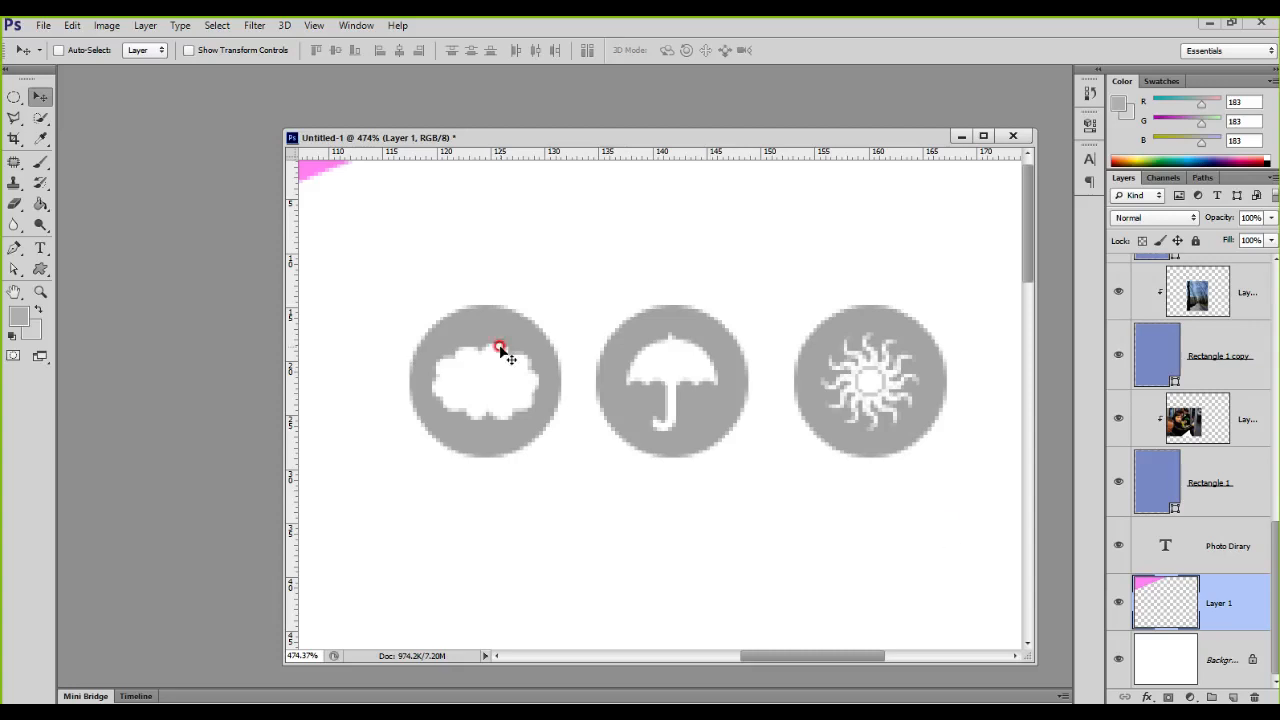
pyautogui.scroll(-4, 770, 387)
pyautogui.scroll(-3, 770, 387)
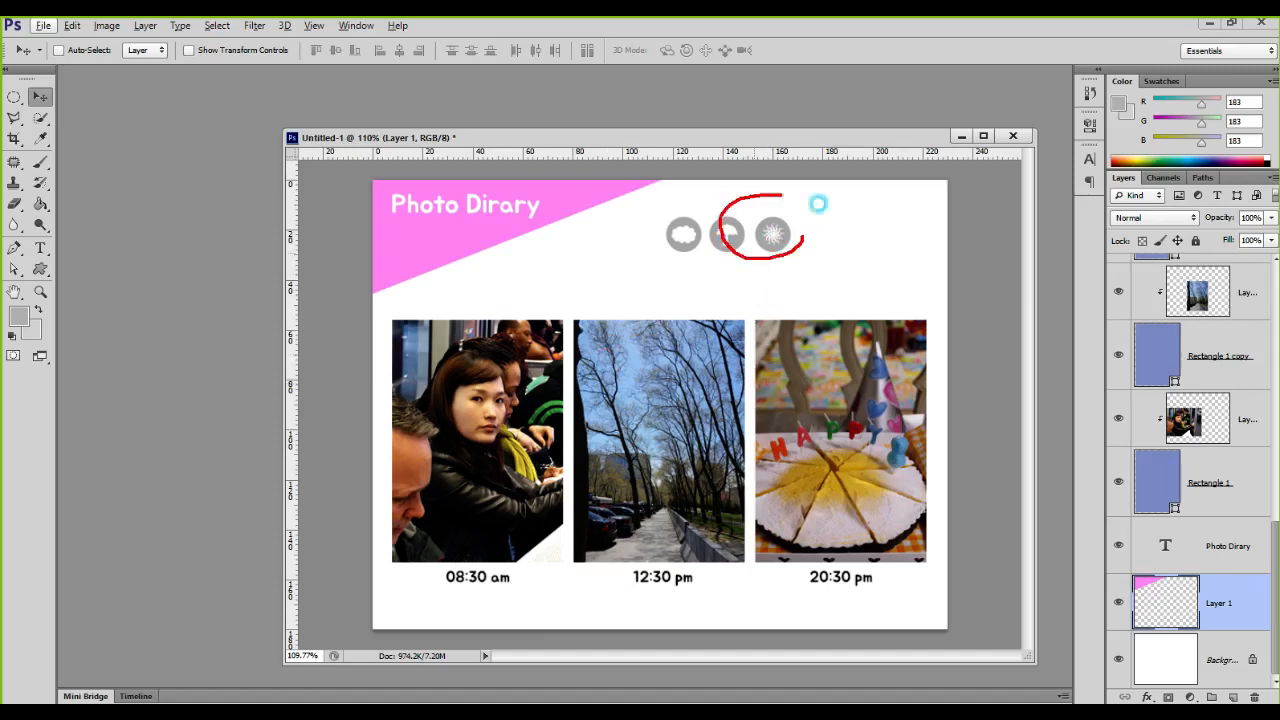
# Step: Examine the icon shape and circle layers to see which pairs form the sun, umbrella and cloud icons
pyautogui.scroll(5, 1180, 400)
pyautogui.scroll(-10, 1180, 400)
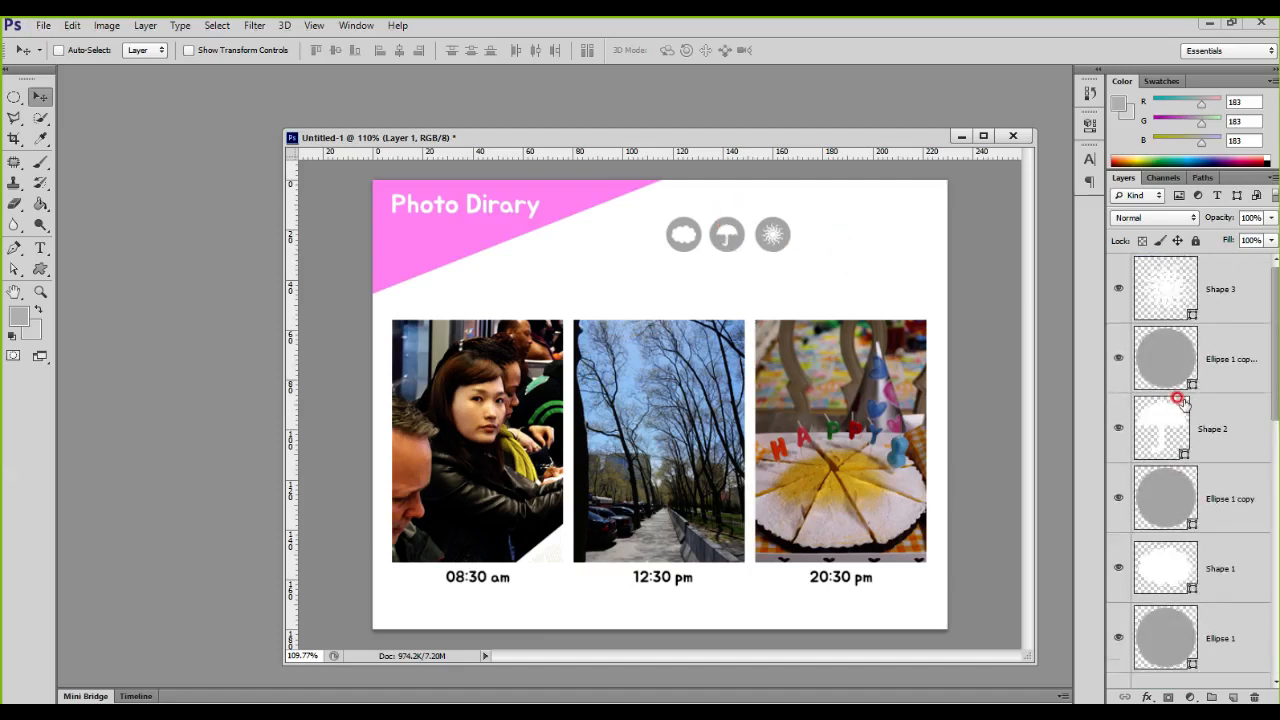
pyautogui.scroll(10, 1182, 398)
pyautogui.click(1165, 290)
pyautogui.click(1165, 342)
pyautogui.click(1150, 425)
pyautogui.click(1162, 500)
pyautogui.click(1165, 560)
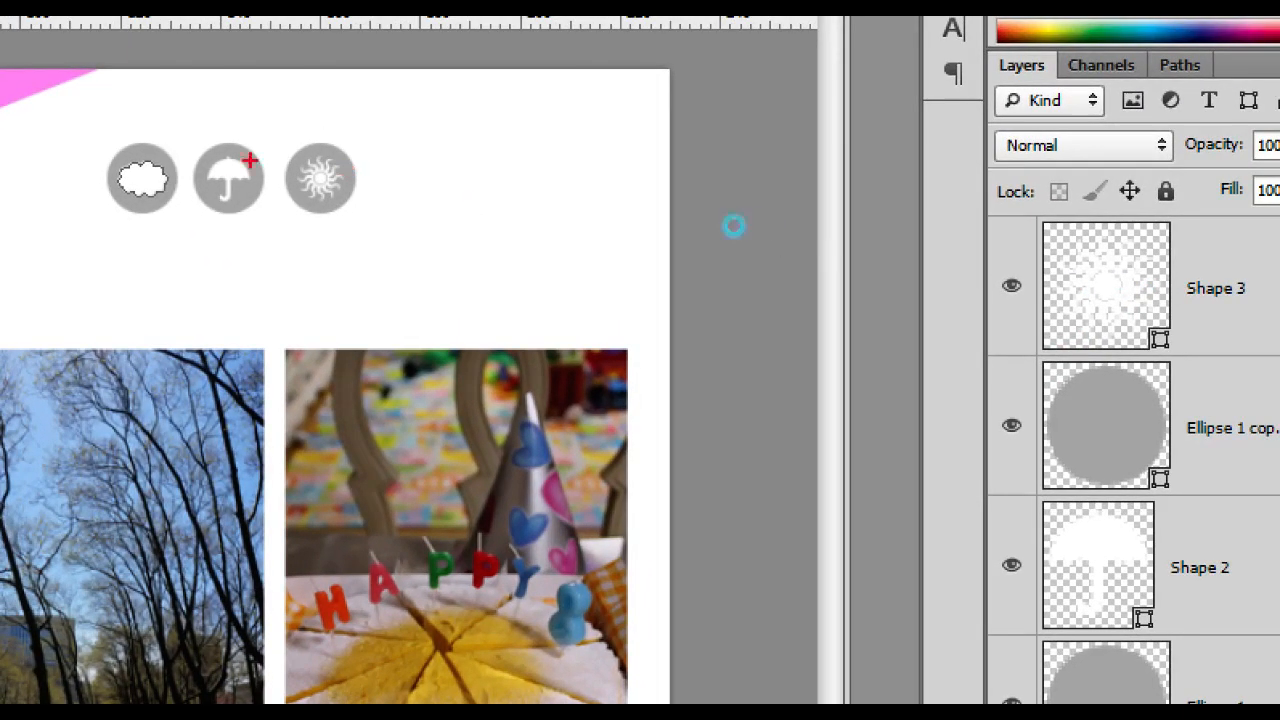
pyautogui.moveTo(412, 206)
pyautogui.mouseDown()
pyautogui.moveTo(263, 180)
pyautogui.moveTo(347, 128)
pyautogui.moveTo(381, 238)
pyautogui.mouseUp()
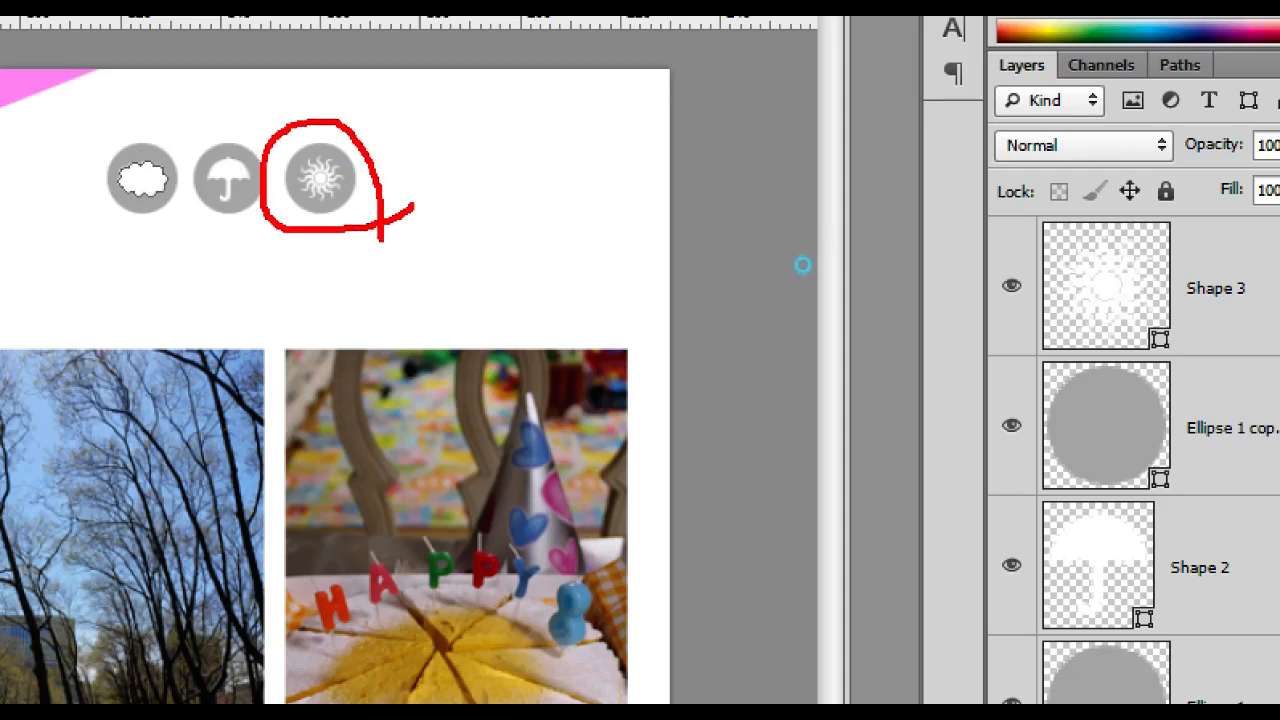
pyautogui.moveTo(1106, 266)
pyautogui.mouseDown()
pyautogui.moveTo(1112, 302)
pyautogui.moveTo(1138, 277)
pyautogui.mouseUp()
pyautogui.moveTo(1095, 413)
pyautogui.mouseDown()
pyautogui.moveTo(1104, 434)
pyautogui.moveTo(1135, 402)
pyautogui.mouseUp()
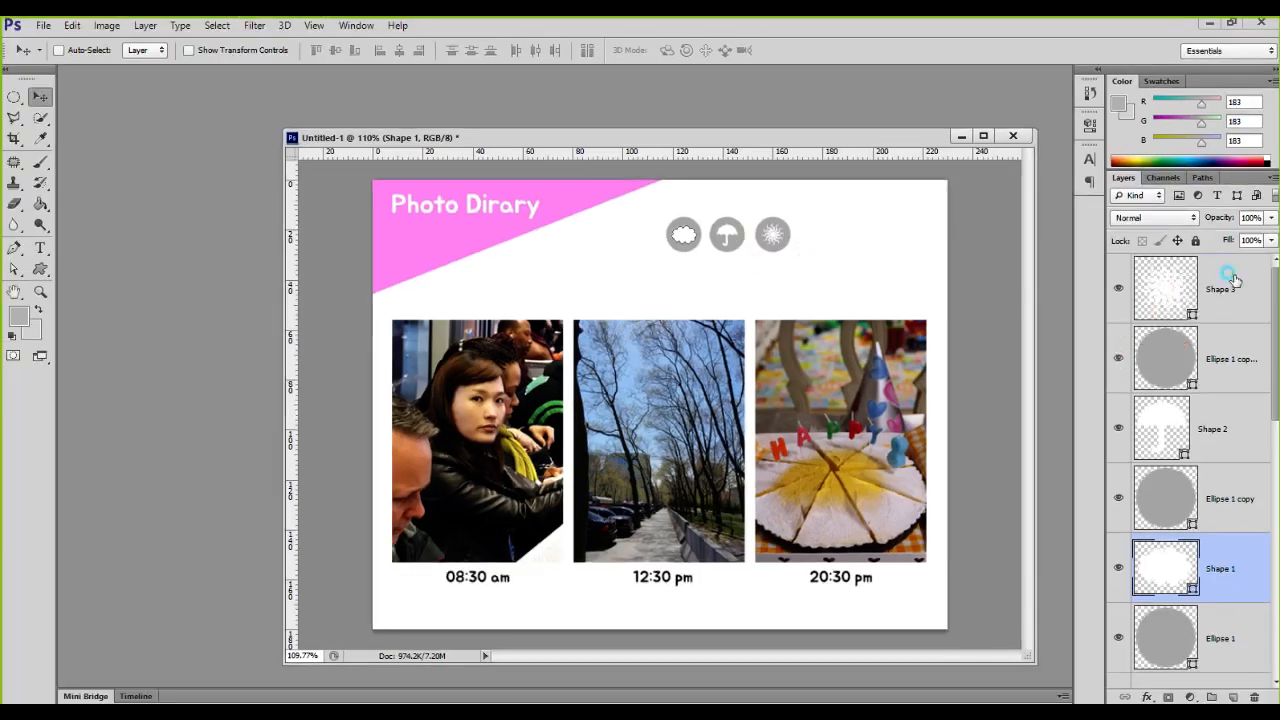
# Step: Group the sun shape layer with its circle layer and expand the group to show its contents
pyautogui.click(1219, 290)
pyautogui.keyDown('shift'); pyautogui.click(1226, 362); pyautogui.keyUp('shift')
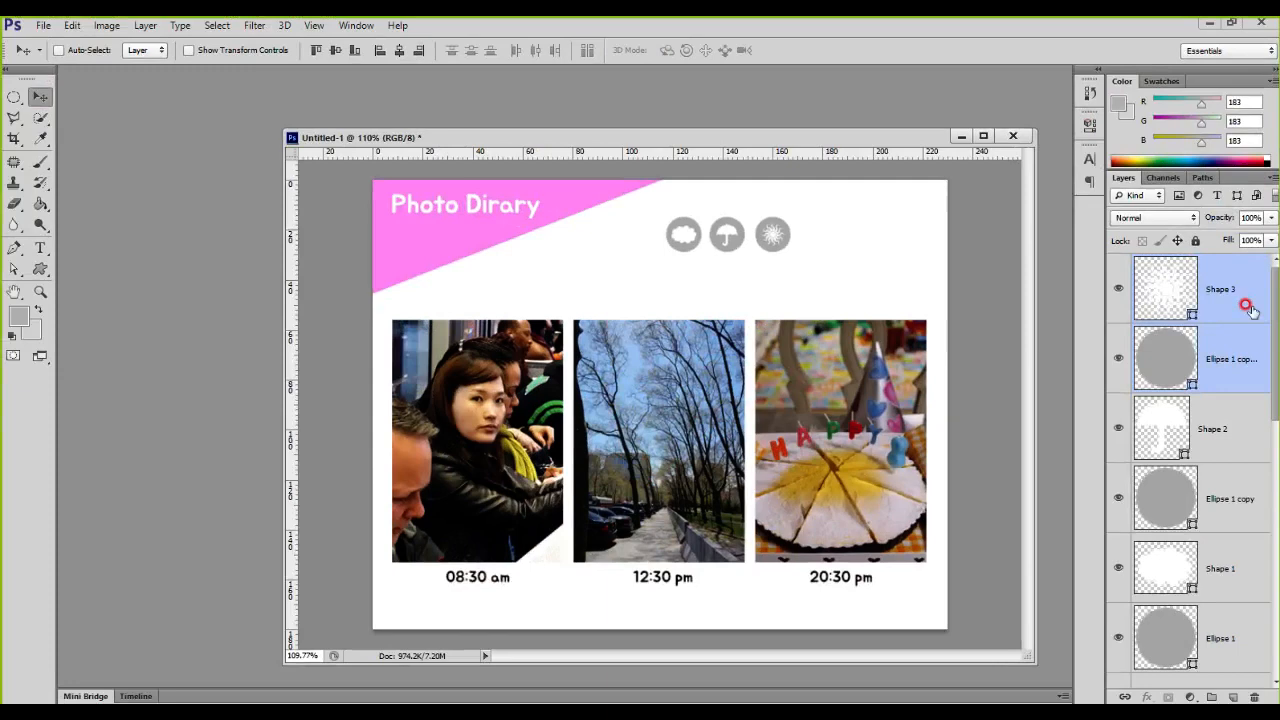
pyautogui.hotkey('ctrl', 'g')
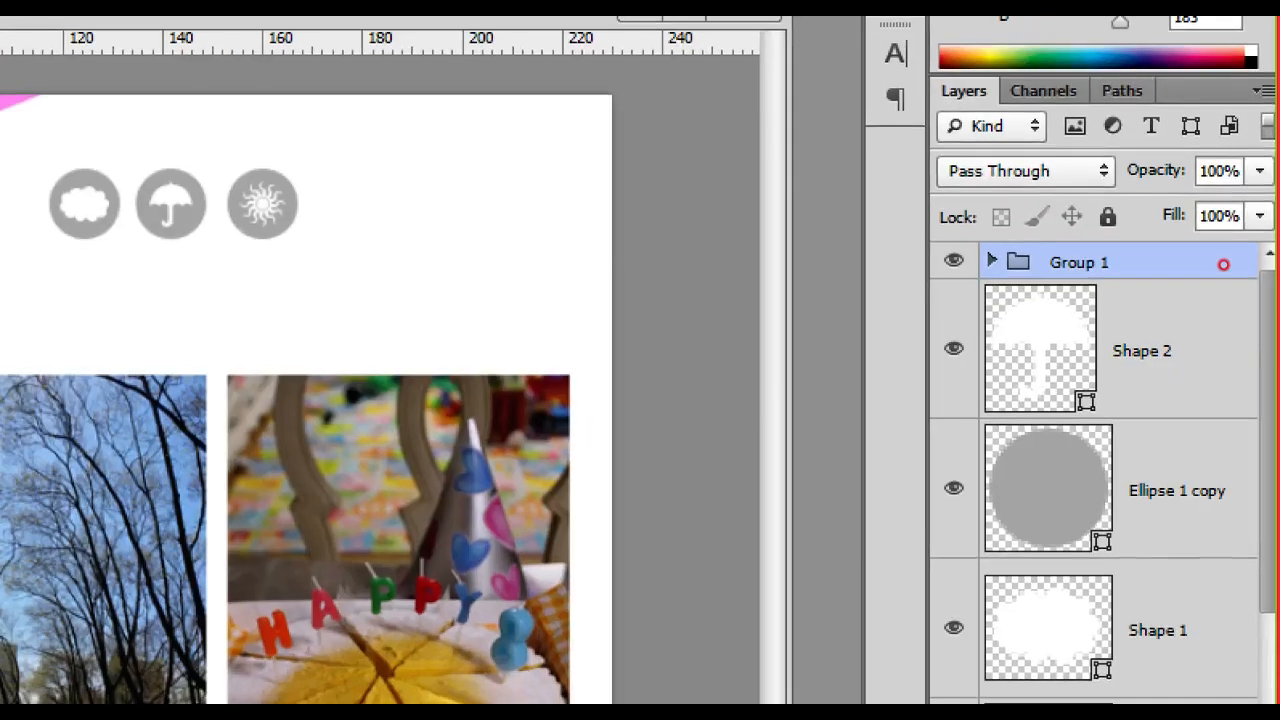
pyautogui.click(1207, 263)
pyautogui.moveTo(980, 237)
pyautogui.mouseDown()
pyautogui.moveTo(1174, 274)
pyautogui.moveTo(1174, 287)
pyautogui.mouseUp()
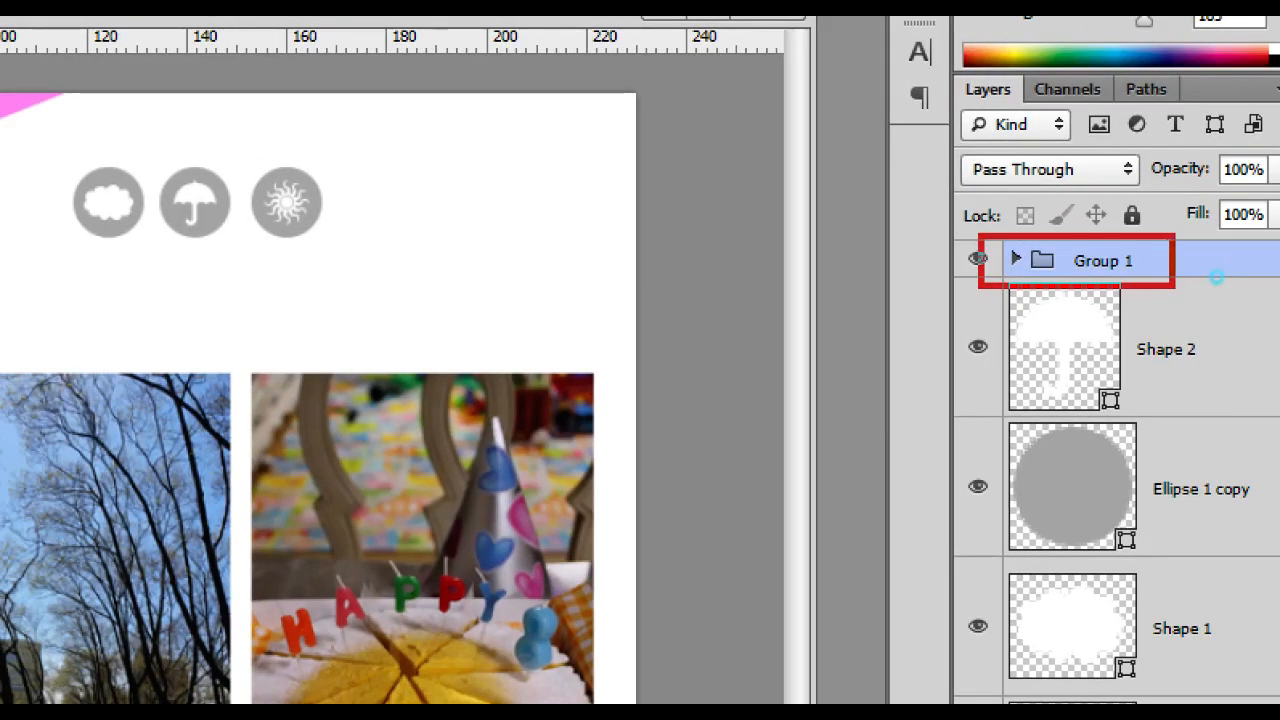
pyautogui.moveTo(1008, 173); pyautogui.dragTo(1008, 228)
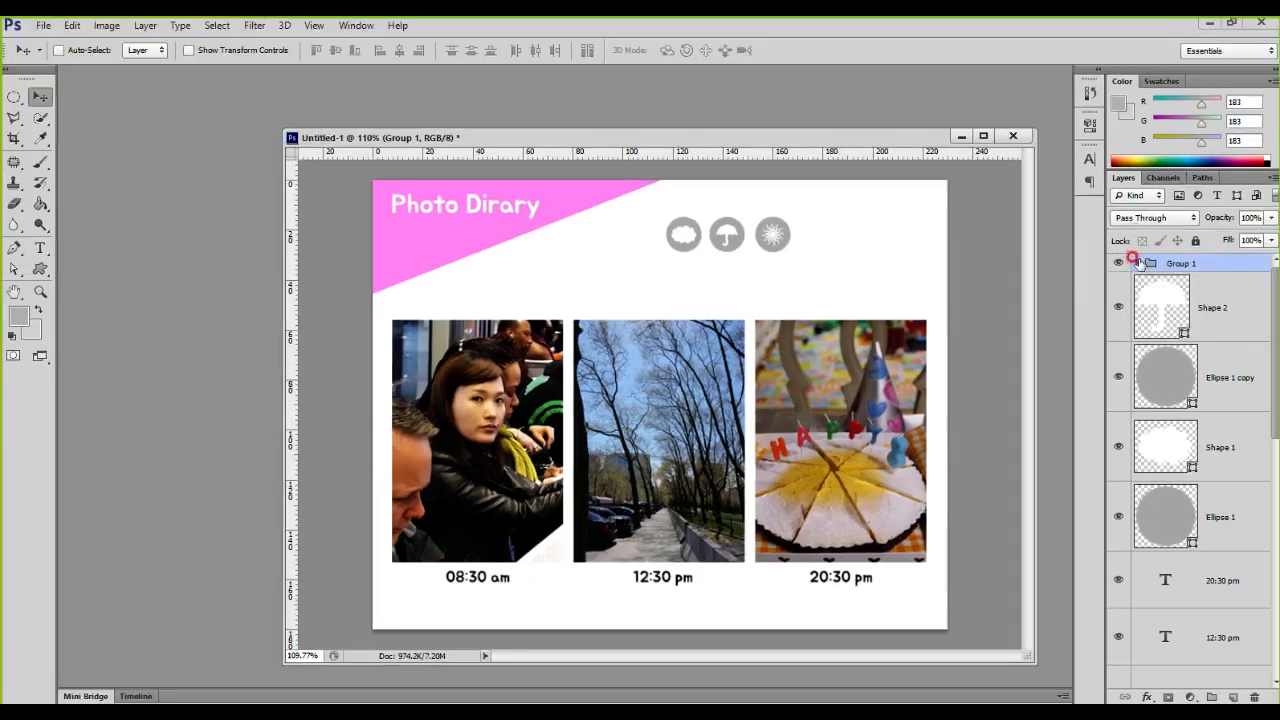
pyautogui.click(1016, 259)
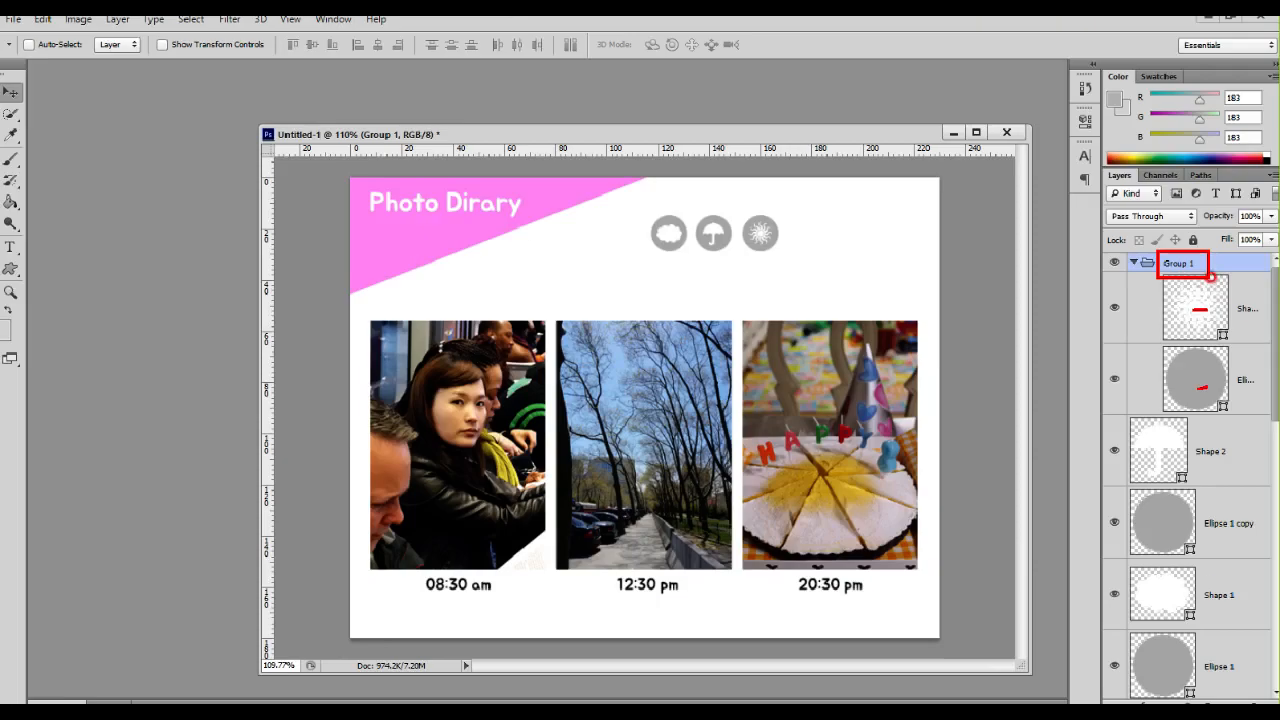
# Step: Rename the sun icon's group as 해모양 아이콘 and collapse it
pyautogui.doubleClick(1088, 240)
pyautogui.doubleClick(1183, 264)
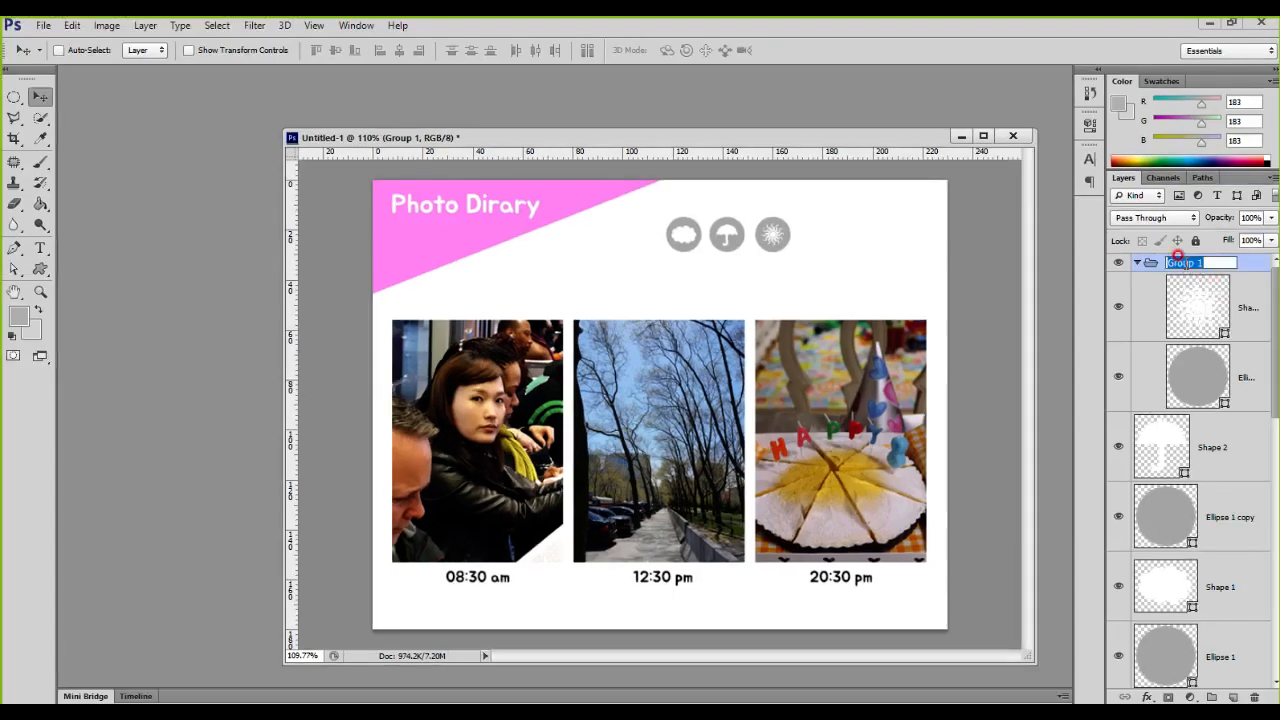
pyautogui.press('BackSpace')
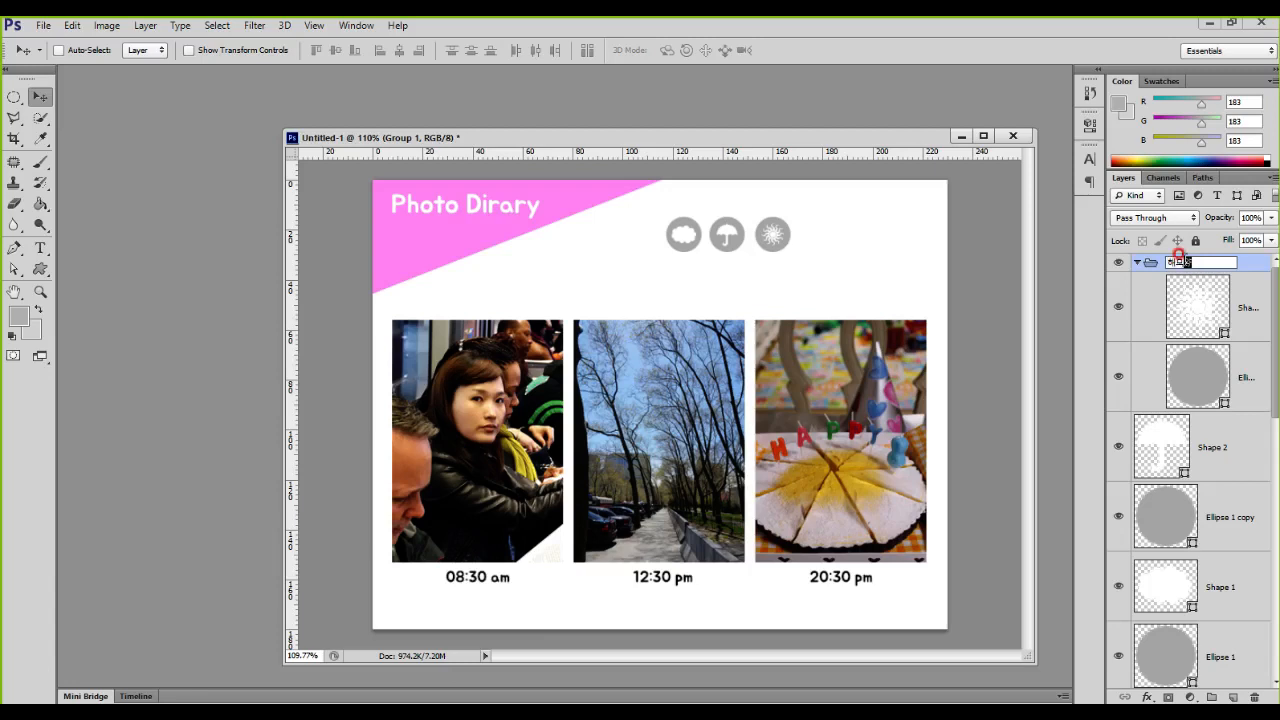
pyautogui.write('해모양 아이콘')
pyautogui.press('Return')
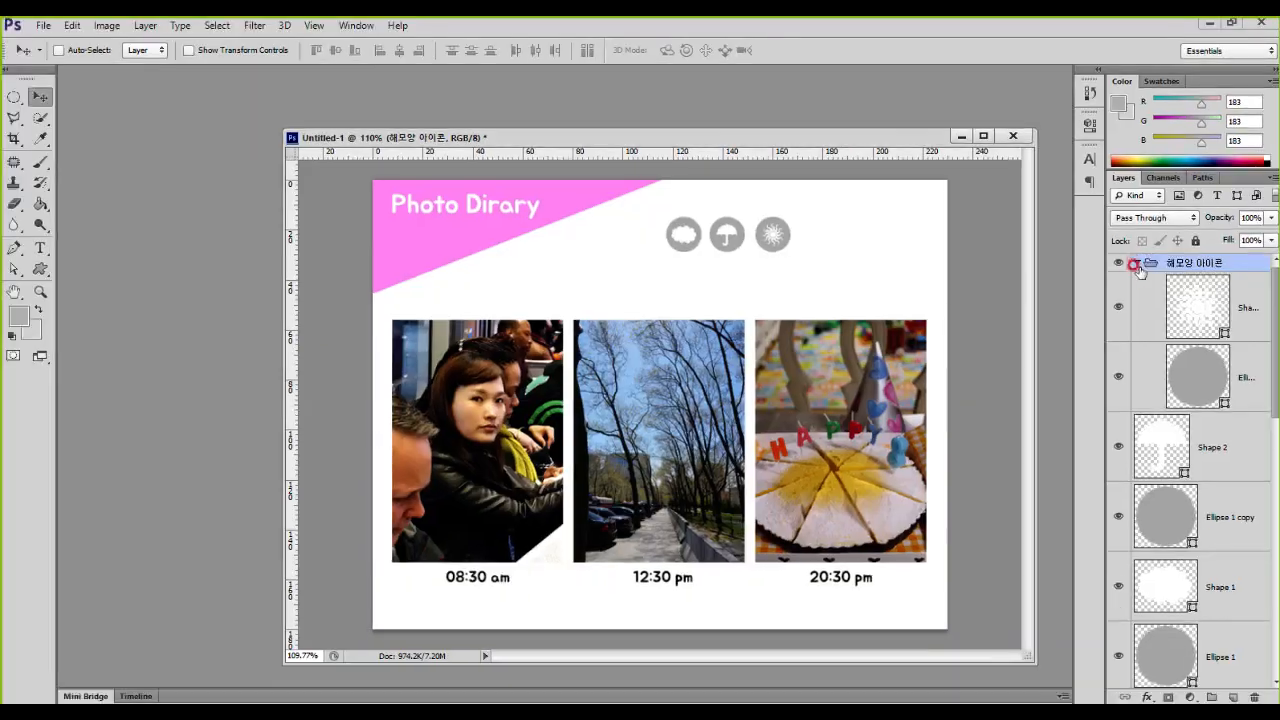
pyautogui.click(990, 200)
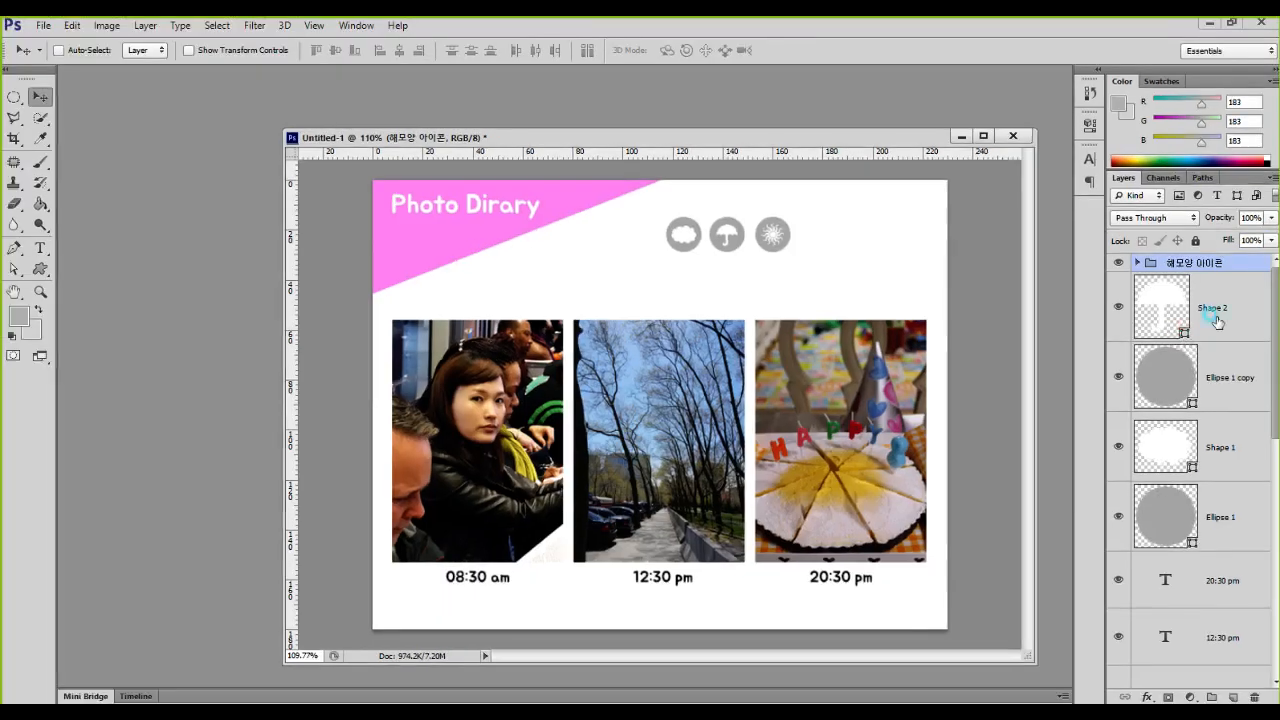
# Step: Group the umbrella shape with its circle layer and name the group 우산모양 아이콘
pyautogui.click(1150, 375)
pyautogui.keyDown('shift'); pyautogui.click(1190, 487); pyautogui.keyUp('shift')
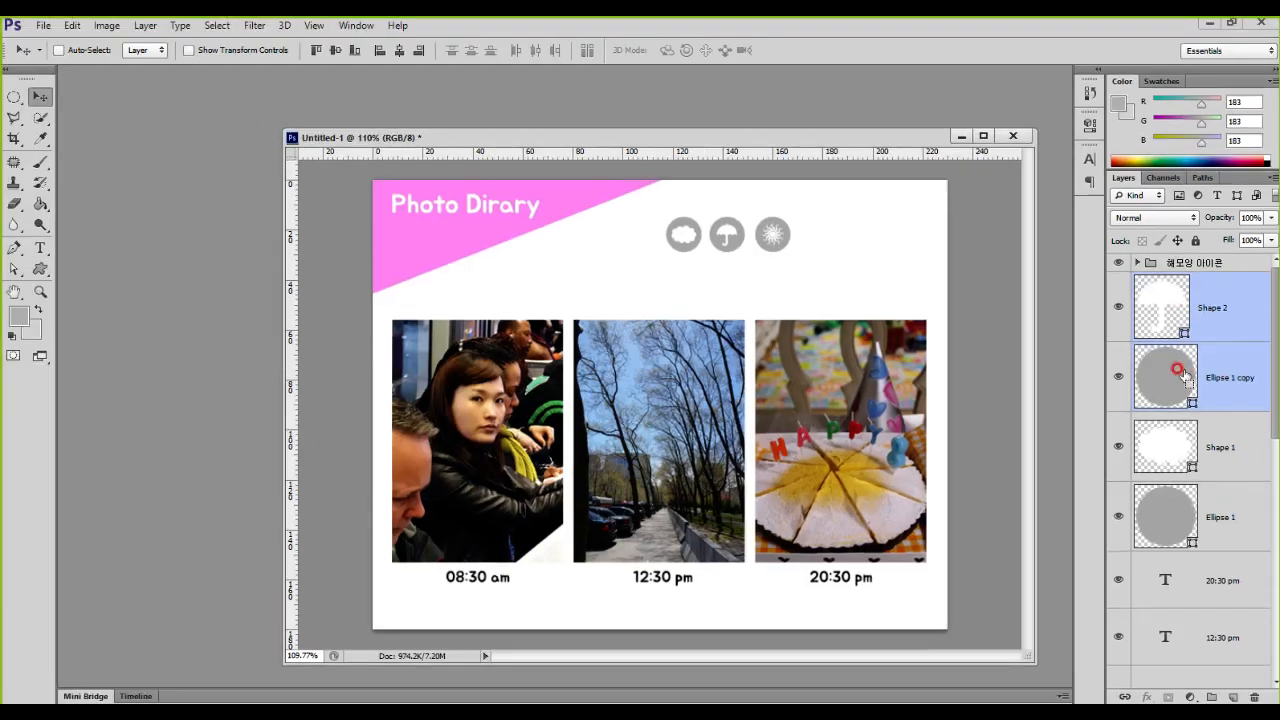
pyautogui.hotkey('ctrl', 'g')
pyautogui.doubleClick(1181, 282)
pyautogui.write('ㅎ')
pyautogui.write('산모양 아이콘')
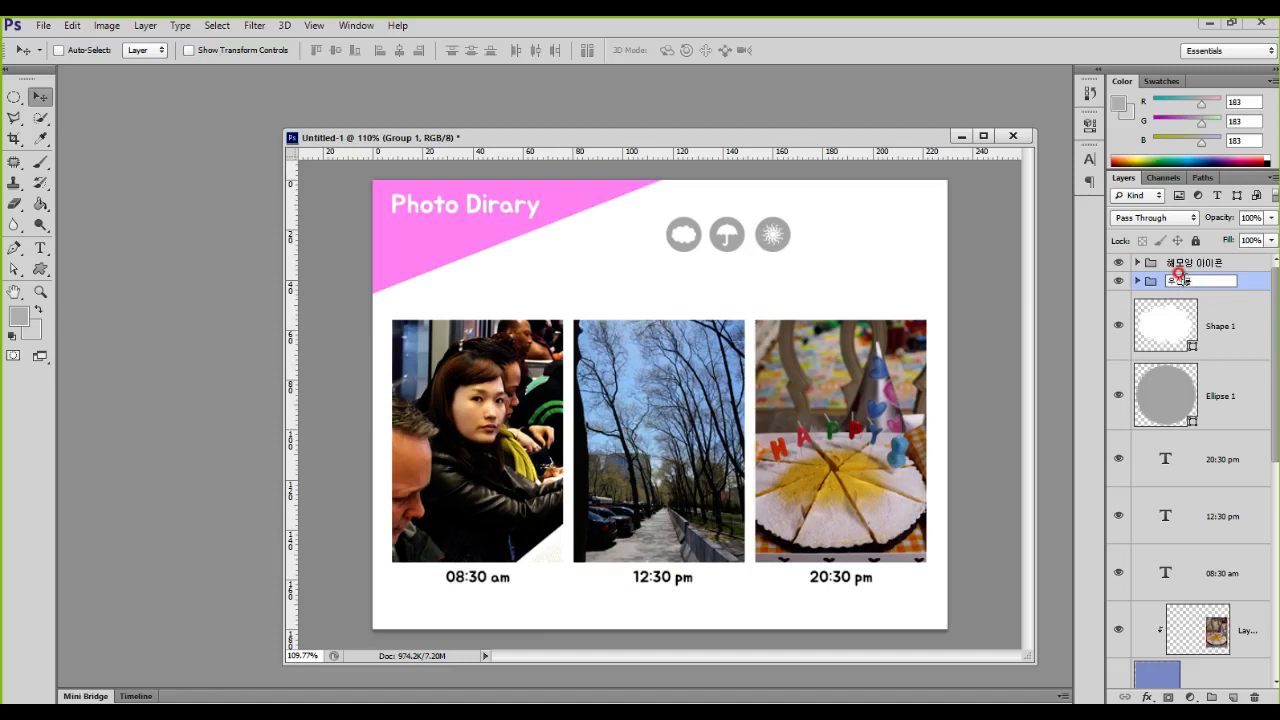
# Step: Group the cloud shape with its circle layer and name the group 구름모양 아이콘
pyautogui.click(1215, 322)
pyautogui.keyDown('shift'); pyautogui.click(1215, 382); pyautogui.keyUp('shift')
pyautogui.hotkey('ctrl', 'g')
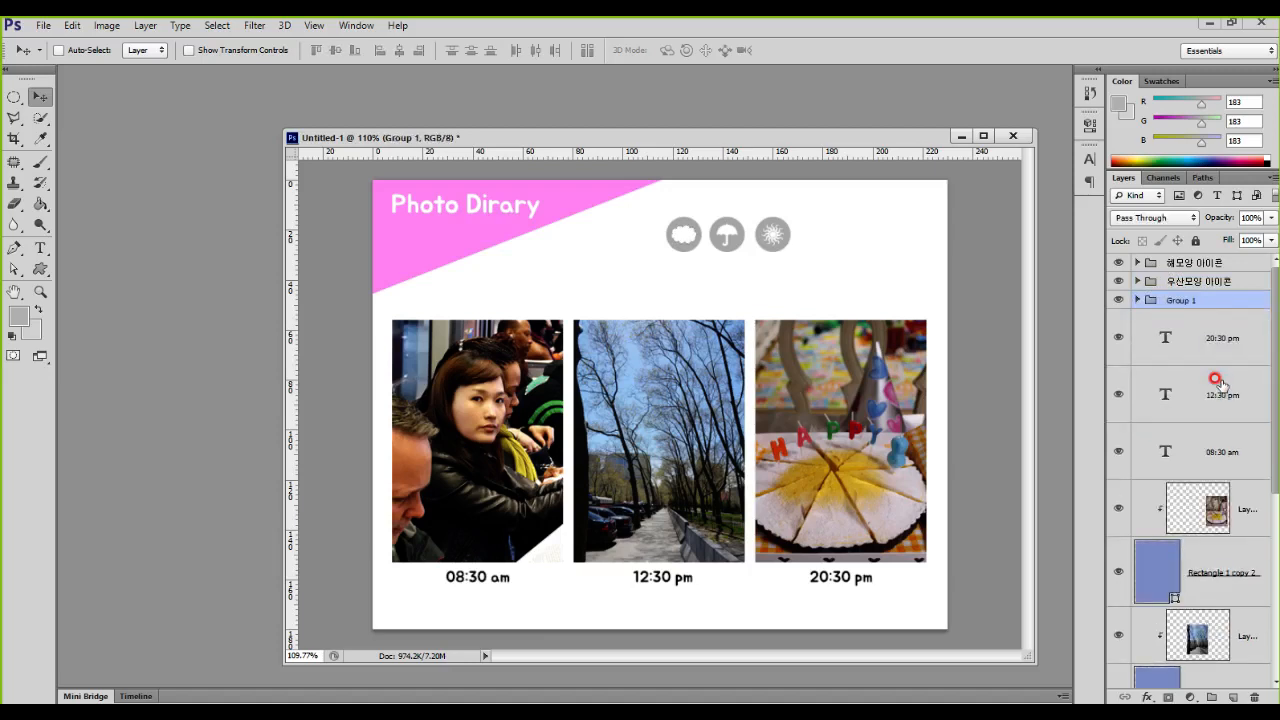
pyautogui.doubleClick(1170, 299)
pyautogui.write('ㅎ름모양 아이코')
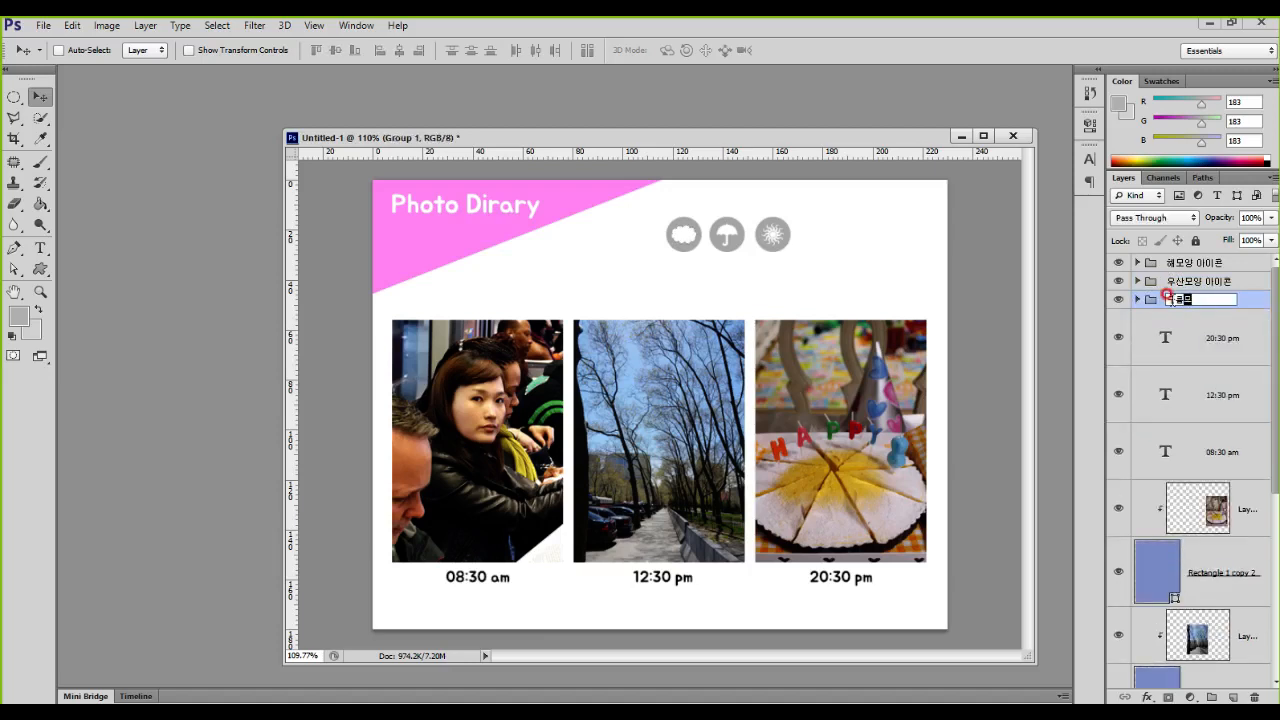
# Step: Combine the sun, umbrella and cloud icon groups into one parent group named 아이콘 세트
pyautogui.click(1228, 265)
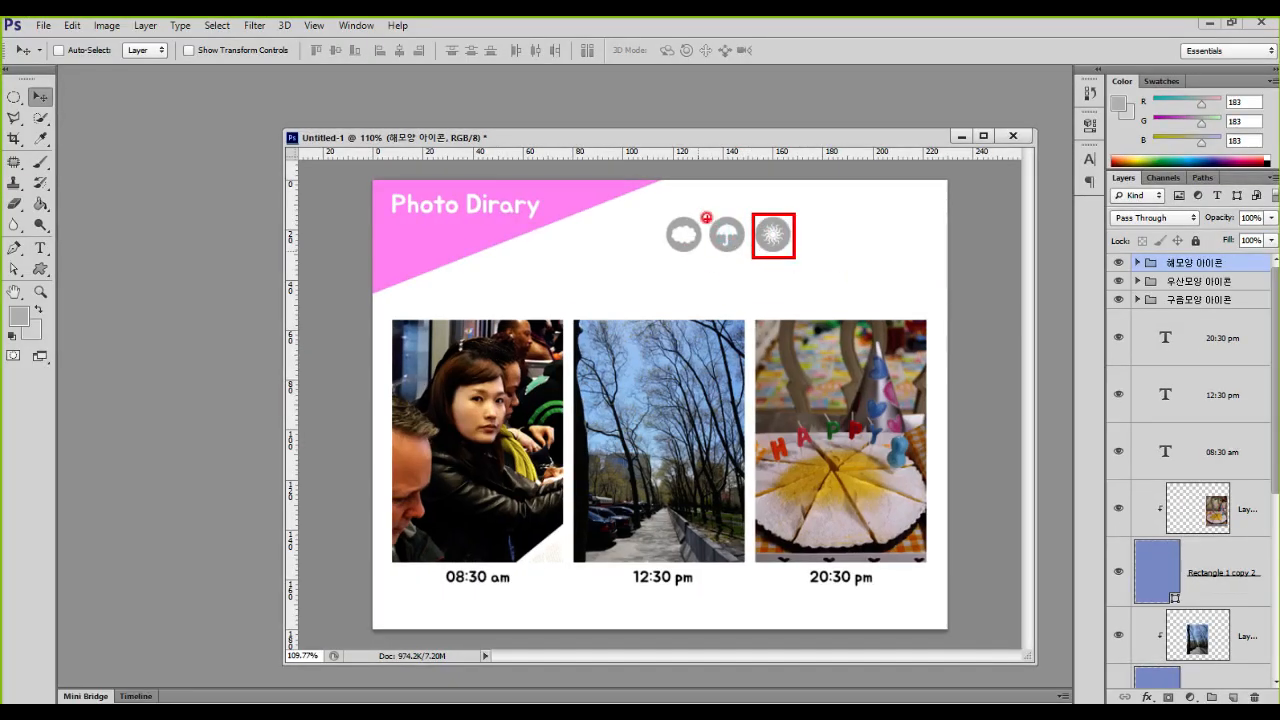
pyautogui.moveTo(659, 216); pyautogui.dragTo(702, 266)
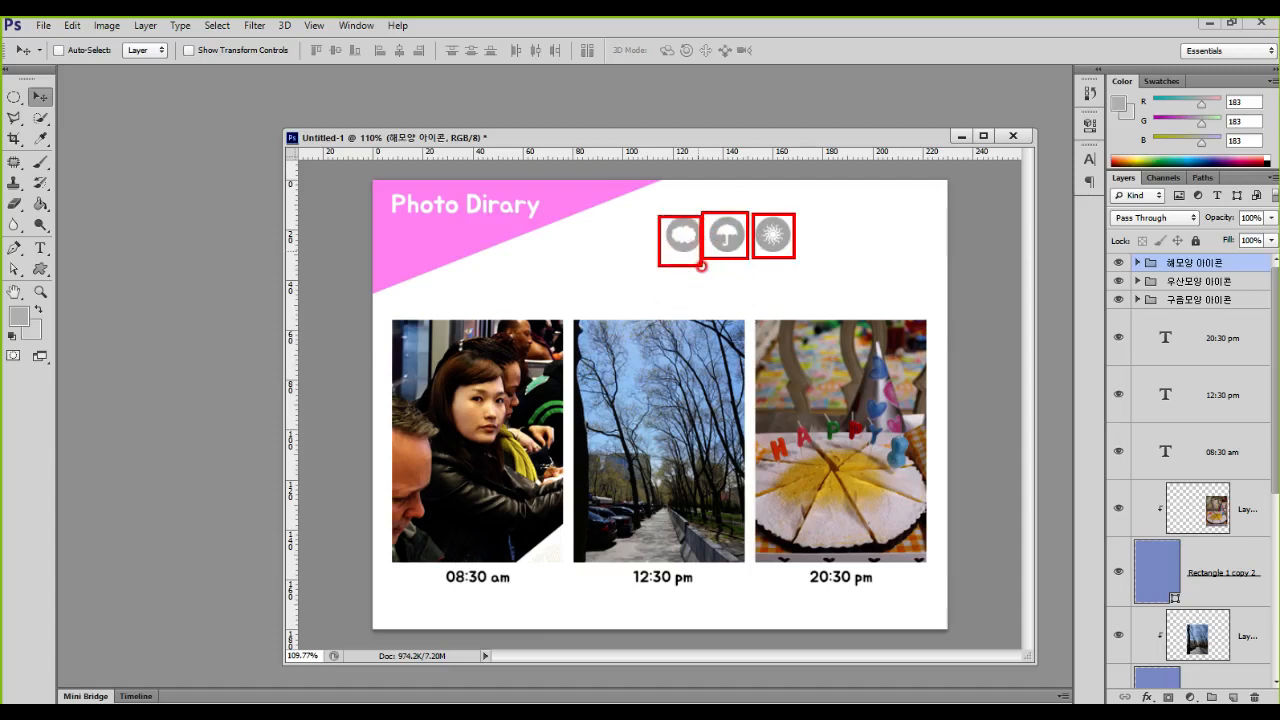
pyautogui.keyDown('shift'); pyautogui.click(1200, 300); pyautogui.keyUp('shift')
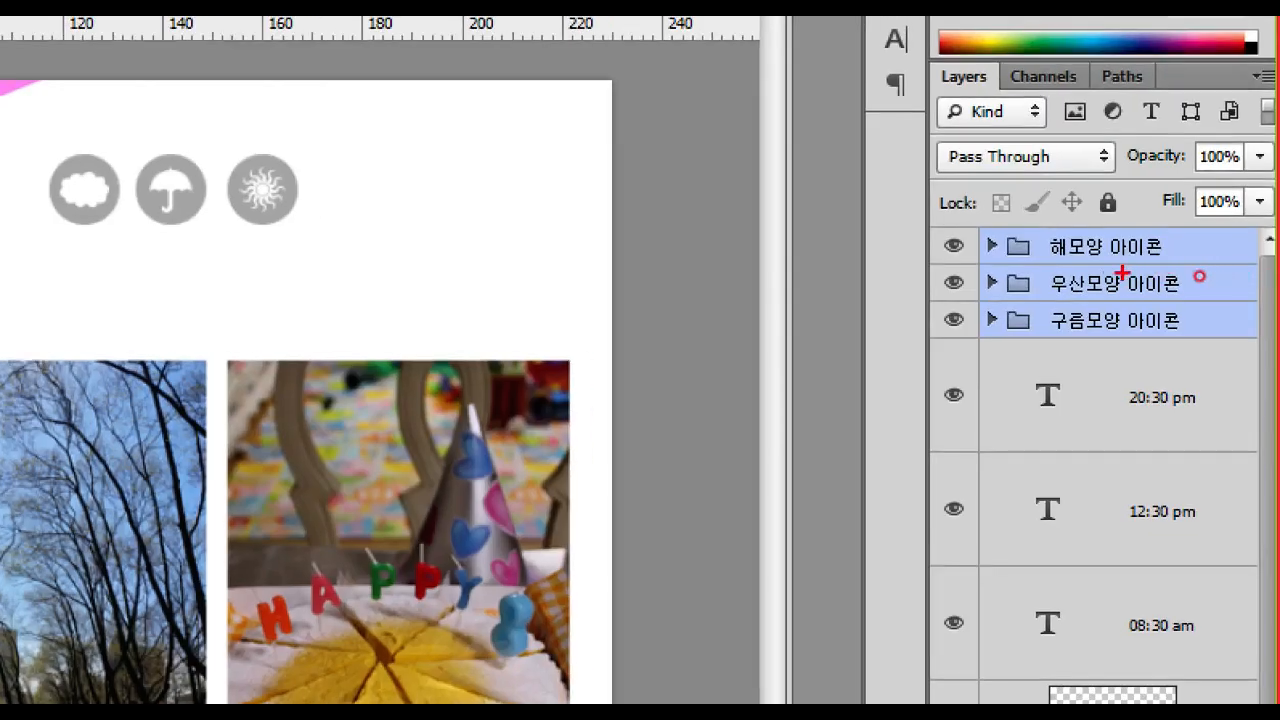
pyautogui.moveTo(974, 223)
pyautogui.mouseDown()
pyautogui.moveTo(1168, 325)
pyautogui.moveTo(1255, 345)
pyautogui.mouseUp()
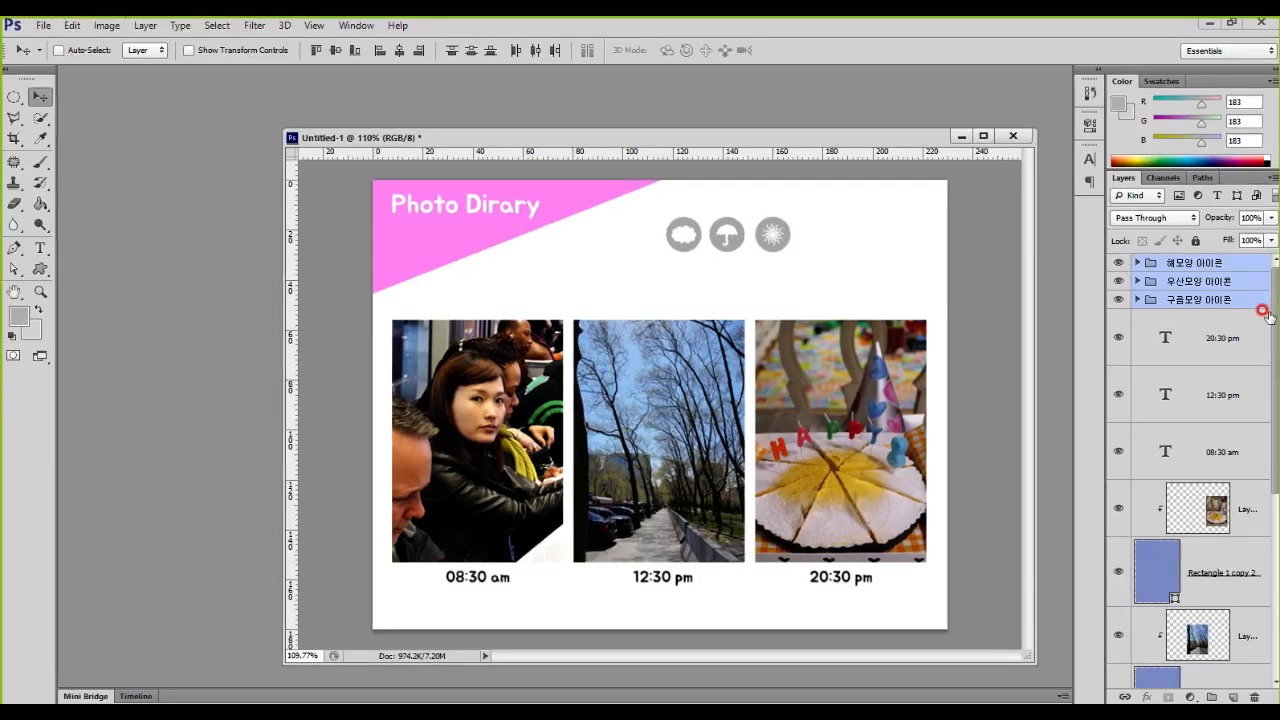
pyautogui.hotkey('ctrl', 'g')
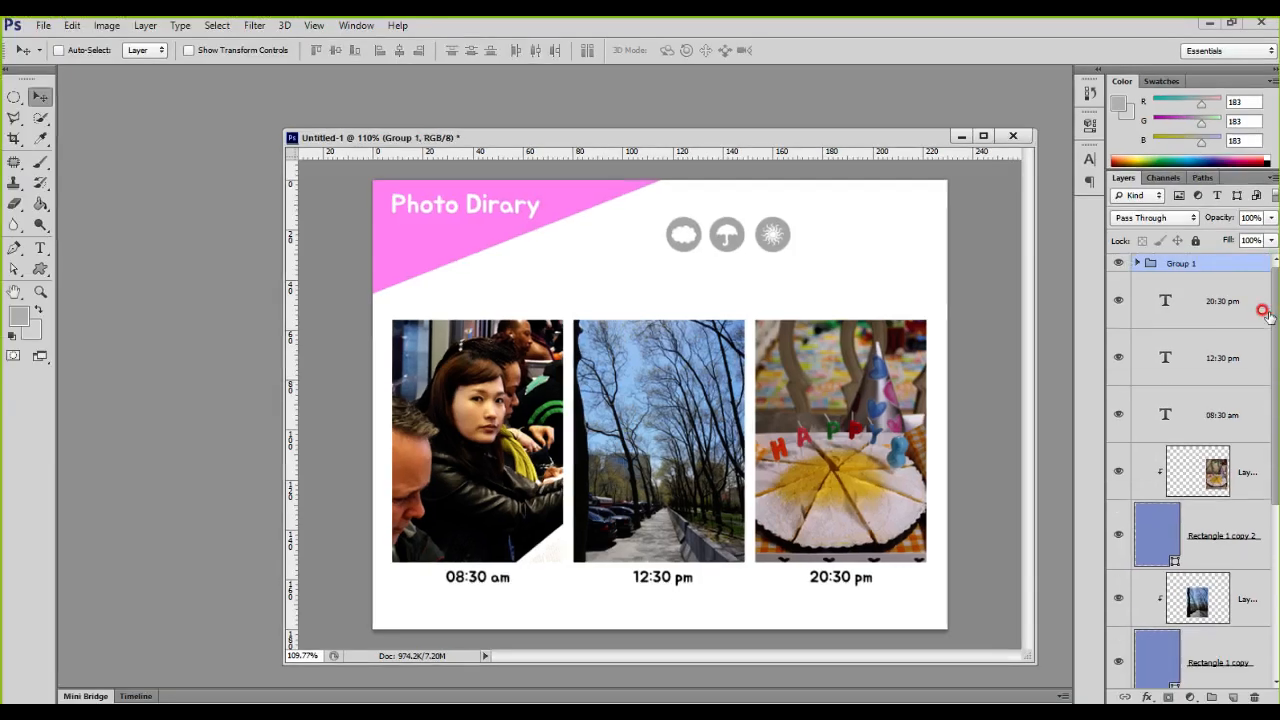
pyautogui.doubleClick(1183, 264)
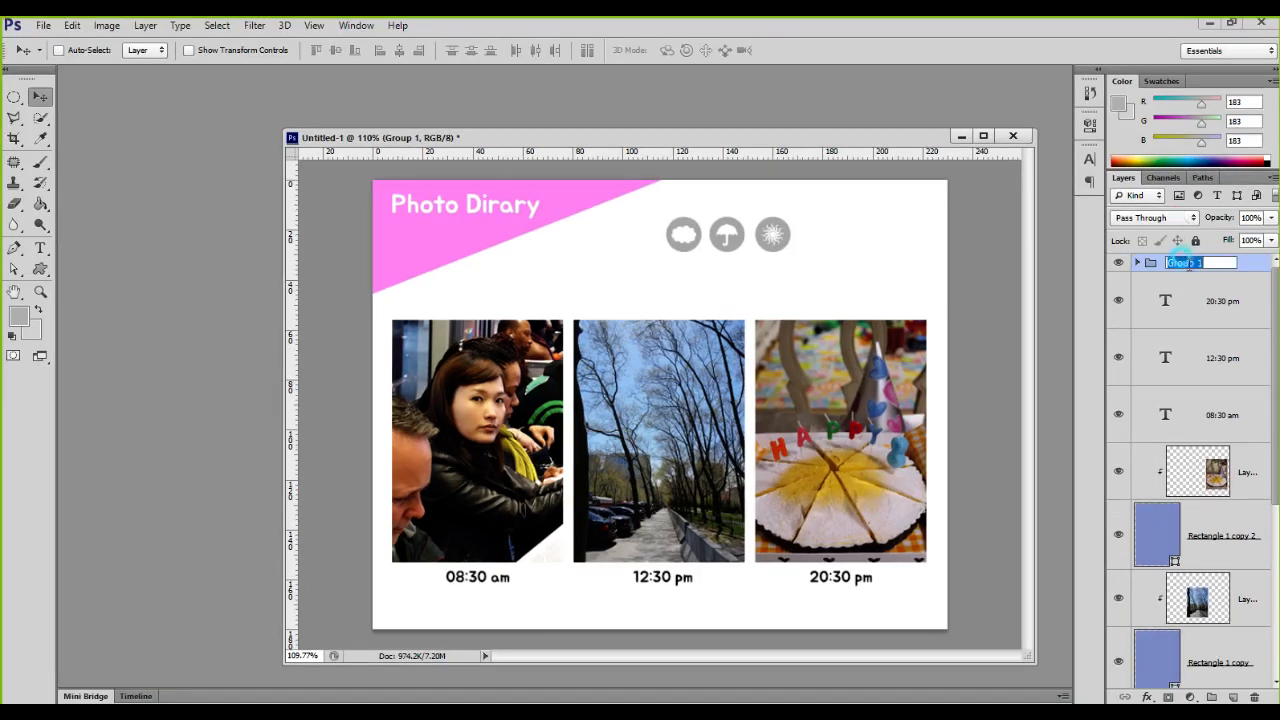
pyautogui.write('아이콘 세트')
pyautogui.press('Return')
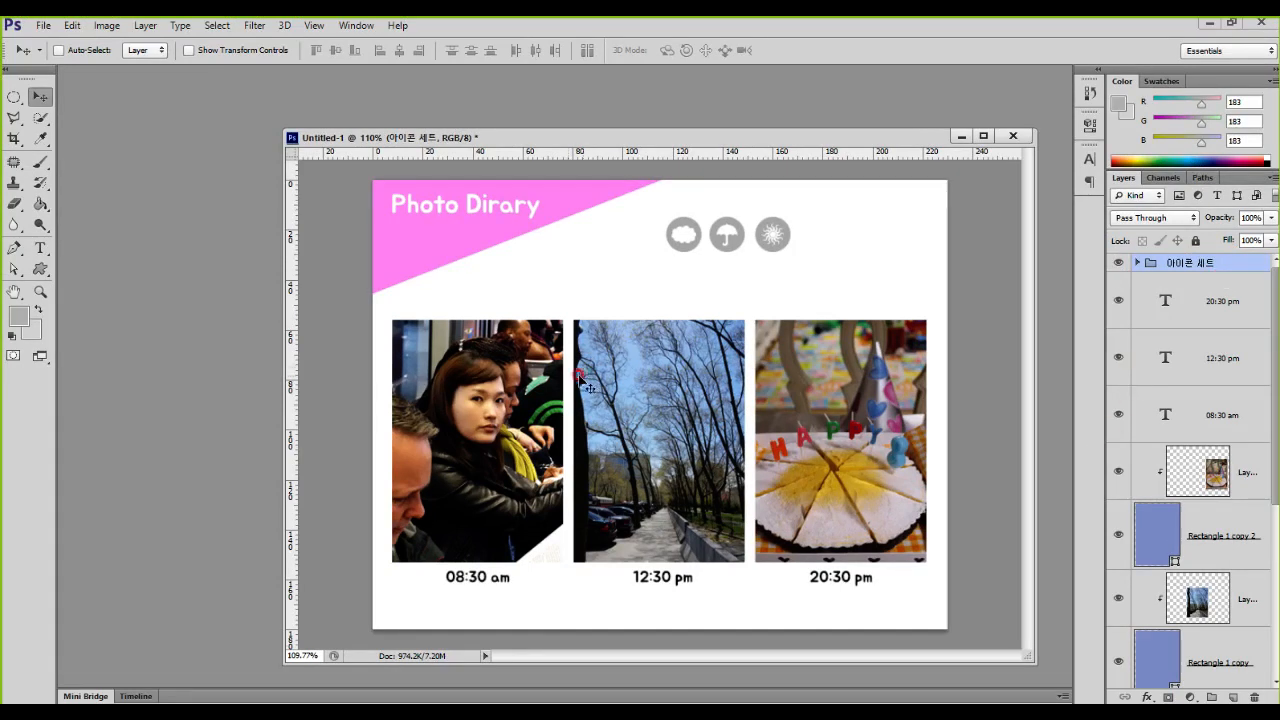
# Step: Examine the photo layers and their clipping rectangles, especially the cake photo and the Rectangle 1 copy 2 frame below it
pyautogui.moveTo(376, 305)
pyautogui.mouseDown()
pyautogui.moveTo(543, 500)
pyautogui.moveTo(937, 569)
pyautogui.mouseUp()
pyautogui.press('Escape')
pyautogui.scroll(-3, 1194, 445)
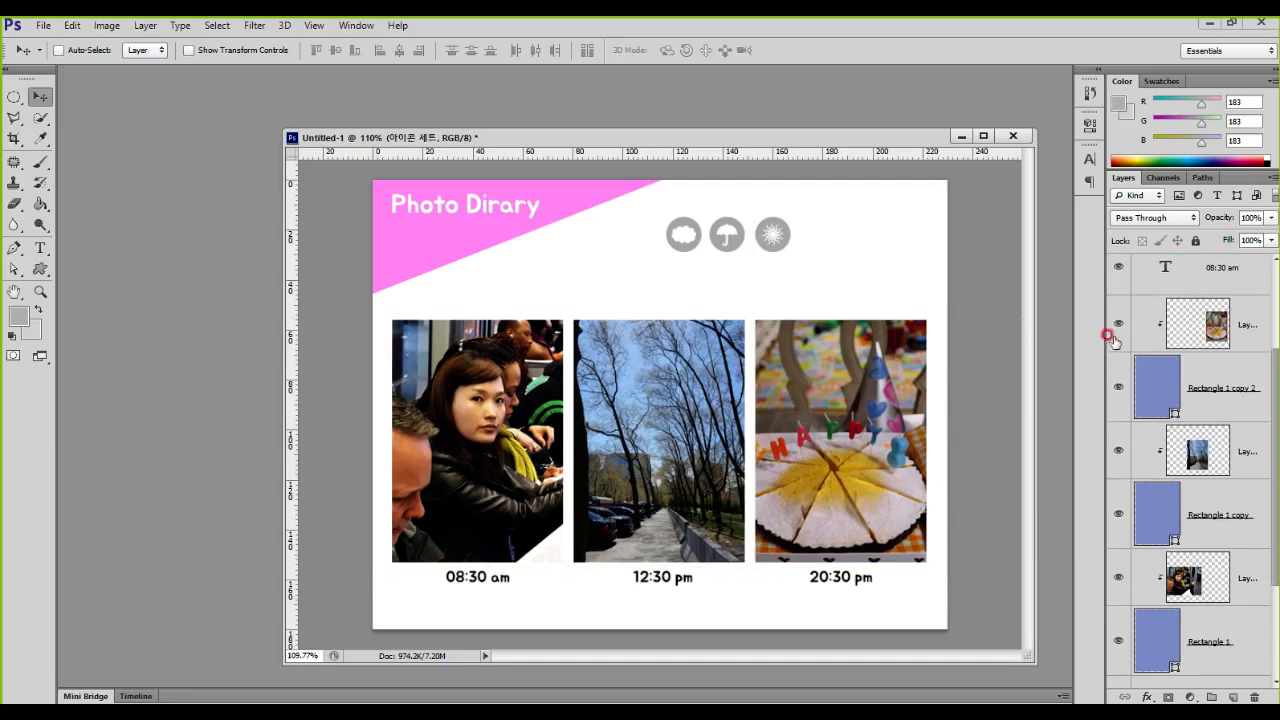
pyautogui.hotkey('ctrl', '1')
pyautogui.click(1211, 431)
pyautogui.moveTo(750, 325)
pyautogui.mouseDown()
pyautogui.moveTo(797, 476)
pyautogui.moveTo(943, 579)
pyautogui.moveTo(942, 565)
pyautogui.mouseUp()
pyautogui.moveTo(1155, 371); pyautogui.dragTo(1168, 382)
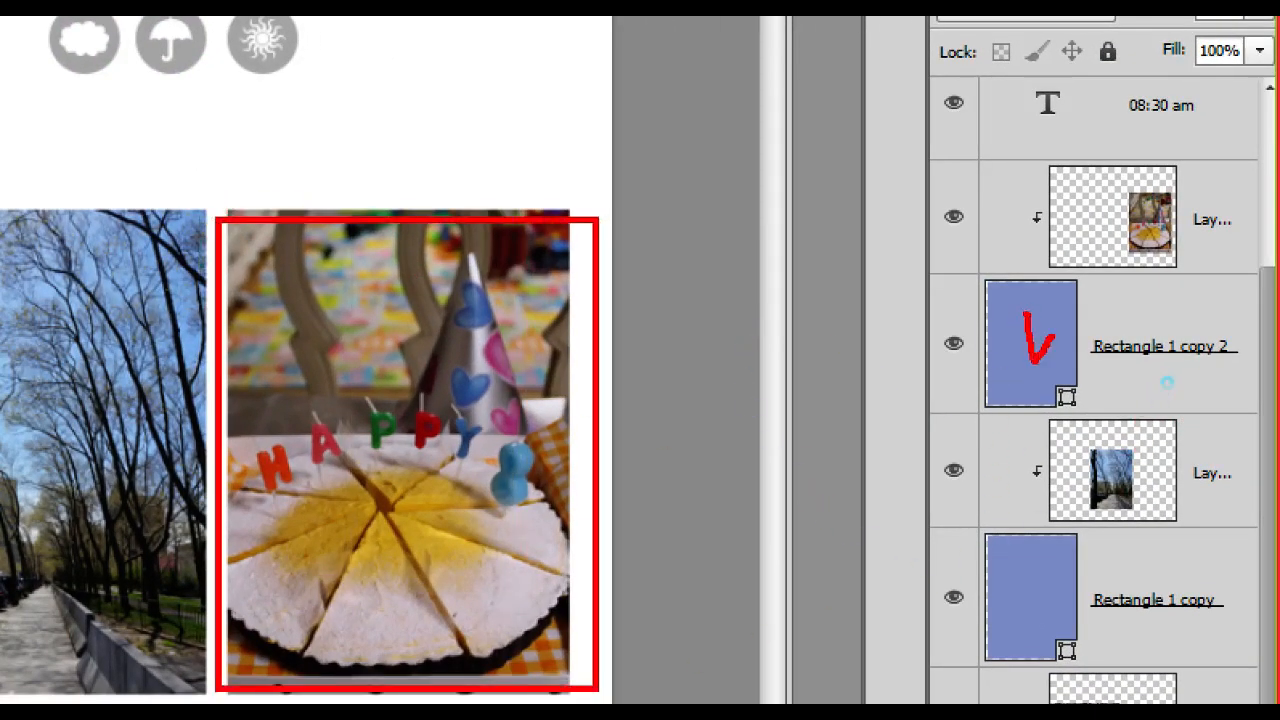
pyautogui.moveTo(1116, 188); pyautogui.dragTo(1152, 198)
pyautogui.moveTo(1183, 297)
pyautogui.mouseDown()
pyautogui.moveTo(1088, 408)
pyautogui.moveTo(962, 380)
pyautogui.moveTo(948, 218)
pyautogui.moveTo(1058, 158)
pyautogui.mouseUp()
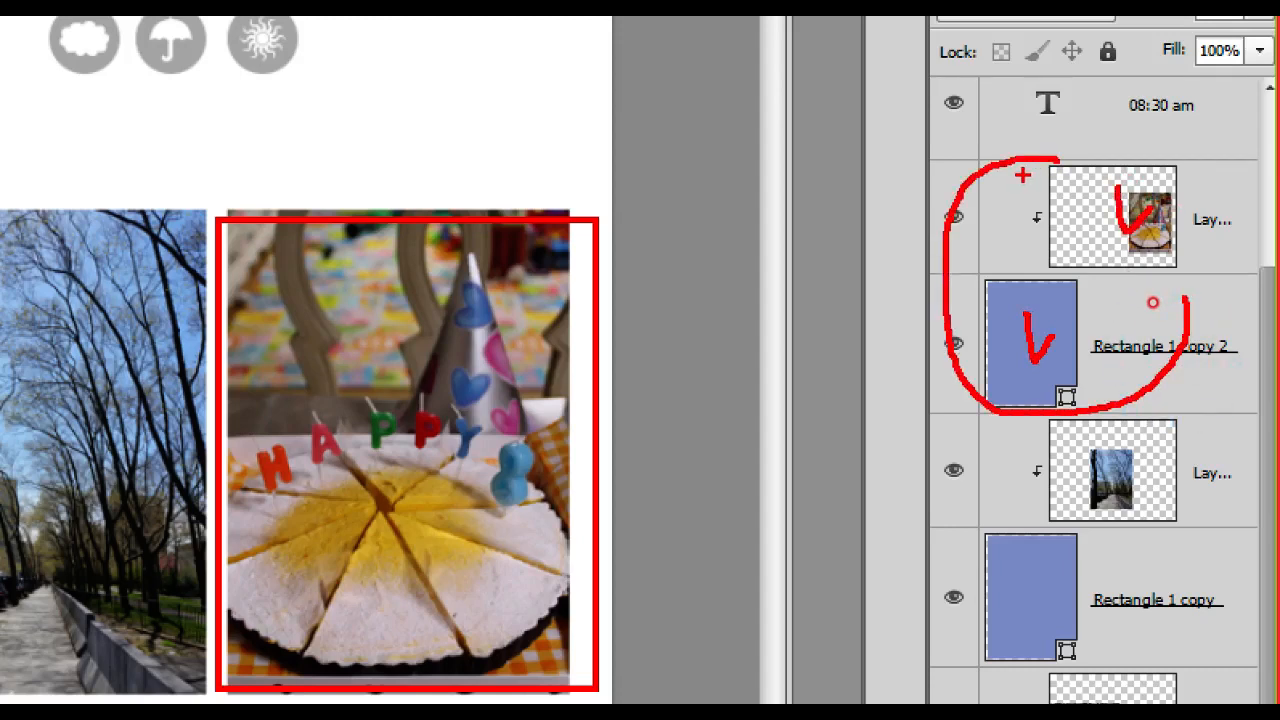
pyautogui.press('Escape')
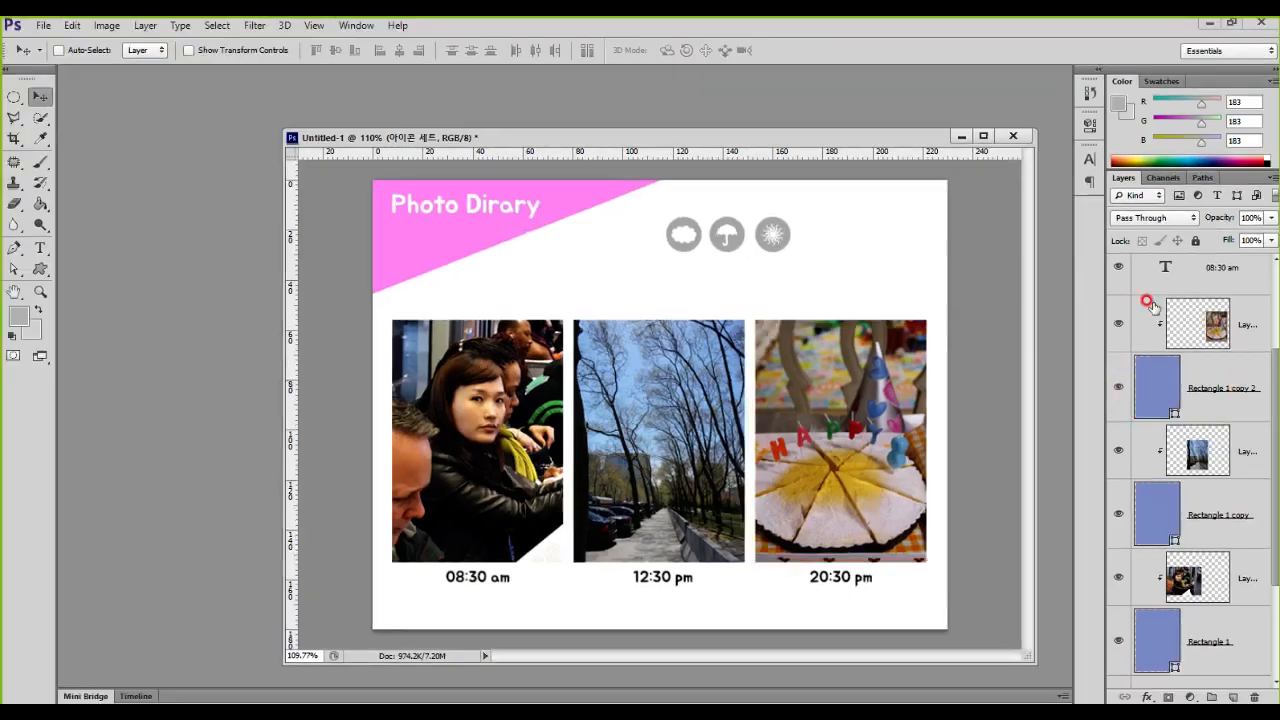
pyautogui.moveTo(752, 320); pyautogui.dragTo(928, 566)
pyautogui.moveTo(824, 416); pyautogui.dragTo(893, 455)
pyautogui.moveTo(797, 553)
pyautogui.mouseDown()
pyautogui.moveTo(860, 608)
pyautogui.moveTo(894, 600)
pyautogui.mouseUp()
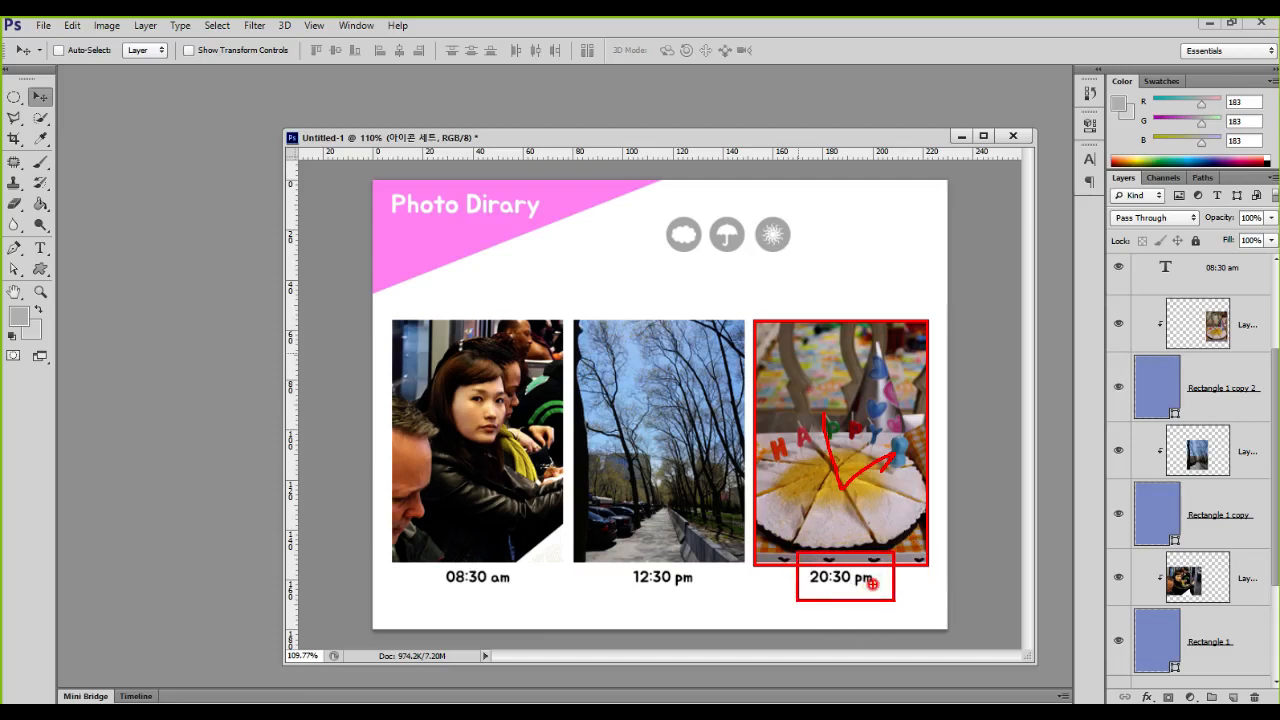
pyautogui.press('e')
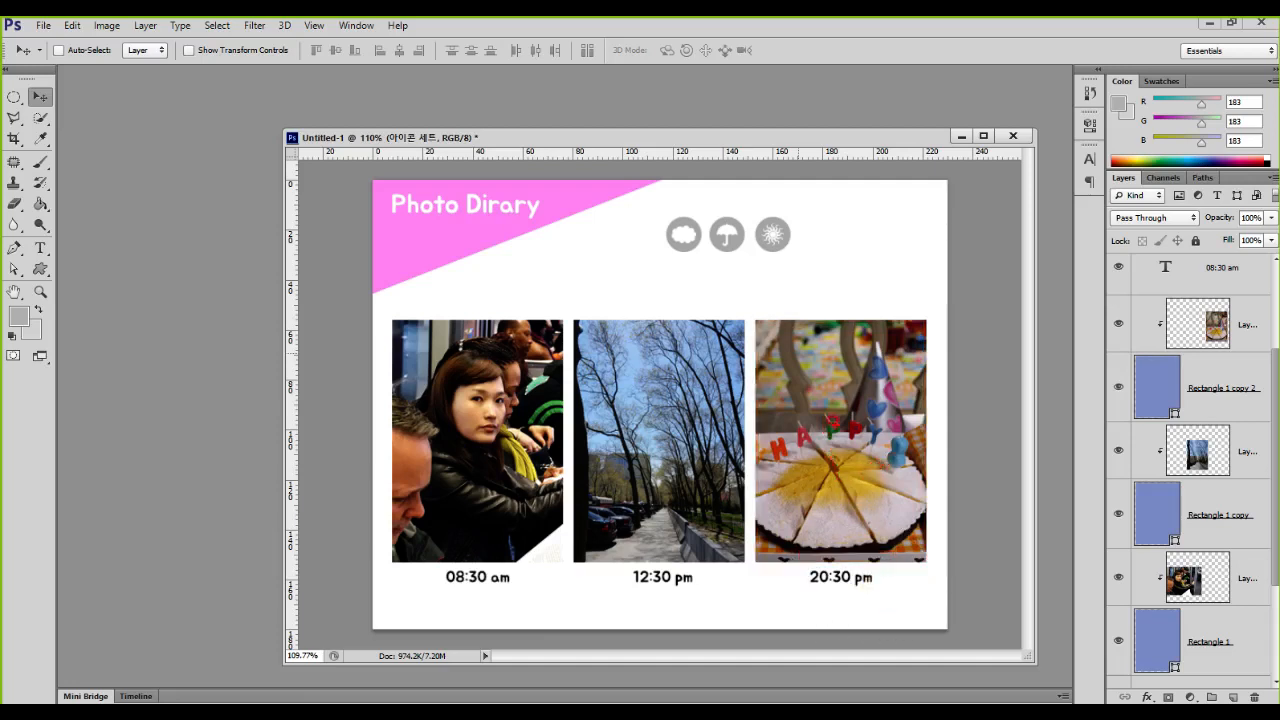
pyautogui.moveTo(746, 306)
pyautogui.mouseDown()
pyautogui.moveTo(872, 397)
pyautogui.moveTo(940, 571)
pyautogui.moveTo(935, 601)
pyautogui.mouseUp()
pyautogui.moveTo(567, 305)
pyautogui.mouseDown()
pyautogui.moveTo(694, 470)
pyautogui.moveTo(738, 598)
pyautogui.mouseUp()
pyautogui.moveTo(376, 301)
pyautogui.mouseDown()
pyautogui.moveTo(503, 471)
pyautogui.moveTo(558, 607)
pyautogui.mouseUp()
pyautogui.moveTo(342, 286)
pyautogui.mouseDown()
pyautogui.moveTo(446, 389)
pyautogui.moveTo(954, 624)
pyautogui.mouseUp()
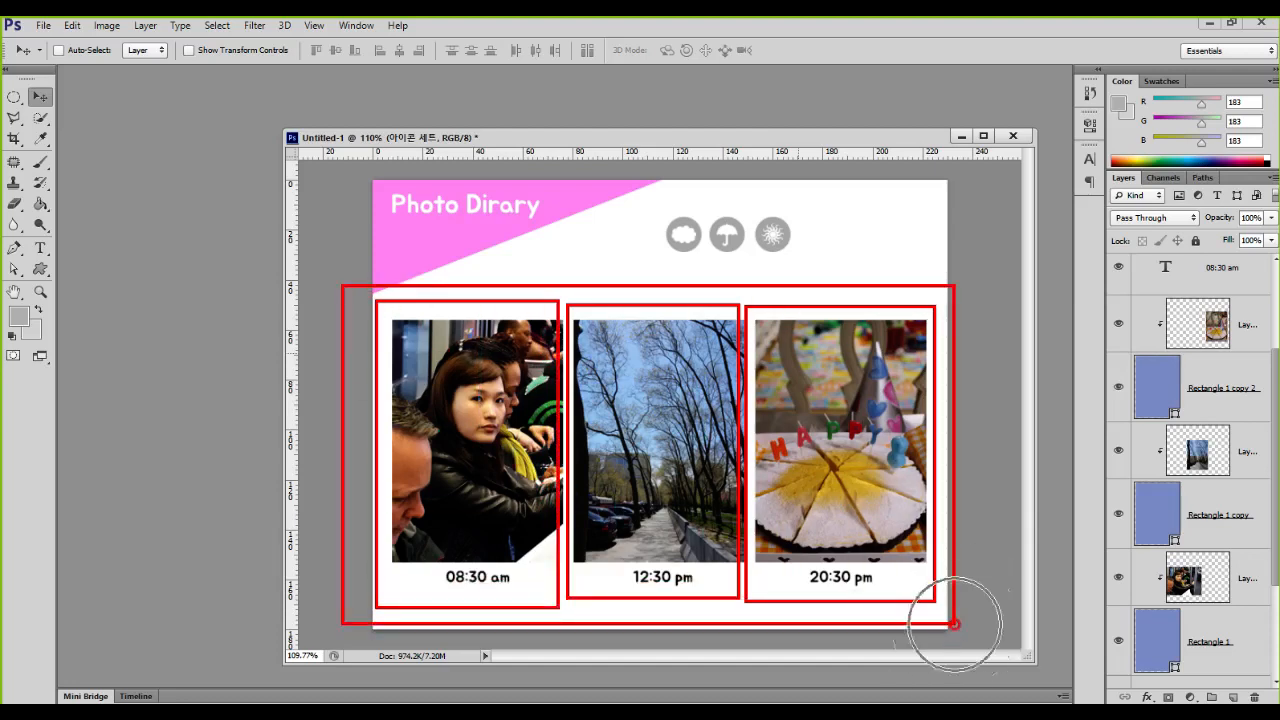
pyautogui.press('e')
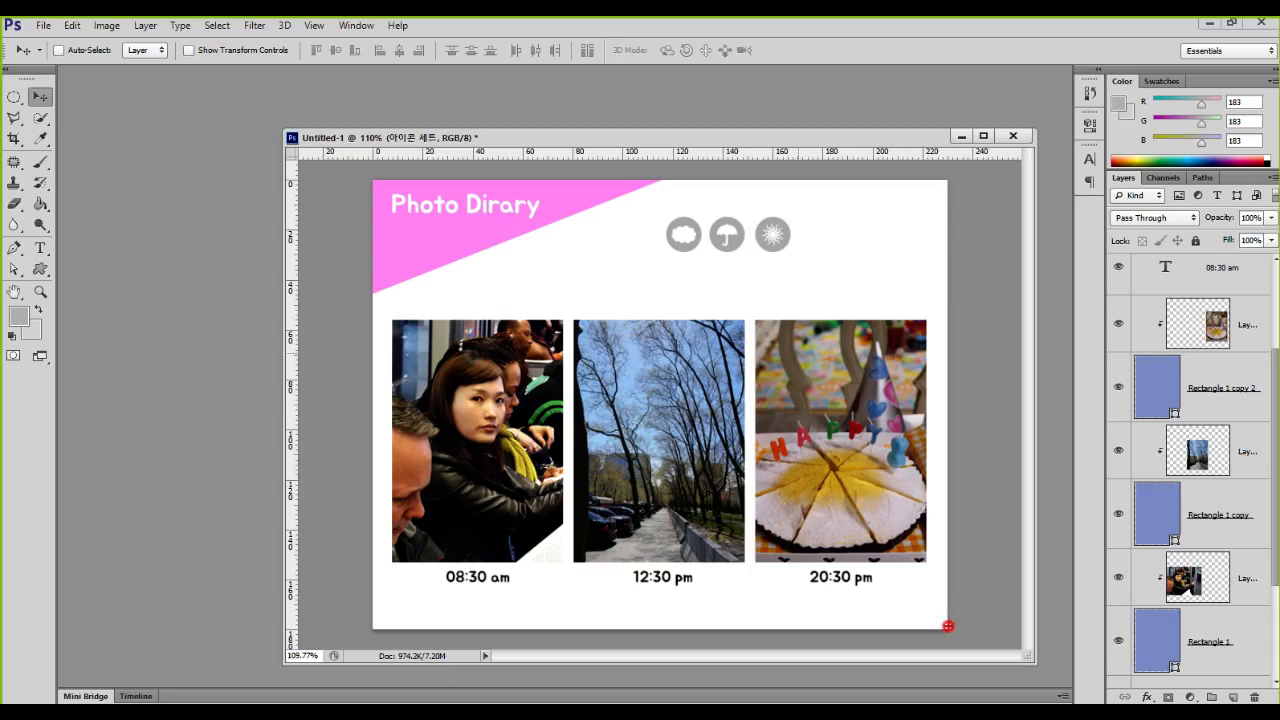
pyautogui.moveTo(365, 310)
pyautogui.mouseDown()
pyautogui.moveTo(606, 430)
pyautogui.moveTo(943, 565)
pyautogui.mouseUp()
pyautogui.moveTo(431, 568)
pyautogui.mouseDown()
pyautogui.moveTo(494, 591)
pyautogui.moveTo(888, 596)
pyautogui.mouseUp()
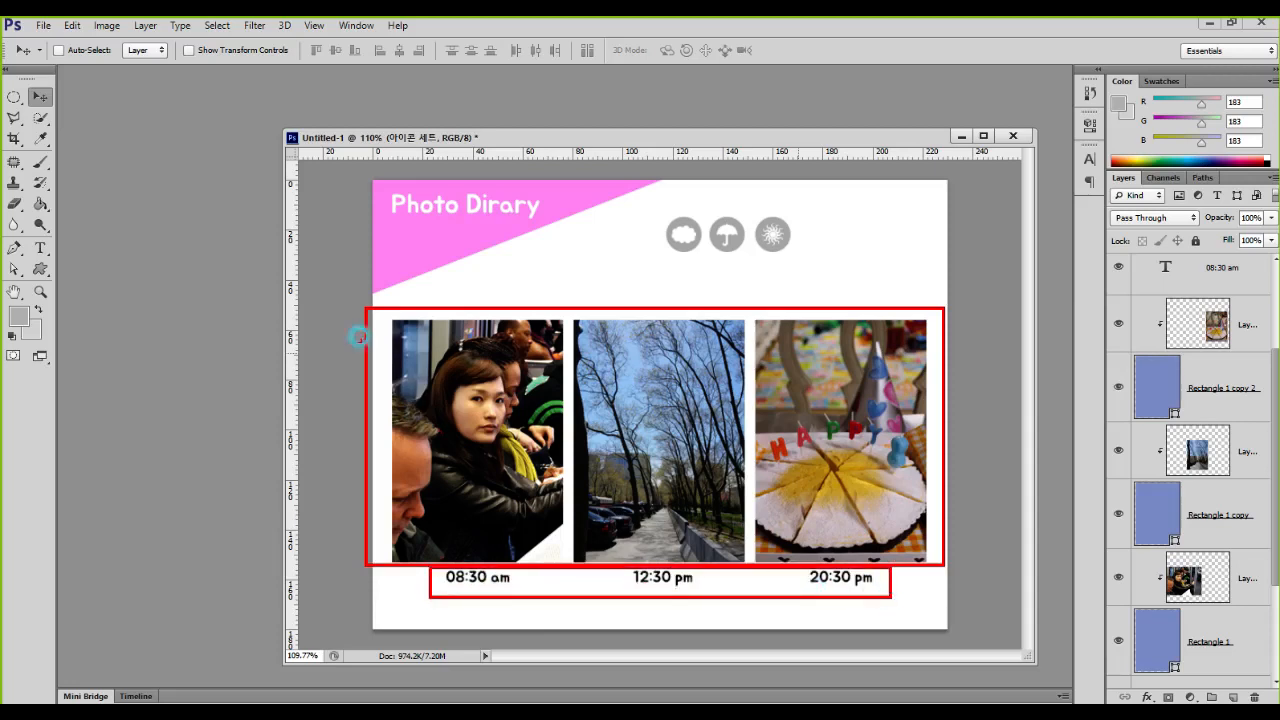
pyautogui.moveTo(337, 287)
pyautogui.mouseDown()
pyautogui.moveTo(810, 585)
pyautogui.moveTo(976, 613)
pyautogui.moveTo(958, 604)
pyautogui.mouseUp()
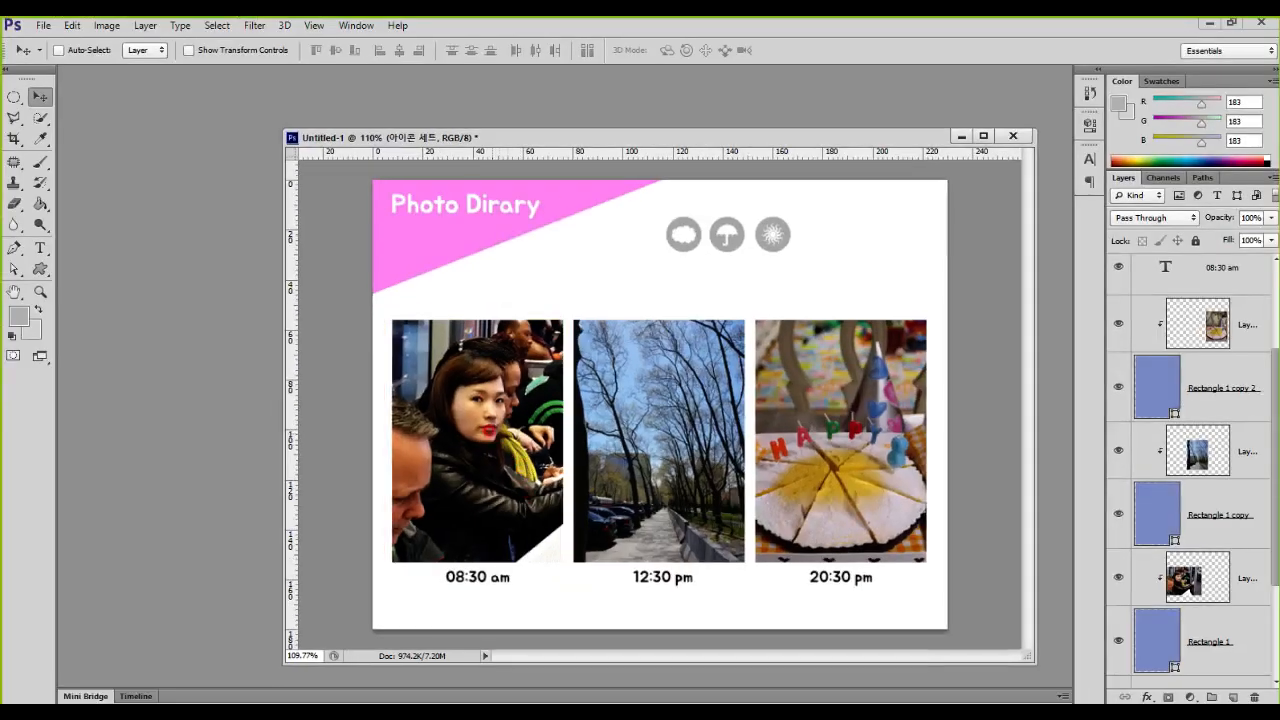
pyautogui.moveTo(481, 394)
pyautogui.mouseDown()
pyautogui.moveTo(472, 437)
pyautogui.moveTo(472, 400)
pyautogui.moveTo(530, 275)
pyautogui.moveTo(537, 304)
pyautogui.mouseUp()
pyautogui.moveTo(510, 575)
pyautogui.mouseDown()
pyautogui.moveTo(451, 591)
pyautogui.moveTo(515, 584)
pyautogui.moveTo(474, 544)
pyautogui.moveTo(484, 507)
pyautogui.mouseUp()
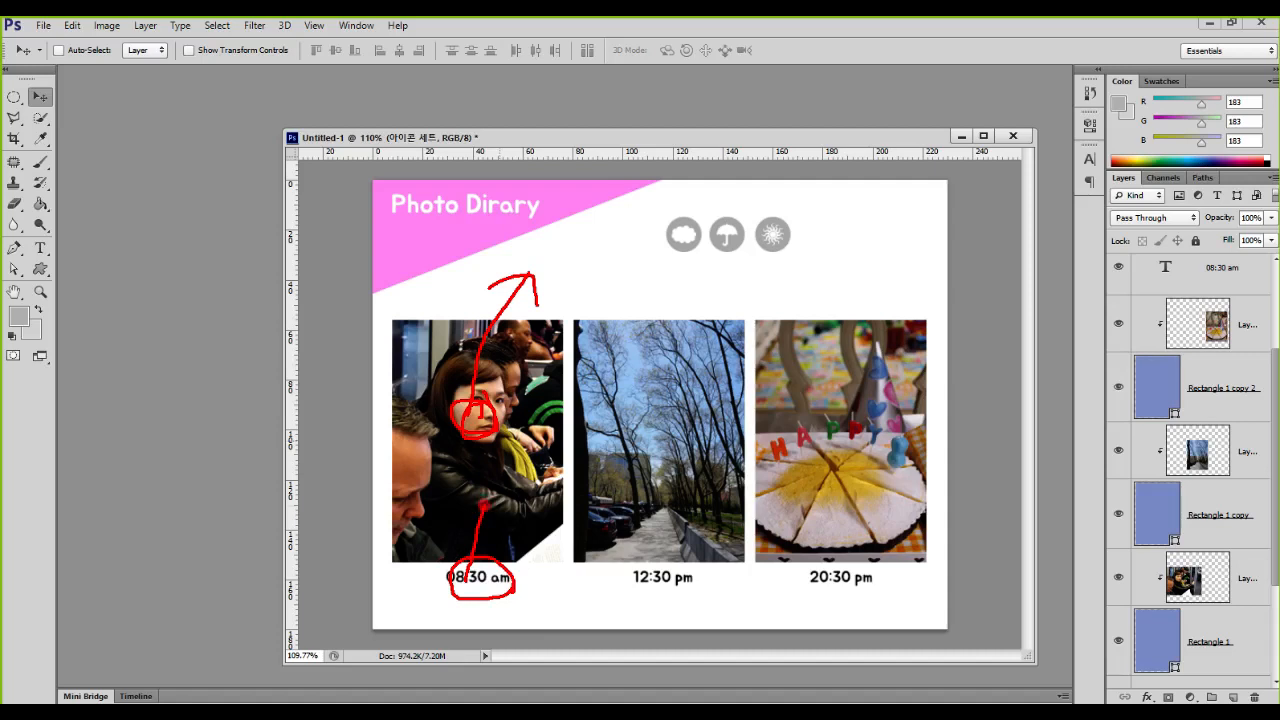
pyautogui.press('Escape')
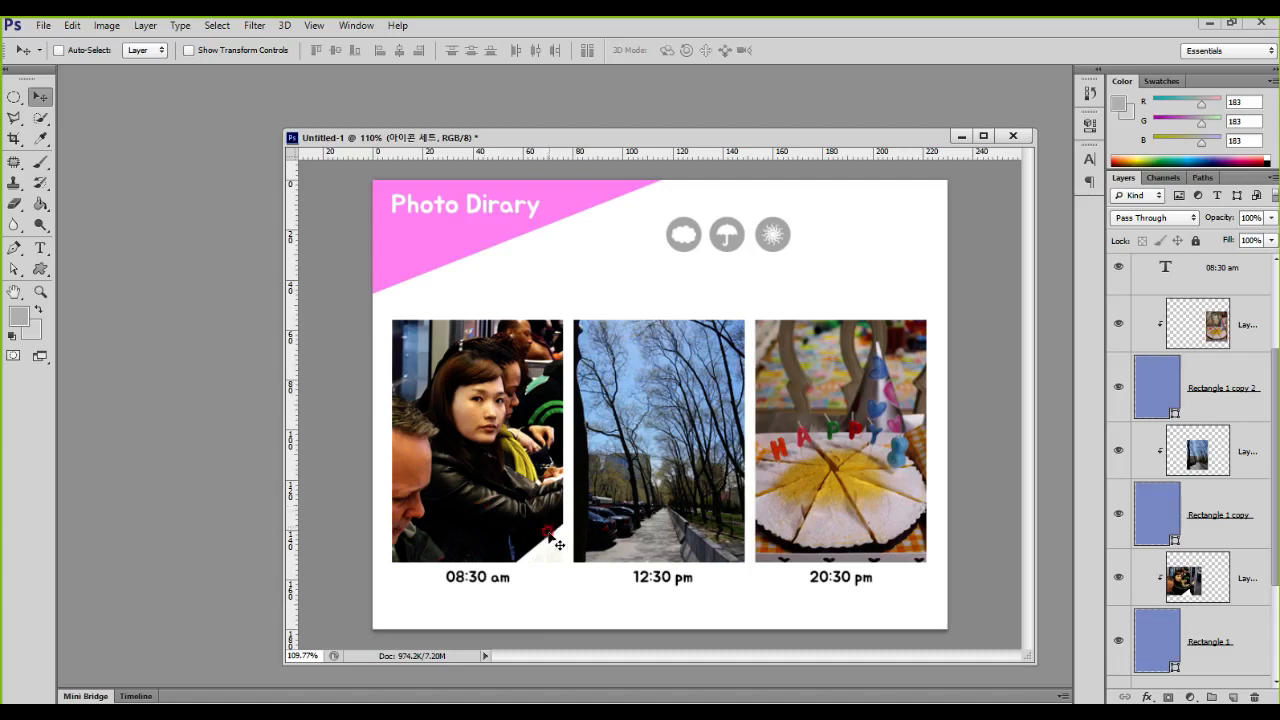
# Step: Move the 08:30 am text layer down the layer stack, directly above the clipped train passenger photo and its Rectangle 1 frame
pyautogui.scroll(1, 1215, 410)
pyautogui.hotkey('ctrl', '1')
pyautogui.click(1254, 268)
pyautogui.moveTo(1124, 255)
pyautogui.mouseDown()
pyautogui.moveTo(1212, 310)
pyautogui.moveTo(1272, 316)
pyautogui.mouseUp()
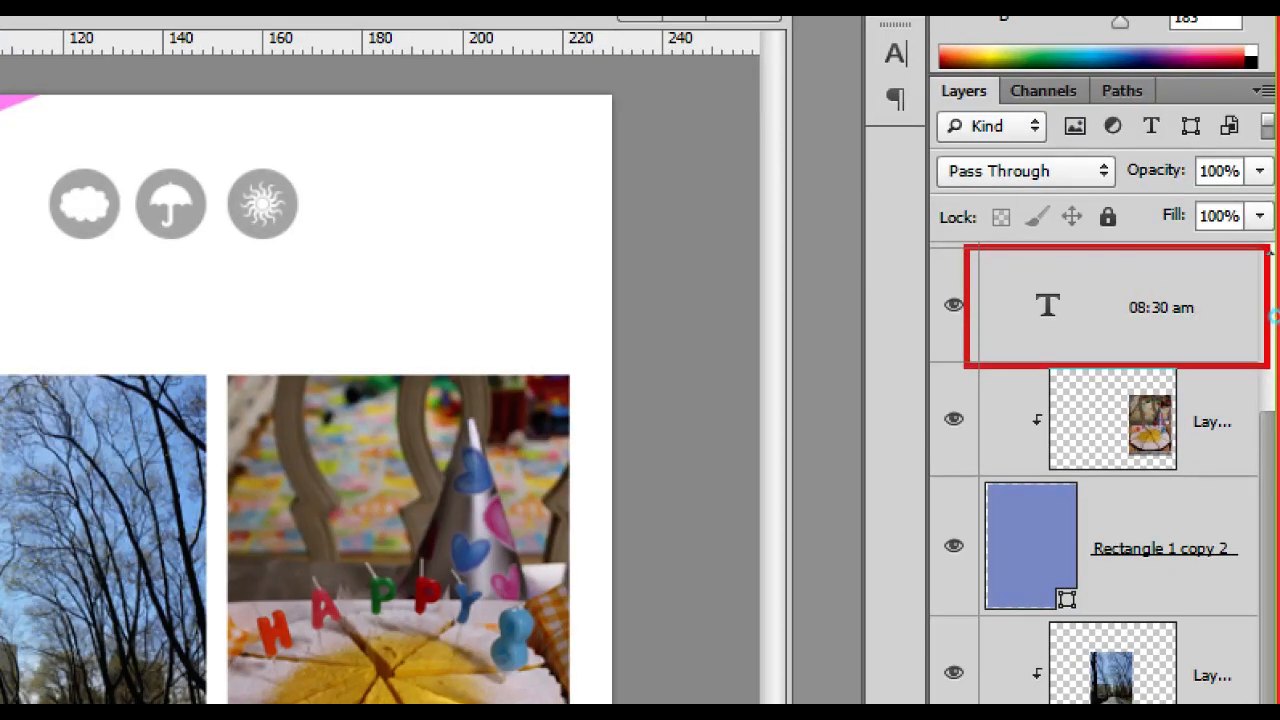
pyautogui.press('Escape')
pyautogui.moveTo(1165, 290); pyautogui.dragTo(1178, 565)
pyautogui.hotkey('ctrl', '1')
pyautogui.moveTo(957, 287)
pyautogui.mouseDown()
pyautogui.moveTo(1177, 623)
pyautogui.moveTo(1257, 657)
pyautogui.mouseUp()
pyautogui.moveTo(1055, 556); pyautogui.dragTo(1005, 592)
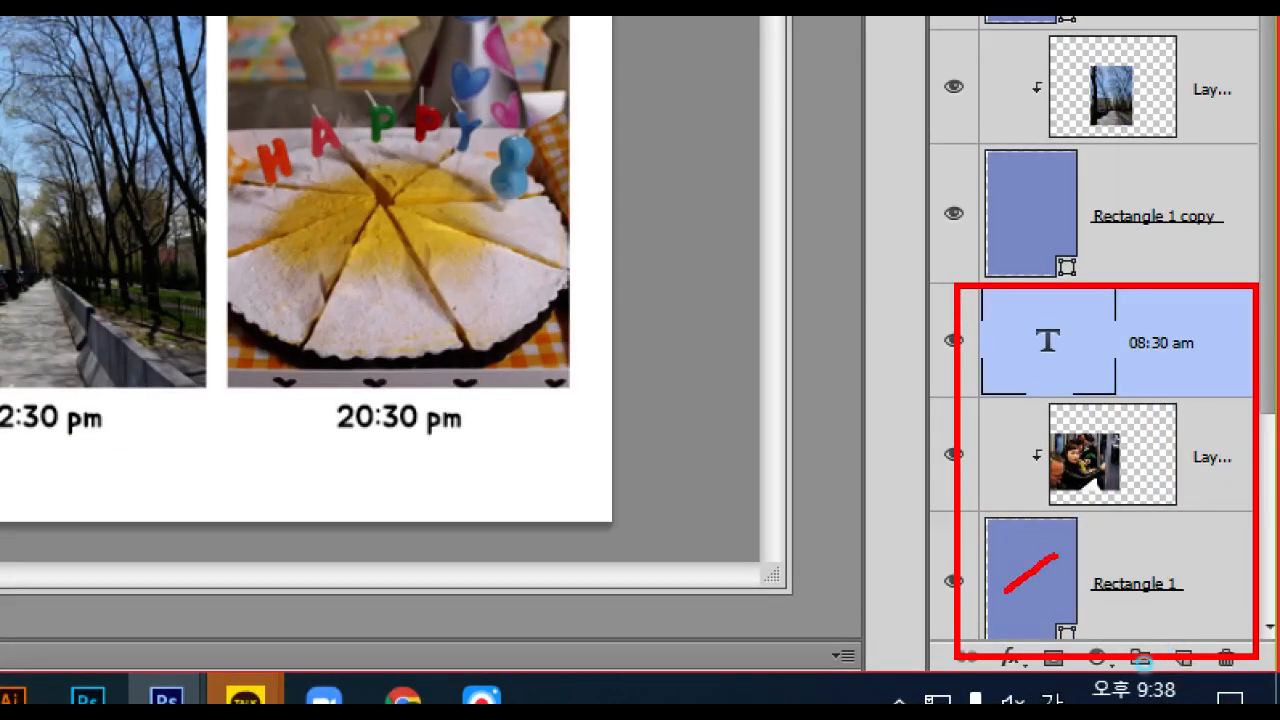
pyautogui.moveTo(1086, 490); pyautogui.dragTo(1108, 445)
pyautogui.moveTo(1087, 363)
pyautogui.mouseDown()
pyautogui.moveTo(1042, 310)
pyautogui.moveTo(1093, 358)
pyautogui.mouseUp()
pyautogui.press('Escape')
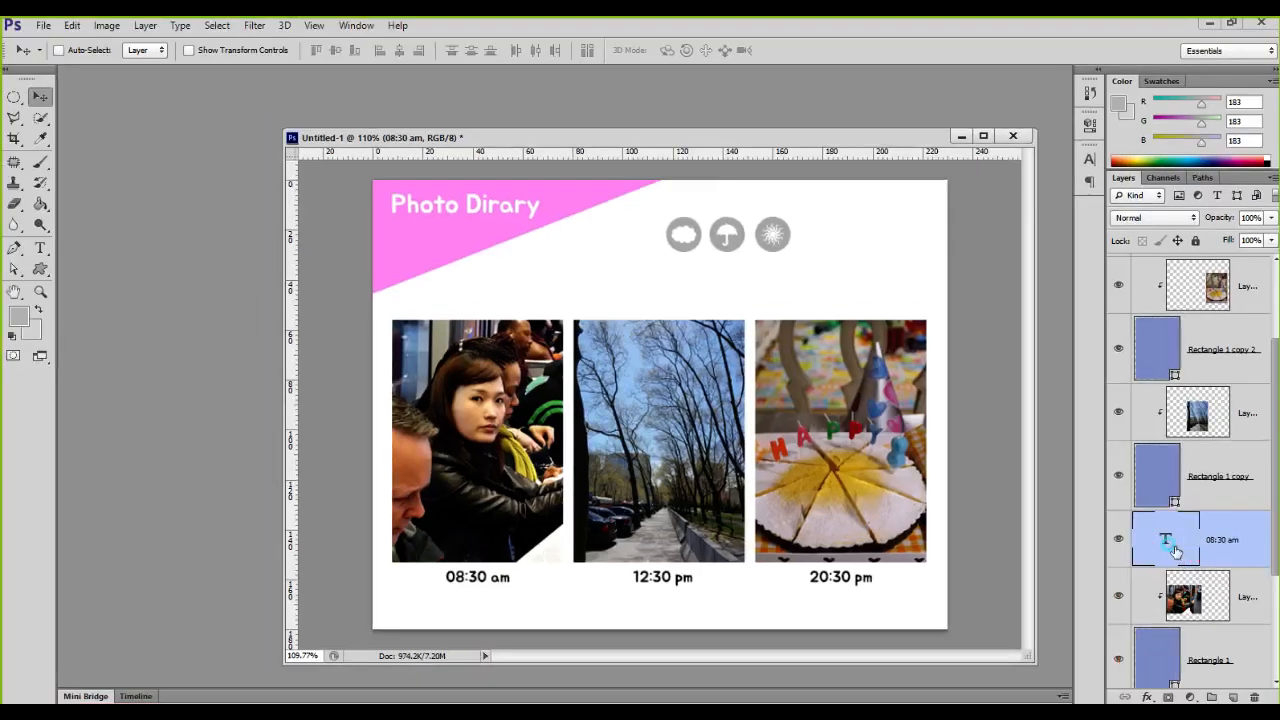
# Step: Group the 08:30 am text with its photo and Rectangle 1 layers and name the group 1번째 이미지
pyautogui.keyDown('shift'); pyautogui.click(1178, 655); pyautogui.keyUp('shift')
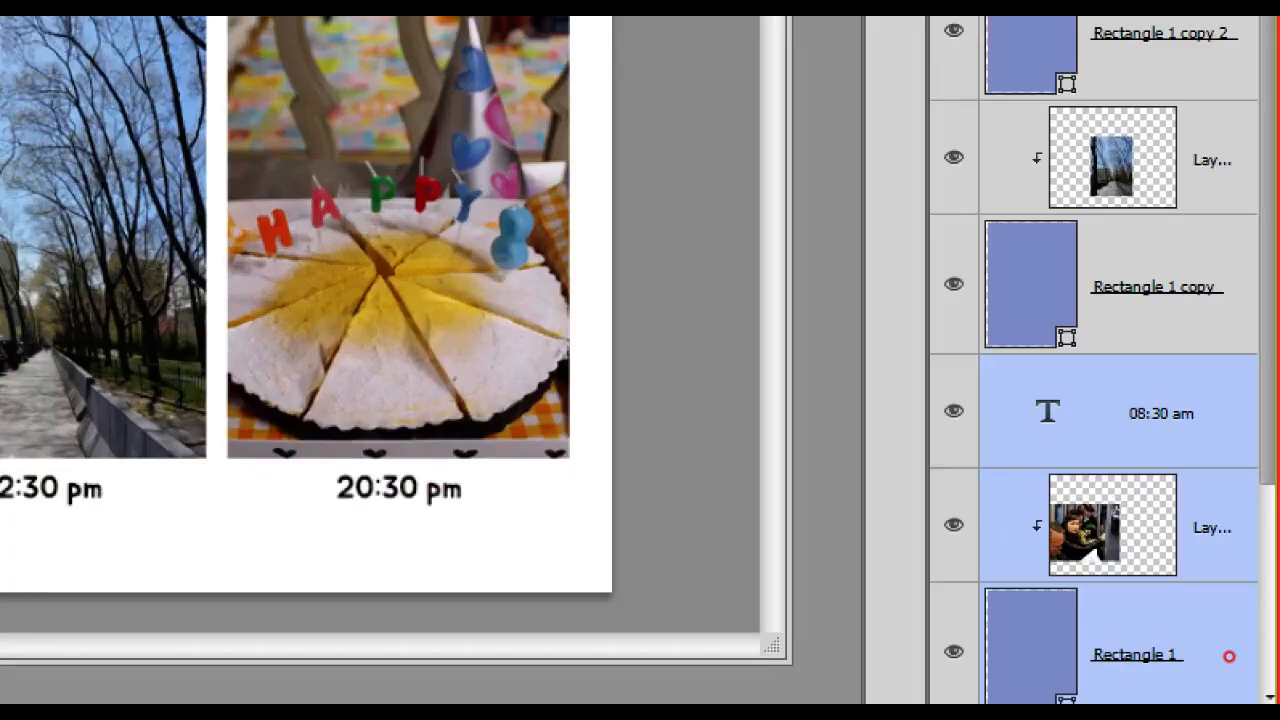
pyautogui.hotkey('ctrl', 'g')
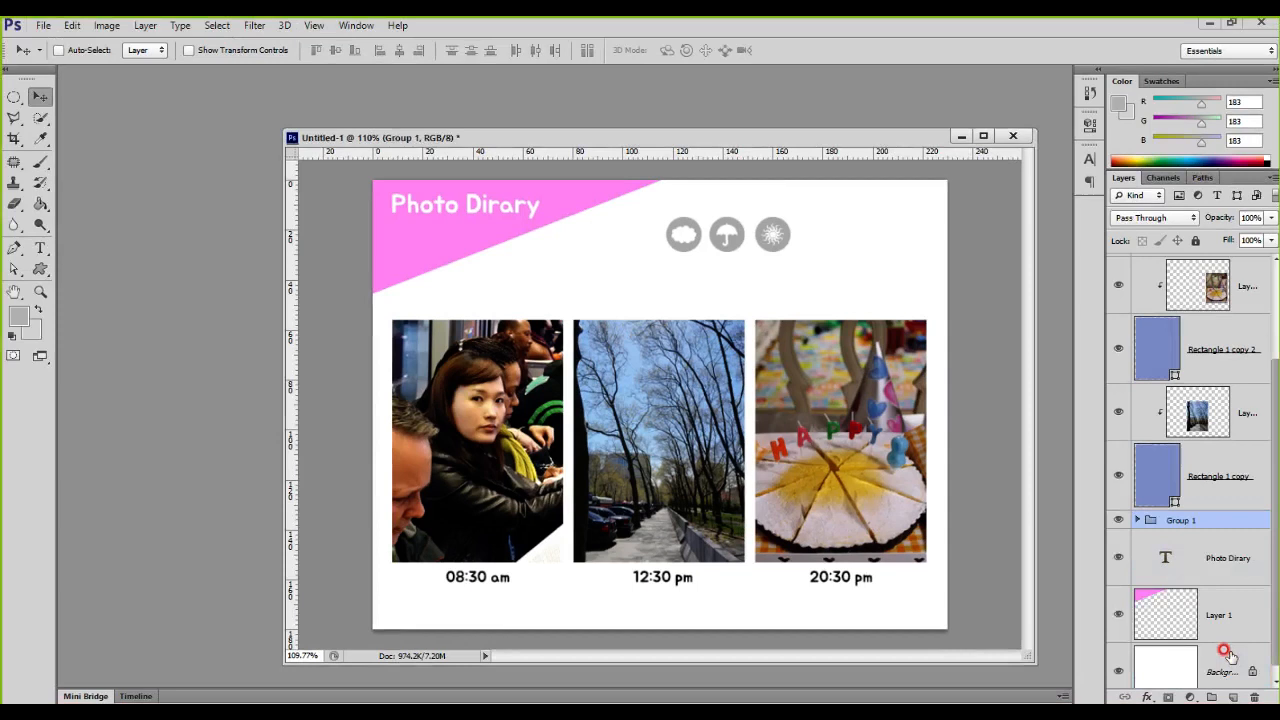
pyautogui.doubleClick(1180, 519)
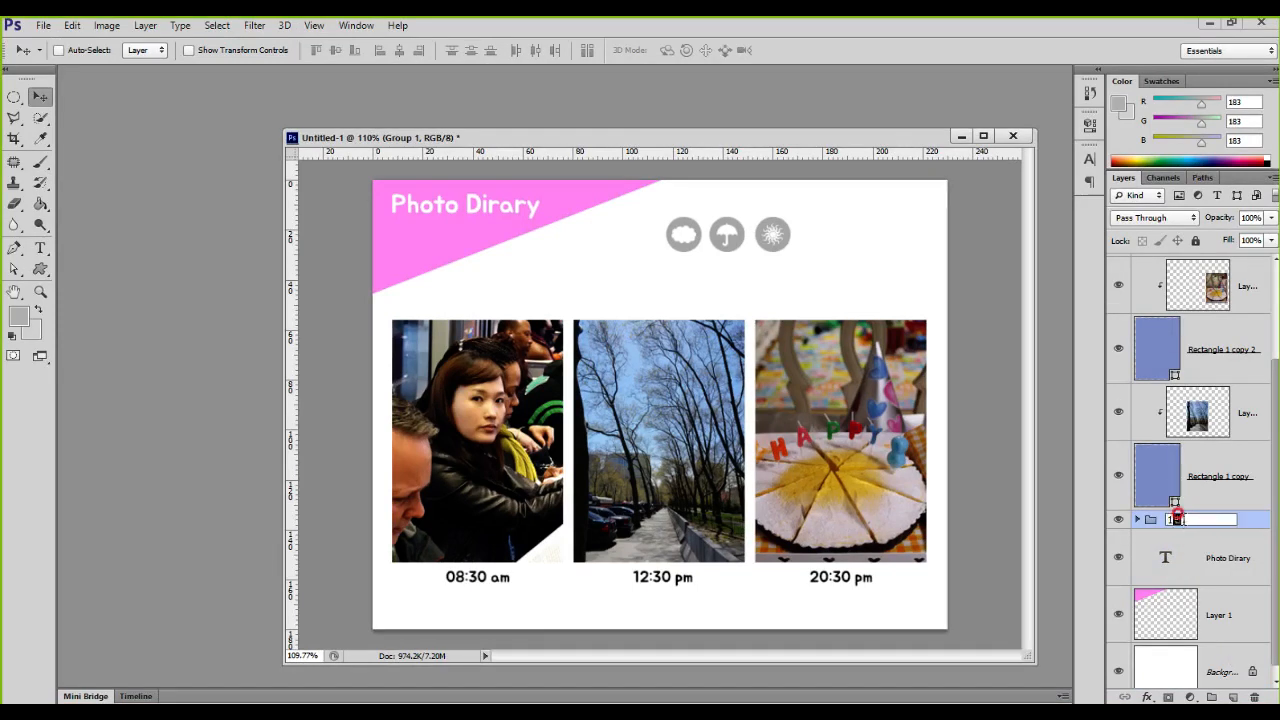
pyautogui.write('1')
pyautogui.rightClick(1180, 519)
pyautogui.click(1180, 519)
pyautogui.write('번째 이미지')
pyautogui.press('Return')
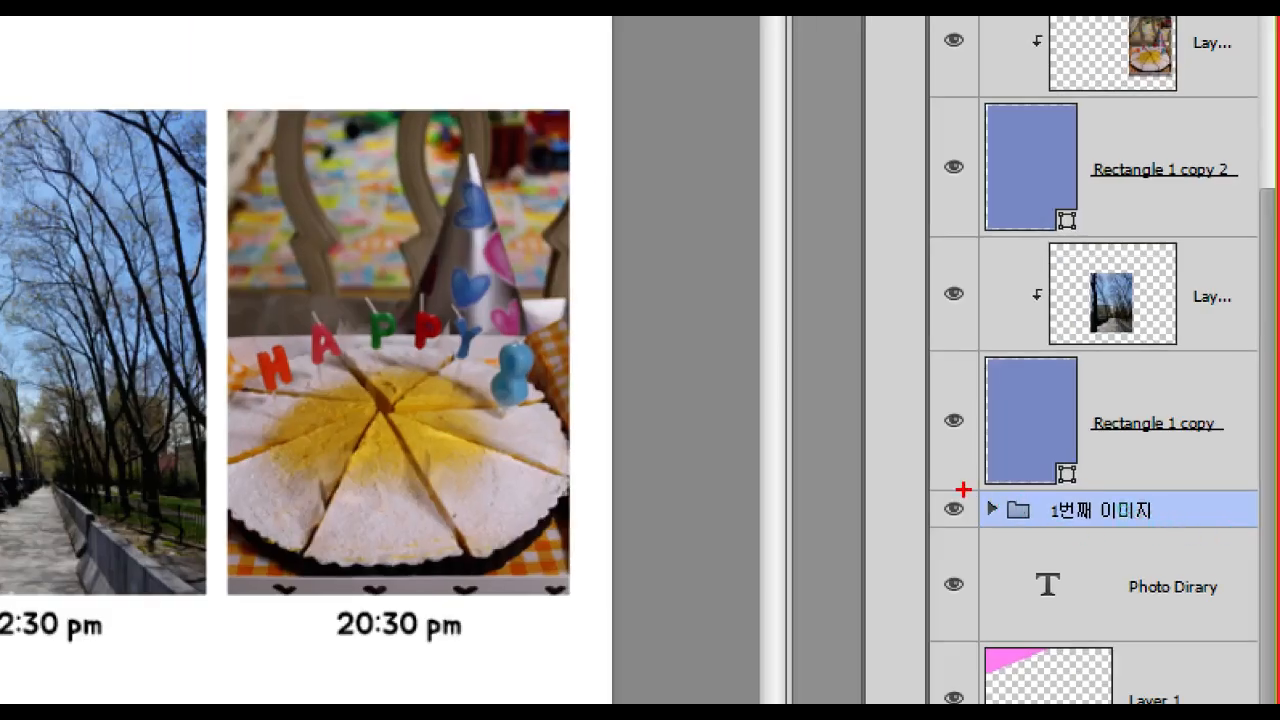
# Step: Move the 12:30 pm text layer directly above the clipped tree-lined path photo and its Rectangle 1 copy frame
pyautogui.moveTo(963, 489); pyautogui.dragTo(1169, 538)
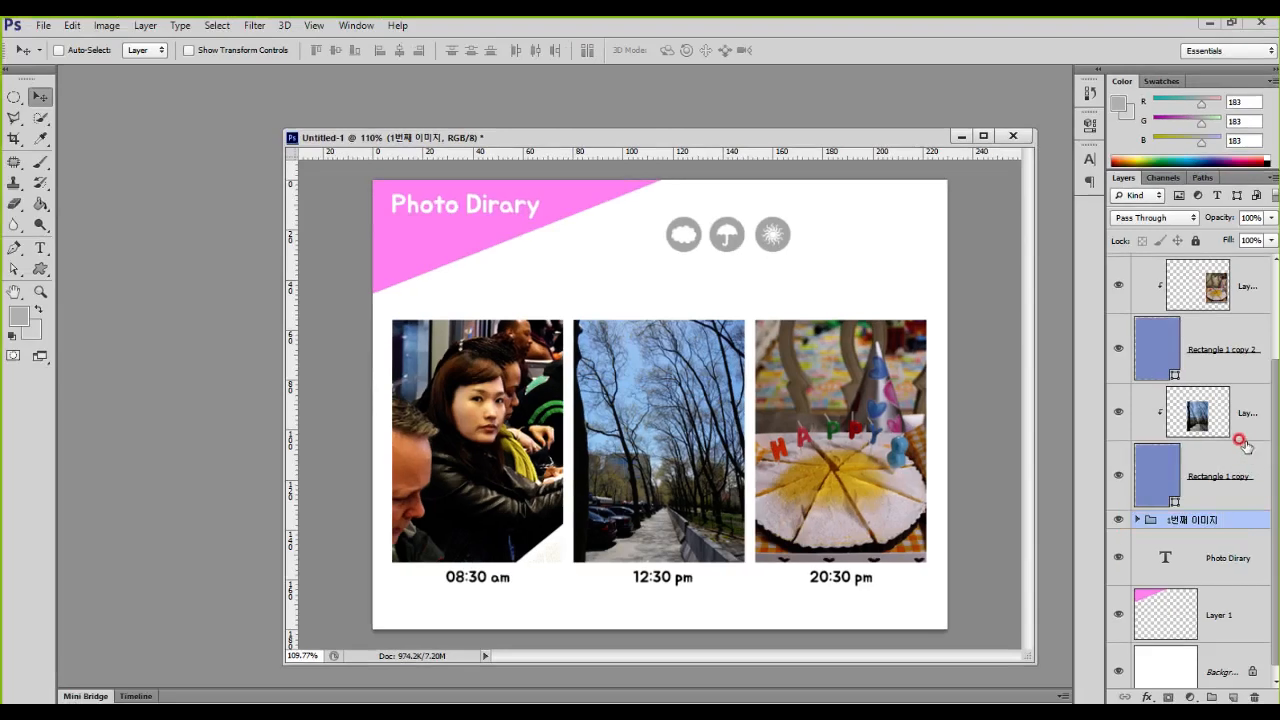
pyautogui.scroll(2, 1240, 445)
pyautogui.moveTo(1204, 297)
pyautogui.mouseDown()
pyautogui.moveTo(1224, 436)
pyautogui.moveTo(1243, 433)
pyautogui.mouseUp()
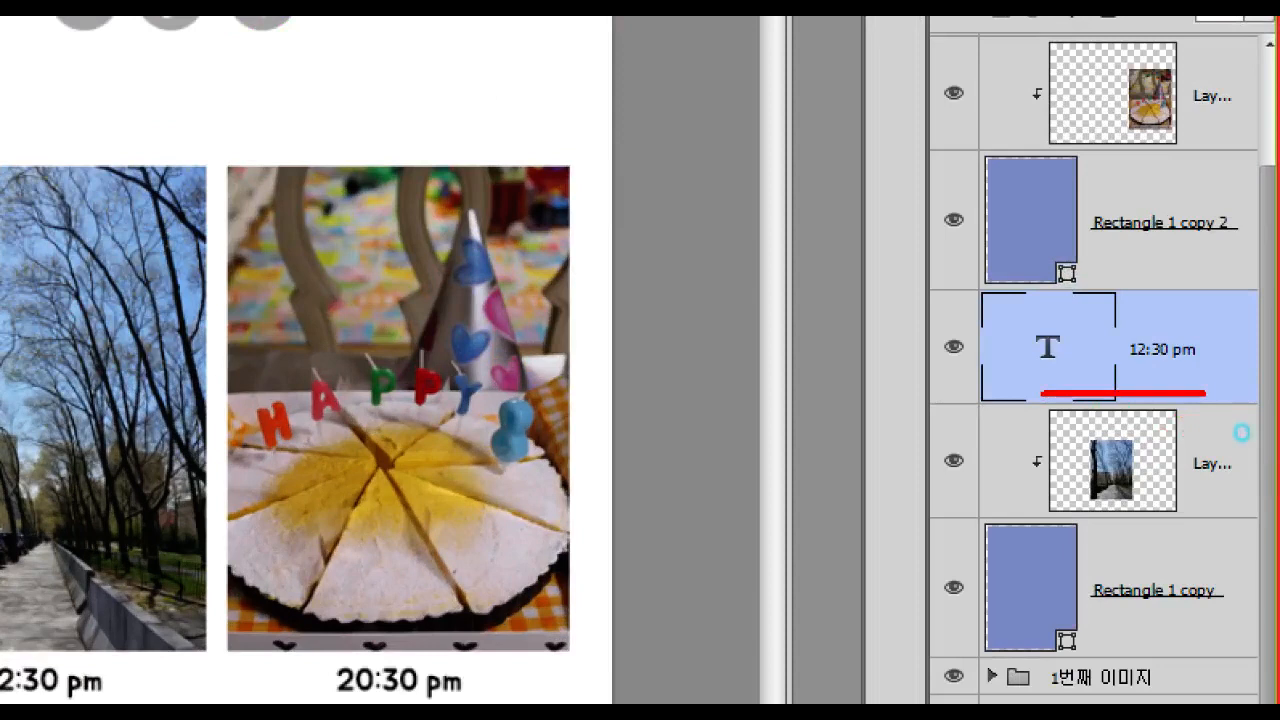
pyautogui.moveTo(1160, 487)
pyautogui.mouseDown()
pyautogui.moveTo(1132, 492)
pyautogui.moveTo(1186, 454)
pyautogui.mouseUp()
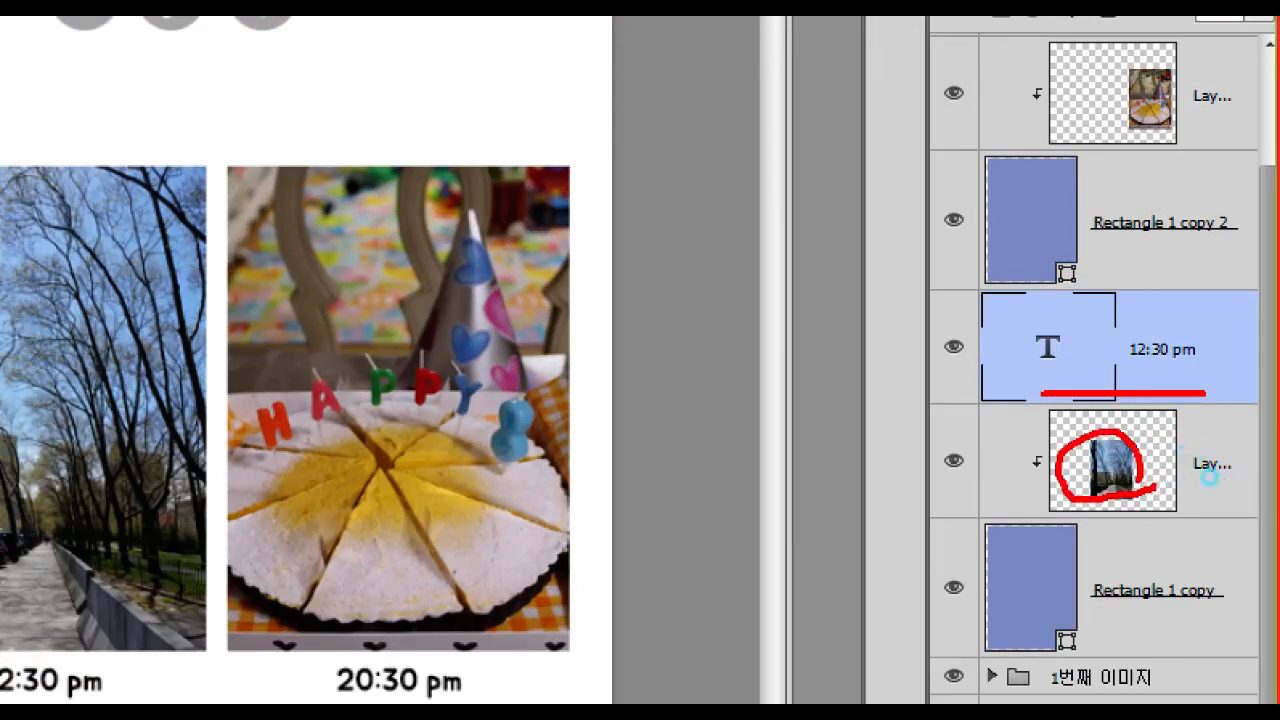
pyautogui.moveTo(962, 528); pyautogui.dragTo(1085, 686)
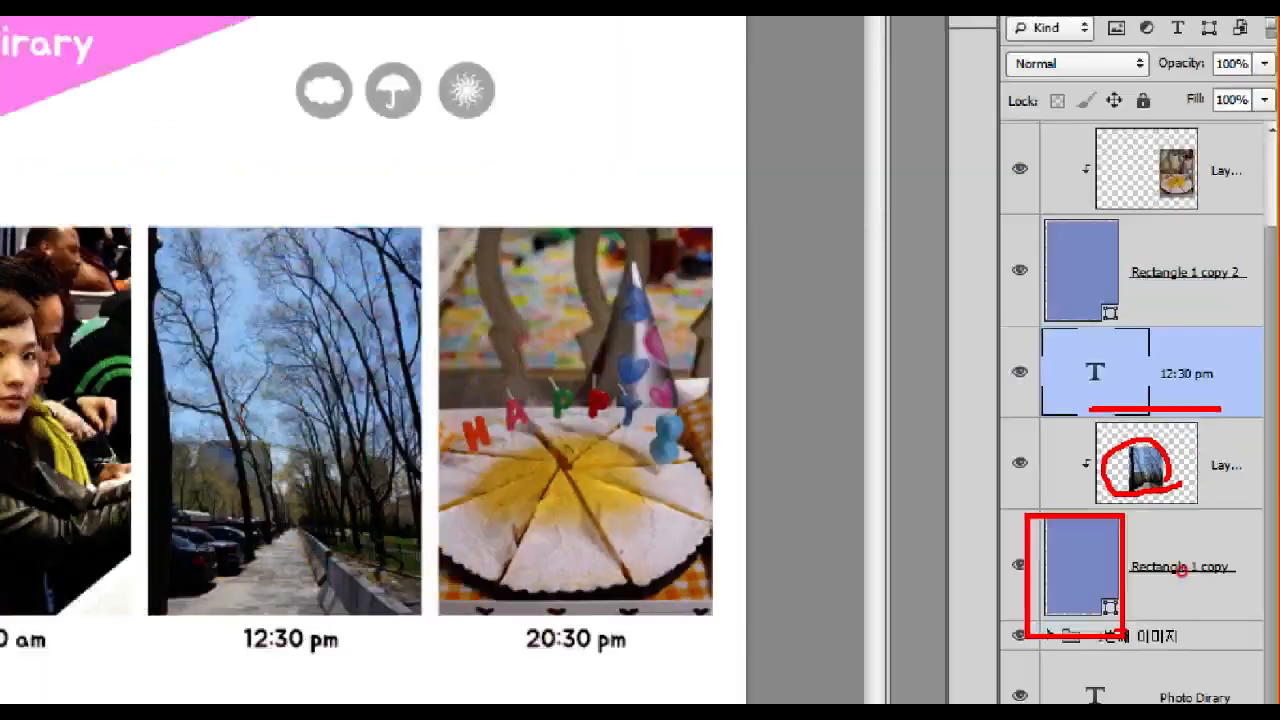
# Step: Group the 12:30 pm text with its photo and Rectangle 1 copy layers and name the group 2번째 이미지
pyautogui.keyDown('shift'); pyautogui.click(1232, 518); pyautogui.keyUp('shift')
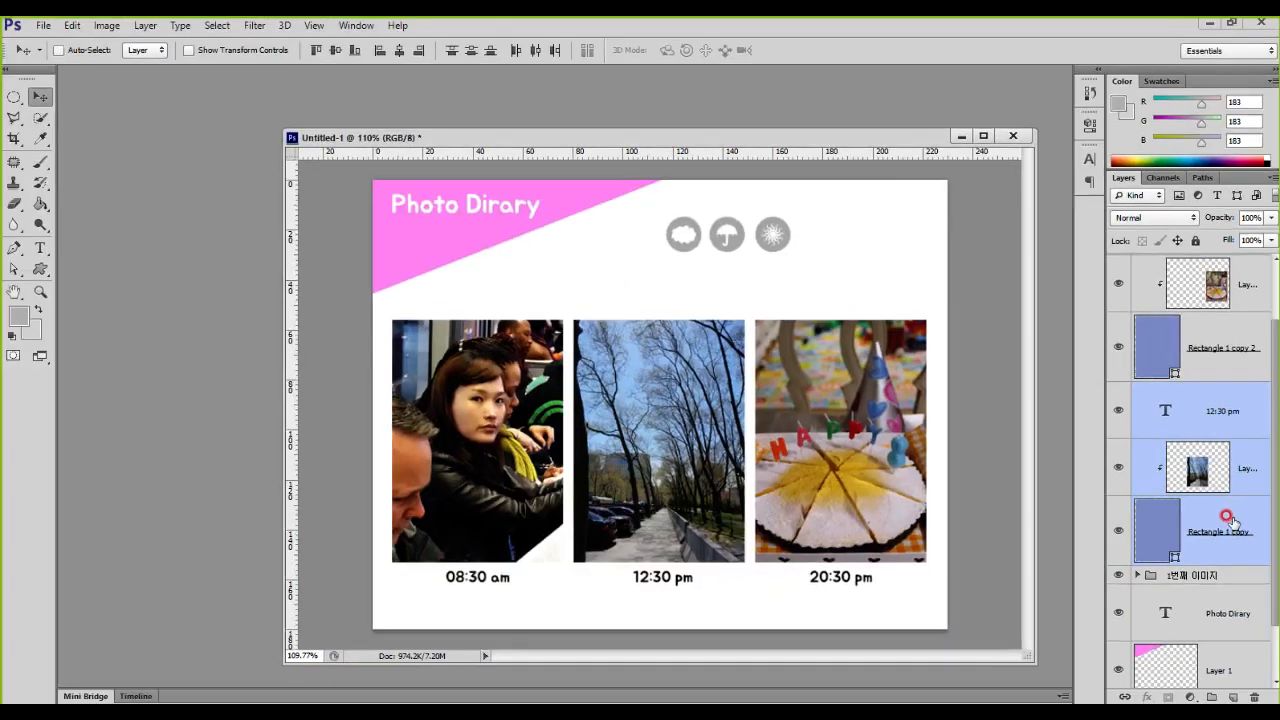
pyautogui.hotkey('ctrl', 'g')
pyautogui.doubleClick(1179, 465)
pyautogui.write('2번')
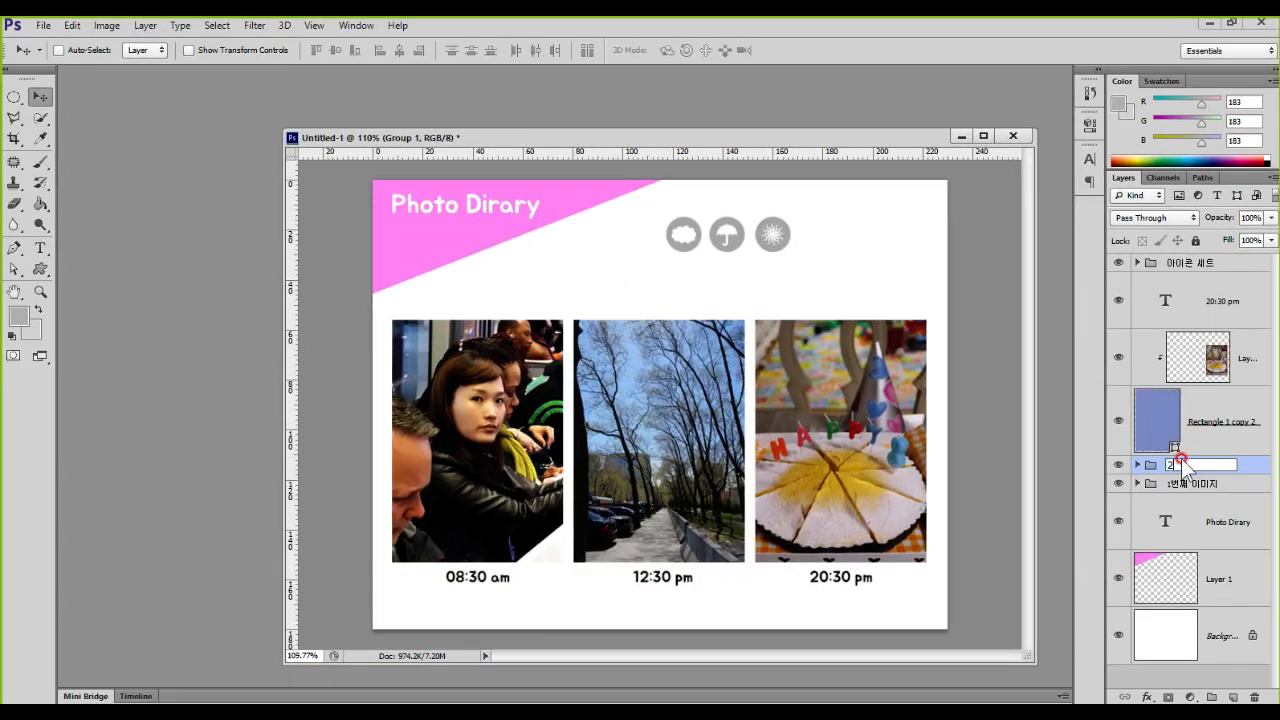
pyautogui.write('째 이미지')
pyautogui.press('Return')
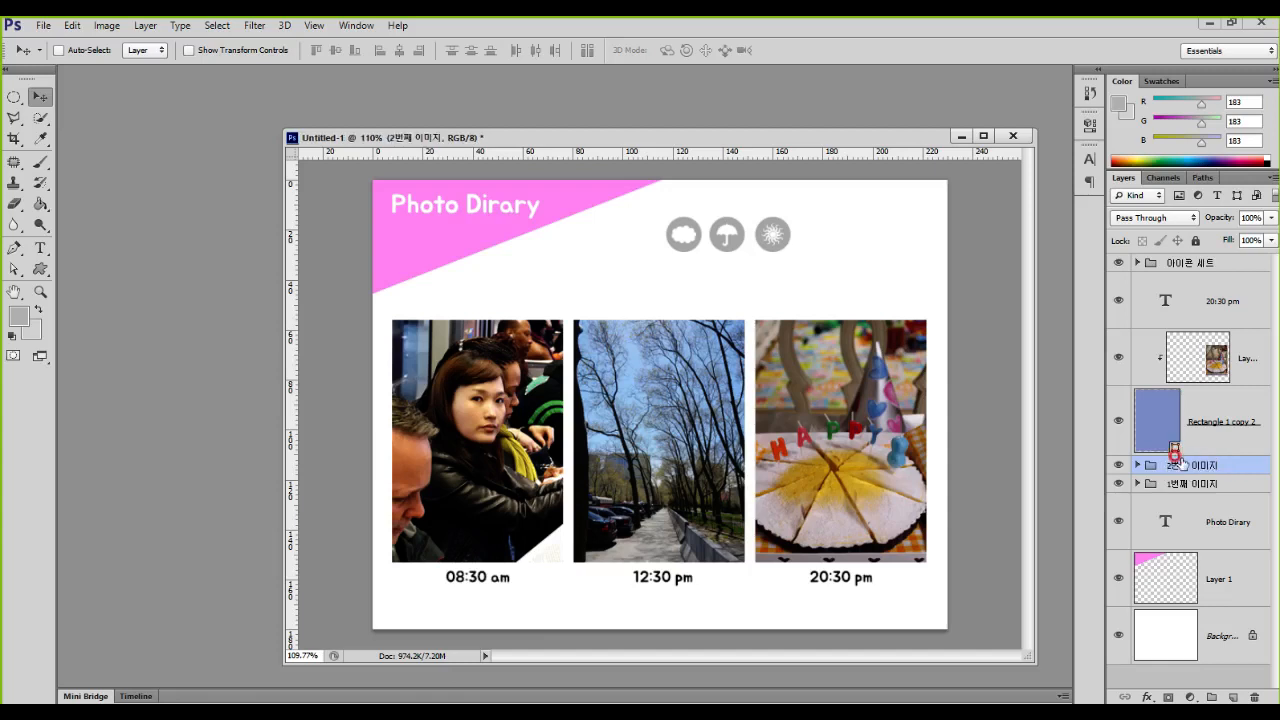
# Step: Group the 20:30 pm text with the cake photo and Rectangle 1 copy 2 layers and name the group 3번째 이미지
pyautogui.click(1200, 305)
pyautogui.keyDown('shift'); pyautogui.click(1205, 405); pyautogui.keyUp('shift')
pyautogui.hotkey('ctrl', 'g')
pyautogui.doubleClick(1184, 281)
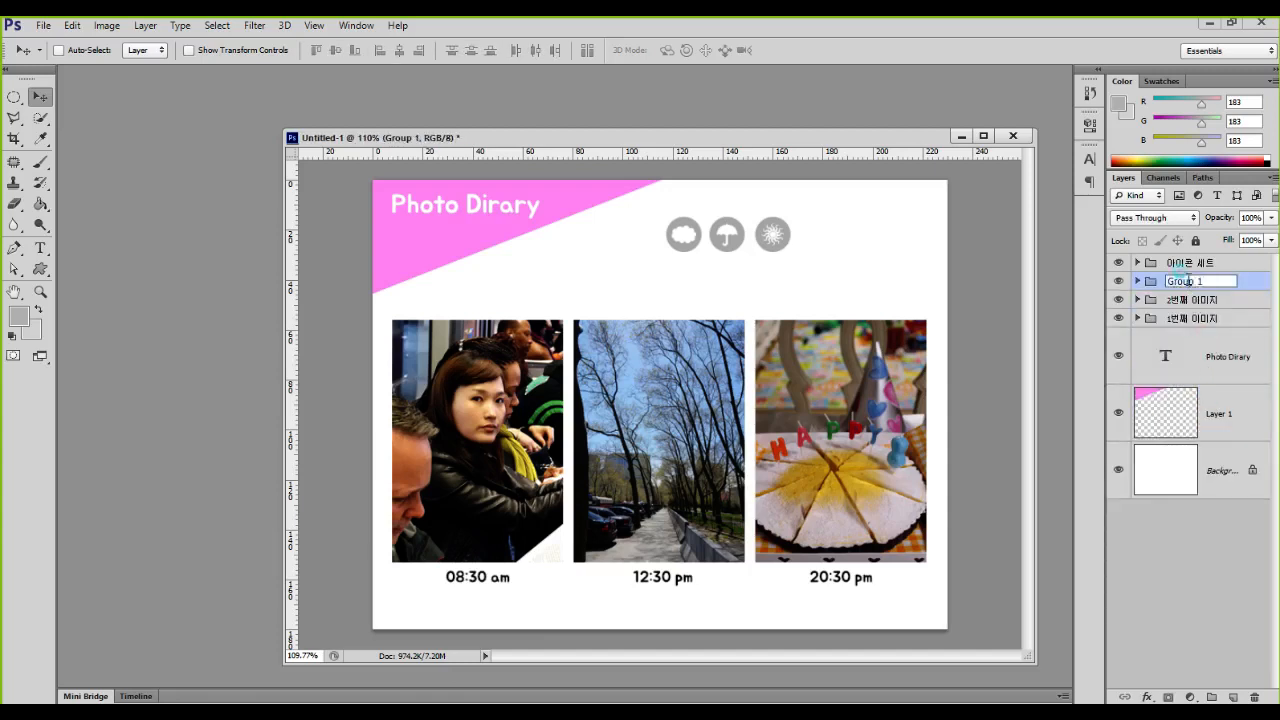
pyautogui.write('3번째 이미지')
pyautogui.press('Return')
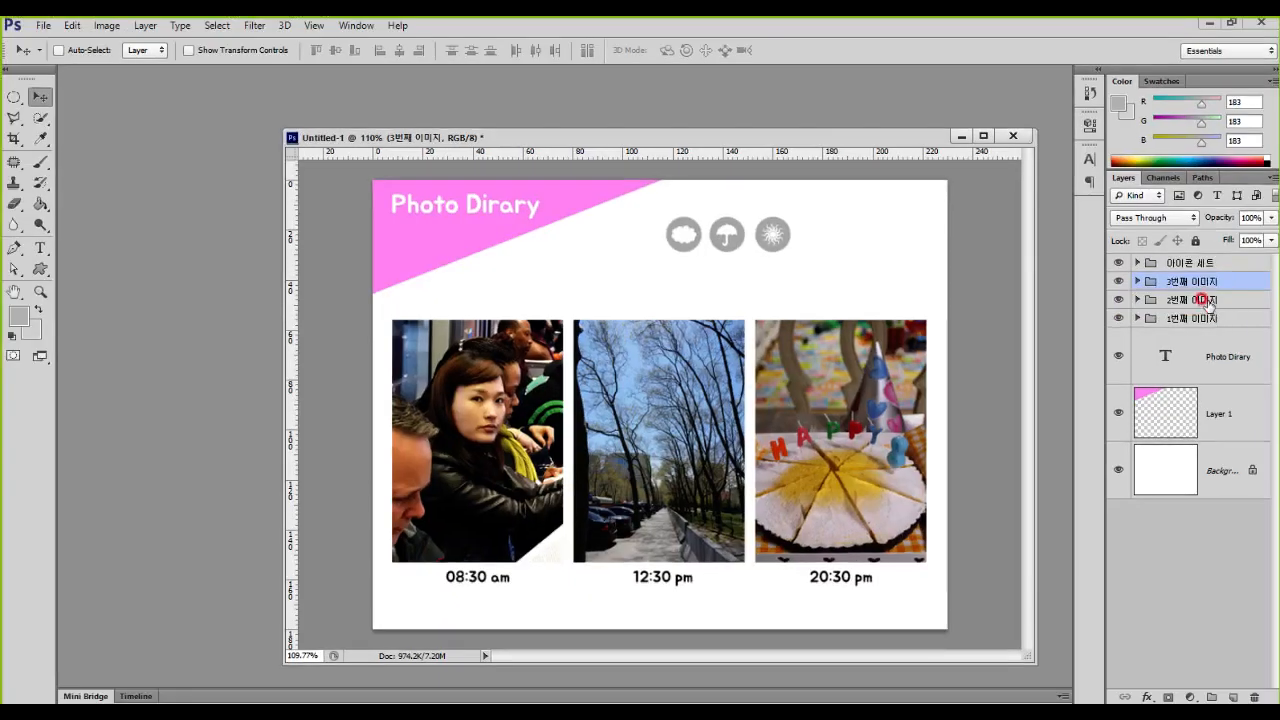
# Step: Try moving the 2번째 이미지 group across the page and undo the move
pyautogui.click(1205, 300)
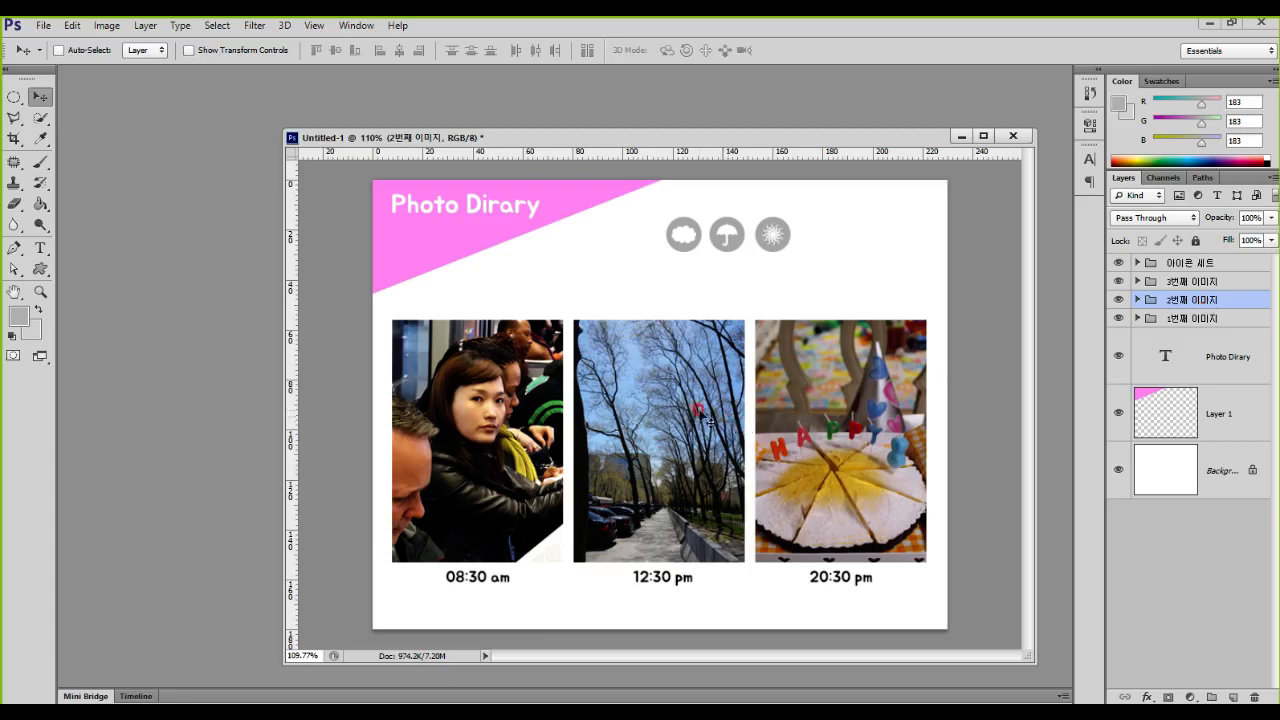
pyautogui.moveTo(665, 440)
pyautogui.mouseDown()
pyautogui.moveTo(630, 405)
pyautogui.moveTo(658, 449)
pyautogui.moveTo(704, 397)
pyautogui.moveTo(658, 463)
pyautogui.moveTo(677, 422)
pyautogui.moveTo(682, 431)
pyautogui.mouseUp()
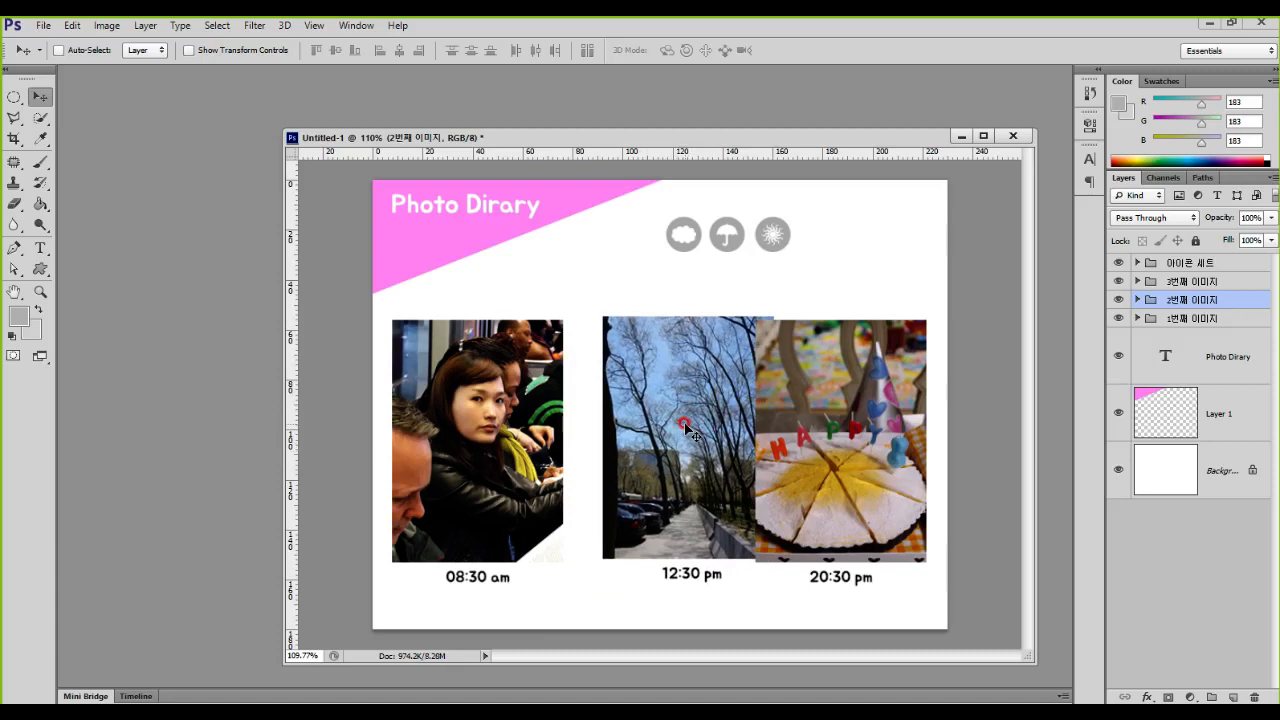
pyautogui.hotkey('ctrl', 'z')
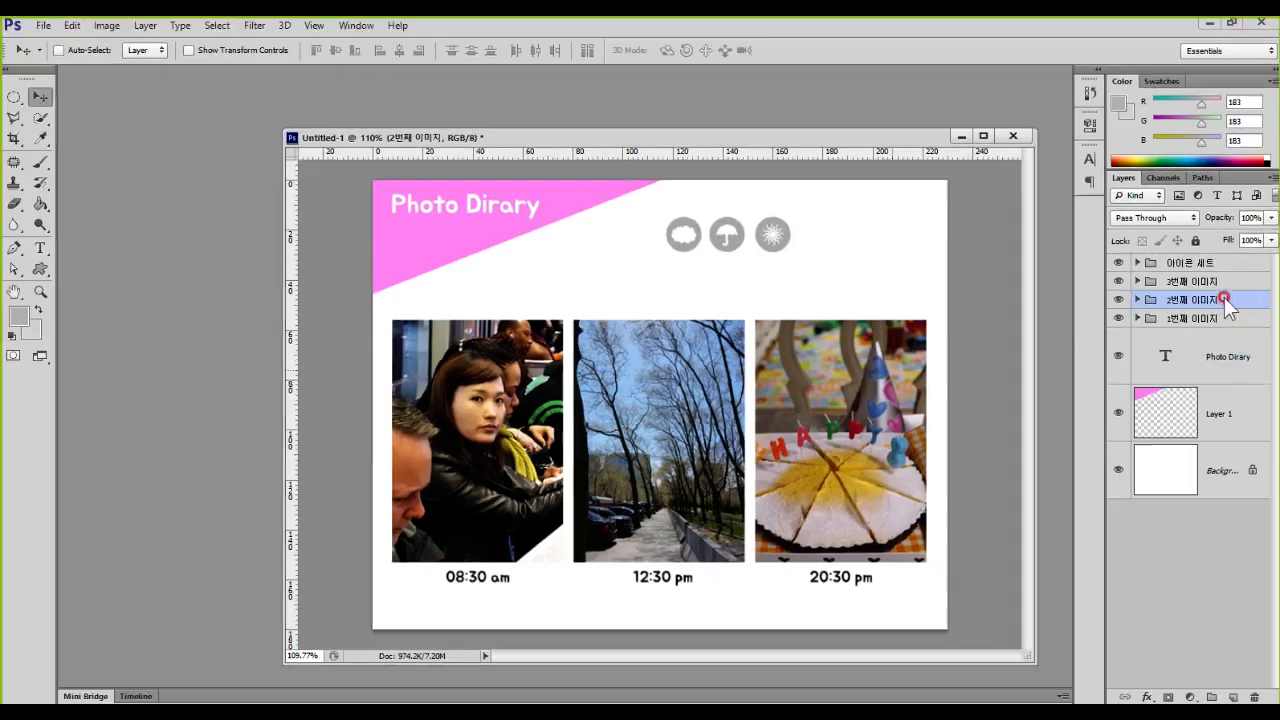
# Step: Combine the 1번째, 2번째 and 3번째 이미지 groups into one parent group named 이미지 세트
pyautogui.keyDown('ctrl'); pyautogui.click(1205, 281); pyautogui.keyUp('ctrl')
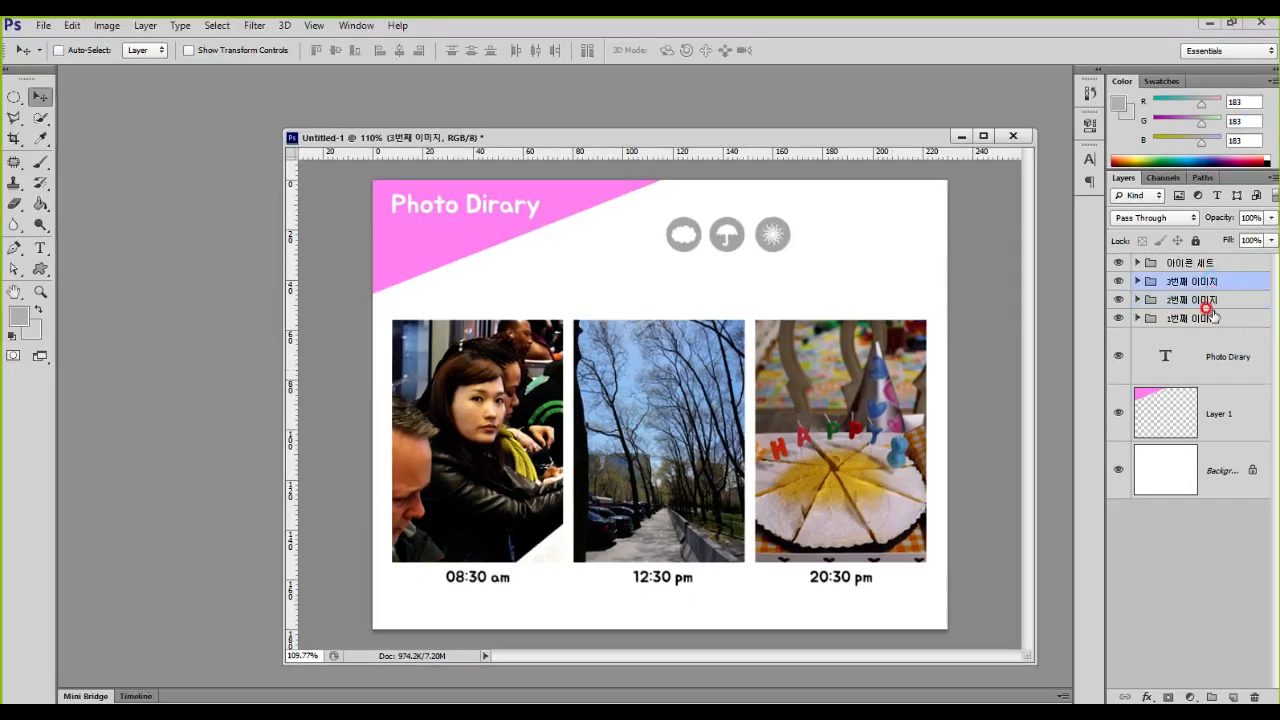
pyautogui.keyDown('ctrl'); pyautogui.click(1205, 318); pyautogui.keyUp('ctrl')
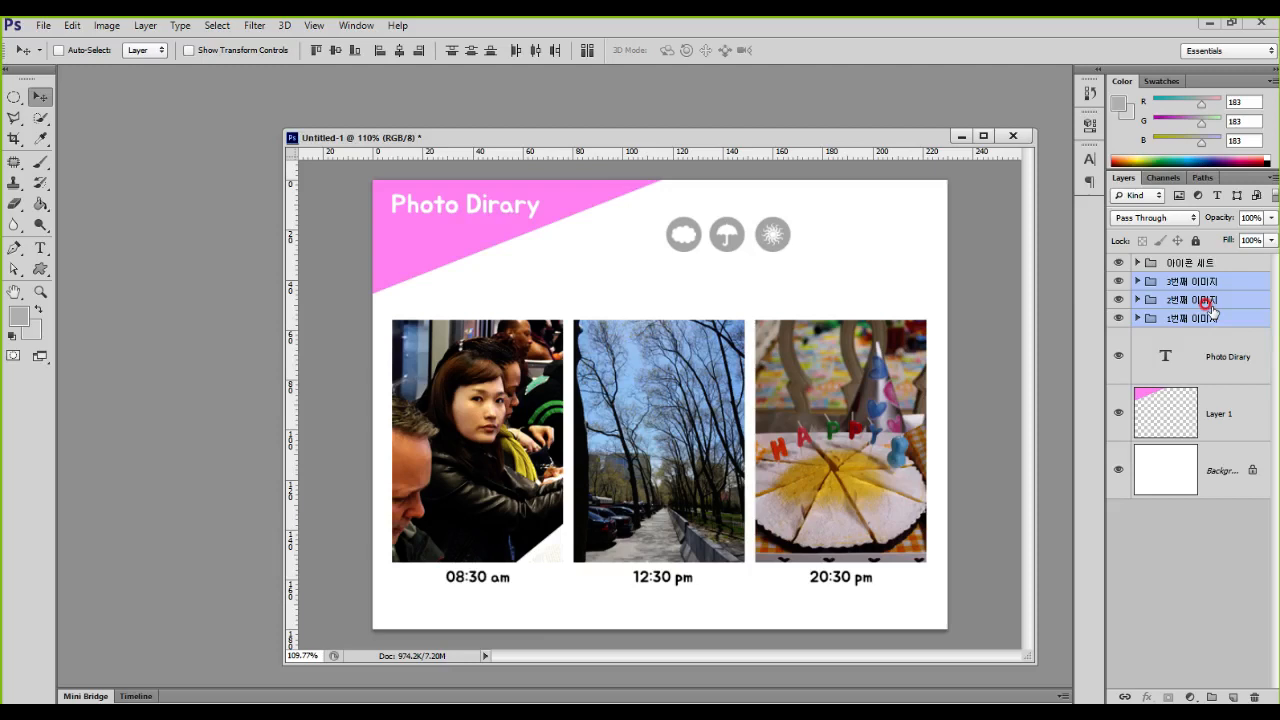
pyautogui.hotkey('ctrl', 'g')
pyautogui.doubleClick(1185, 281)
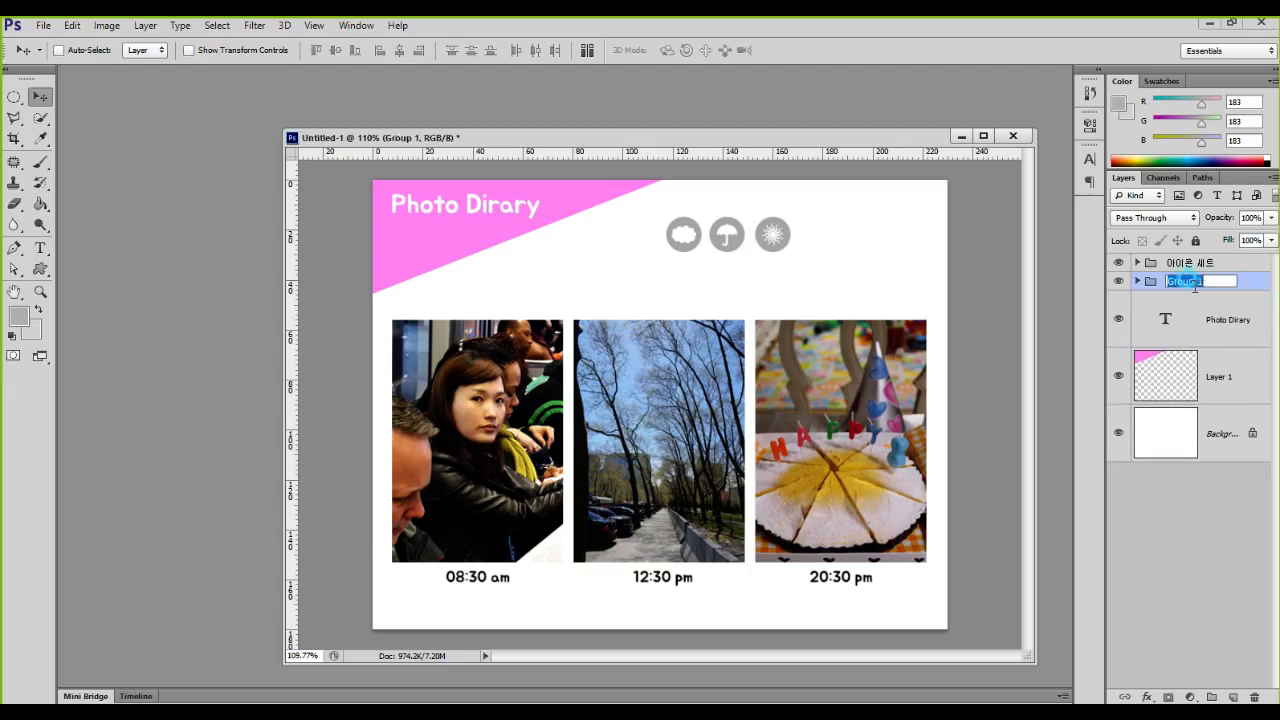
pyautogui.write('이미지 세트')
pyautogui.press('Return')
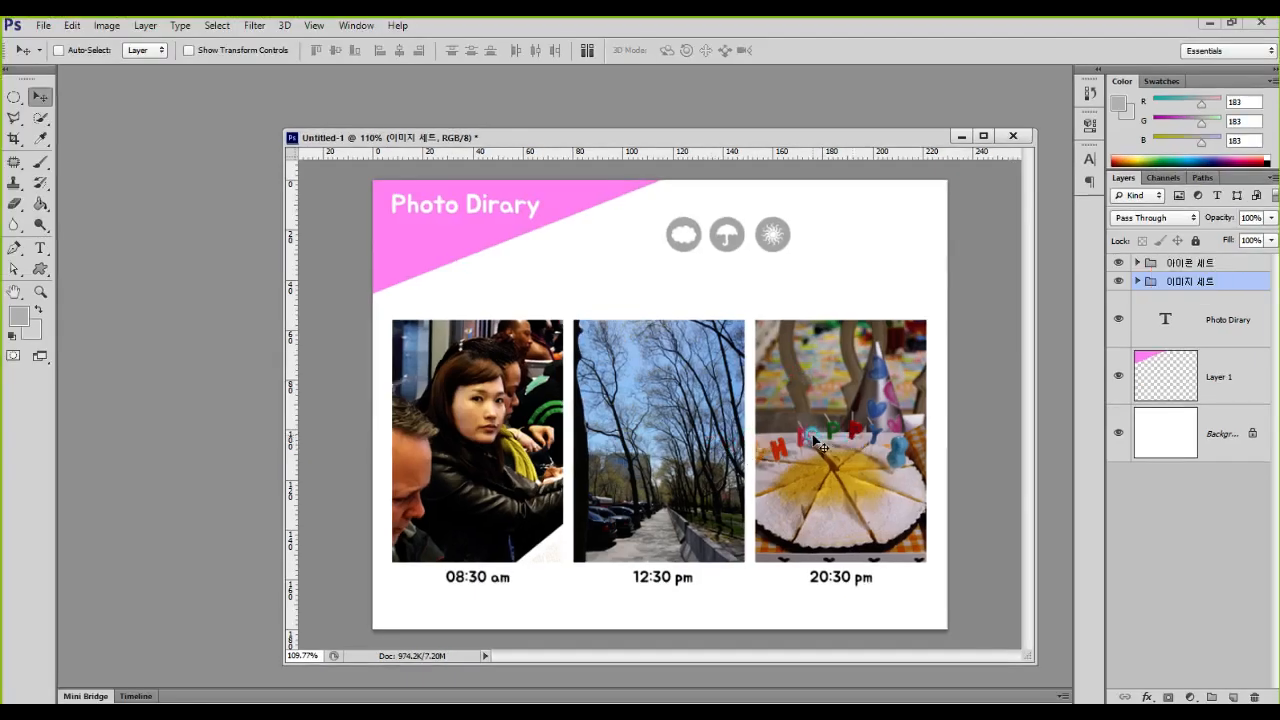
# Step: Try moving the whole 이미지 세트 group on the page and undo the move
pyautogui.moveTo(810, 465)
pyautogui.mouseDown()
pyautogui.moveTo(762, 473)
pyautogui.moveTo(800, 440)
pyautogui.moveTo(790, 460)
pyautogui.moveTo(839, 443)
pyautogui.moveTo(800, 445)
pyautogui.moveTo(786, 425)
pyautogui.moveTo(806, 430)
pyautogui.moveTo(801, 452)
pyautogui.moveTo(818, 417)
pyautogui.moveTo(800, 448)
pyautogui.mouseUp()
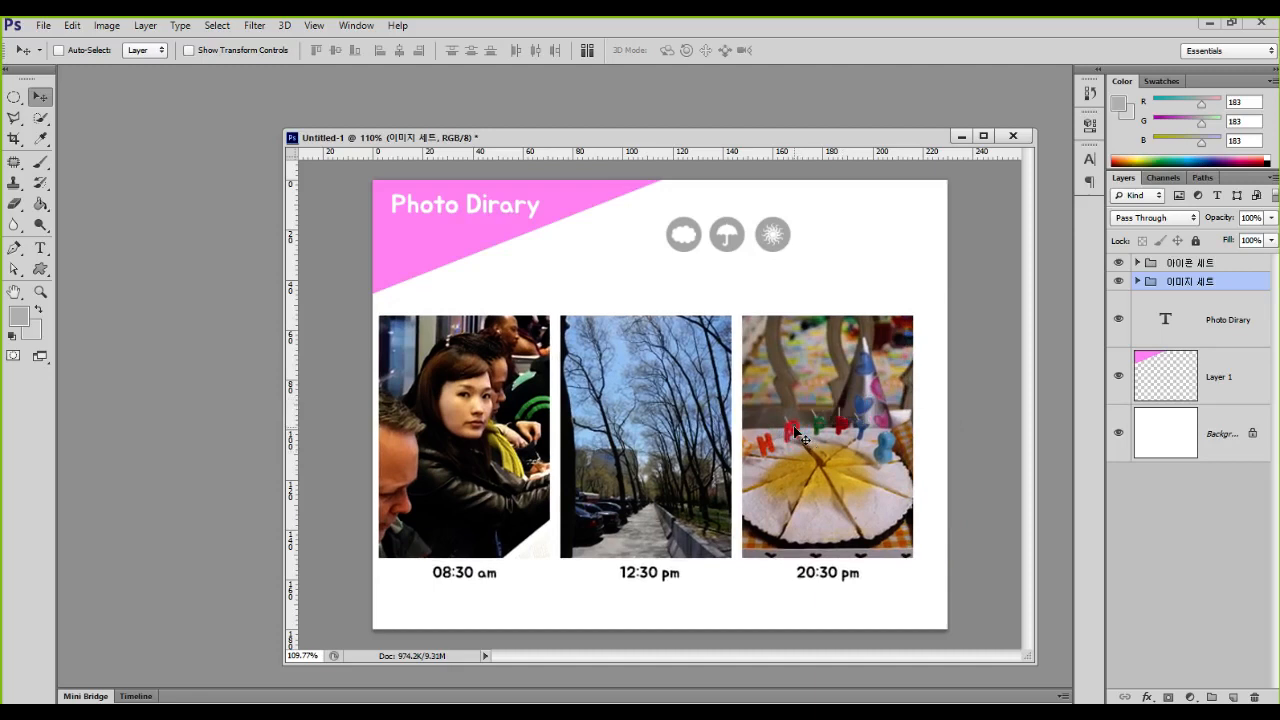
pyautogui.hotkey('ctrl', 'z')
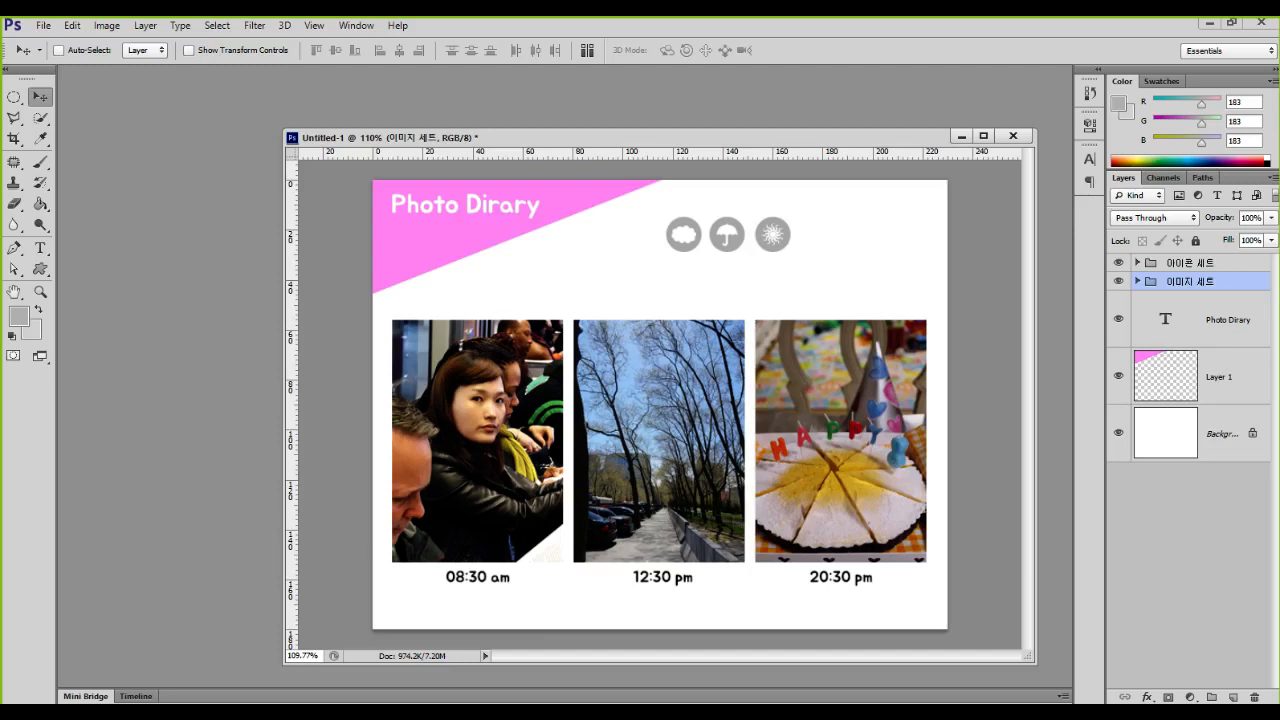
# Step: Group the Photo Dirary title text with the pink triangle on Layer 1 and name the group 왼쪽상단 모로
pyautogui.click(1222, 320)
pyautogui.keyDown('shift'); pyautogui.click(1215, 374); pyautogui.keyUp('shift')
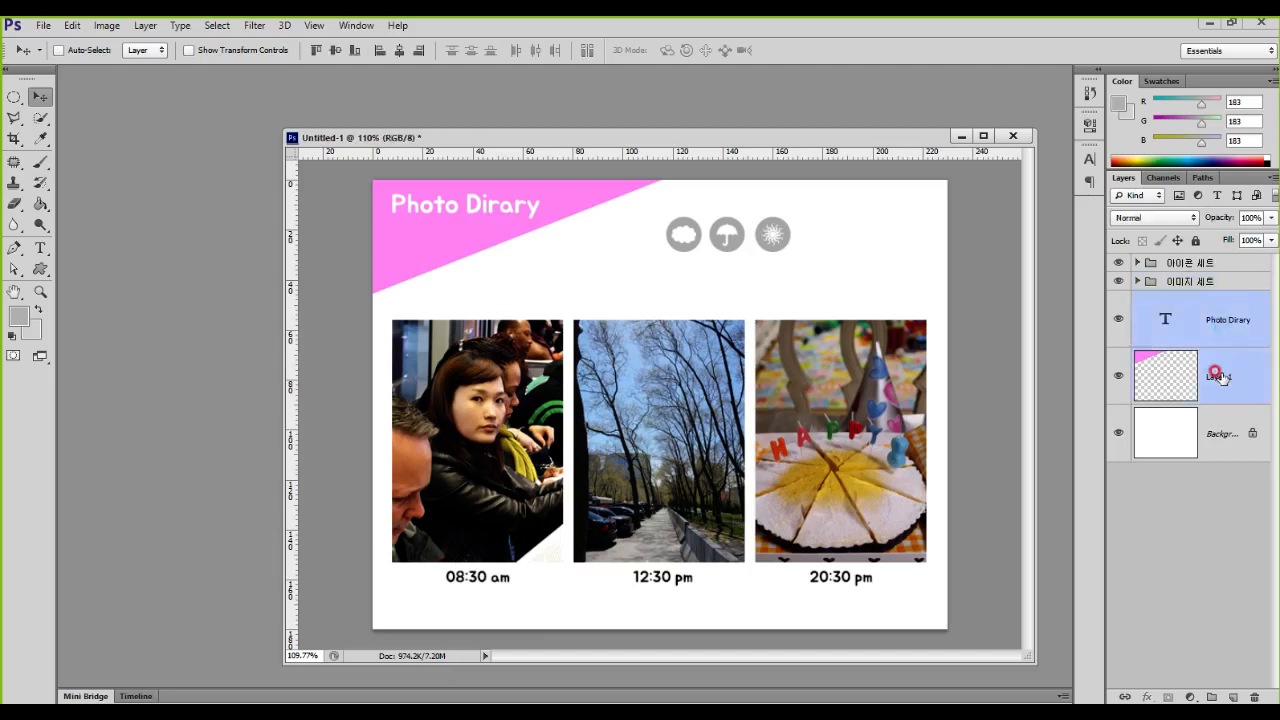
pyautogui.hotkey('ctrl', 'g')
pyautogui.doubleClick(1168, 300)
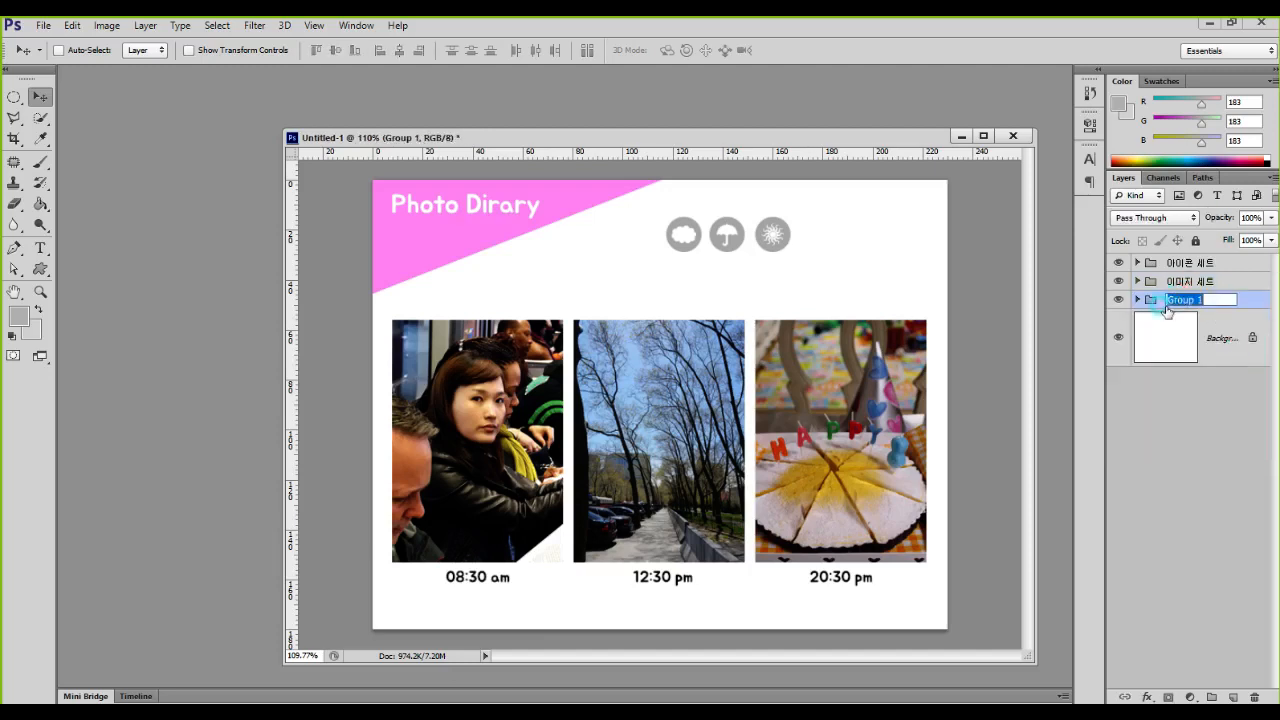
pyautogui.write('왼쪽상단 모로')
pyautogui.press('Return')
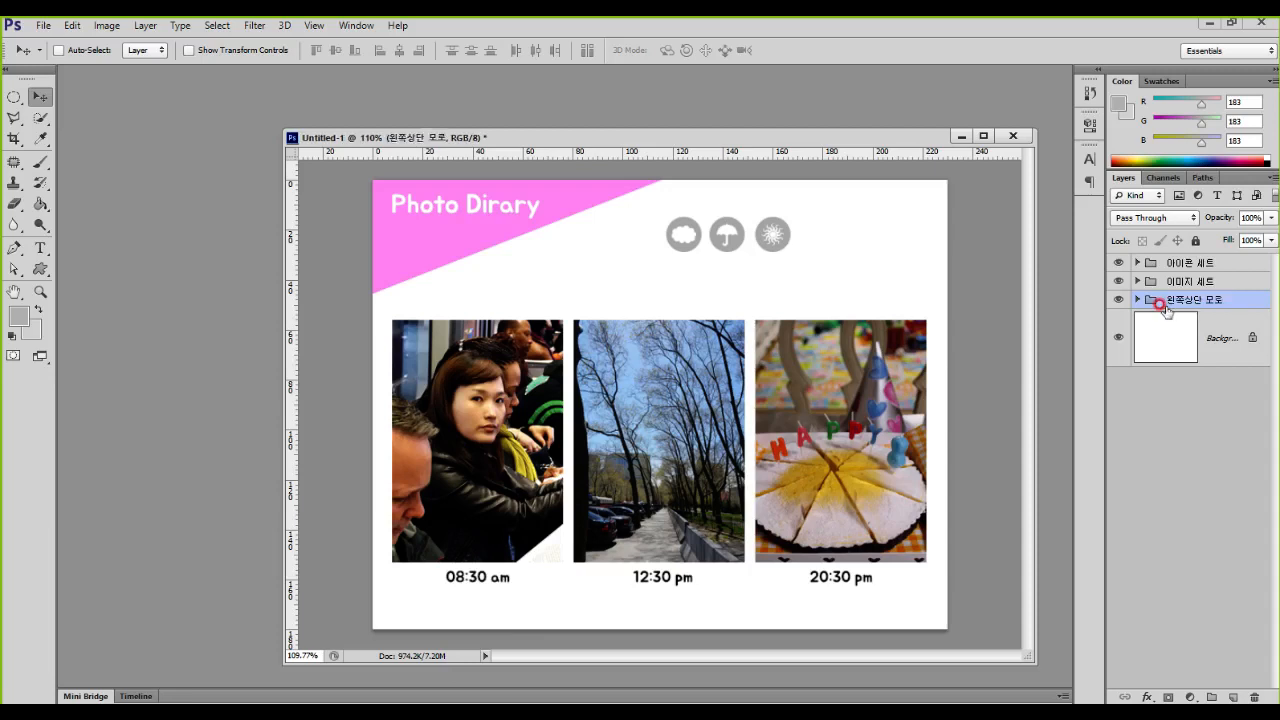
# Step: Correct the title group's name to 왼쪽상단 로고
pyautogui.doubleClick(1213, 297)
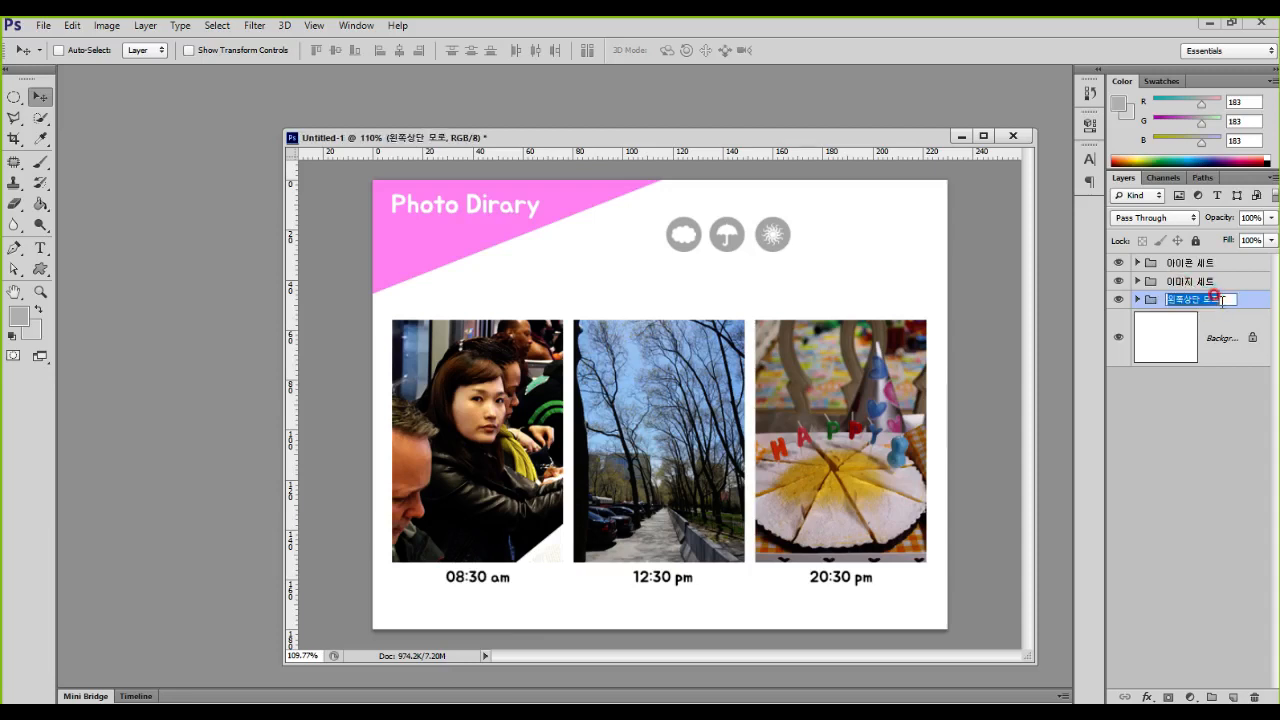
pyautogui.click(1221, 300)
pyautogui.press('BackSpace')
pyautogui.press('BackSpace')
pyautogui.press('BackSpace')
pyautogui.write('로고')
pyautogui.press('Return')
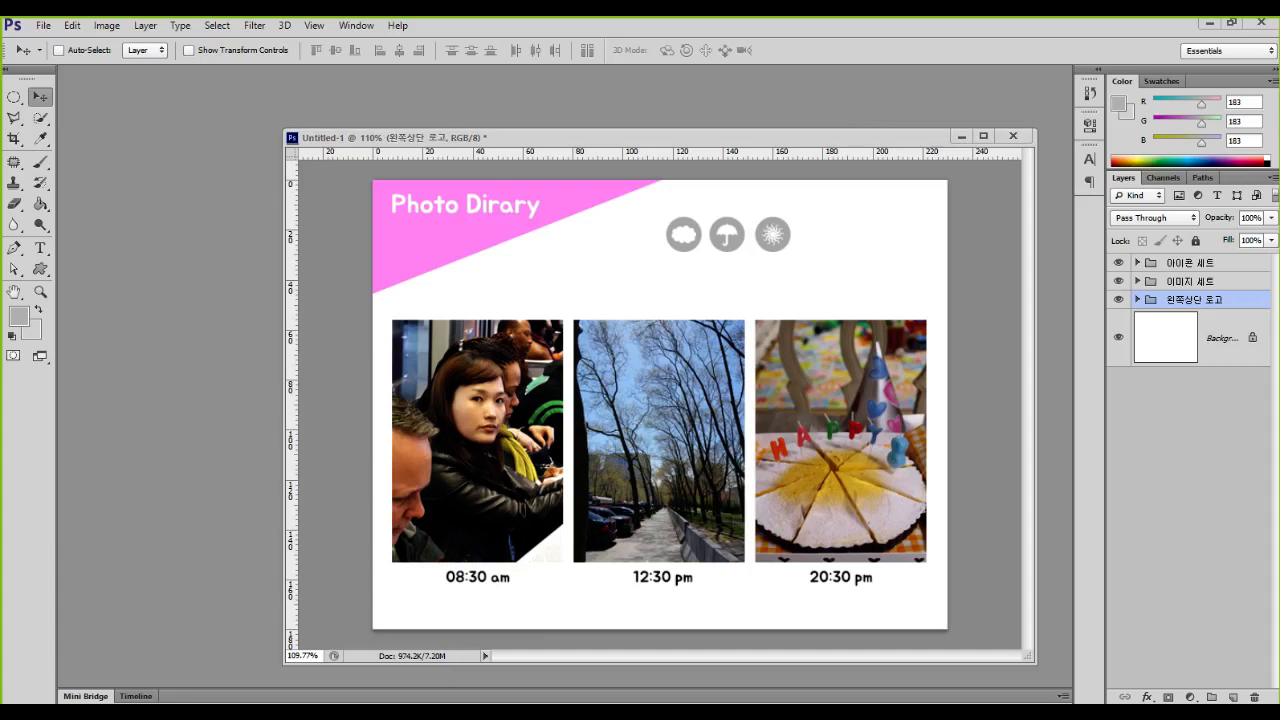
# Step: Switch to File Explorer and open the 01_포토샵 folder inside the 그래픽수업 class folder on drive C
pyautogui.press('super+e')
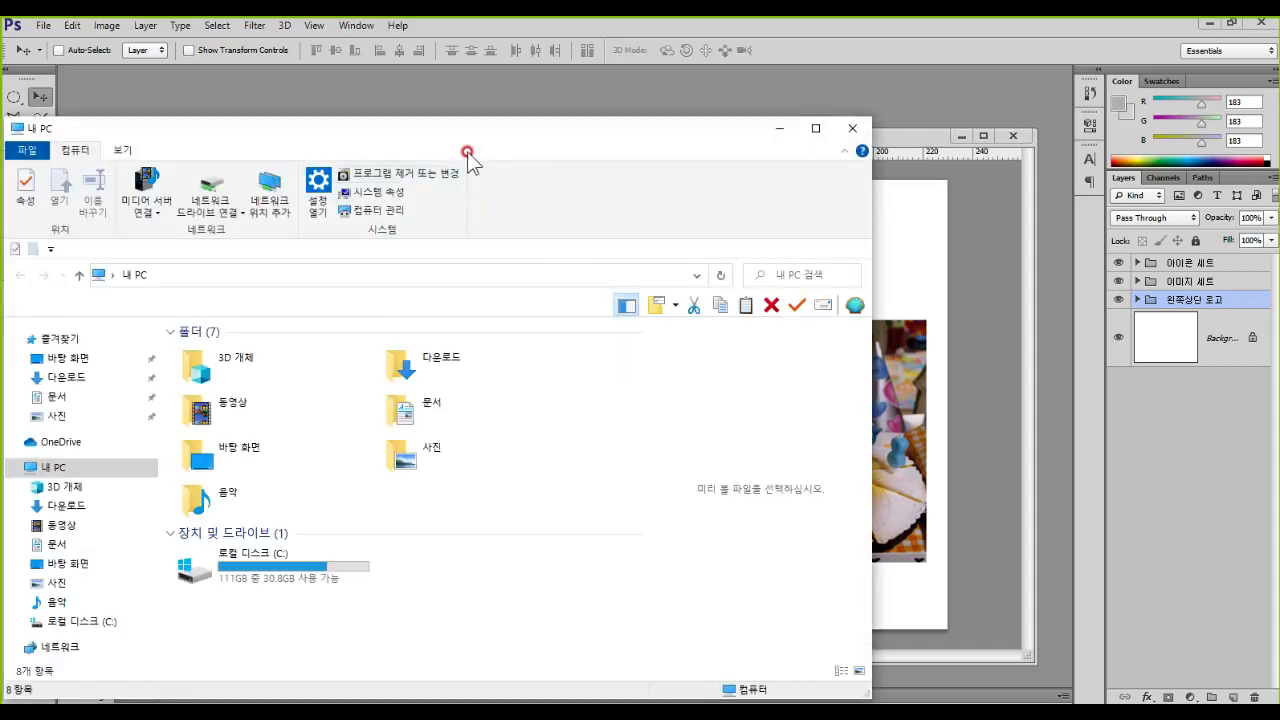
pyautogui.doubleClick(272, 567)
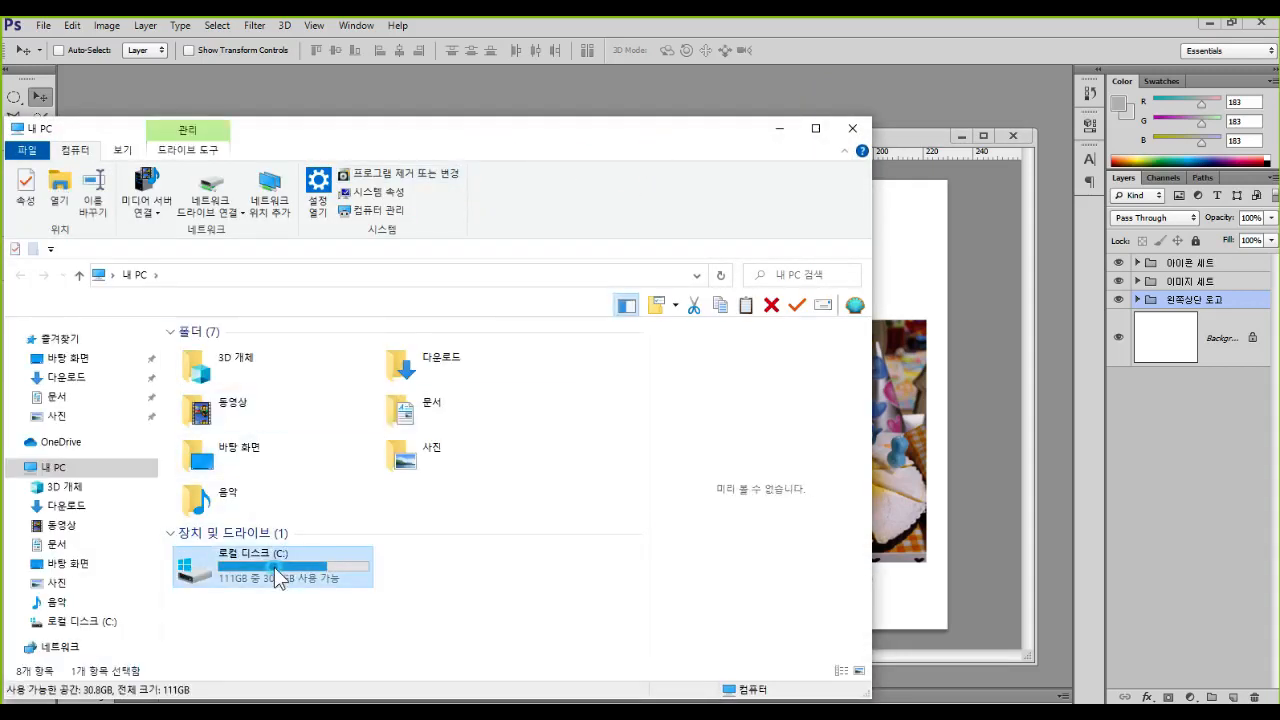
pyautogui.scroll(-2, 300, 570)
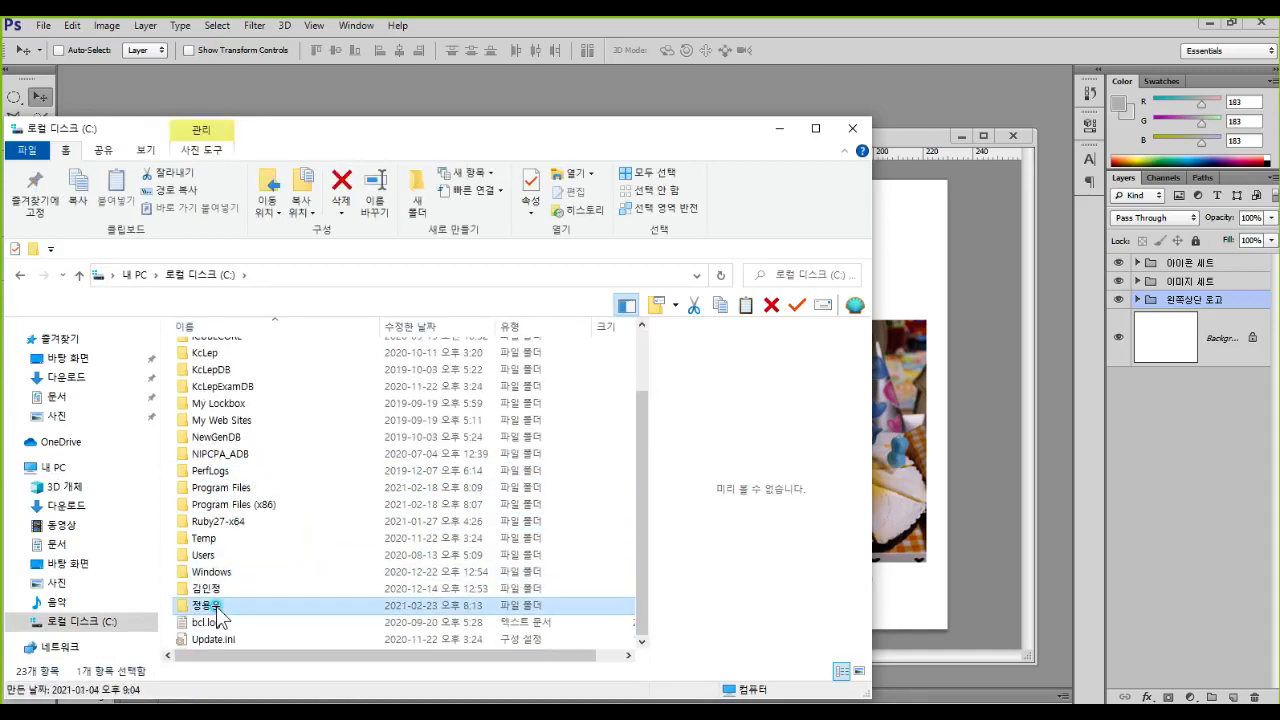
pyautogui.doubleClick(251, 605)
pyautogui.doubleClick(300, 360)
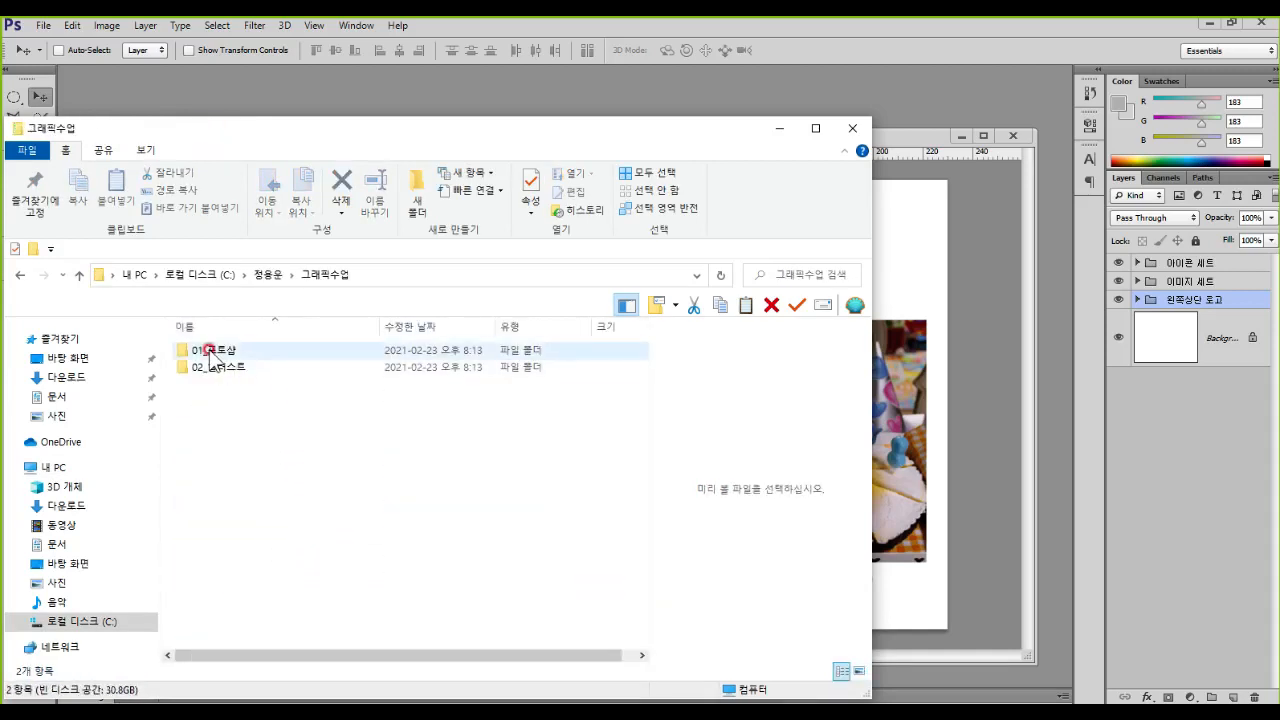
pyautogui.doubleClick(212, 351)
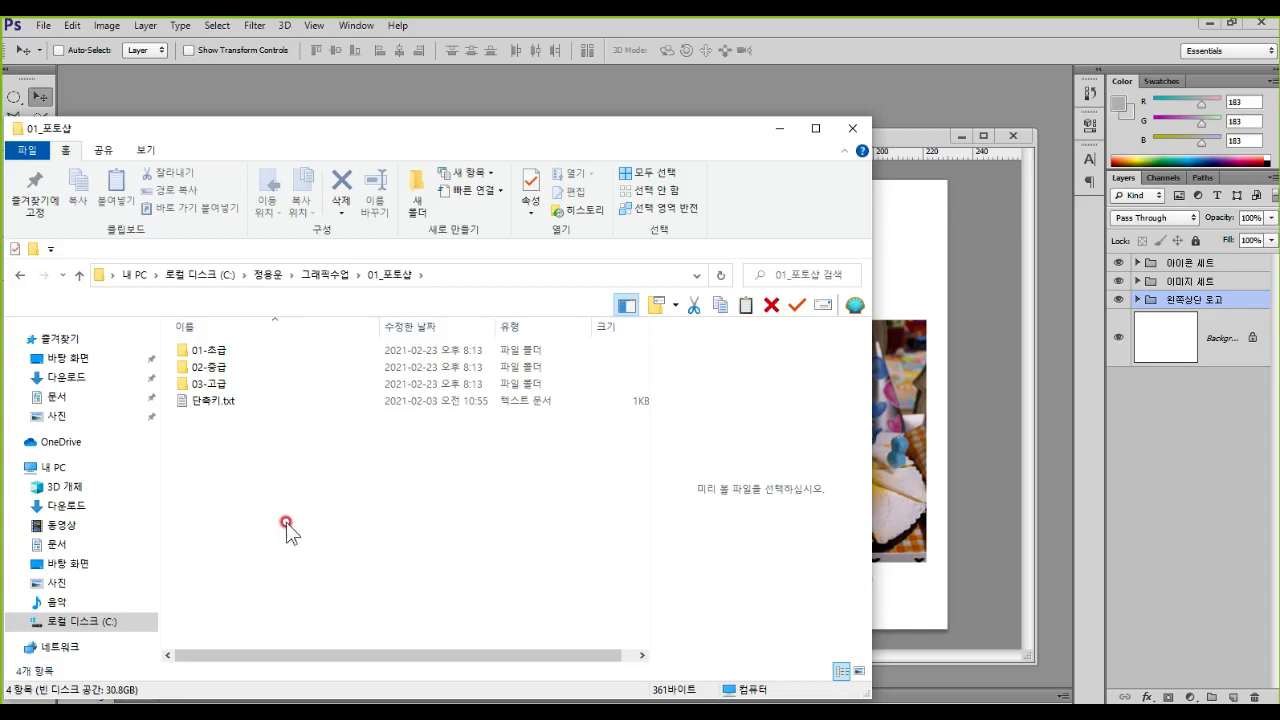
# Step: Go back up to the 그래픽수업 folder, reopen 01_포토샵 and select the text file 단축키.txt
pyautogui.moveTo(489, 137); pyautogui.dragTo(677, 58)
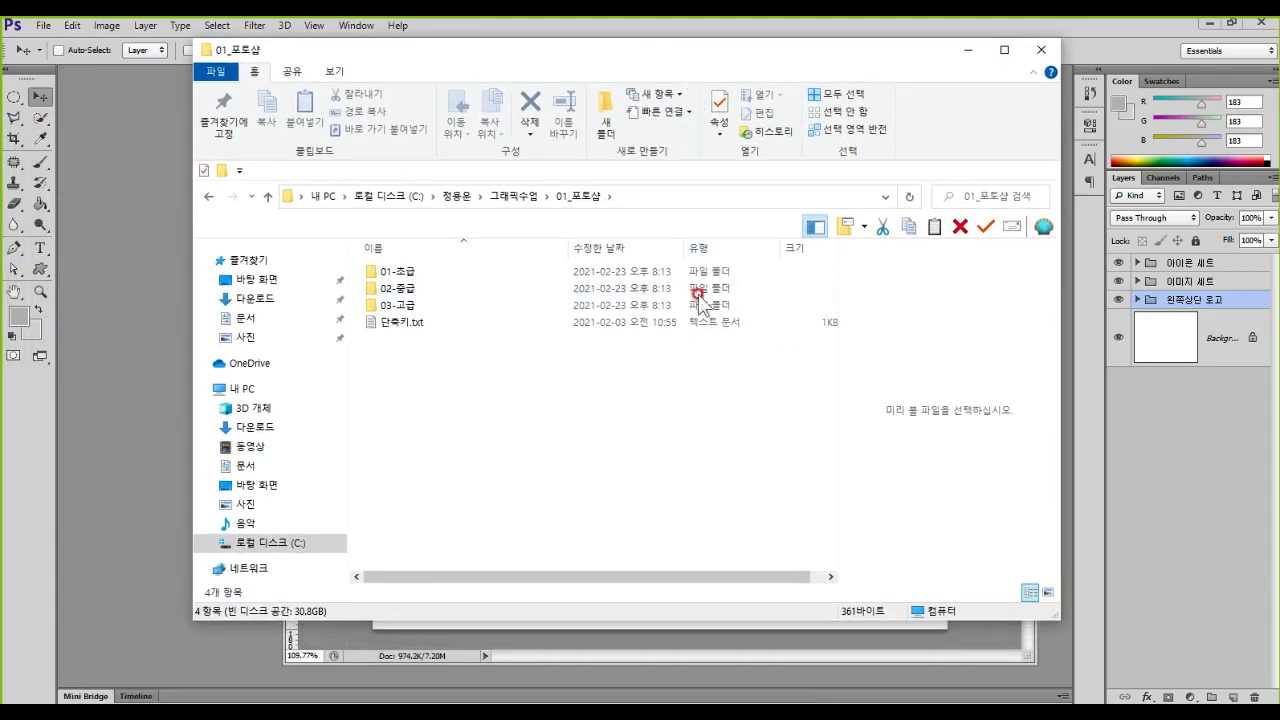
pyautogui.hotkey('alt', 'Up')
pyautogui.click(494, 387)
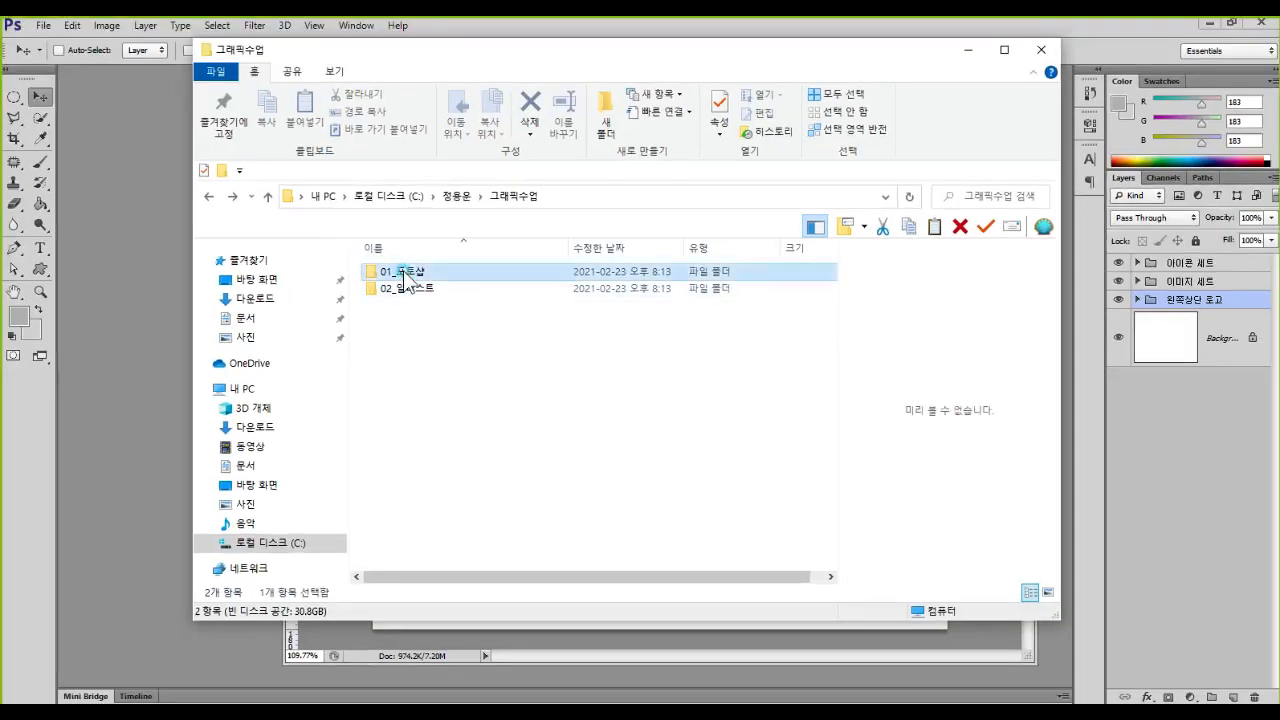
pyautogui.doubleClick(372, 232)
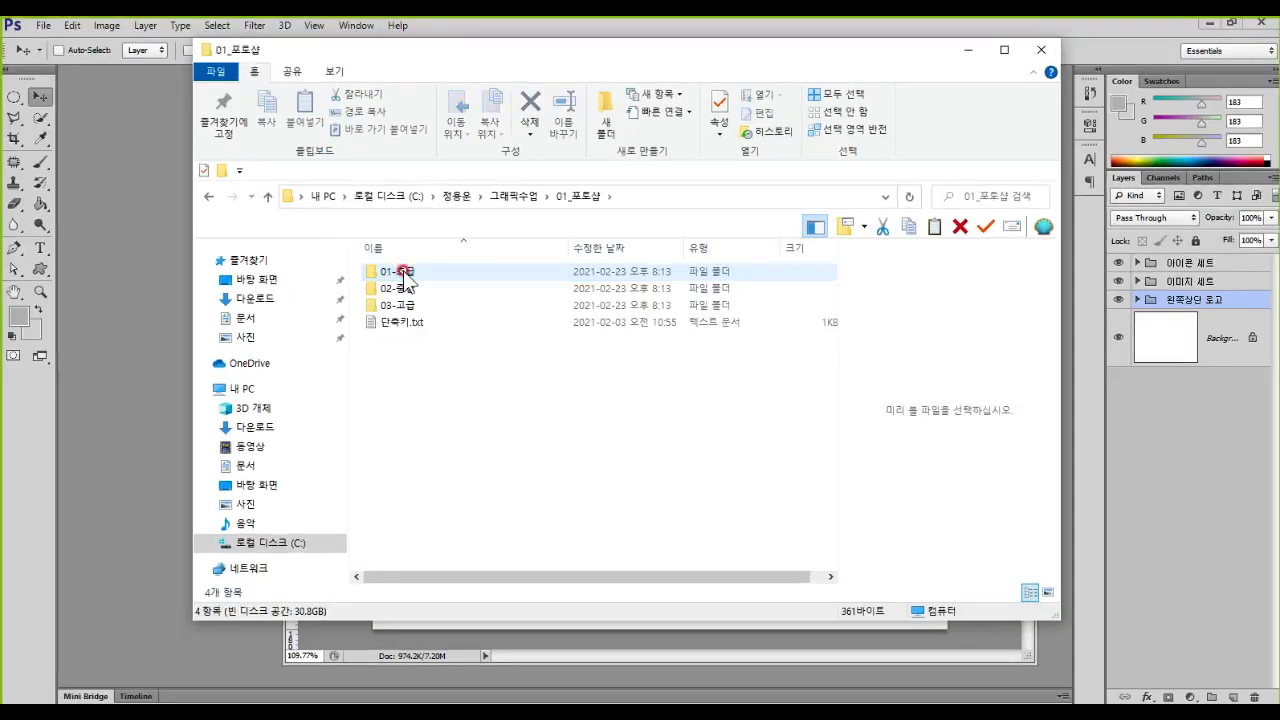
pyautogui.click(406, 322)
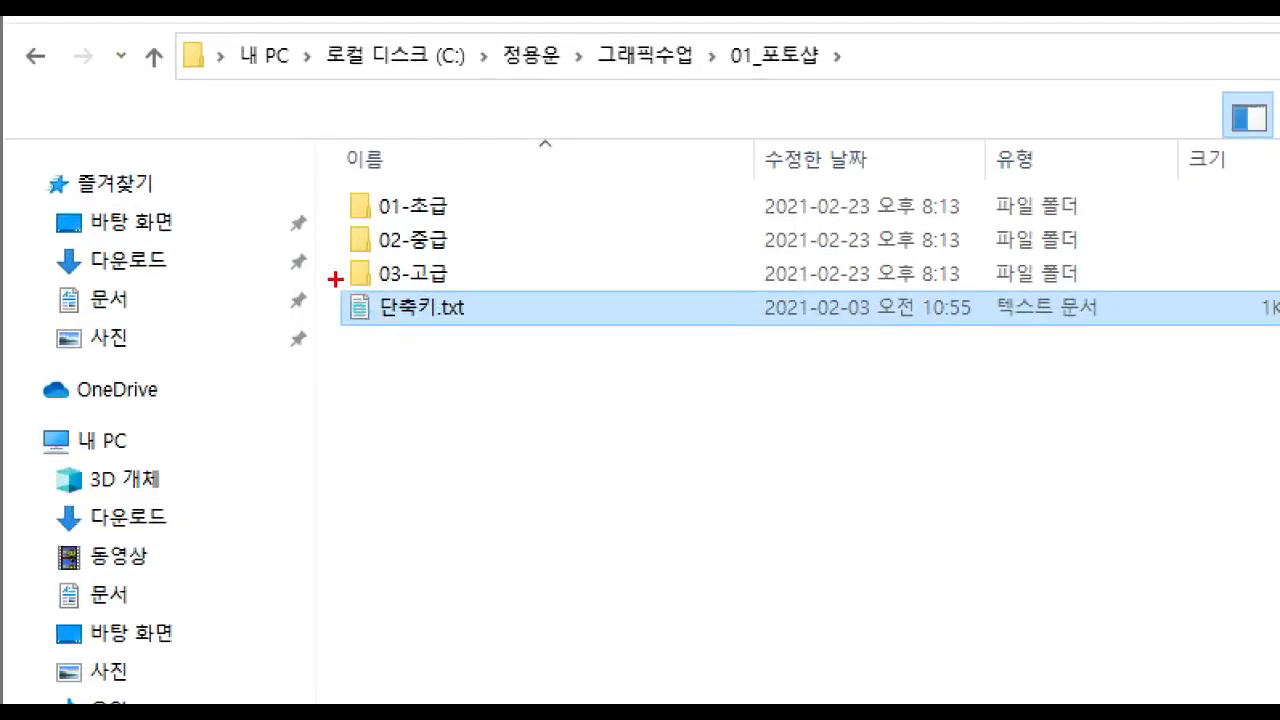
pyautogui.moveTo(357, 308); pyautogui.dragTo(445, 338)
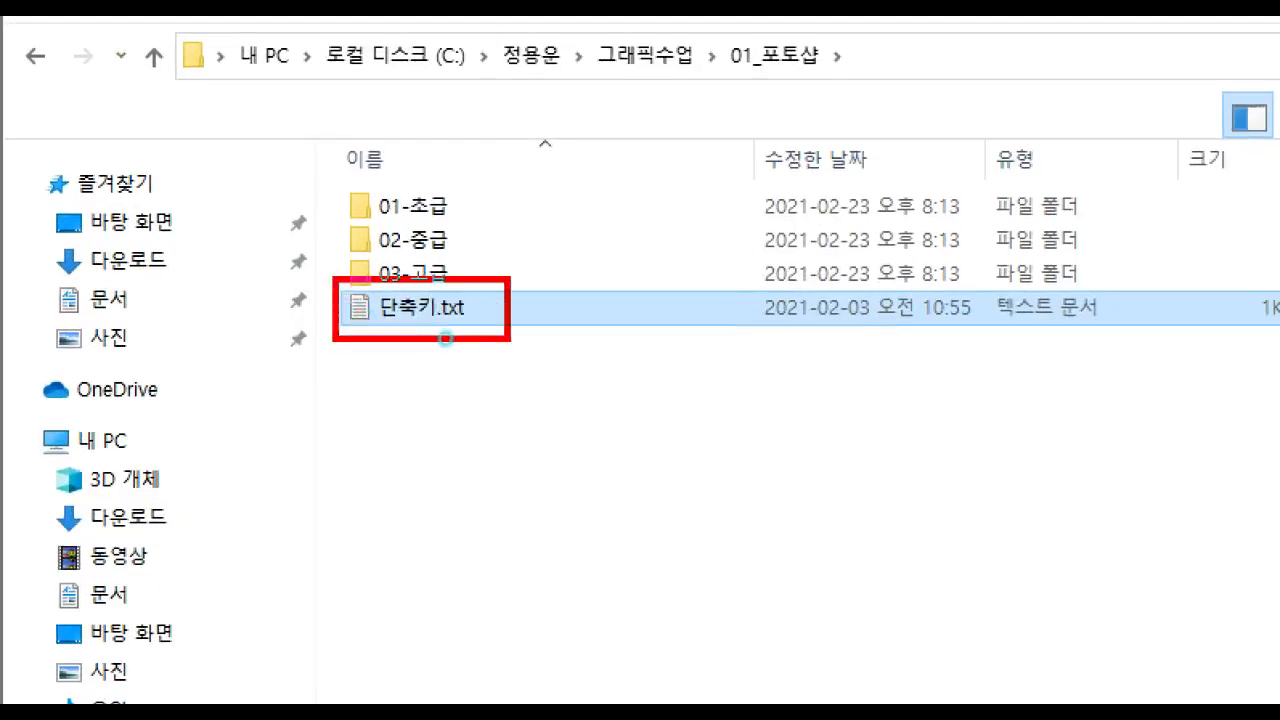